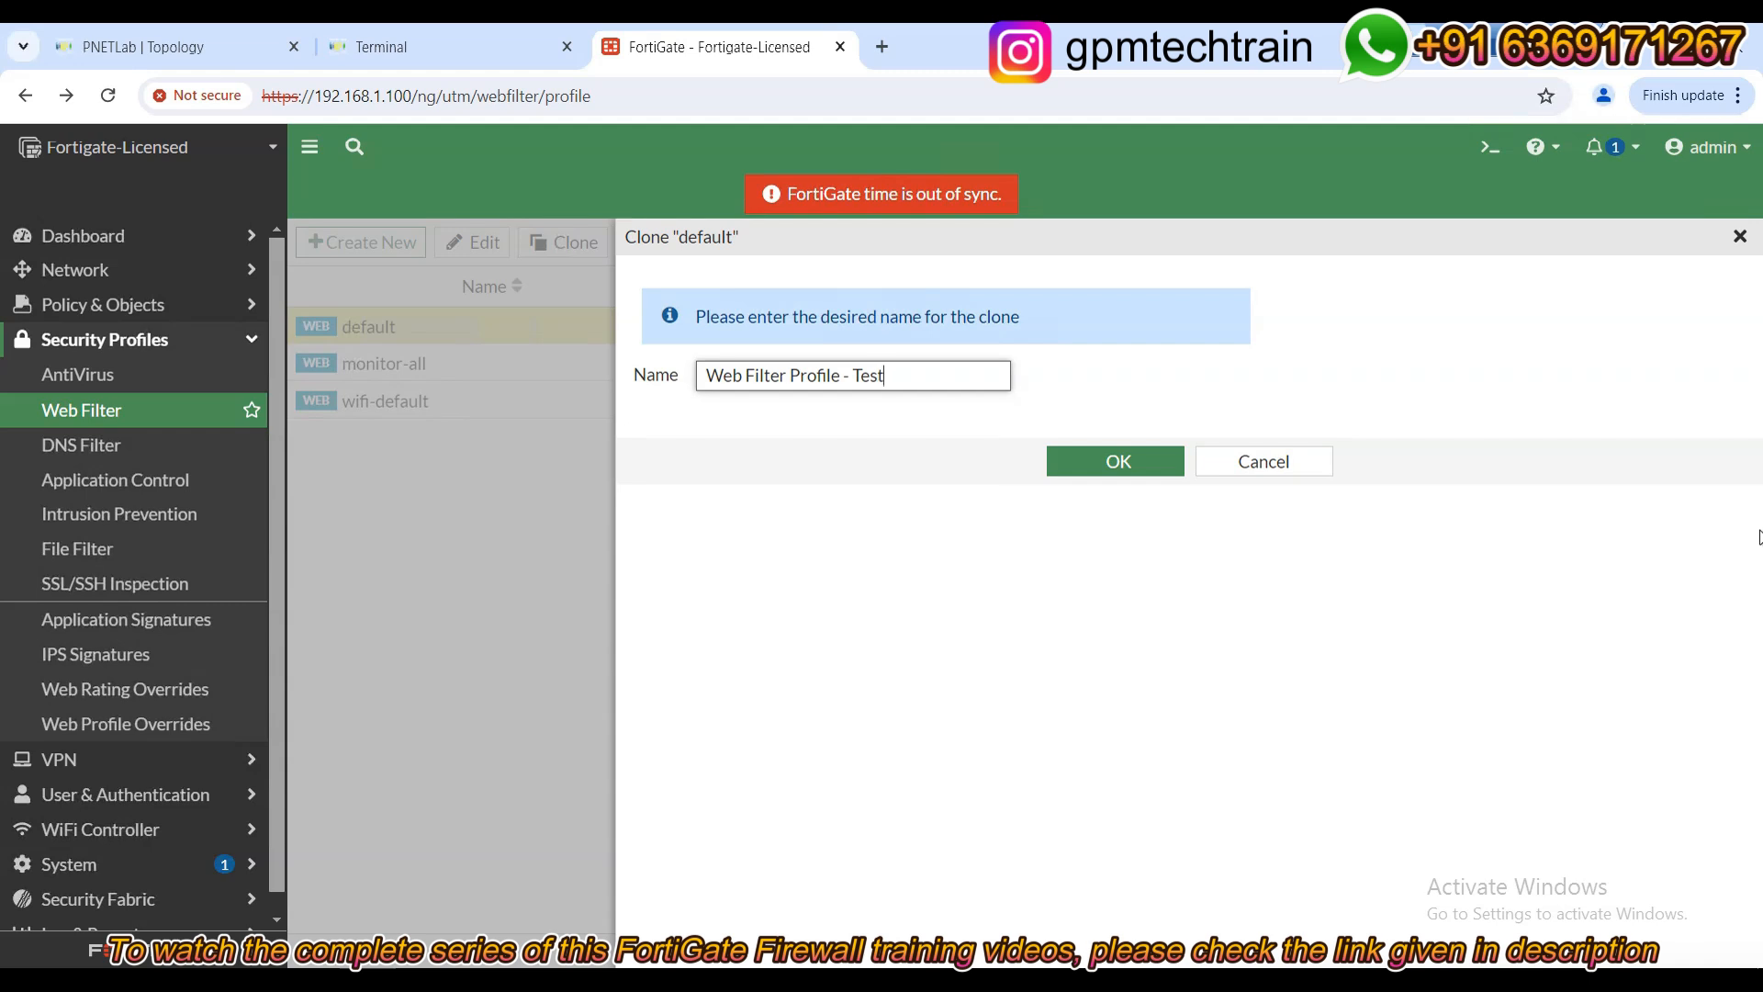
Confirm the clone, then open the new Web Filter Profile - Test from the profile list for editing.
left_click(1126, 462)
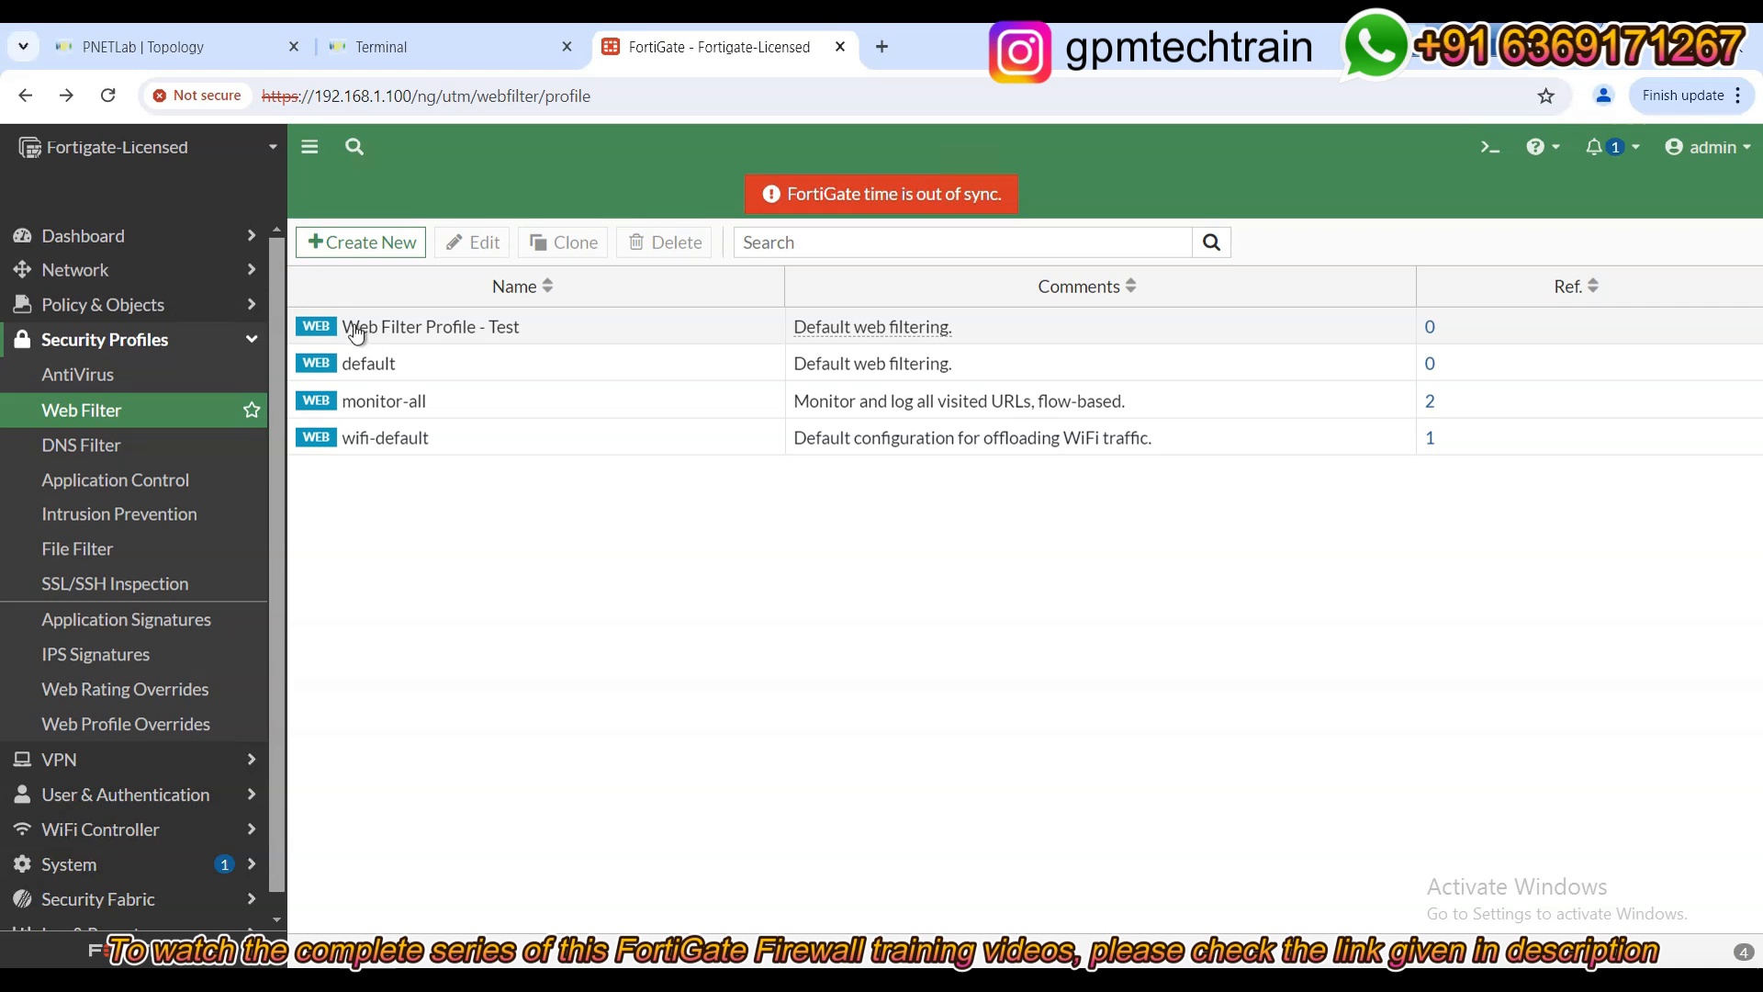
mouse_move(477, 336)
left_click(495, 330)
double_click(496, 333)
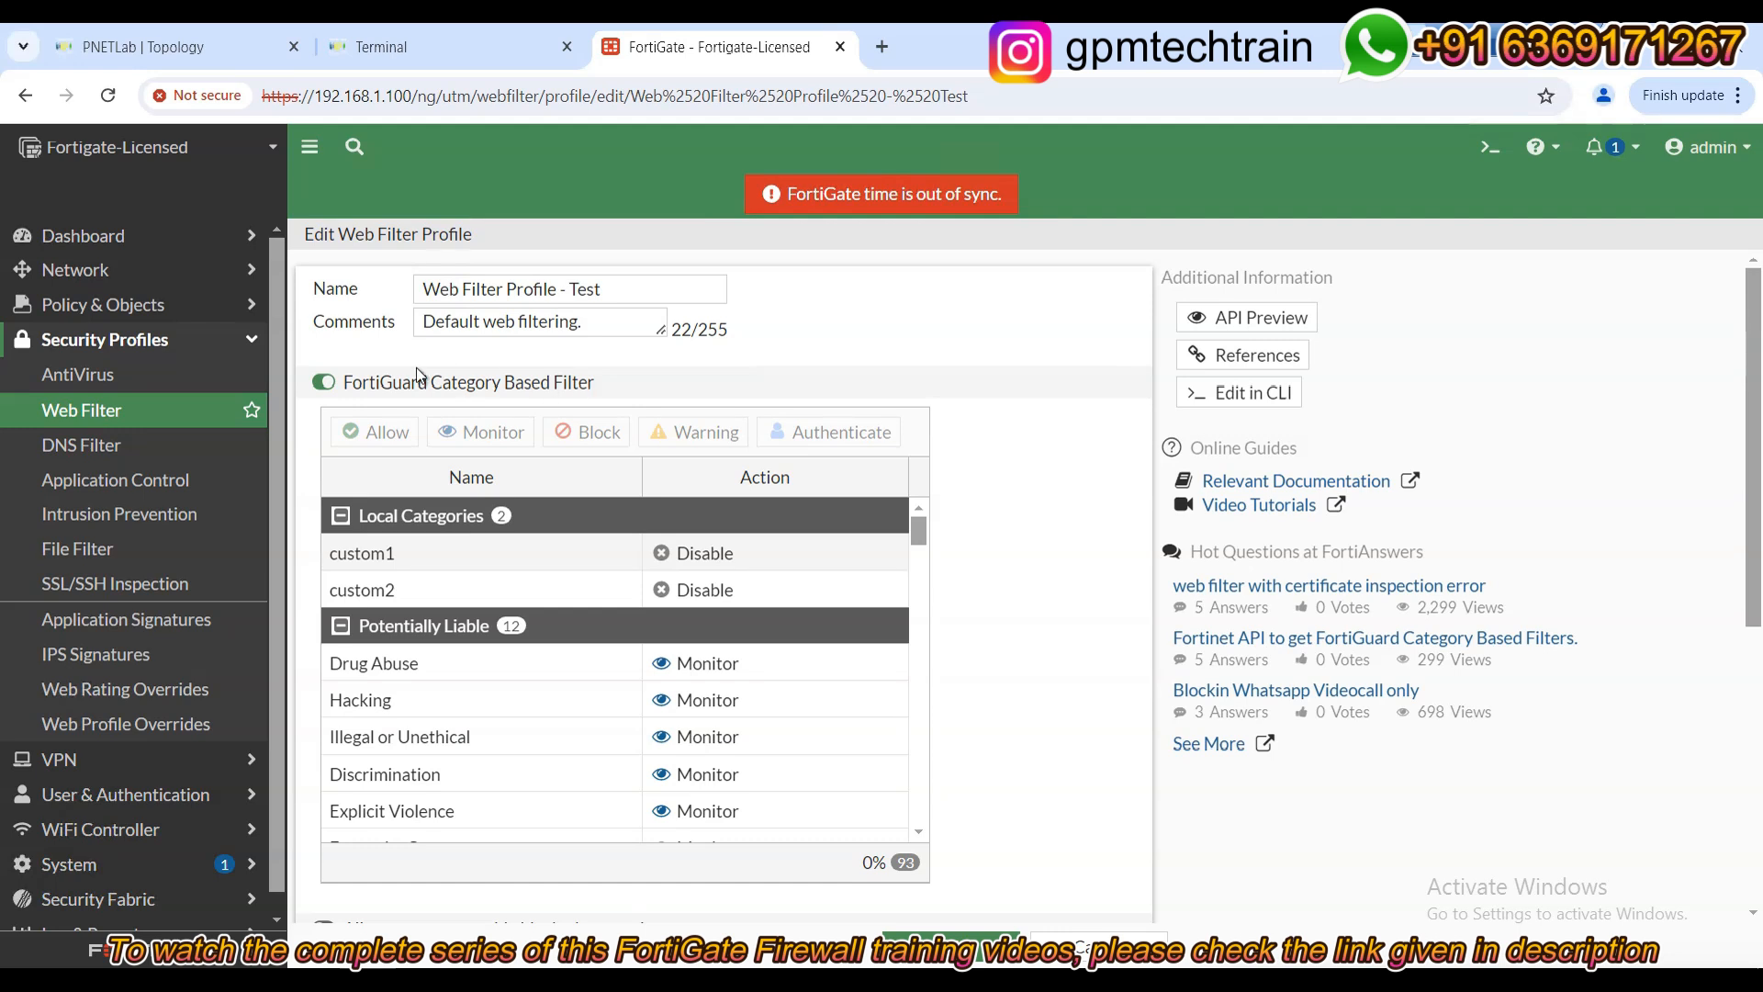
Set the Social Networking FortiGuard category to Allow and save Web Filter Profile - Test.
left_click(322, 383)
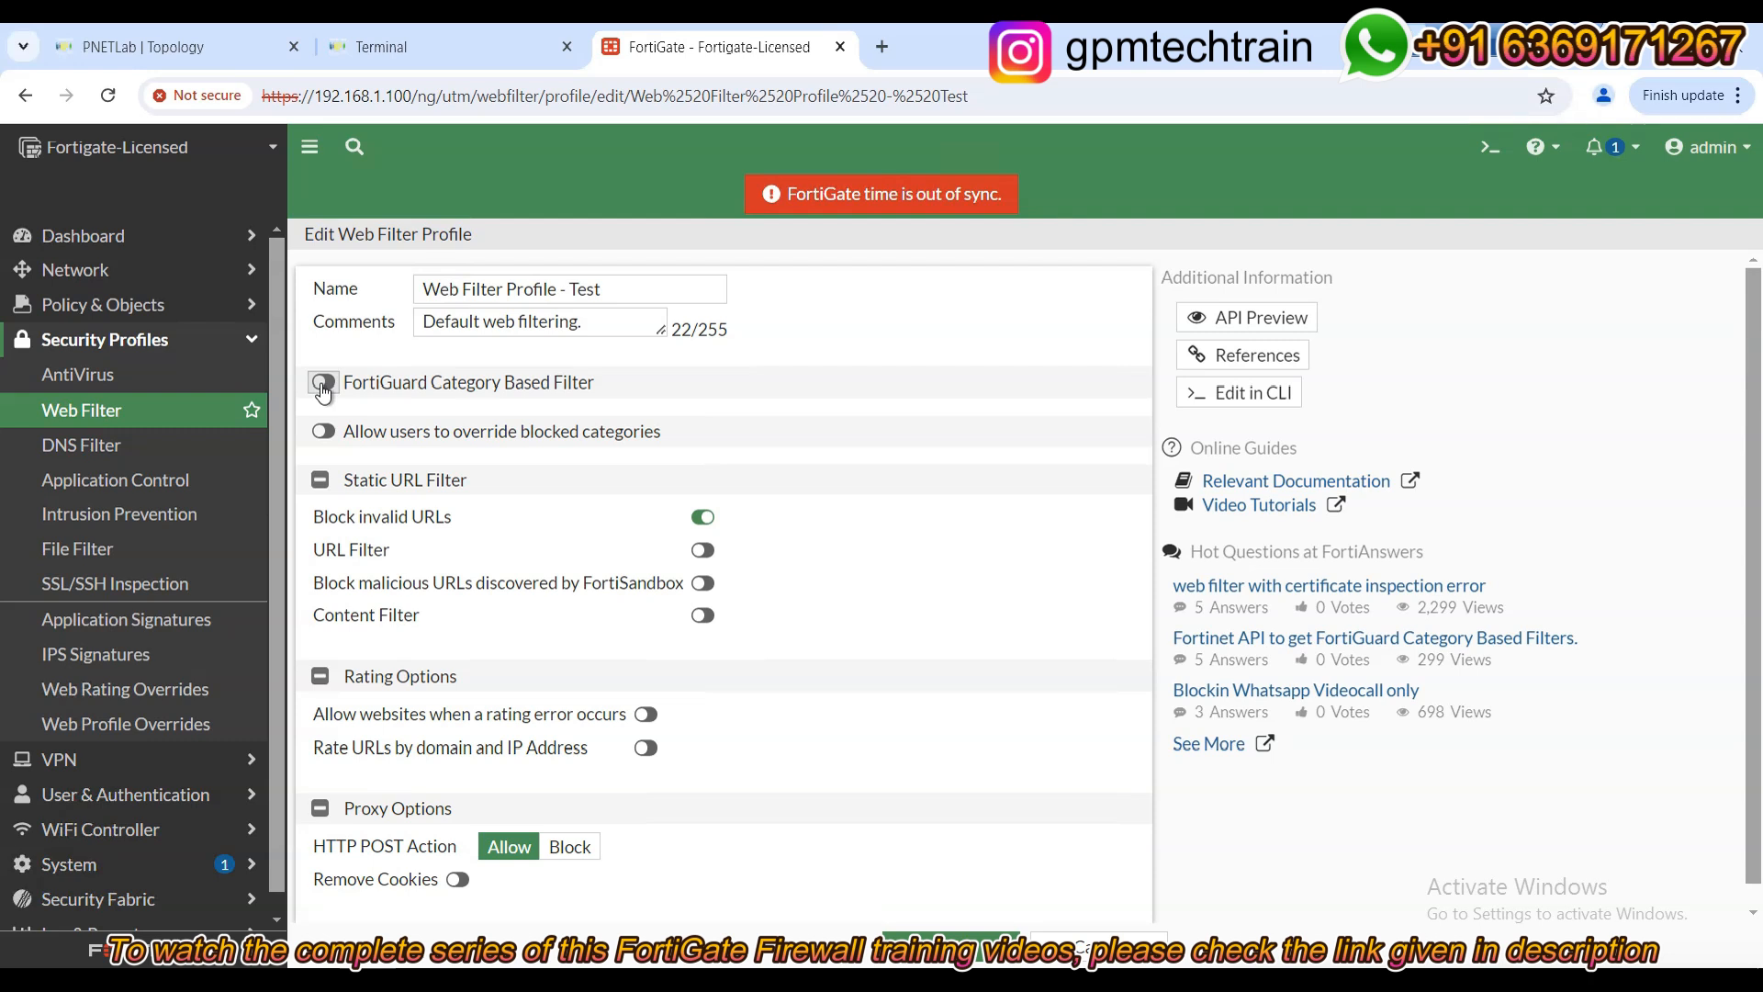
left_click(323, 384)
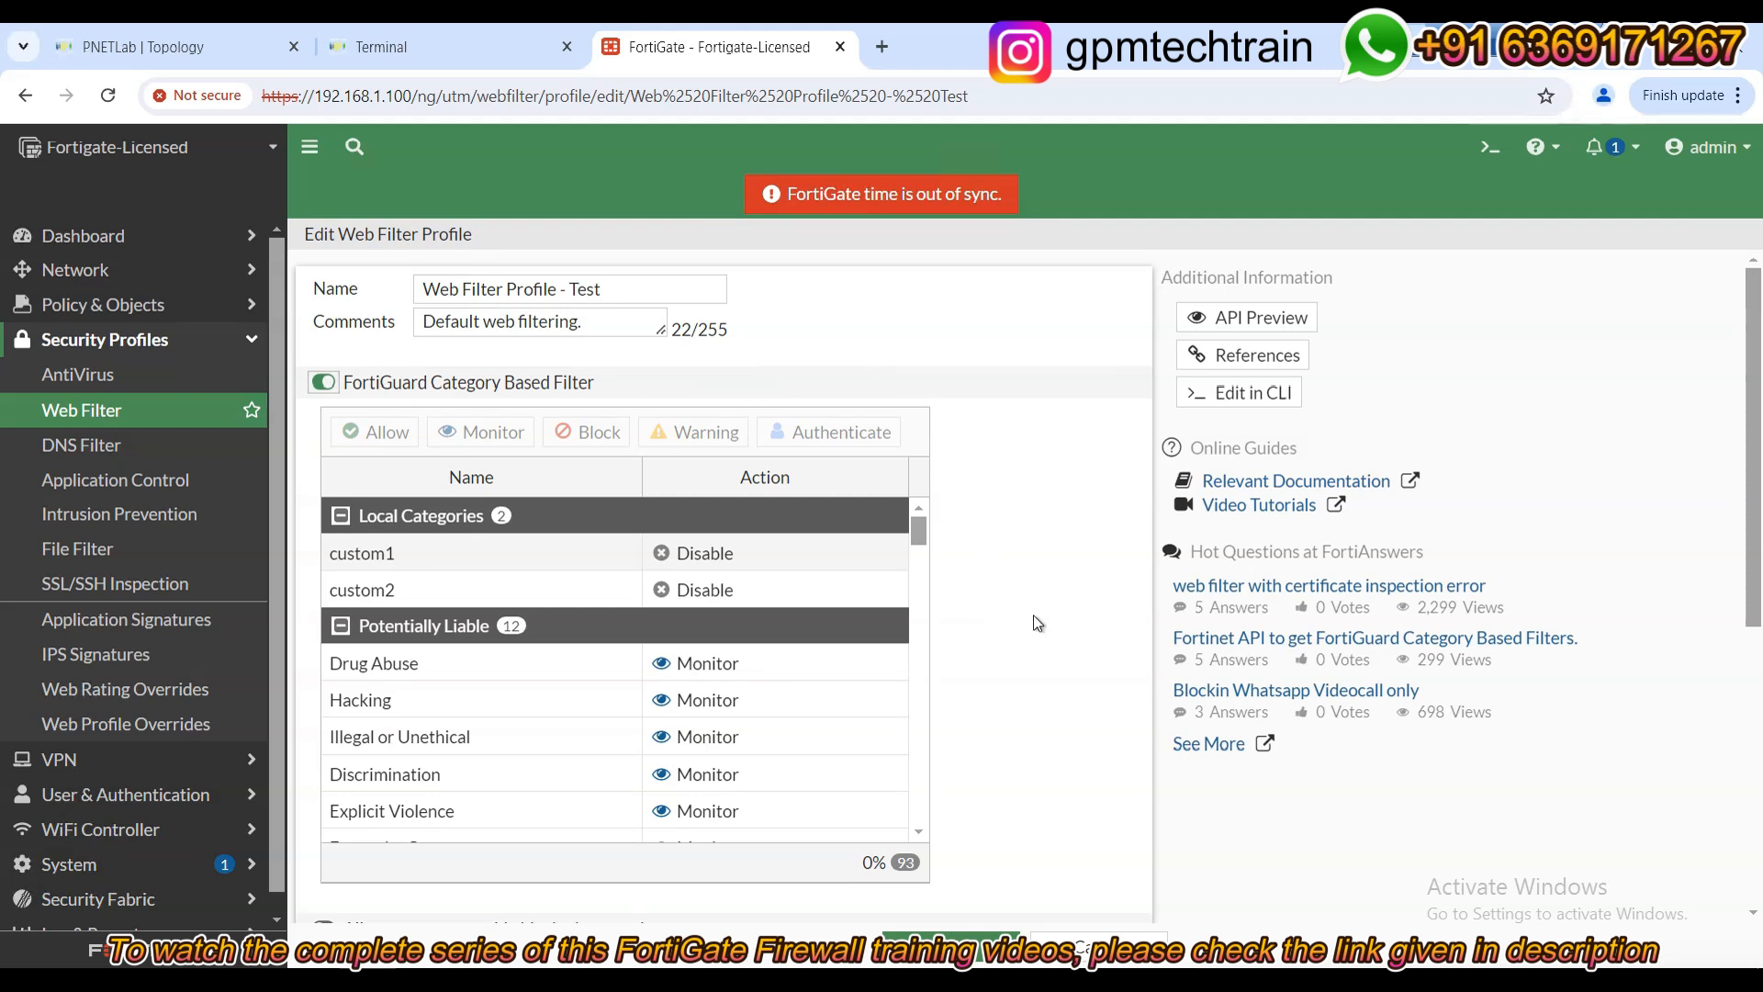
scroll(1078, 654, "down", 1)
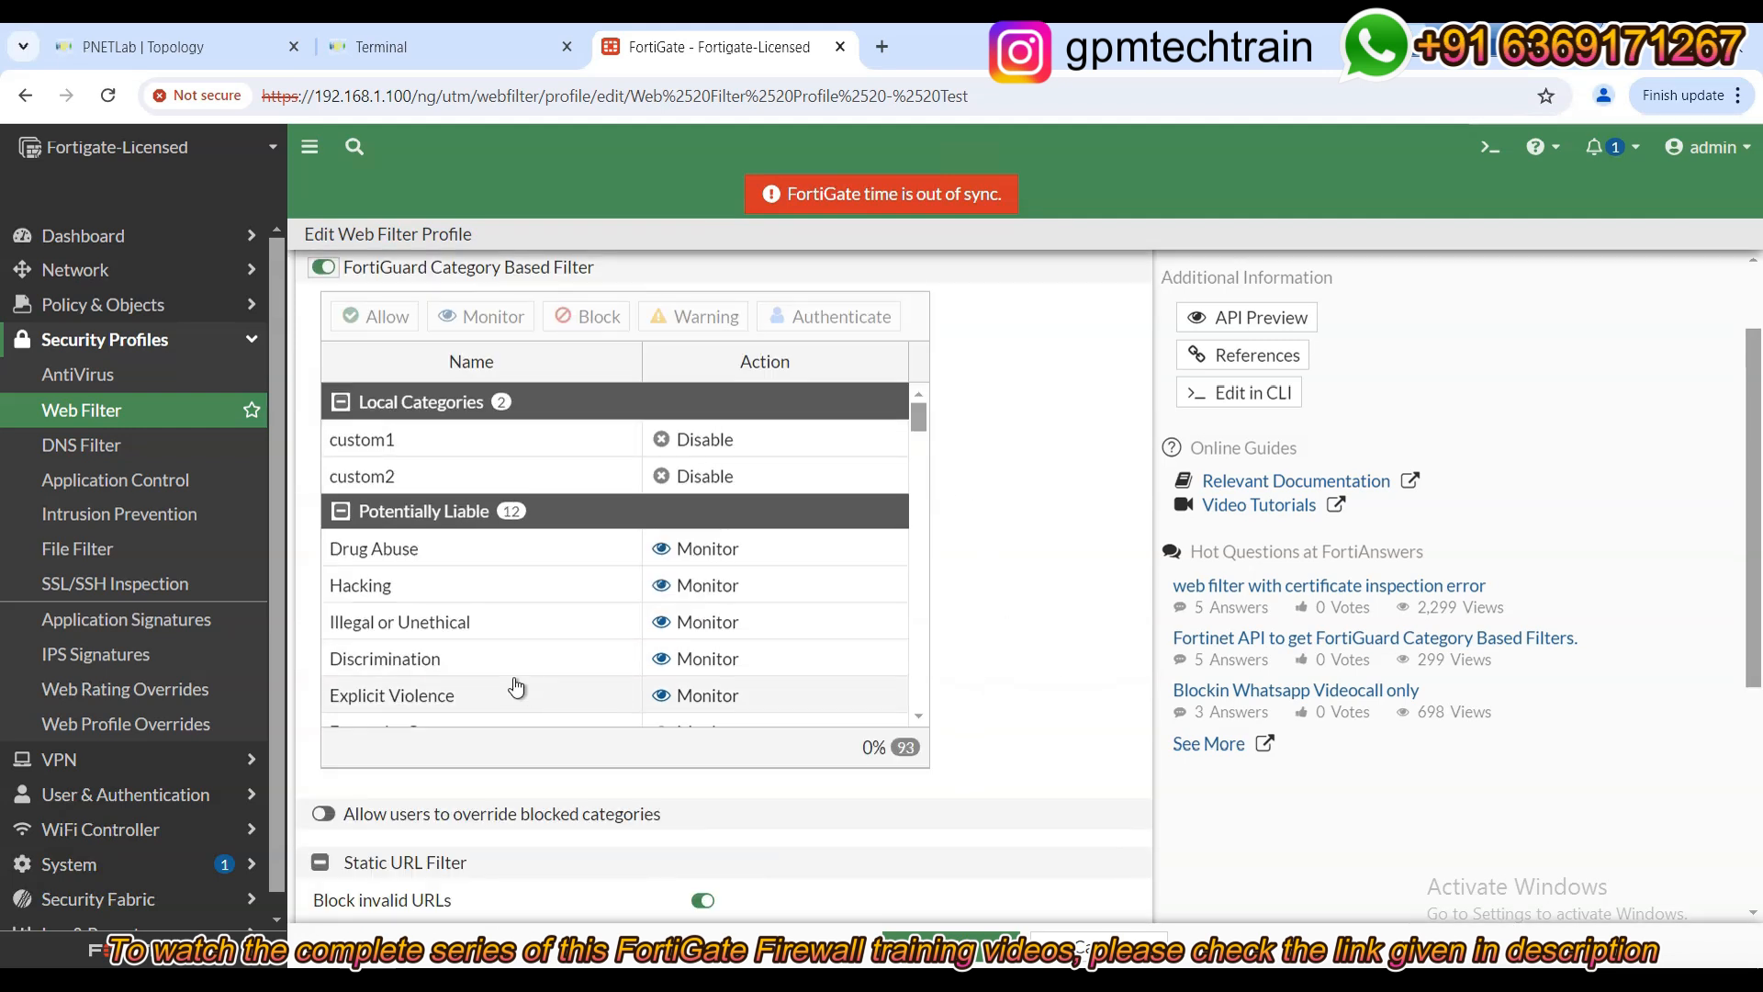
scroll(531, 608, "down", 3)
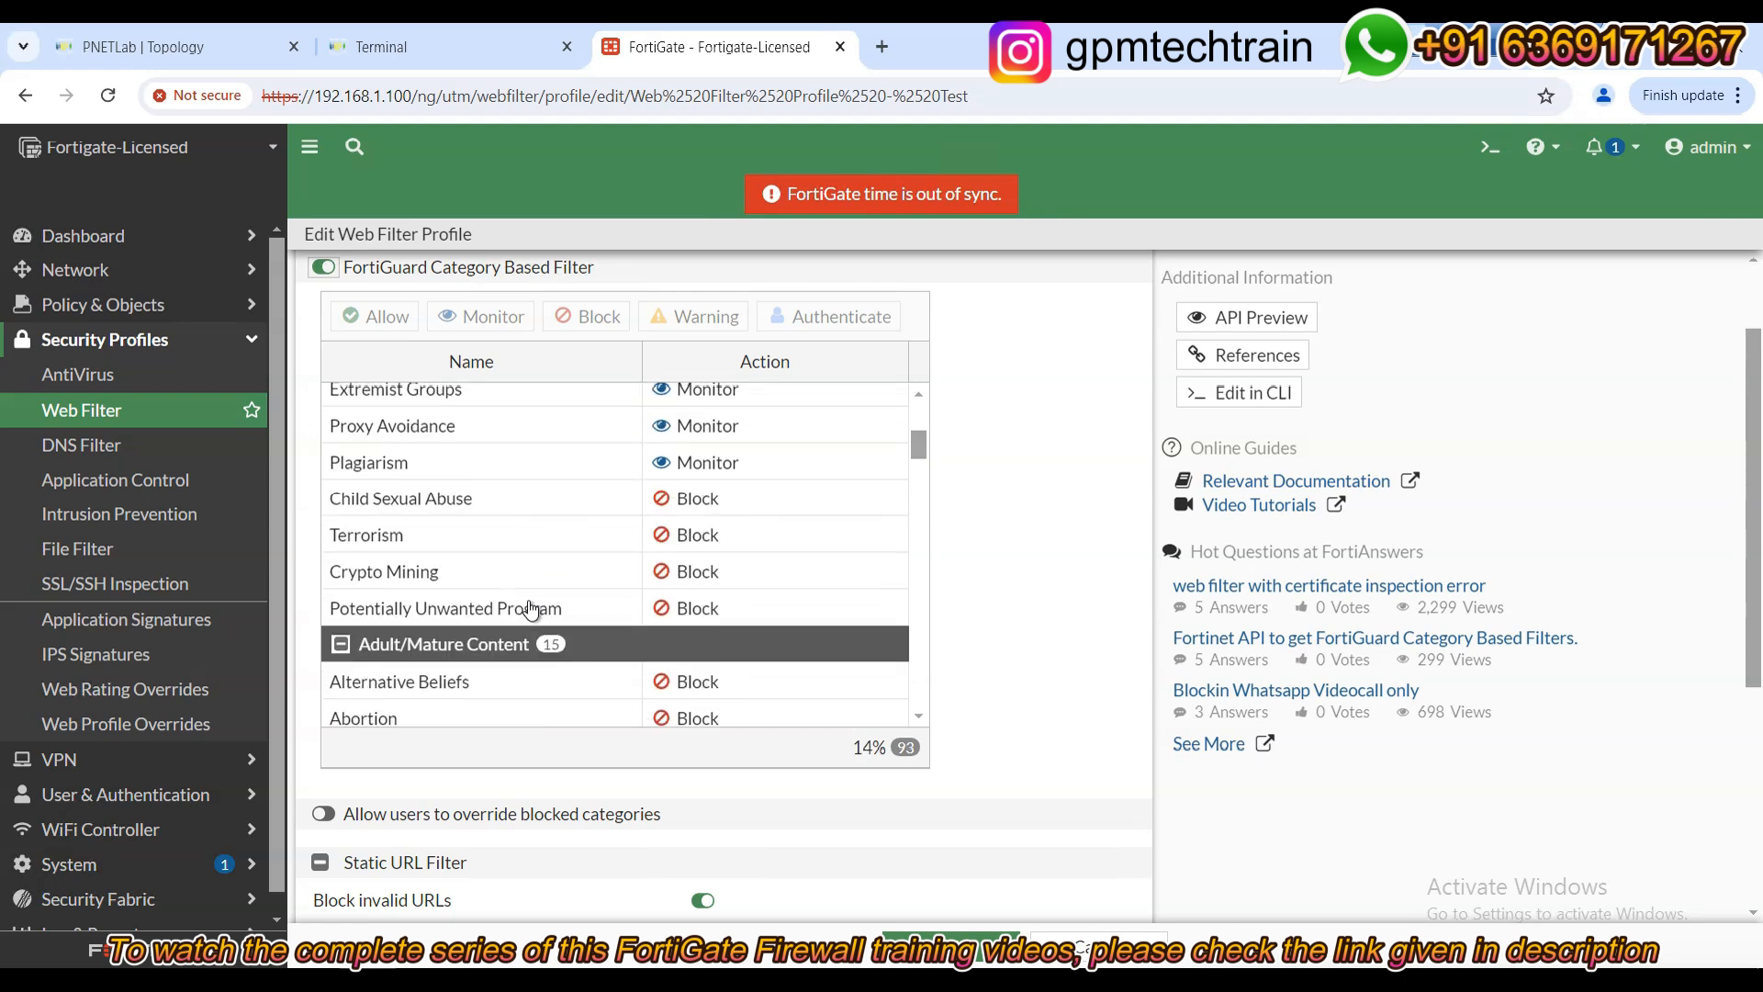
scroll(698, 618, "down", 3)
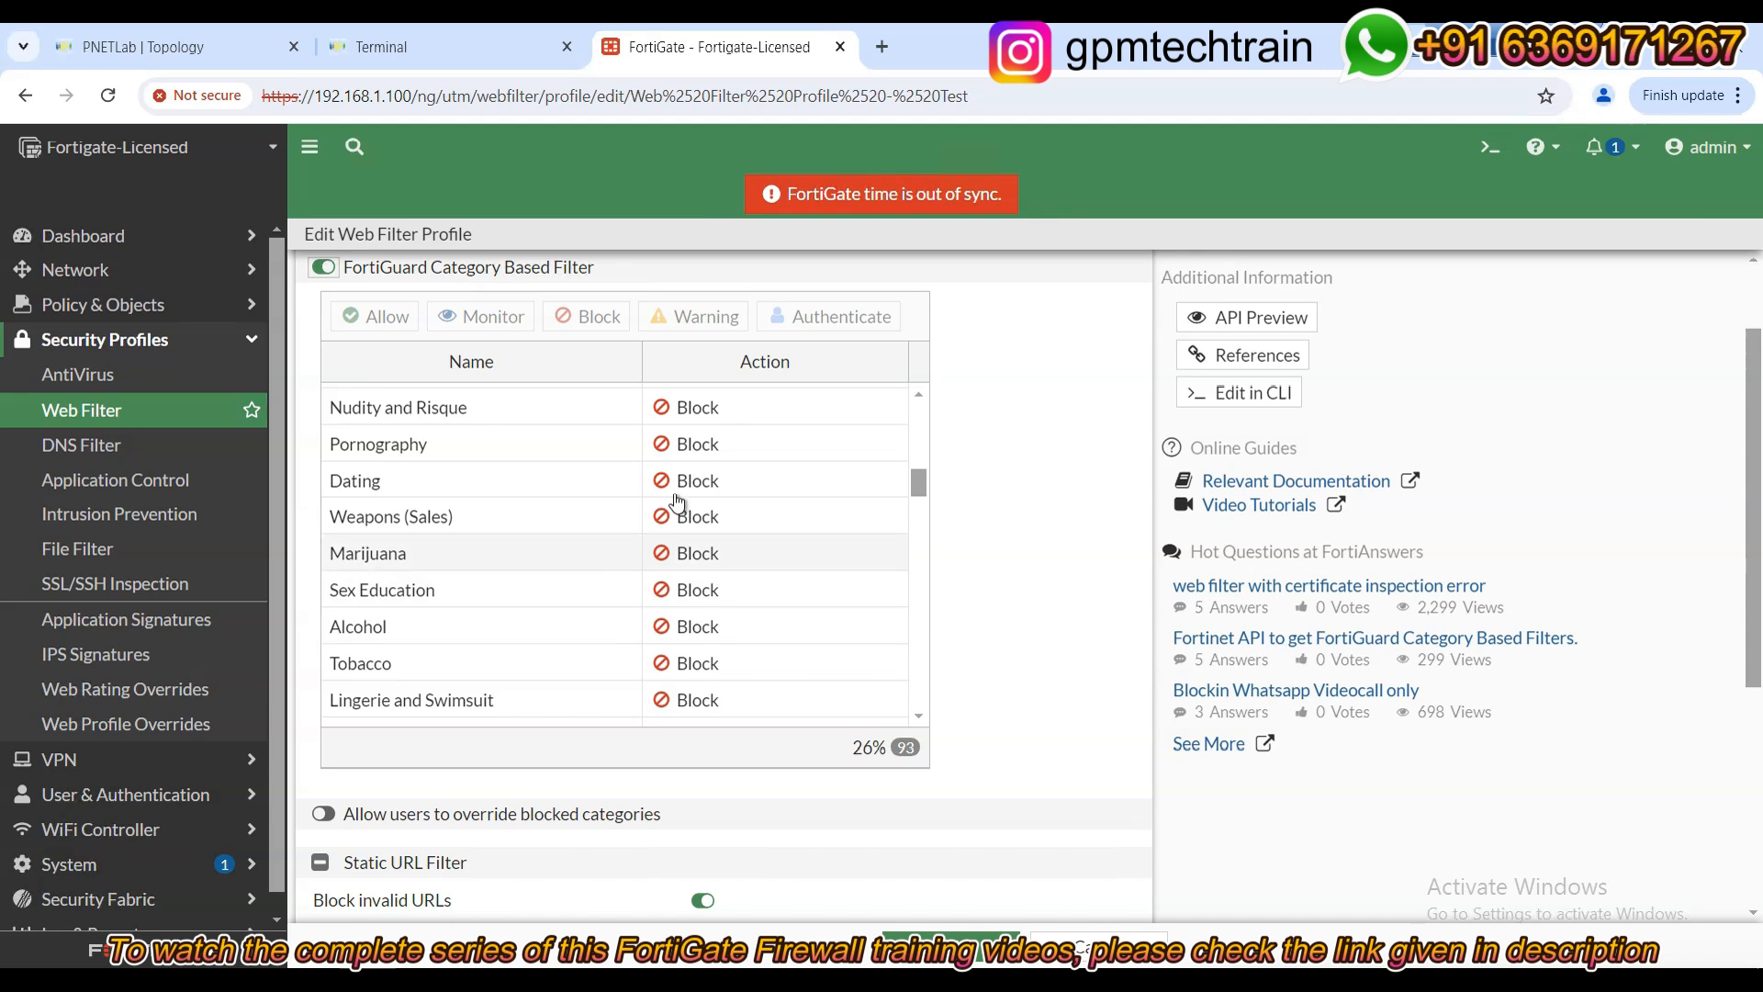
scroll(716, 570, "down", 4)
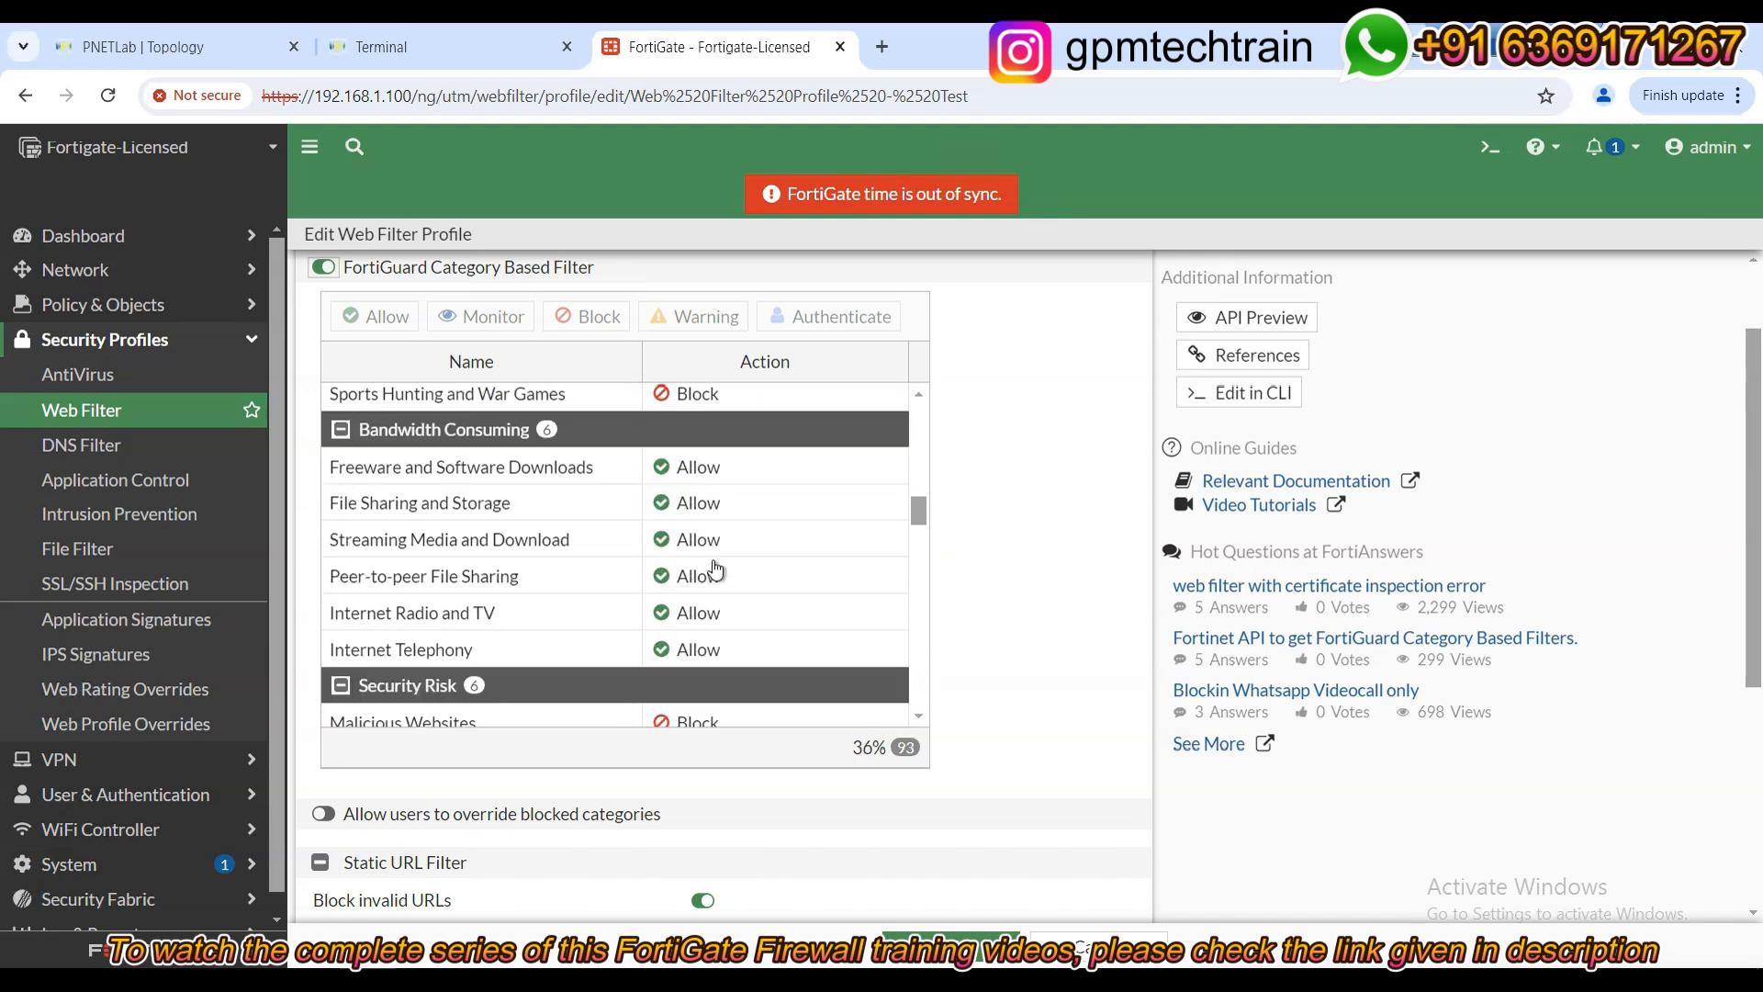
scroll(716, 571, "down", 1)
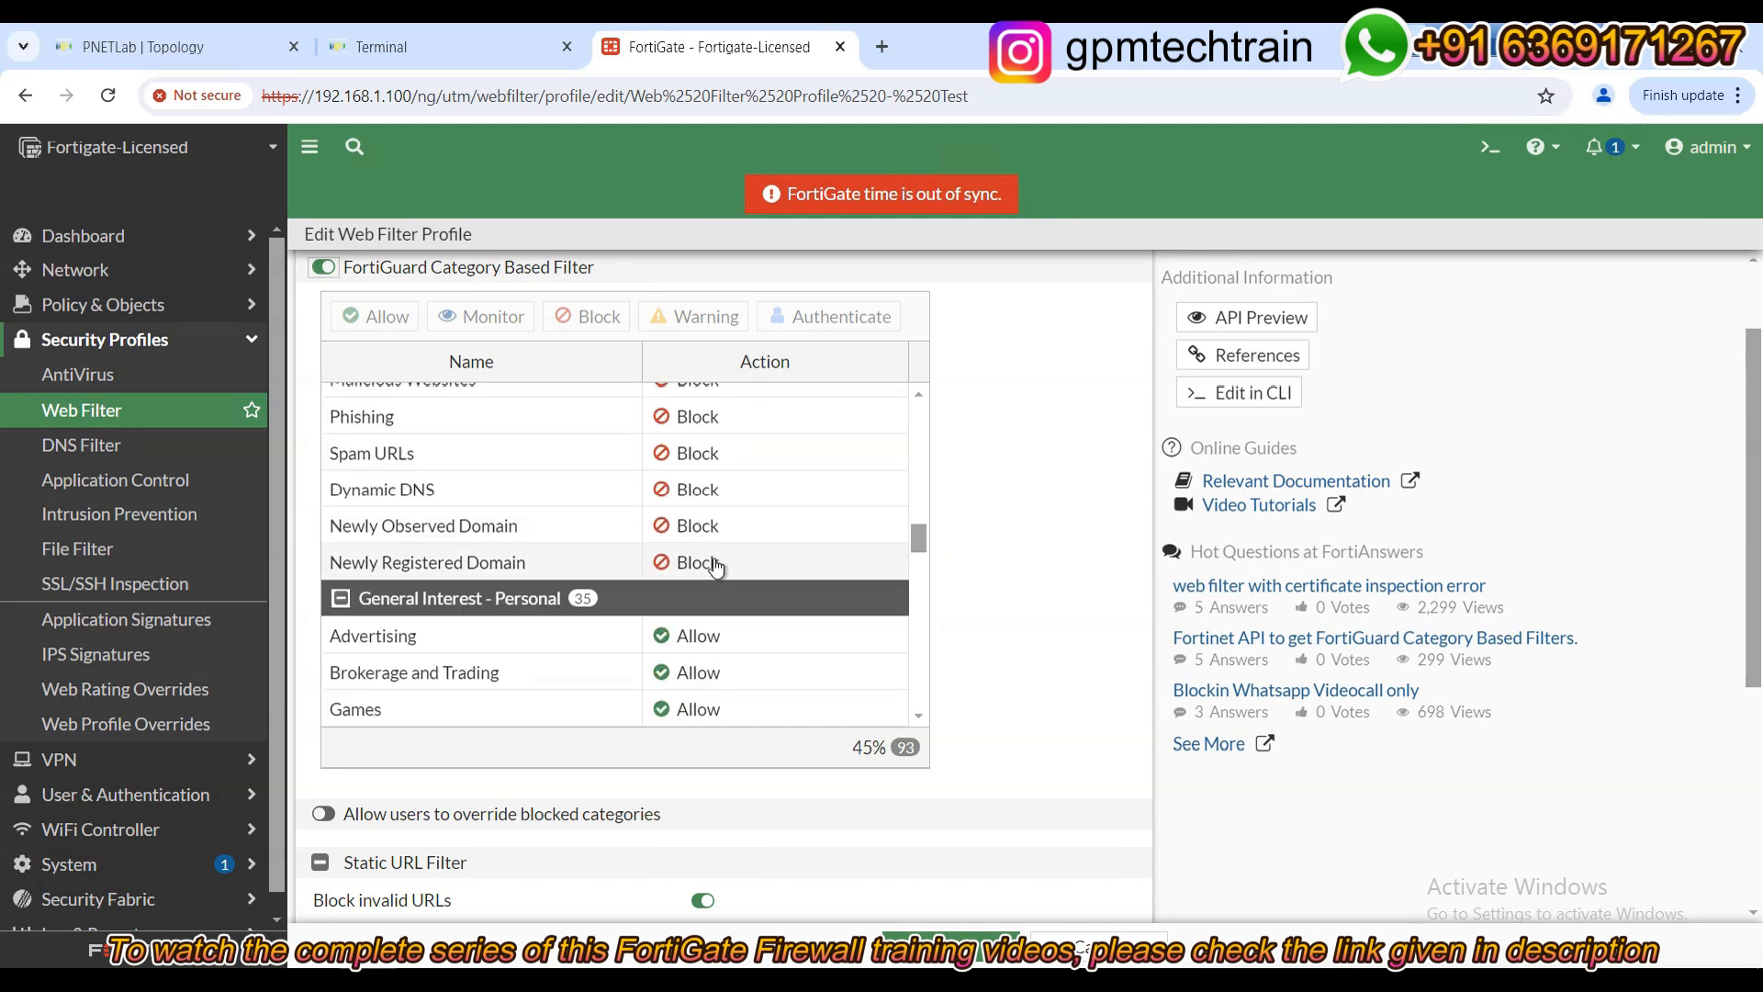
scroll(717, 568, "down", 3)
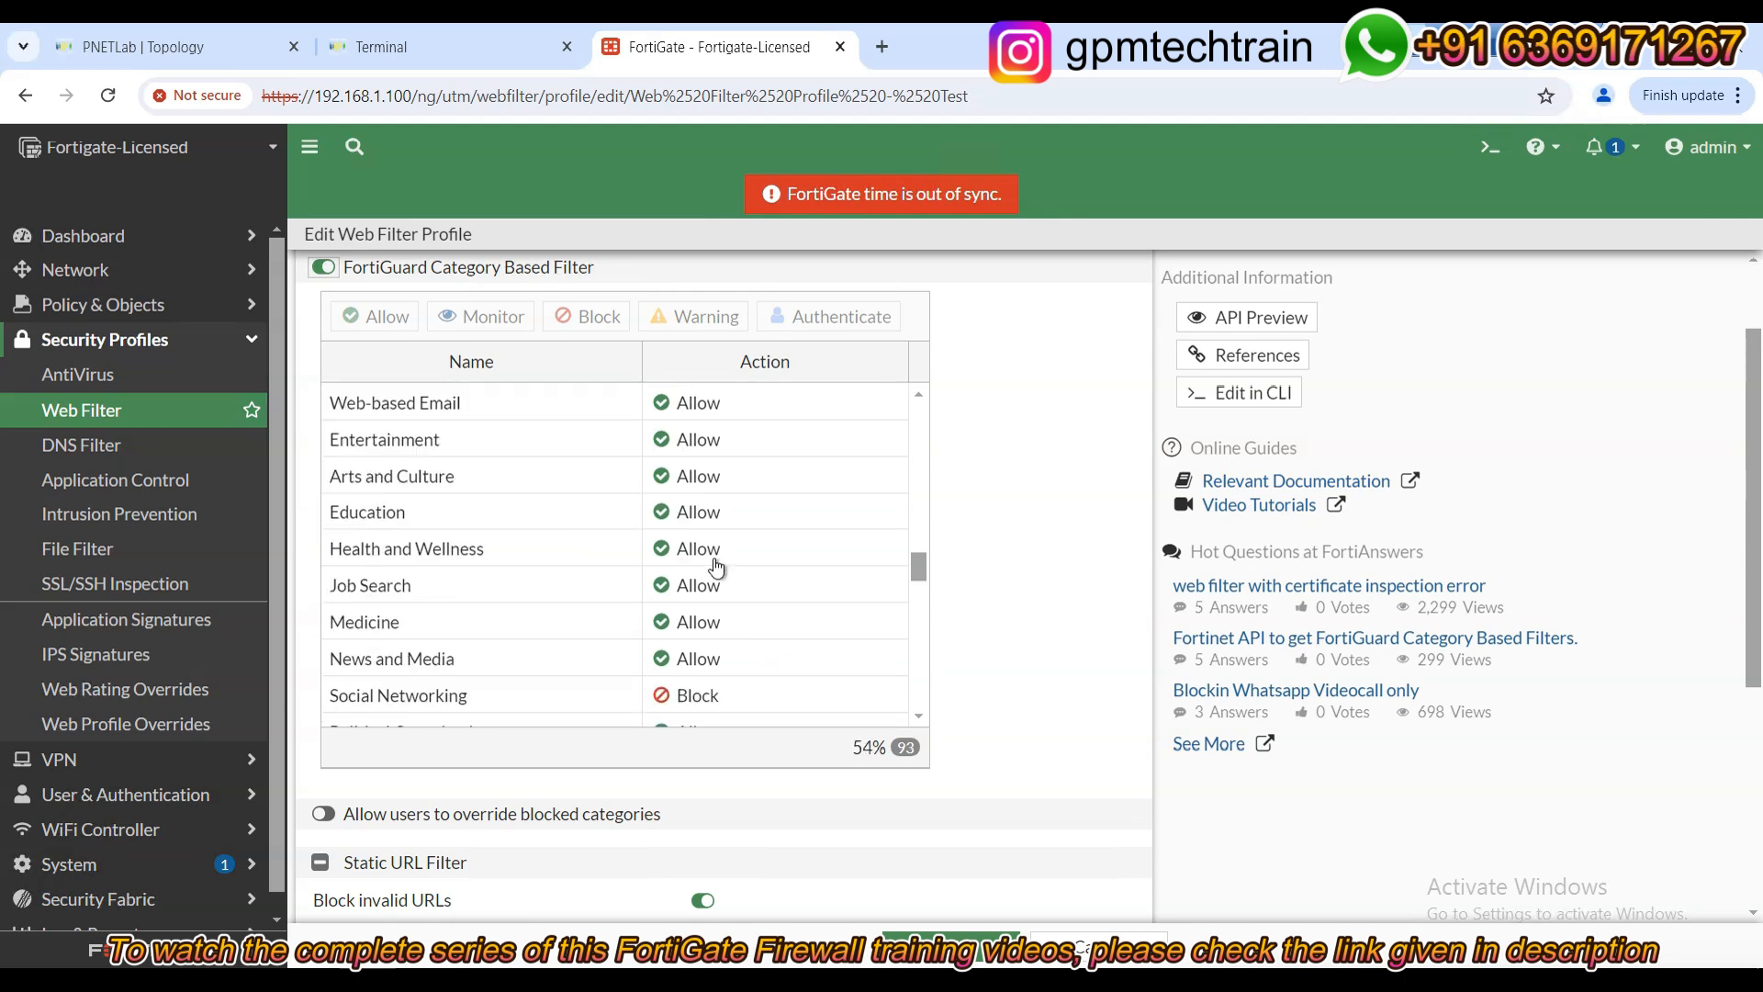
scroll(717, 568, "down", 1)
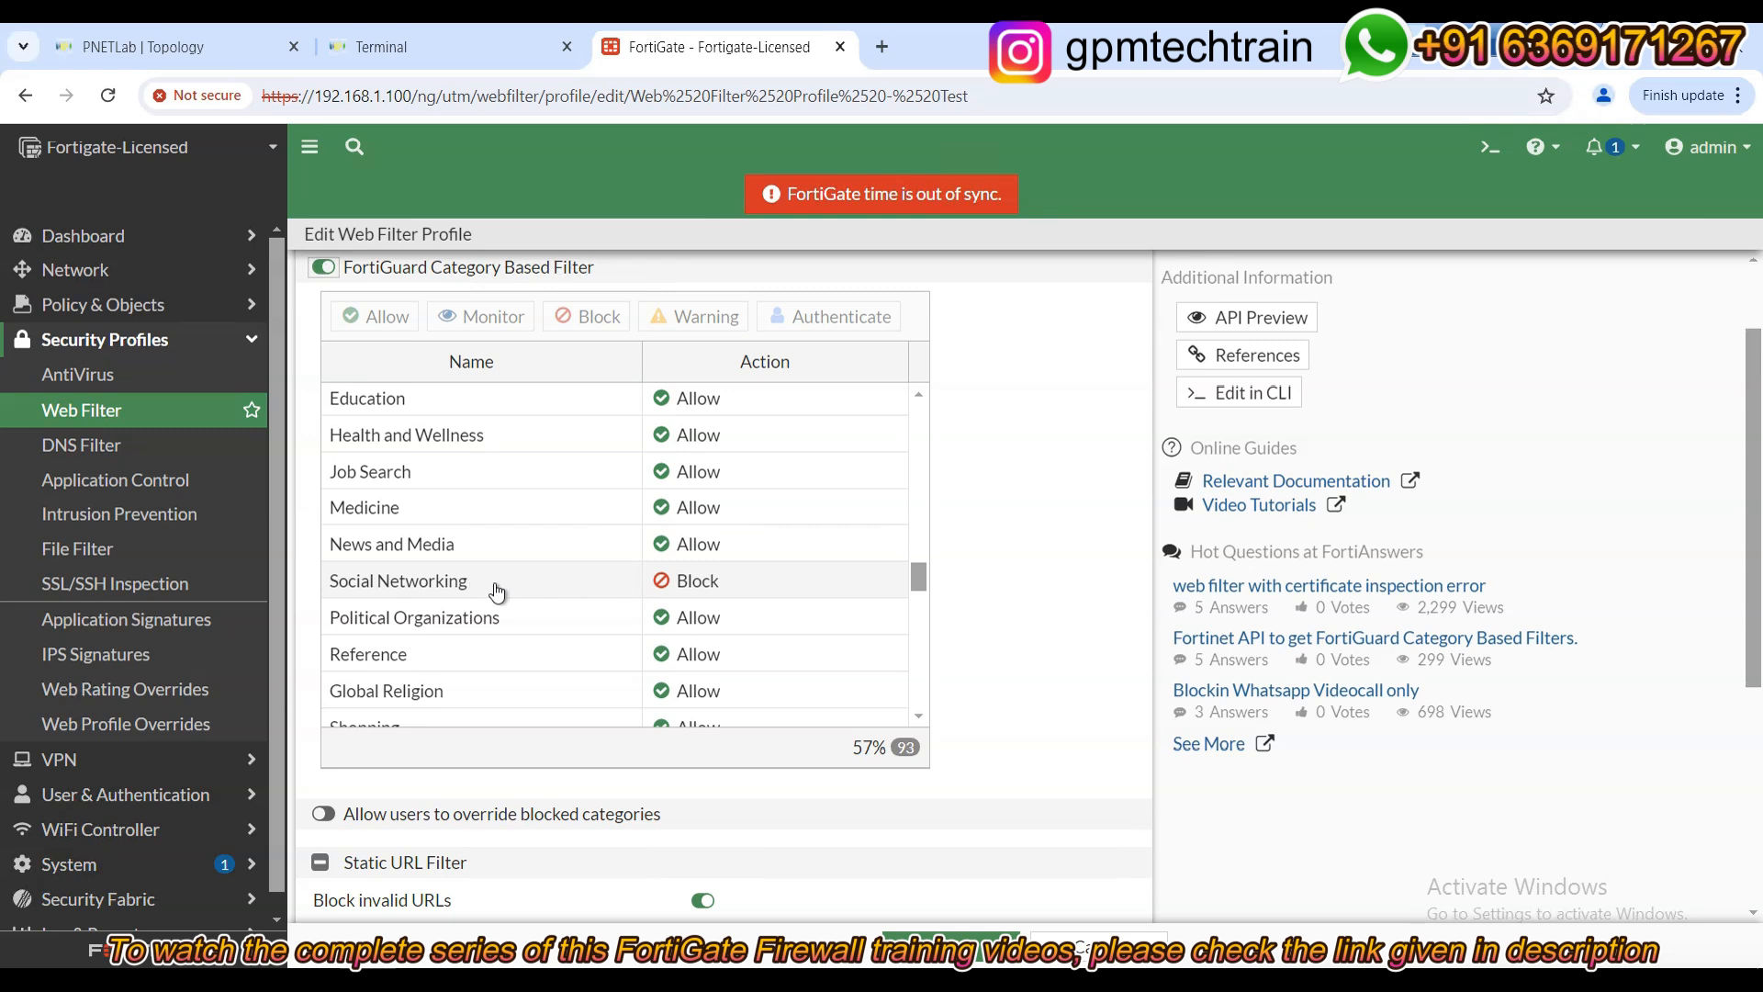
left_click(757, 586)
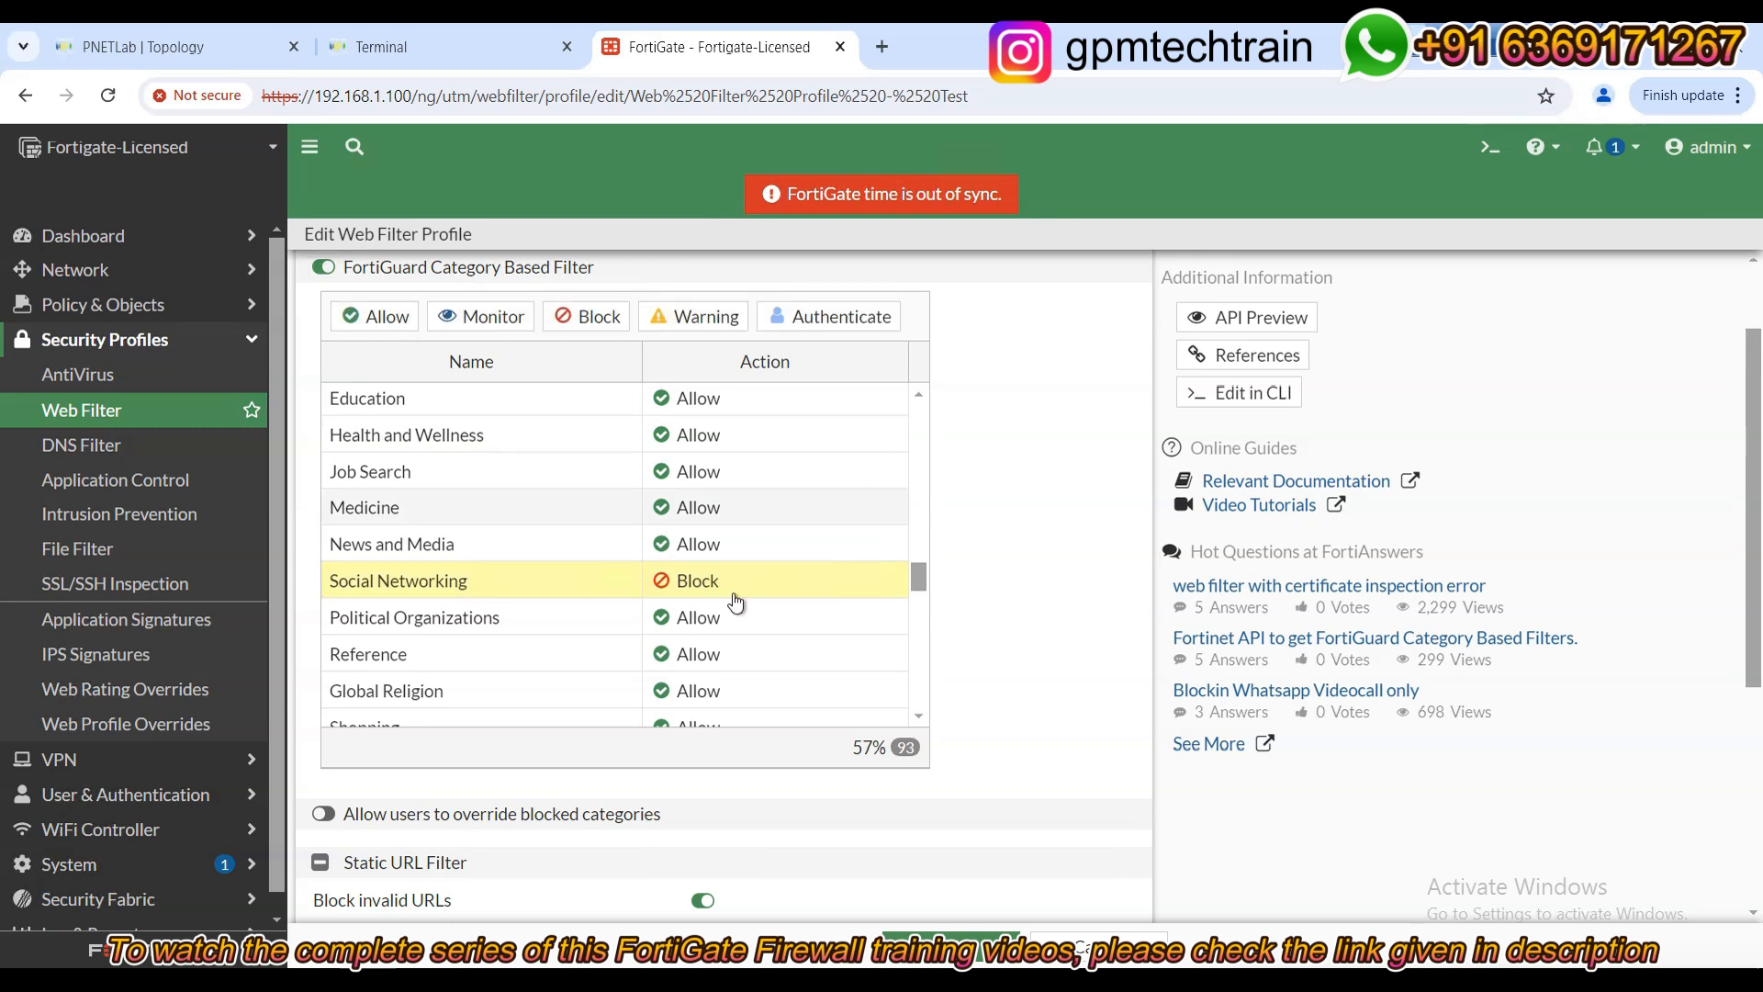
left_click(401, 319)
left_click(955, 935)
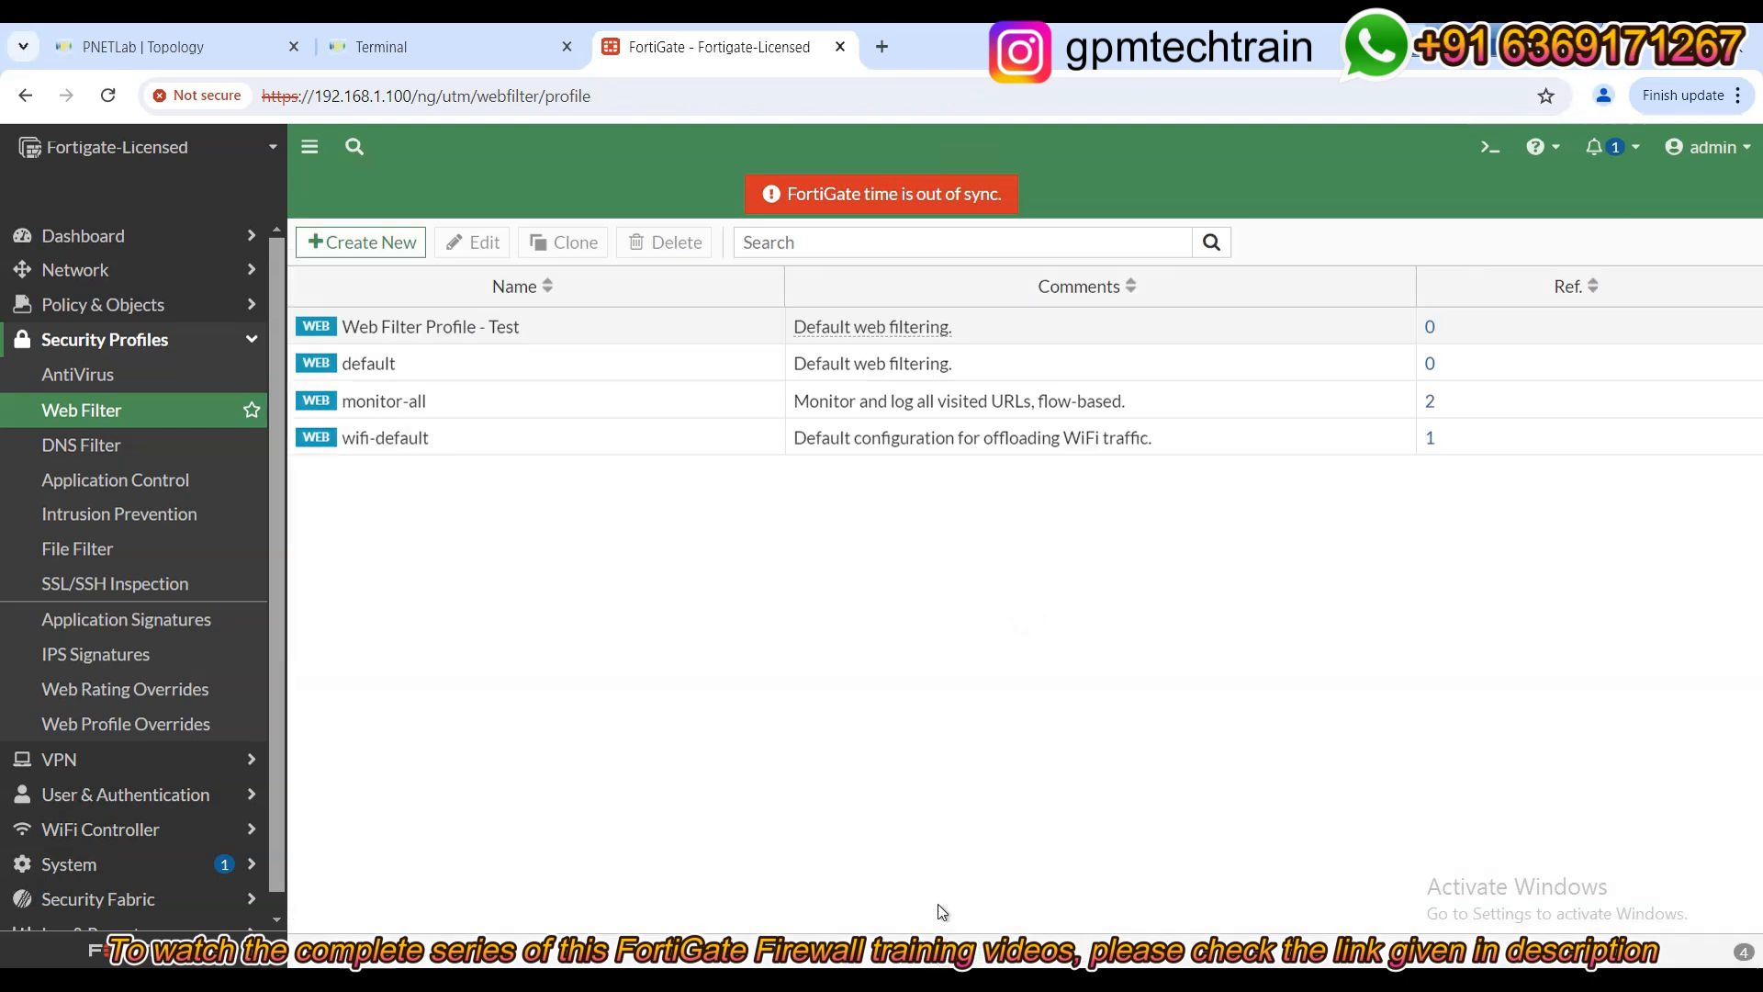
Reopen Web Filter Profile - Test and scroll the category table to verify Social Networking shows Allow.
double_click(432, 330)
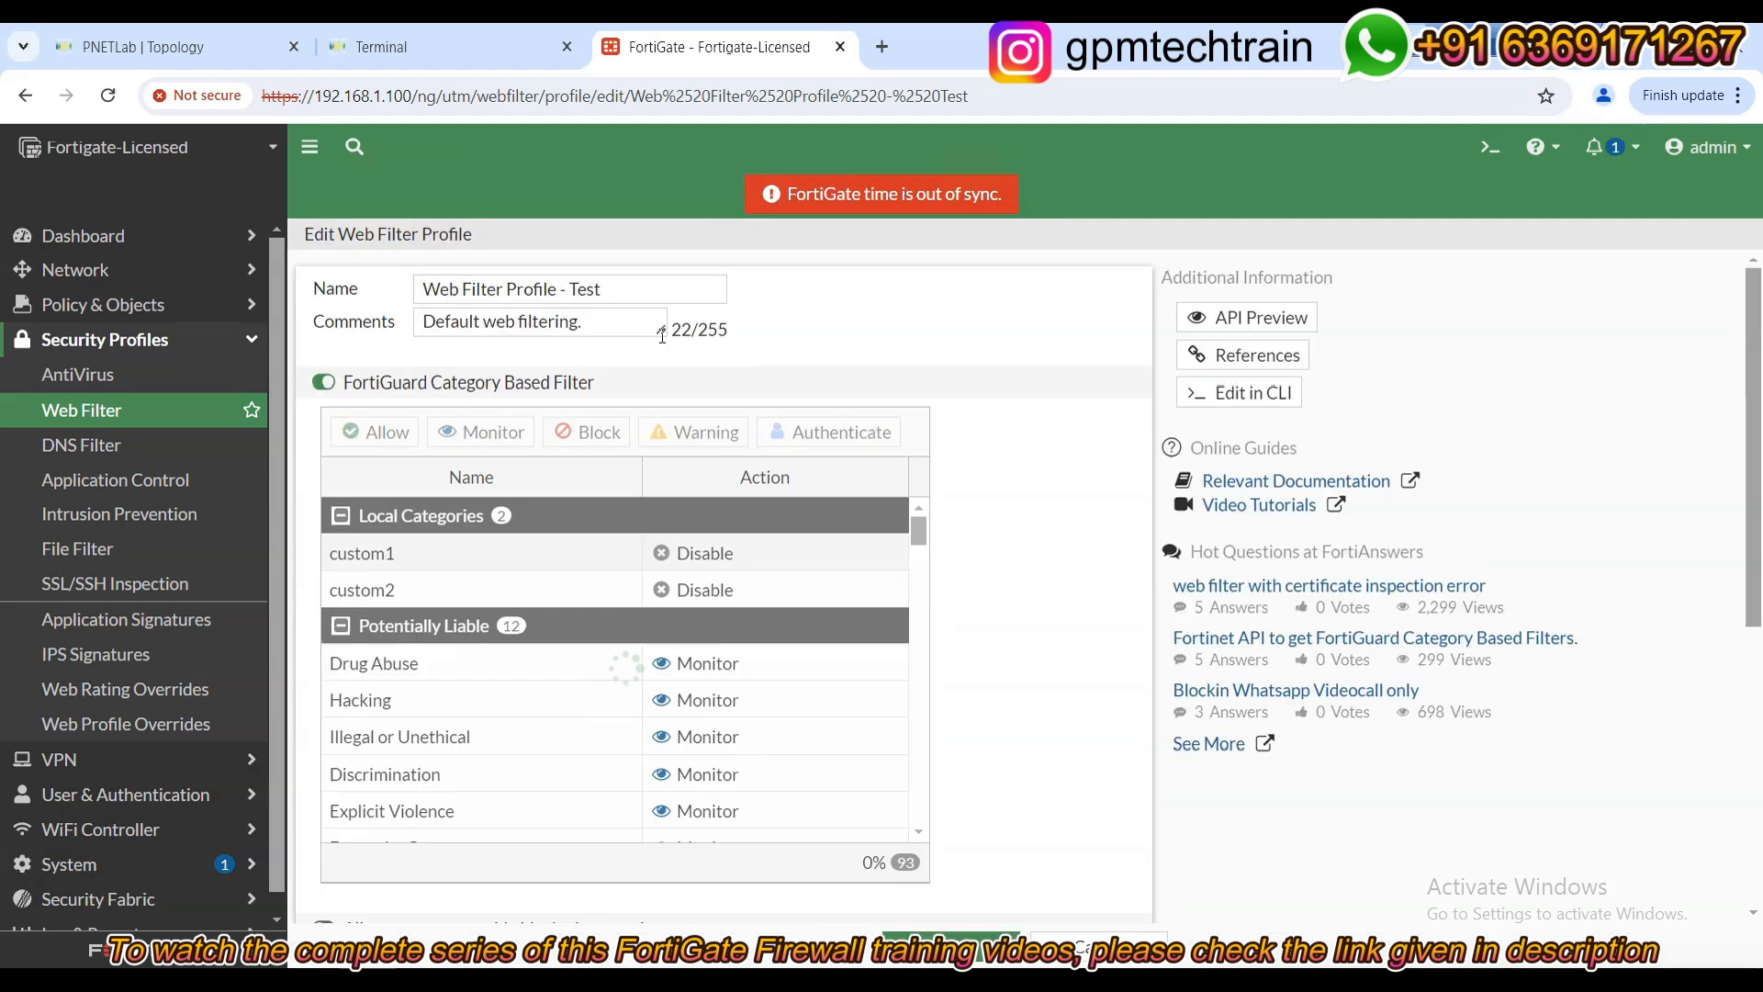
scroll(784, 724, "down", 10)
scroll(777, 739, "down", 10)
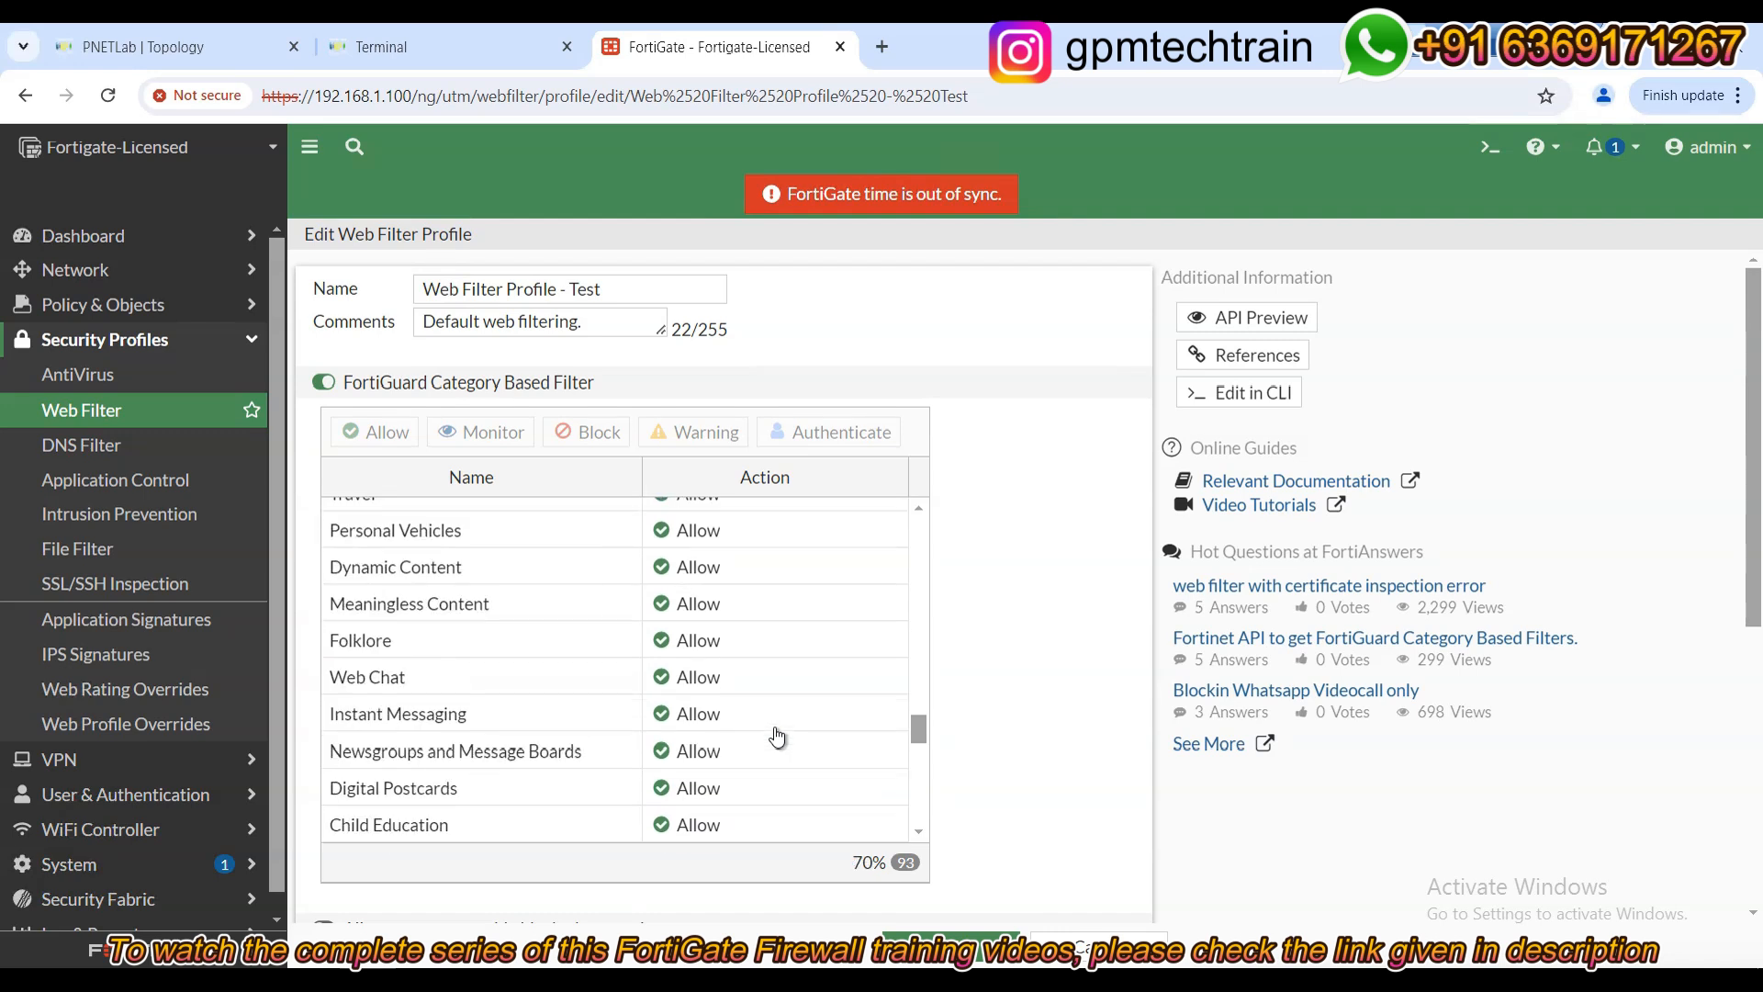
scroll(778, 739, "down", 1)
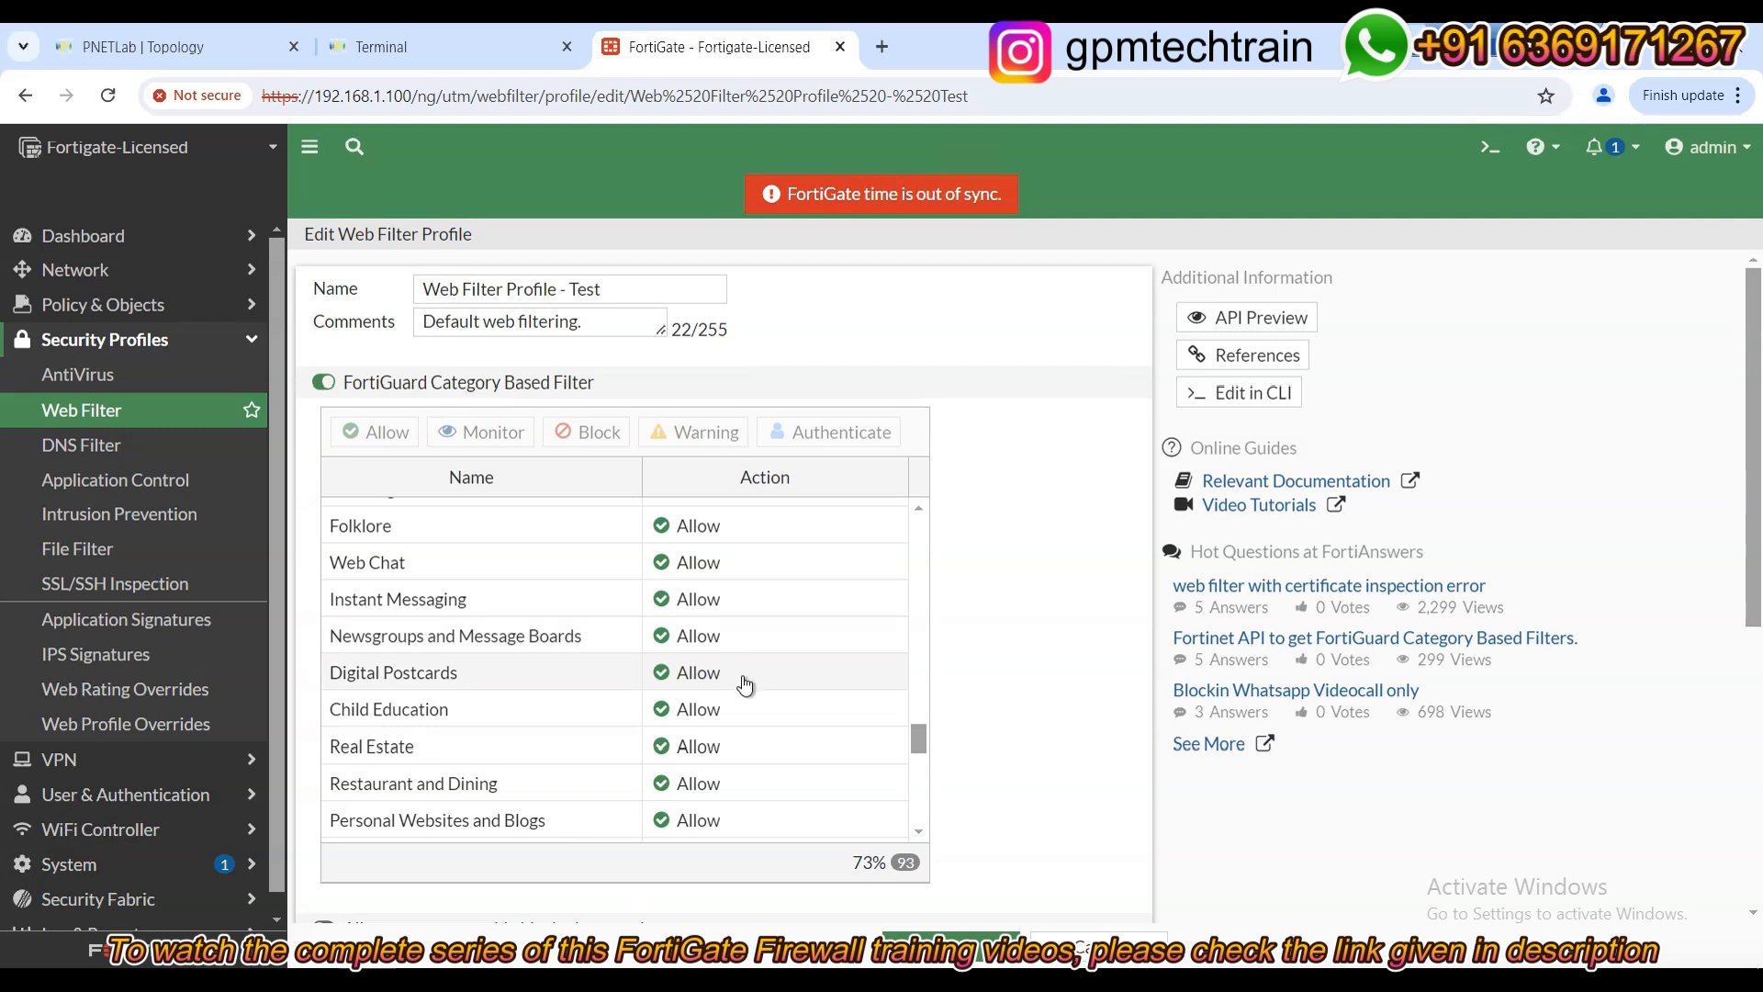
scroll(747, 687, "up", 1)
scroll(747, 687, "up", 2)
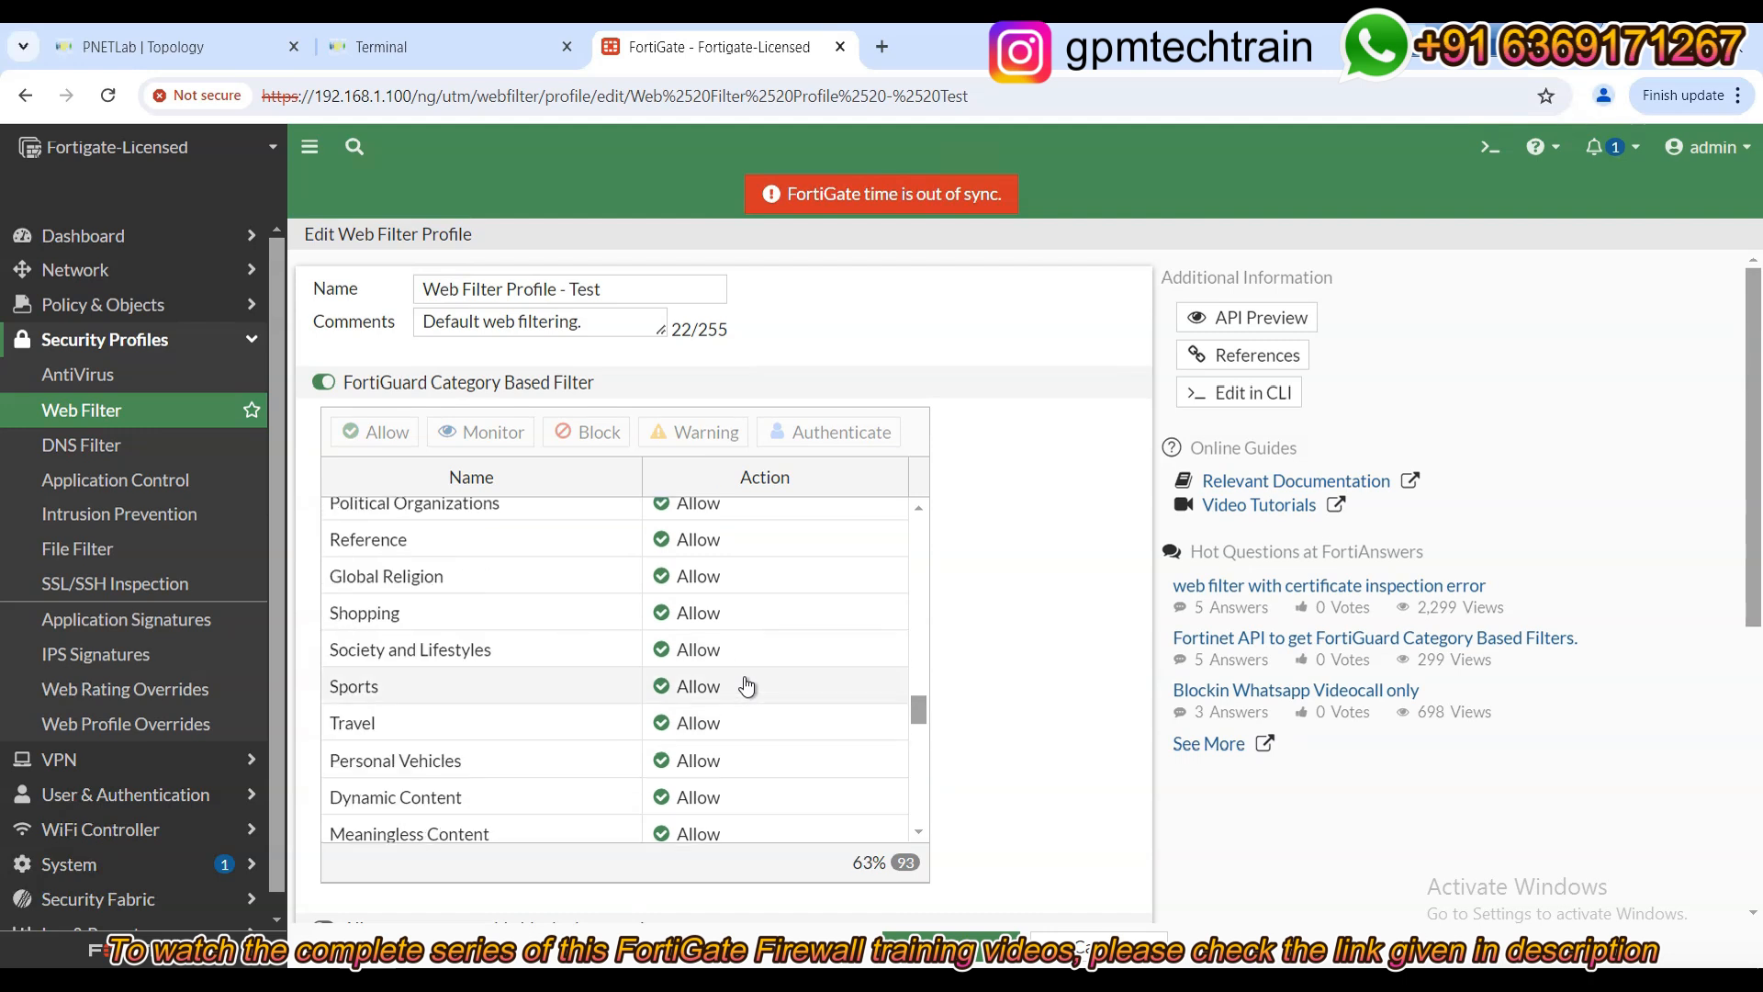
scroll(746, 687, "up", 1)
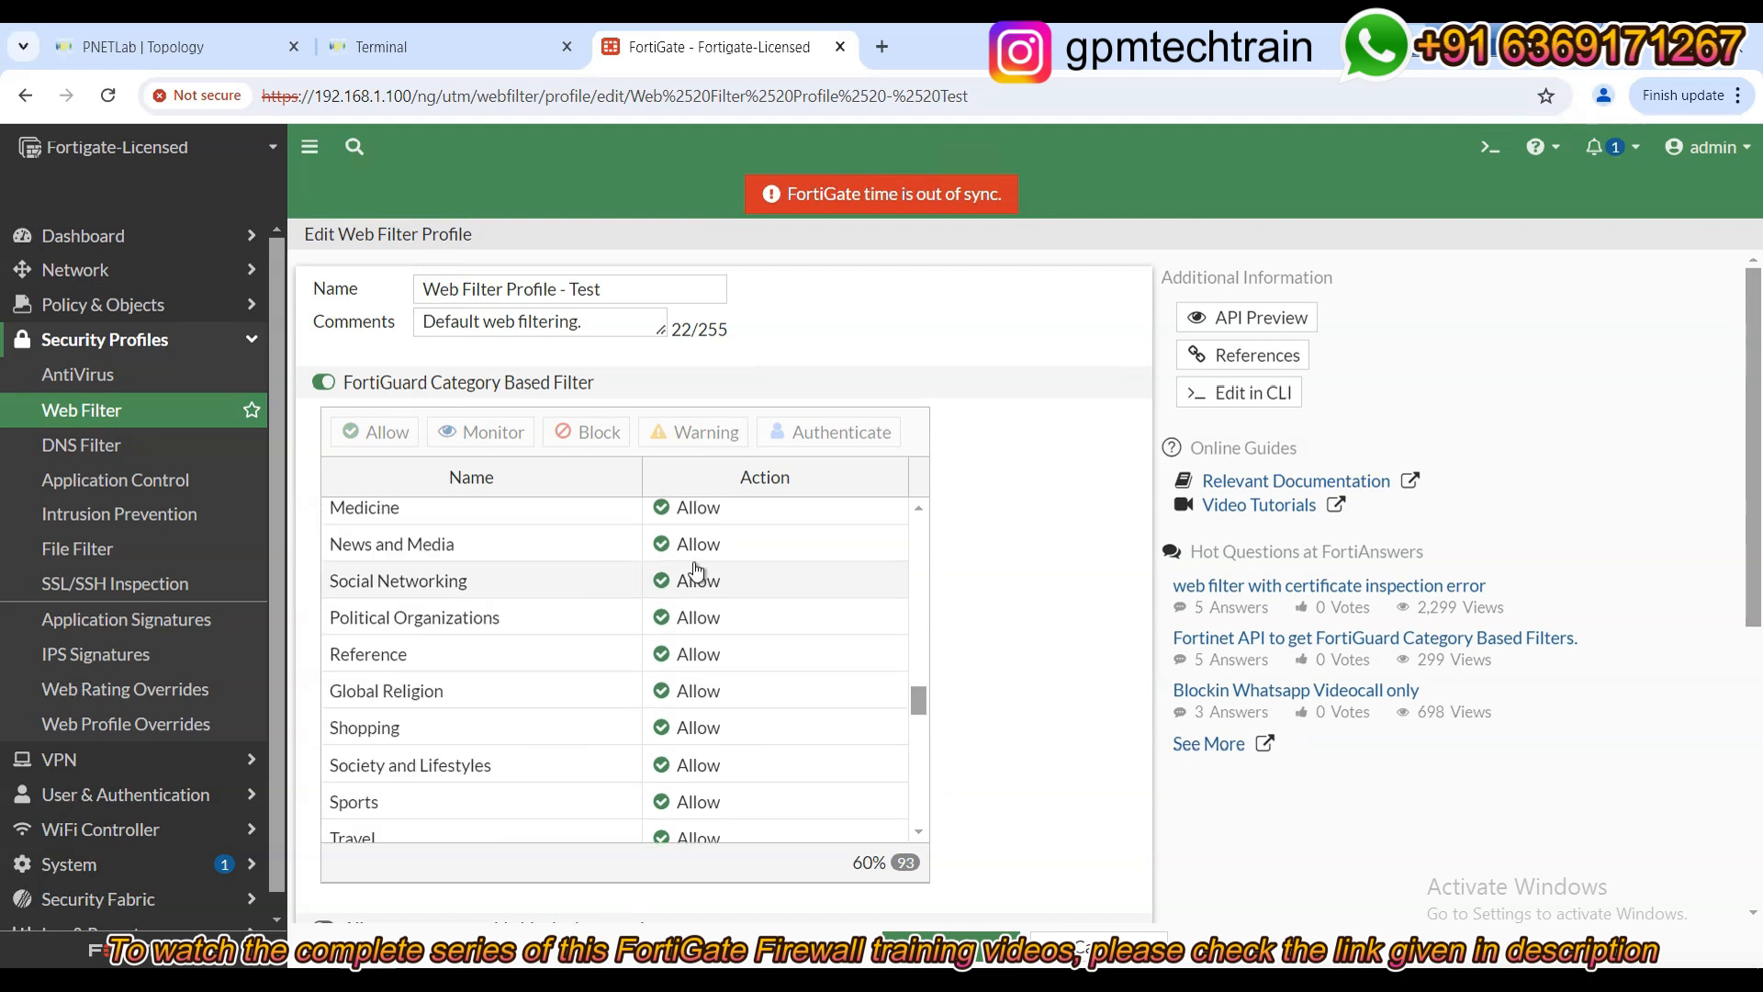
scroll(550, 661, "up", 1)
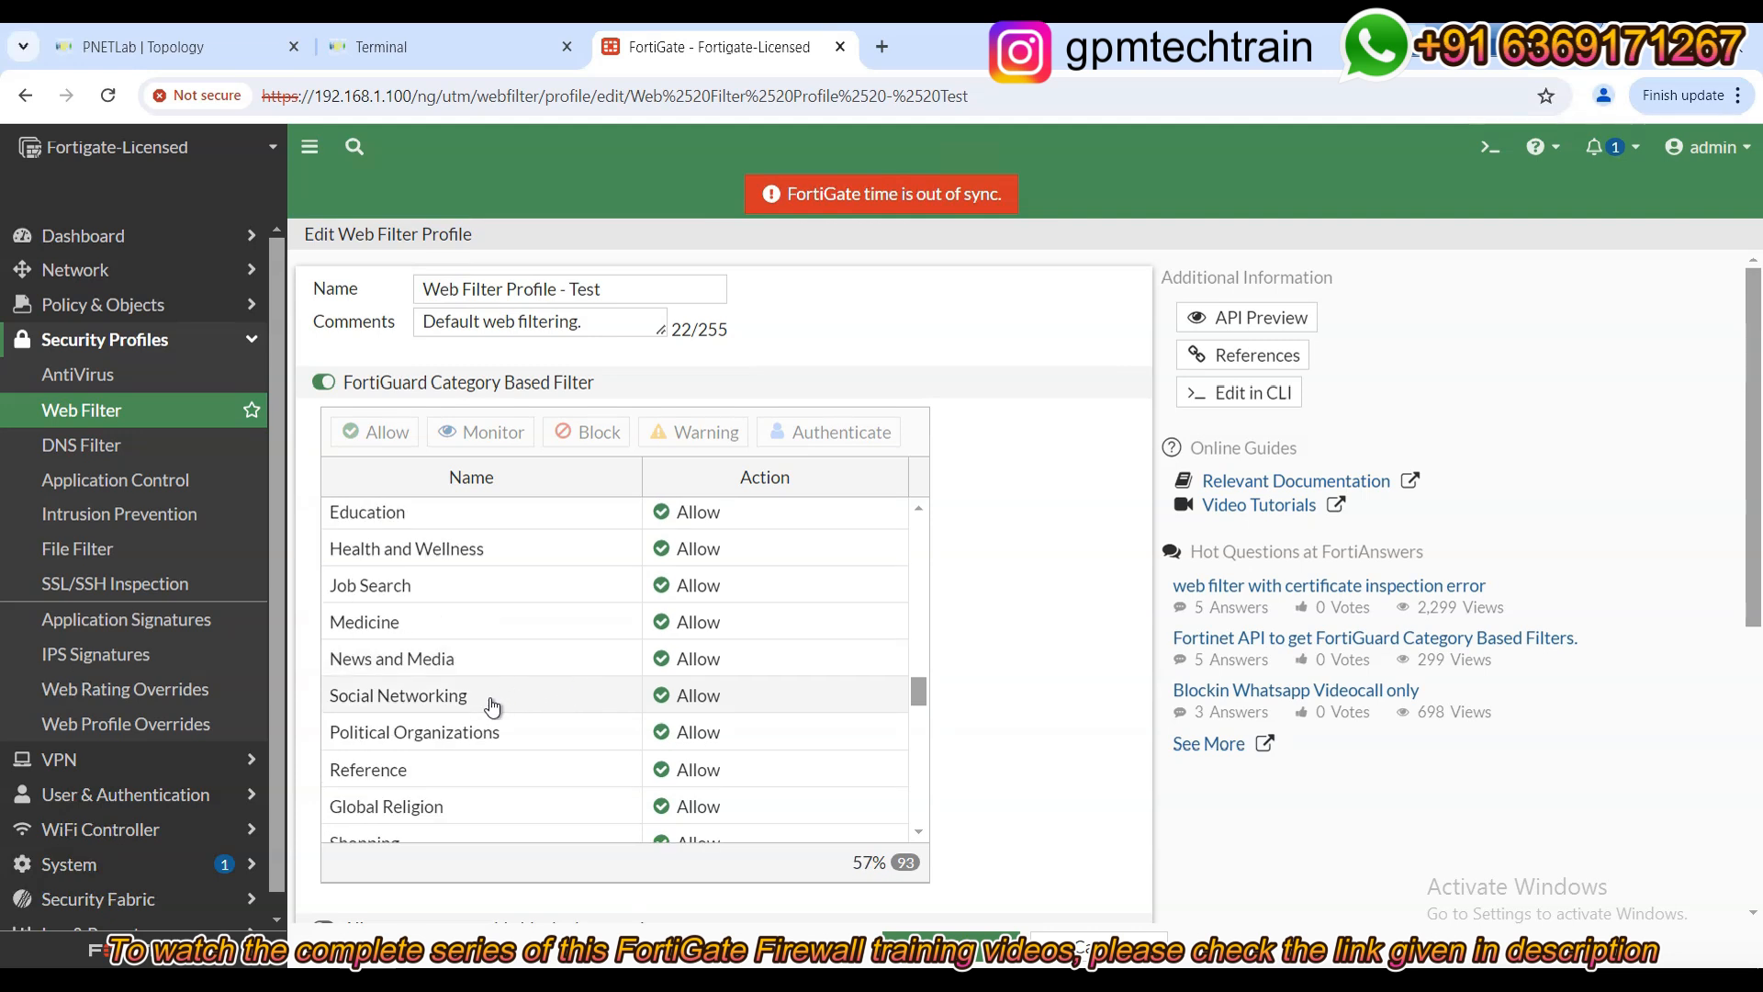
mouse_move(488, 696)
left_click(1083, 689)
scroll(495, 855, "down", 3)
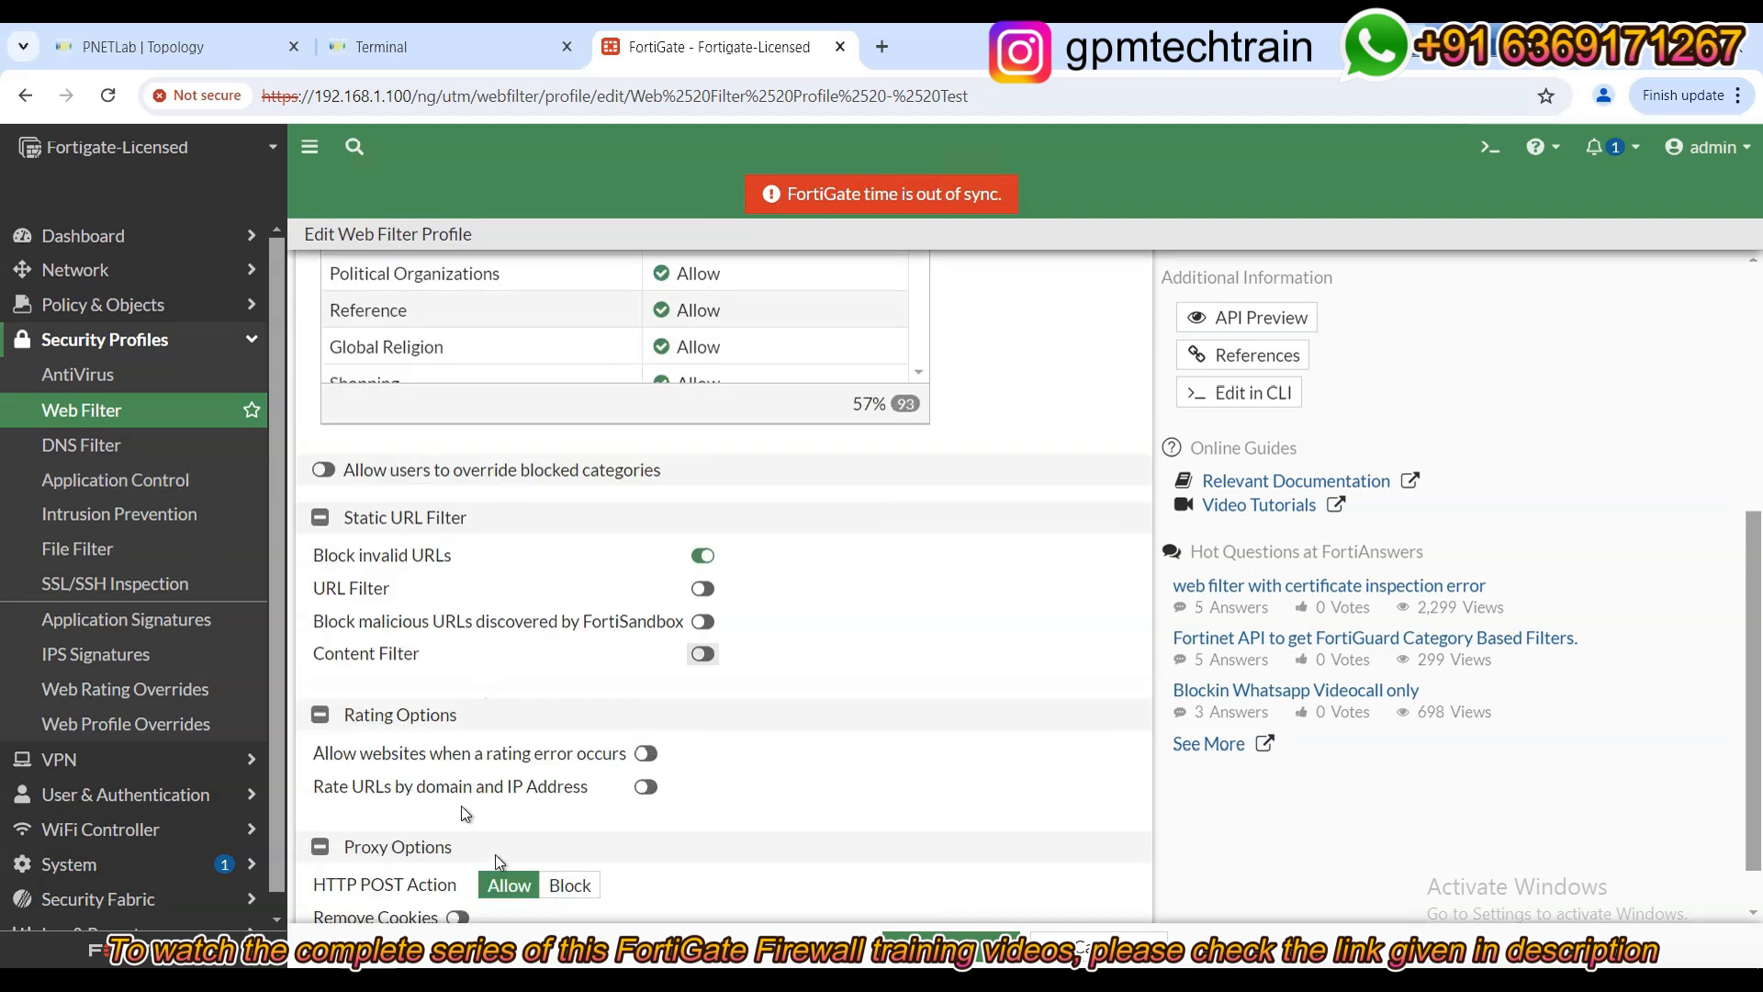
scroll(504, 890, "up", 3)
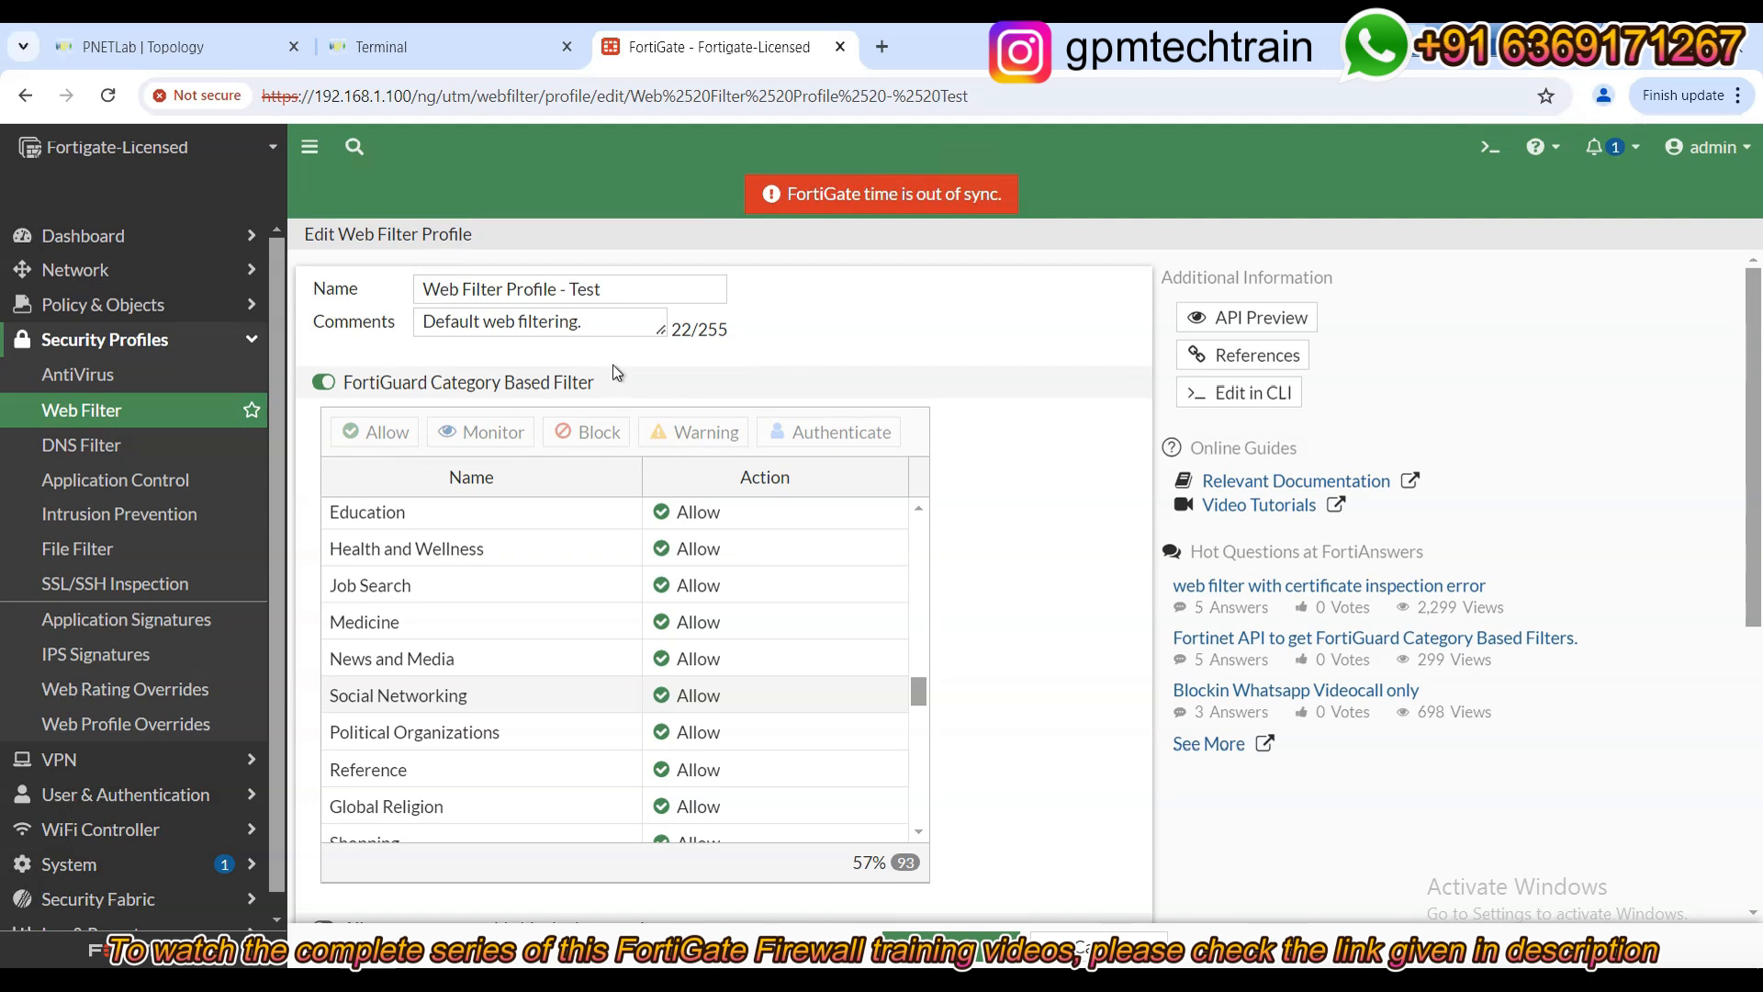
Edit the LAN-to-WAN firewall policy and enable Web Filter with Web Filter Profile - Test.
left_click(109, 306)
left_click(101, 347)
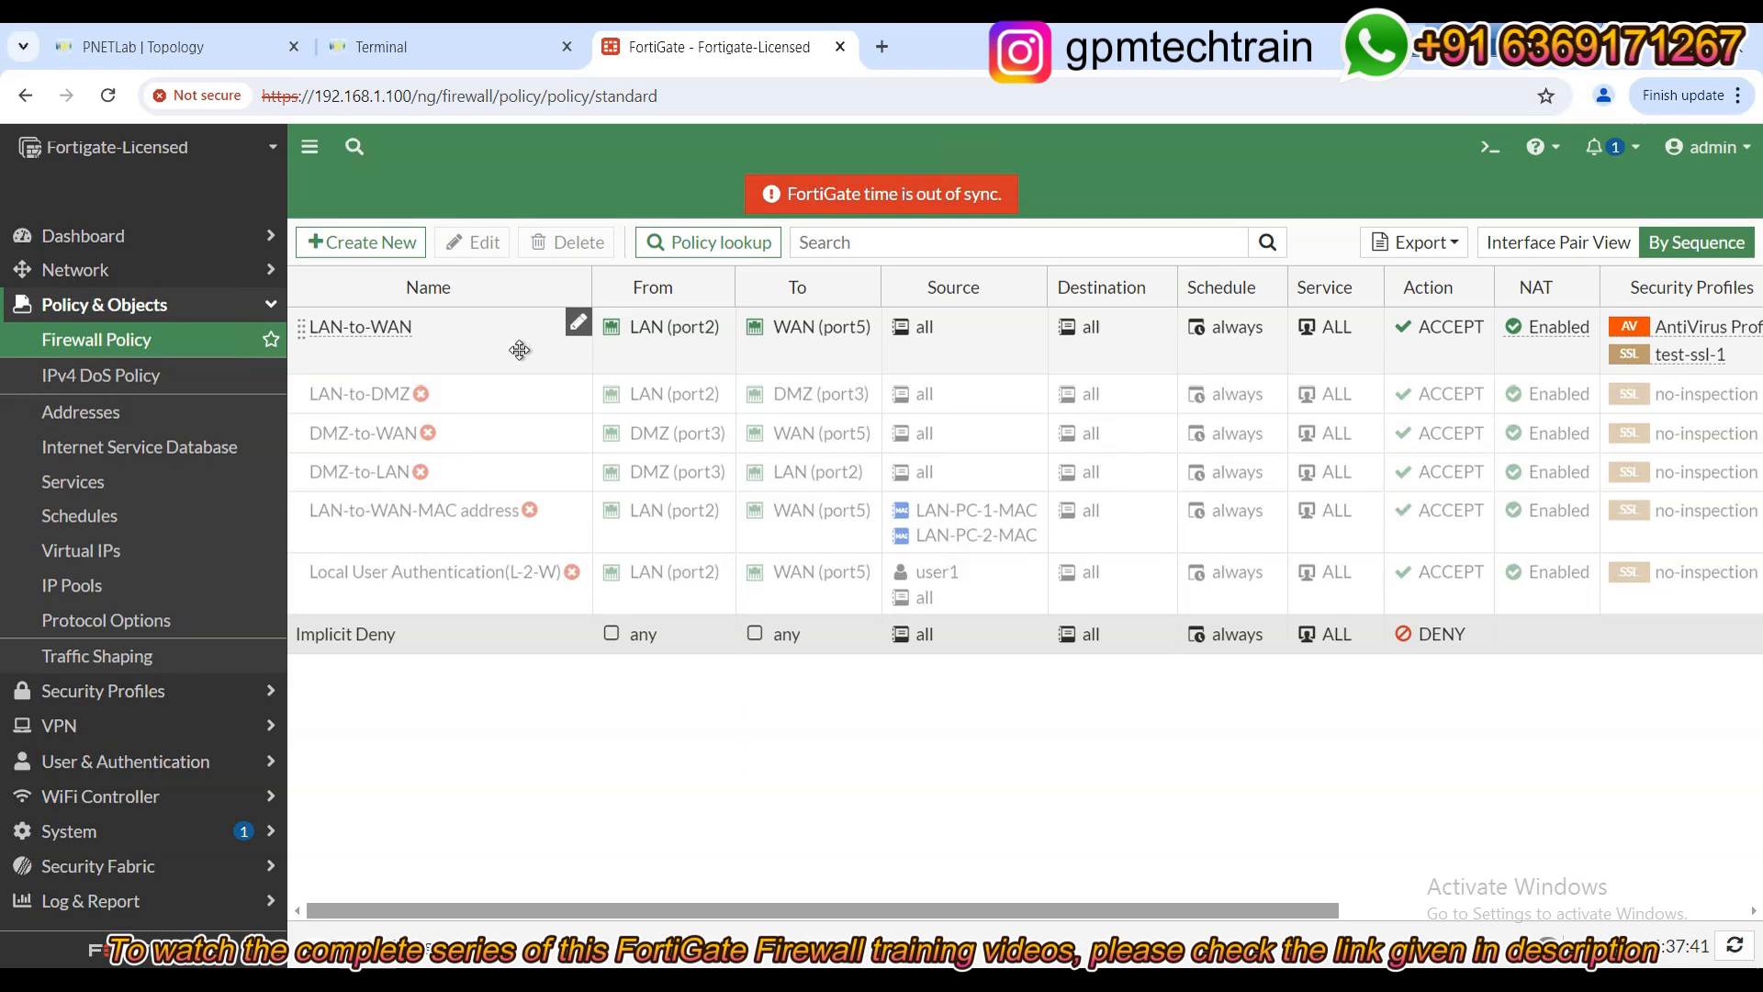
double_click(421, 344)
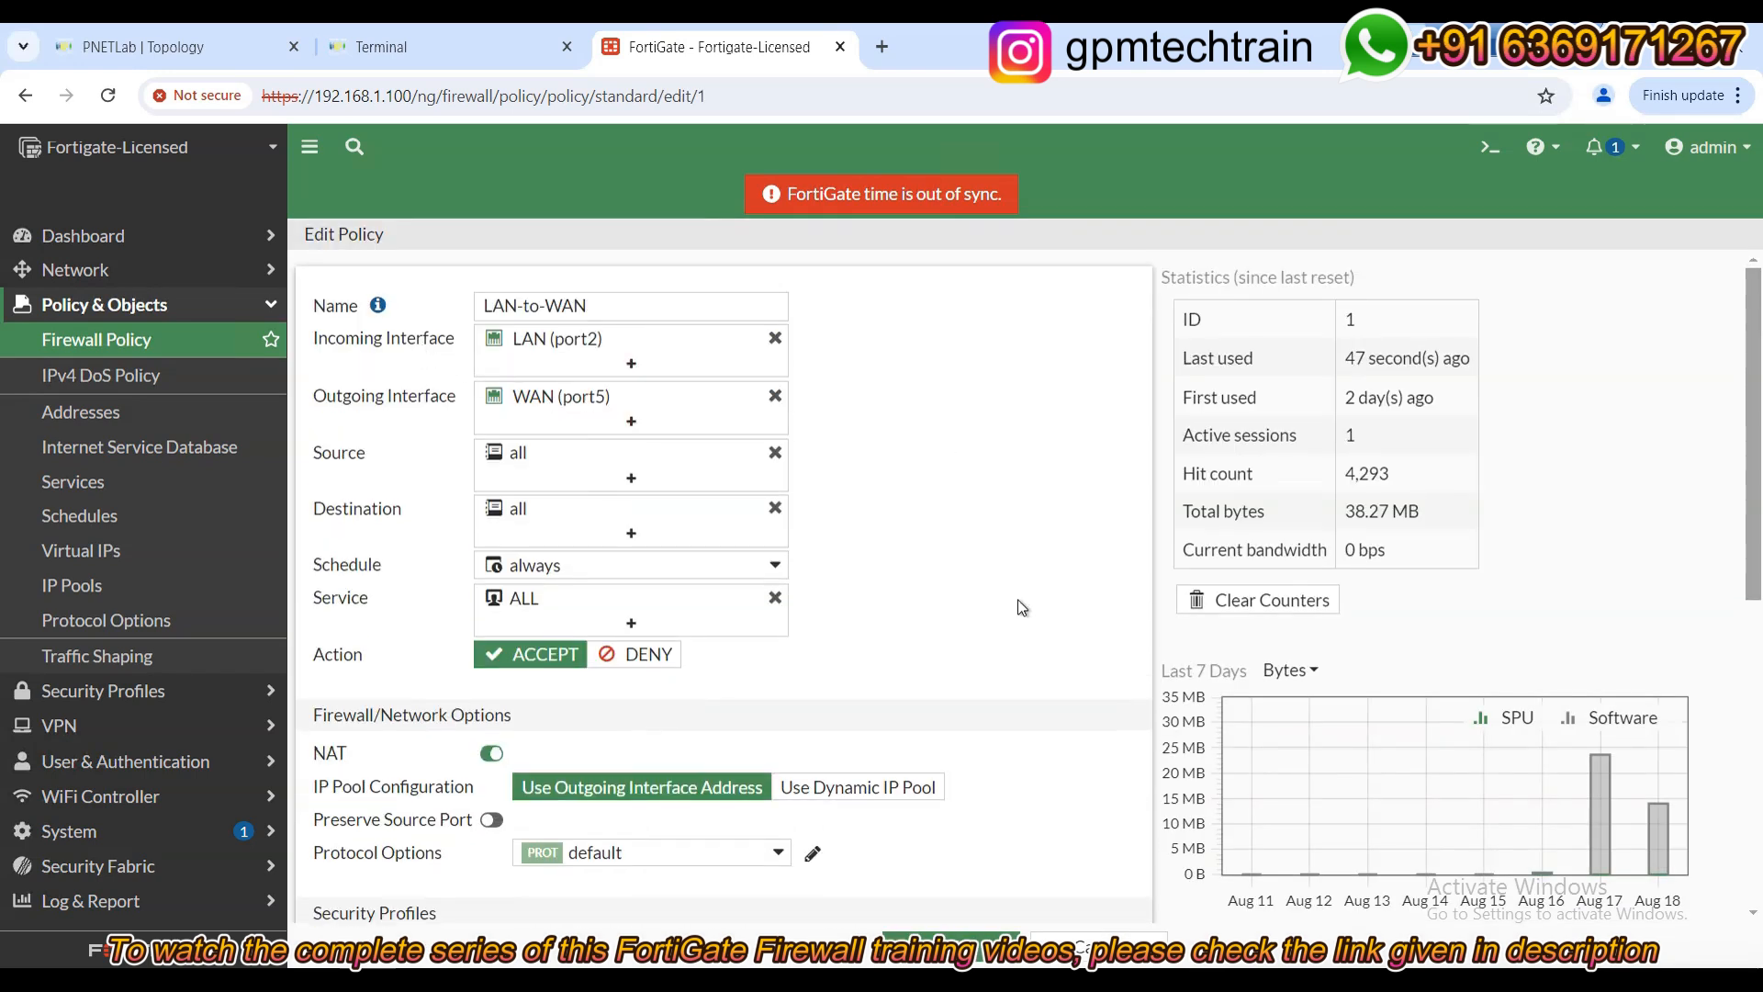
scroll(1010, 609, "down", 5)
left_click(529, 524)
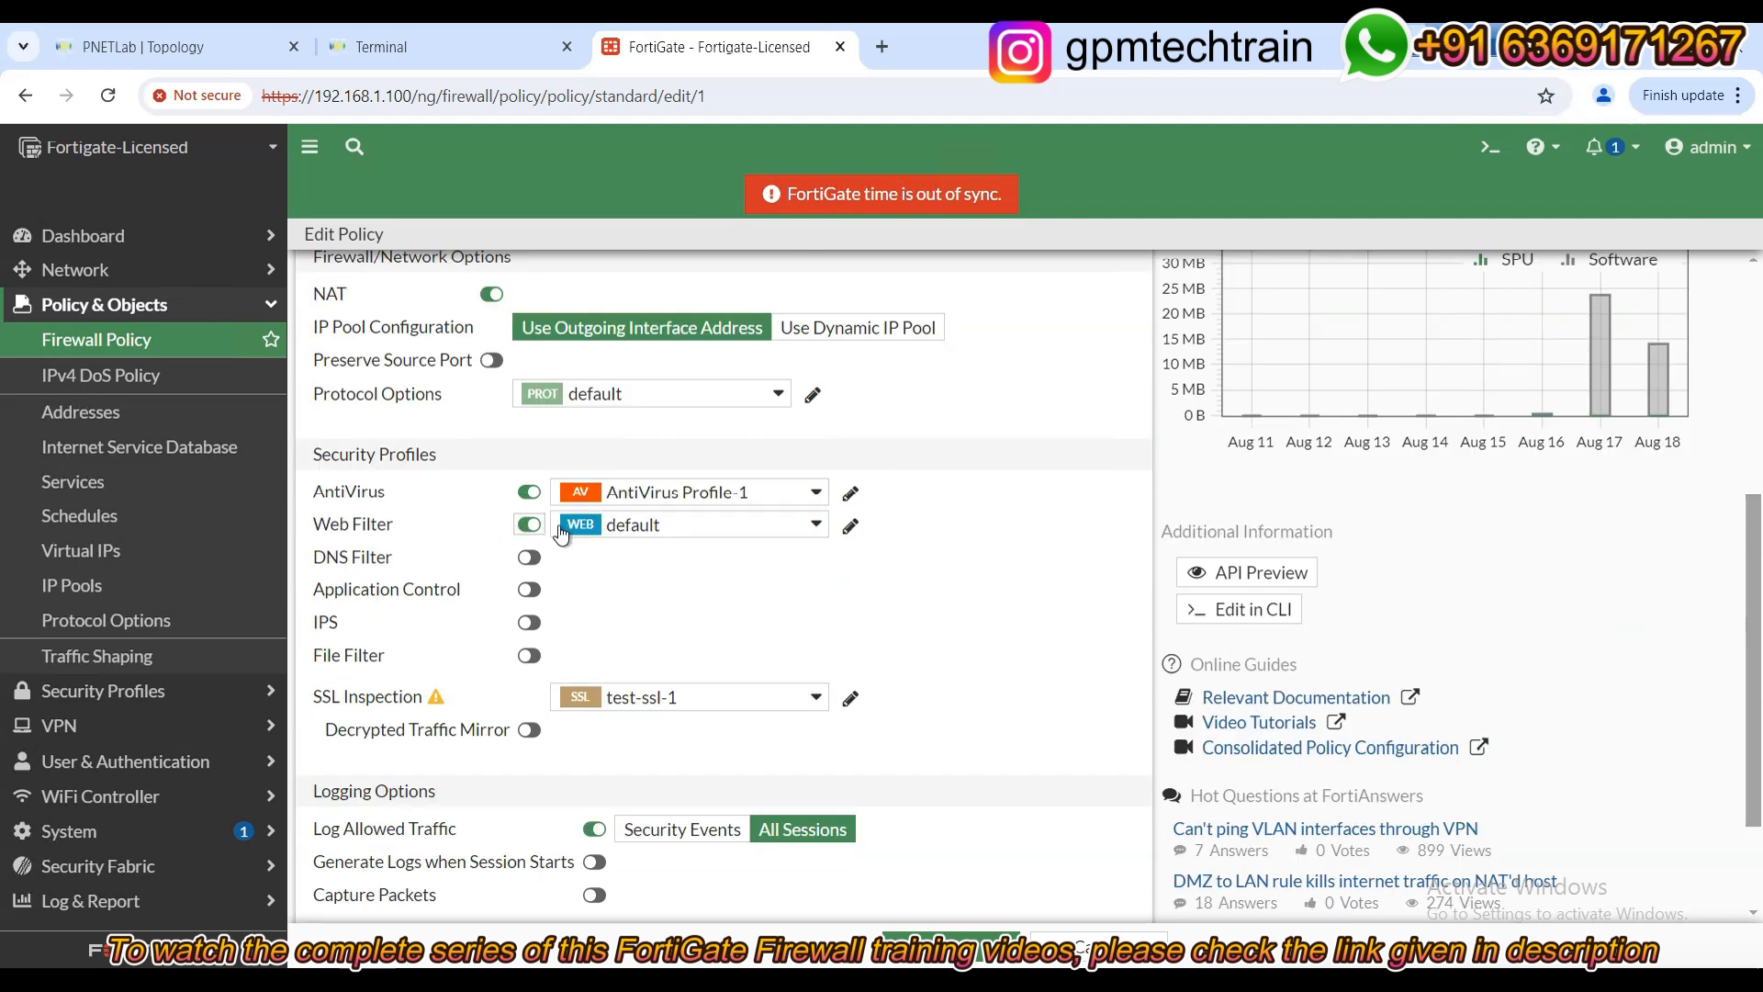
left_click(703, 526)
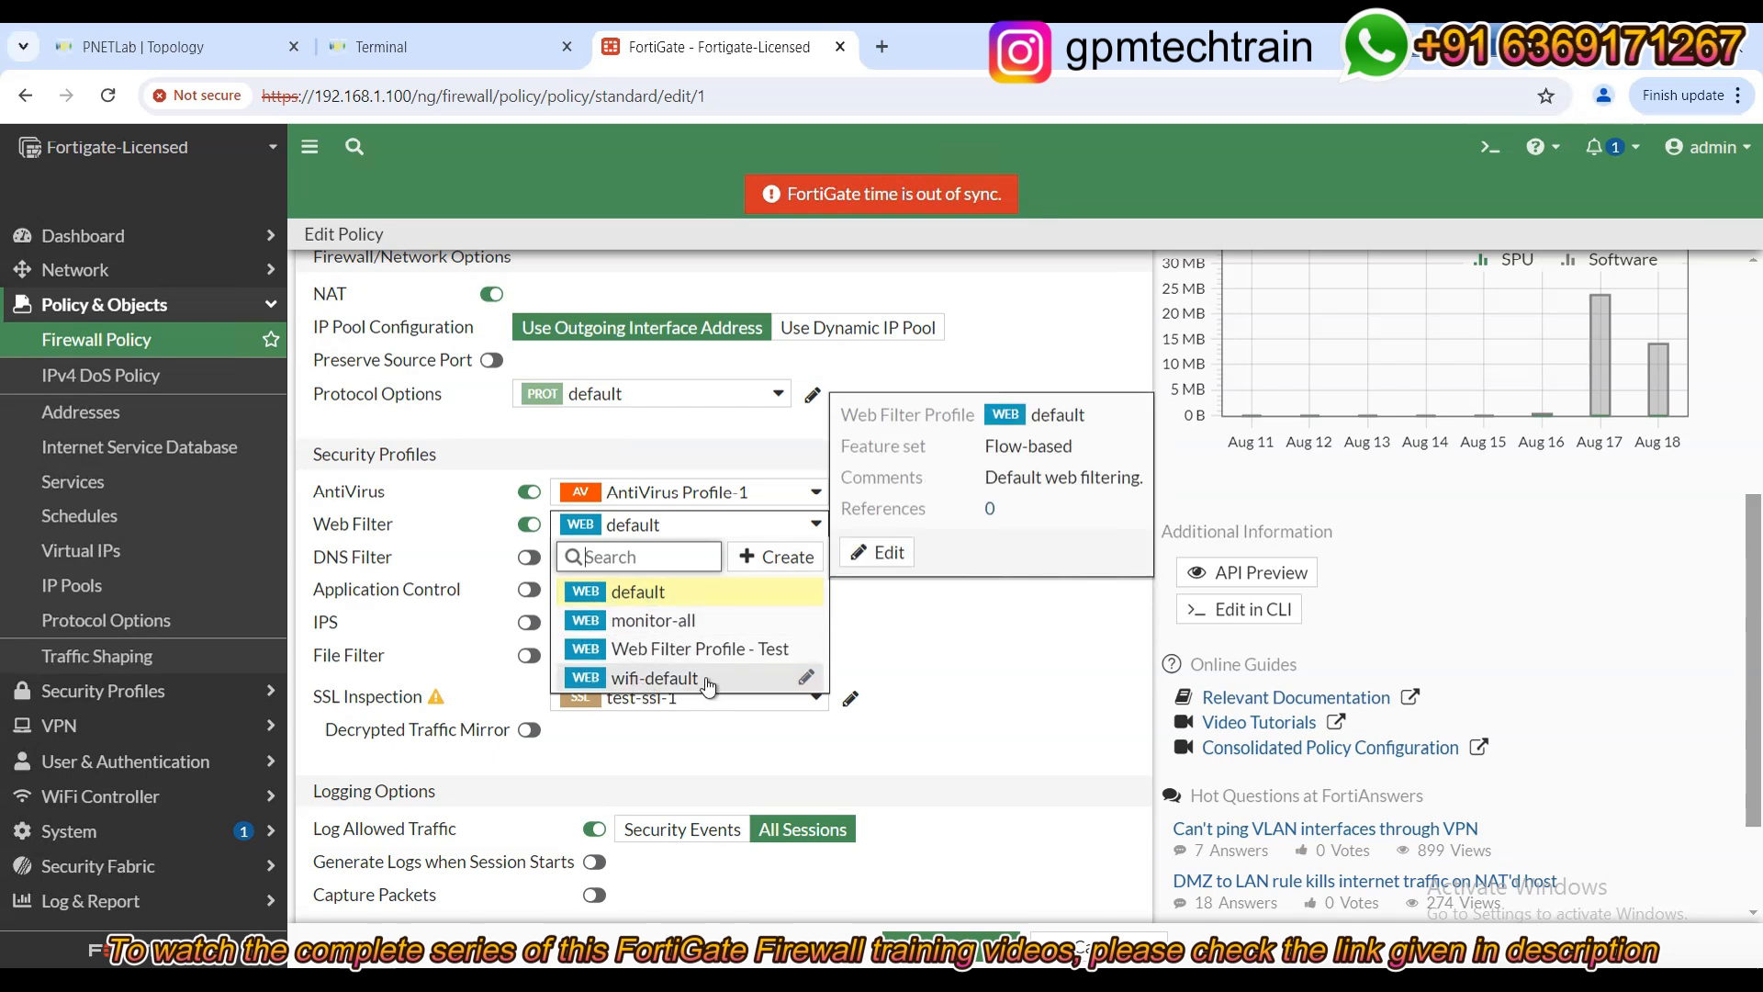
left_click(677, 656)
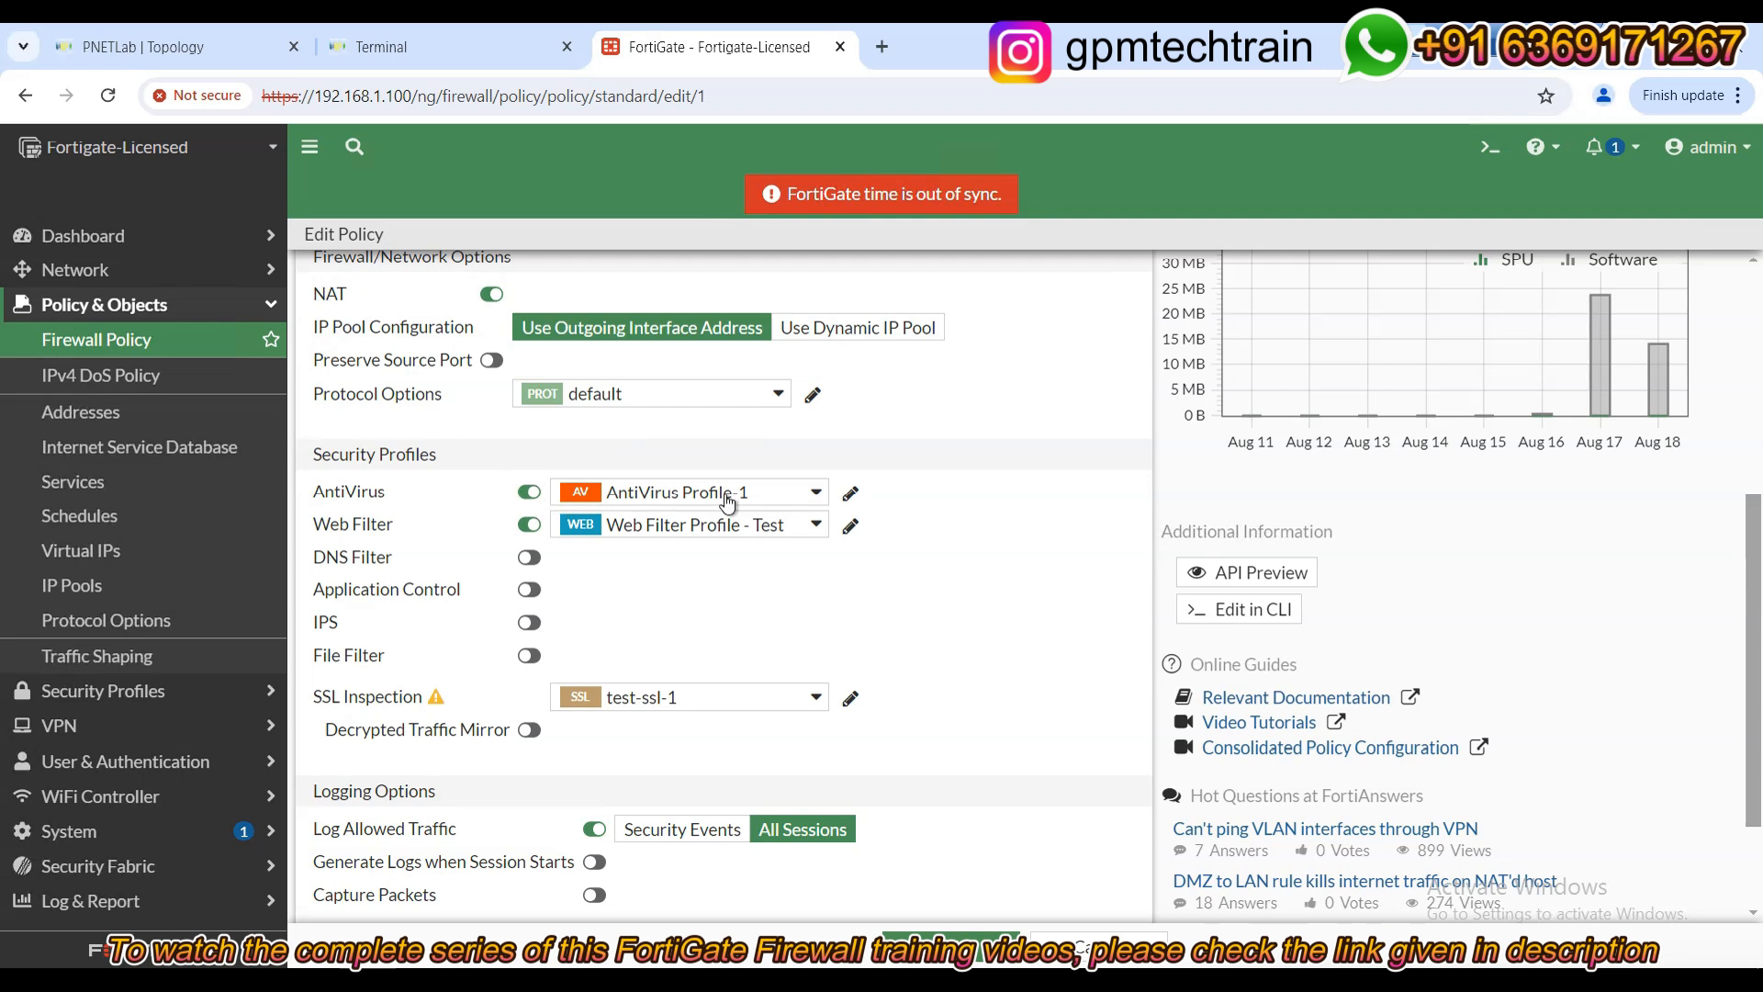
Set the policy's AntiVirus profile to AntiVirus Profile-1 and review the security profile settings.
left_click(523, 496)
left_click(532, 495)
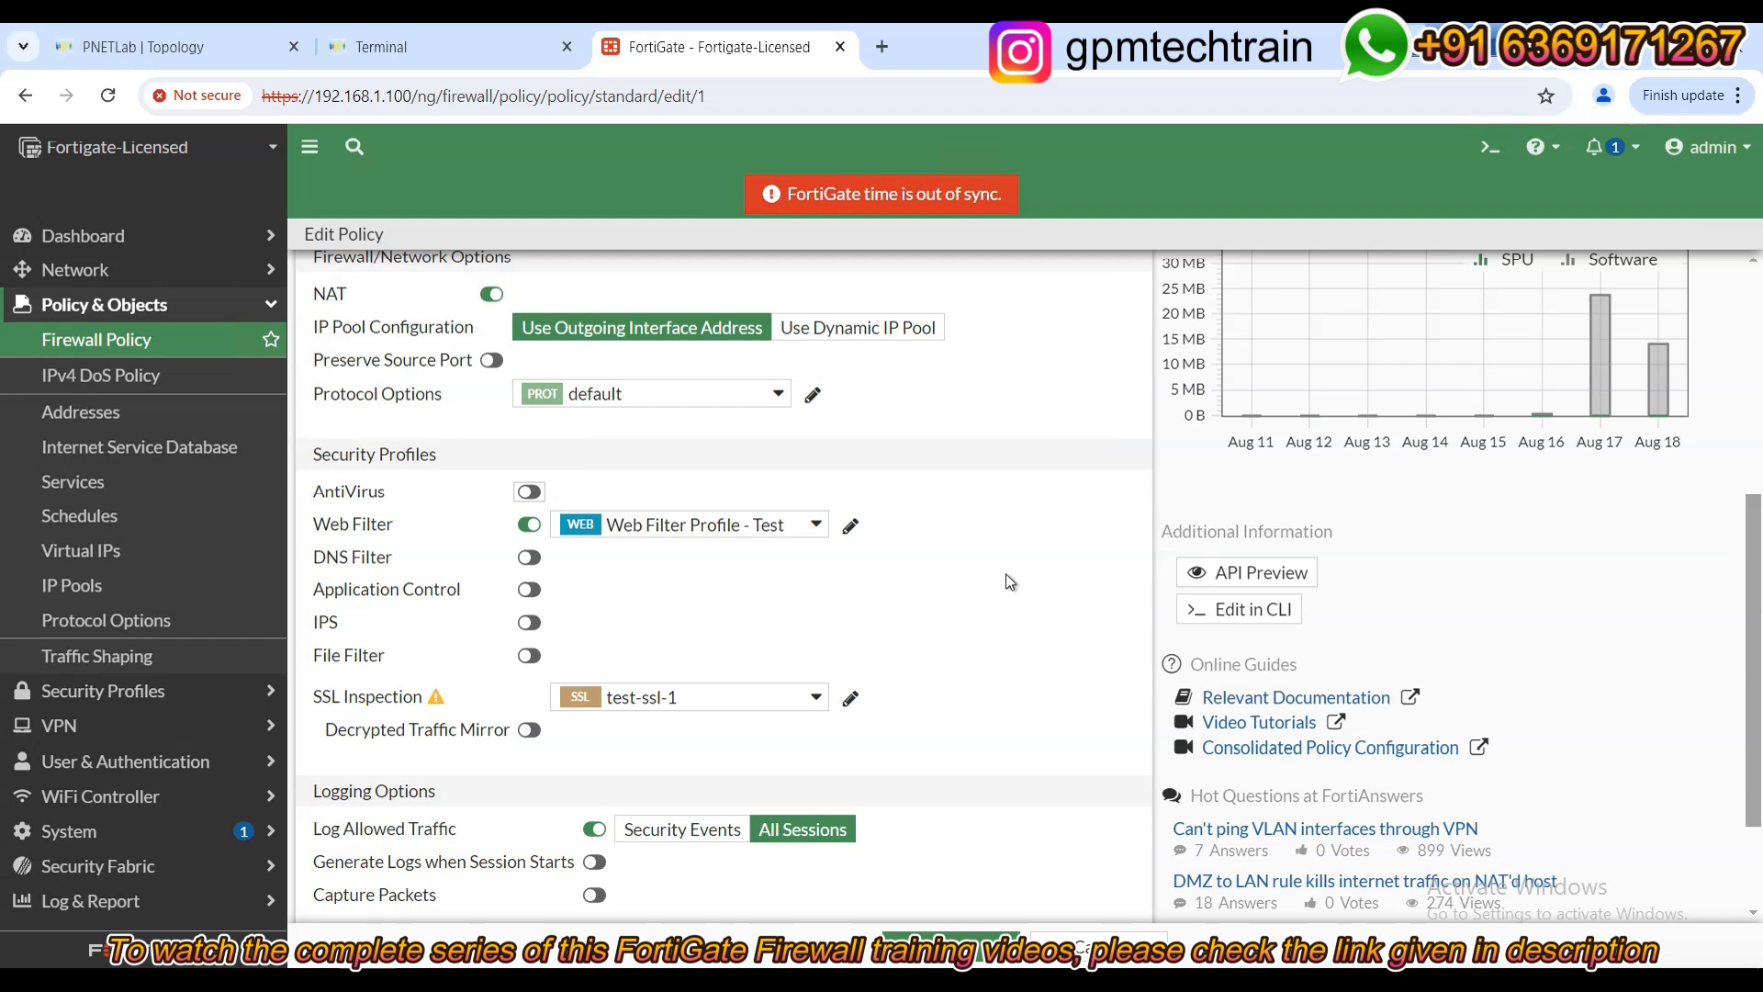
left_click(529, 492)
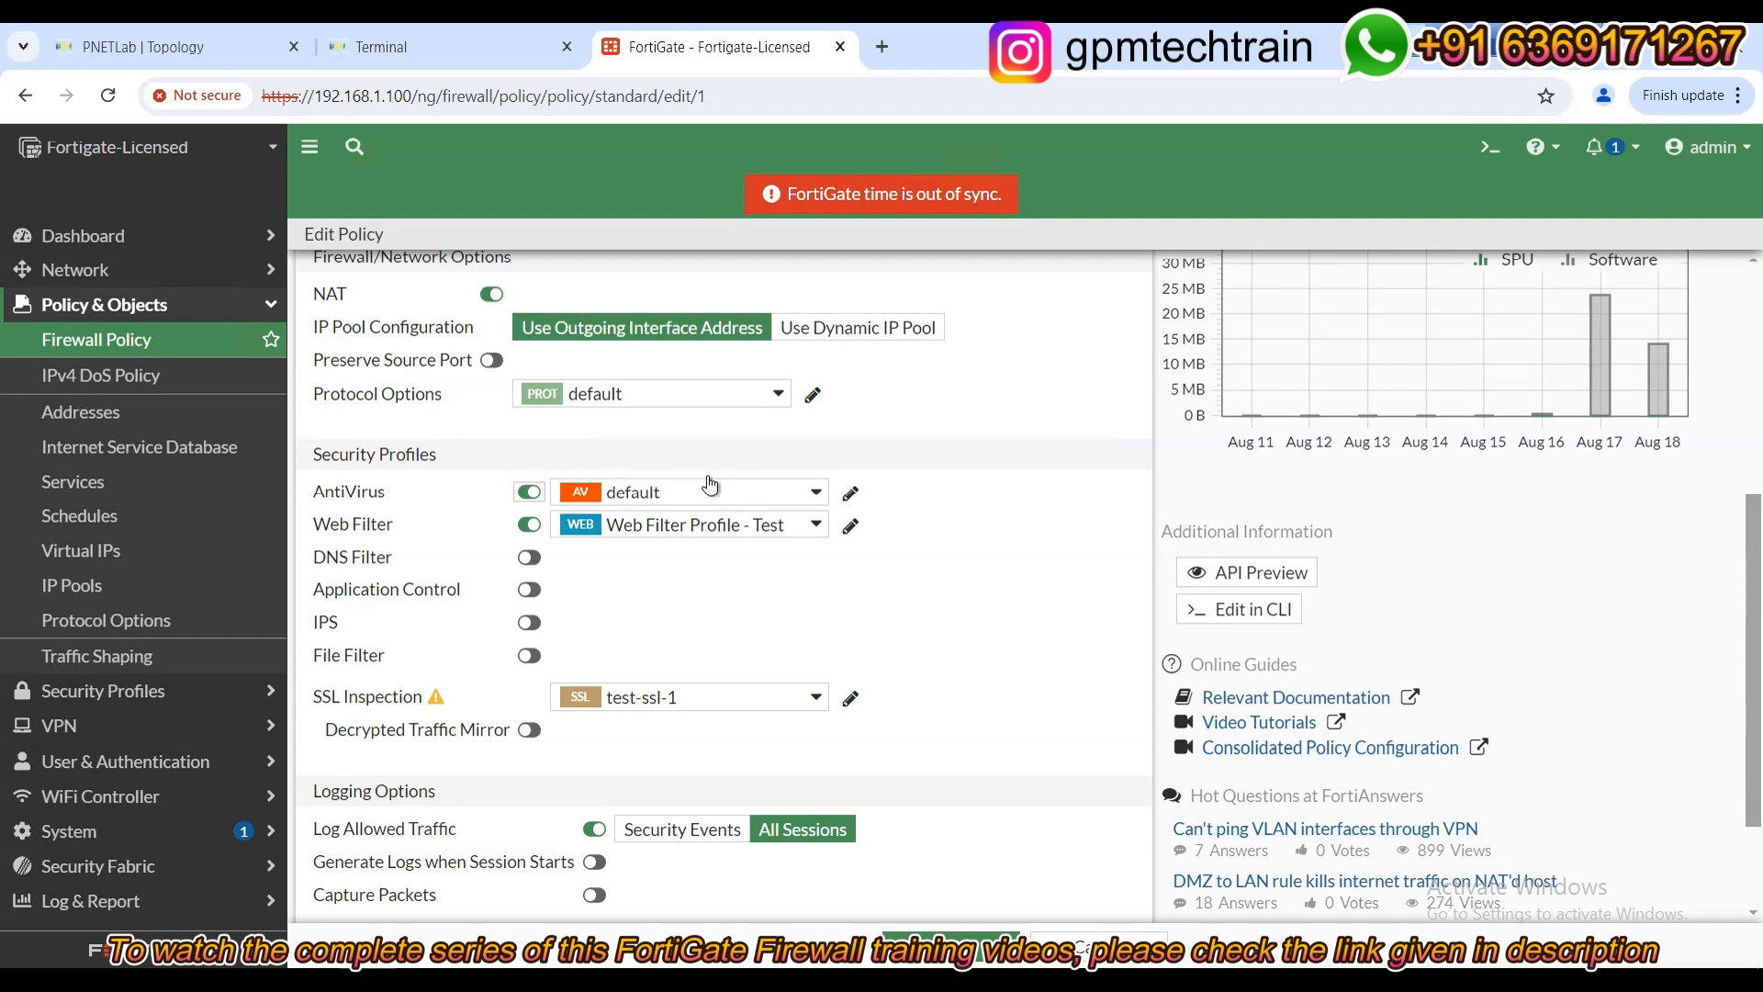
left_click(792, 495)
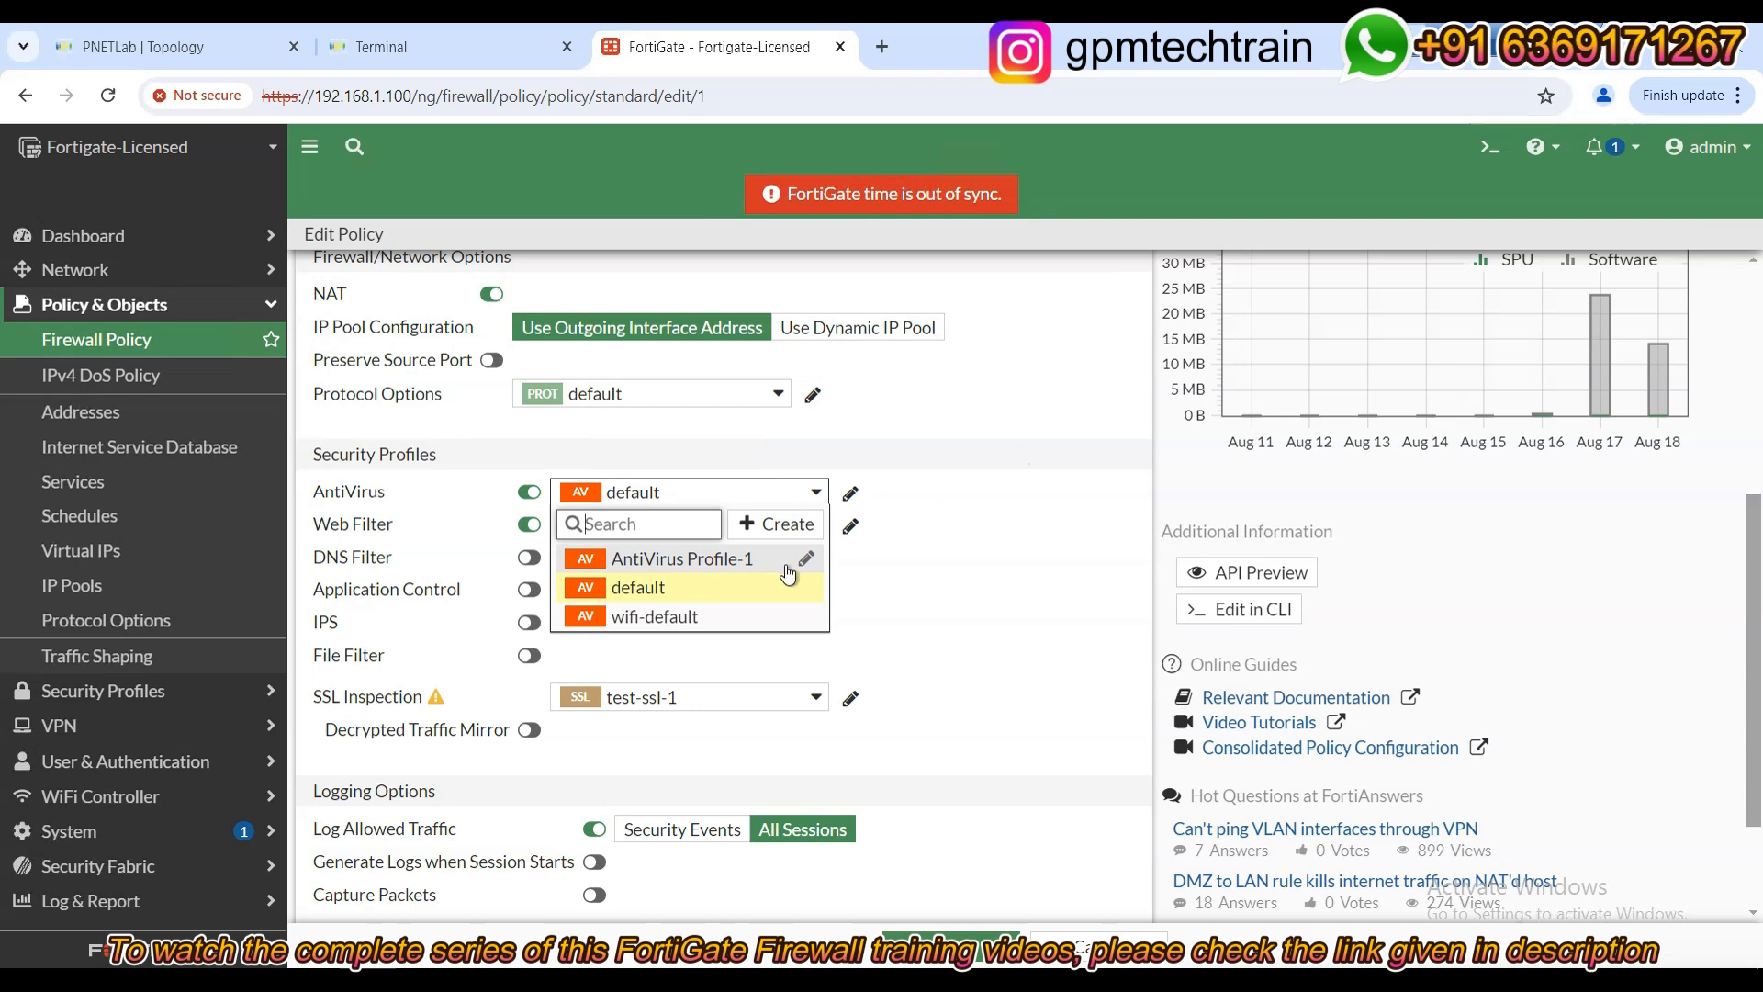
left_click(680, 560)
left_click(1058, 593)
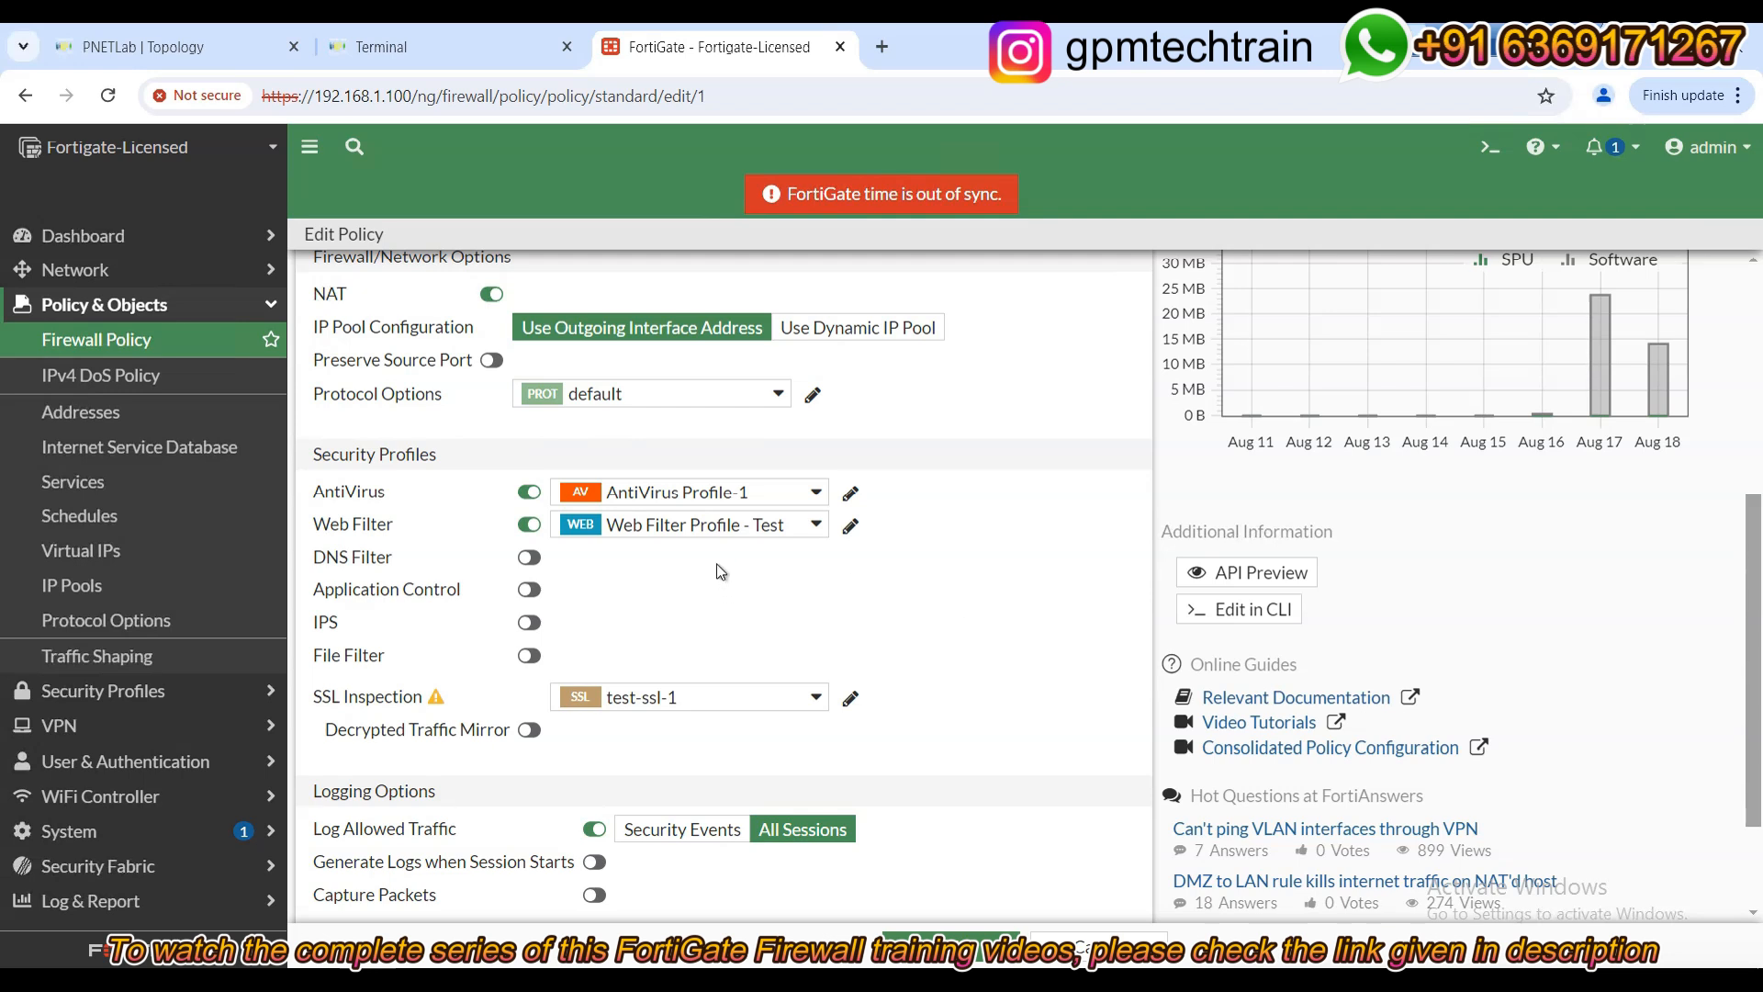
mouse_move(751, 533)
mouse_move(638, 537)
scroll(951, 661, "down", 1)
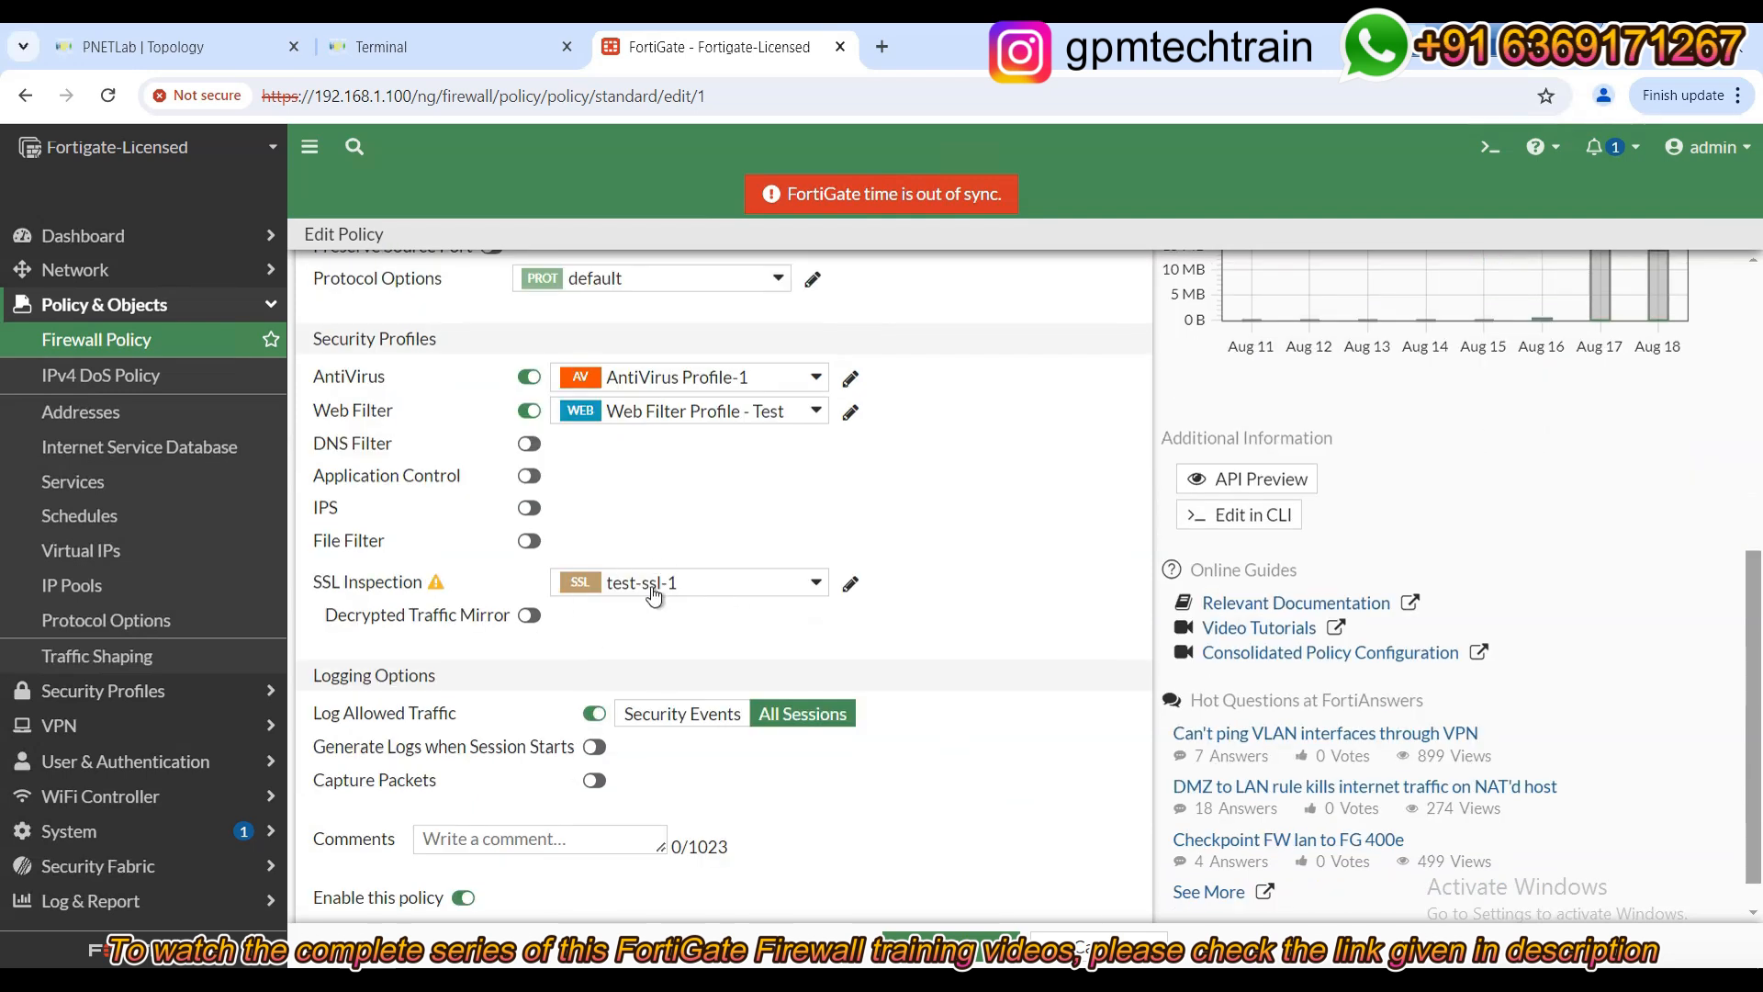
mouse_move(713, 592)
scroll(736, 629, "down", 1)
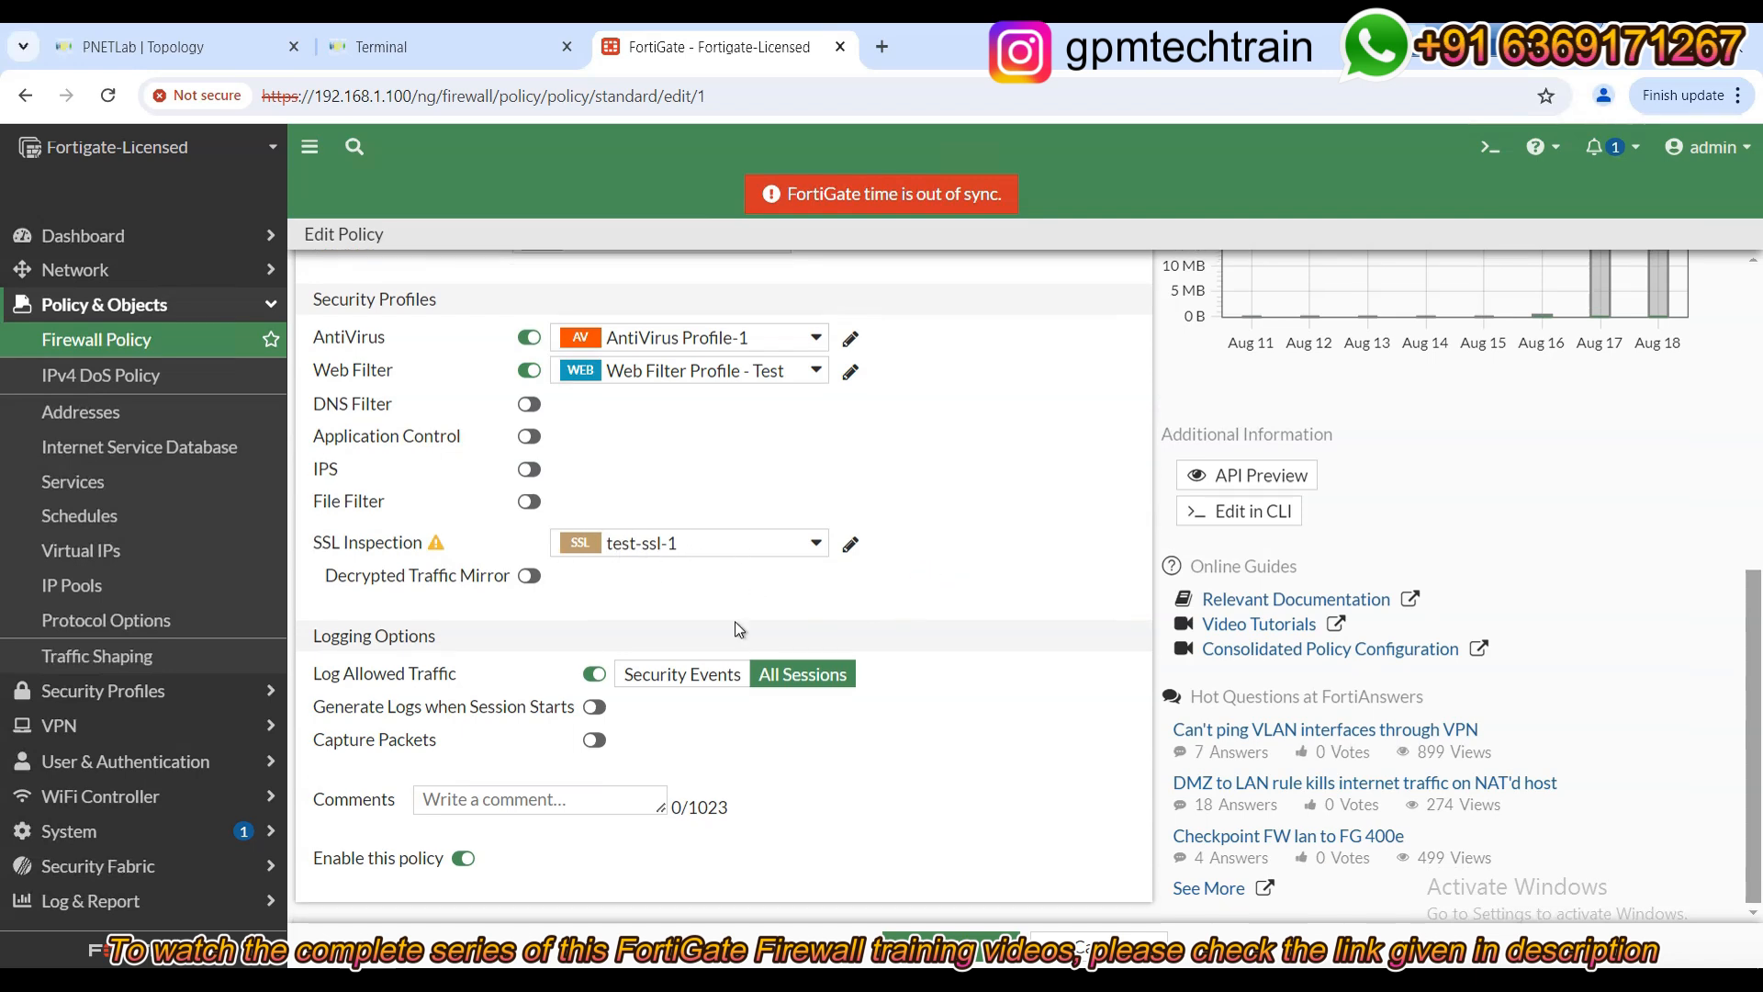
Save the LAN-to-WAN policy and select its row in the Firewall Policy list.
left_click(979, 951)
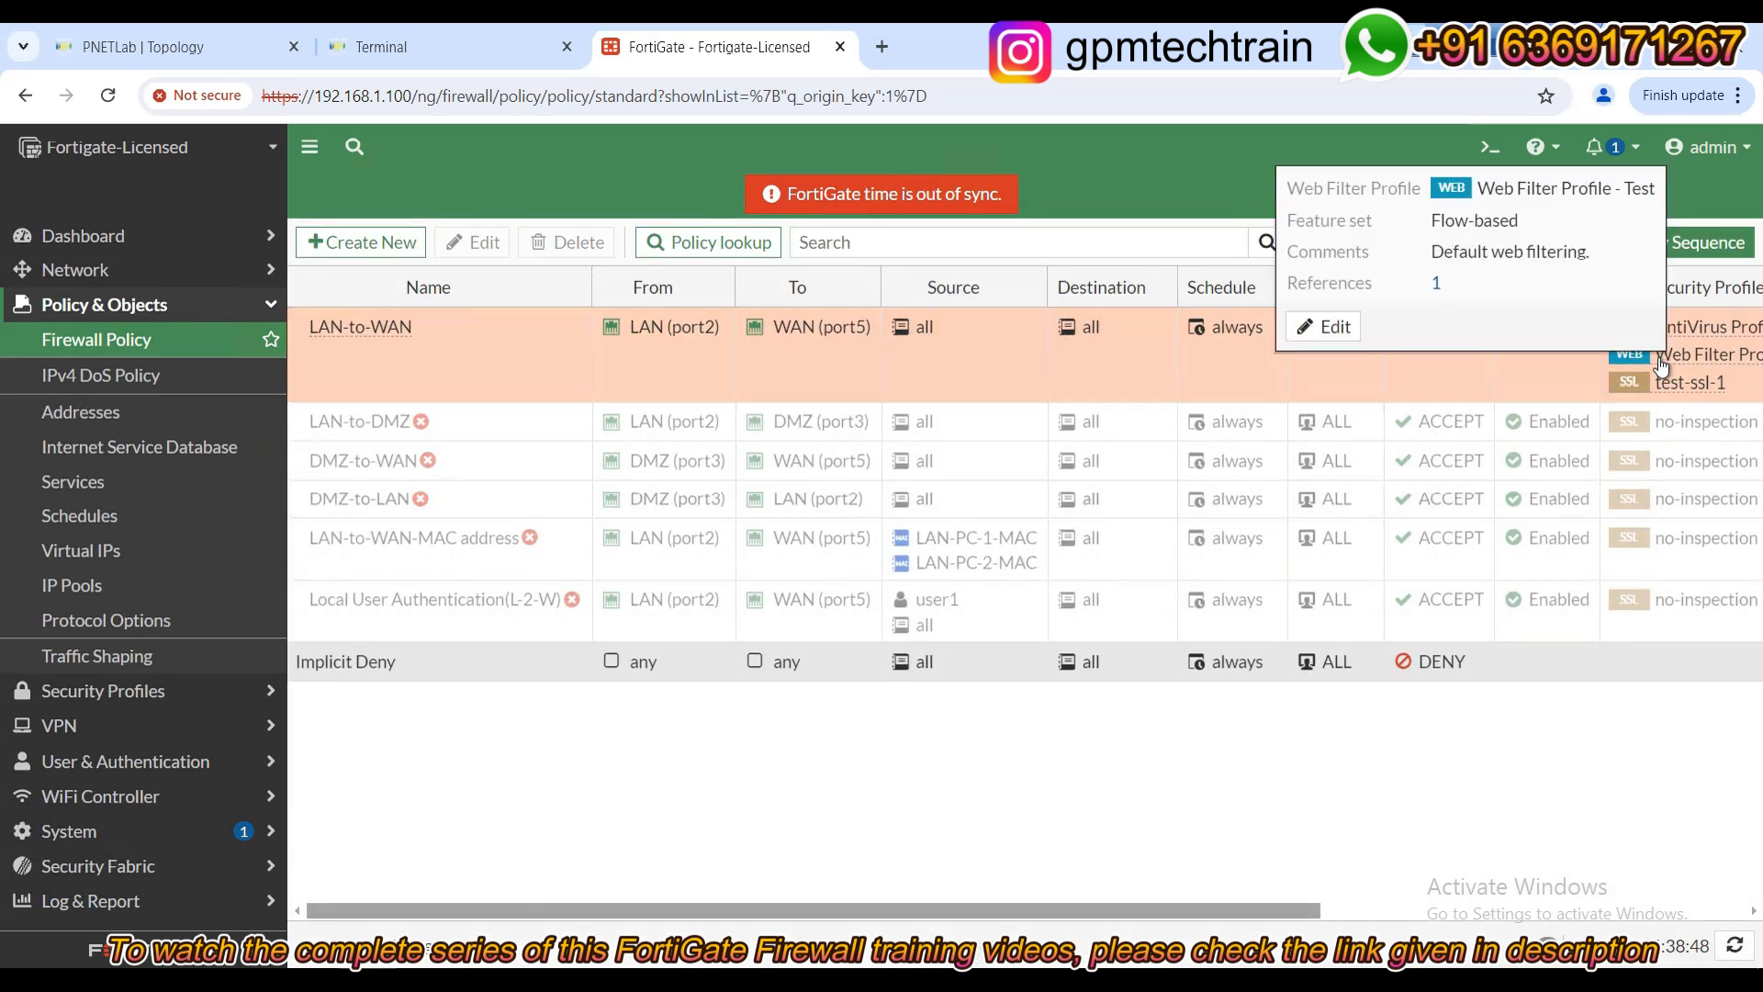
left_click(1719, 365)
mouse_move(1712, 359)
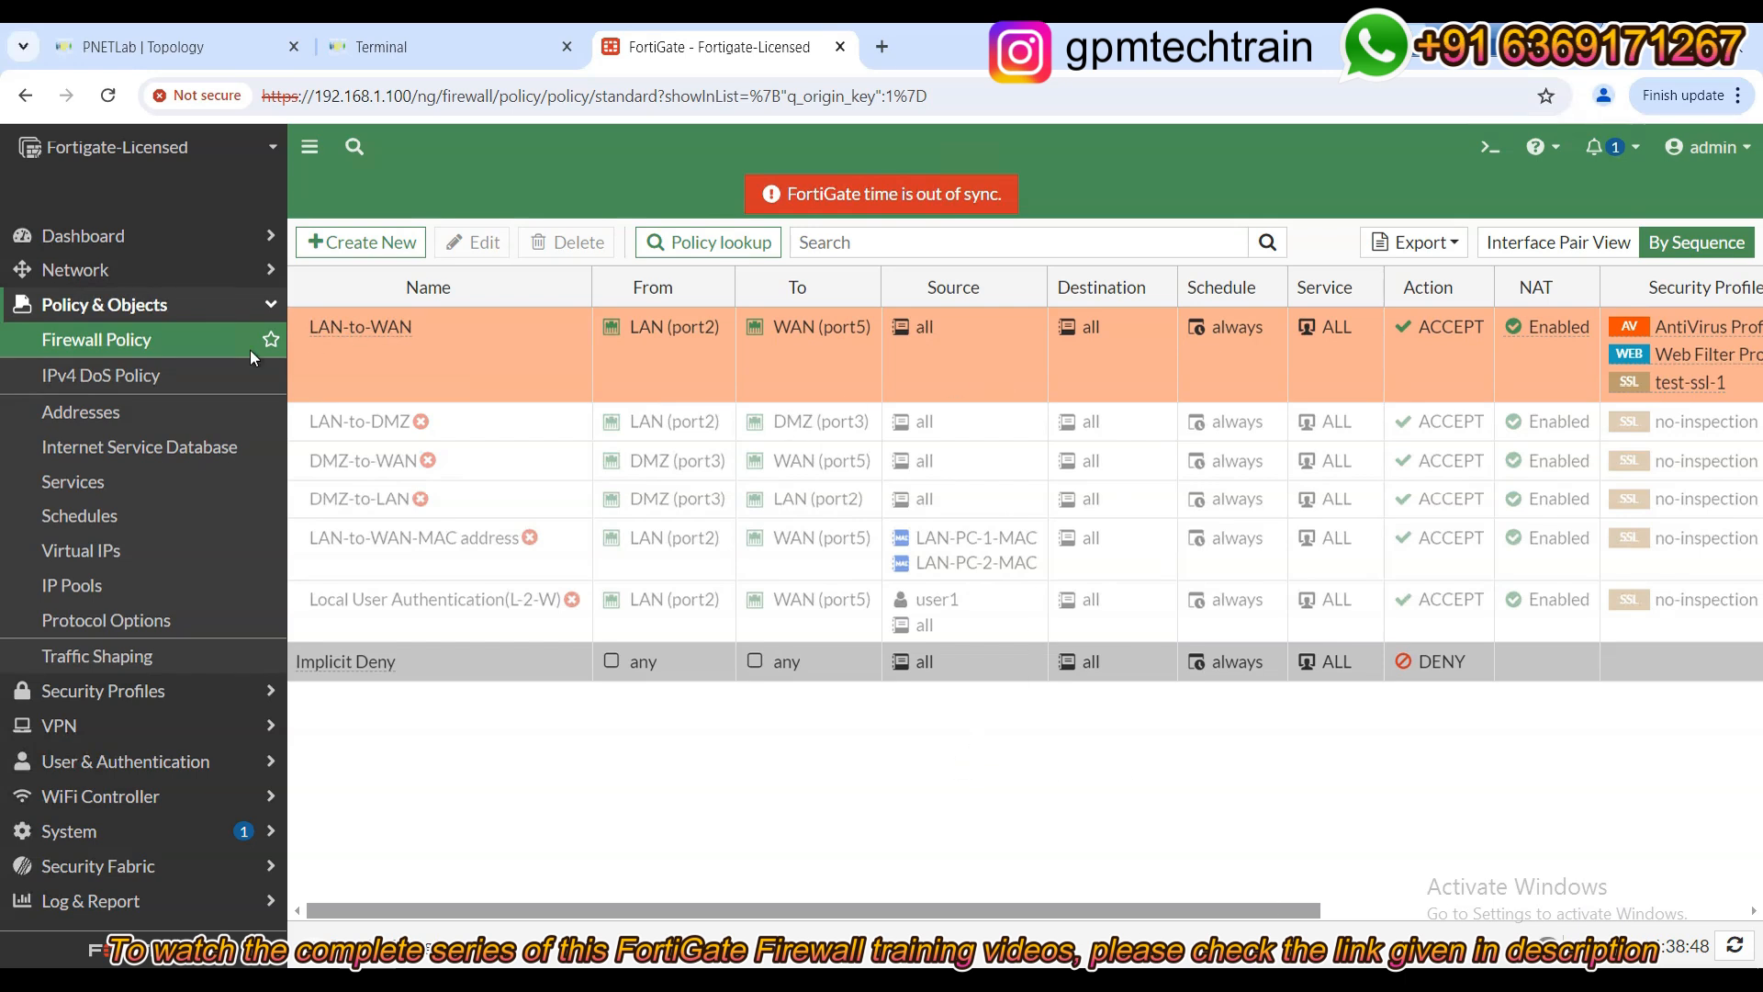
Reopen Web Filter Profile - Test under Security Profiles > Web Filter, check Social Networking is Allow, then go to the topology.
left_click(134, 693)
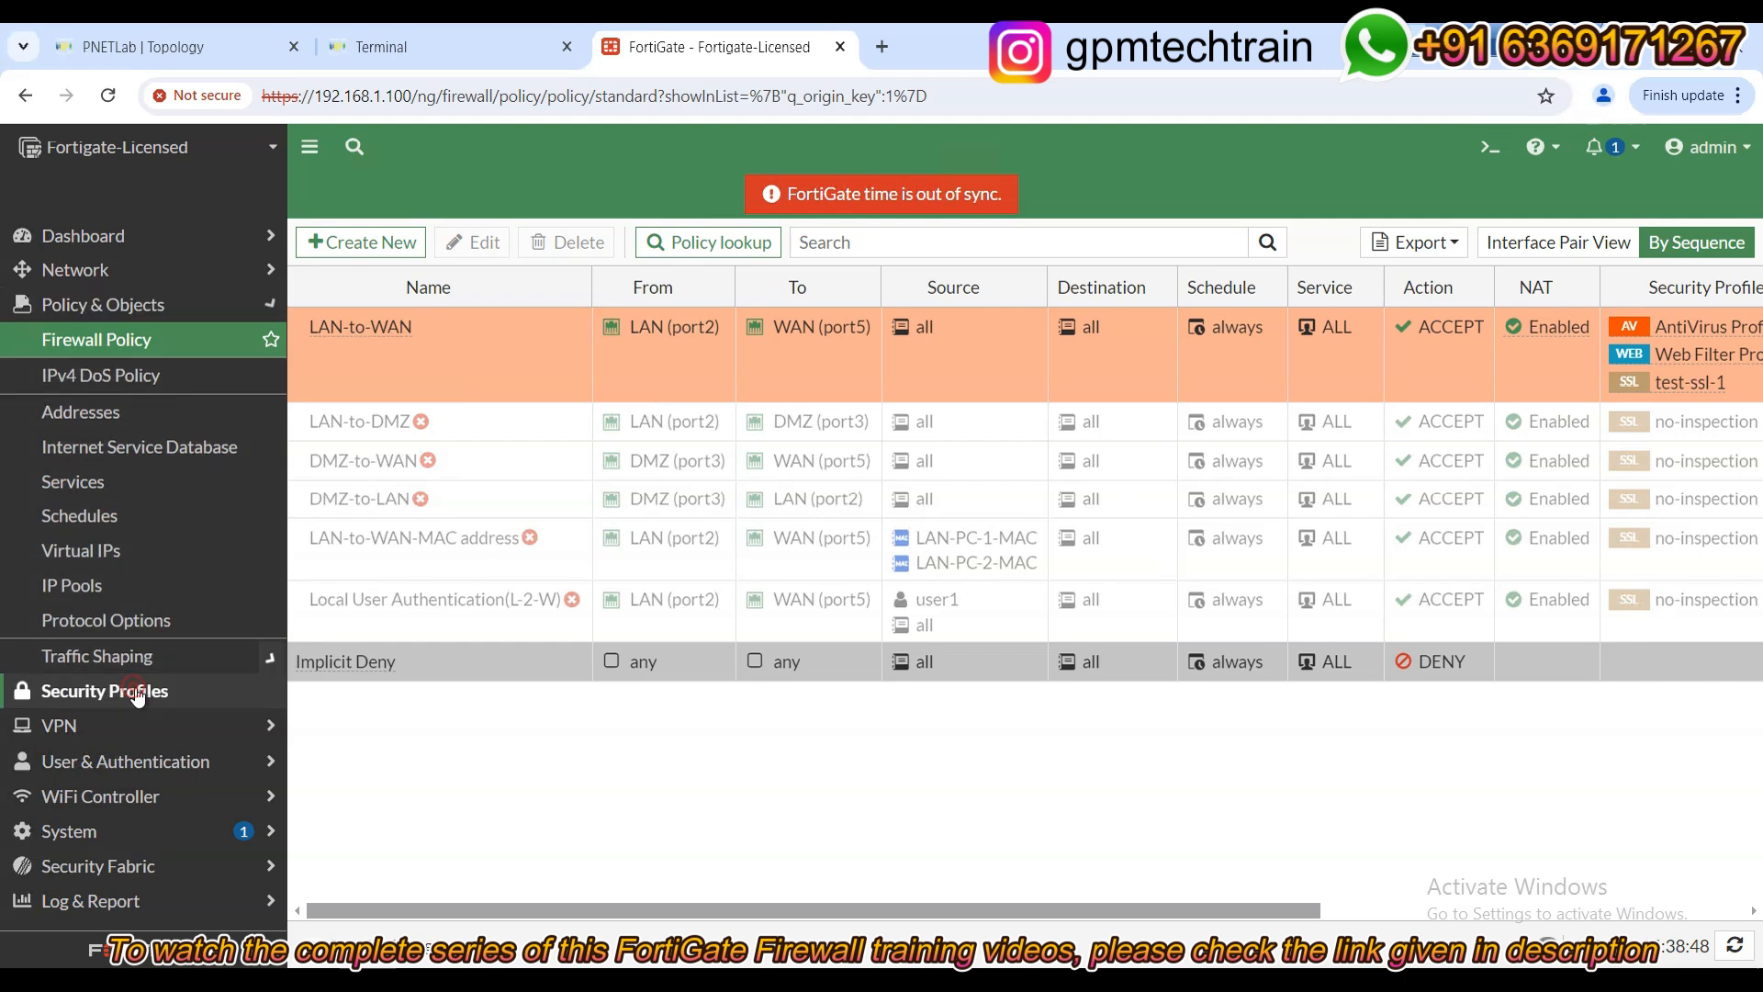
left_click(126, 421)
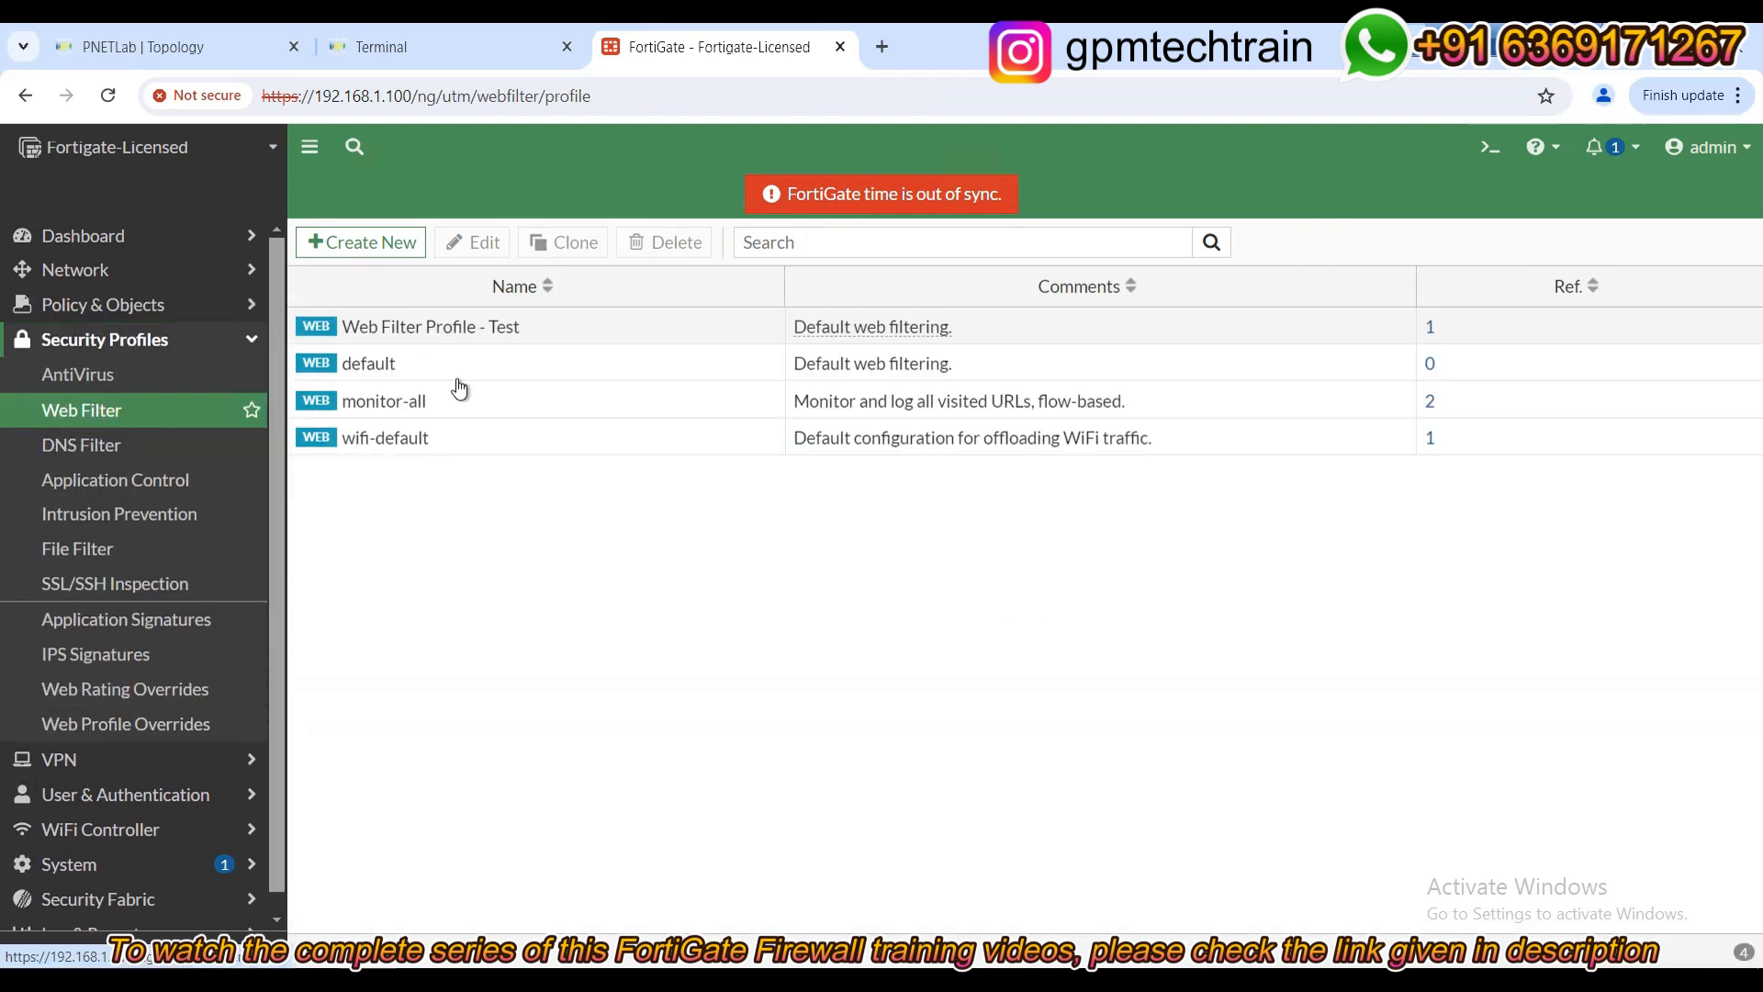
double_click(439, 331)
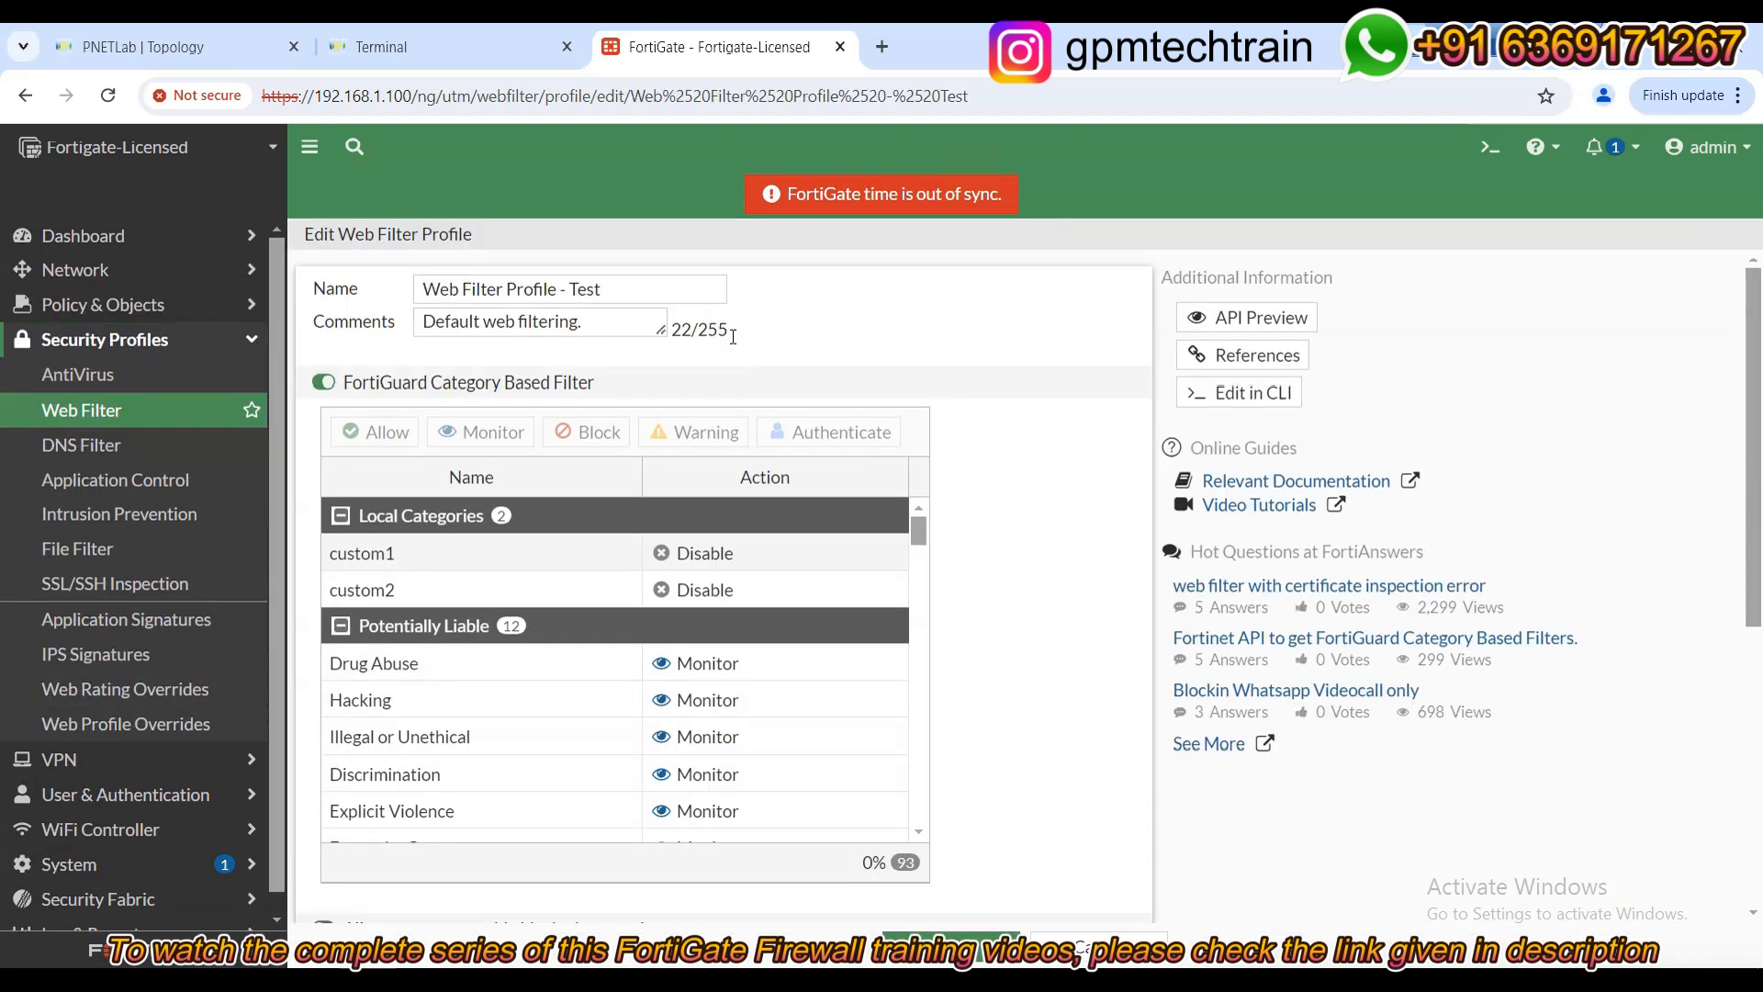
scroll(799, 720, "down", 10)
scroll(799, 720, "down", 10)
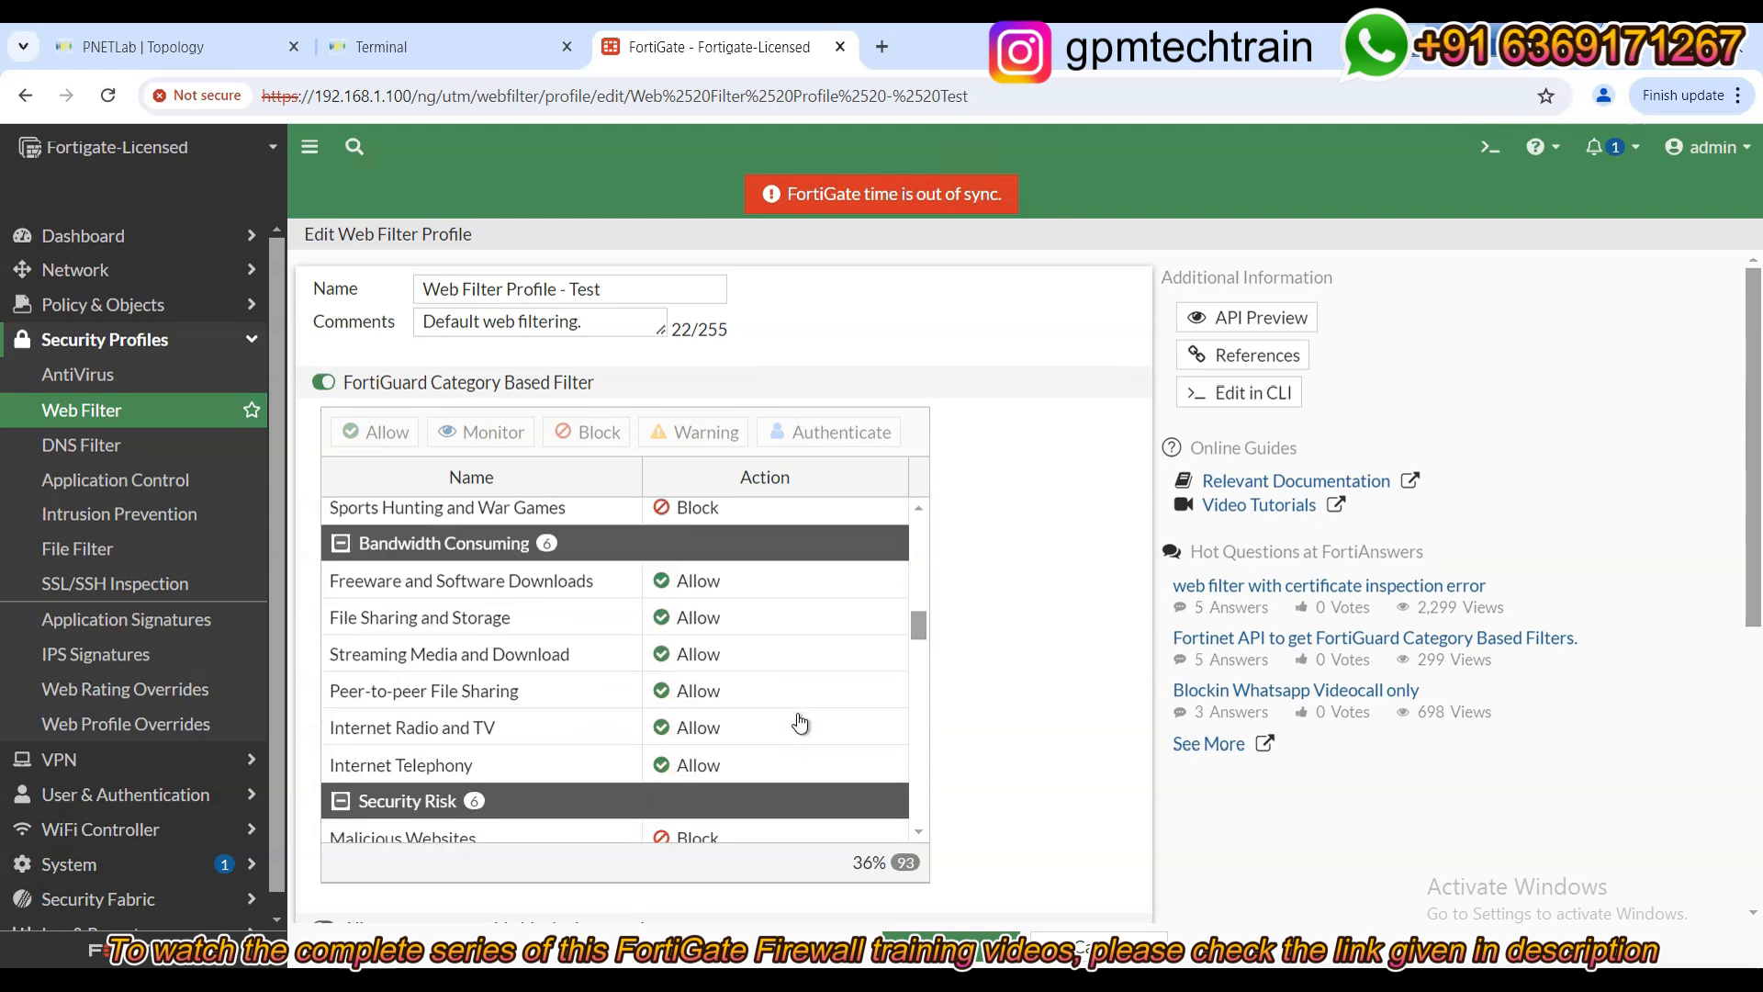
scroll(799, 720, "down", 3)
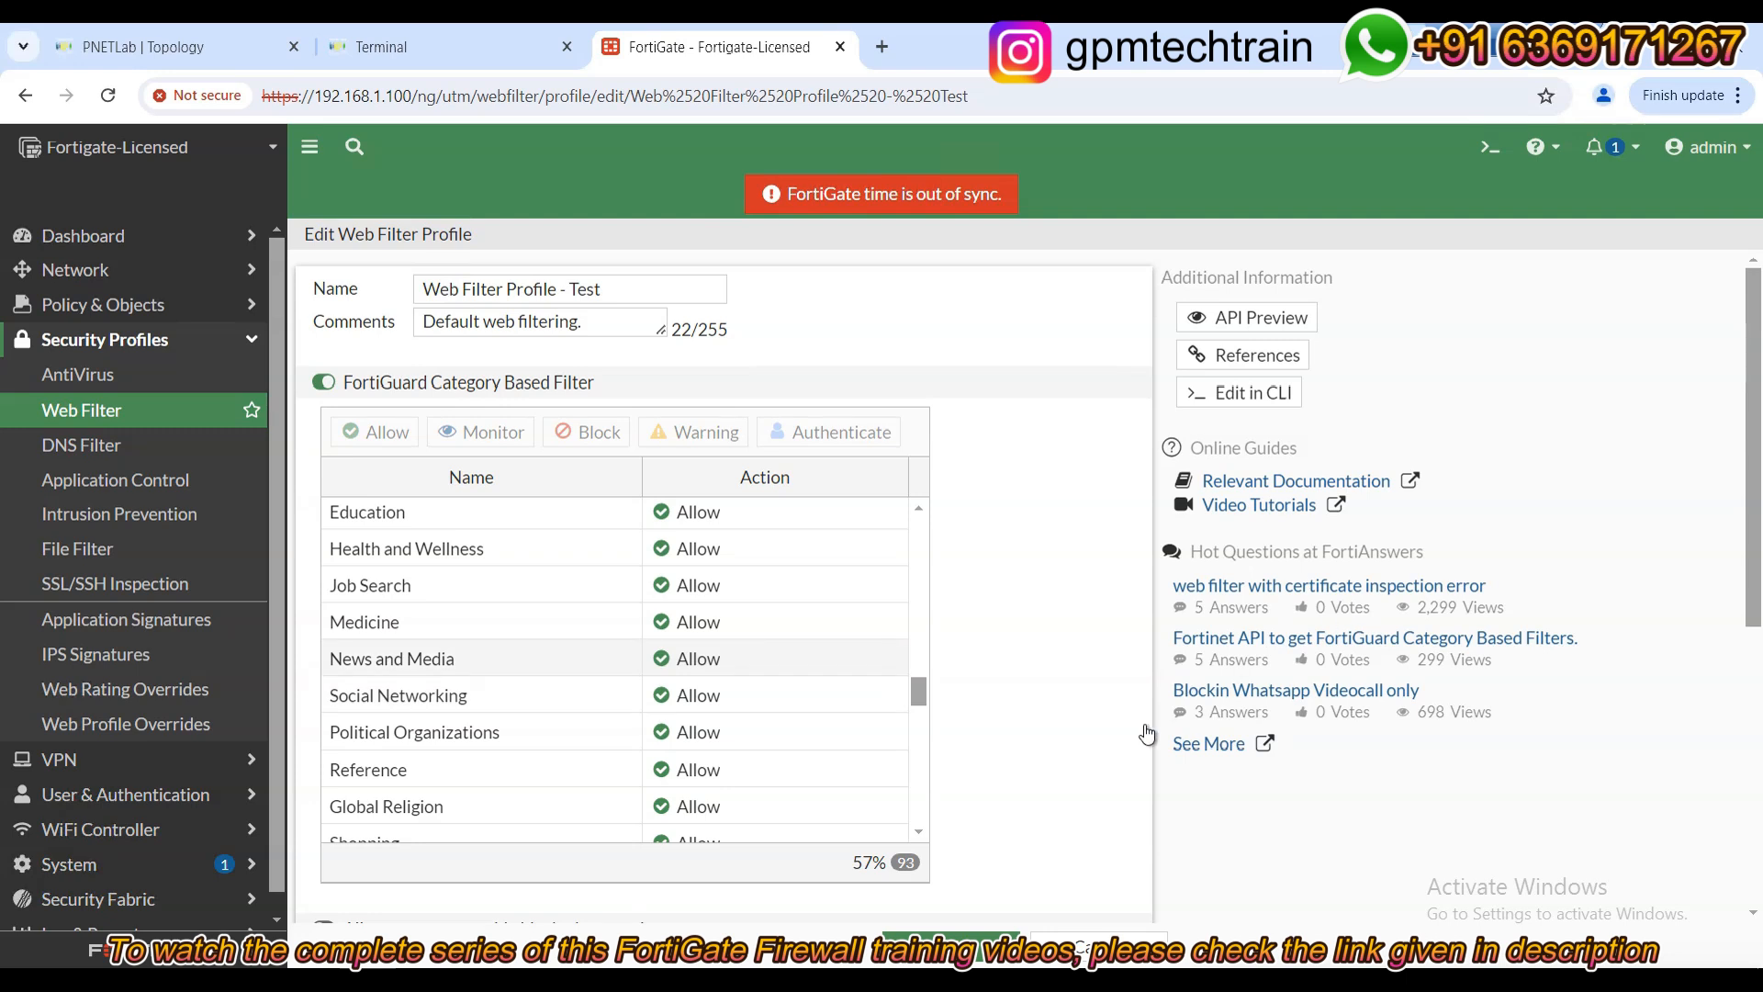
scroll(796, 712, "down", 1)
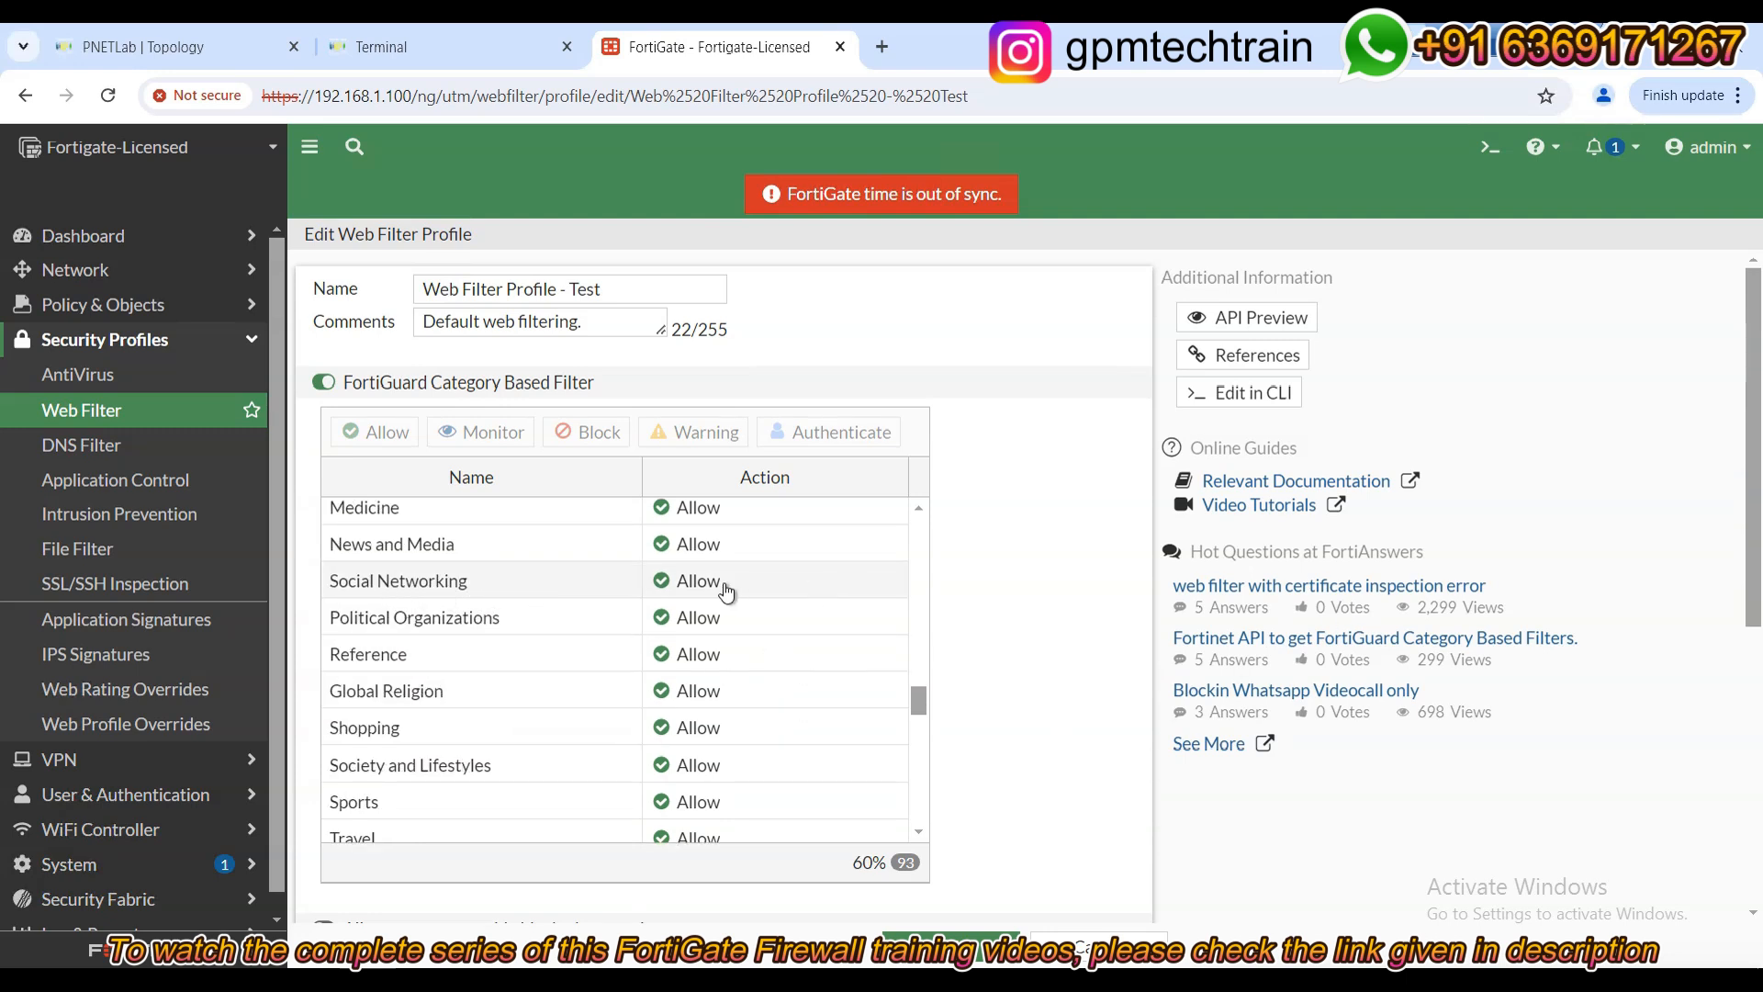
left_click(143, 46)
Open PC1's console, launch Firefox, and load facebook.com.
left_click(193, 358)
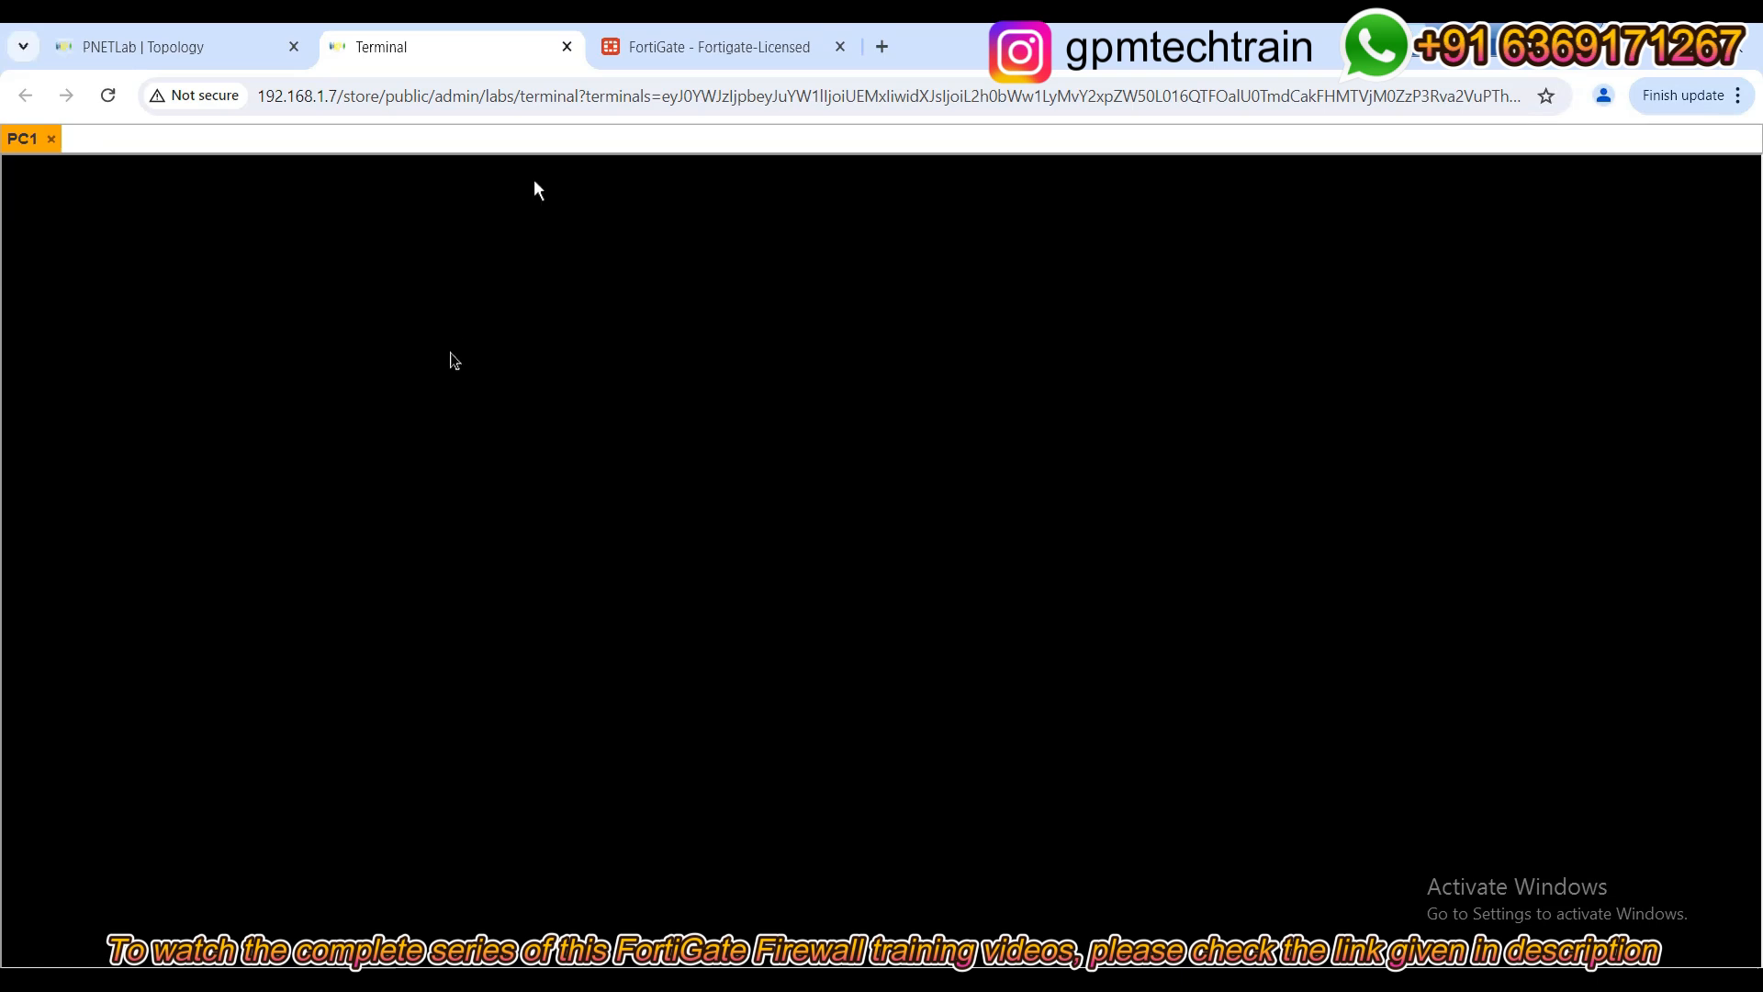
double_click(371, 389)
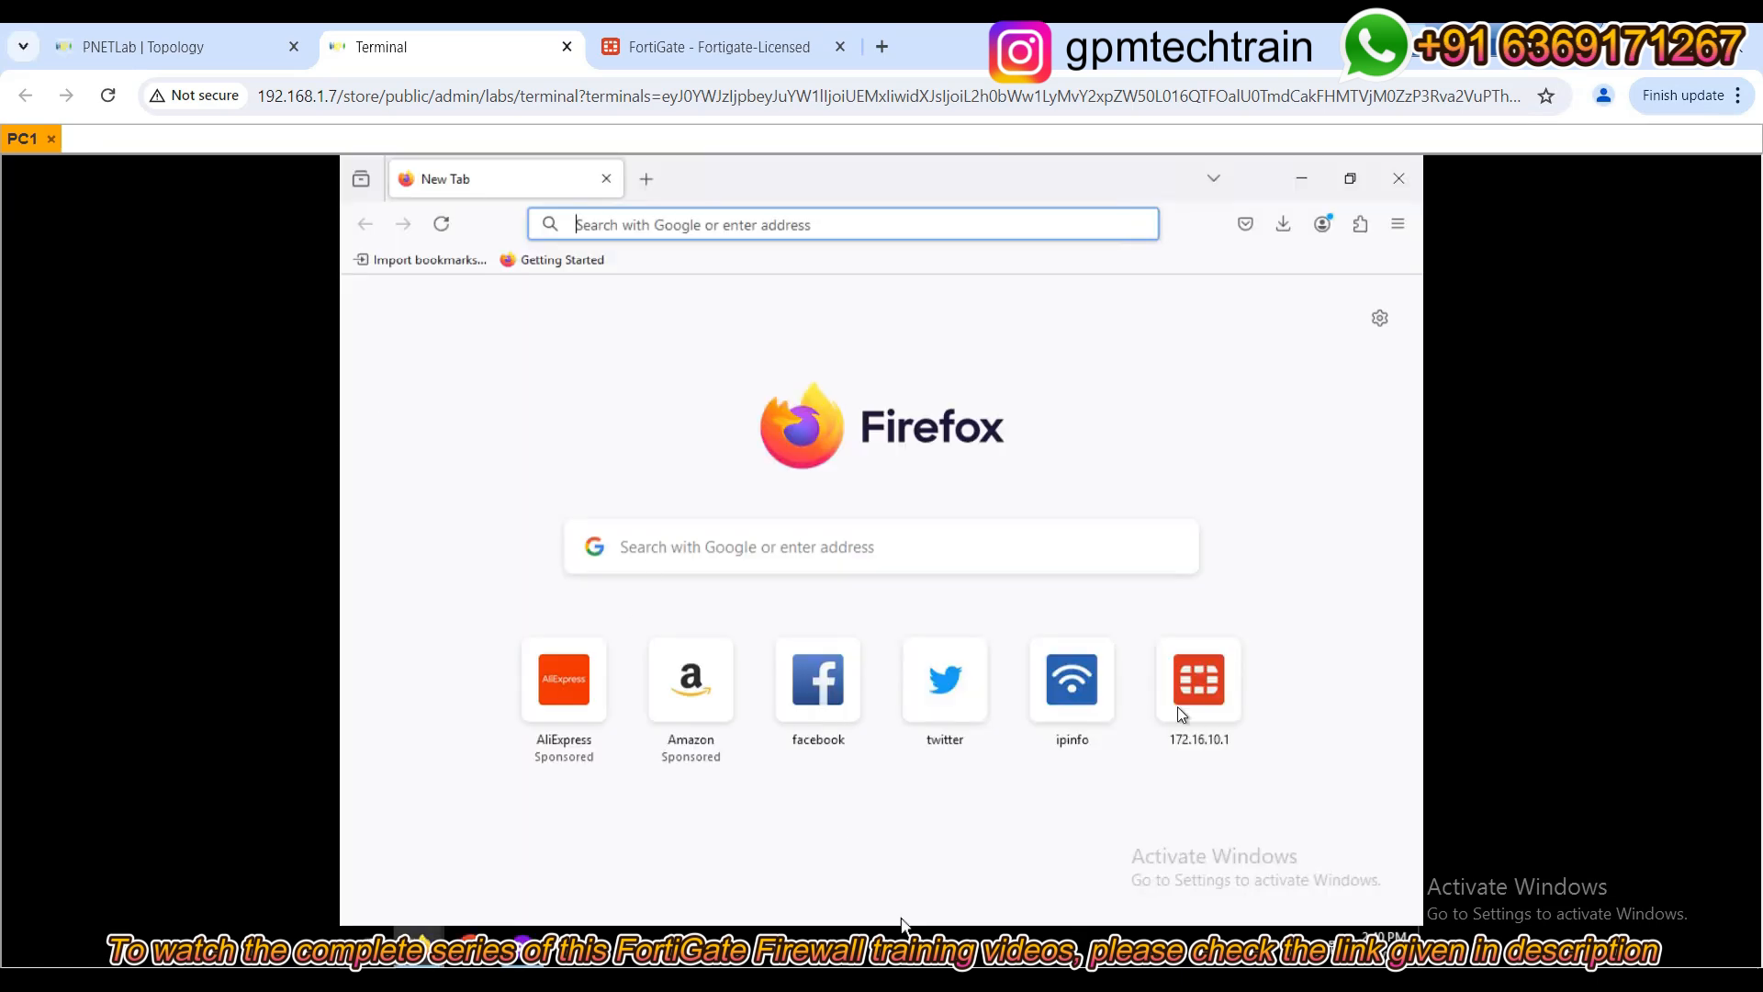
left_click(793, 226)
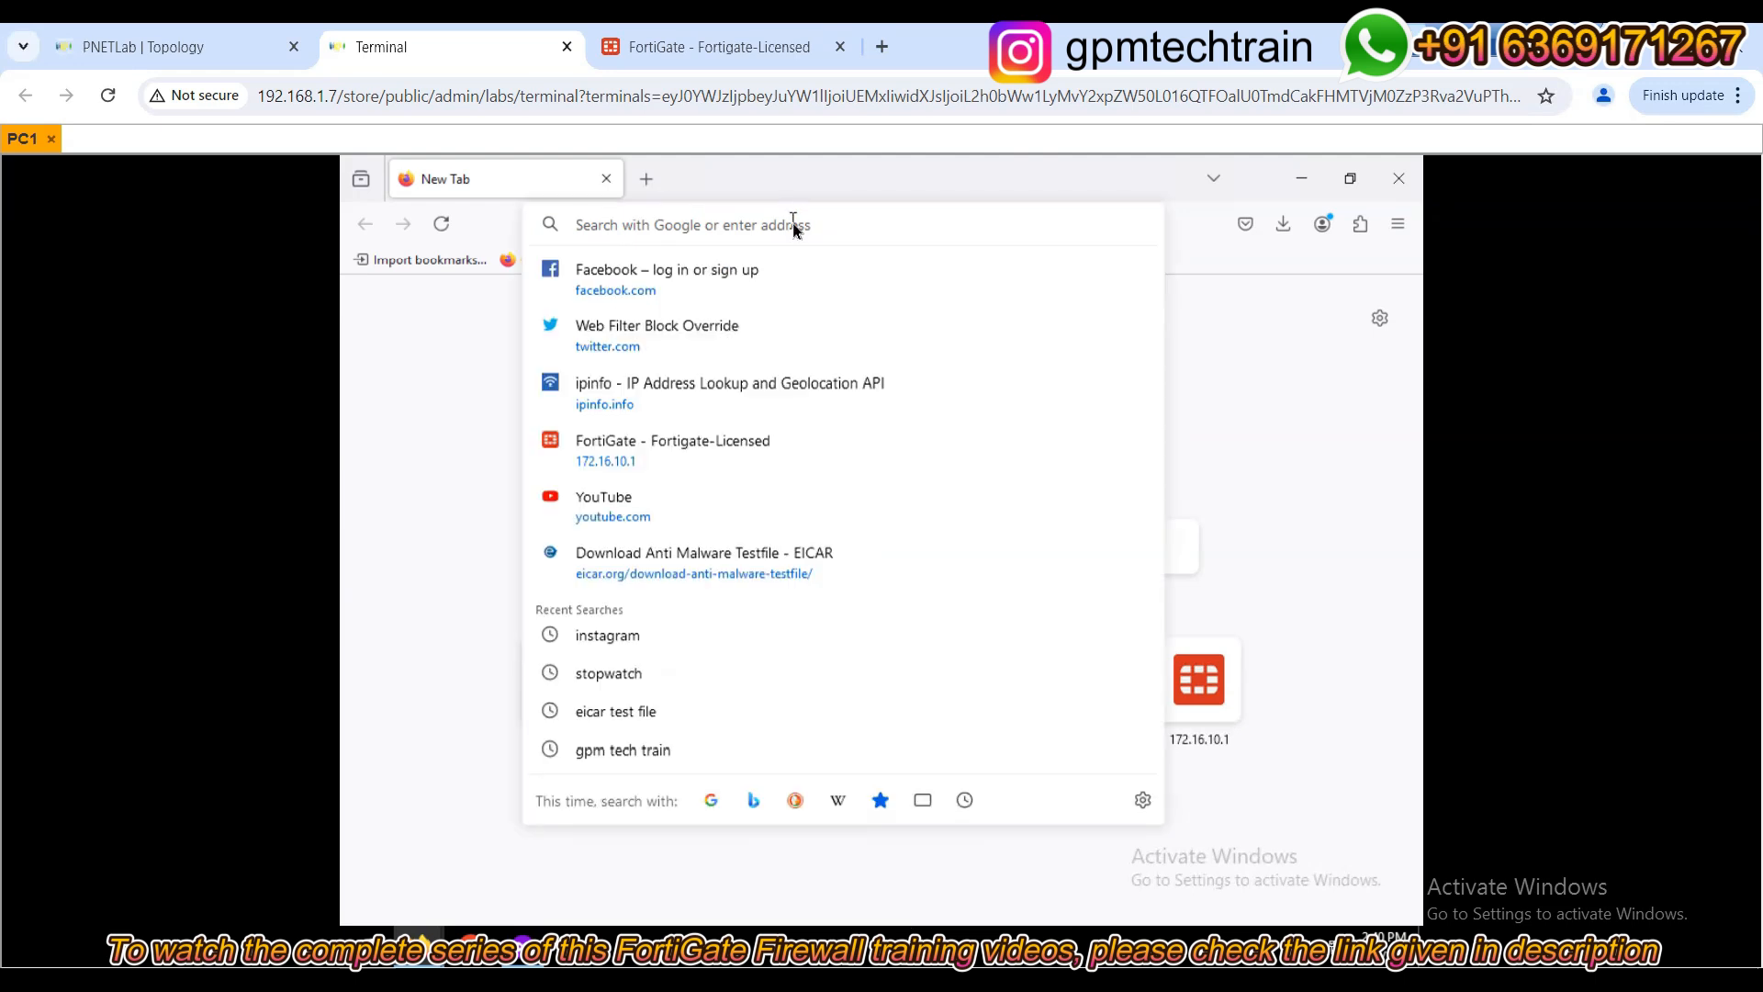
type("facebook.com/")
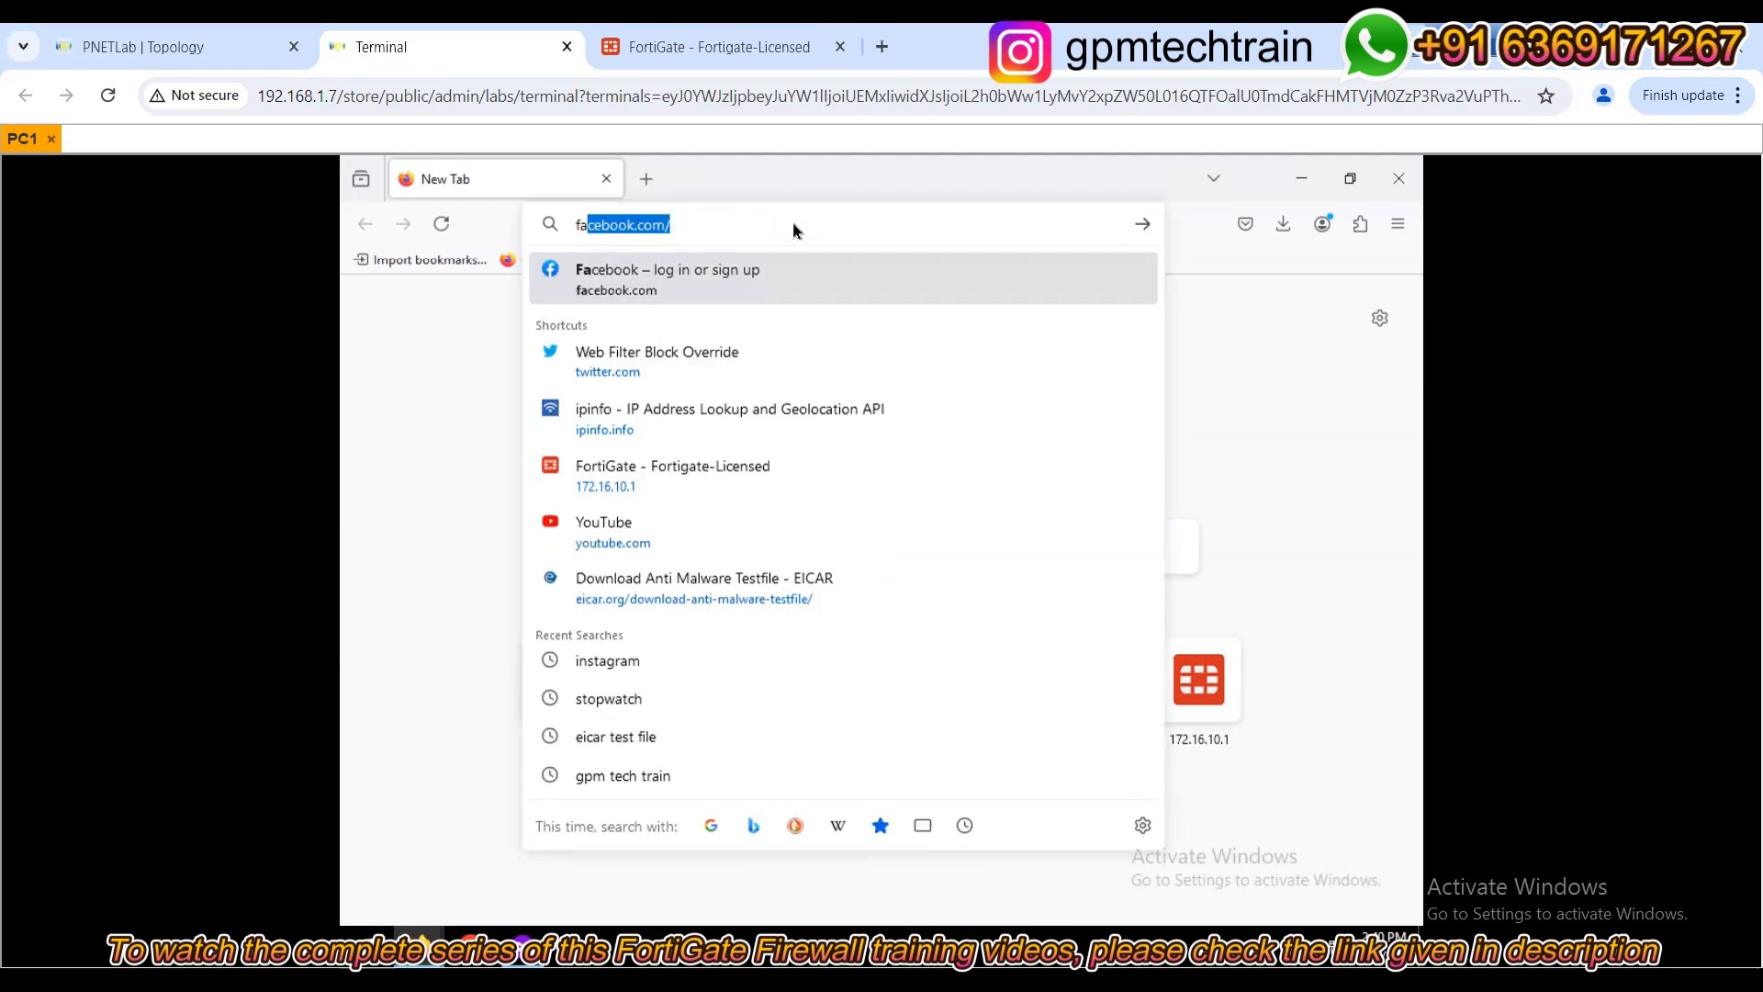
key("Return")
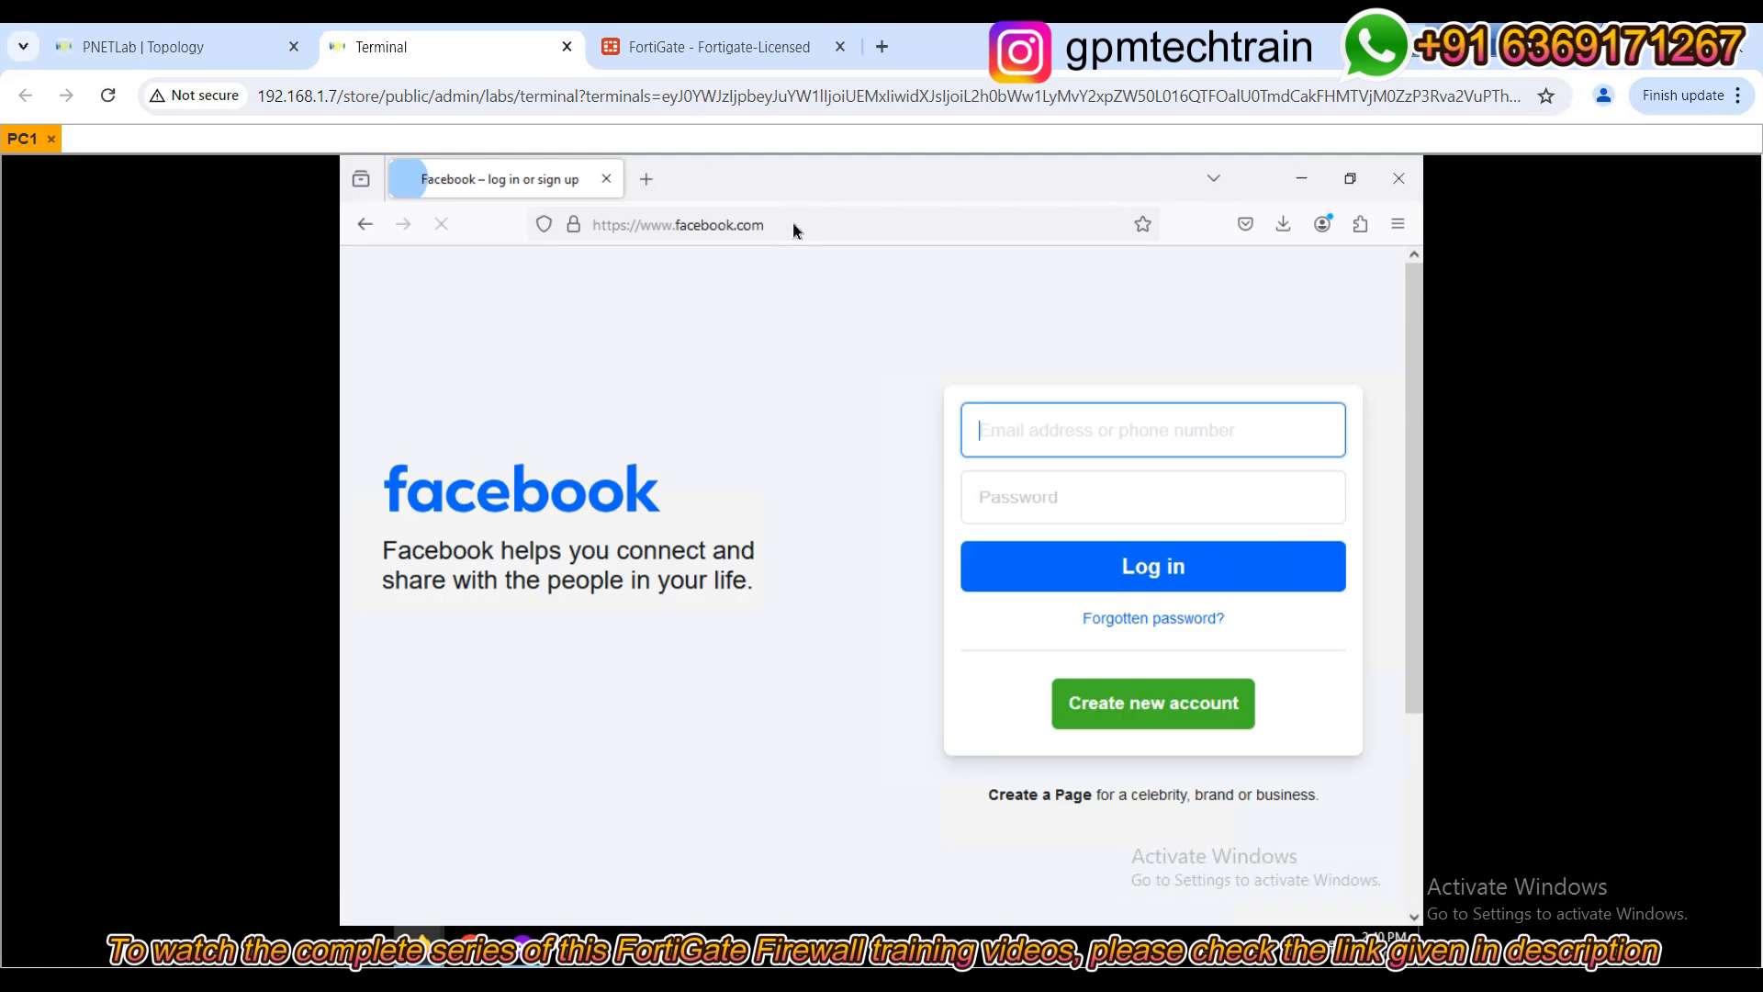
Load instagram.com and twitter.com in new tabs, review the pages, then return to FortiGate.
left_click(647, 179)
type("instagram")
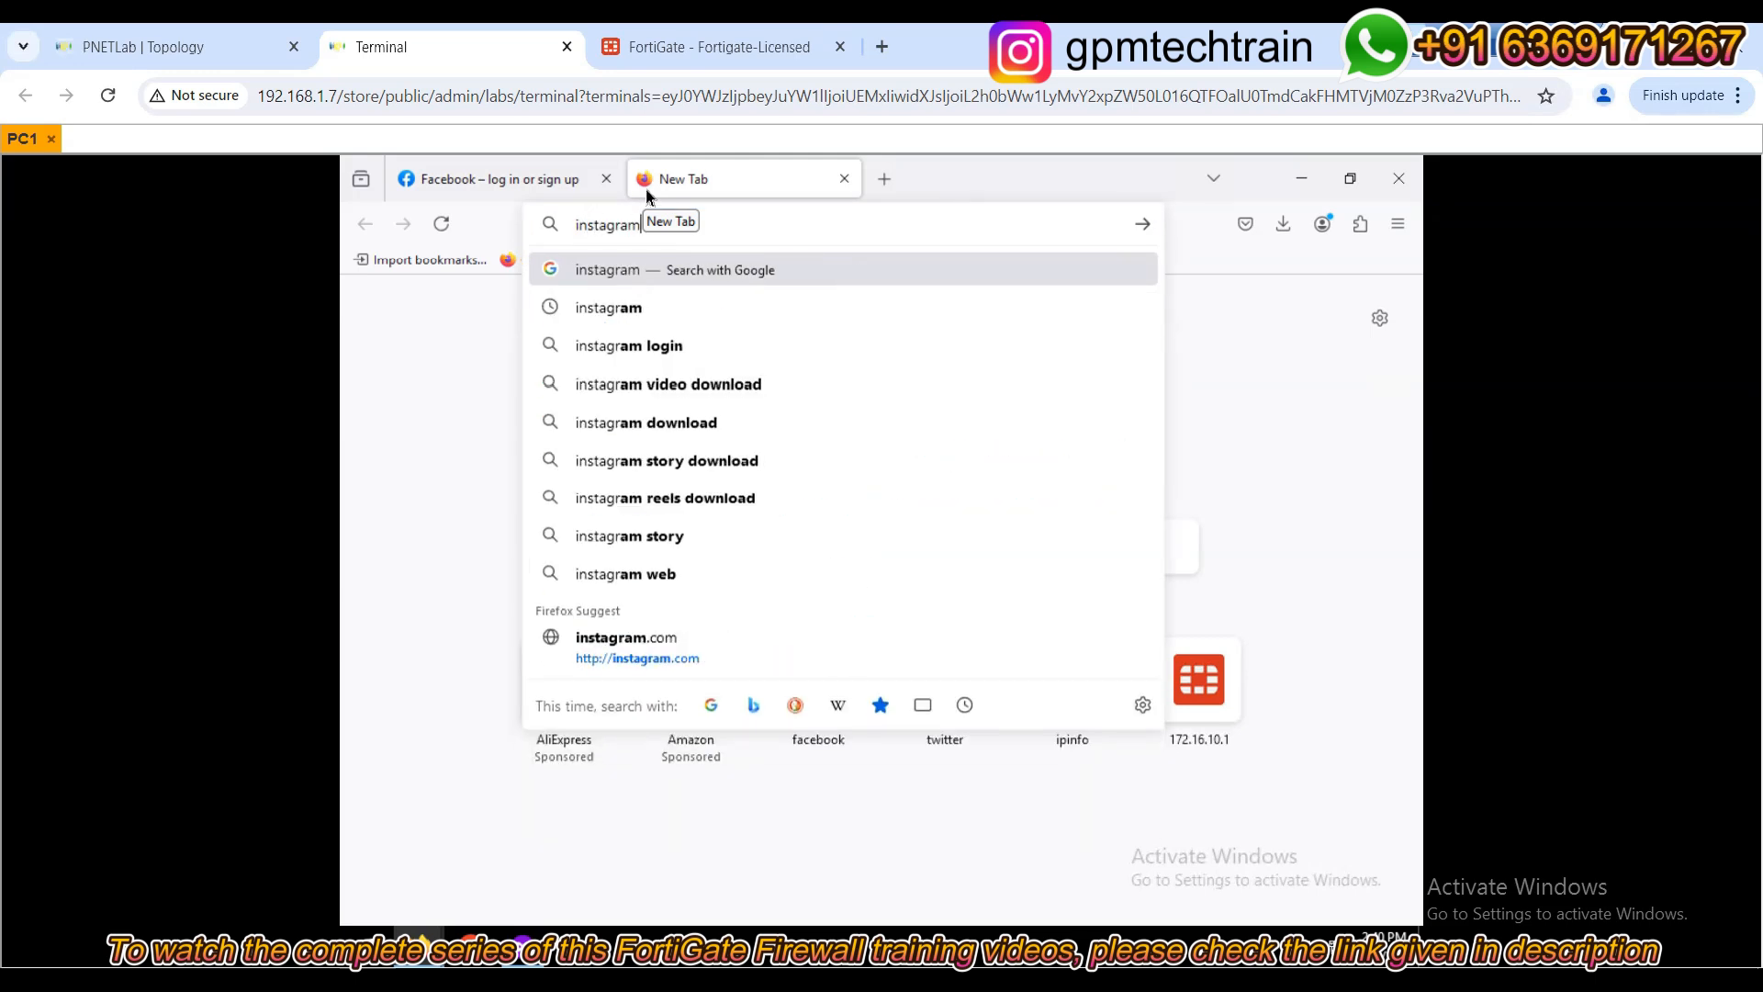
type(".com")
key("Return")
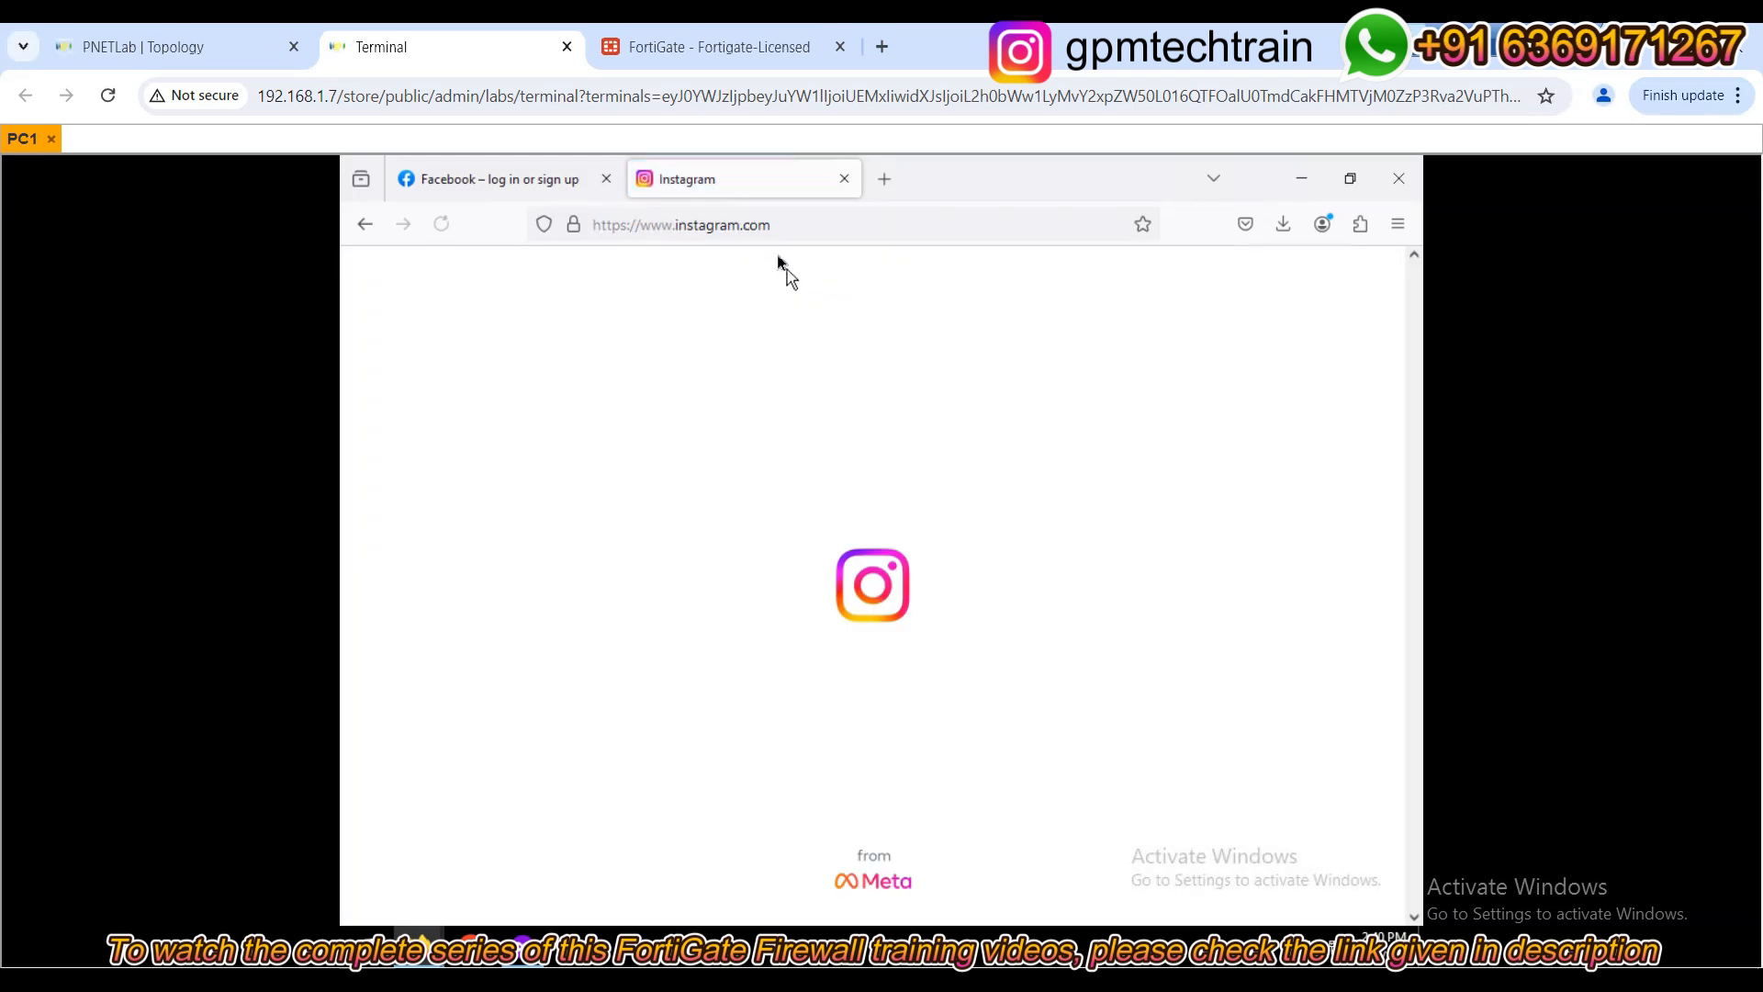
left_click(886, 179)
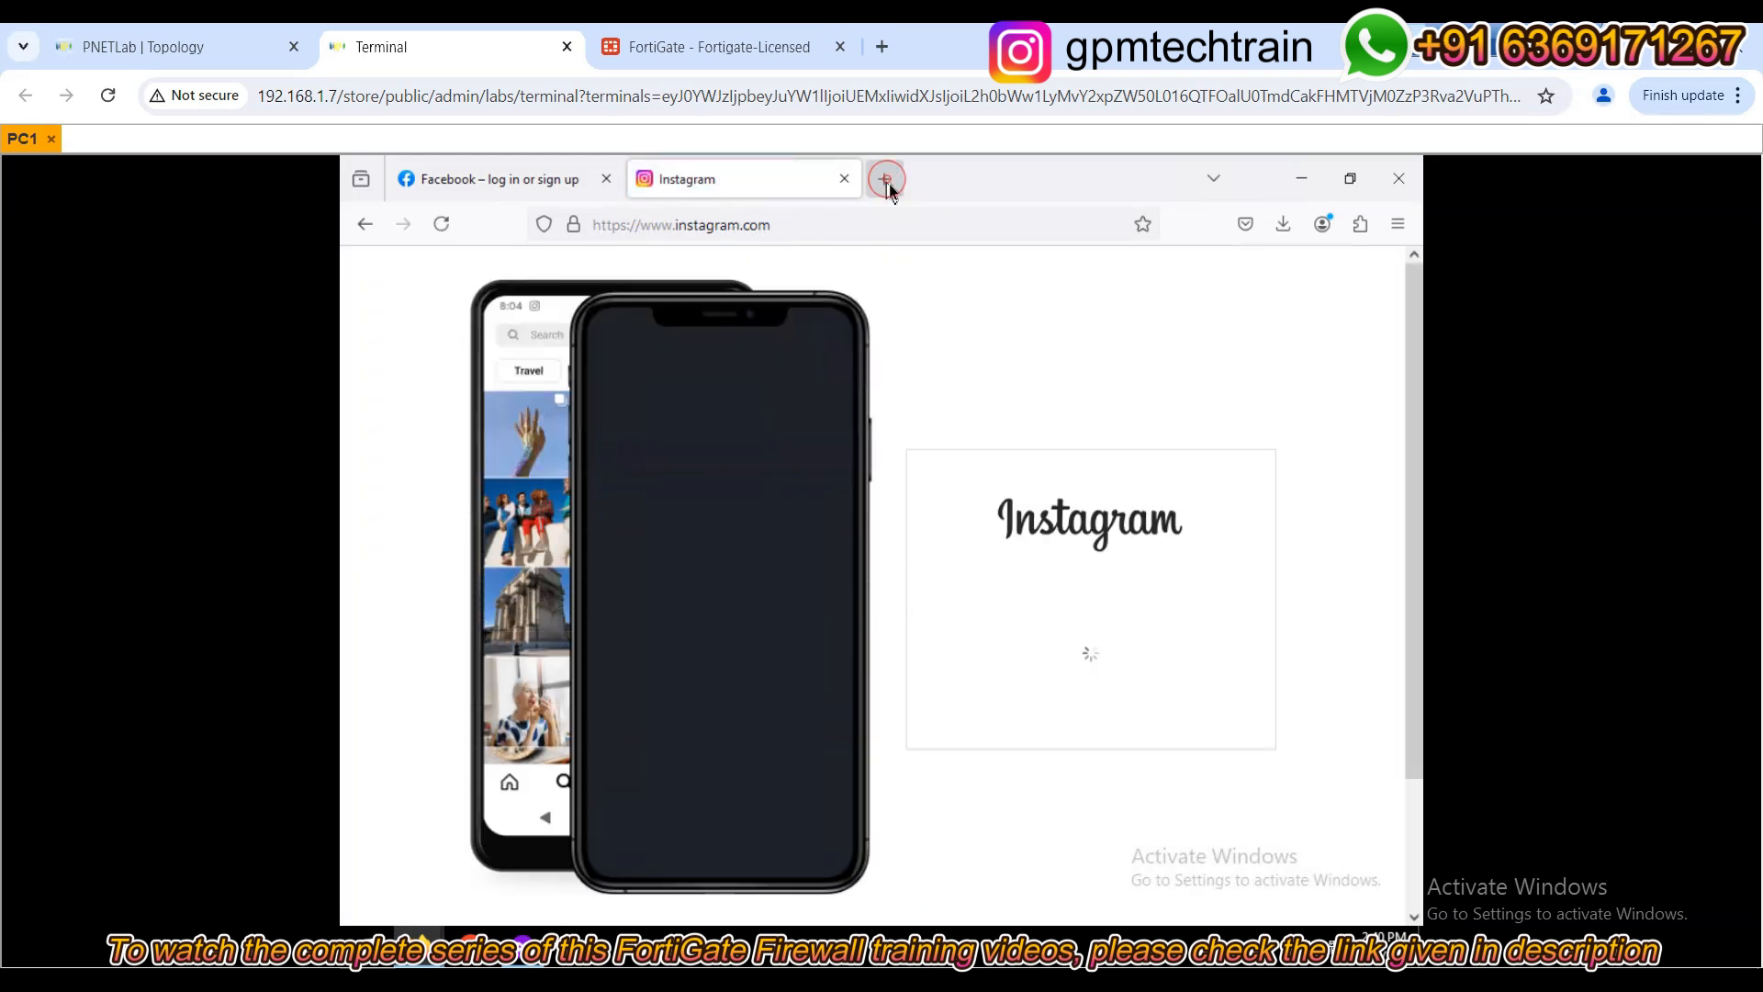
type("twitter")
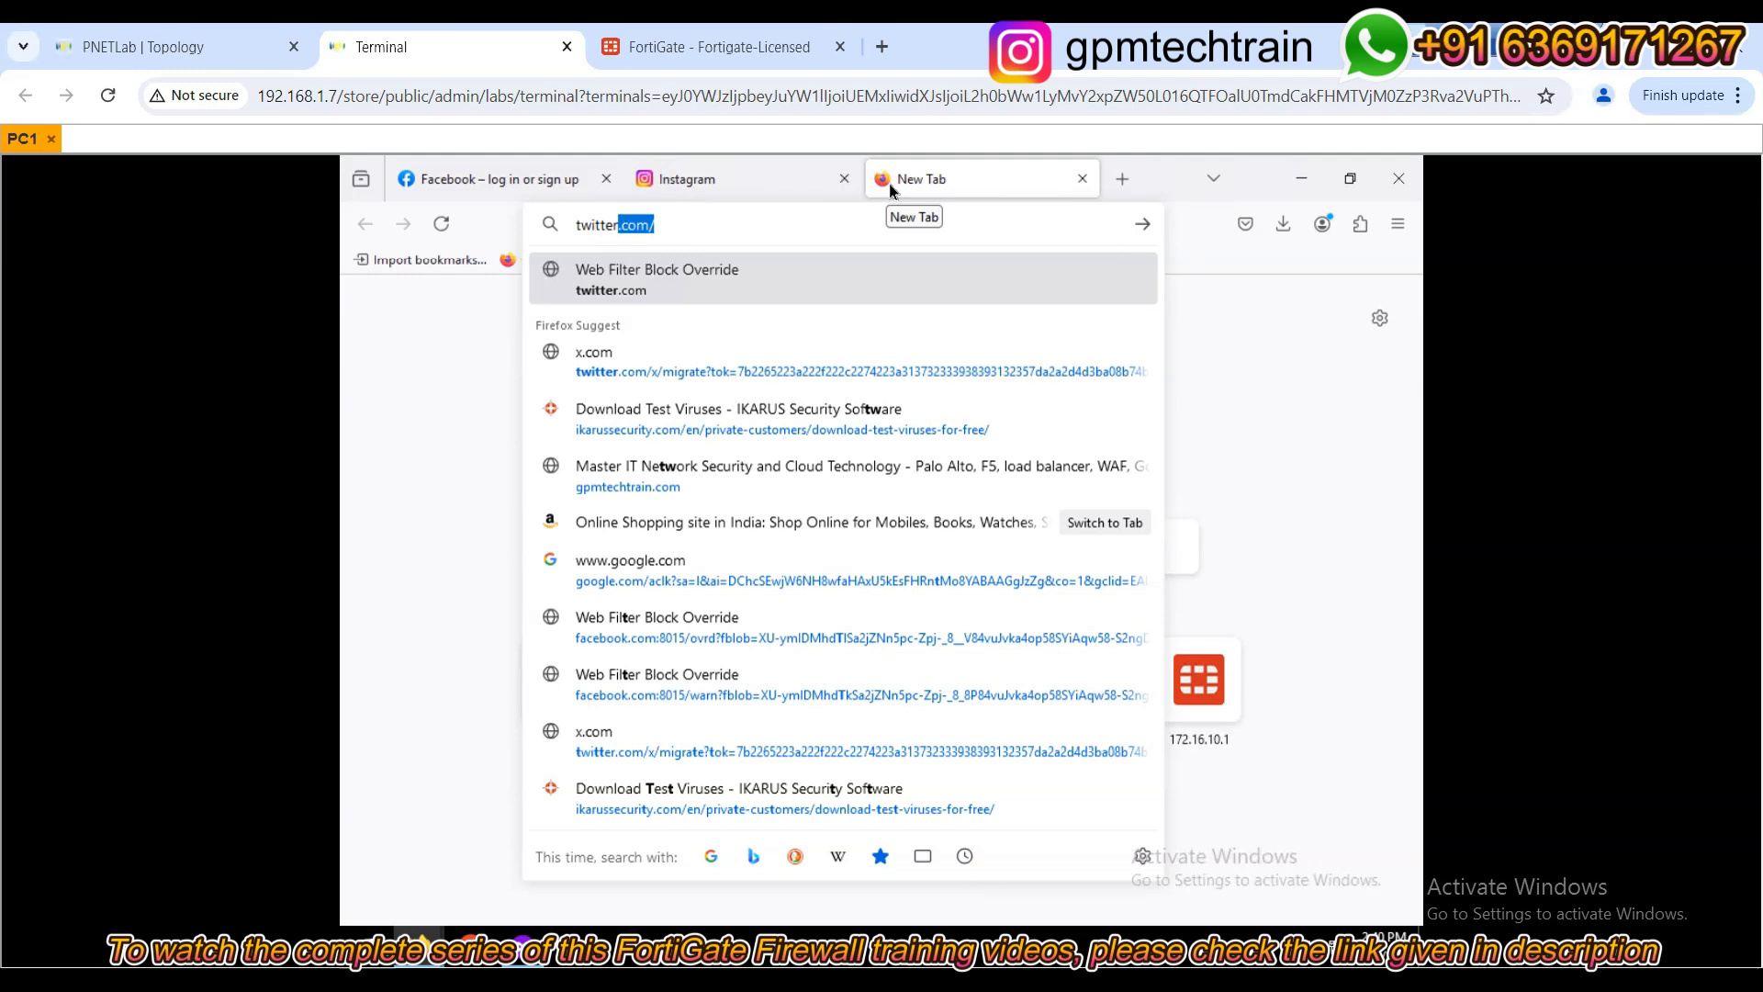
key("Return")
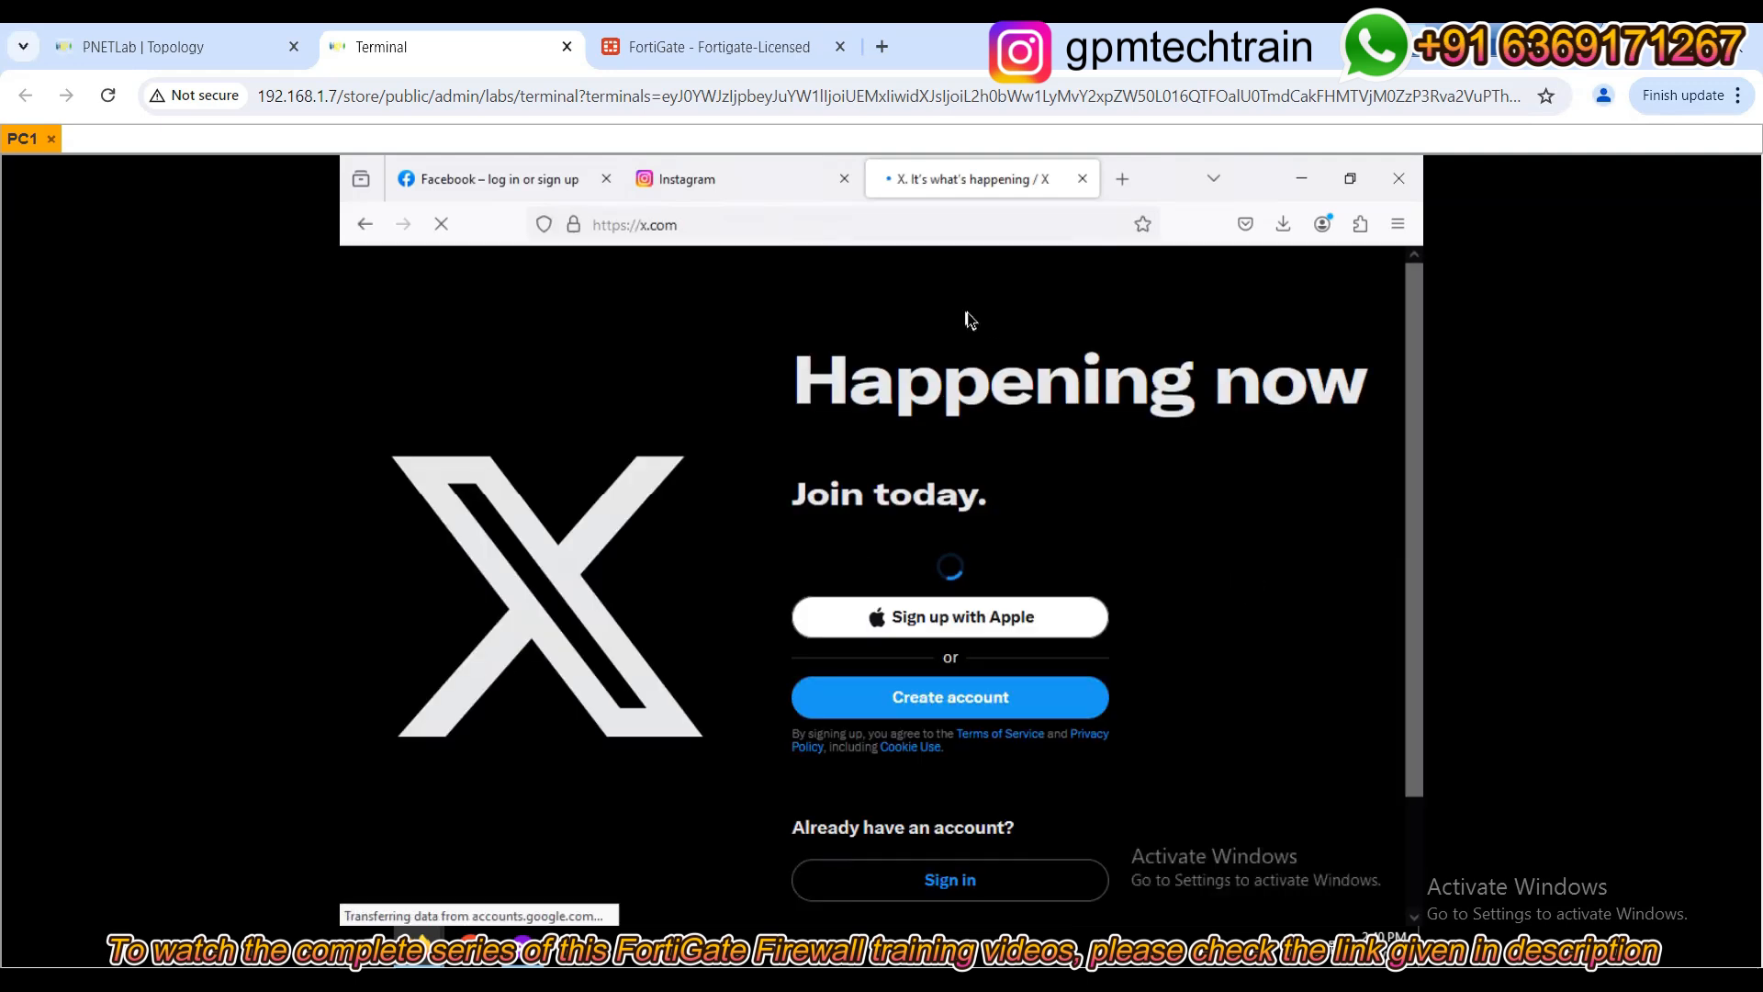
left_click(680, 184)
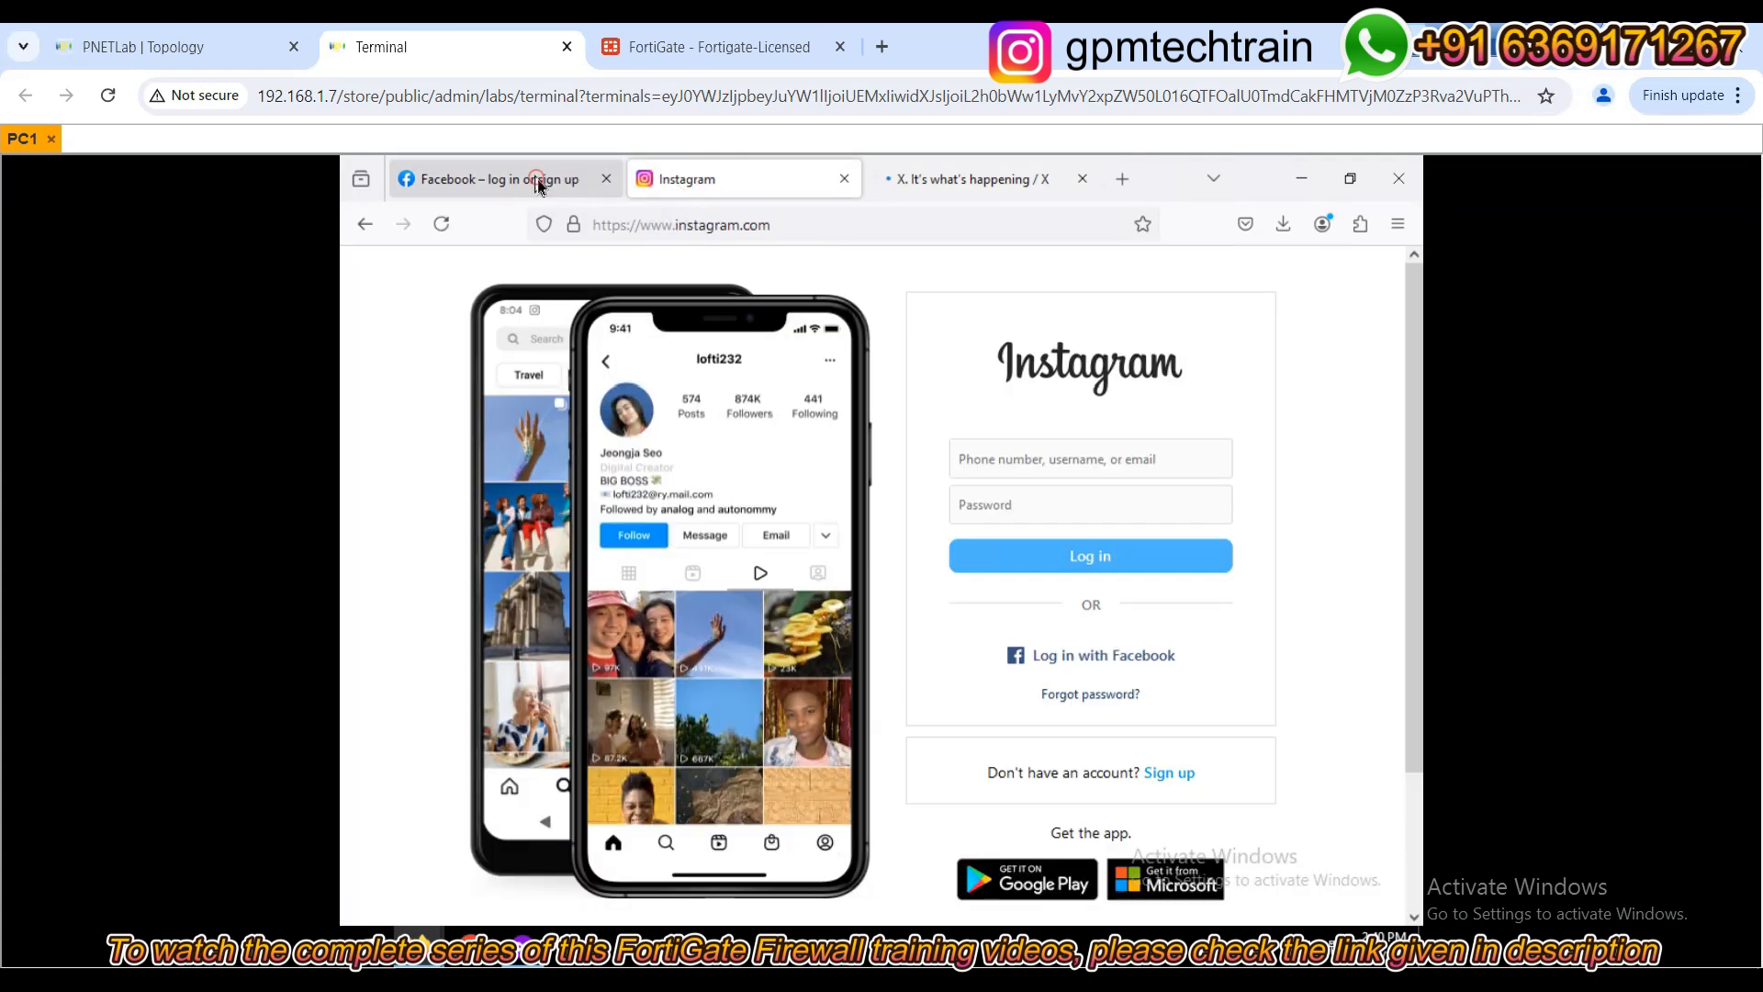
left_click(542, 179)
left_click(679, 47)
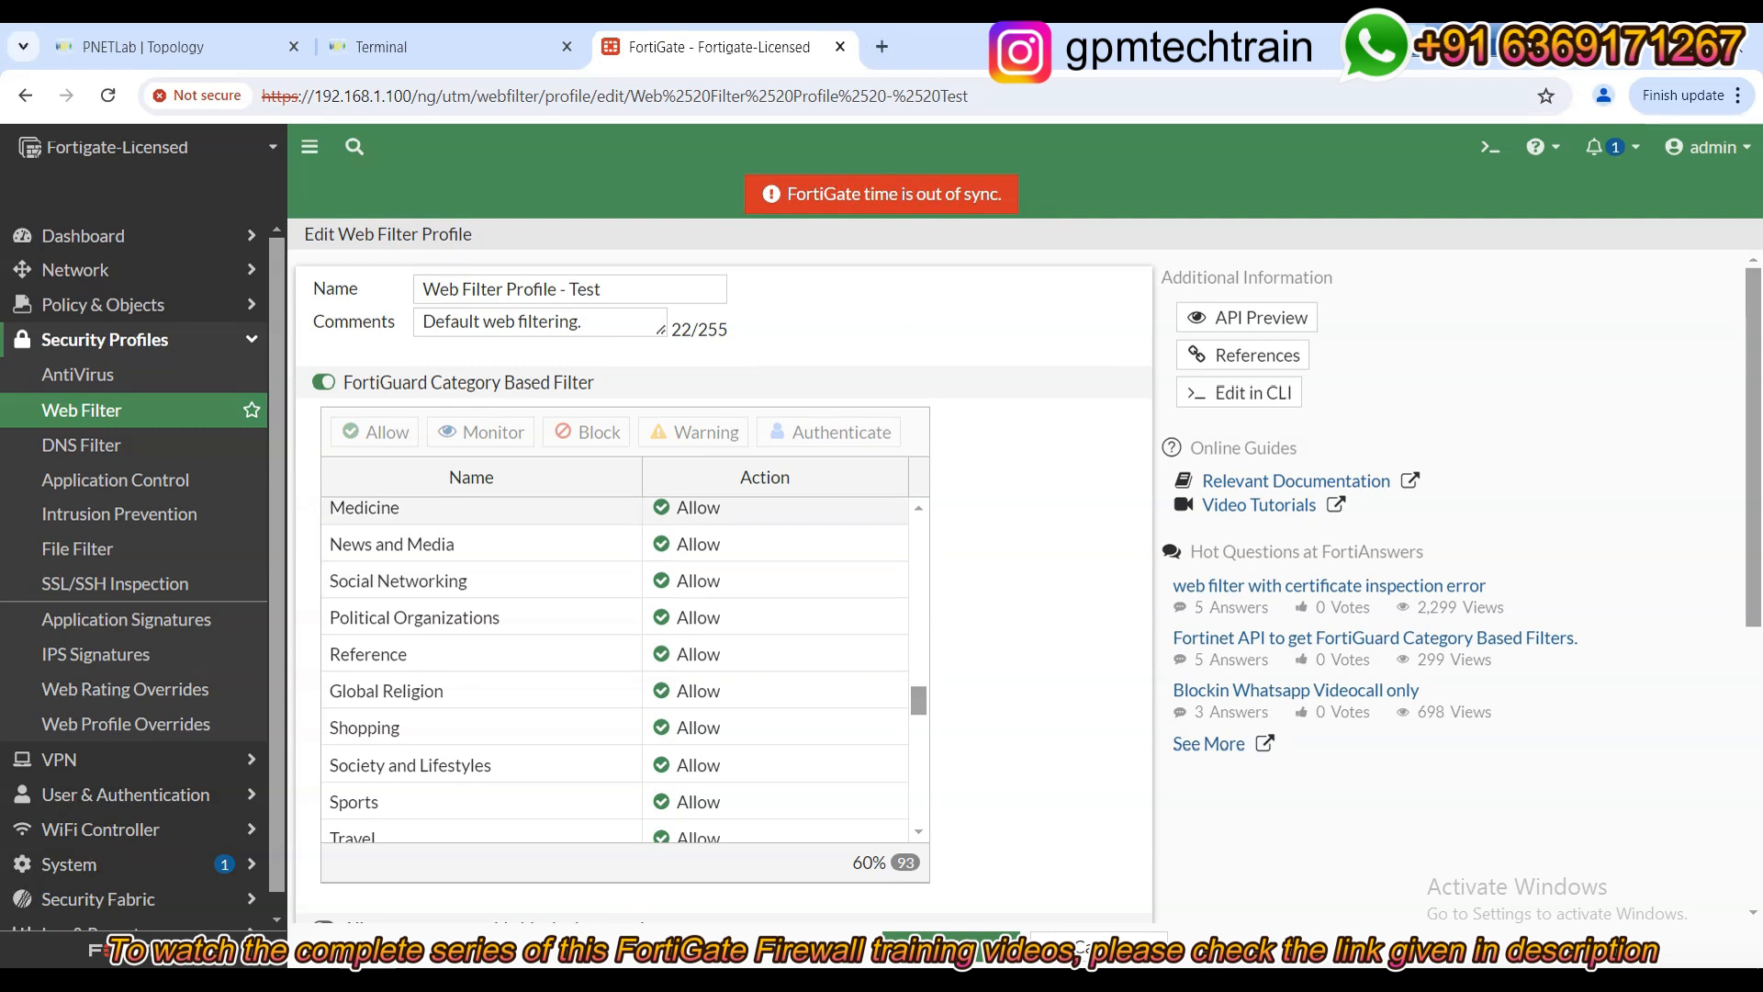
Duplicate the FortiGate tab and view Log & Report's Forward Traffic, then the Security Events summary.
right_click(742, 33)
left_click(851, 230)
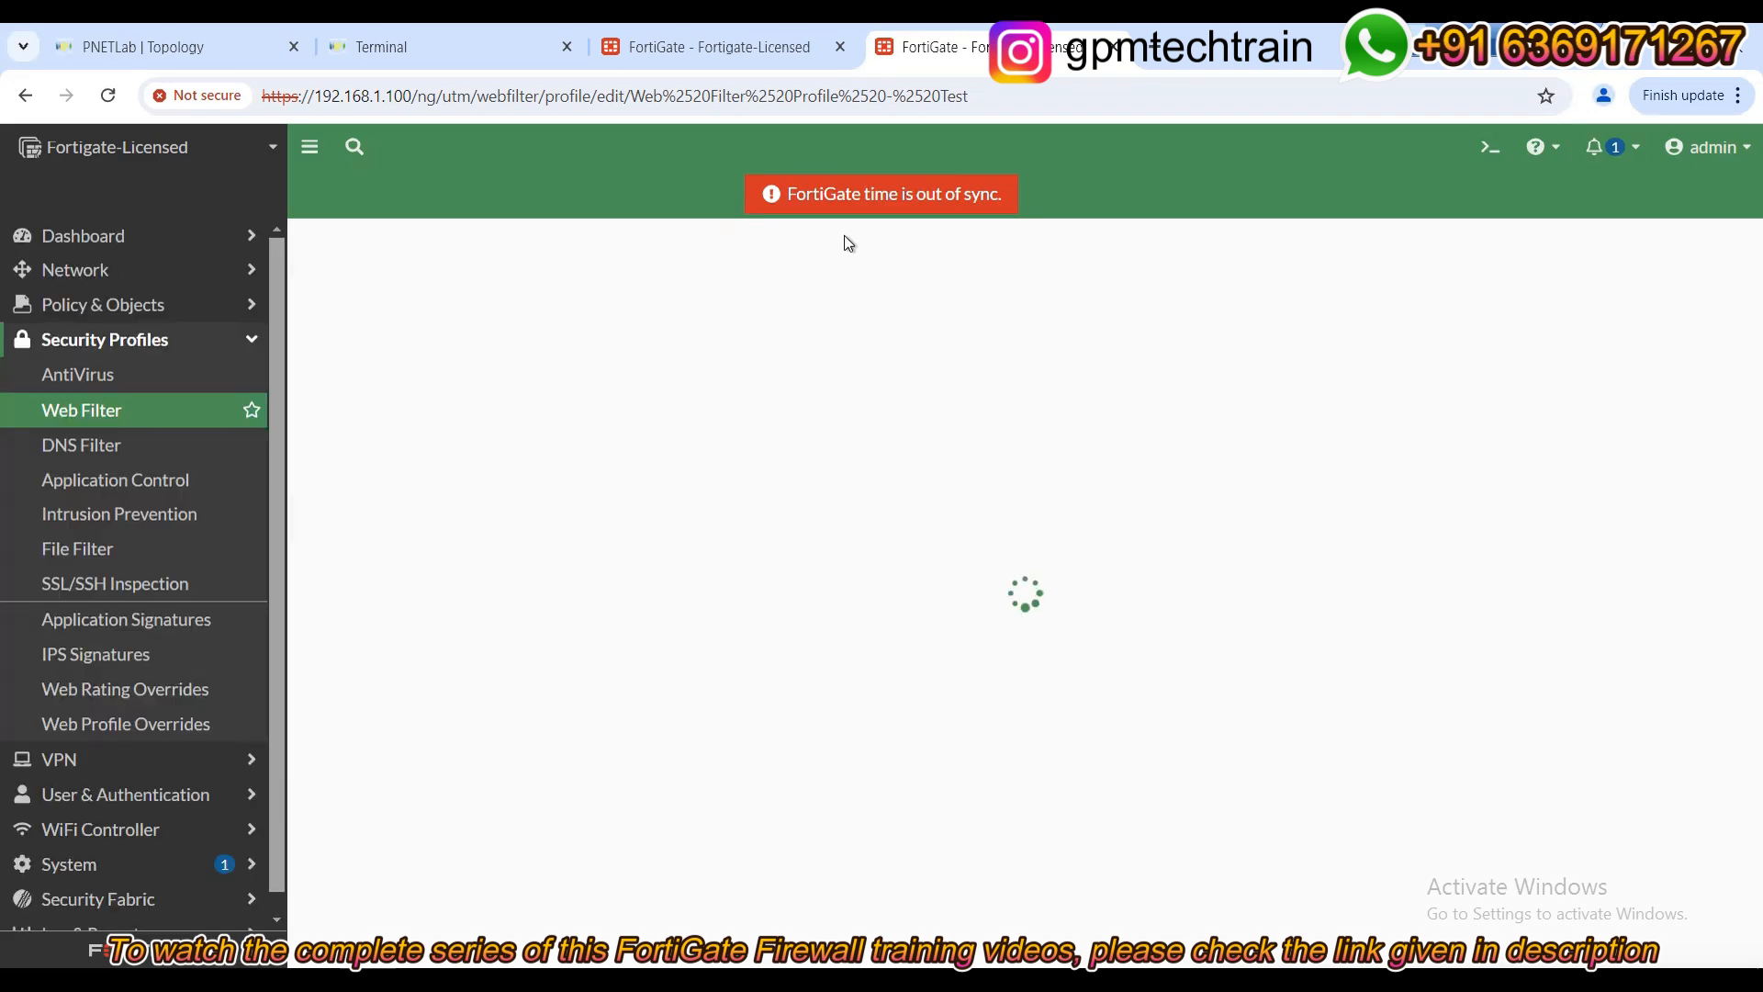
scroll(70, 799, "down", 1)
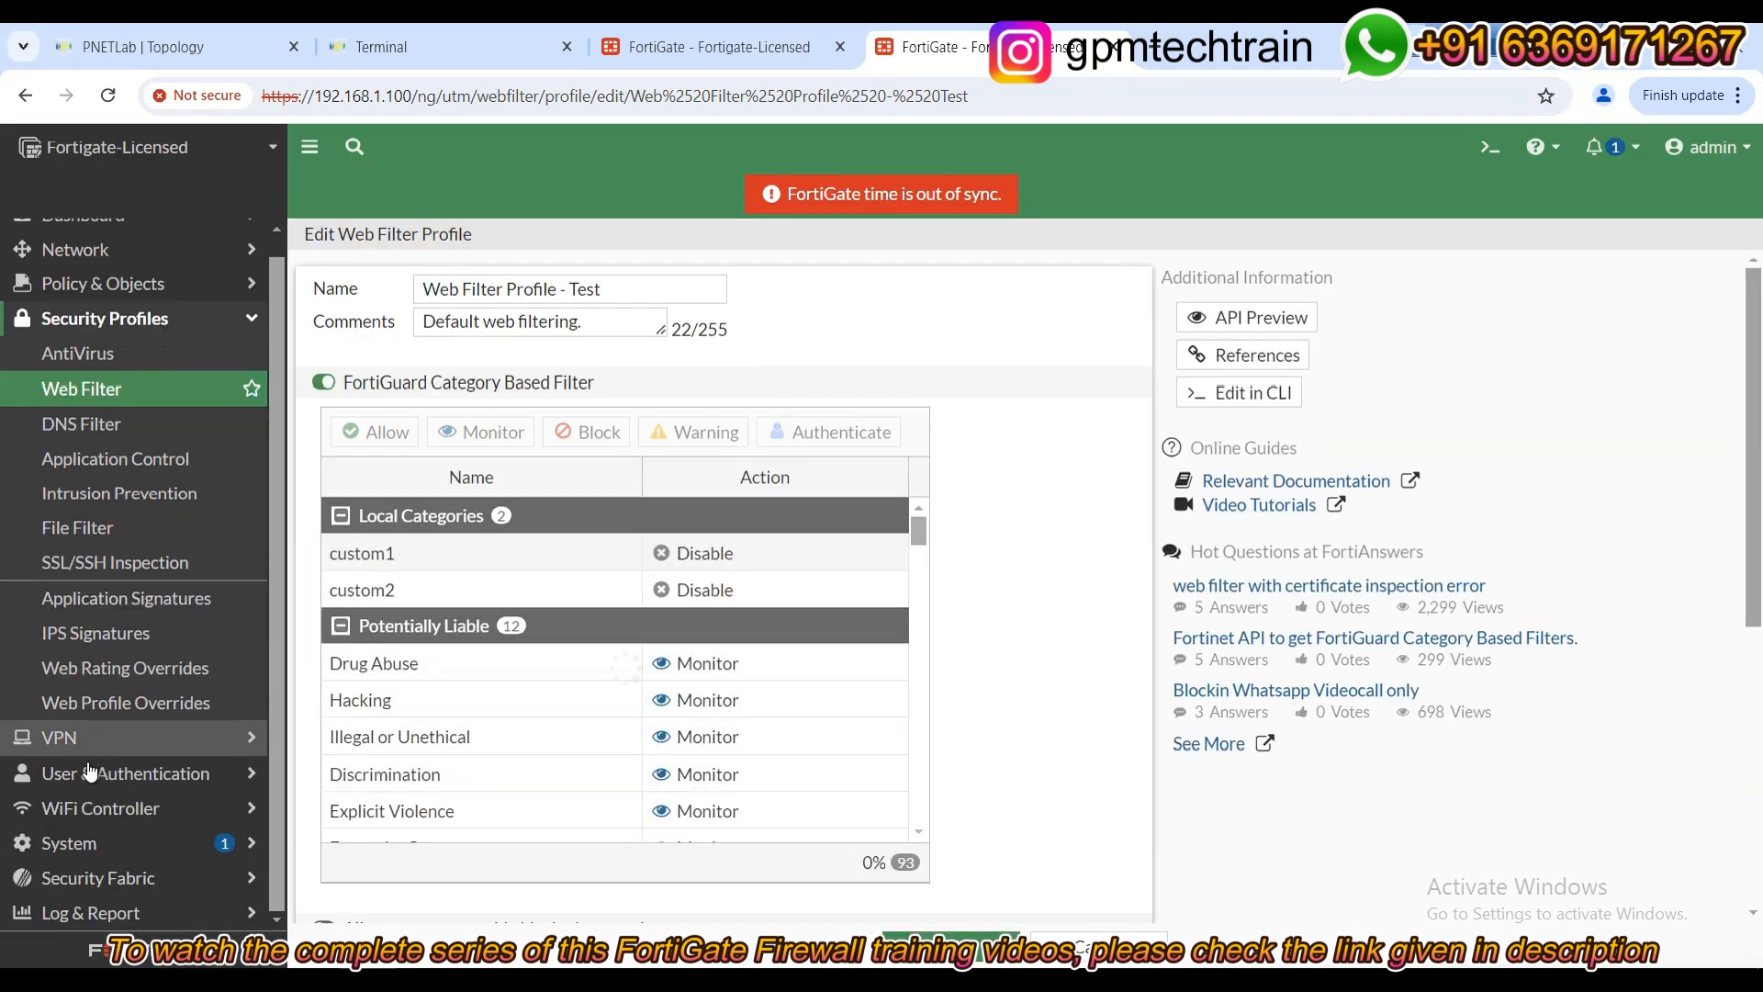
left_click(113, 914)
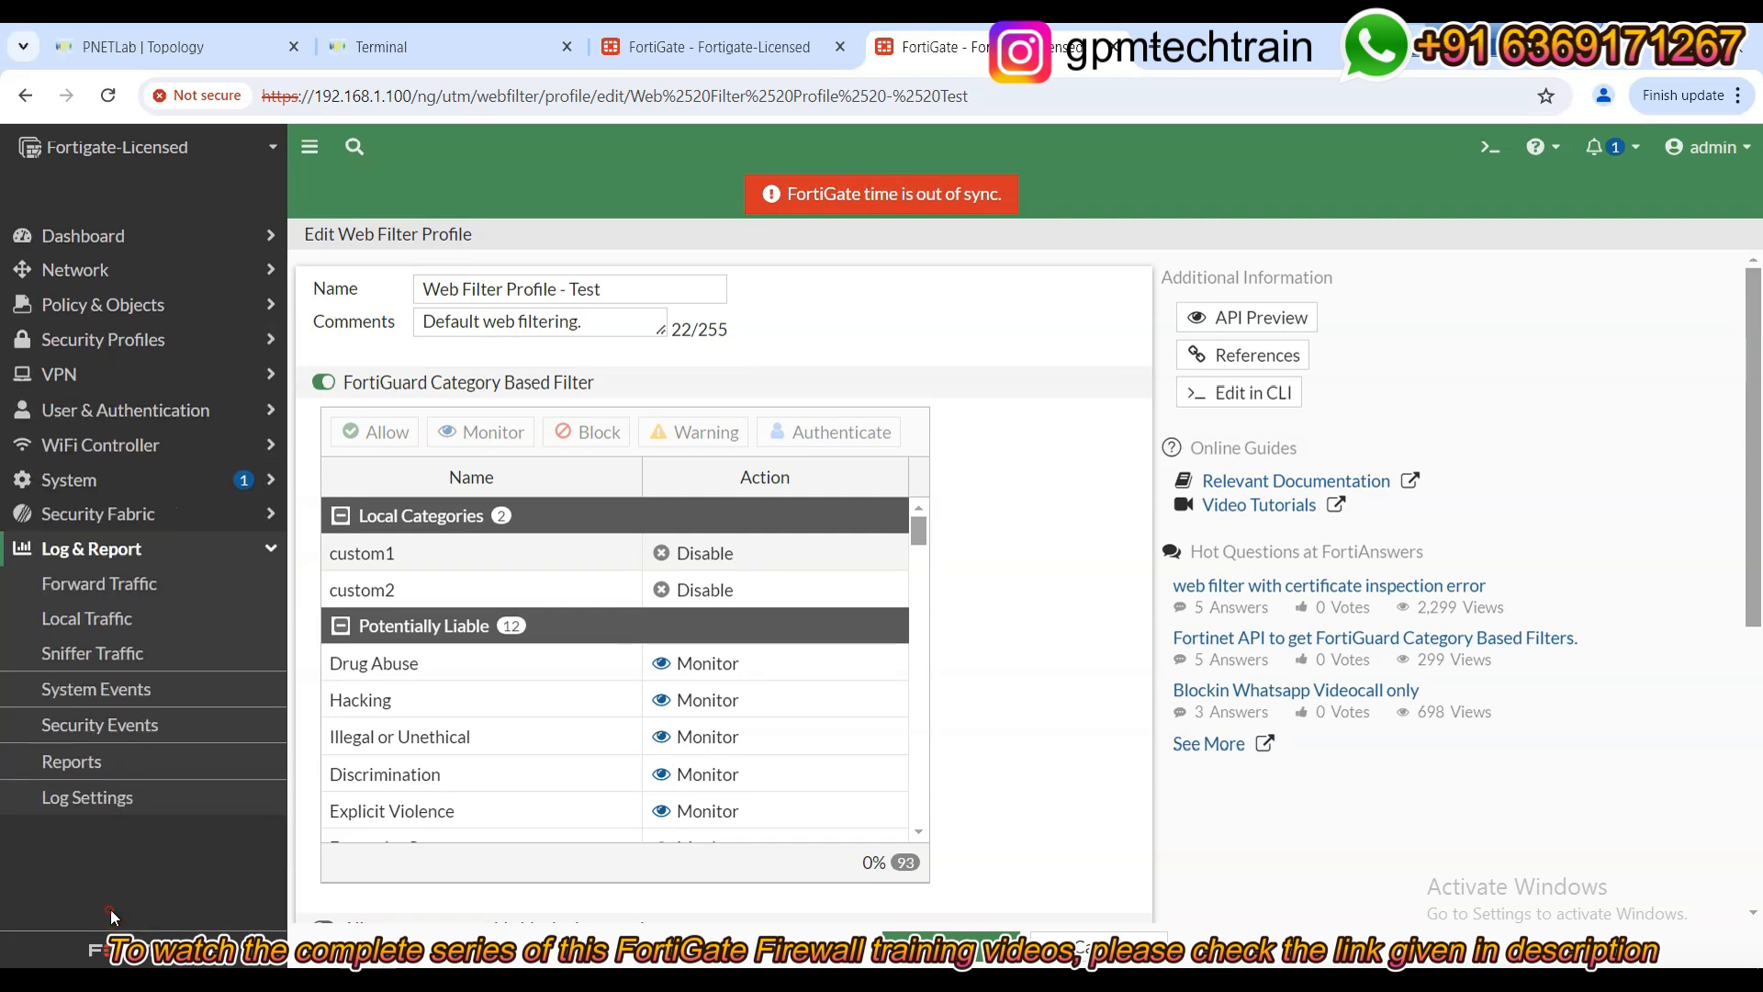
left_click(113, 597)
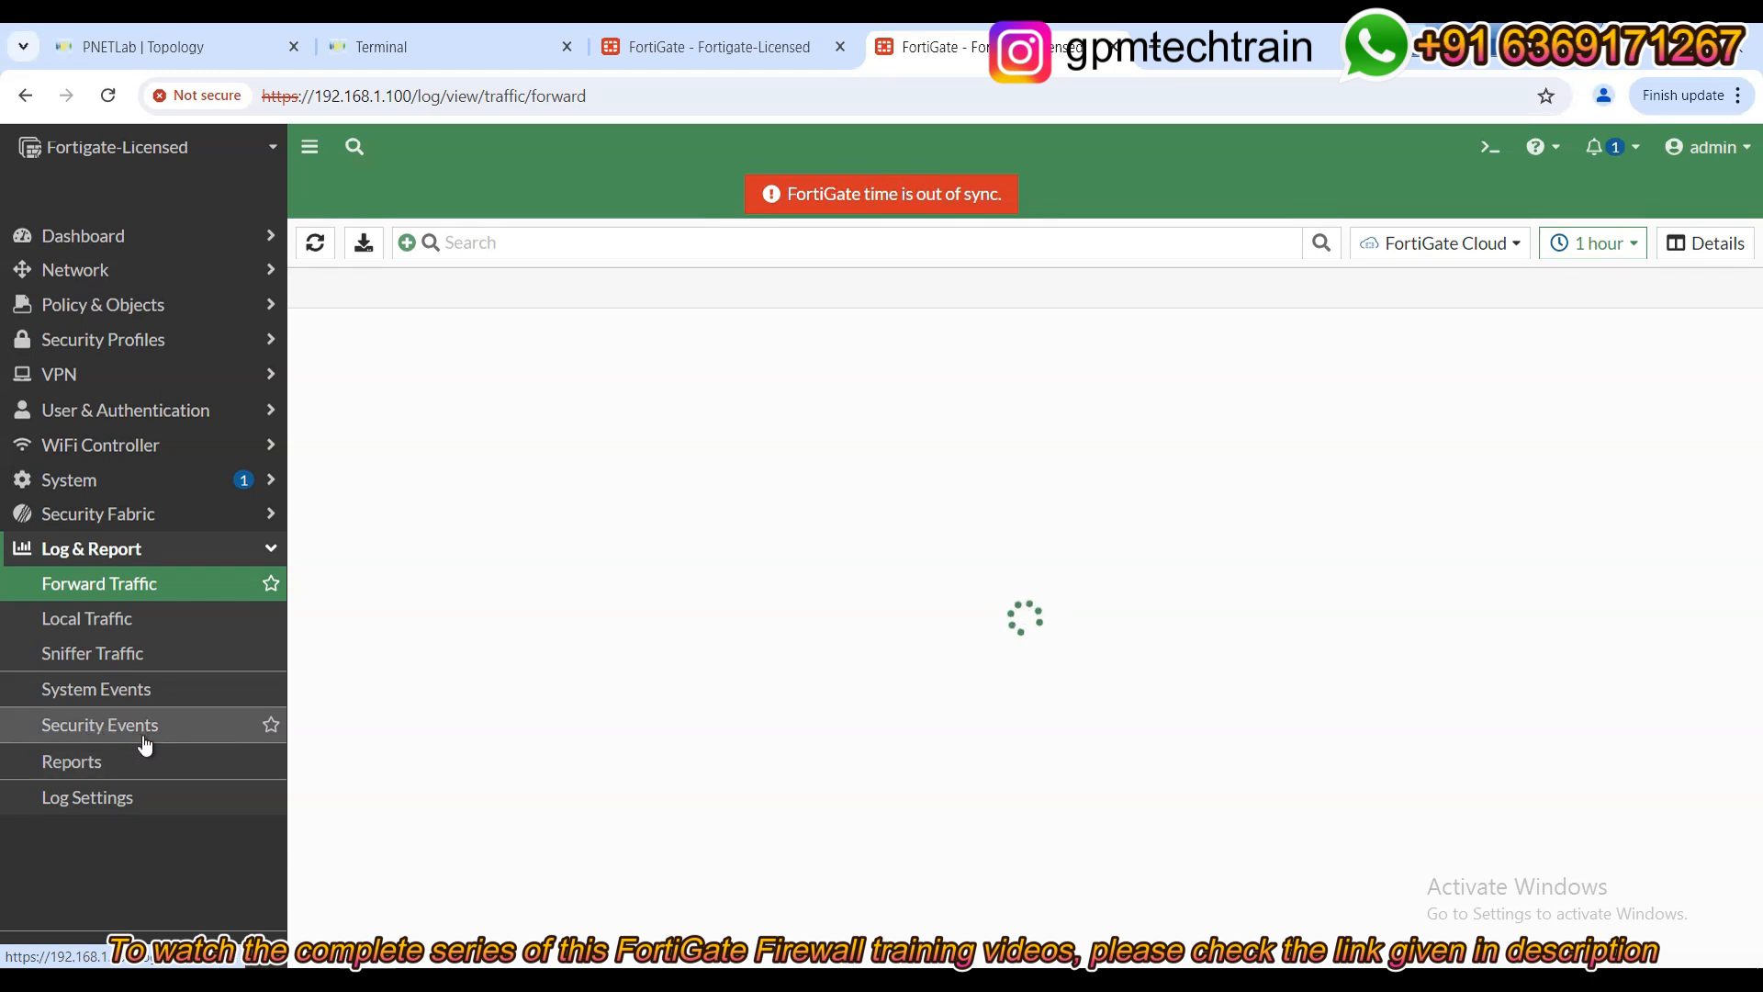
left_click(138, 728)
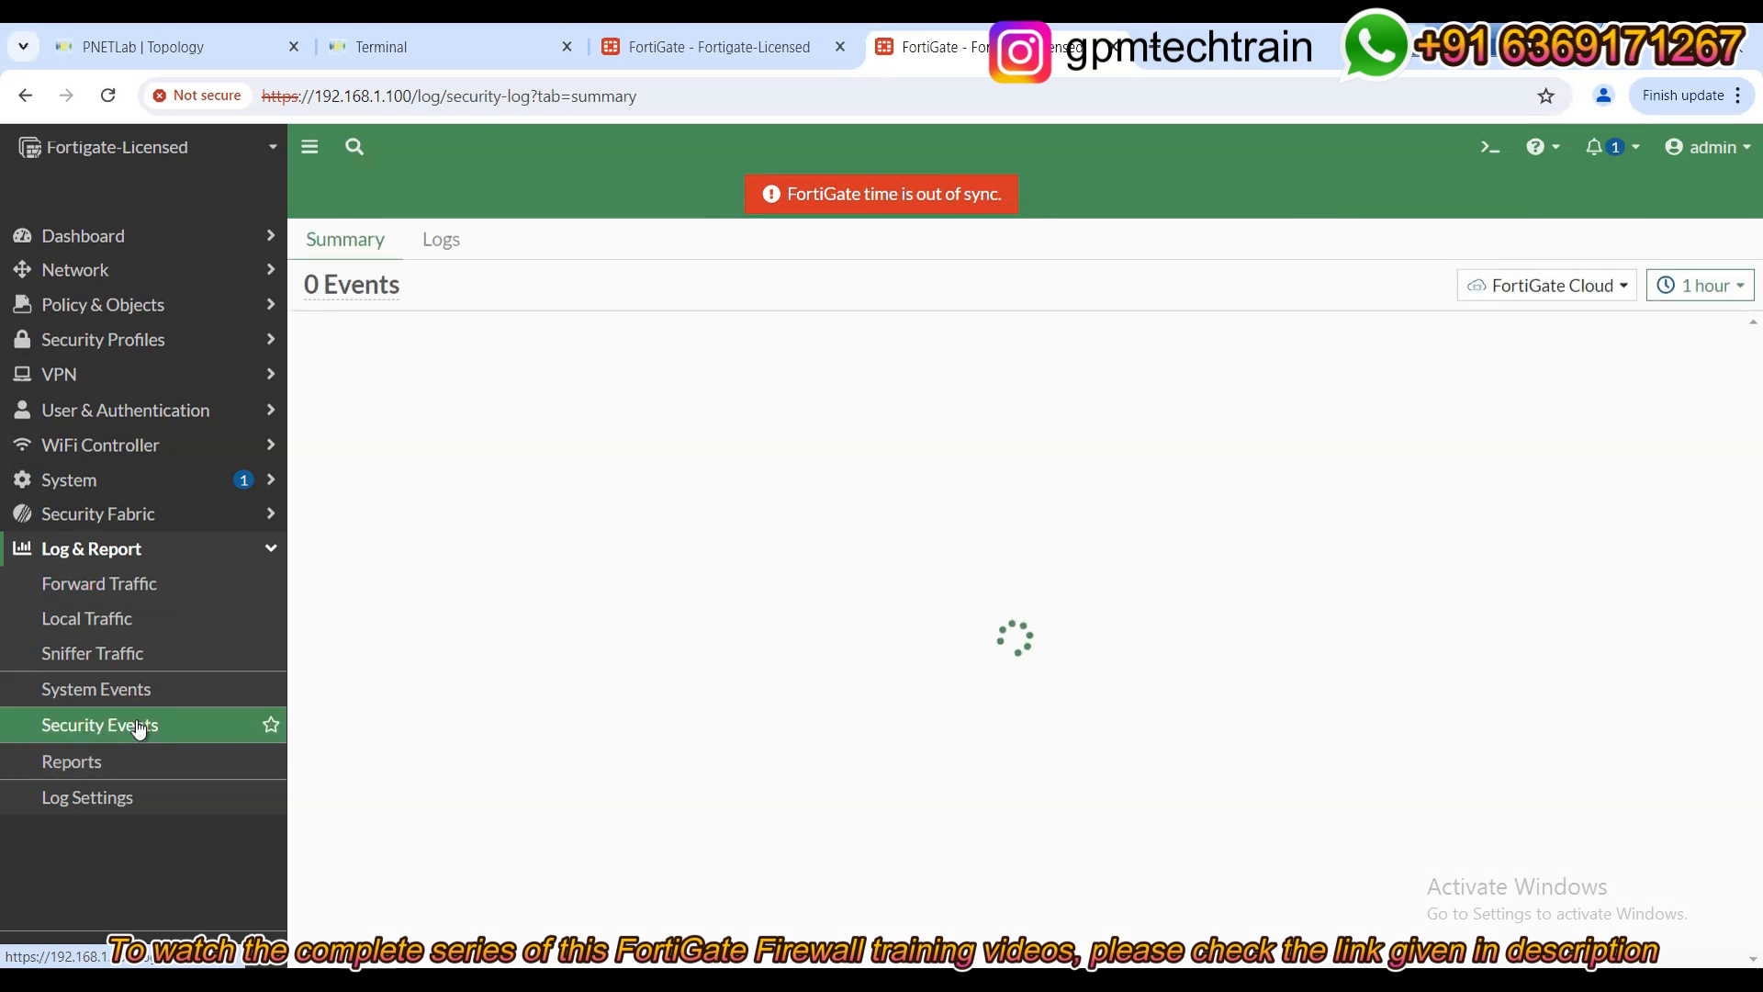
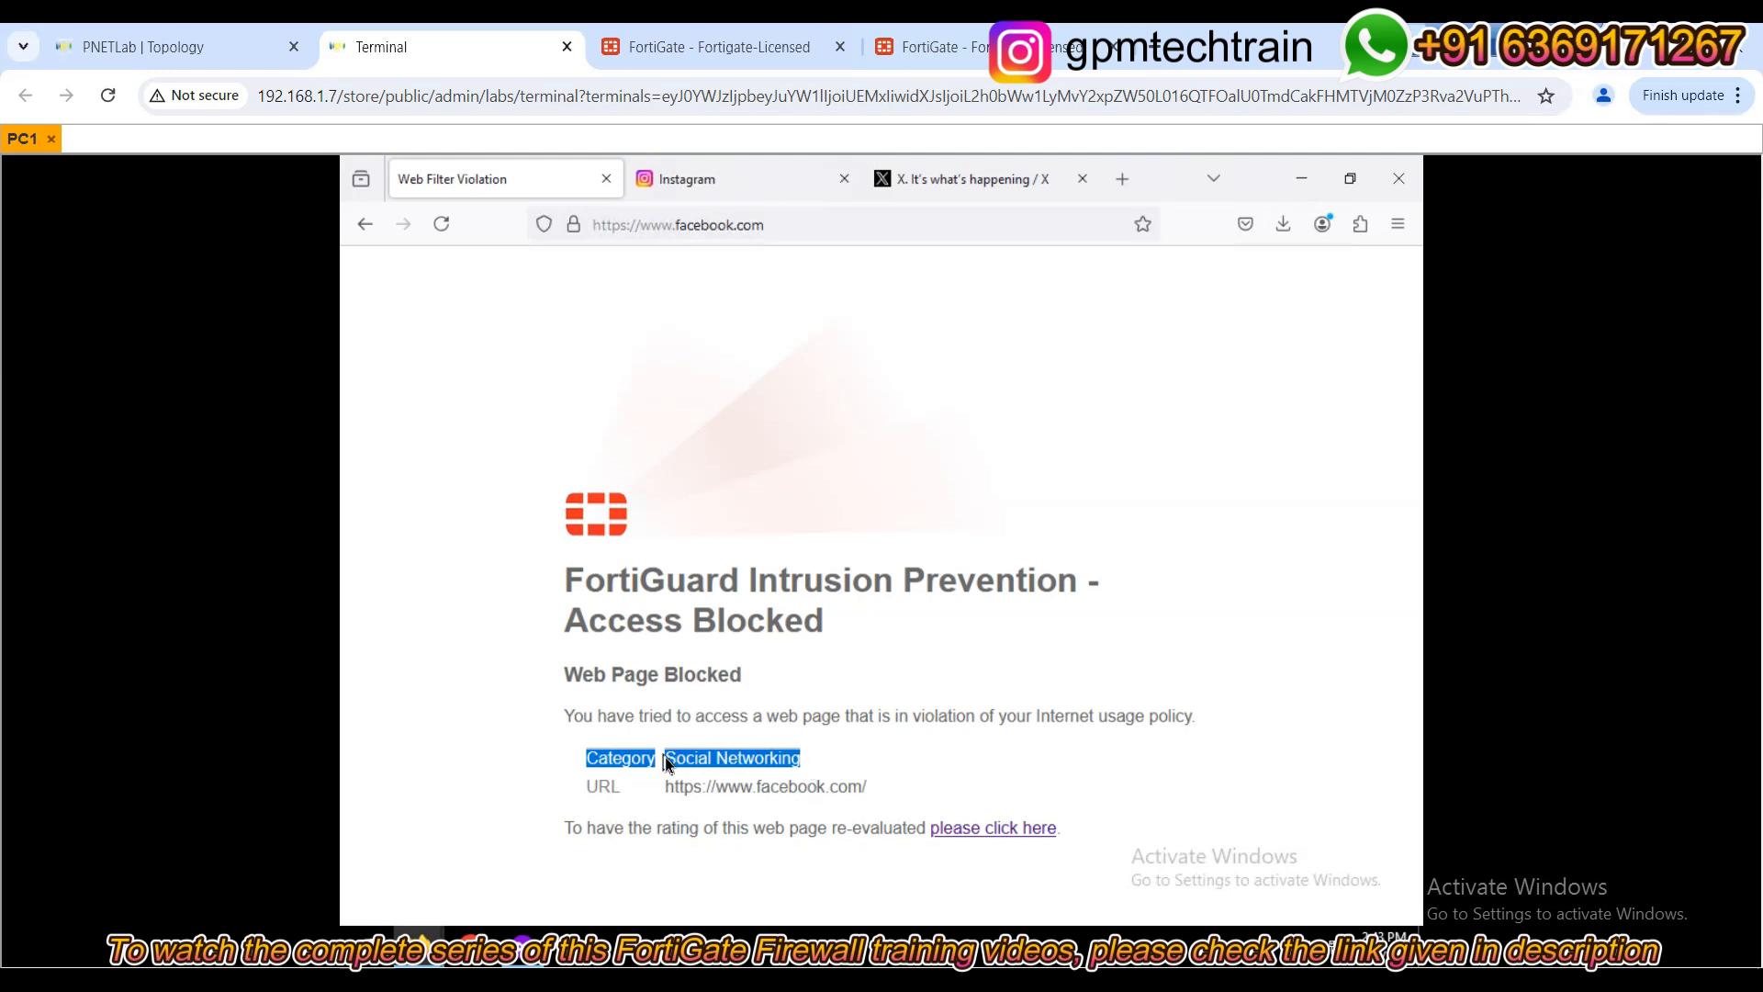
Reload the Instagram and X tabs in Firefox to test the Social Networking filter.
left_click(818, 765)
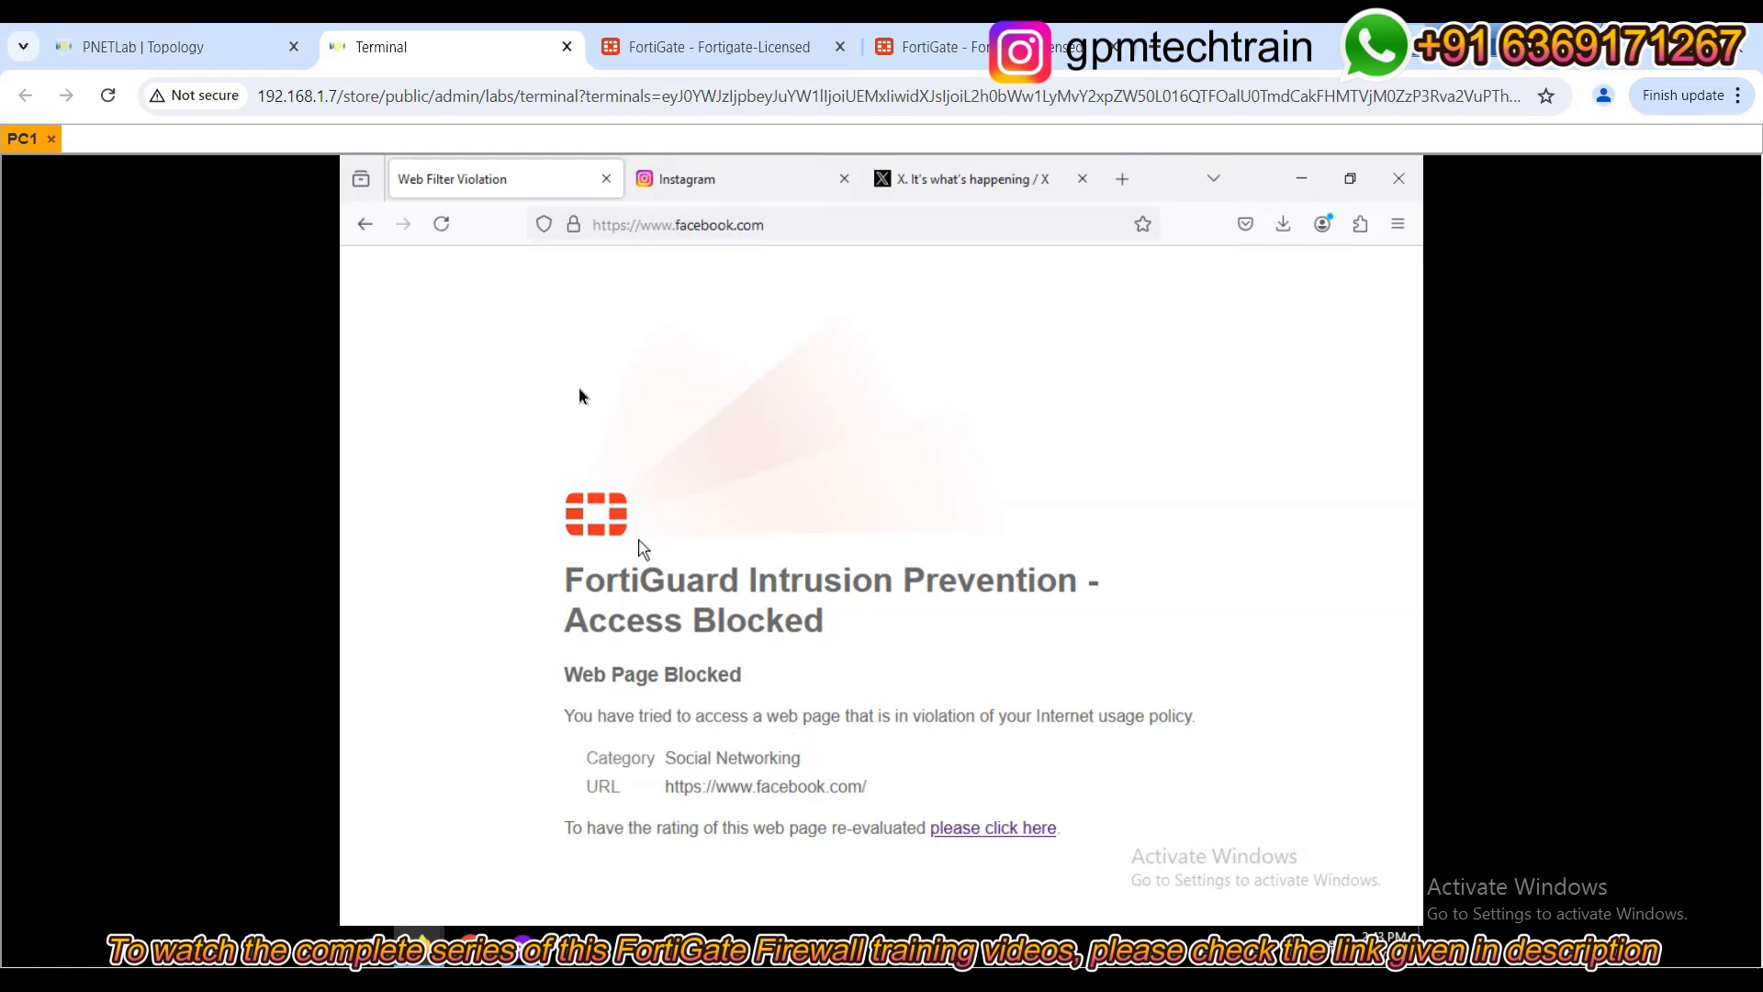
left_click(712, 178)
left_click(440, 226)
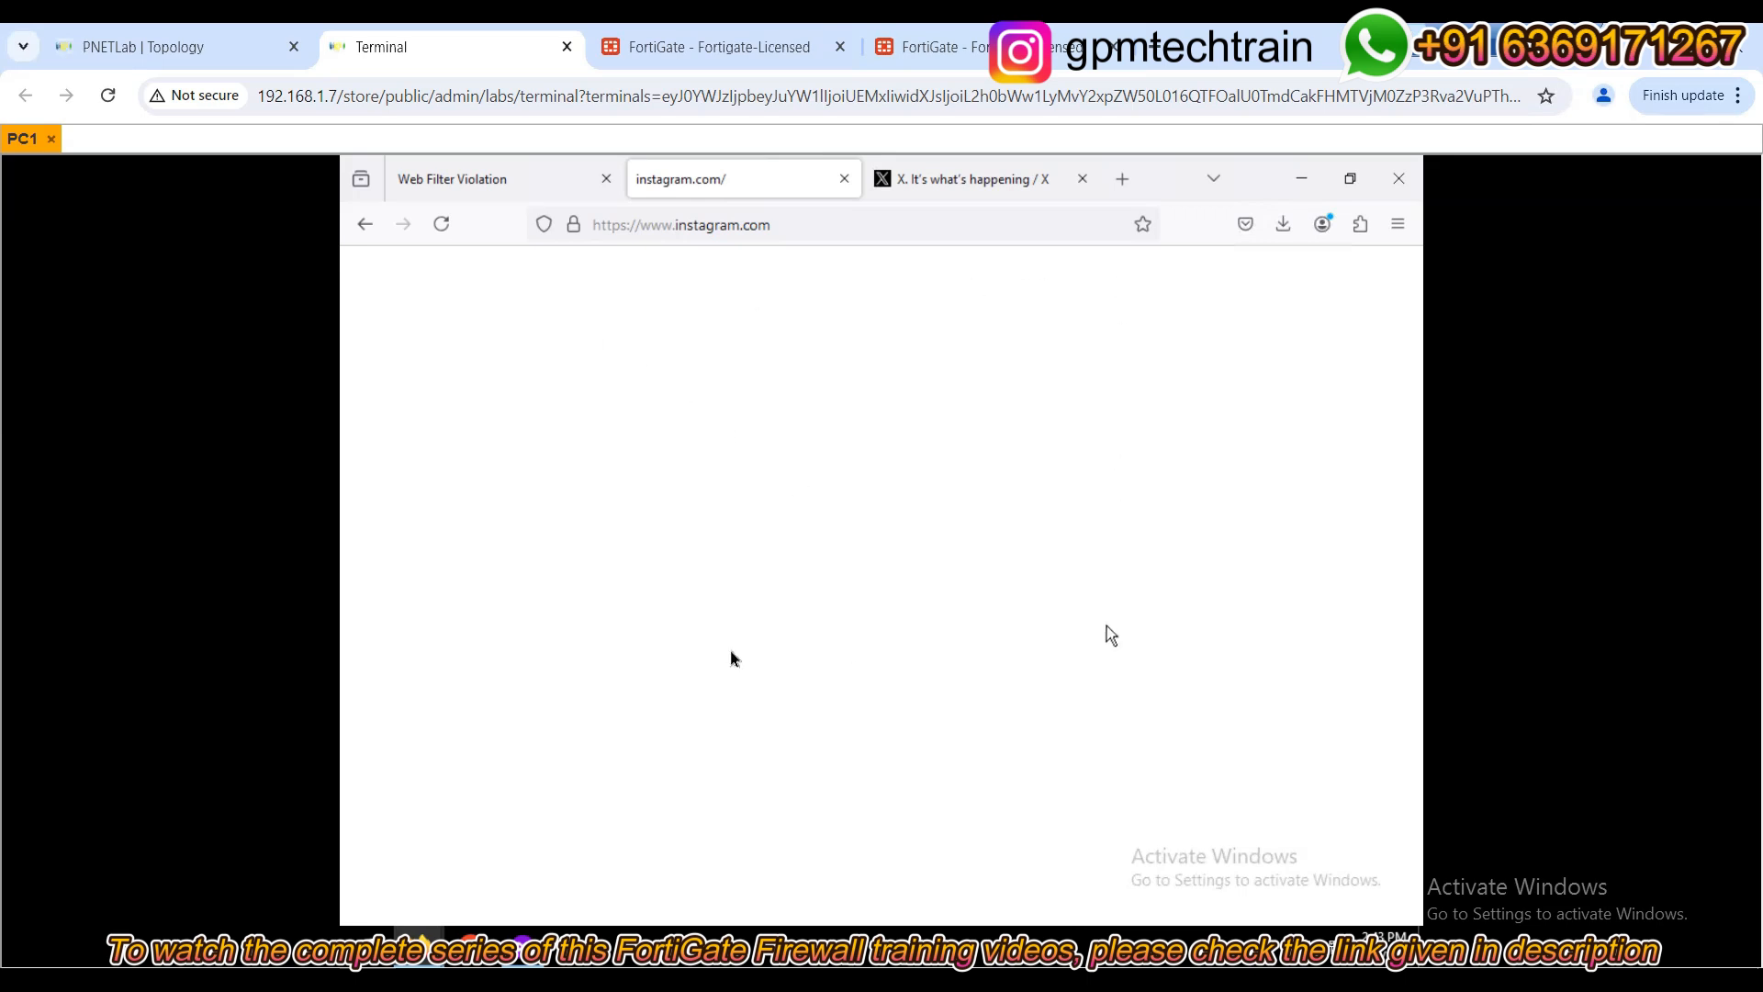
left_click(955, 178)
left_click(444, 226)
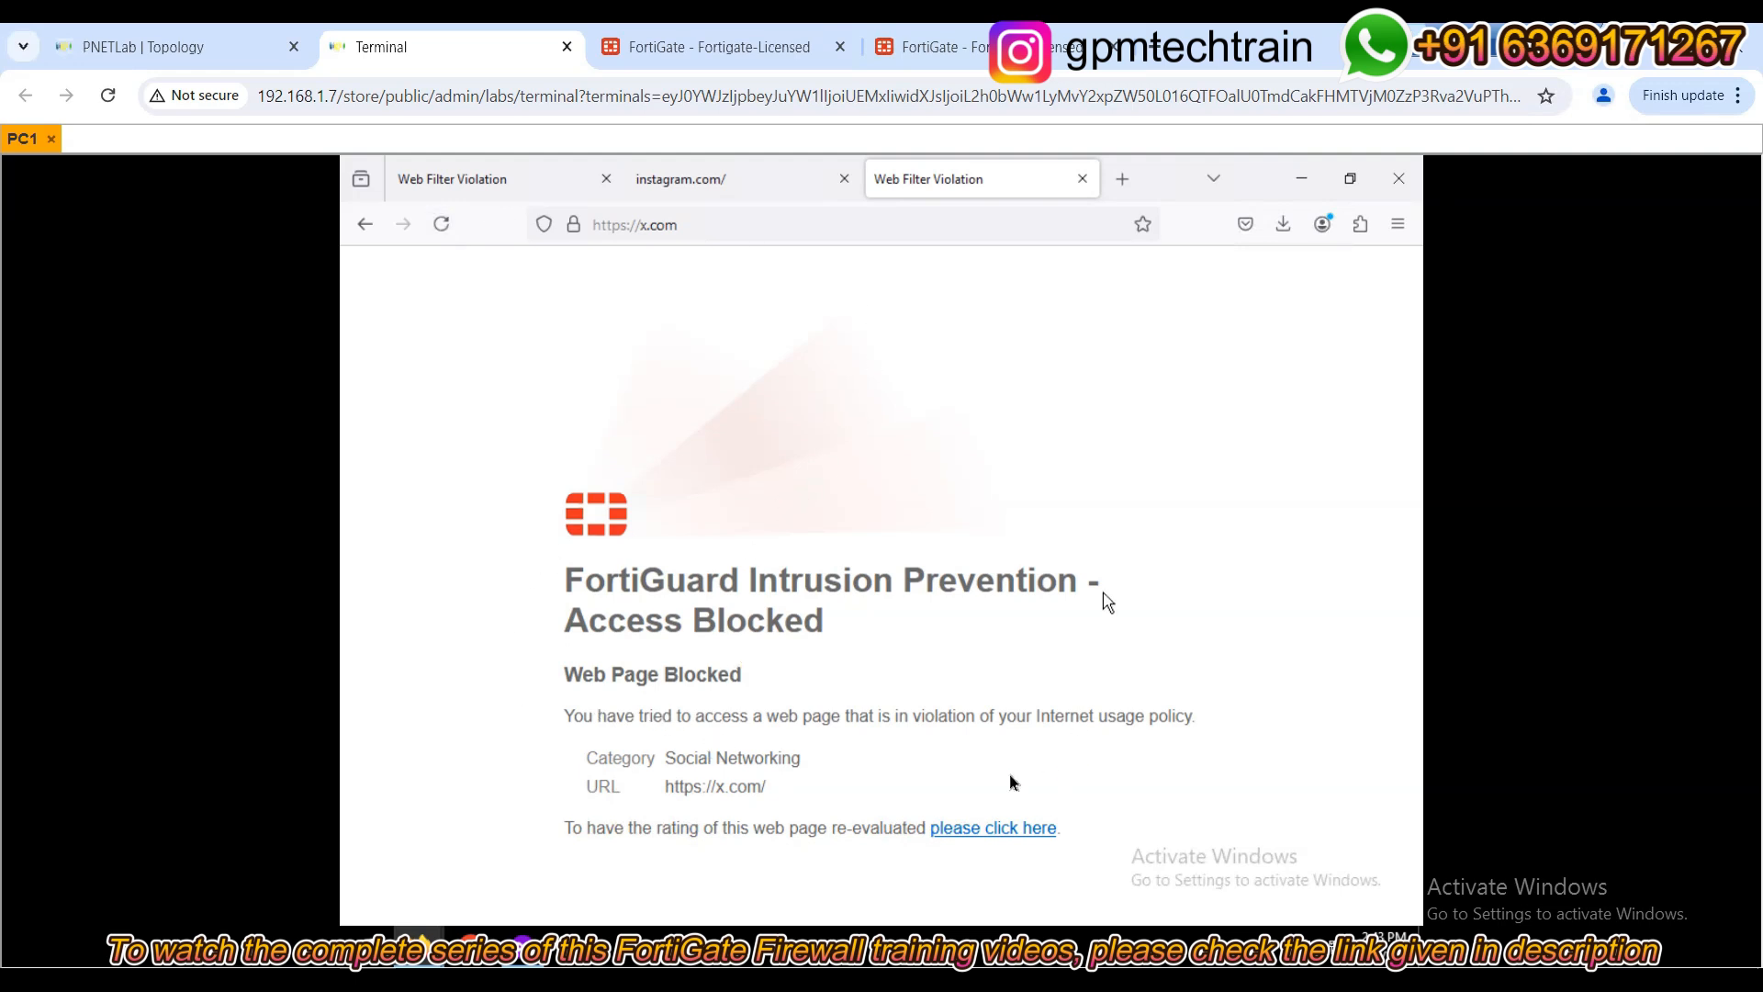
Highlight the block page's policy violation and Social Networking category lines, then reload Instagram.
left_click_drag(944, 725, 1167, 724)
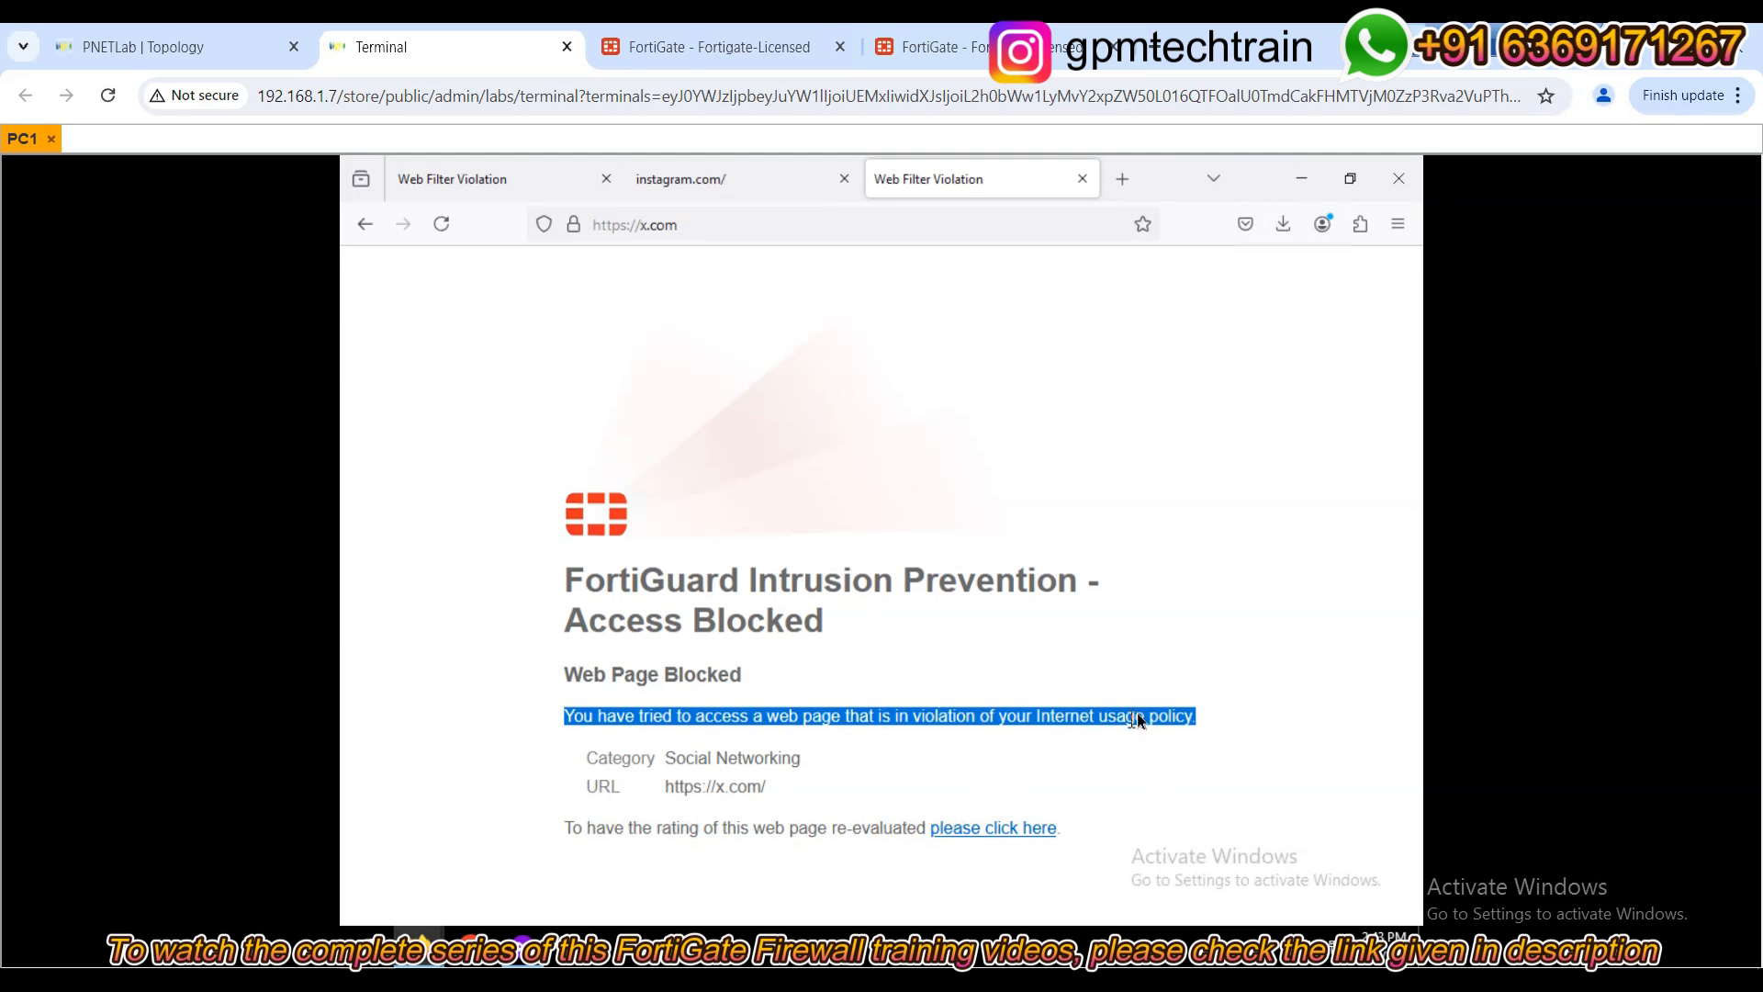
left_click_drag(782, 759, 578, 758)
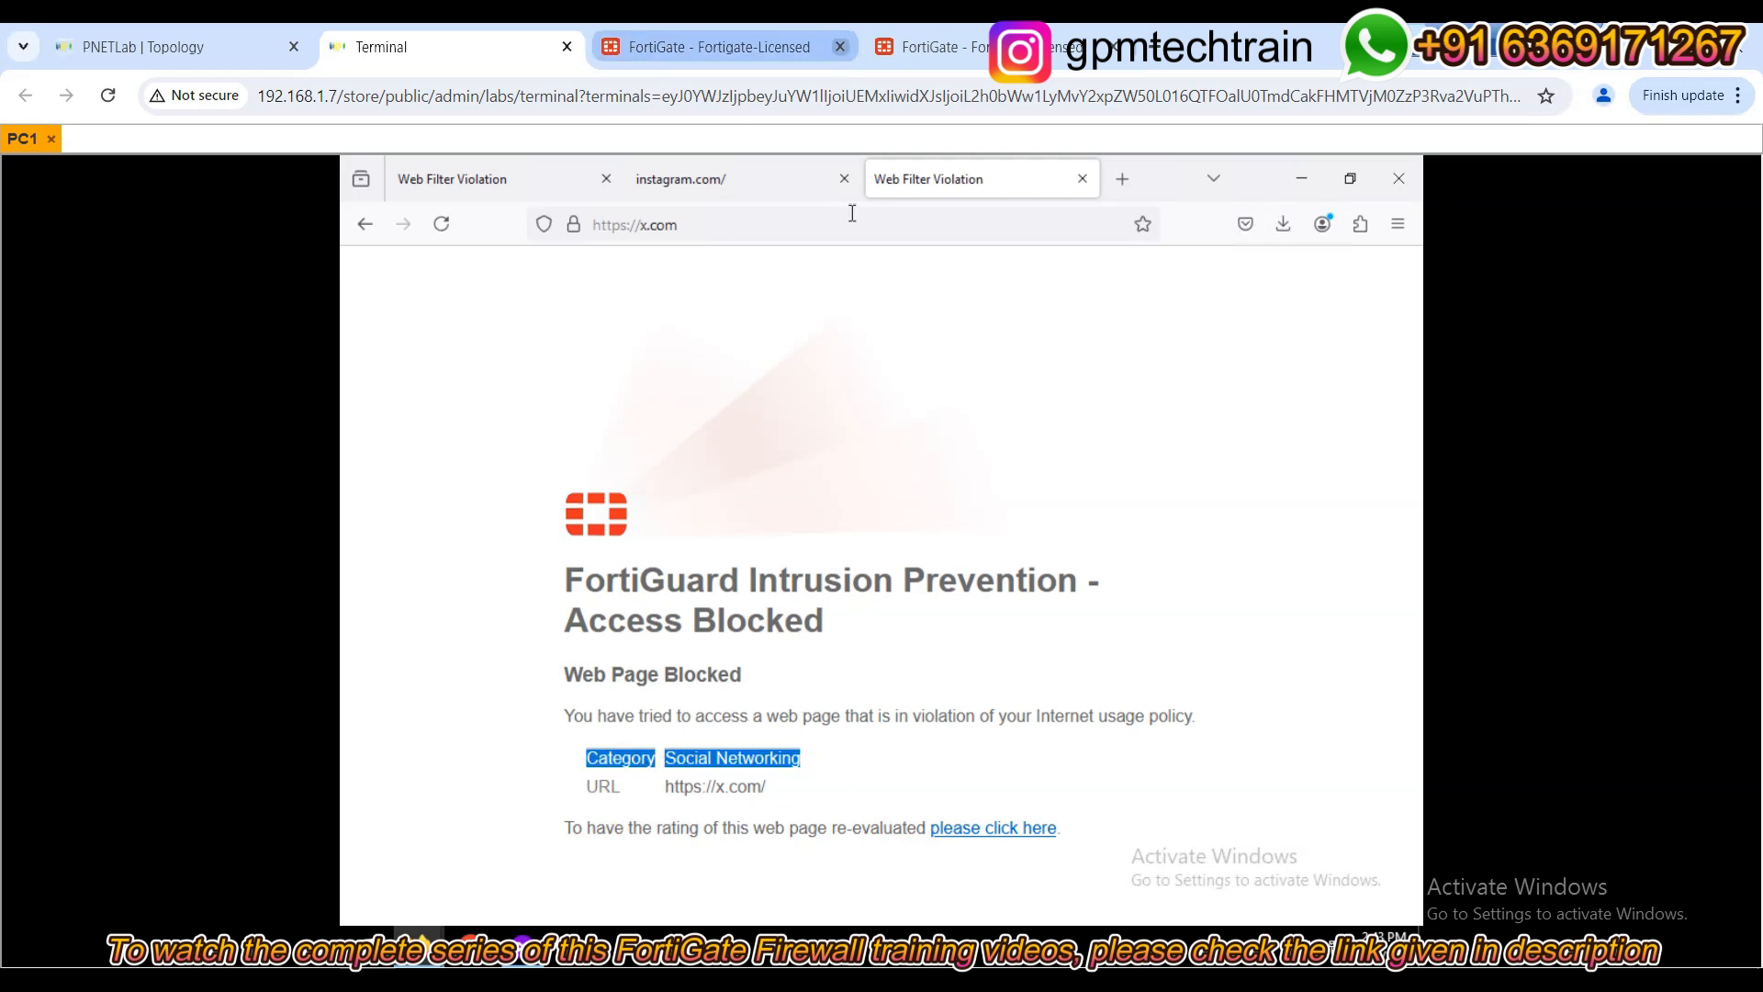
left_click(725, 189)
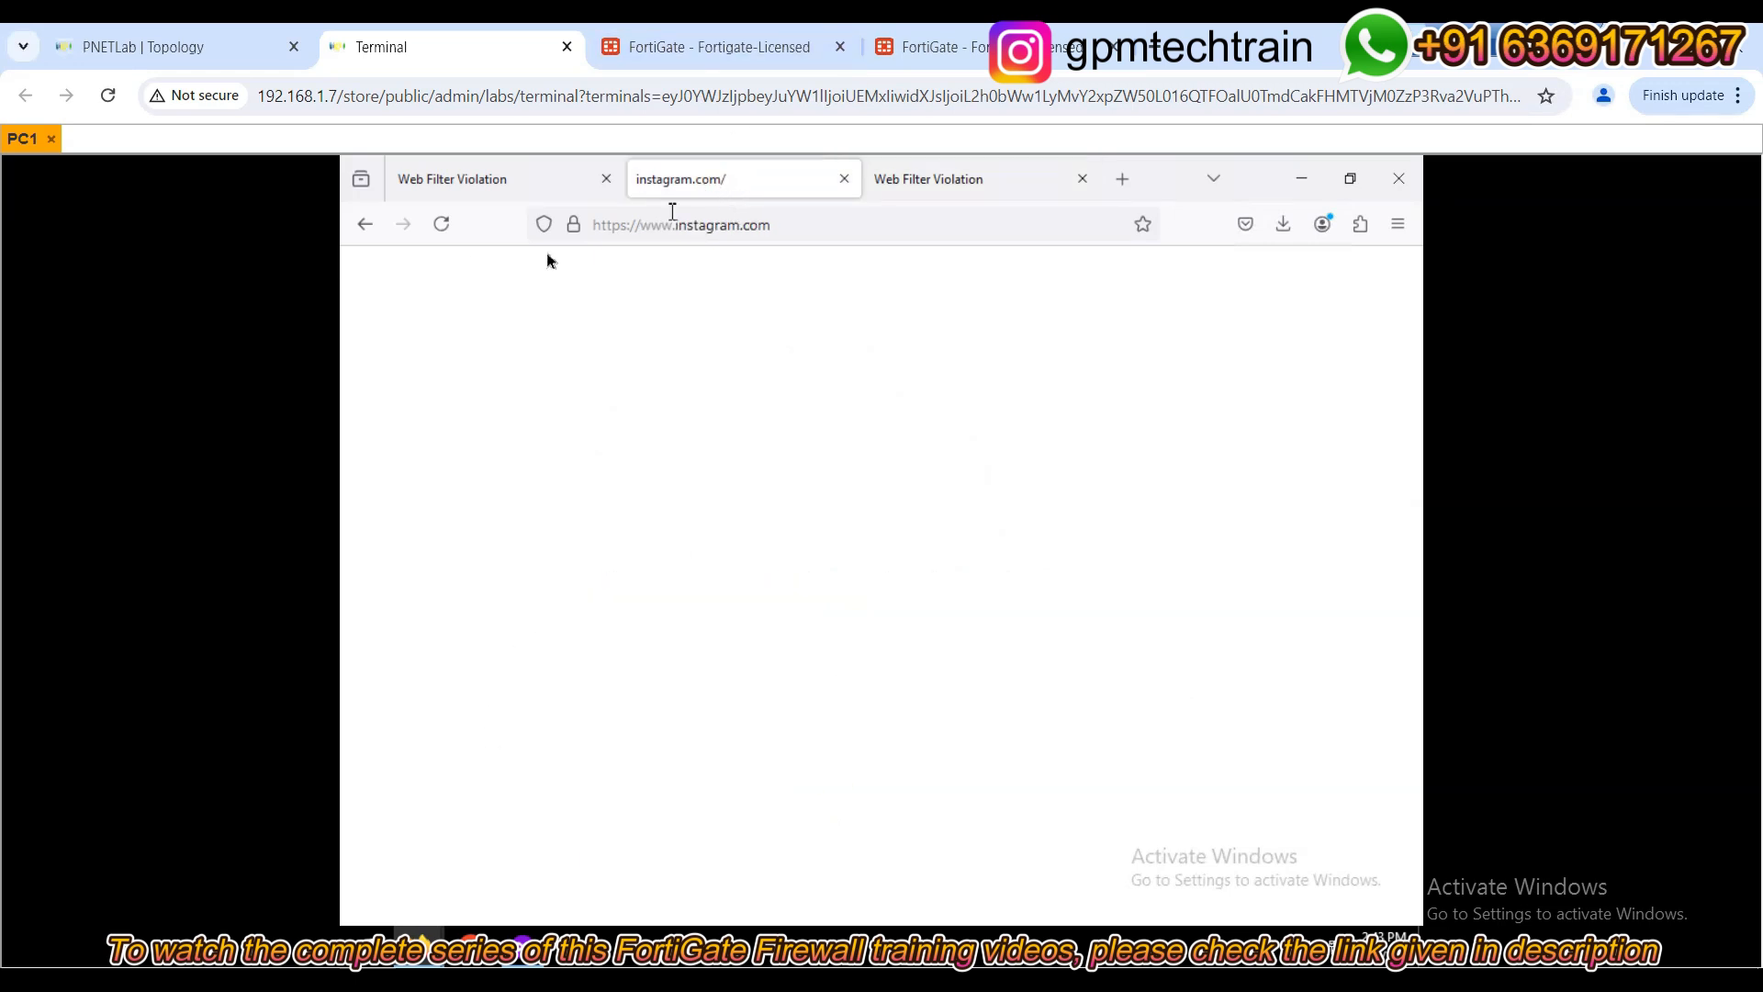
left_click(439, 224)
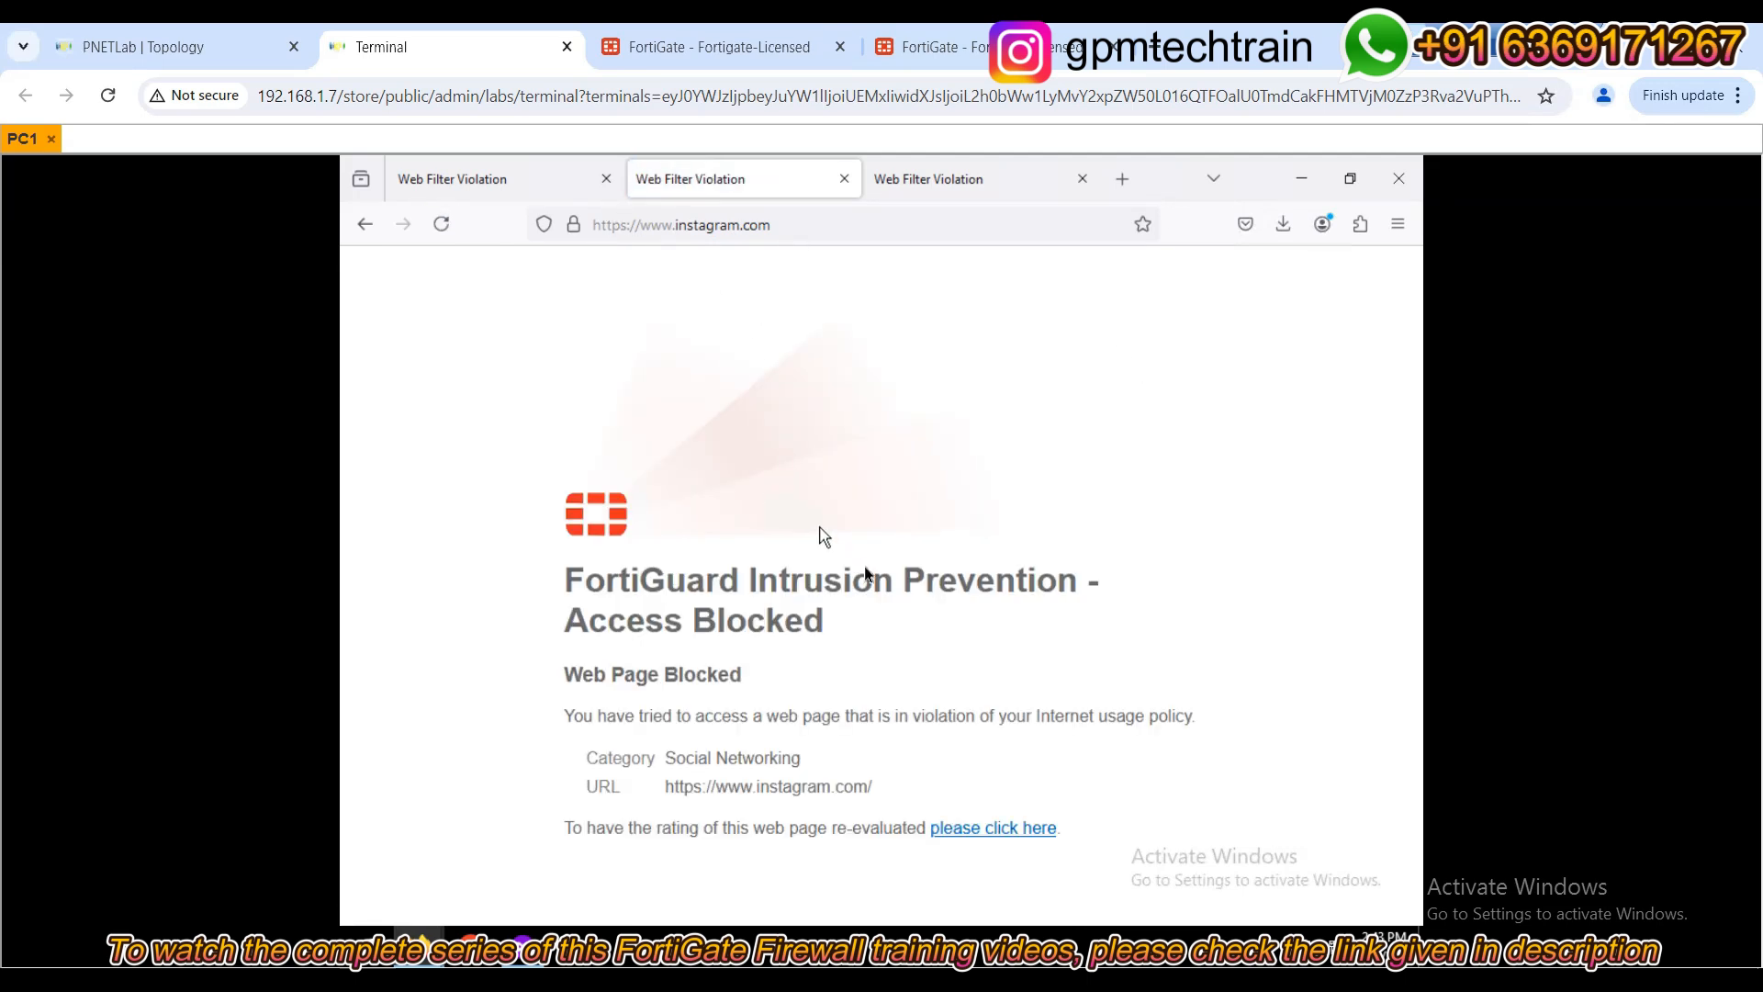
left_click(767, 57)
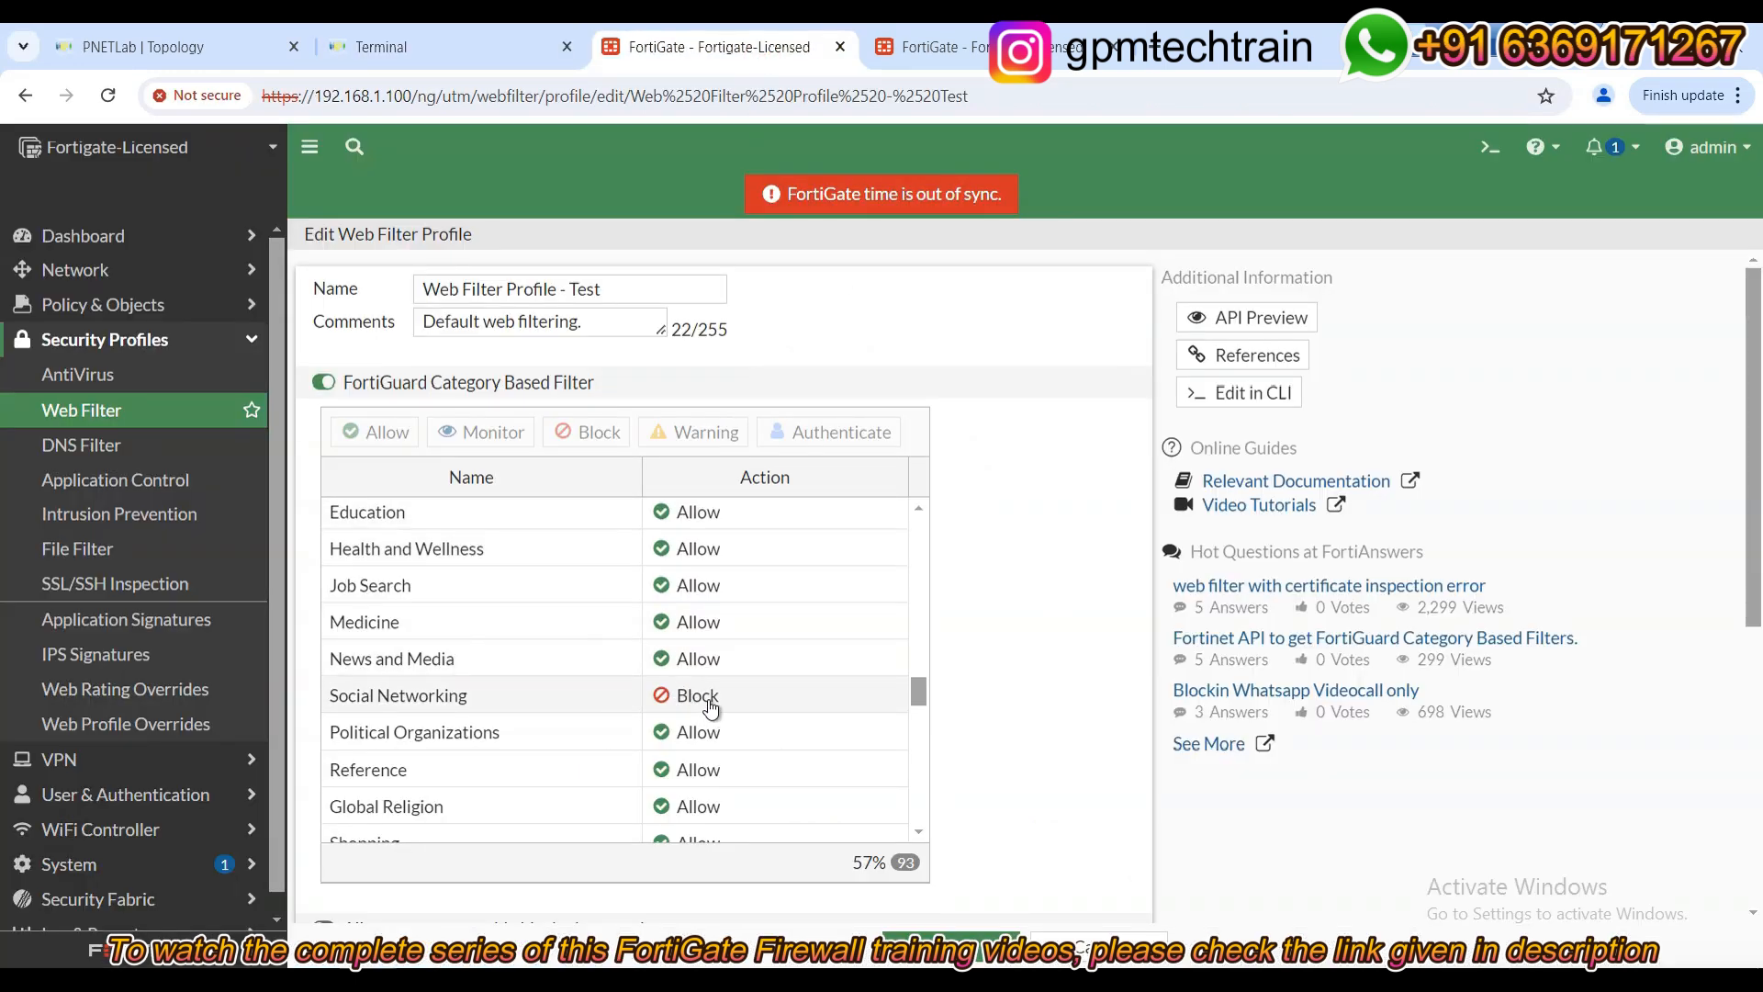
In the second FortiGate tab, open Log & Report's System Events summary showing 15 events.
left_click(983, 45)
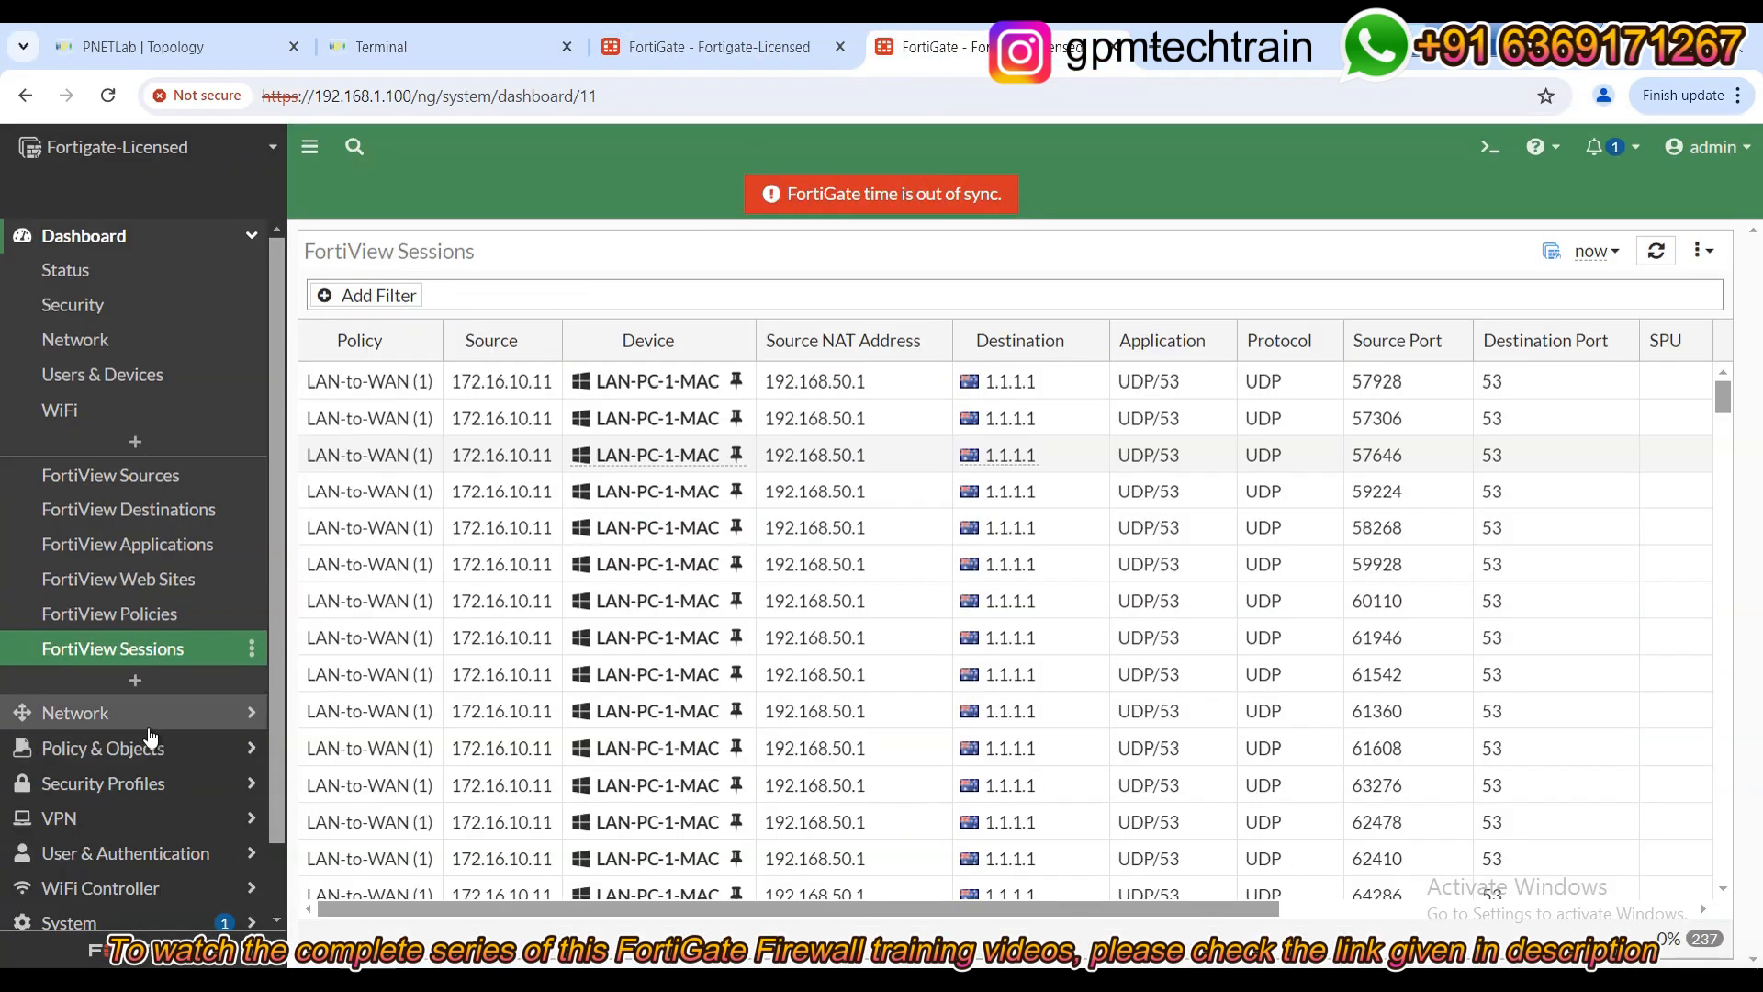
left_click(128, 914)
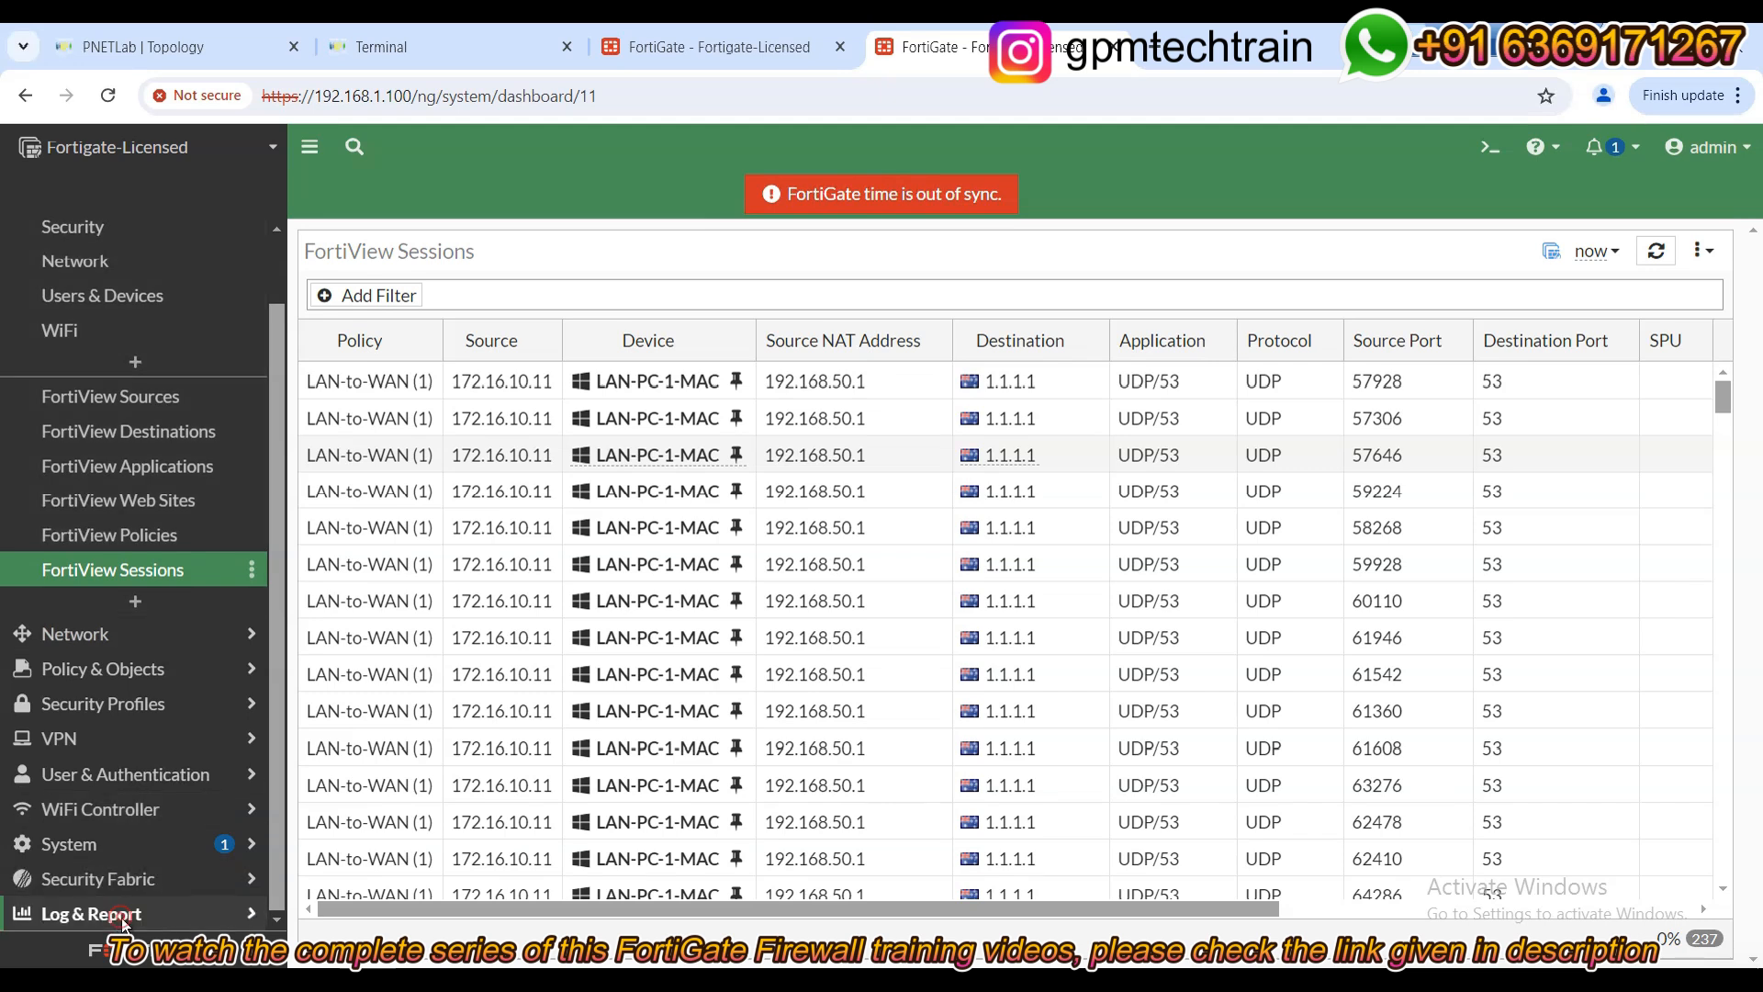
left_click(73, 699)
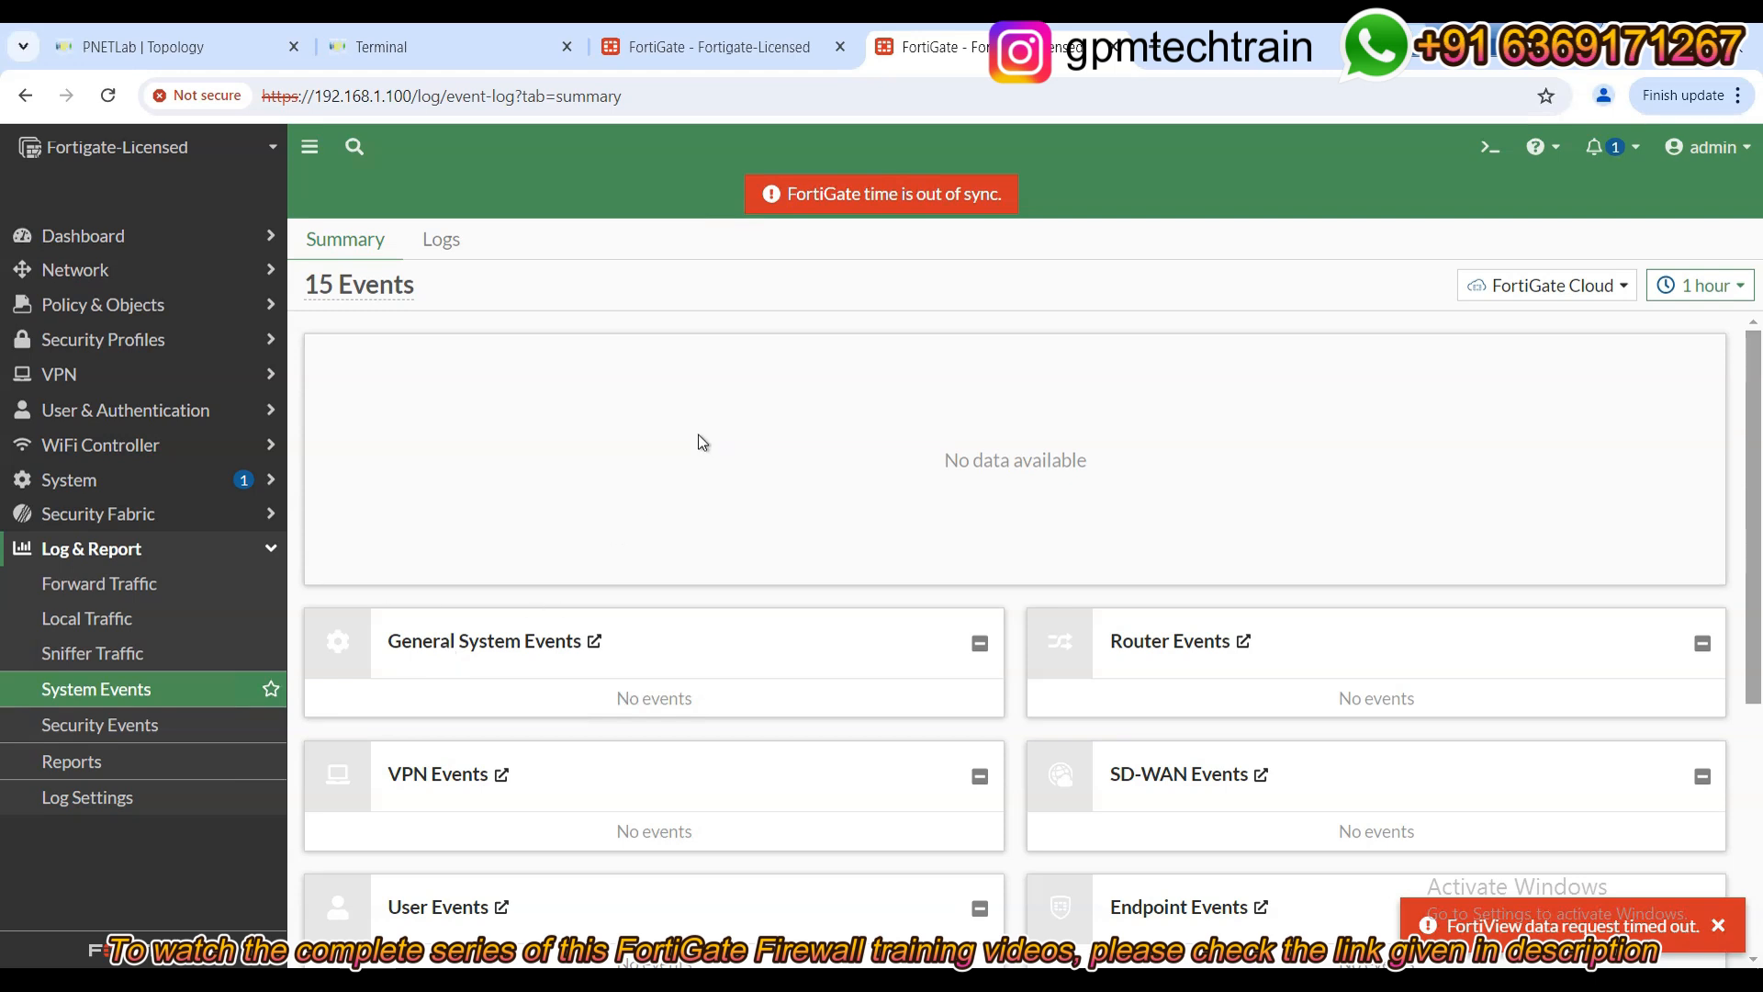
scroll(908, 442, "down", 5)
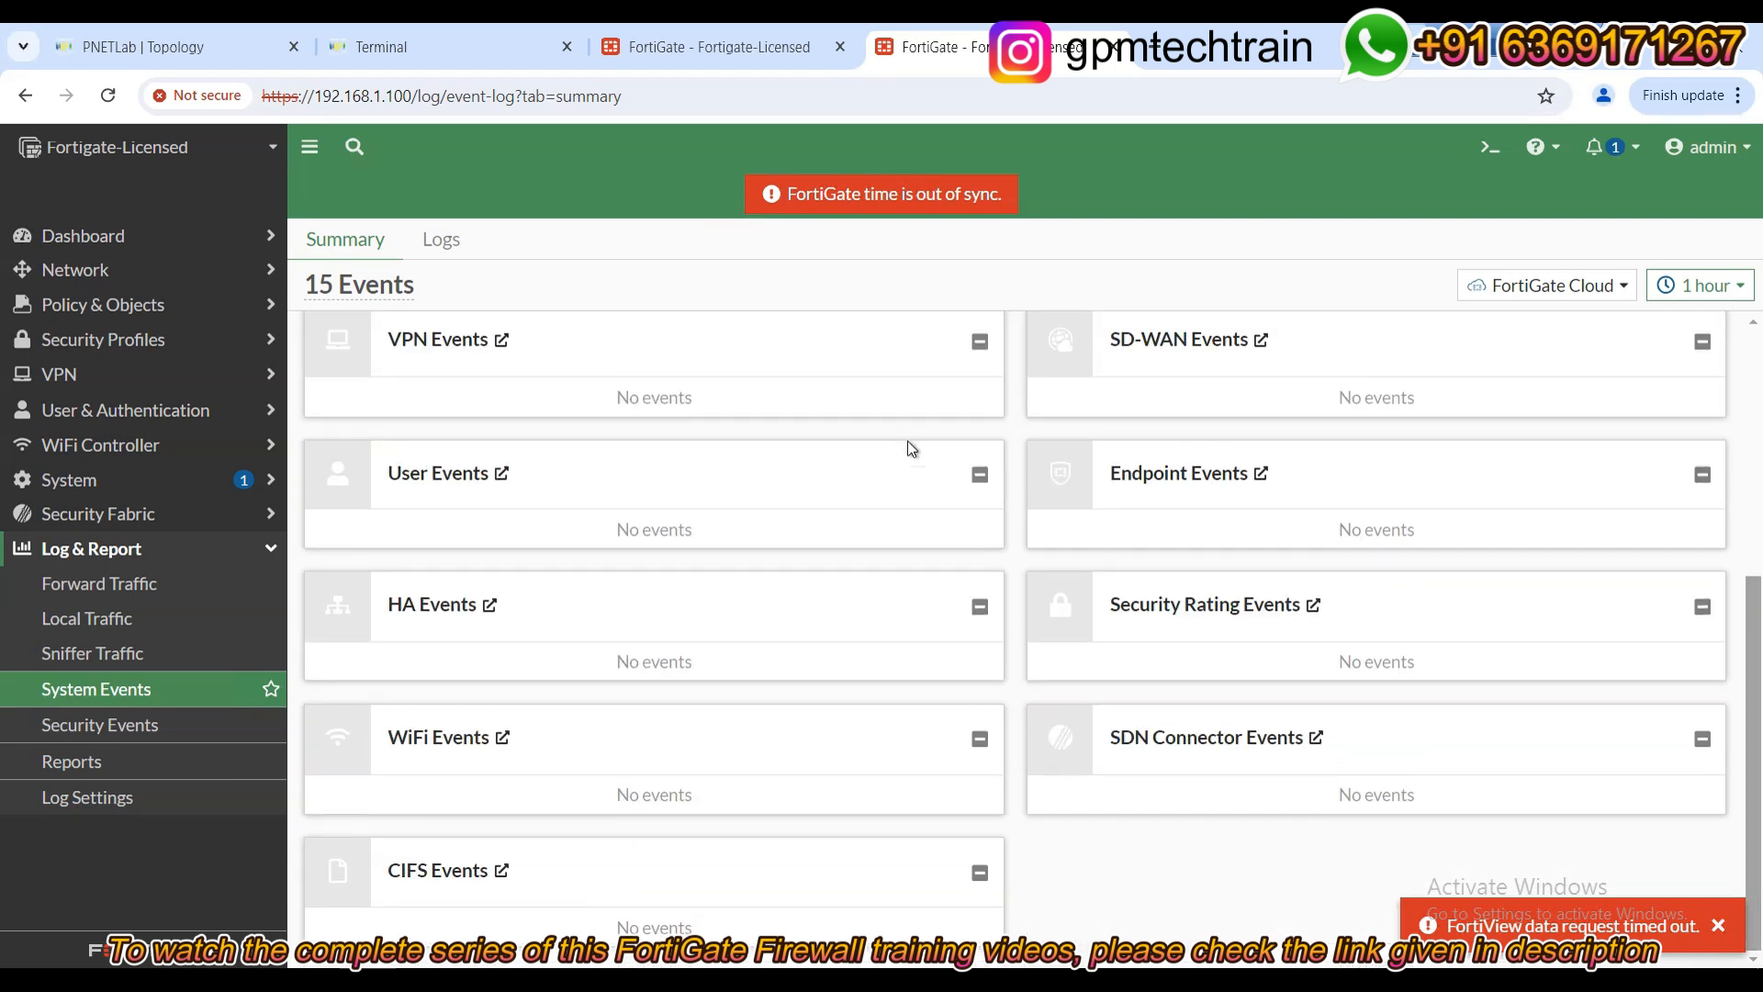
Open the Security Events logs, remove the Date/Time filter, and switch the log type to Web Filter.
left_click(72, 732)
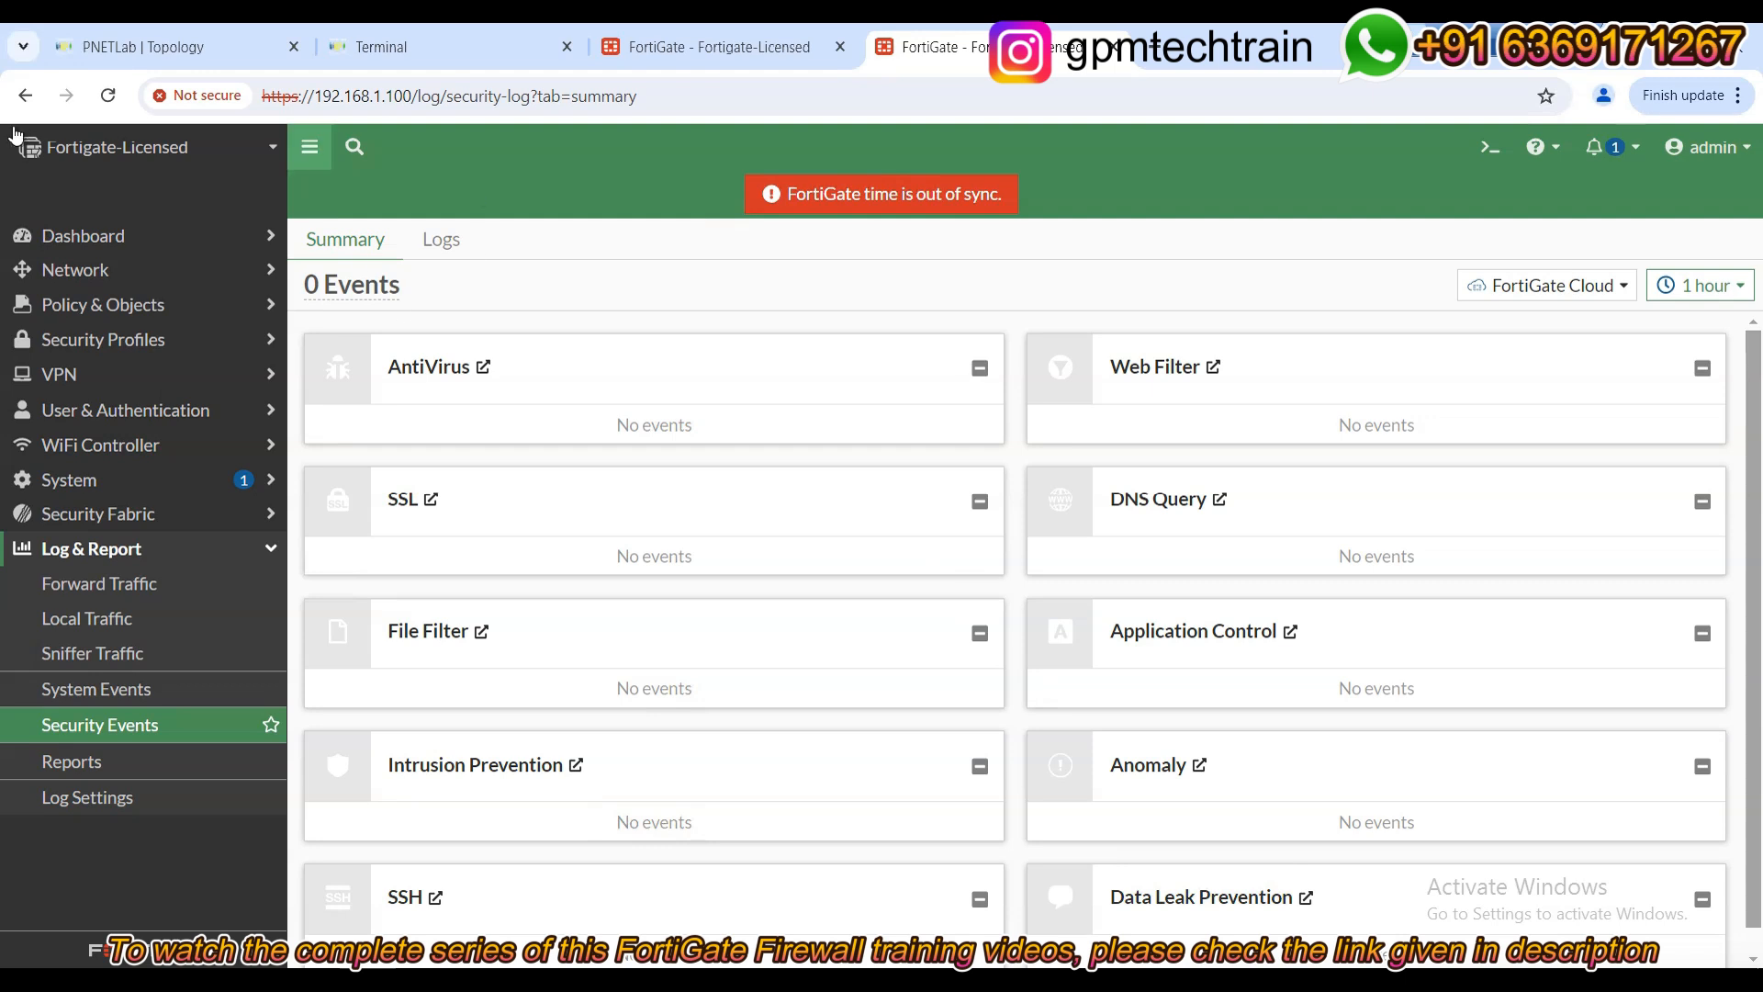
left_click(108, 96)
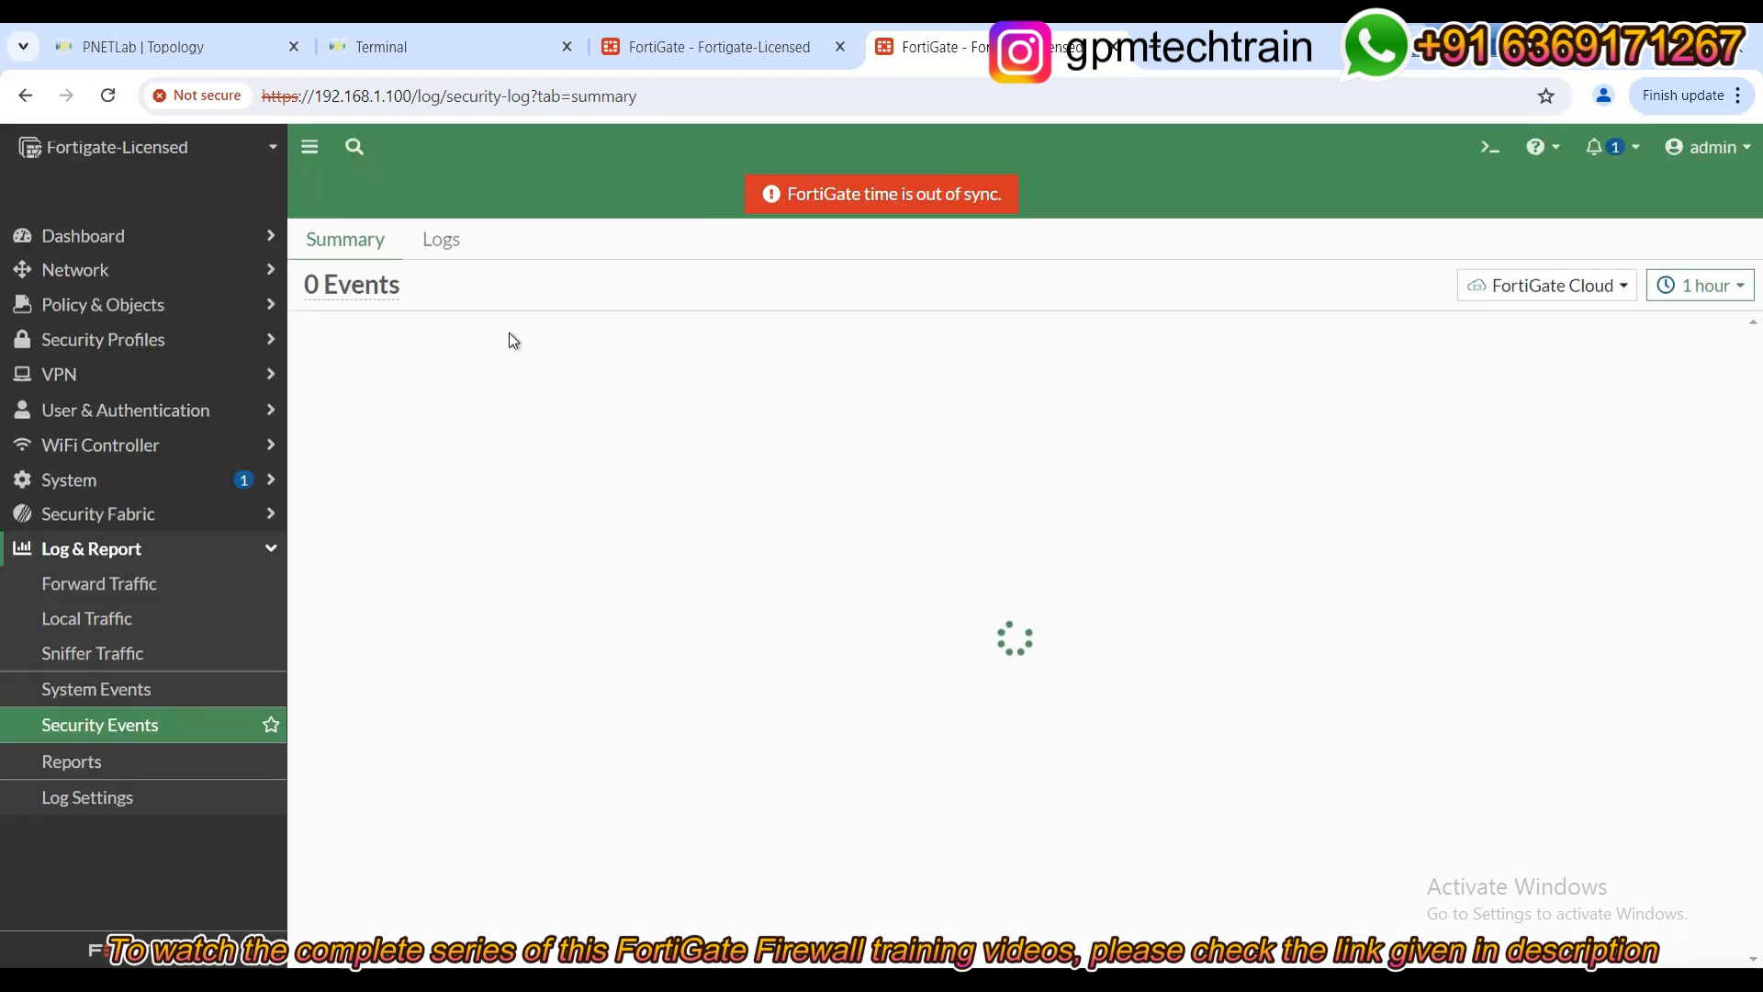
left_click(442, 243)
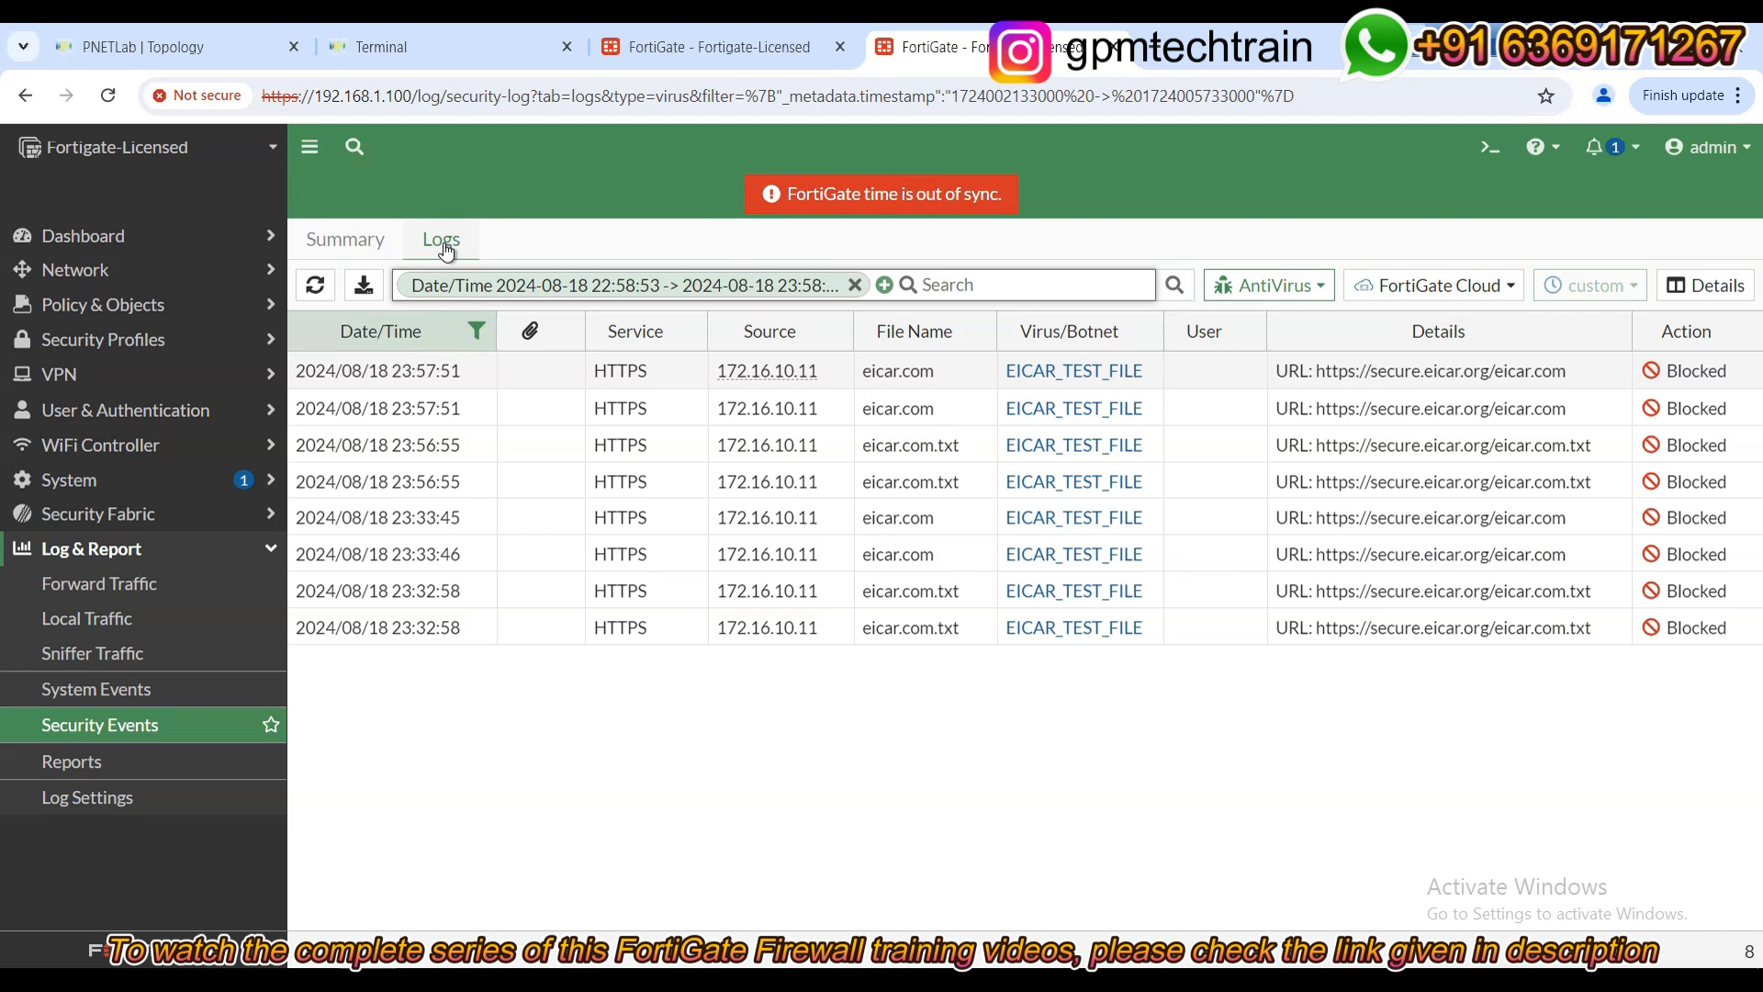
left_click(855, 285)
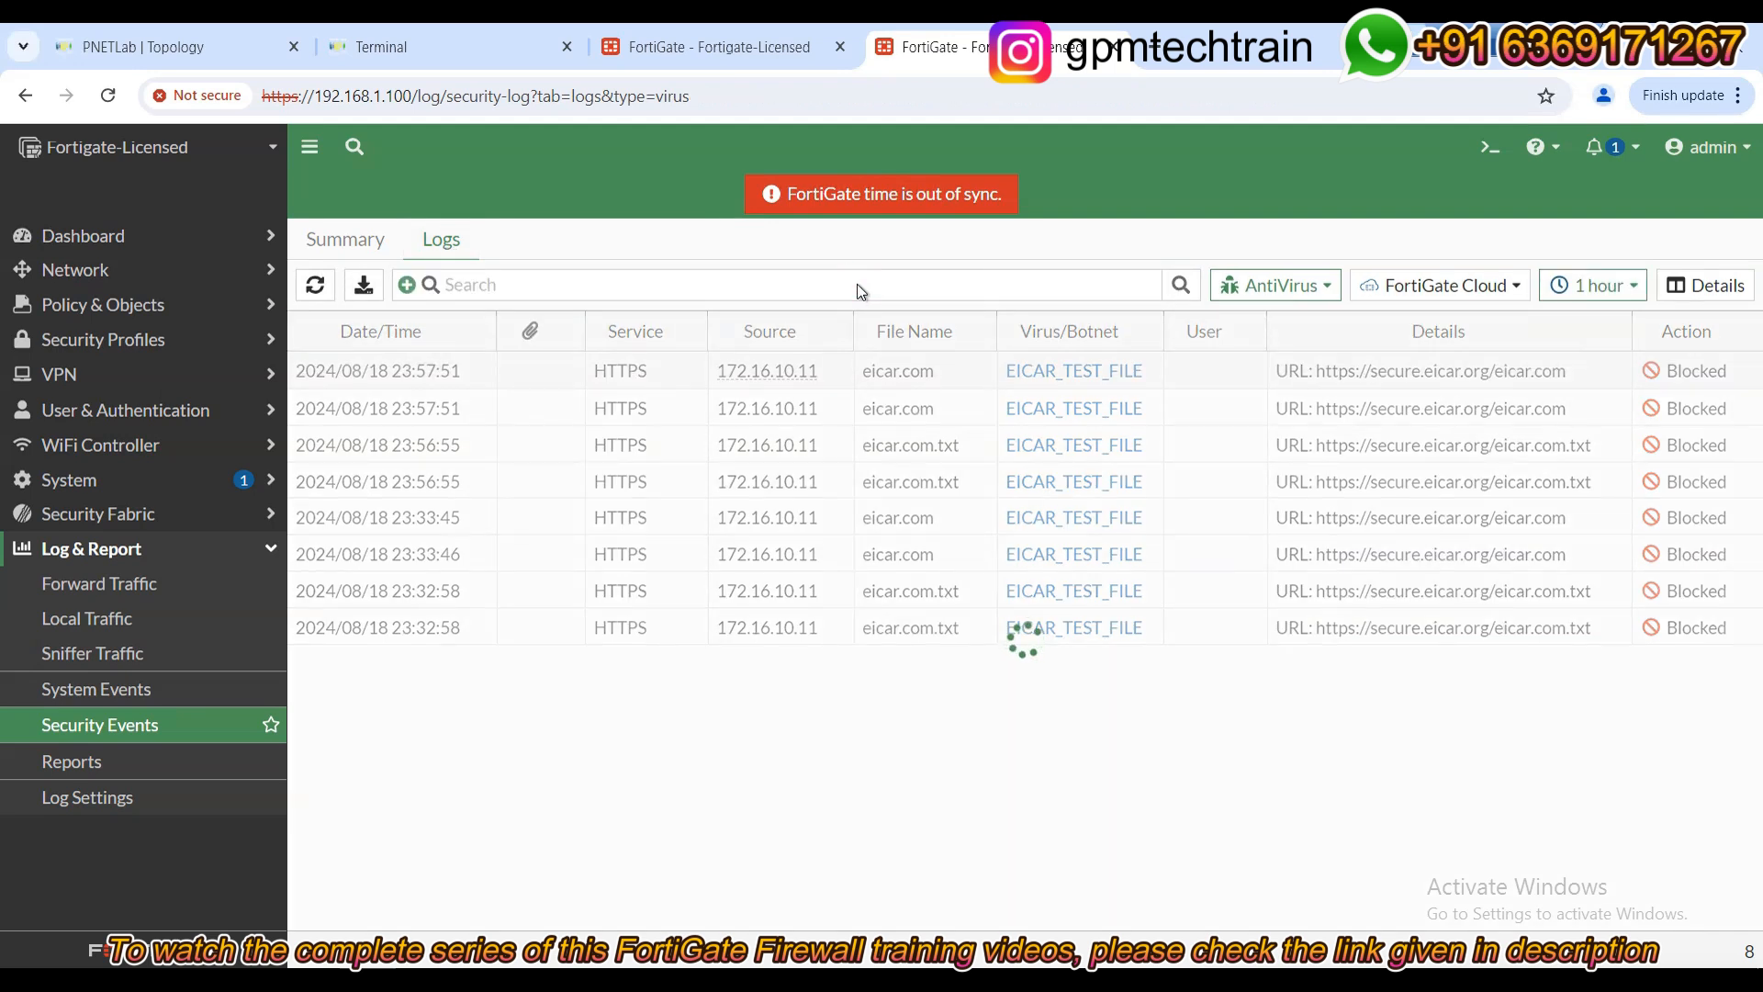
left_click(1286, 285)
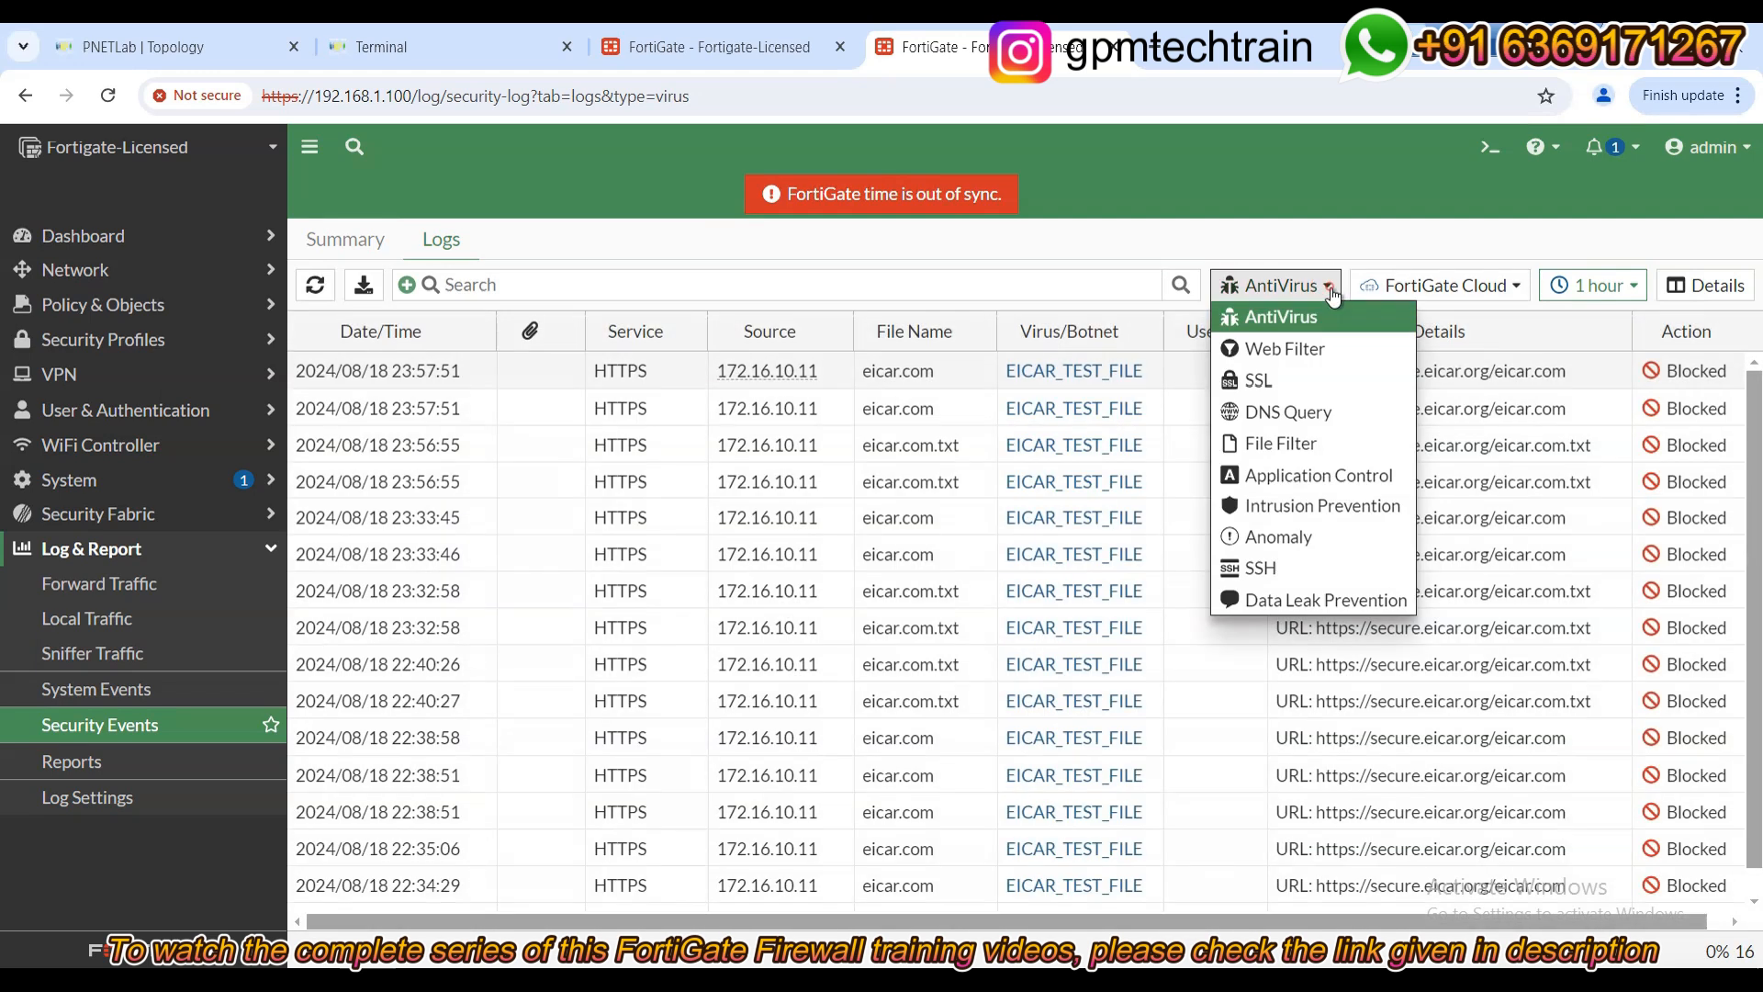
left_click(1310, 346)
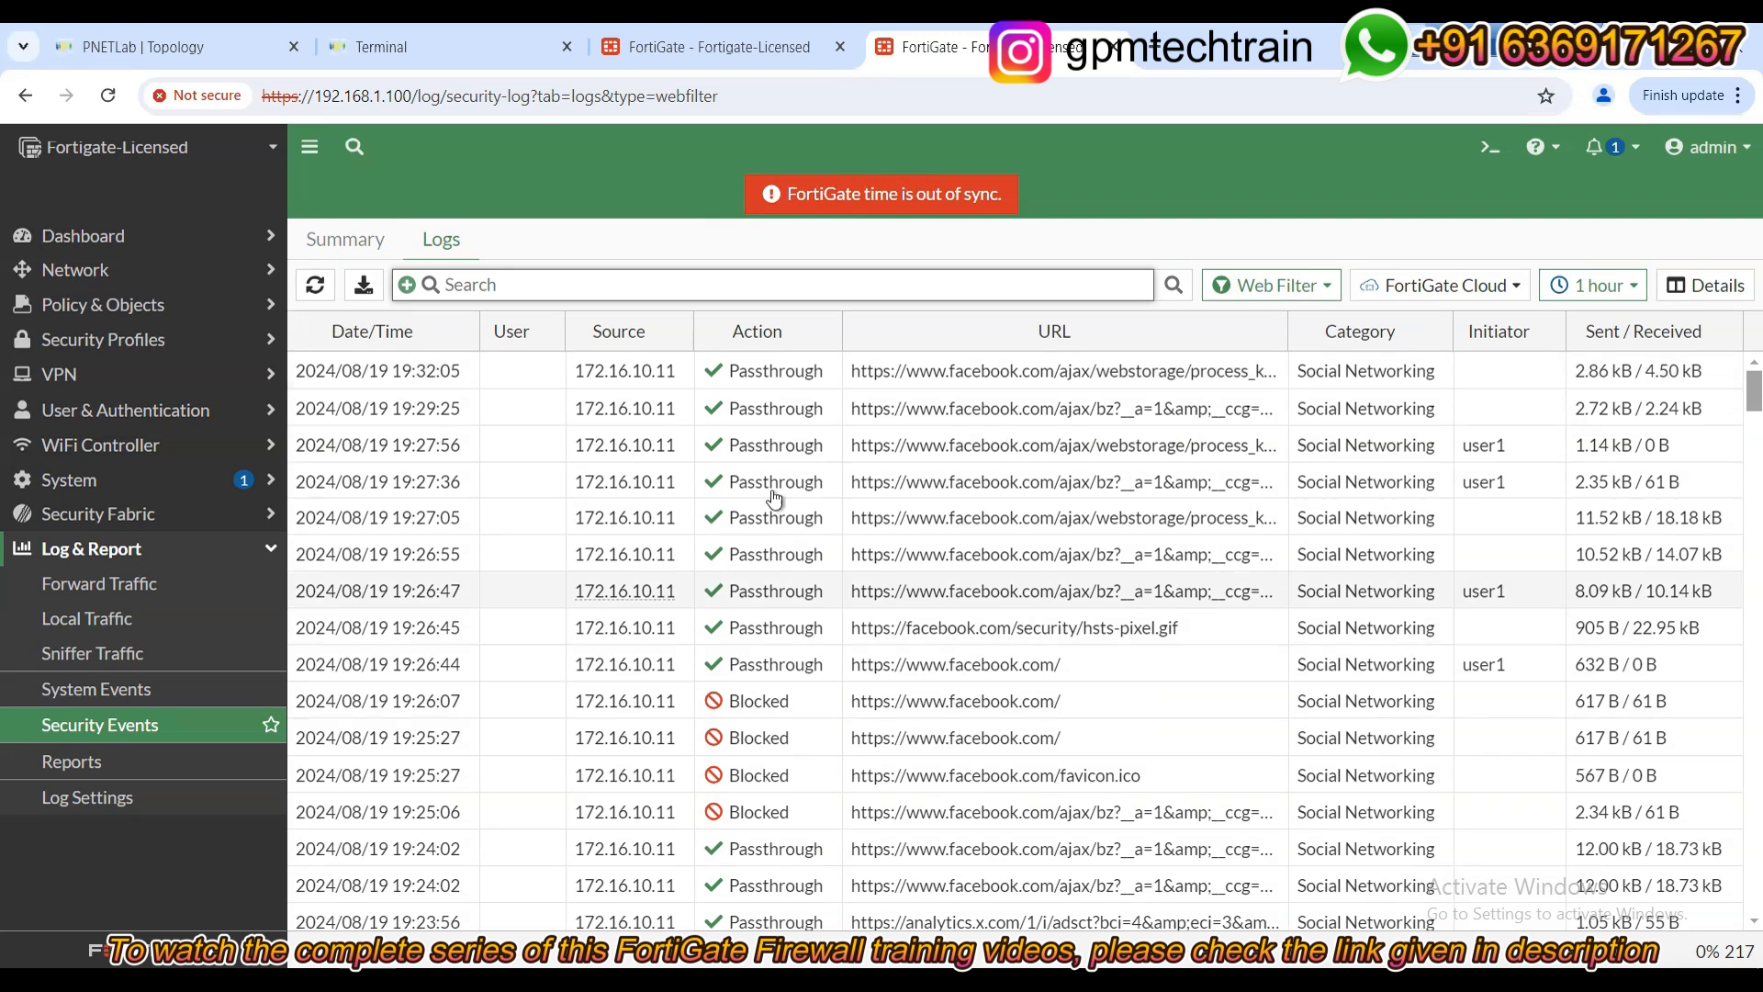
Refresh the Web Filter log and change its log source from FortiGate Cloud to Memory.
left_click(317, 290)
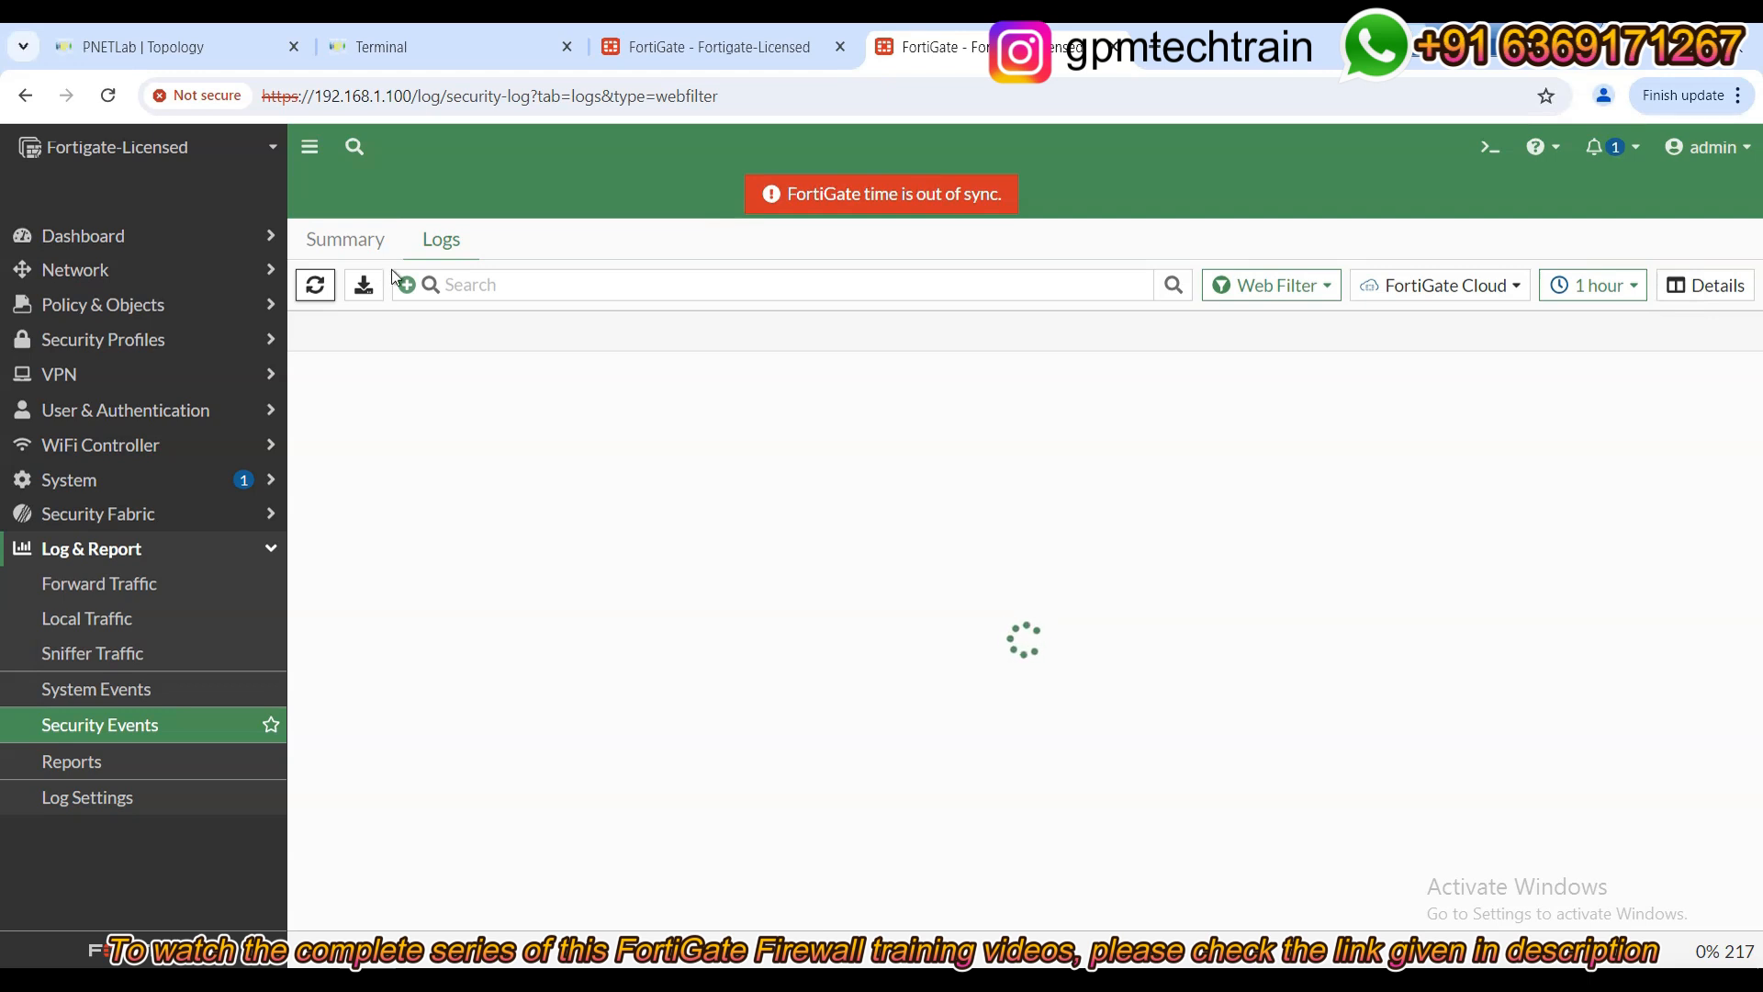
left_click(1445, 286)
left_click(1479, 240)
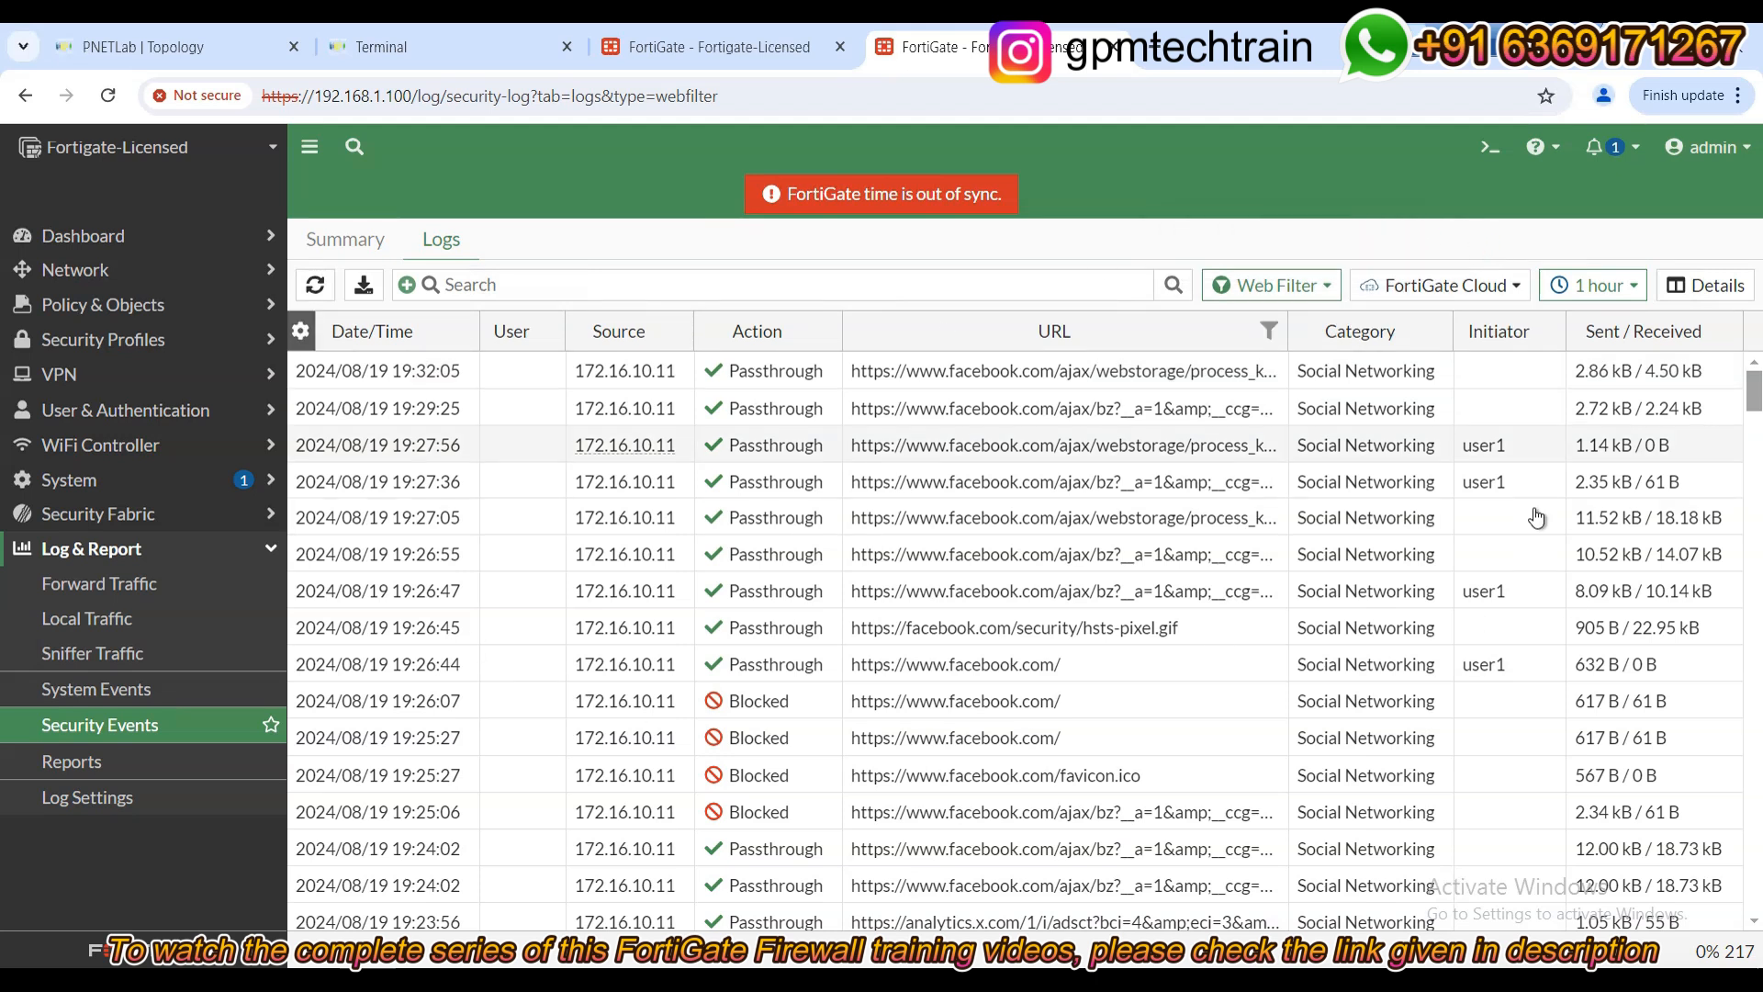
left_click(1449, 289)
left_click(1458, 318)
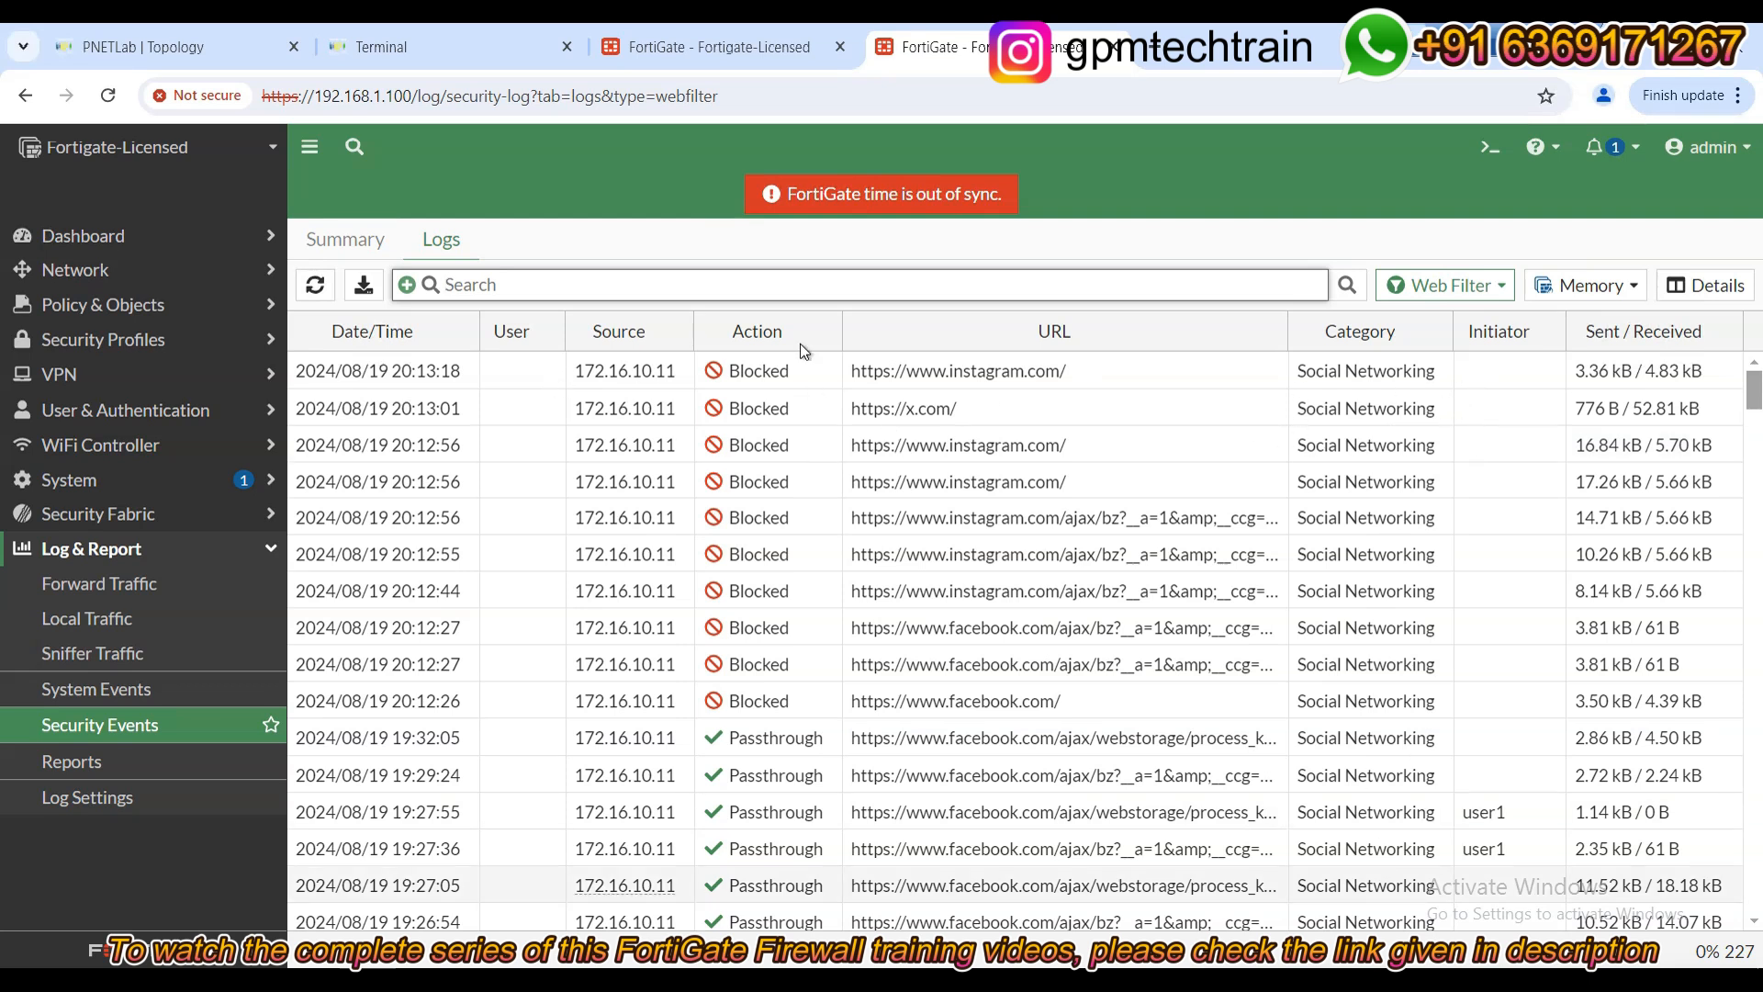
Change Social Networking from Block to Monitor in Web Filter Profile - Test and save it.
left_click(689, 57)
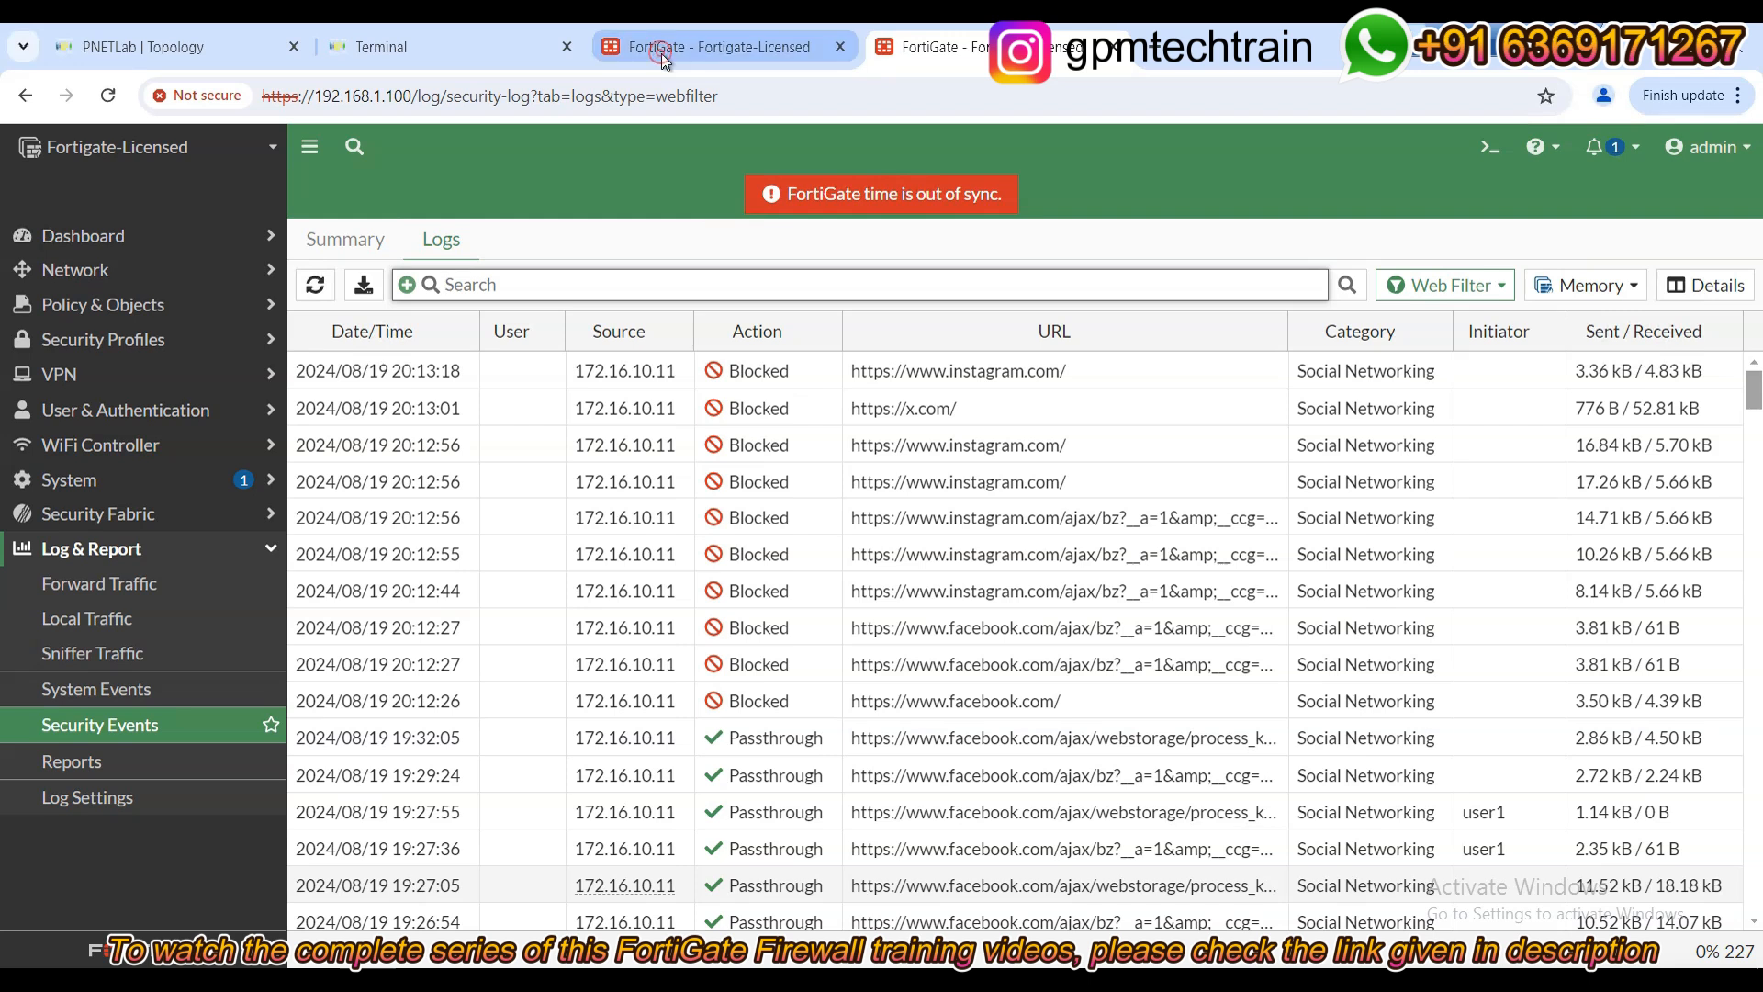
left_click(584, 693)
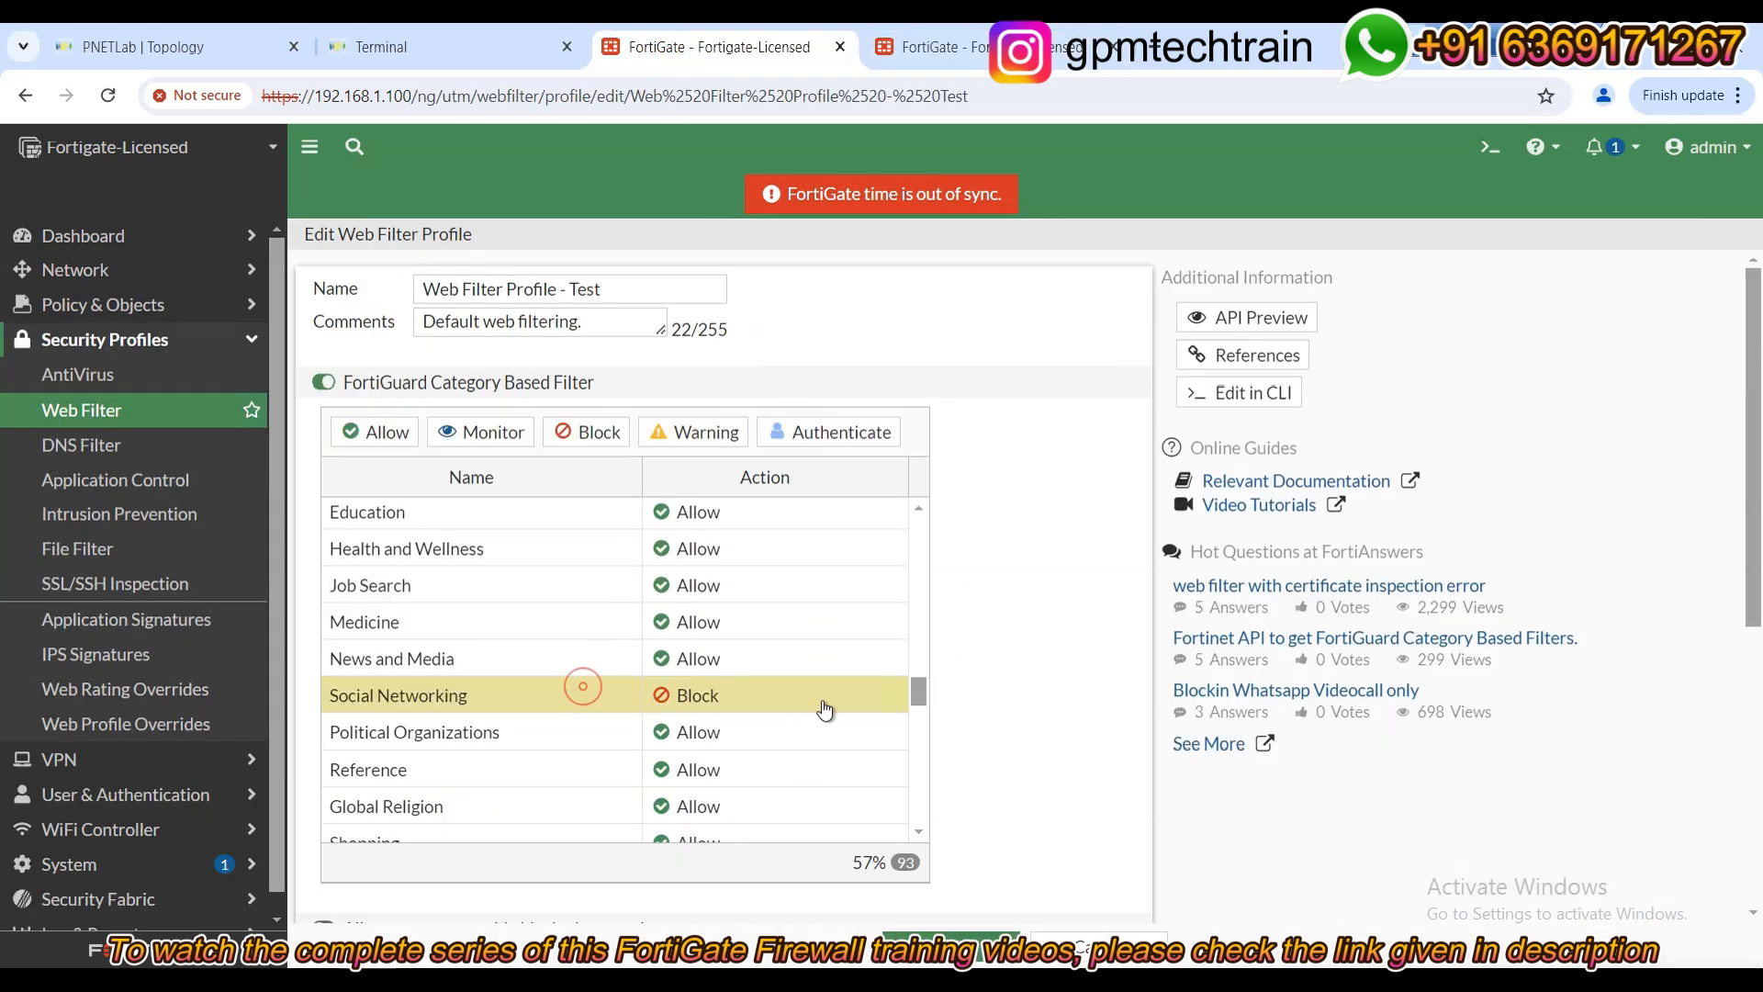
left_click(502, 444)
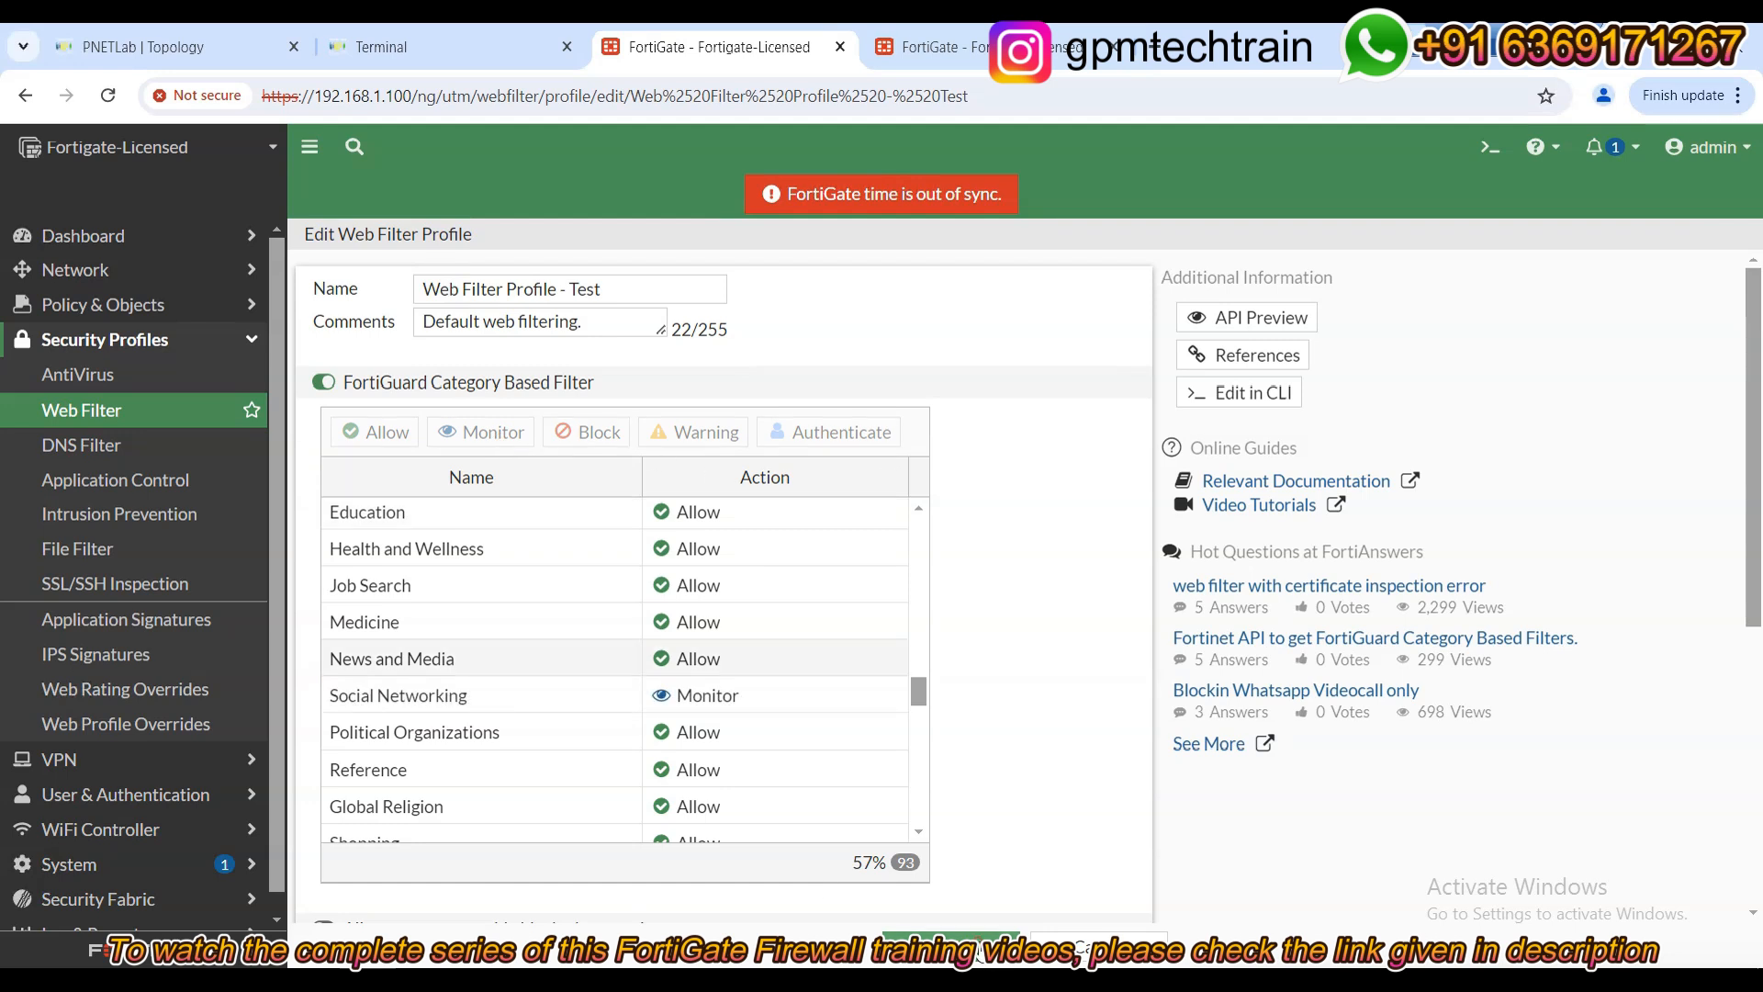
left_click(979, 946)
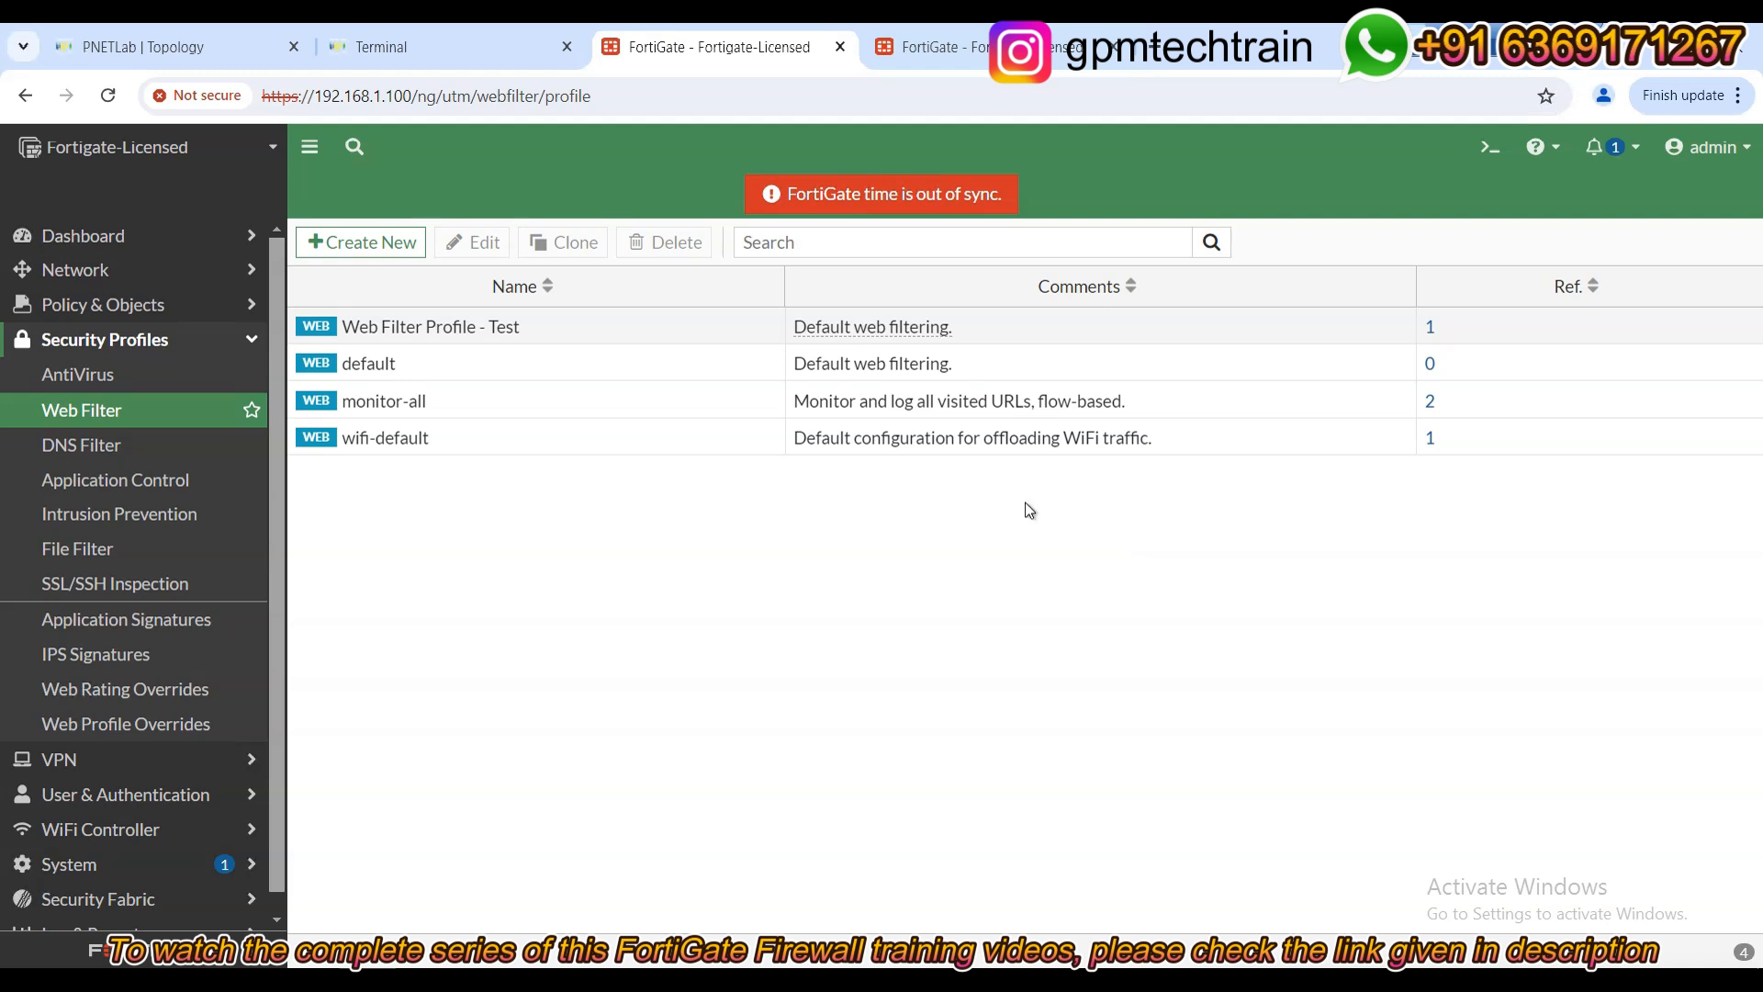
Reload the Facebook, Instagram and x.com tabs on PC1 and confirm each site now loads.
left_click(408, 46)
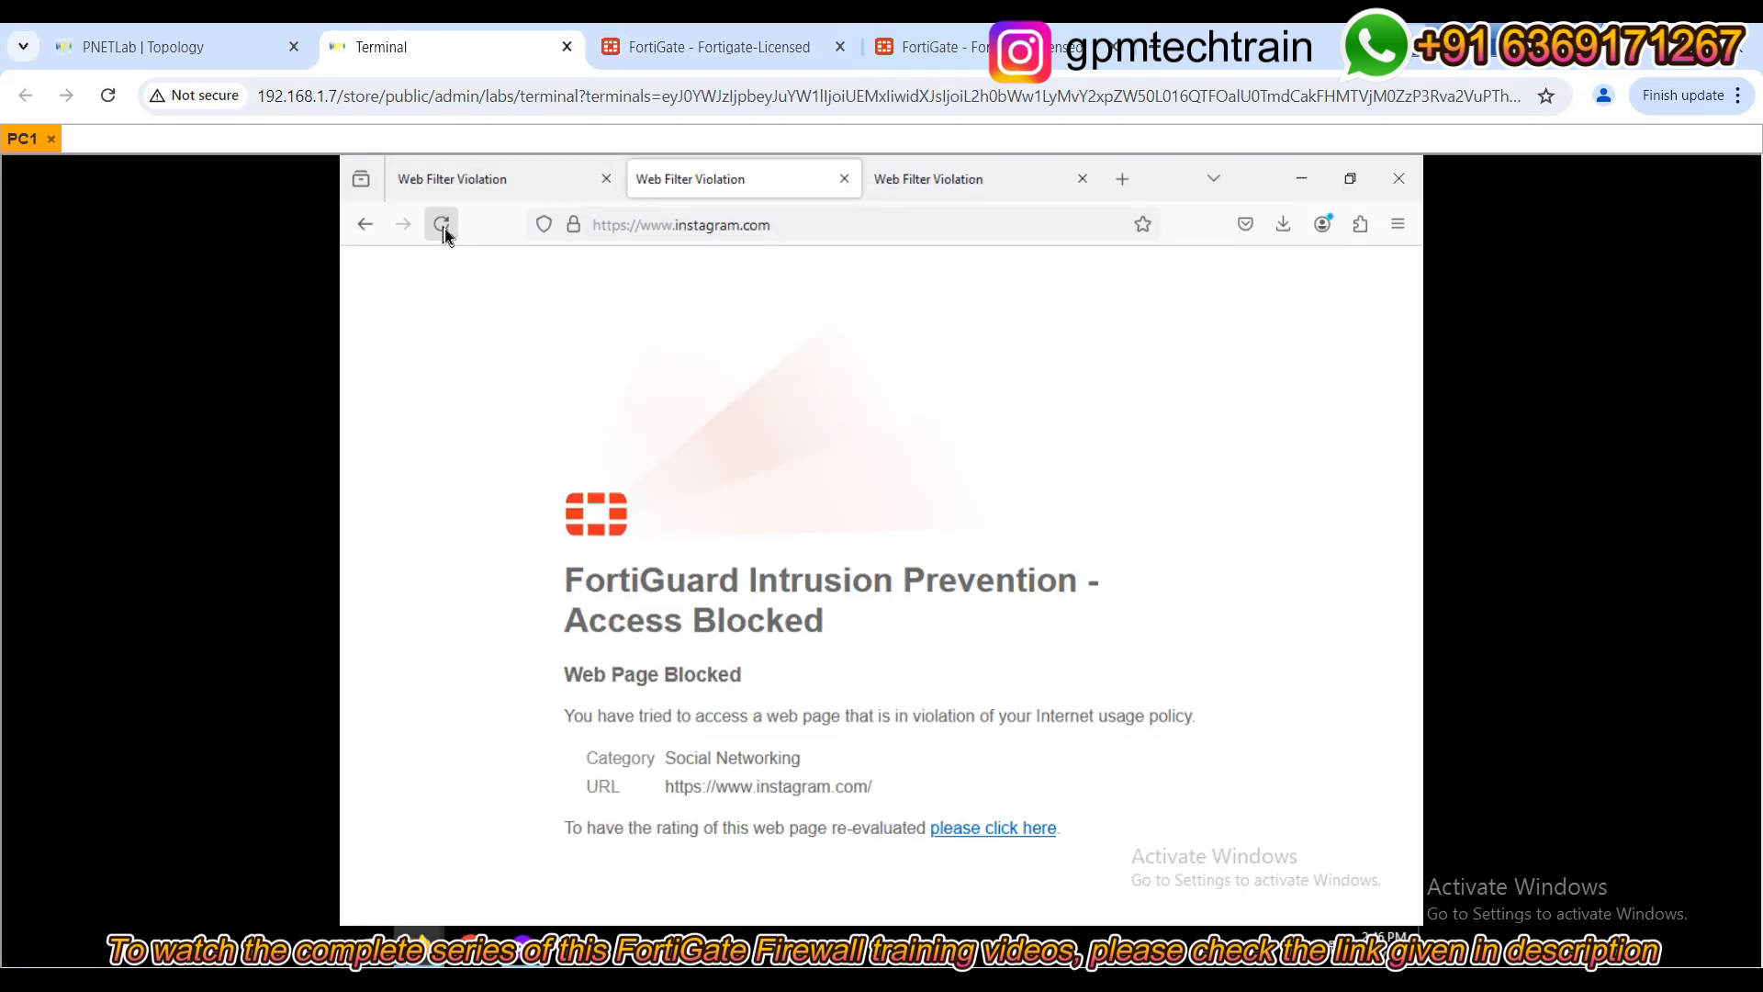
left_click(474, 175)
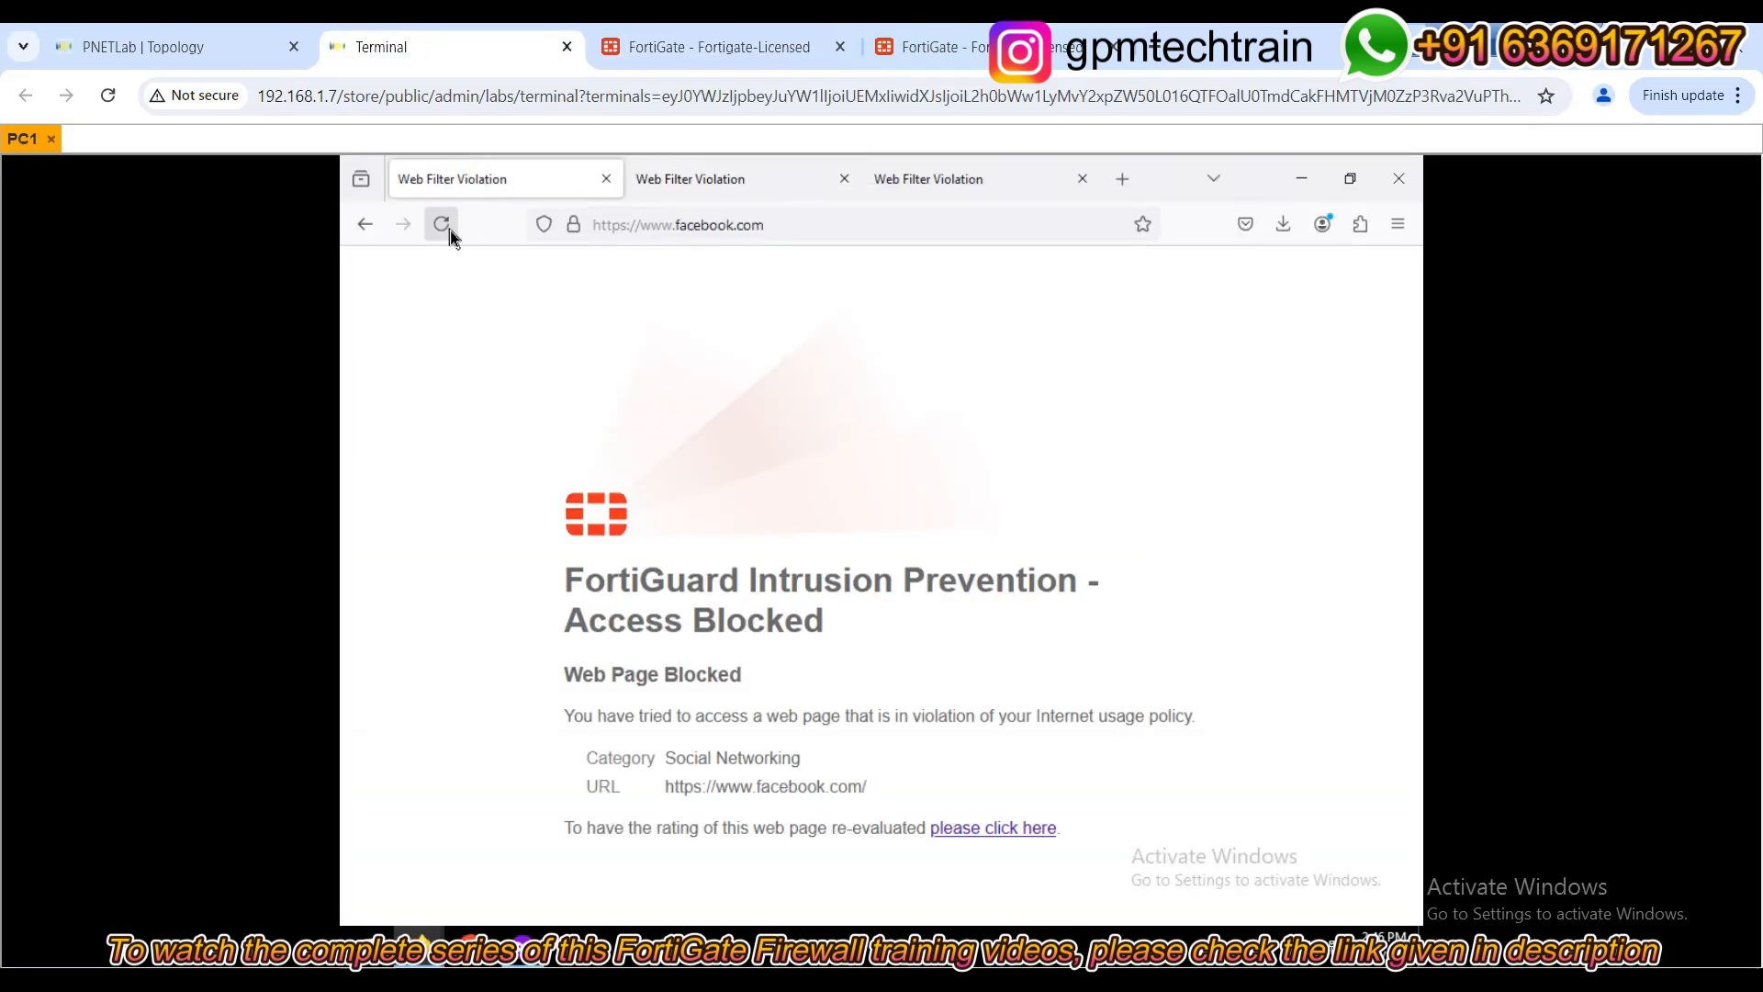
left_click(450, 231)
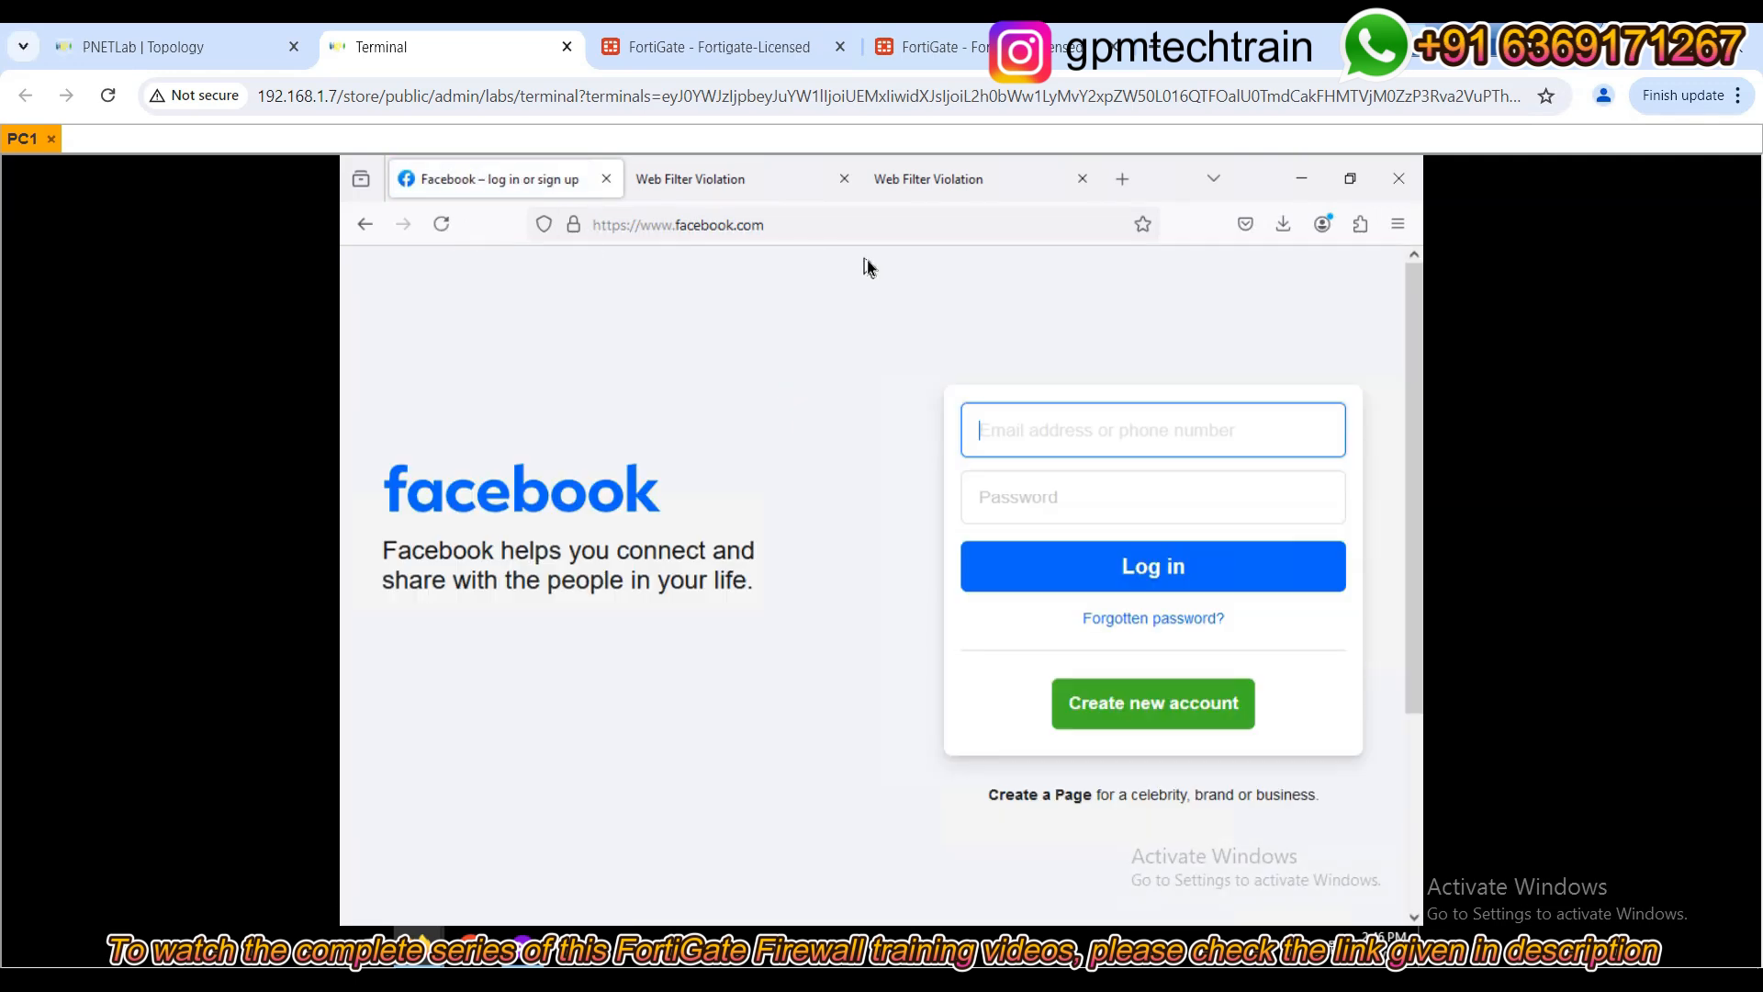
left_click(713, 188)
left_click(442, 225)
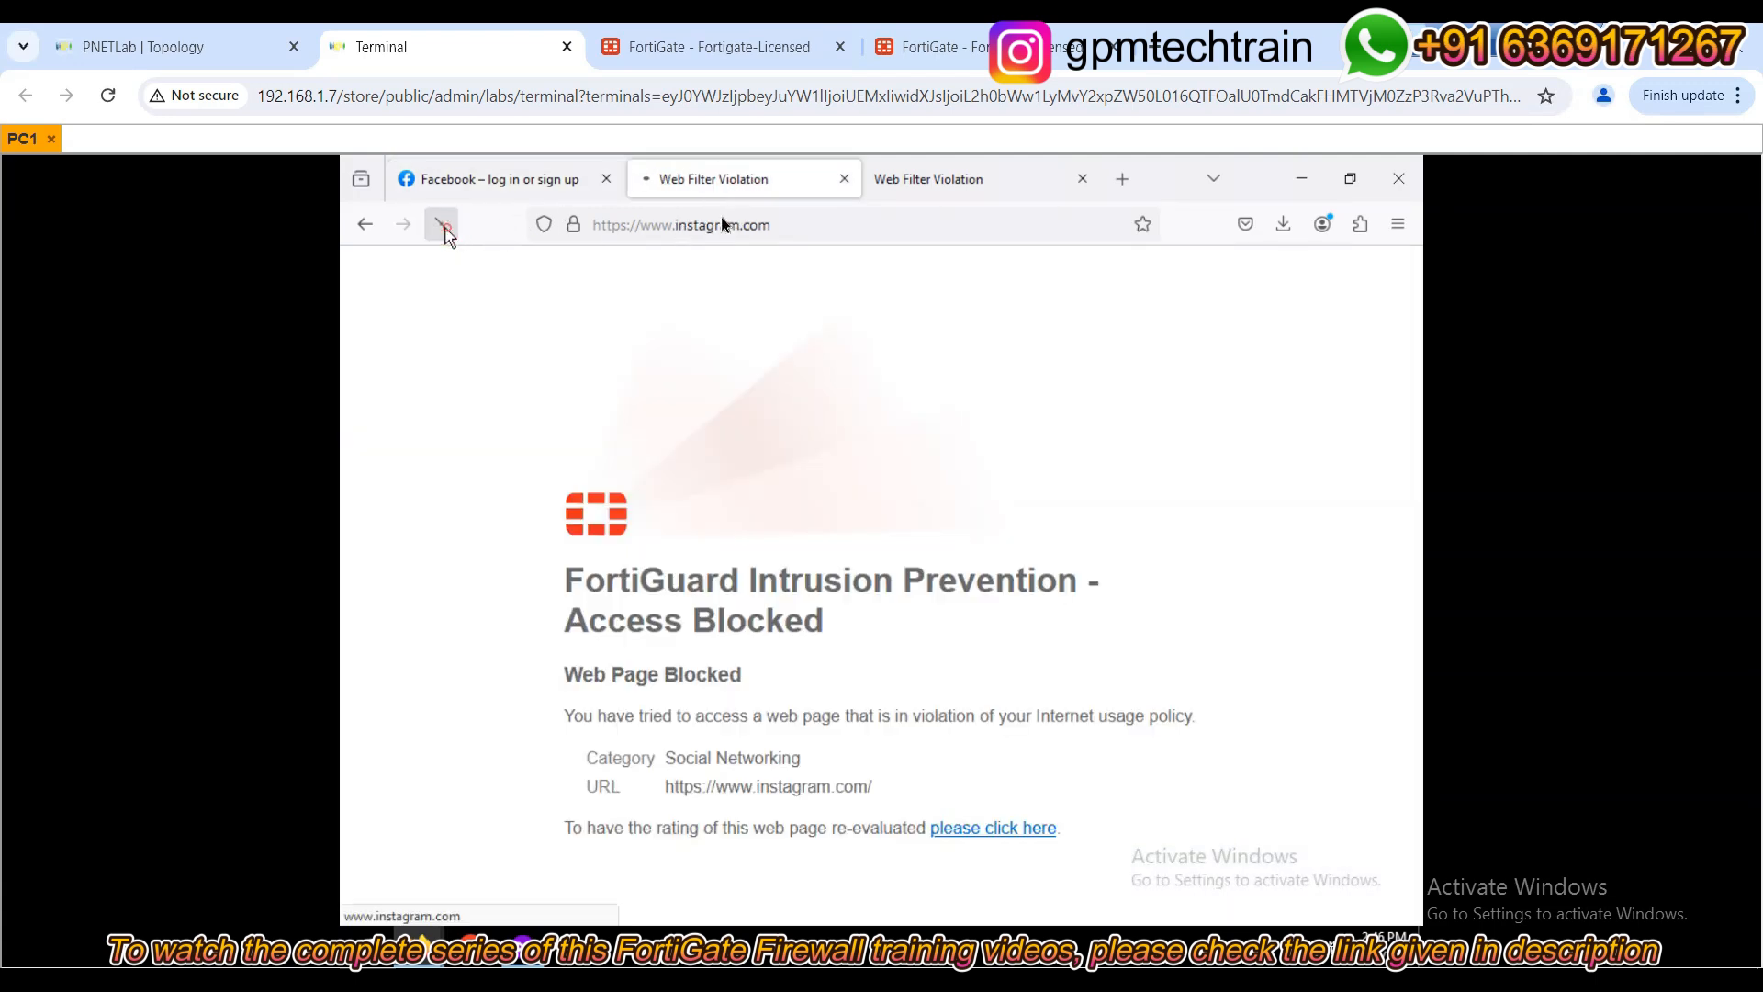
left_click(904, 178)
left_click(437, 225)
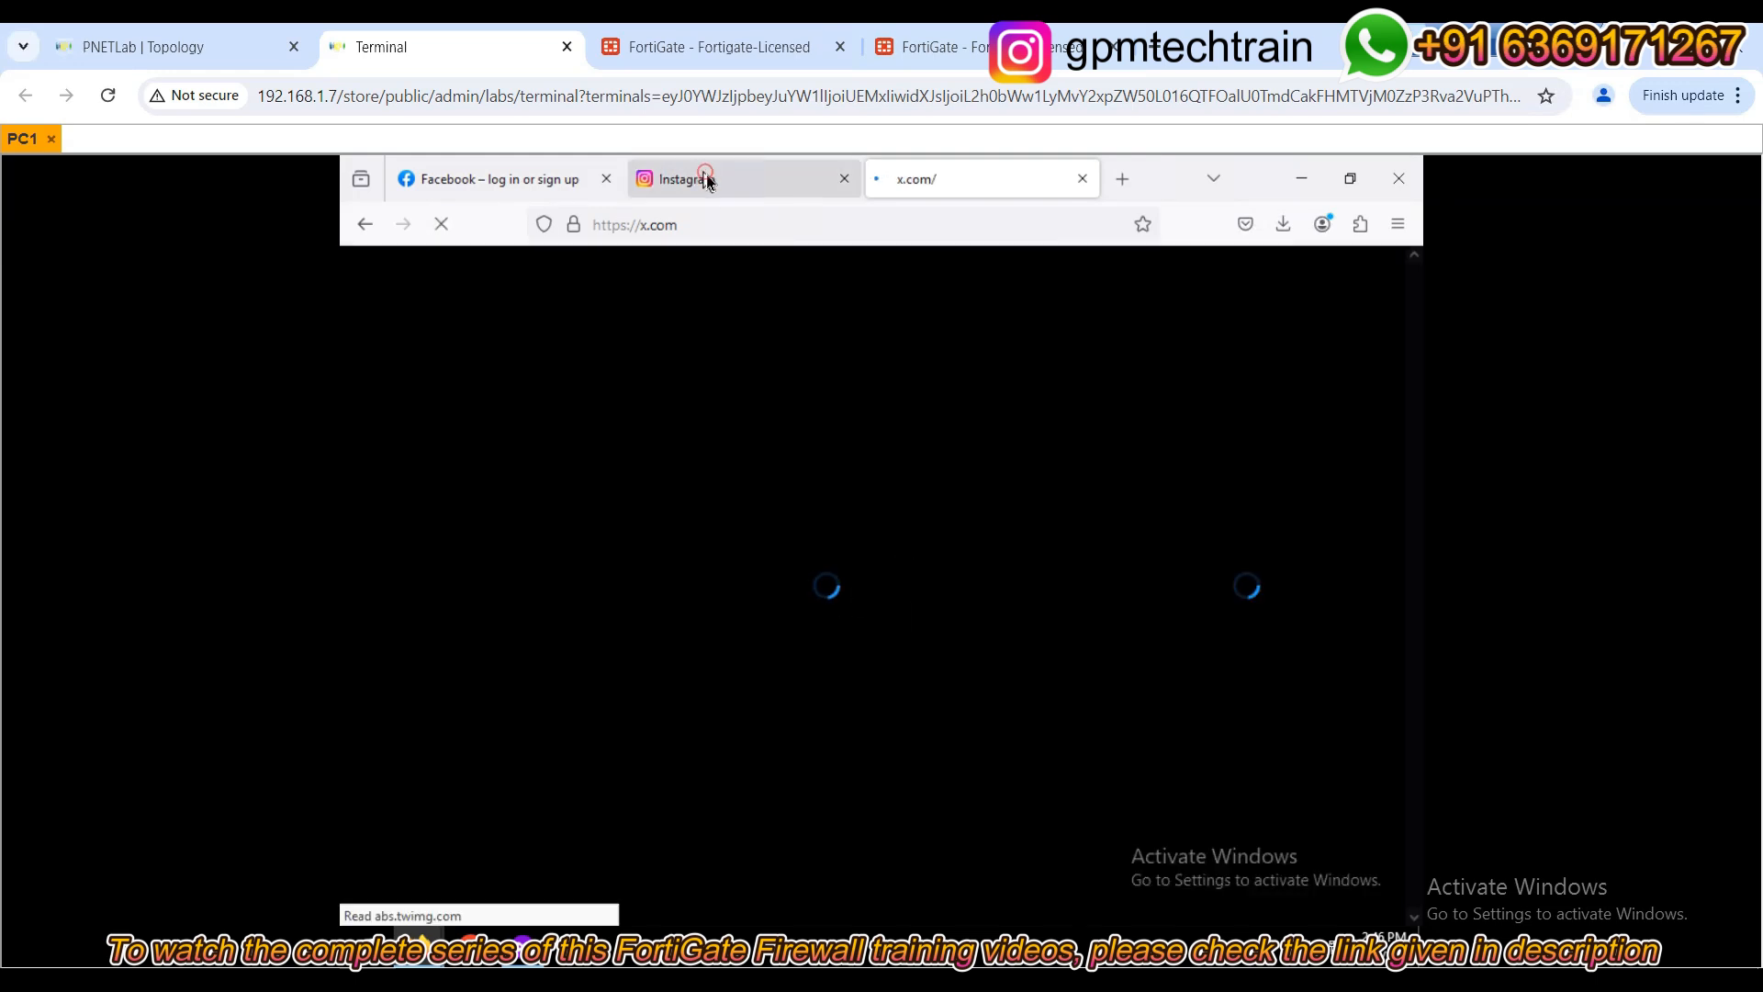
left_click(707, 178)
left_click(951, 181)
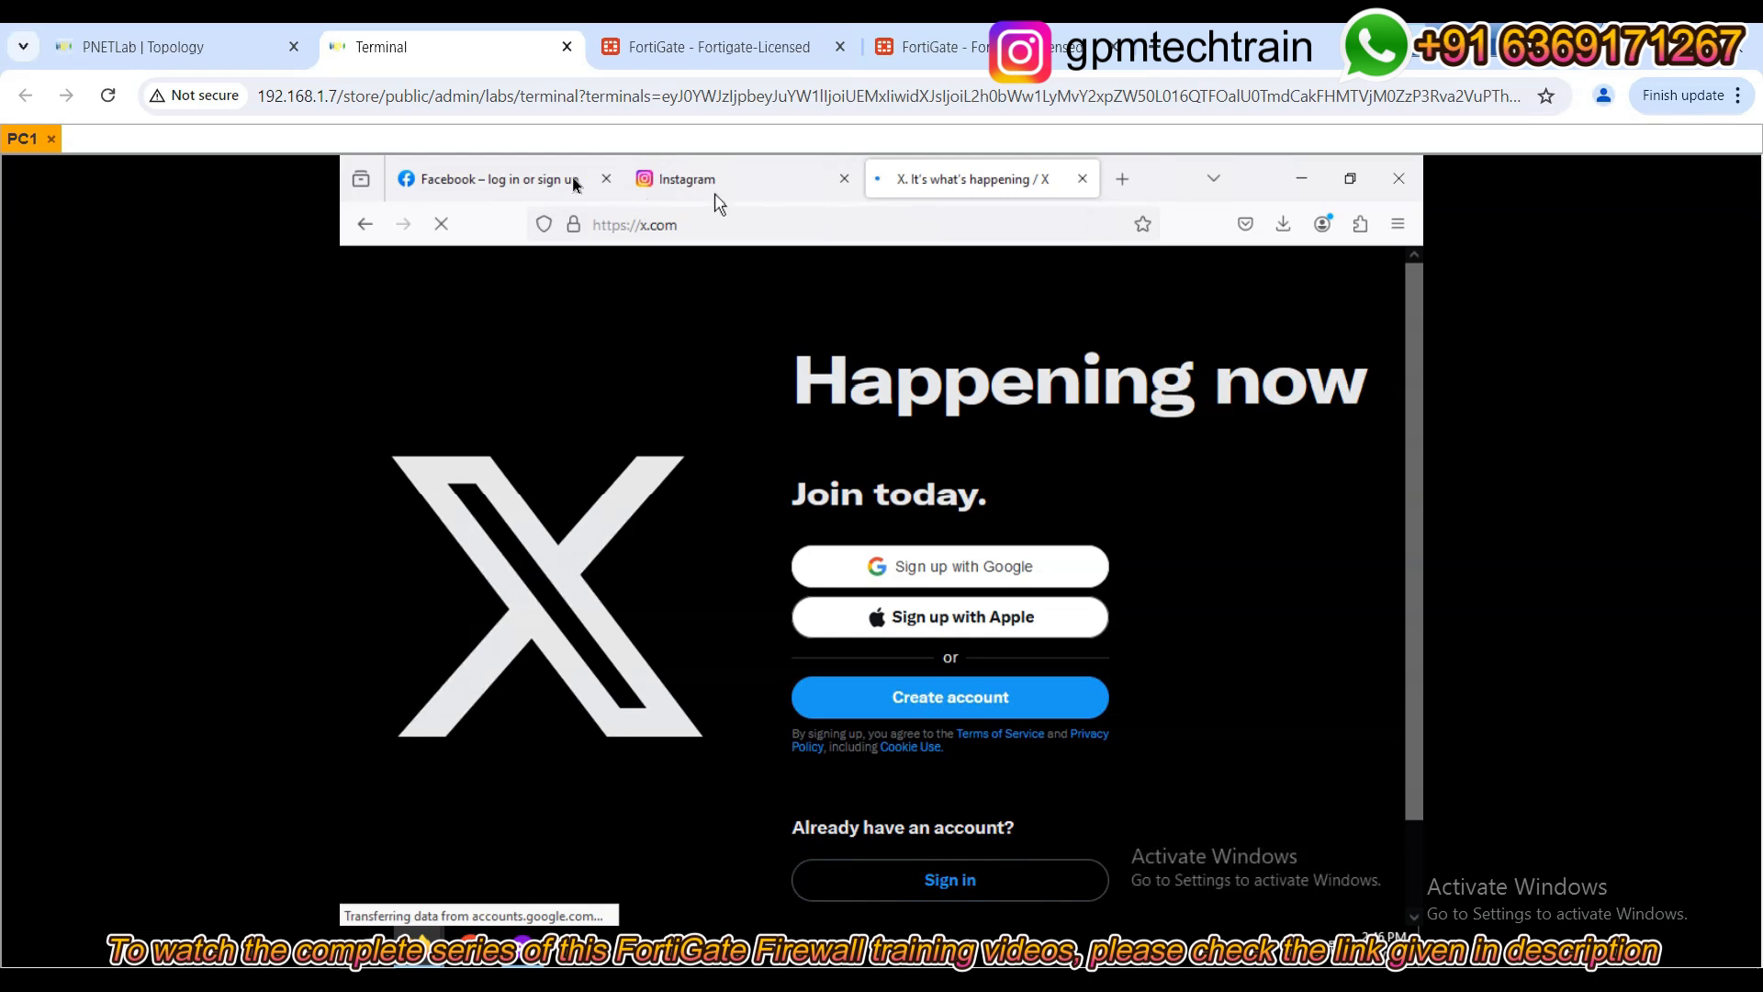
left_click(510, 179)
Reopen Web Filter Profile - Test and scroll the categories to verify Social Networking is on Monitor.
left_click(707, 47)
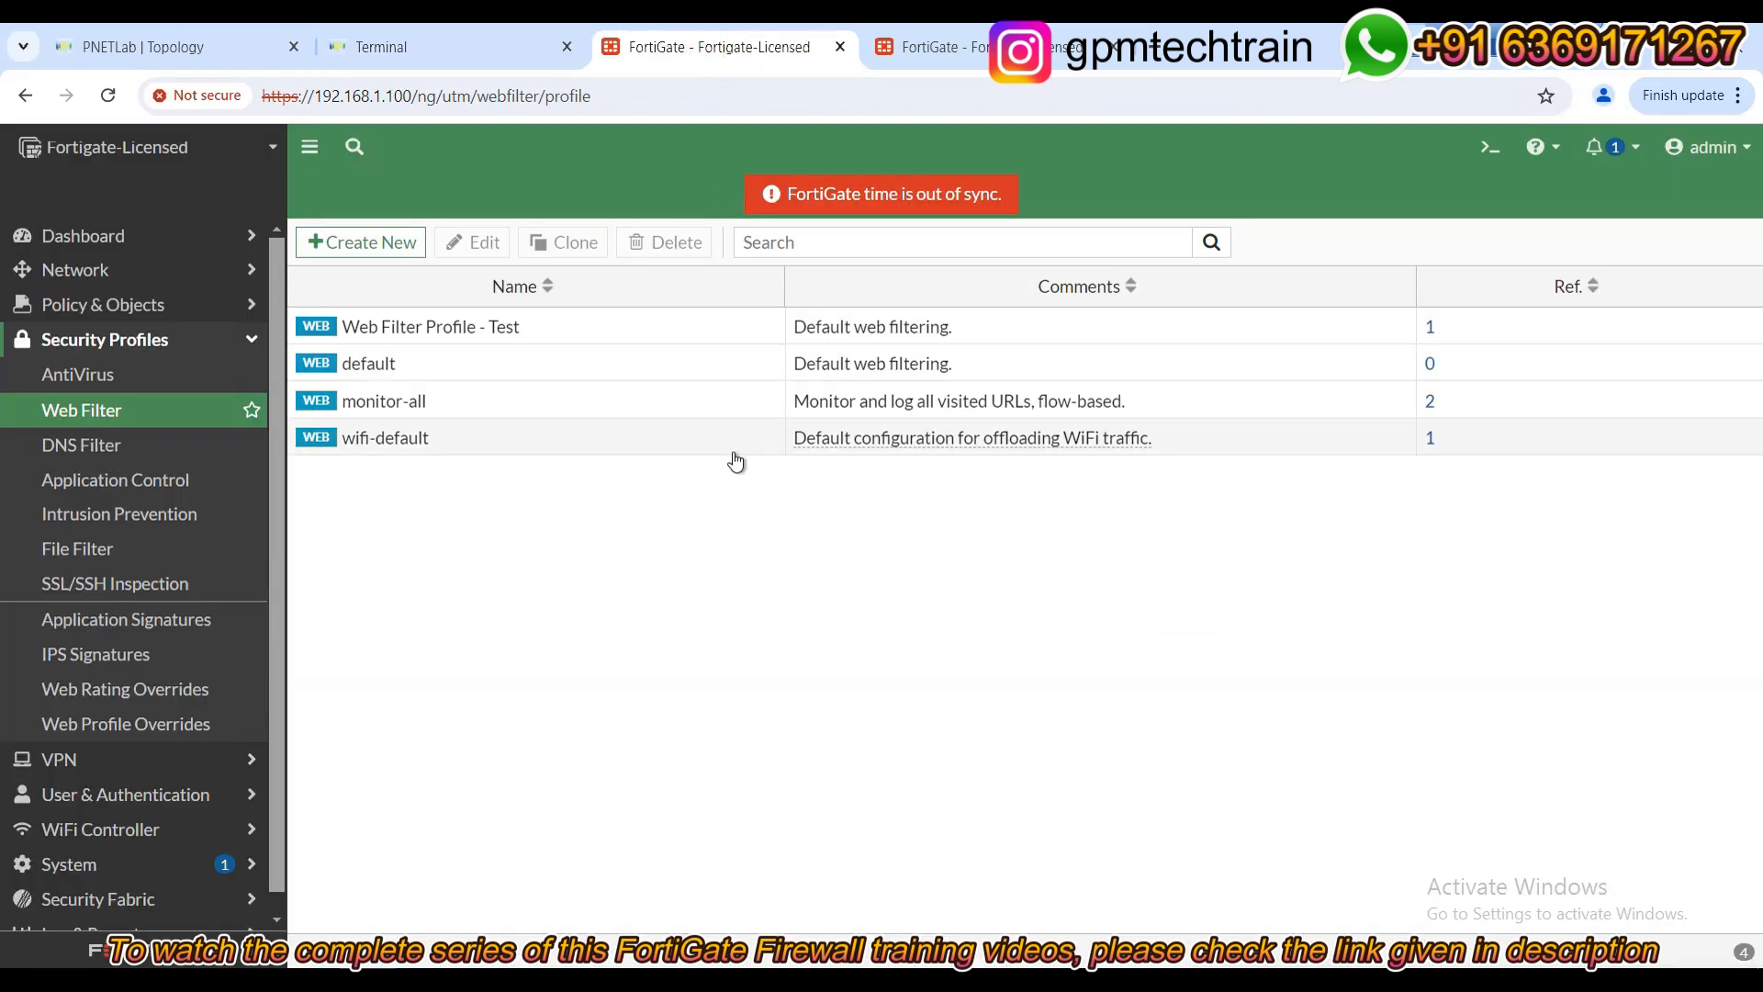
left_click(443, 335)
double_click(445, 335)
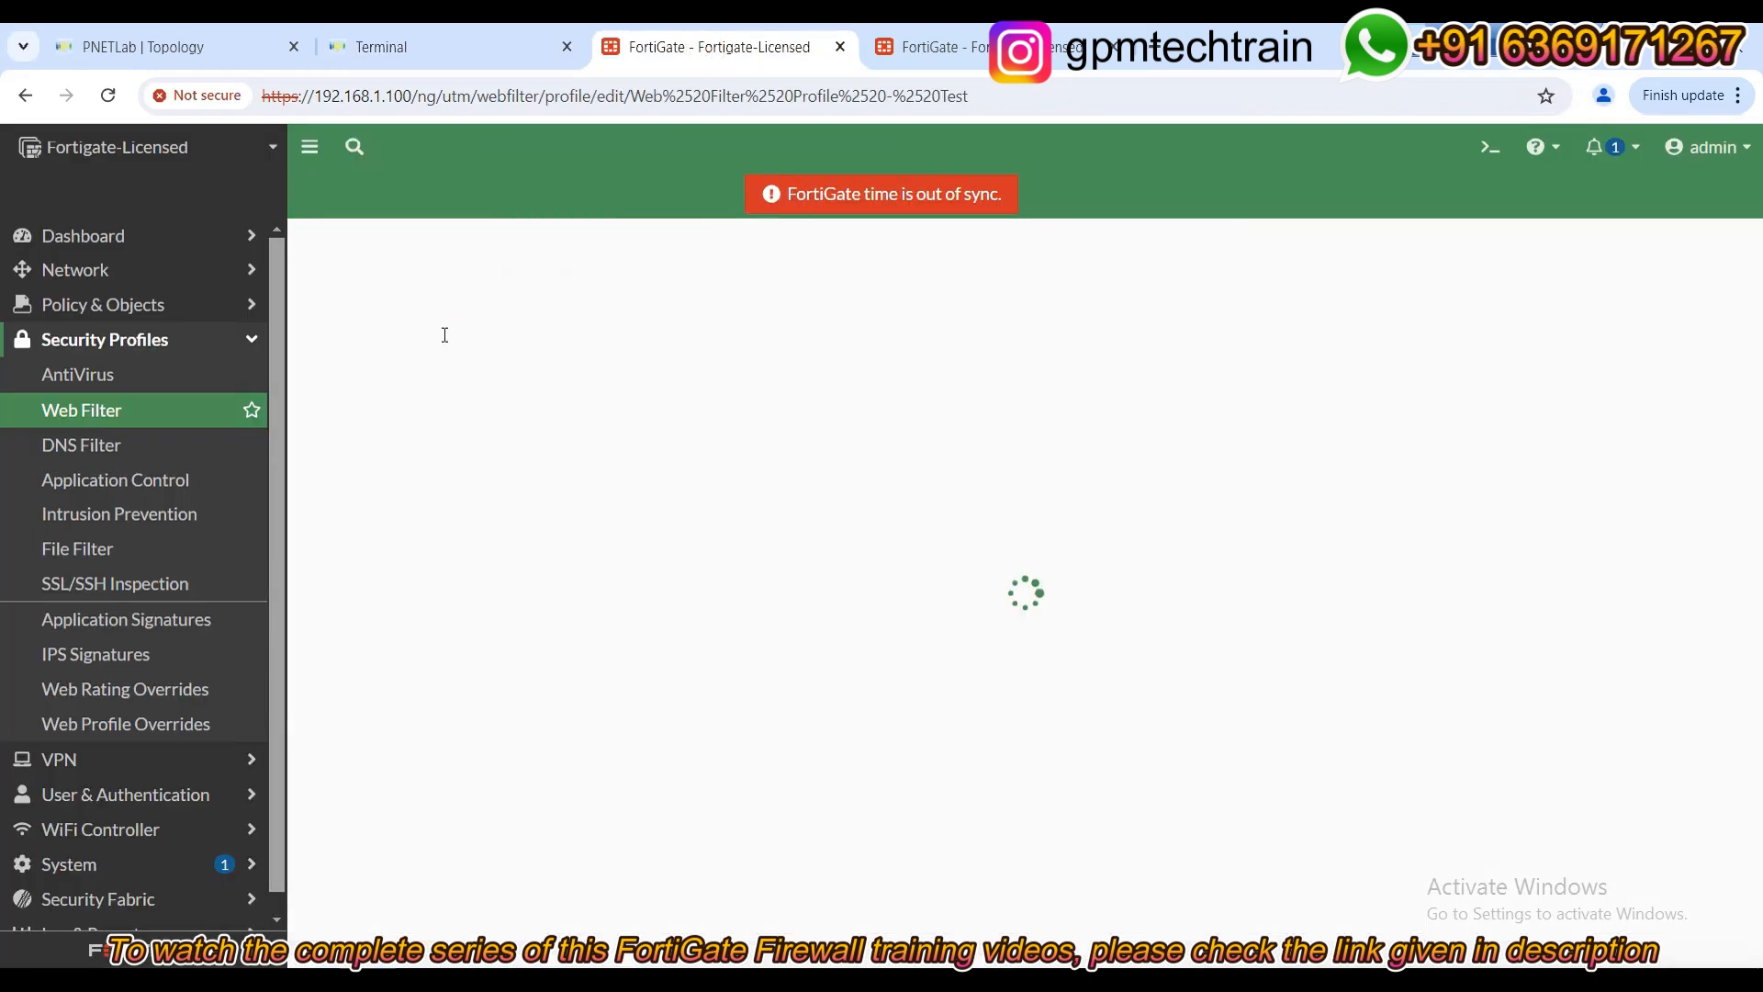
scroll(679, 764, "down", 10)
scroll(678, 764, "down", 8)
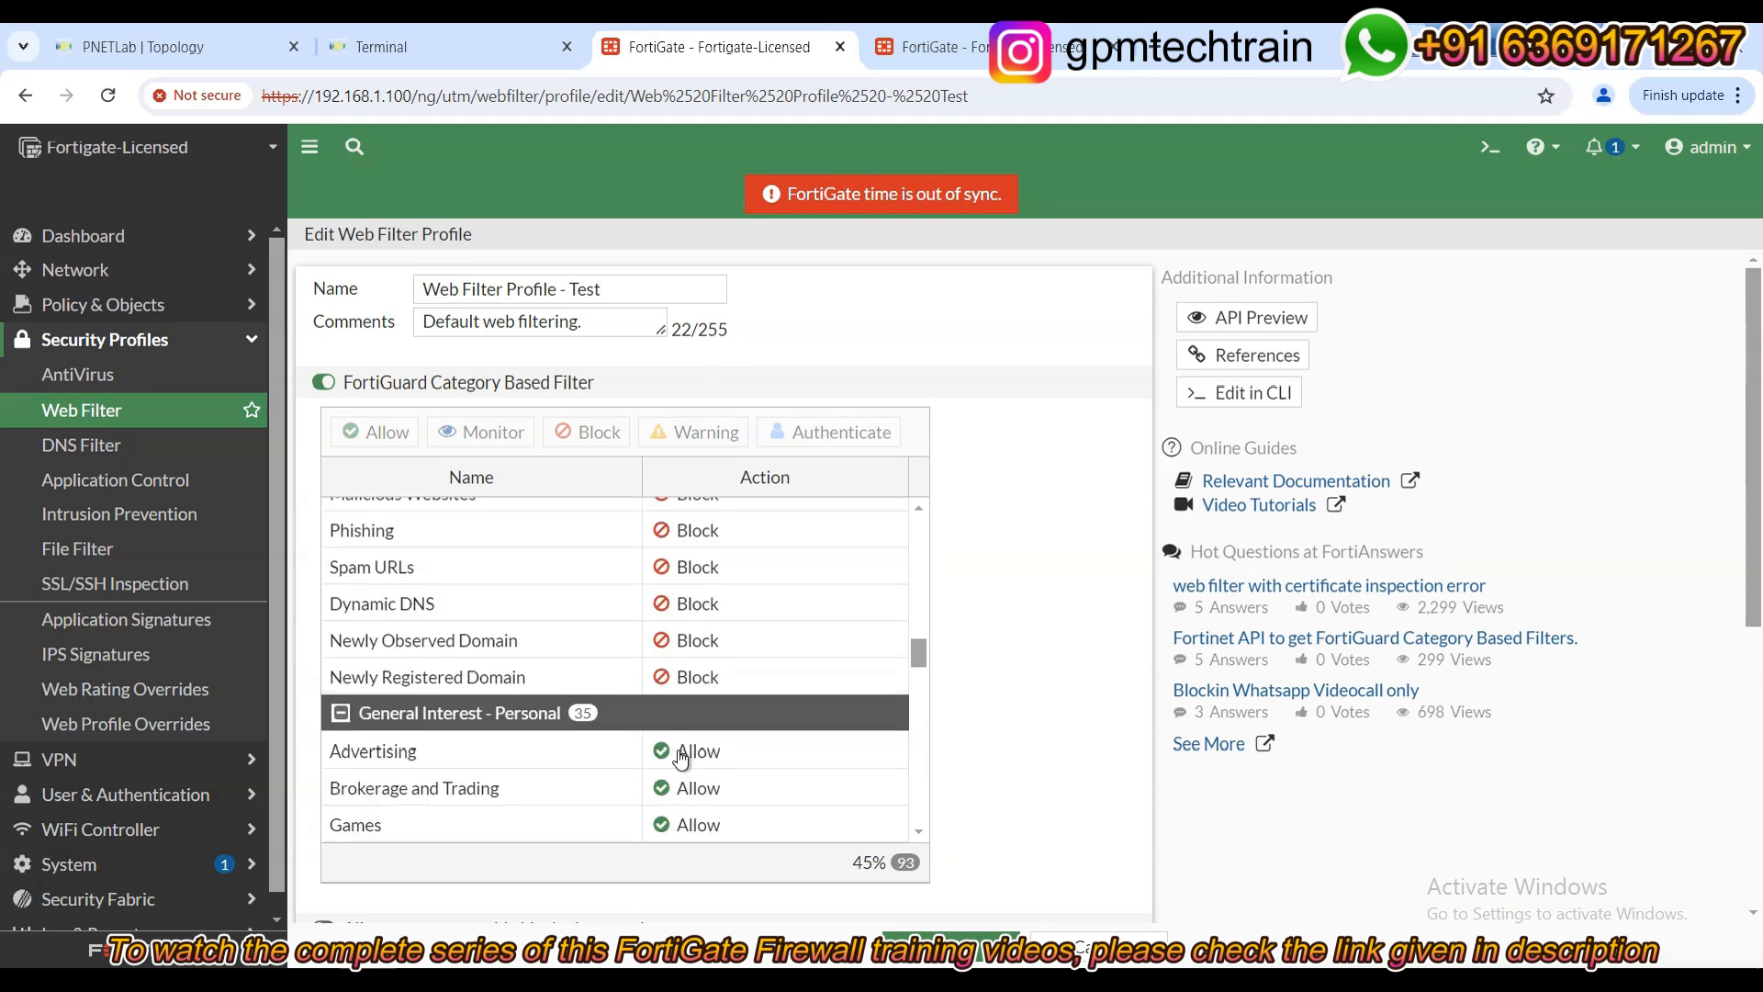
scroll(681, 758, "down", 4)
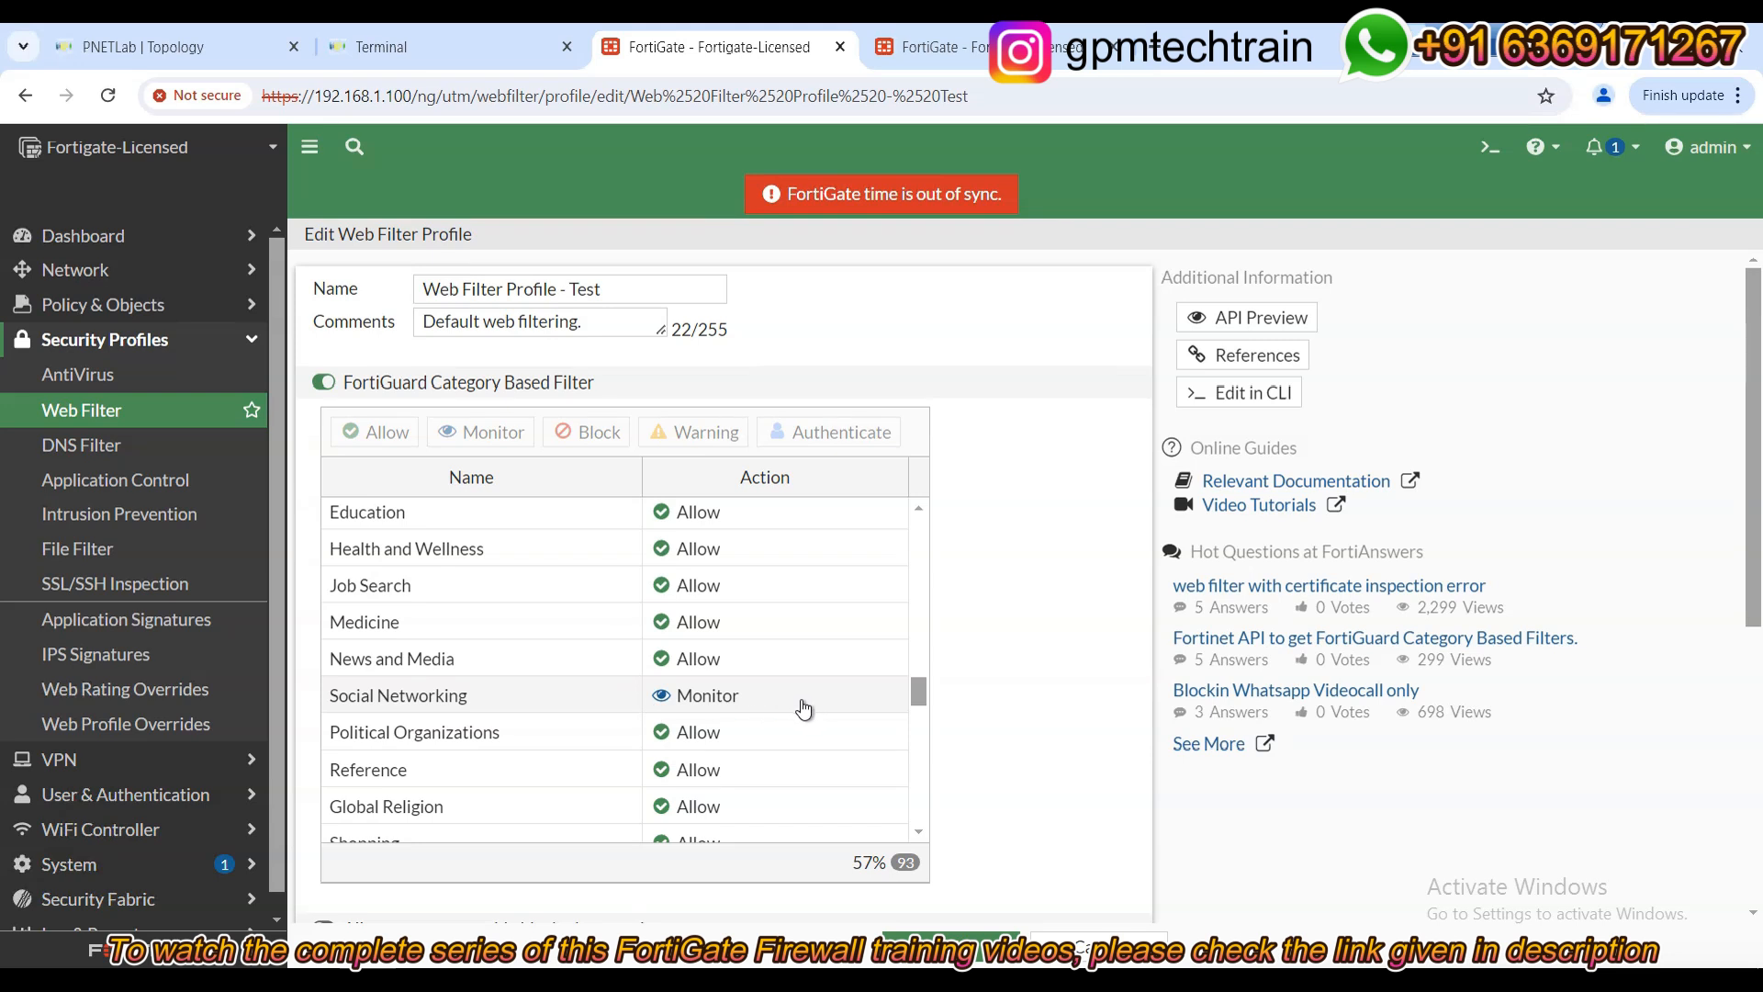
left_click(933, 47)
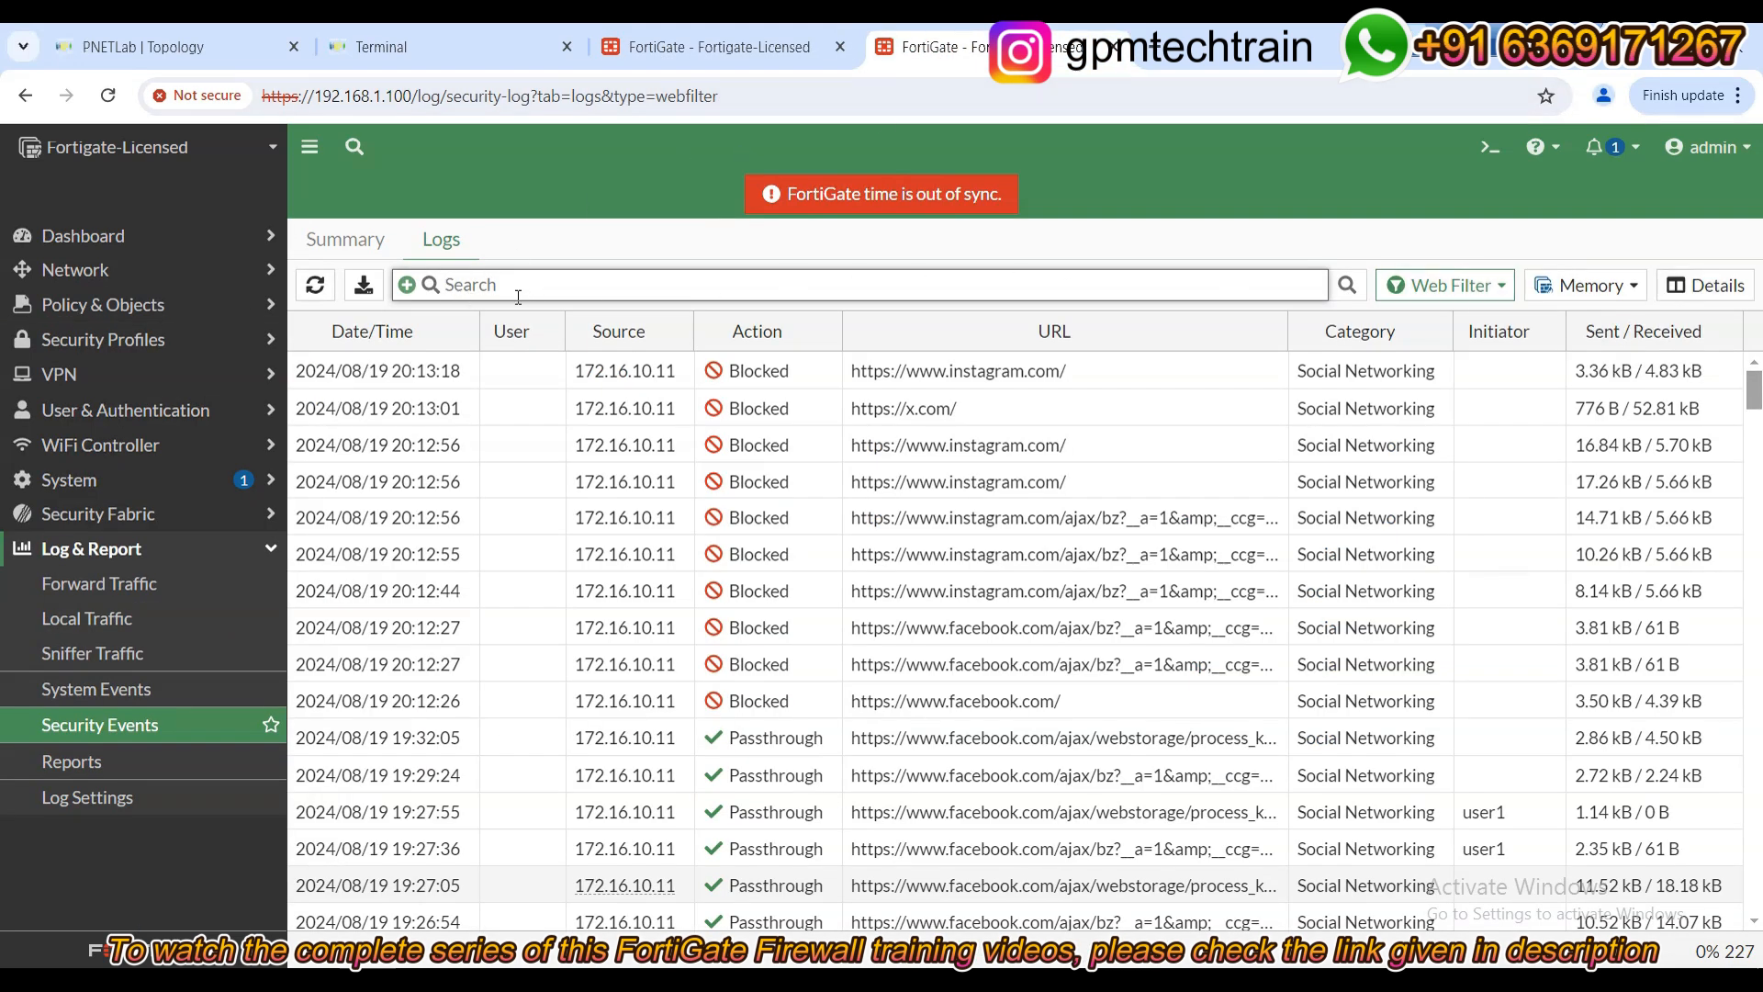
Refresh the Web Filter log to review Passthrough entries for facebook.com, instagram.com and x.com.
left_click(314, 286)
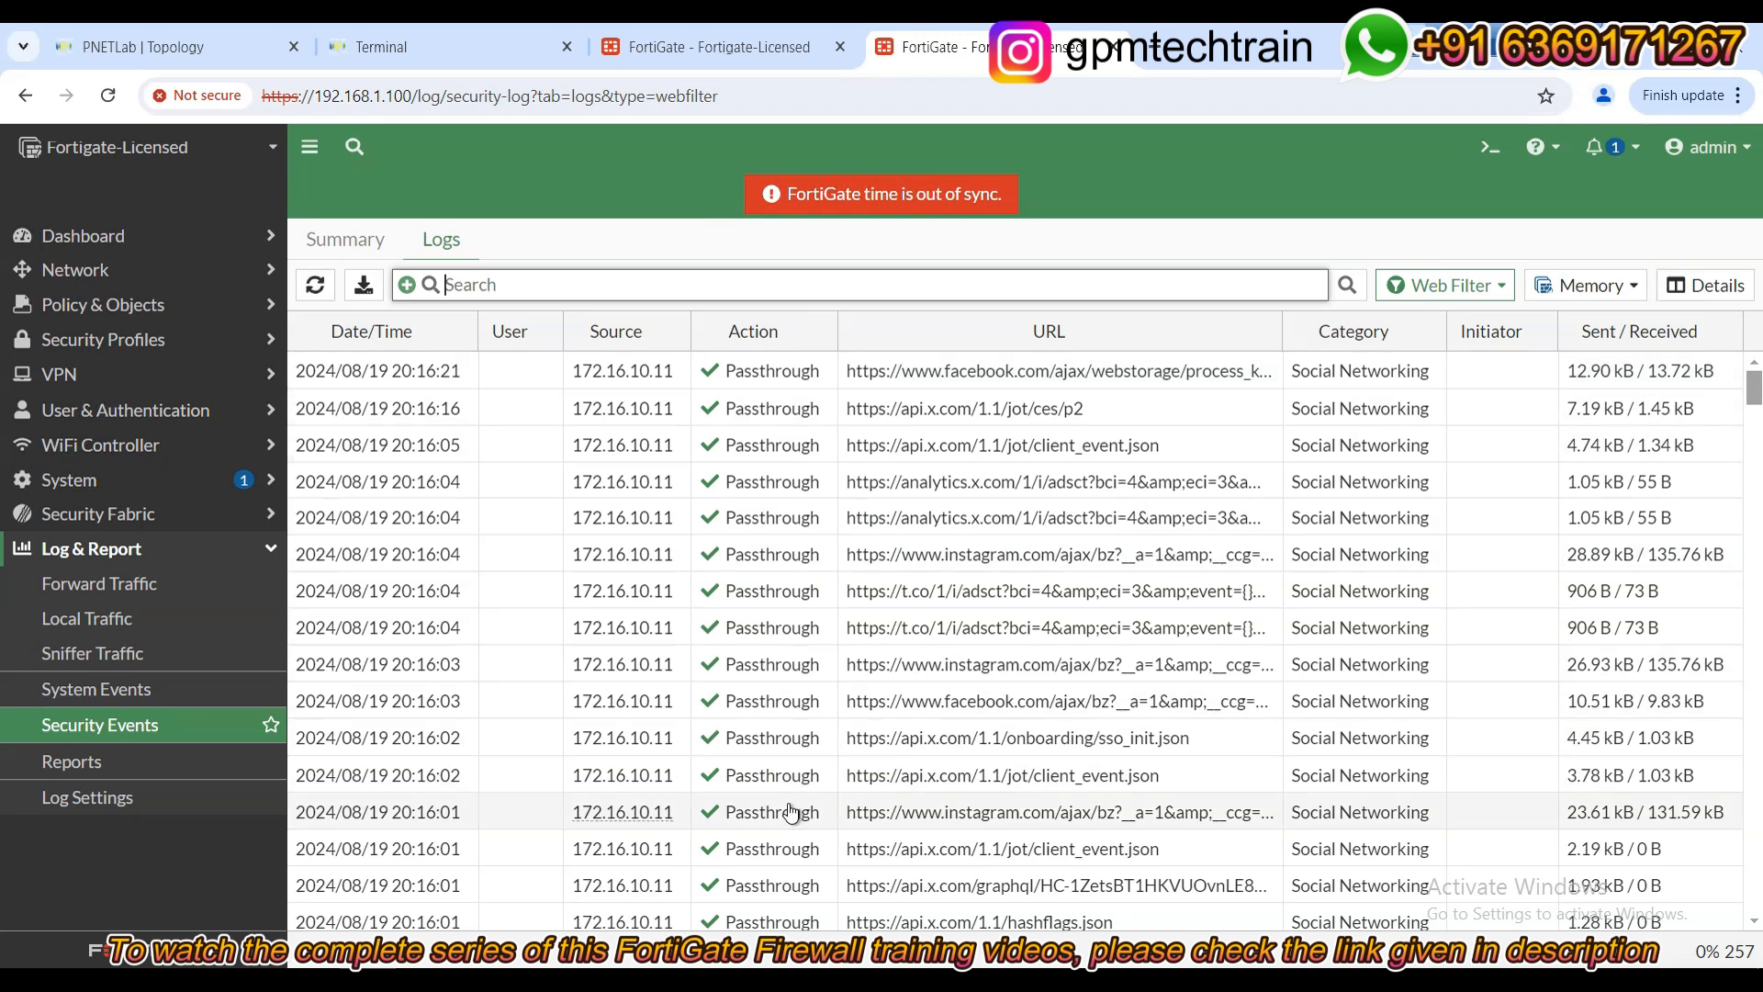
scroll(791, 812, "down", 6)
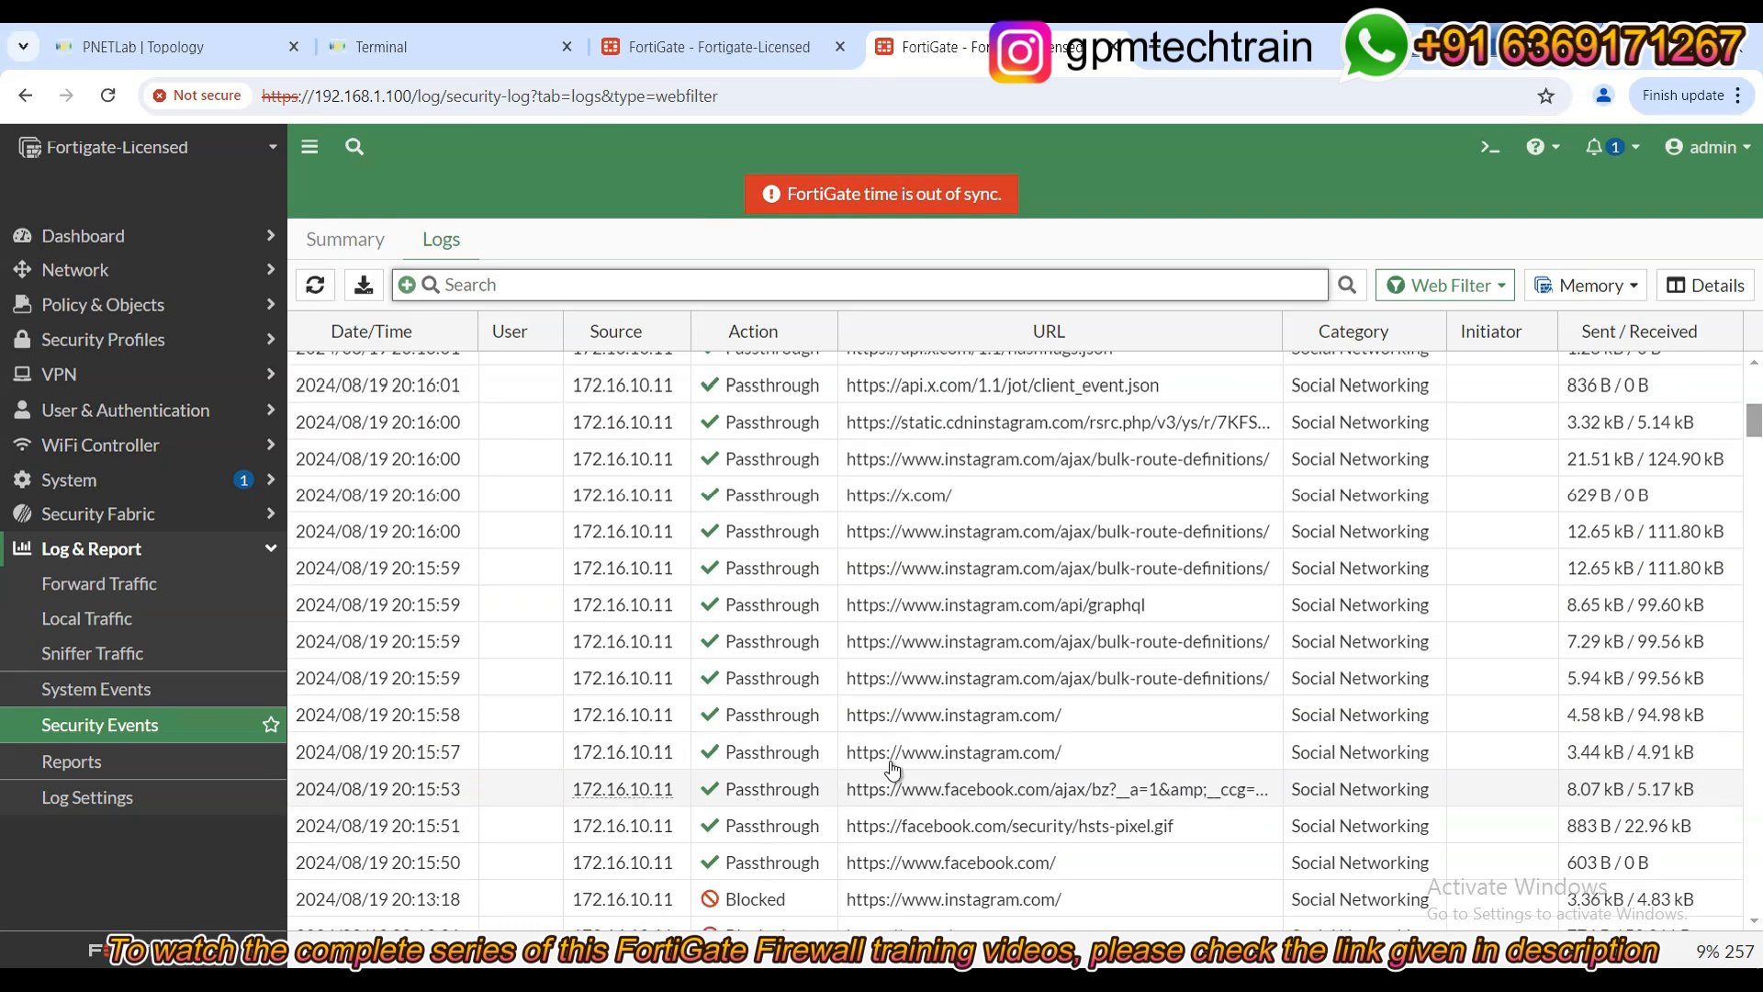
scroll(868, 606, "up", 3)
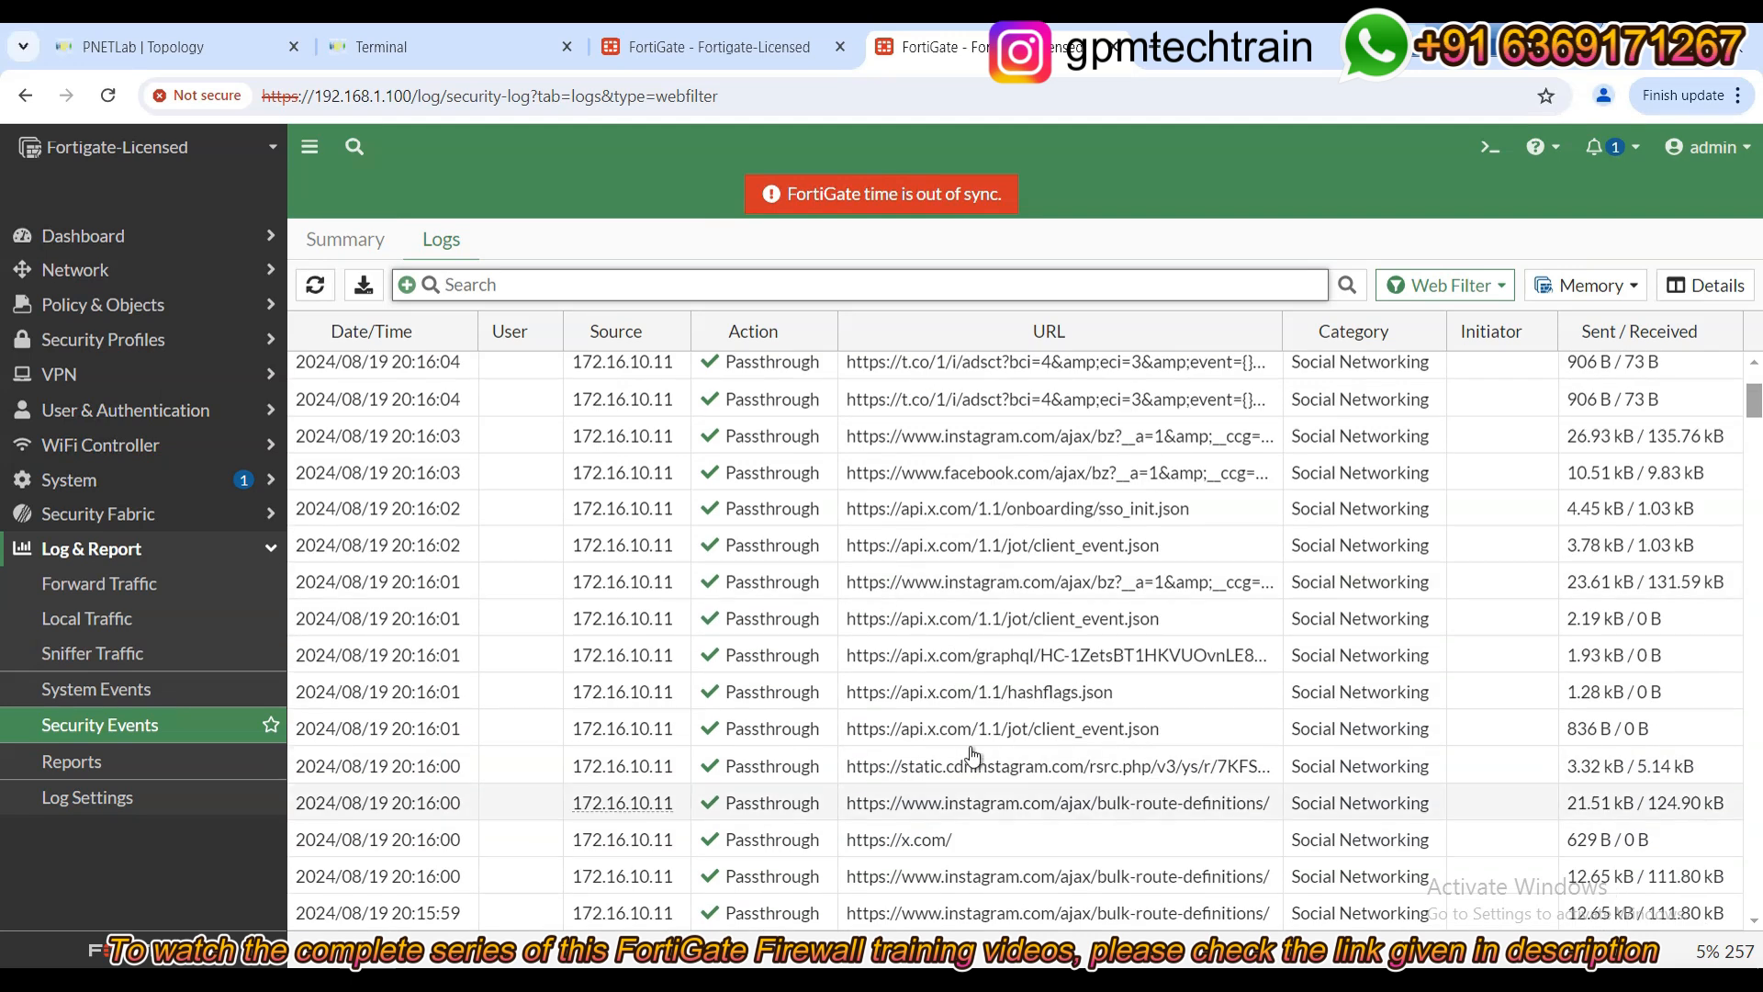
scroll(770, 634, "up", 2)
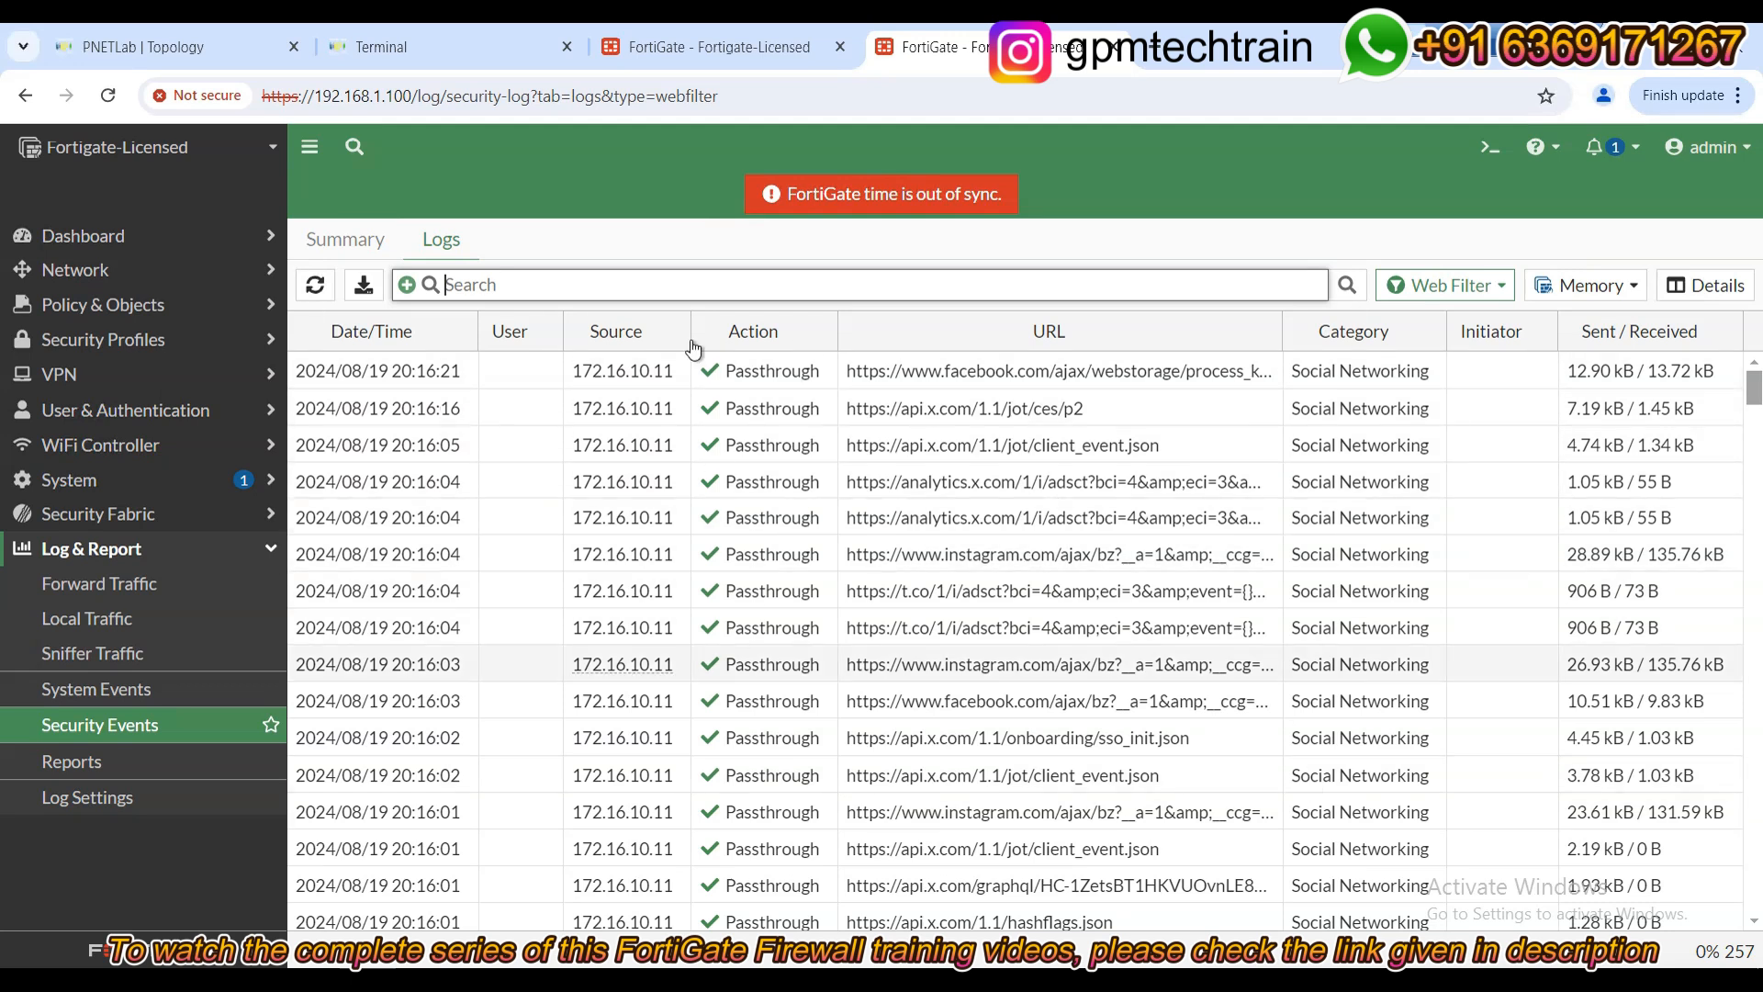
Switch Social Networking to Warning, keep the 0 h 5 min 0 s warning interval, and confirm.
left_click(645, 56)
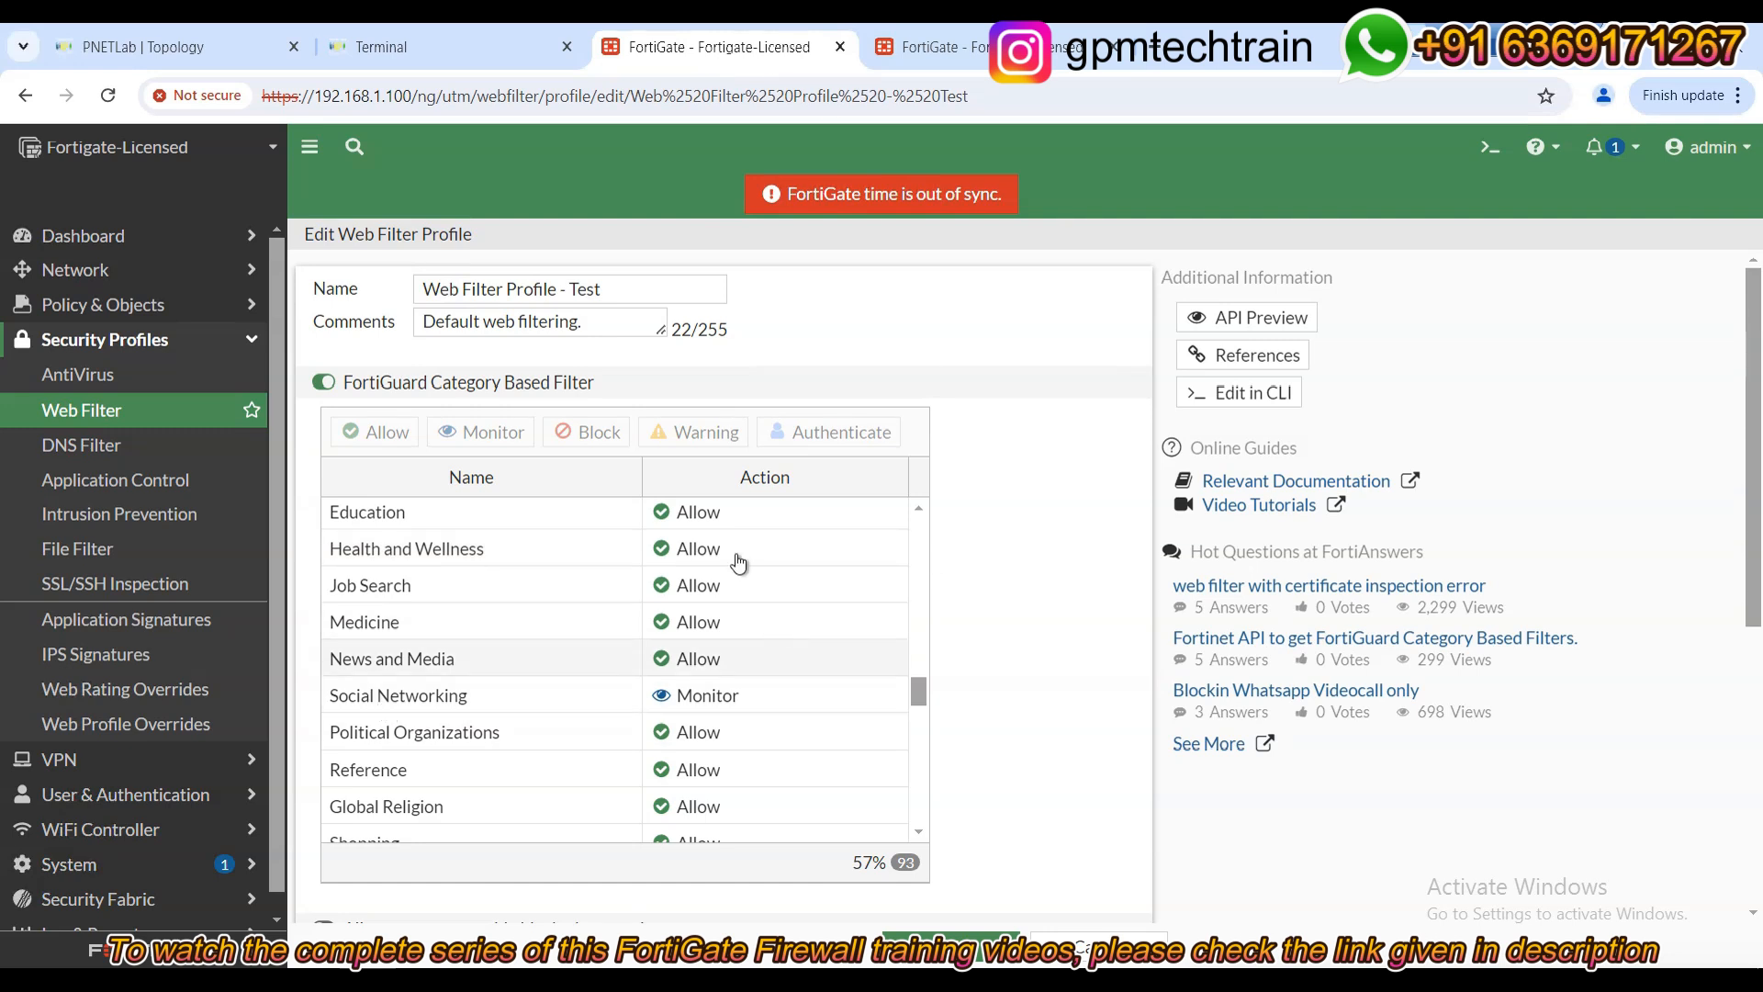
left_click(703, 696)
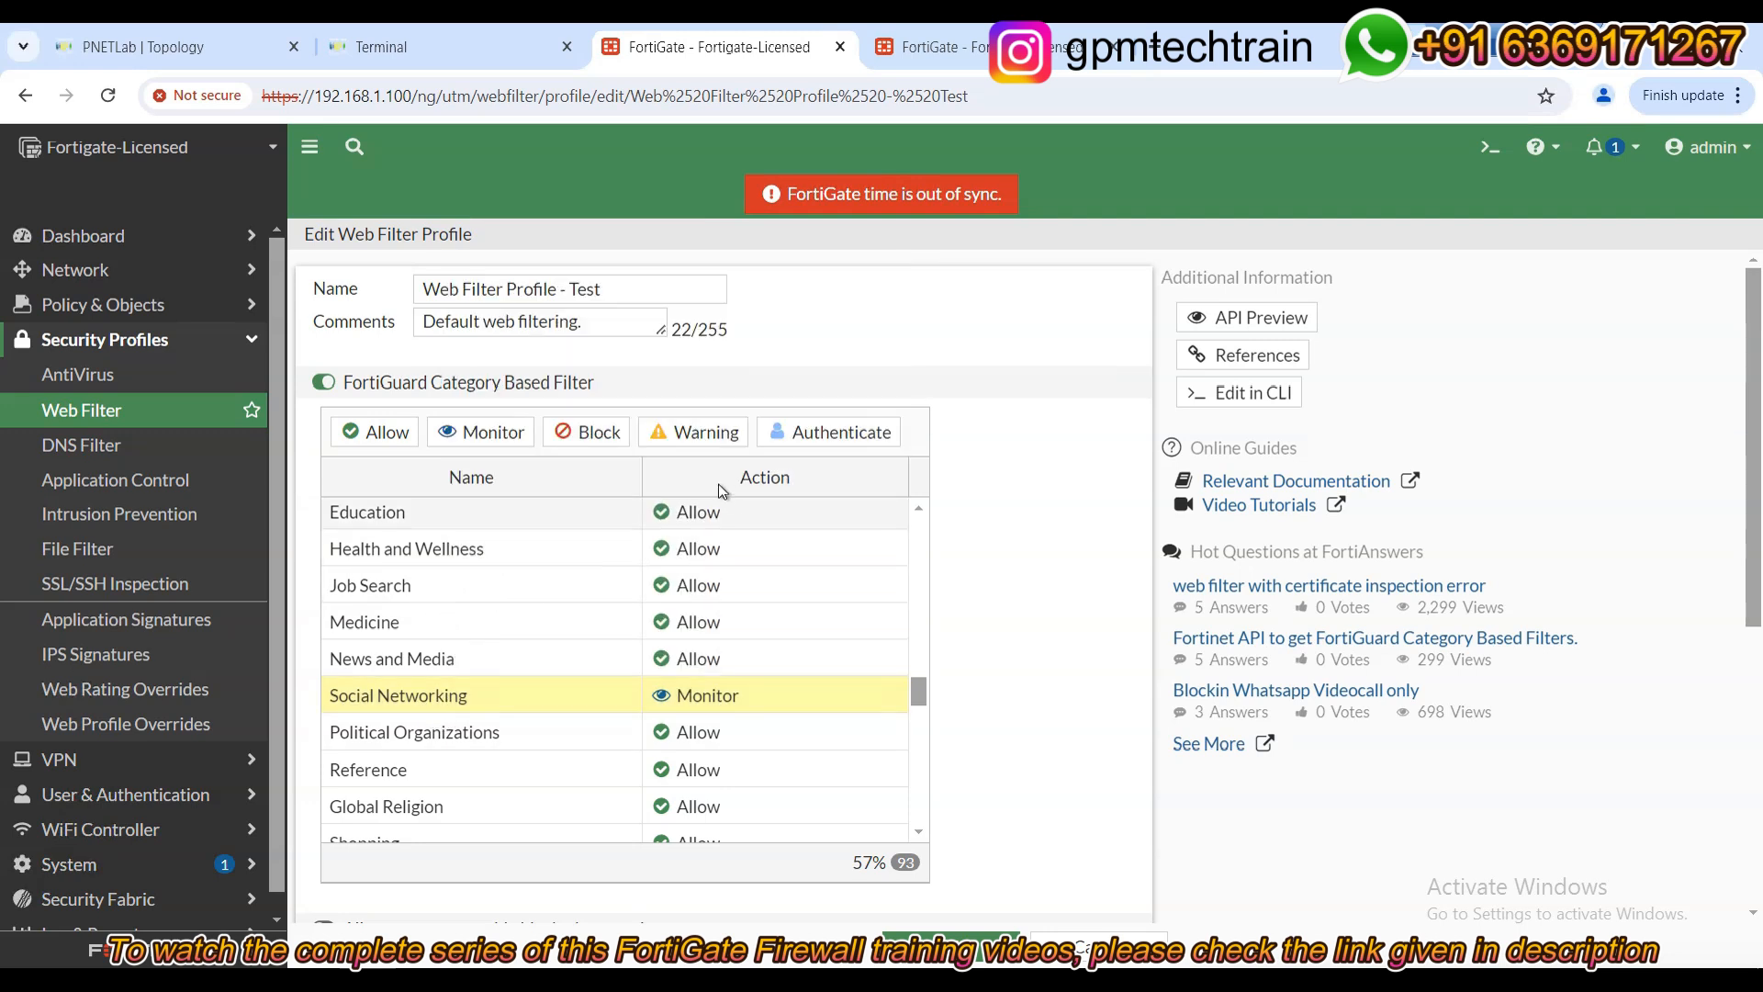
left_click(689, 442)
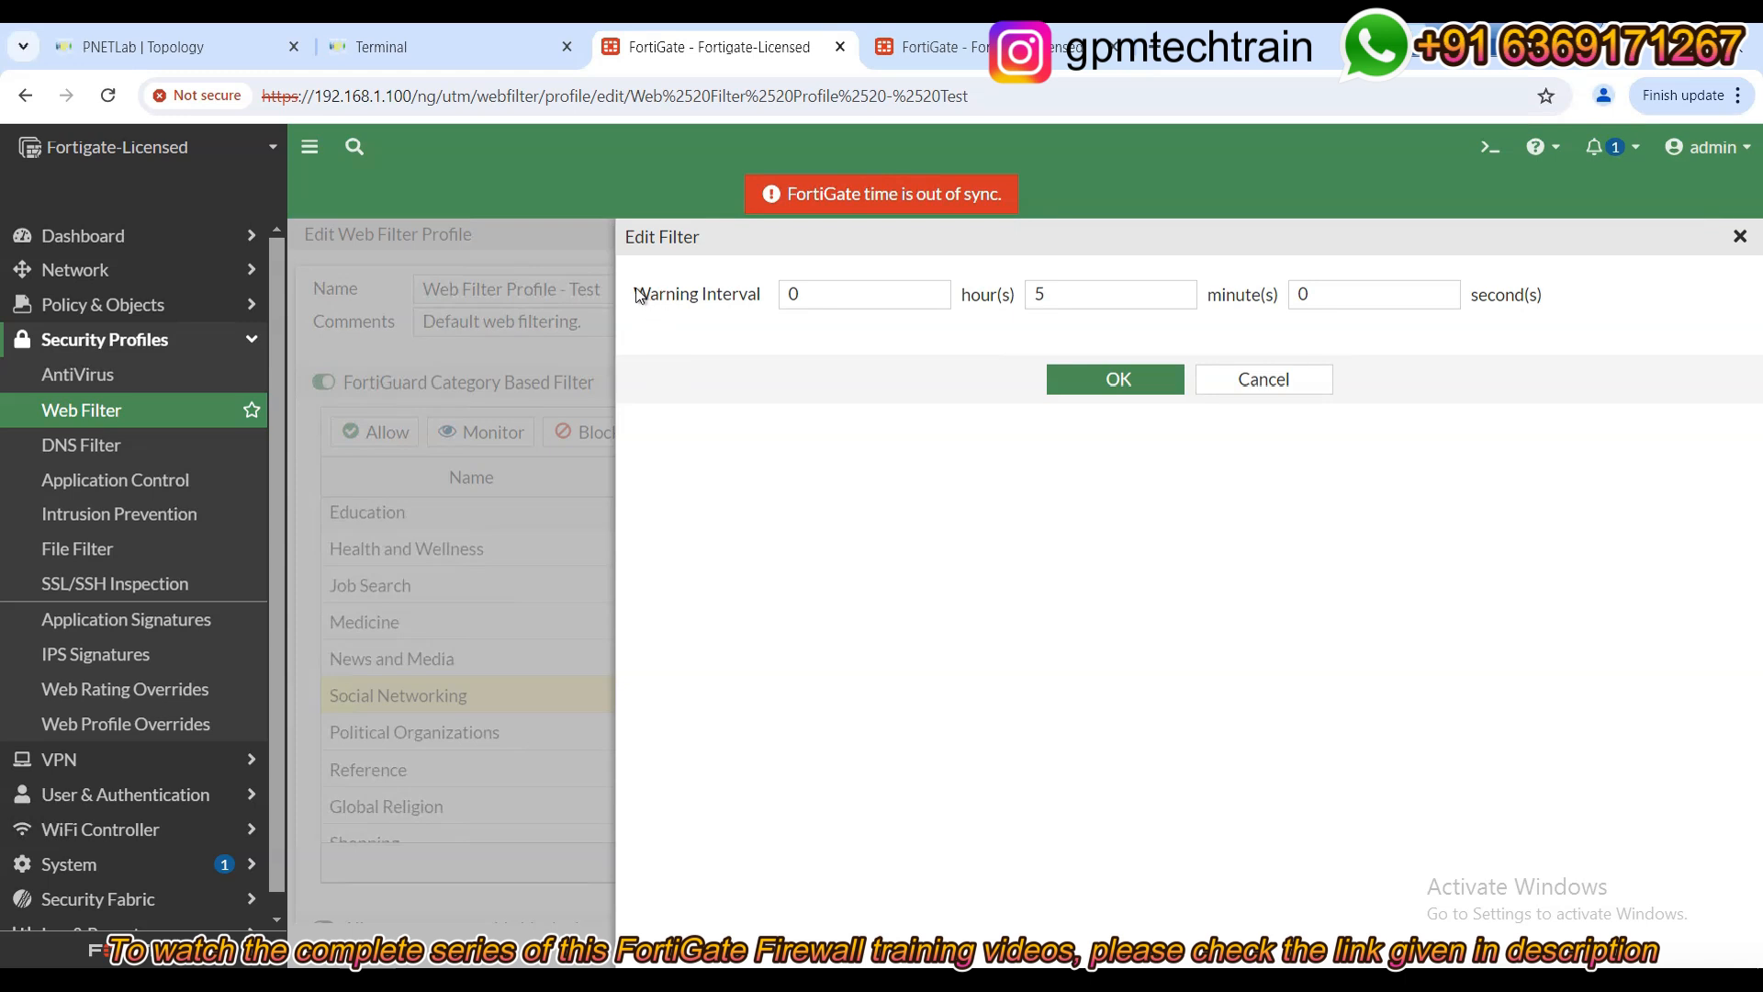
left_click_drag(634, 292, 746, 292)
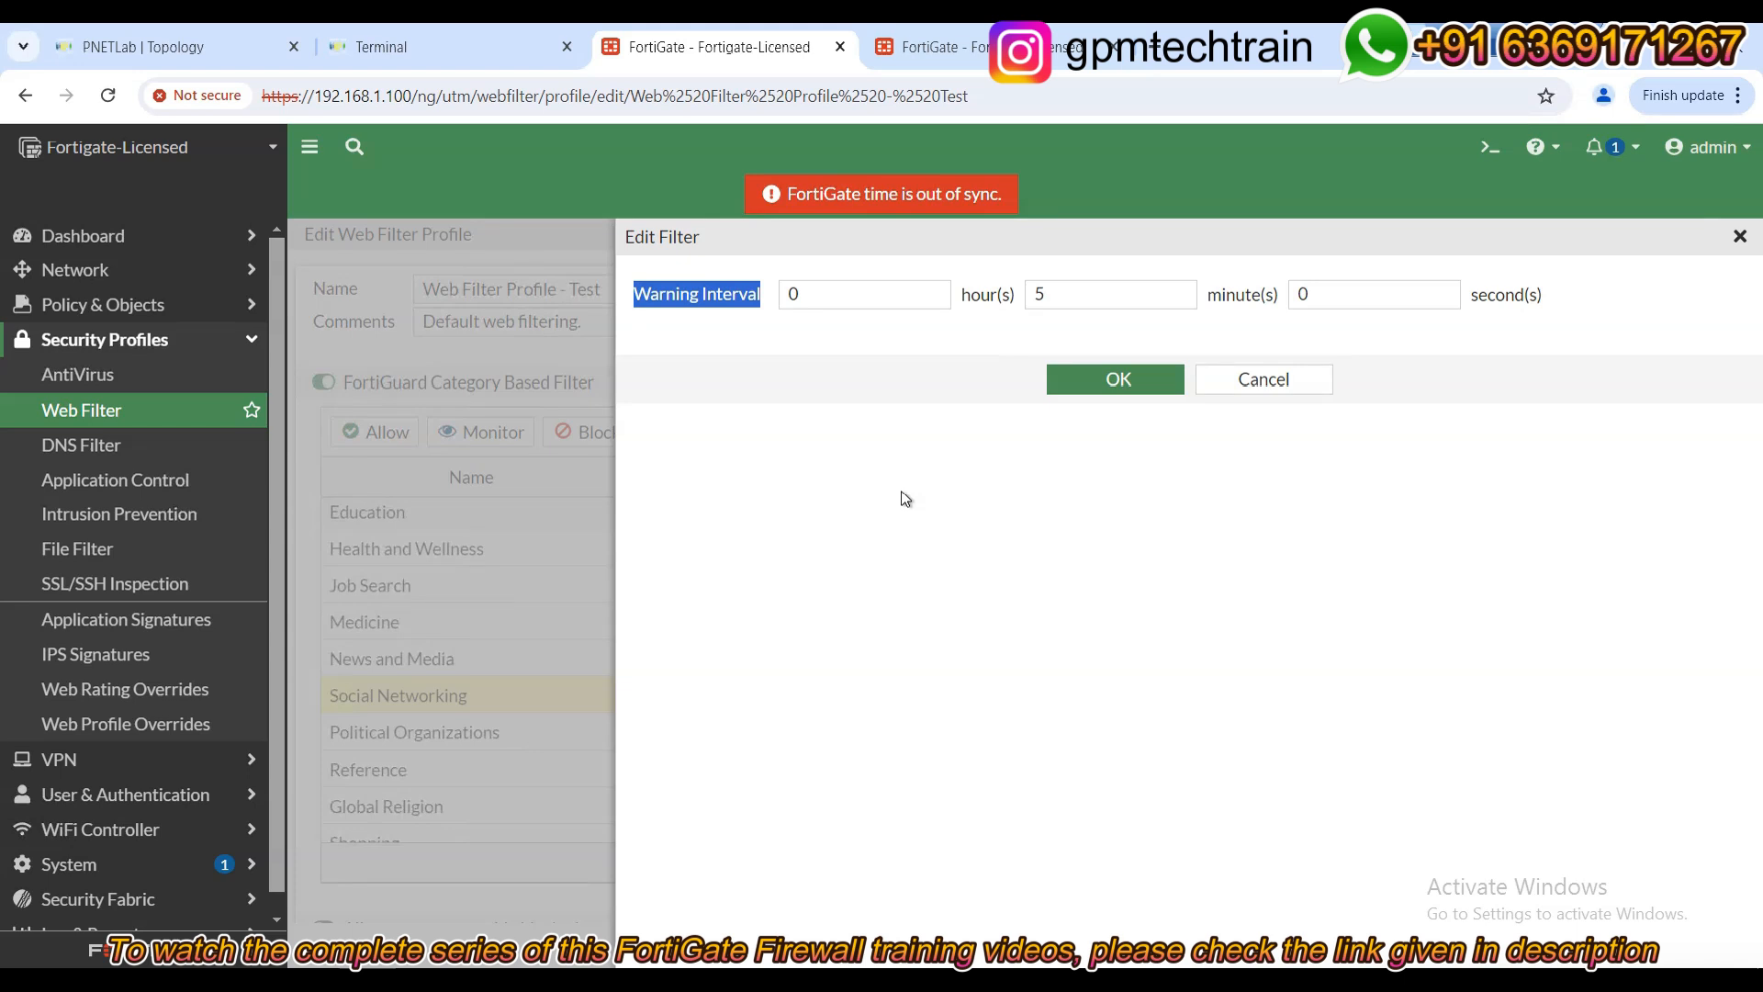
left_click(1085, 286)
left_click(868, 295)
left_click_drag(832, 299, 778, 290)
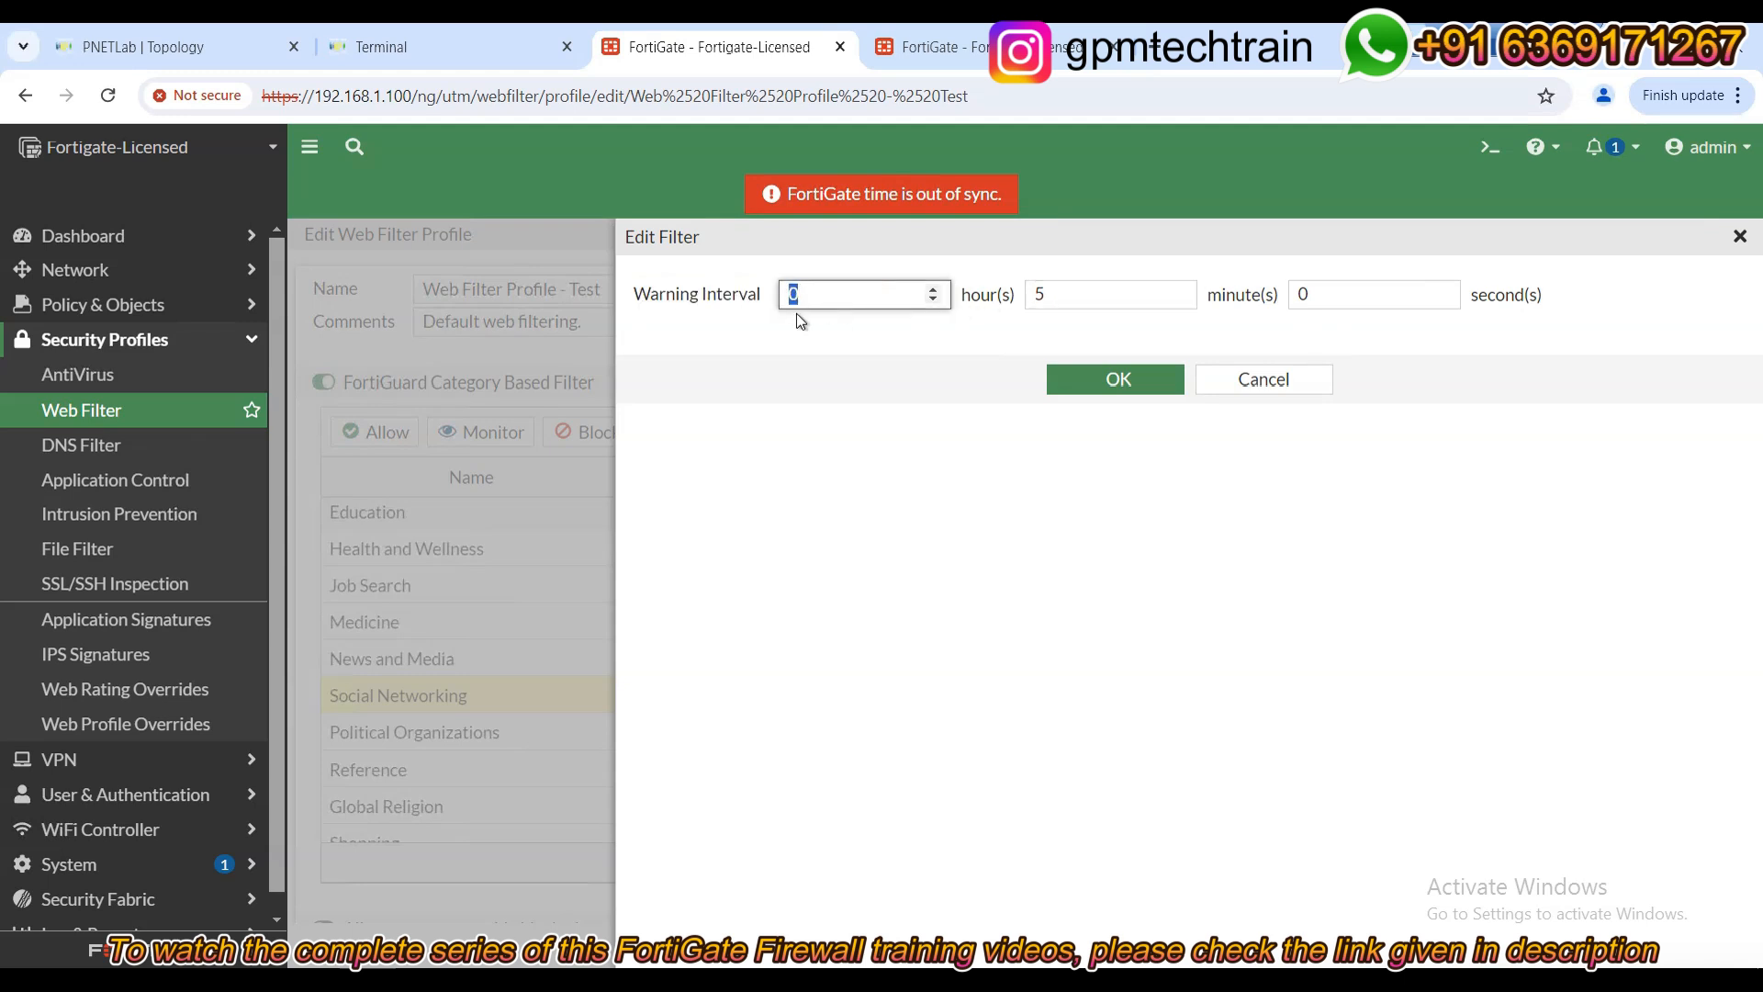
left_click(1069, 288)
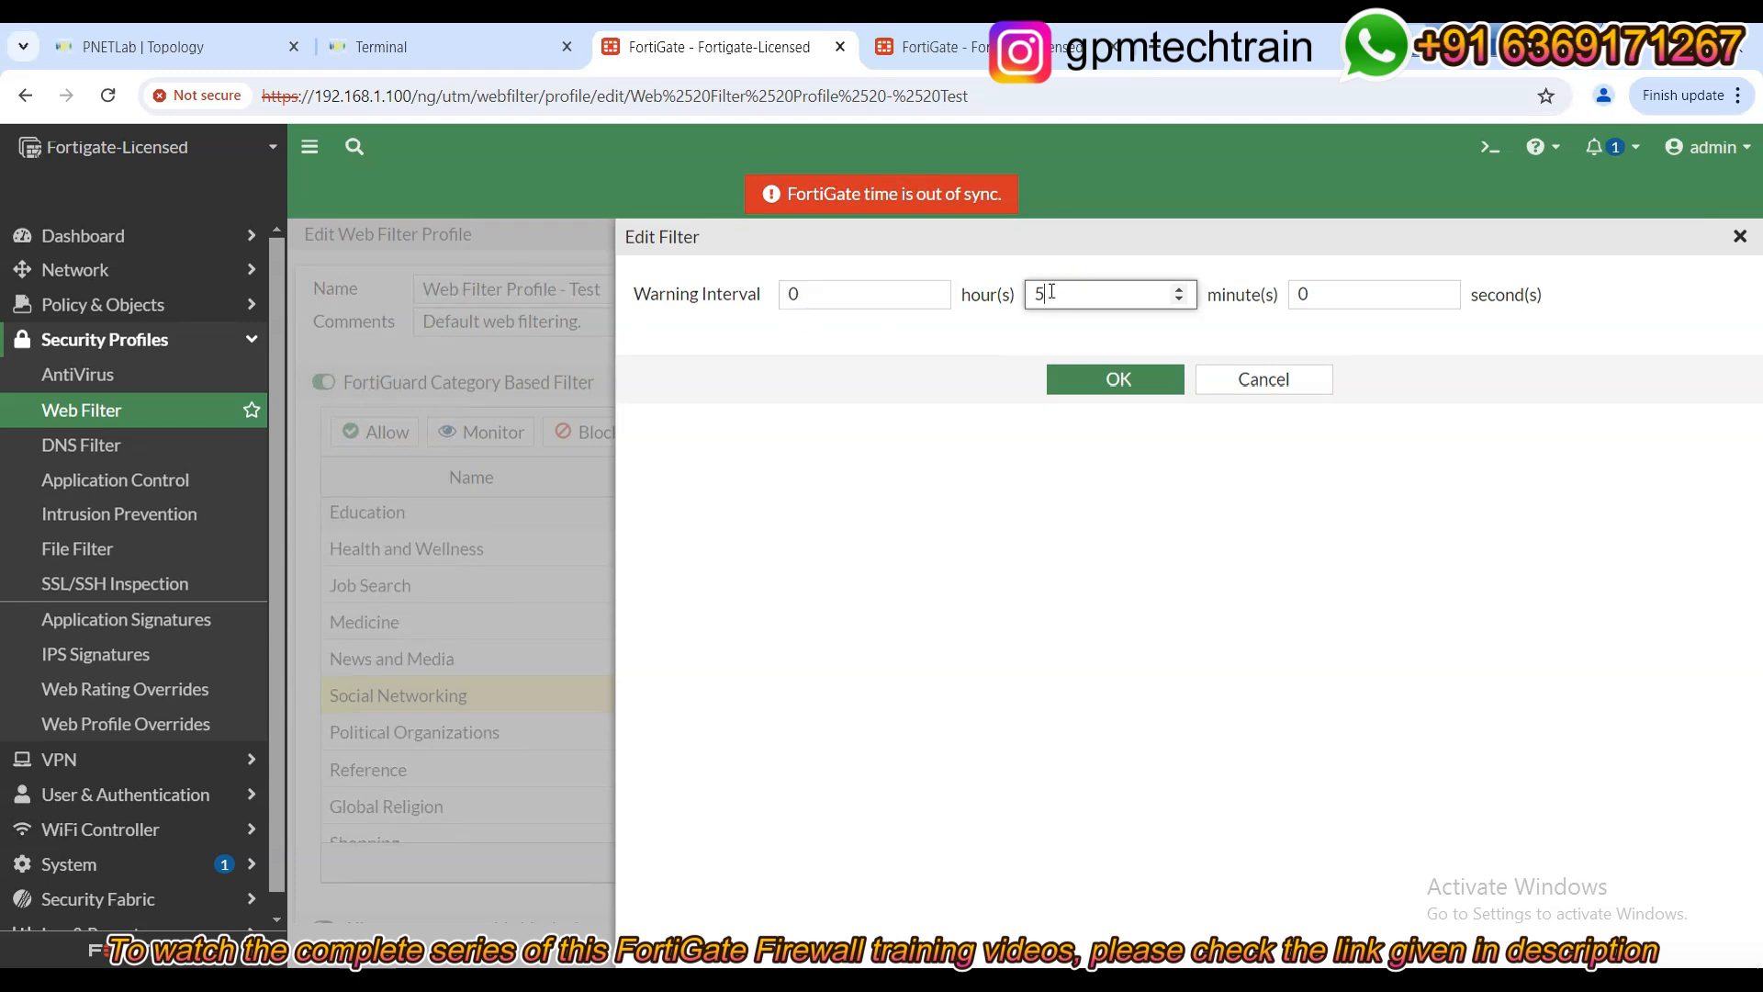
left_click(1114, 378)
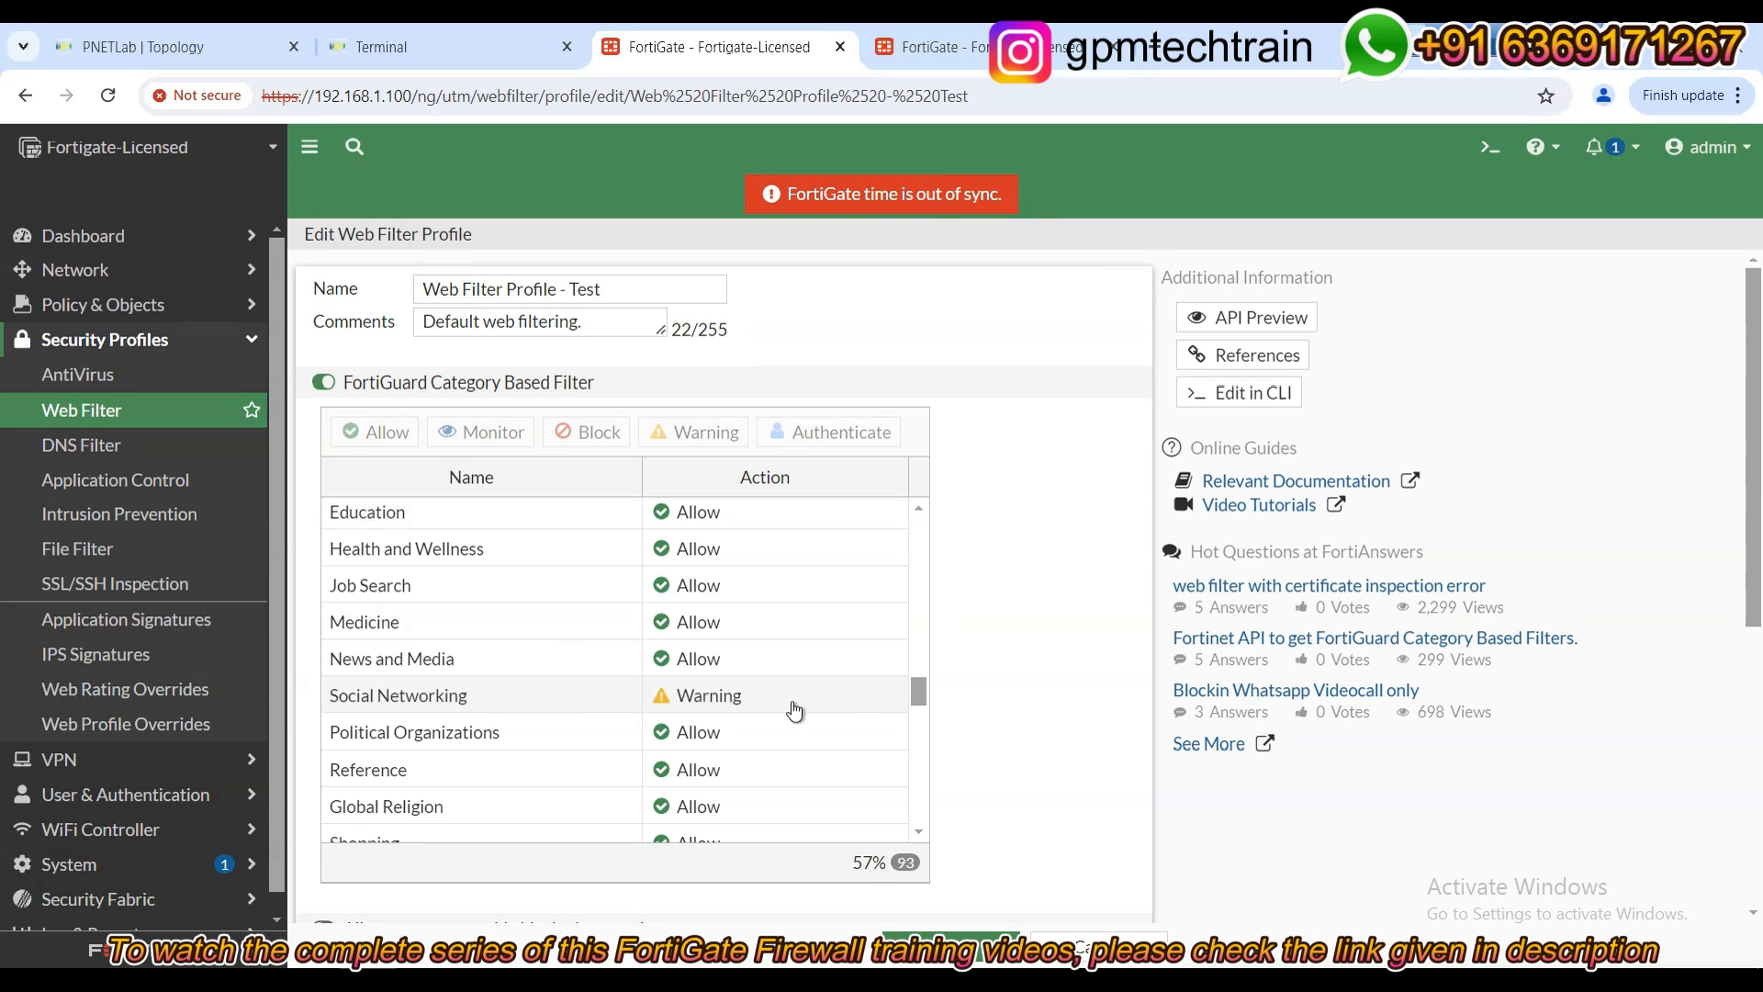
Apply the Test profile and reopen it to verify Social Networking remains on Warning.
left_click(976, 944)
double_click(429, 329)
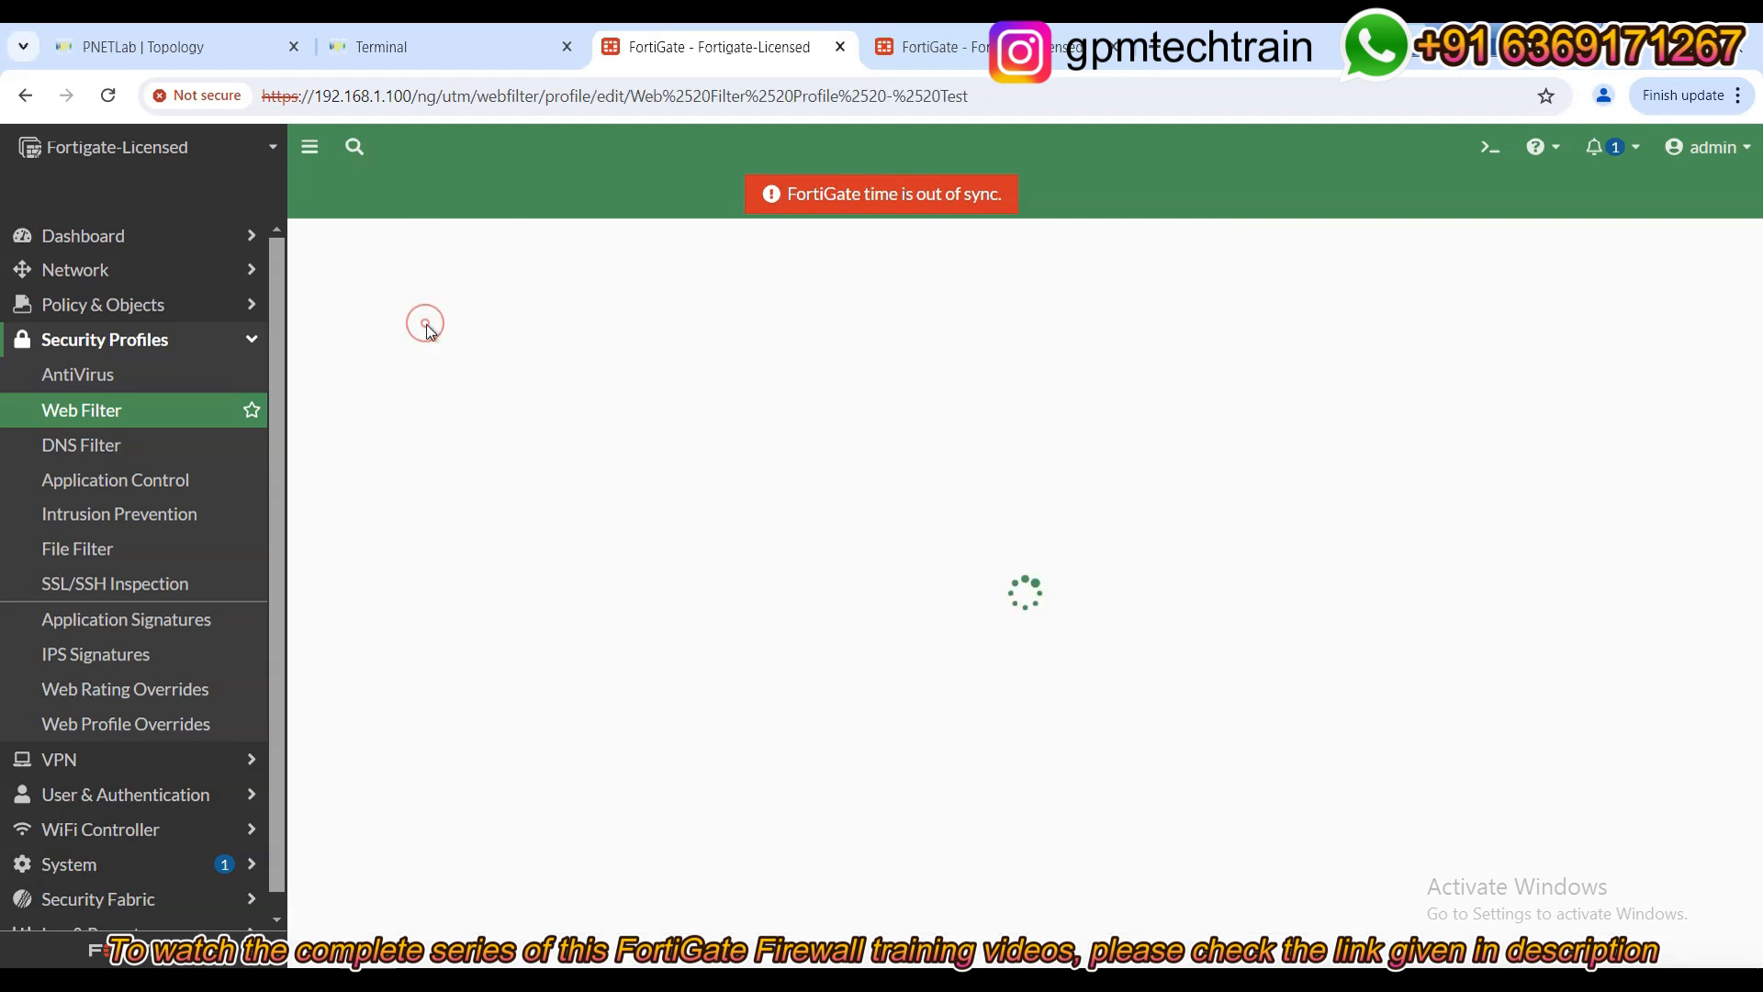
scroll(695, 745, "down", 5)
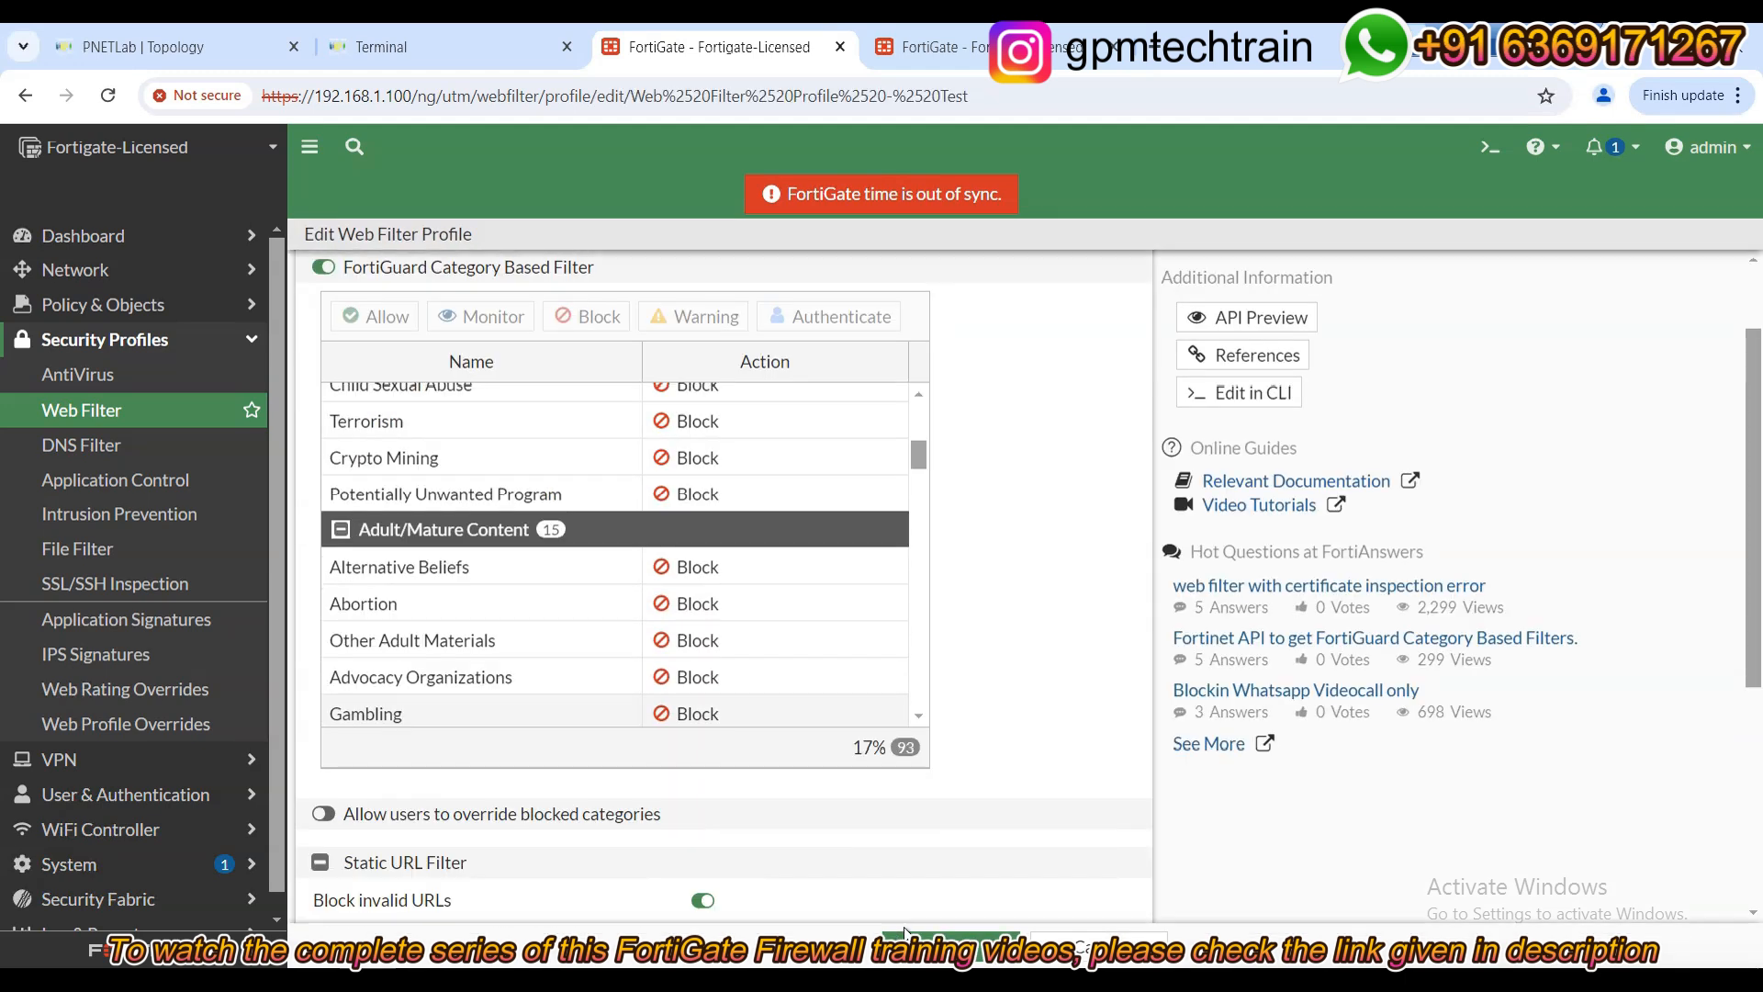
scroll(813, 613, "down", 5)
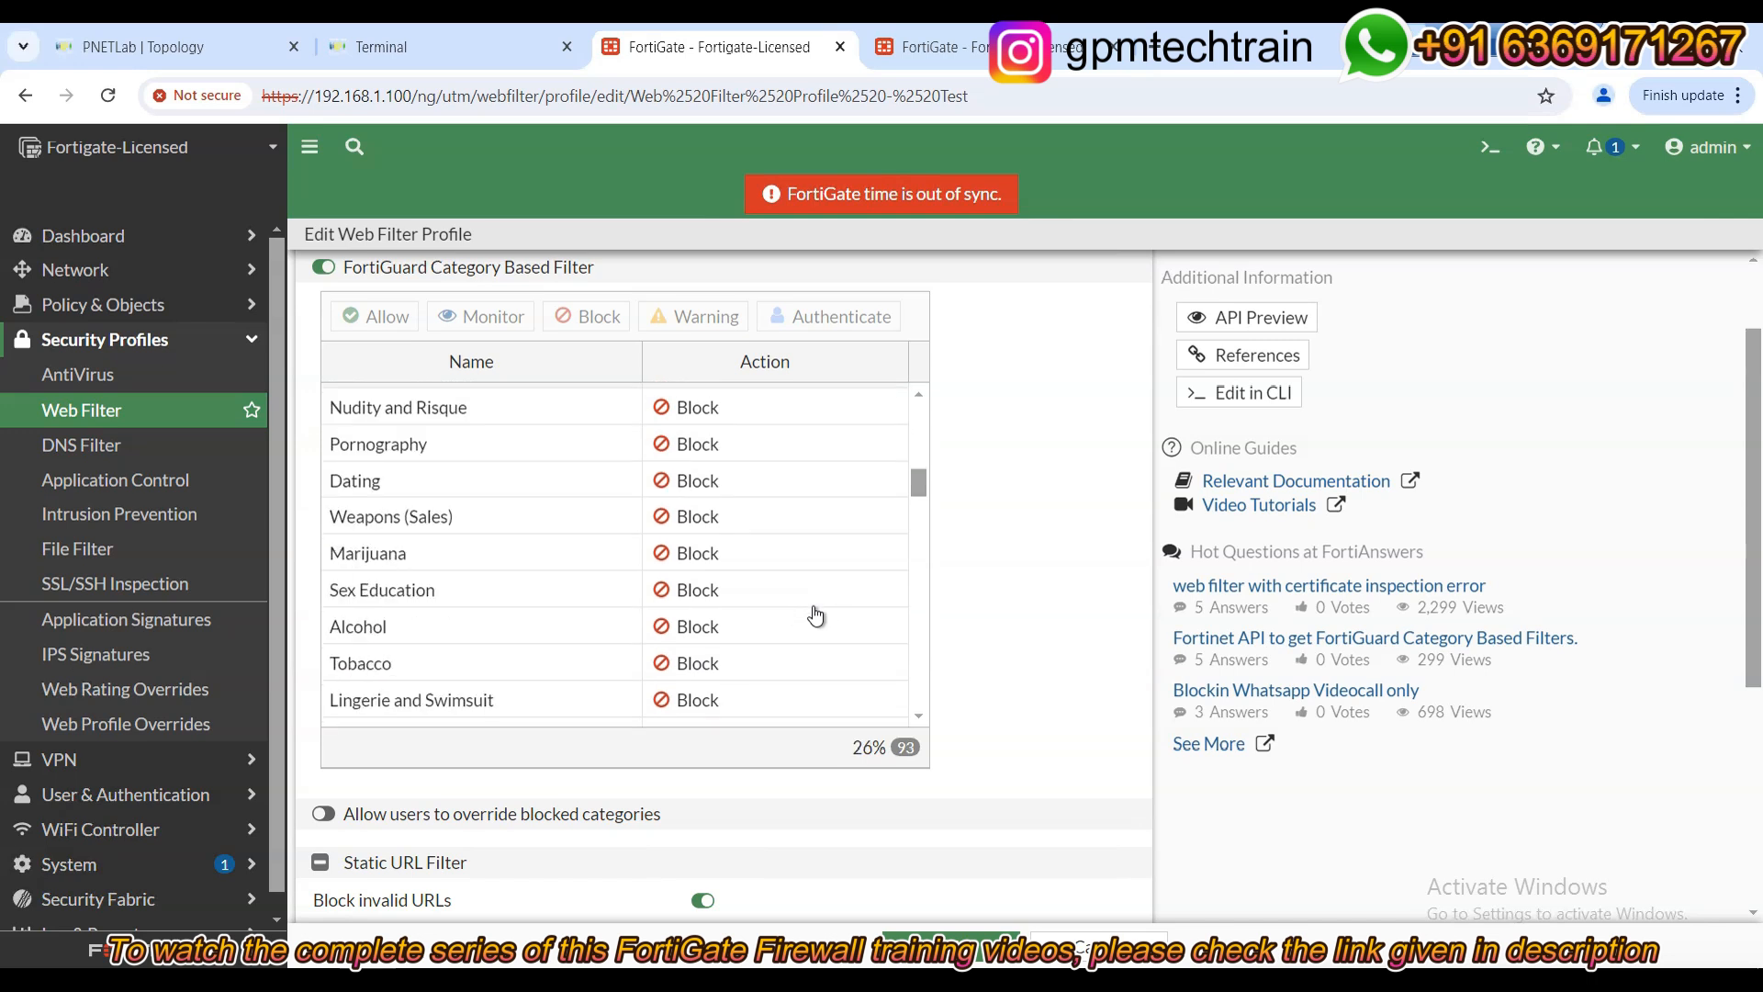
scroll(814, 614, "down", 8)
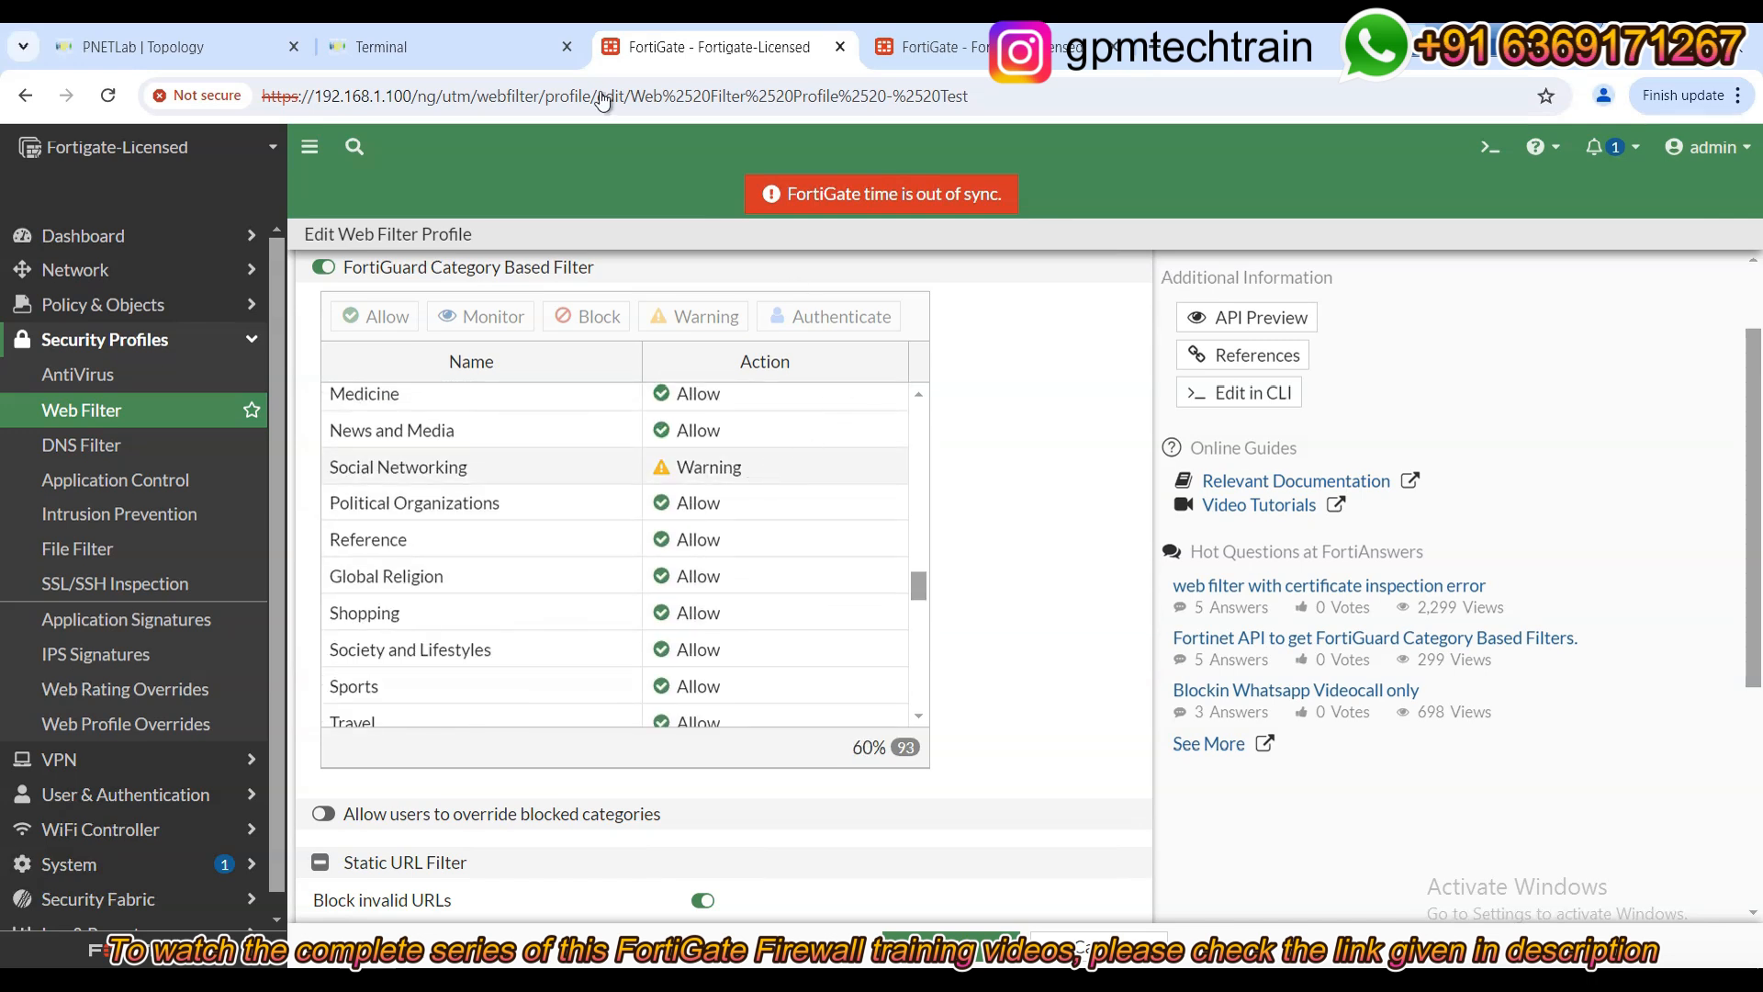
left_click(484, 53)
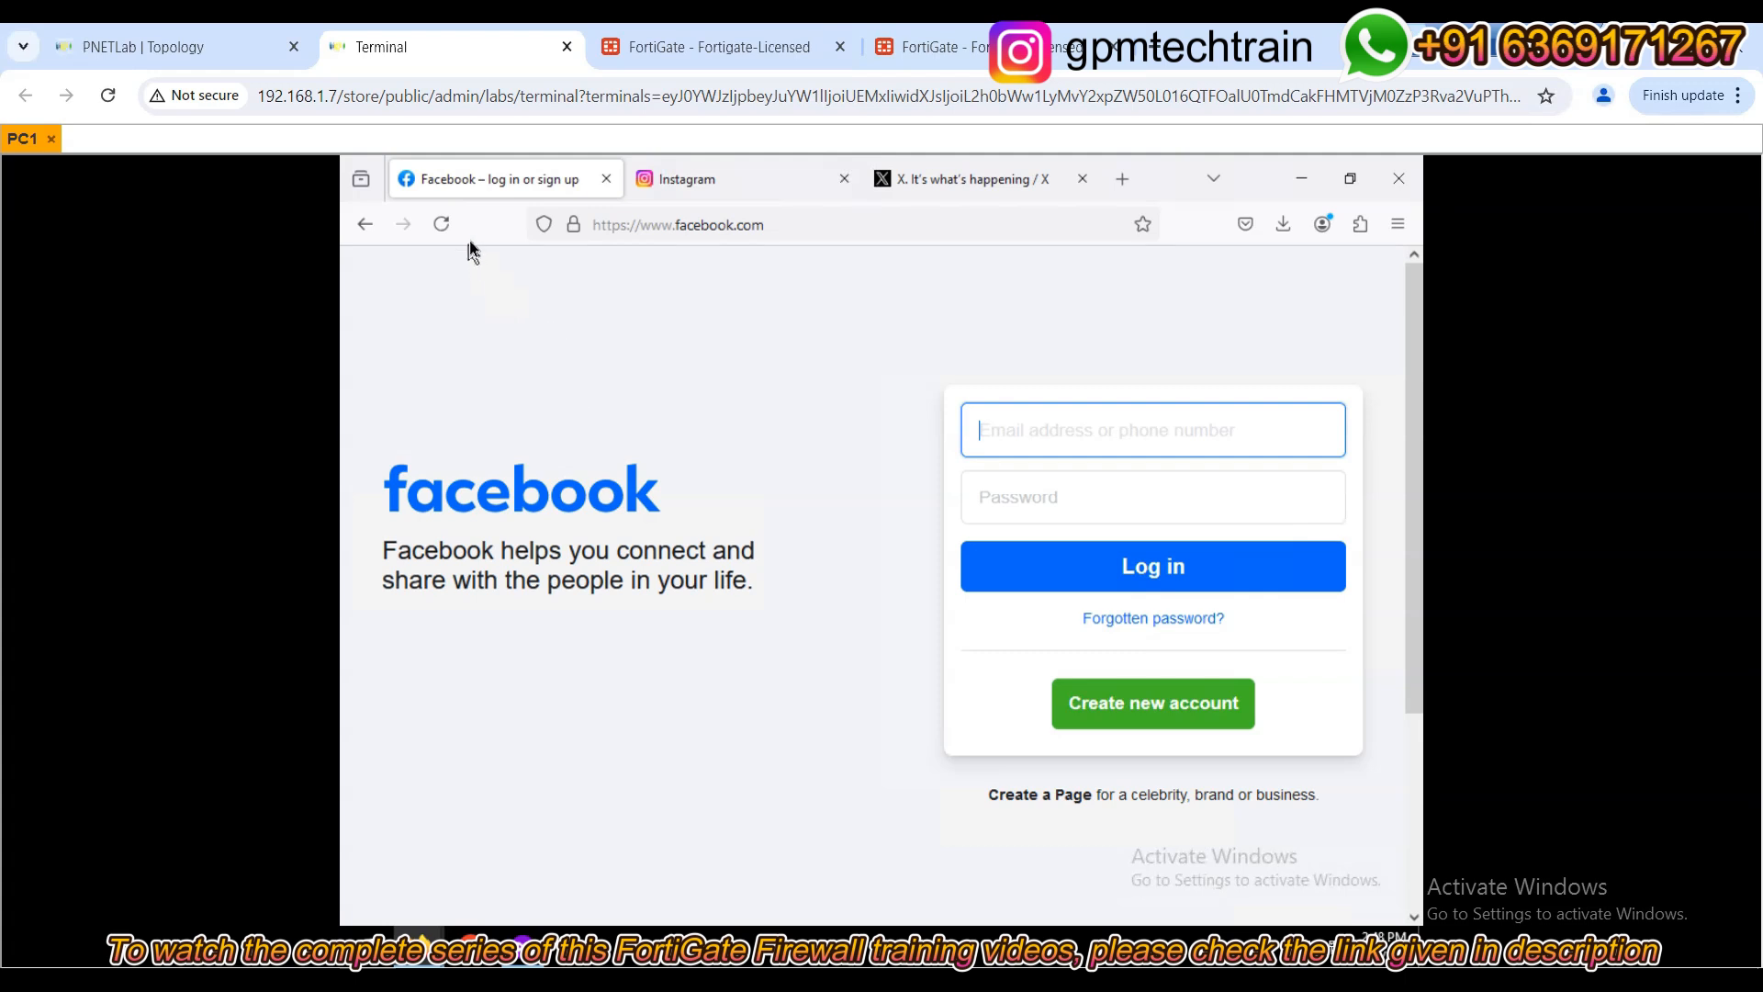
Reload Facebook on PC1, review the Social Networking Web Page Blocked warning, and Proceed to facebook.com.
left_click(444, 226)
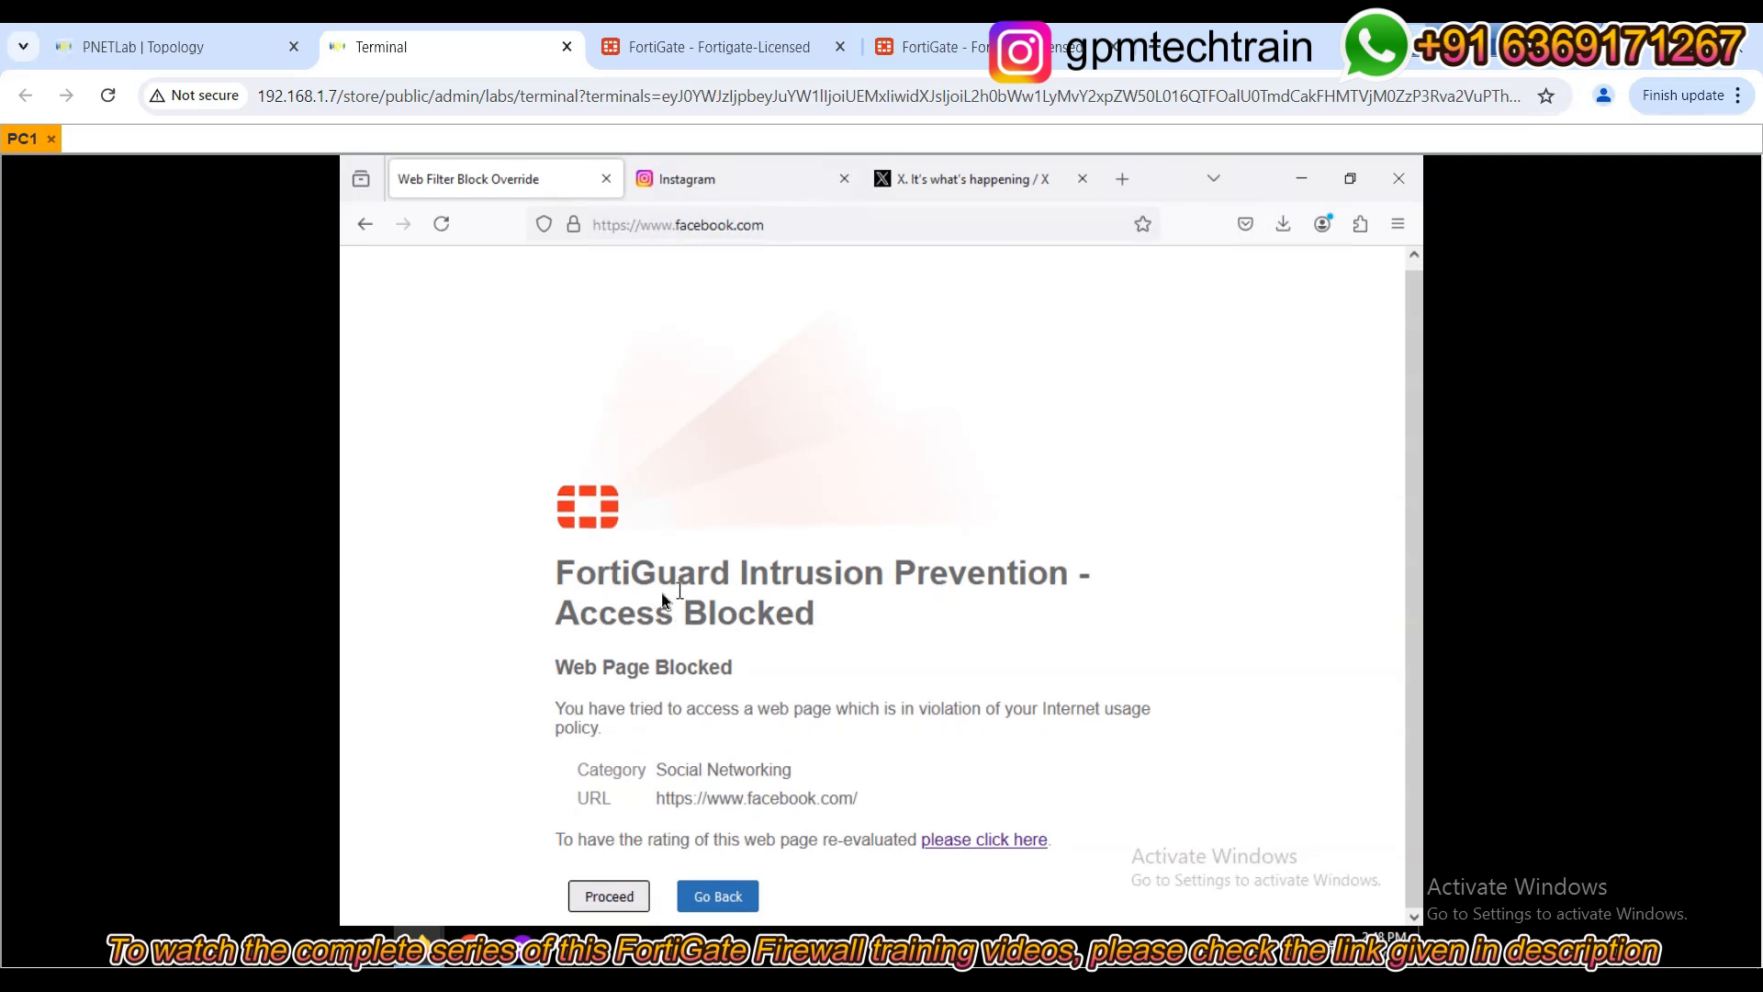
left_click_drag(564, 667, 741, 671)
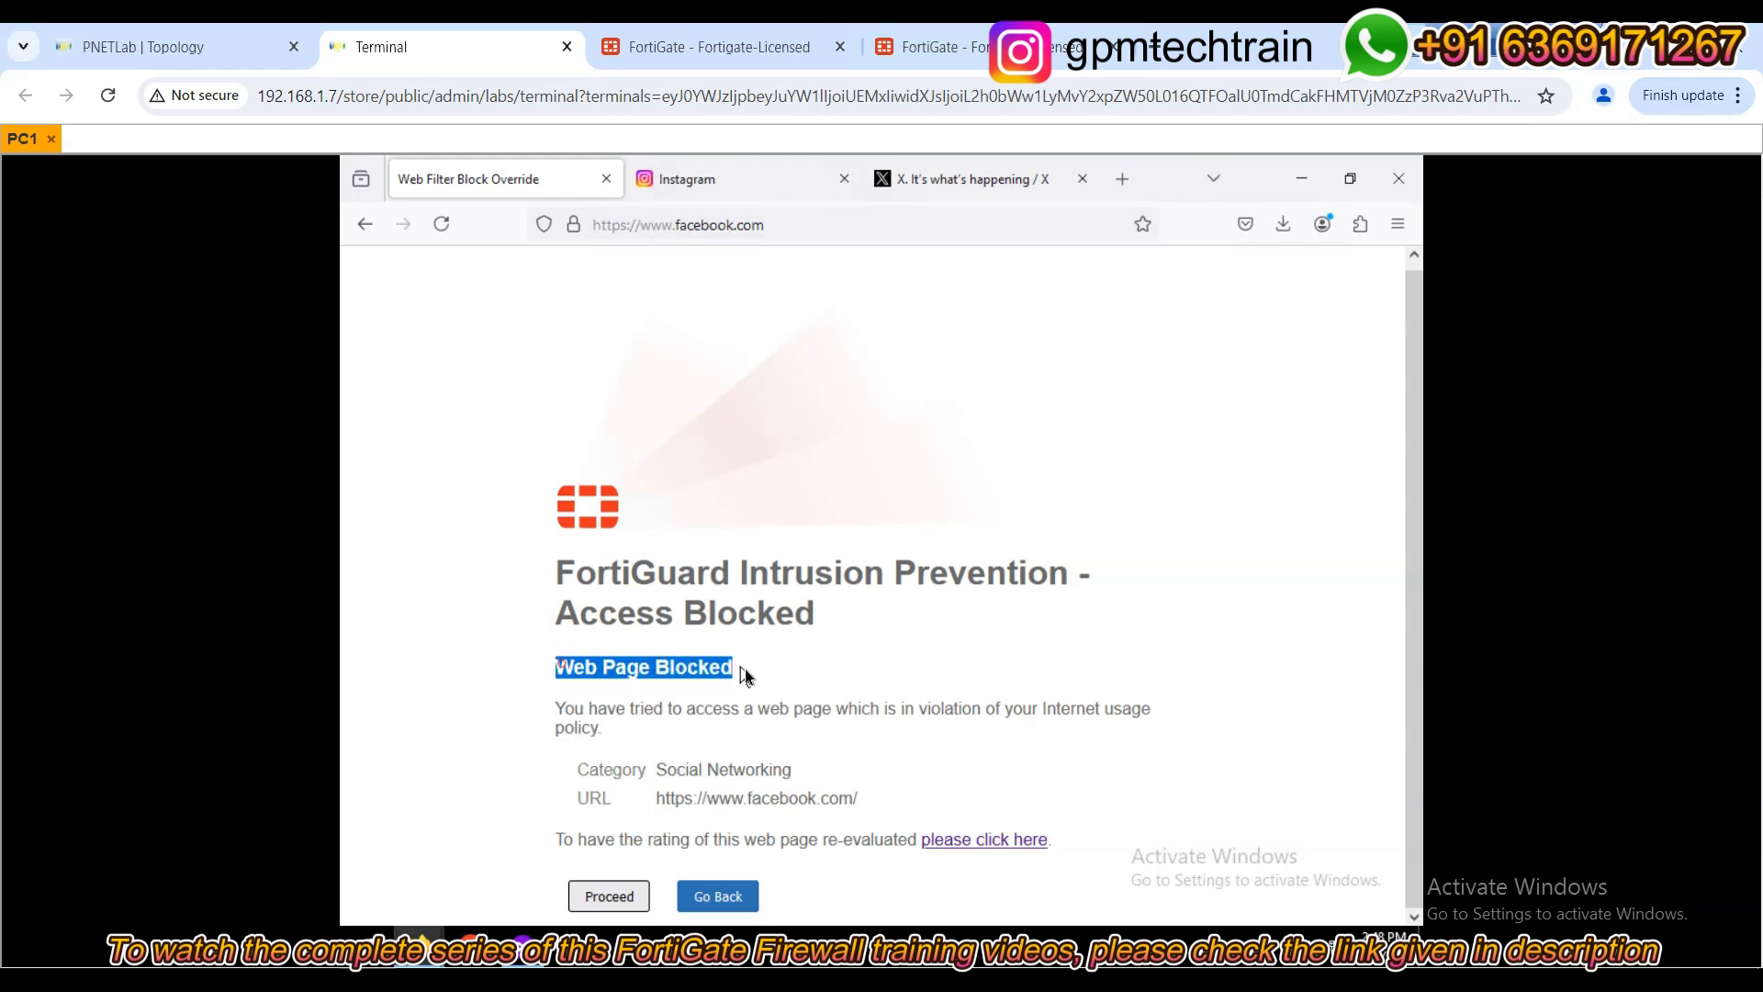
left_click_drag(586, 717, 1177, 730)
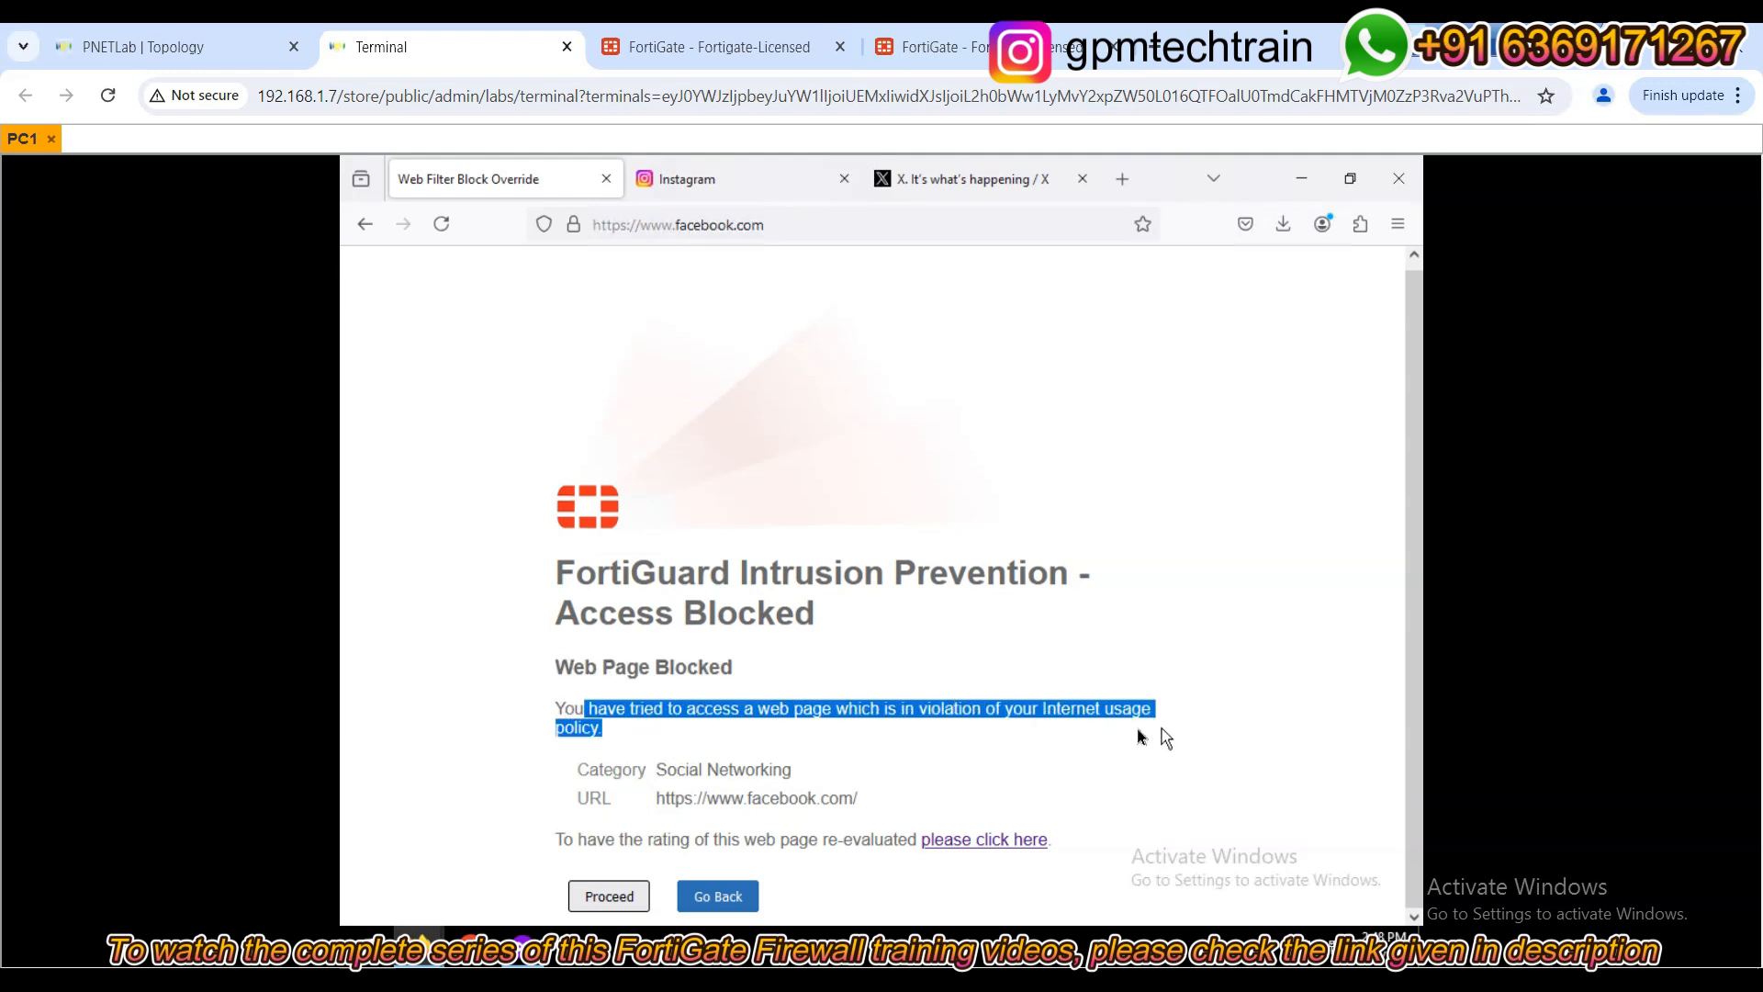
left_click_drag(795, 772, 573, 773)
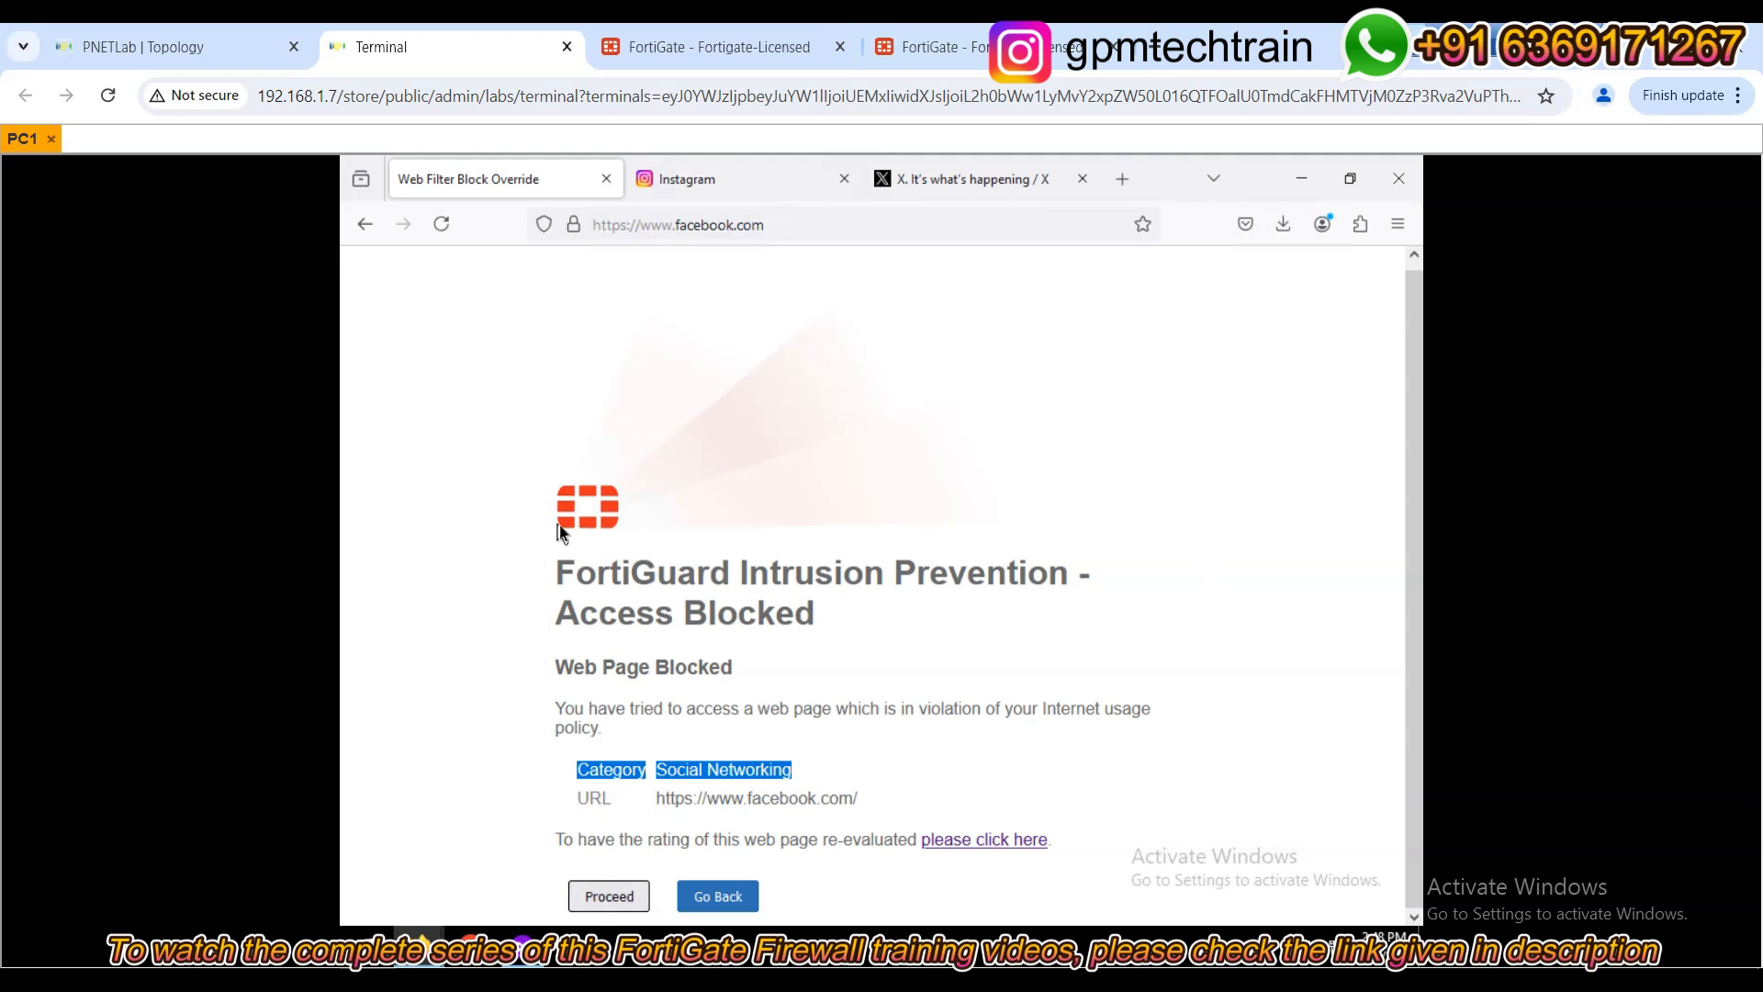
left_click(611, 897)
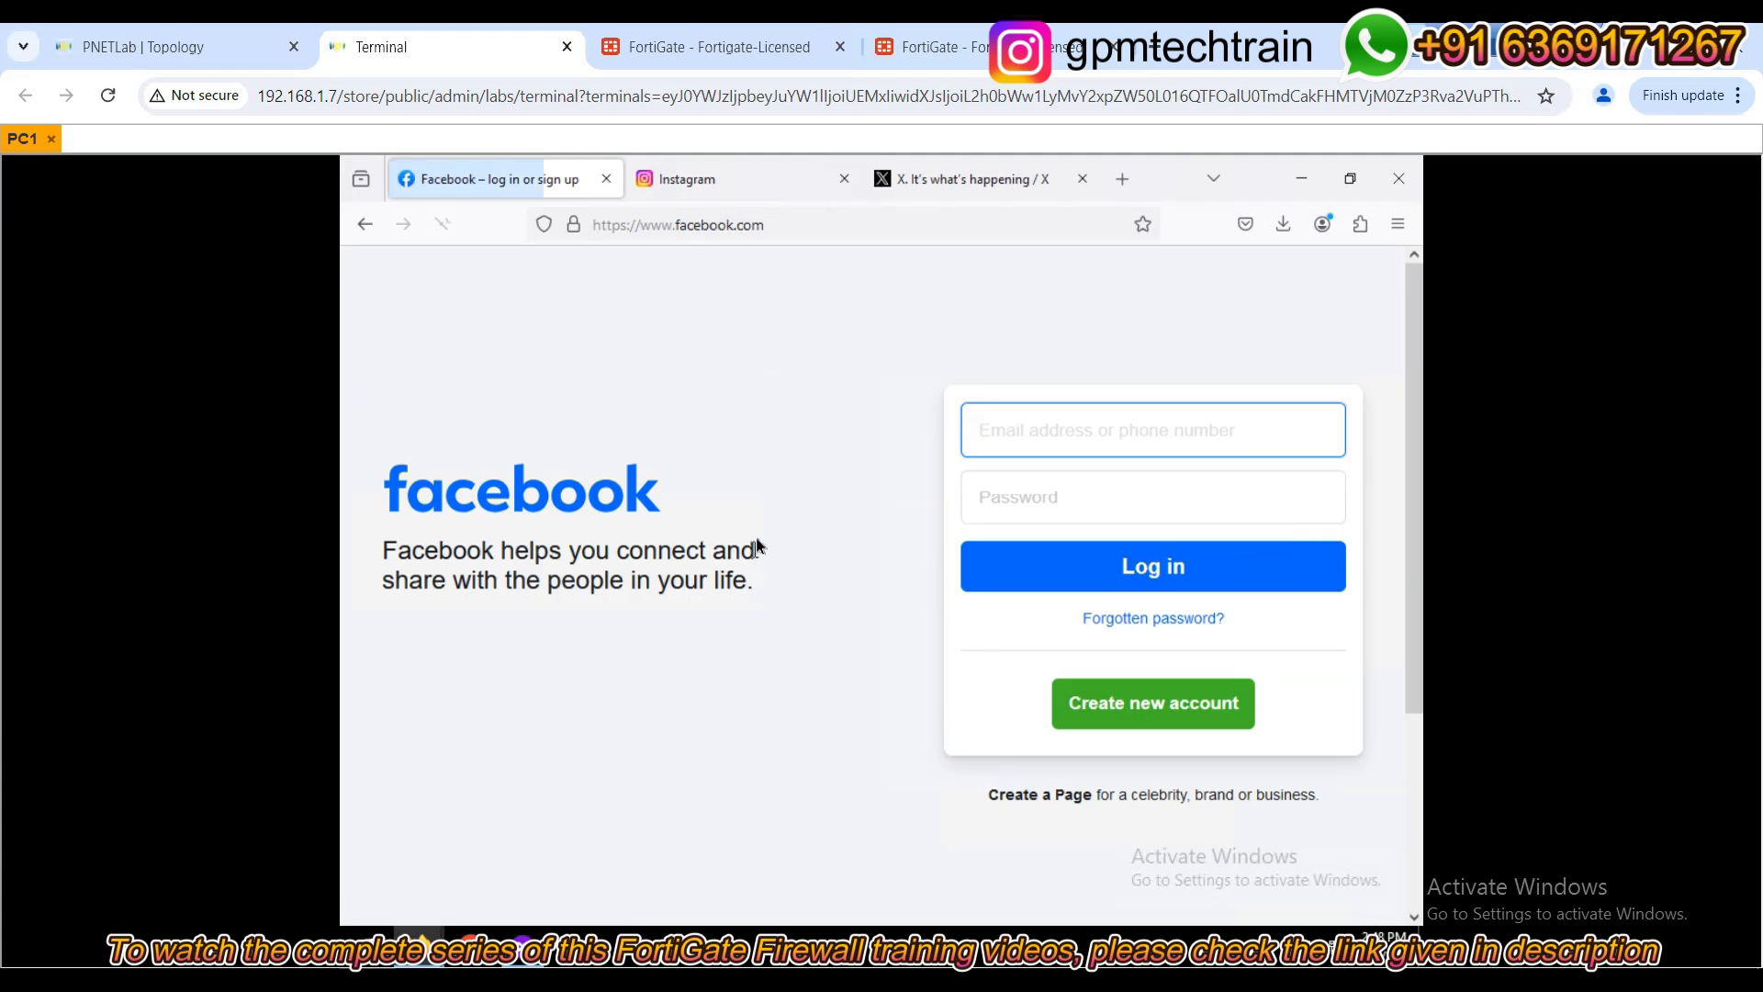
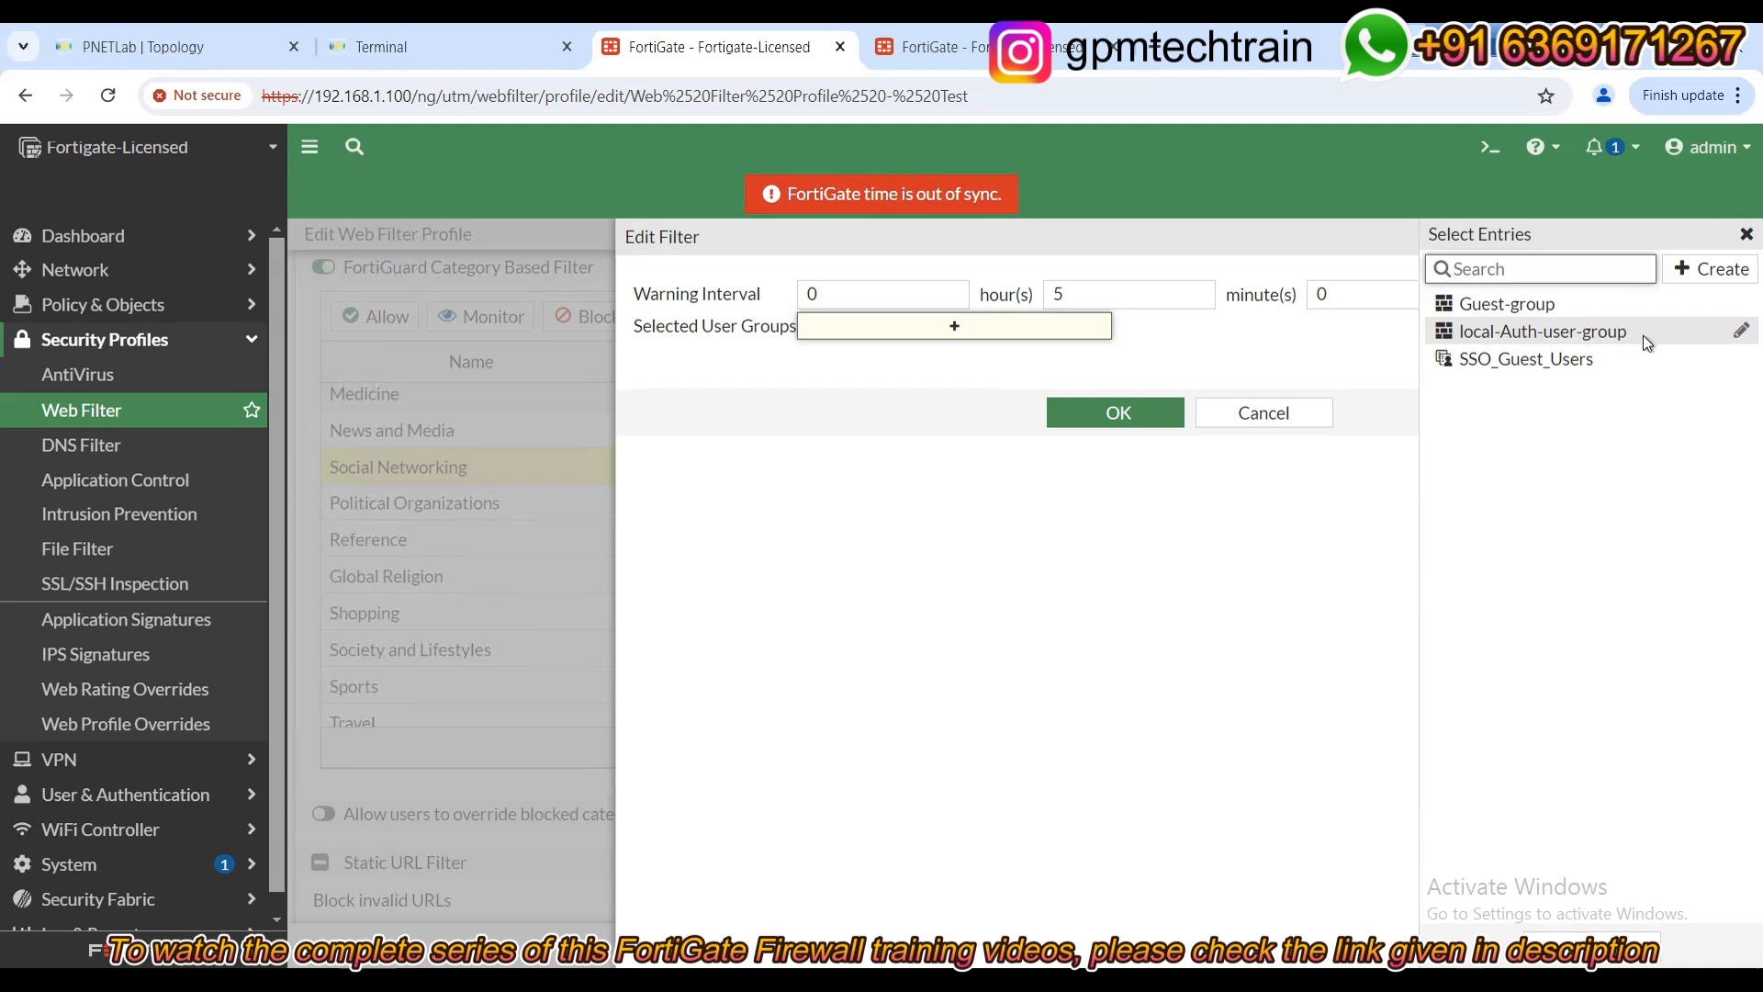
Require local-Auth-user-group authentication for Social Networking, keeping the 0 h 5 min 0 s warning interval.
left_click(1507, 341)
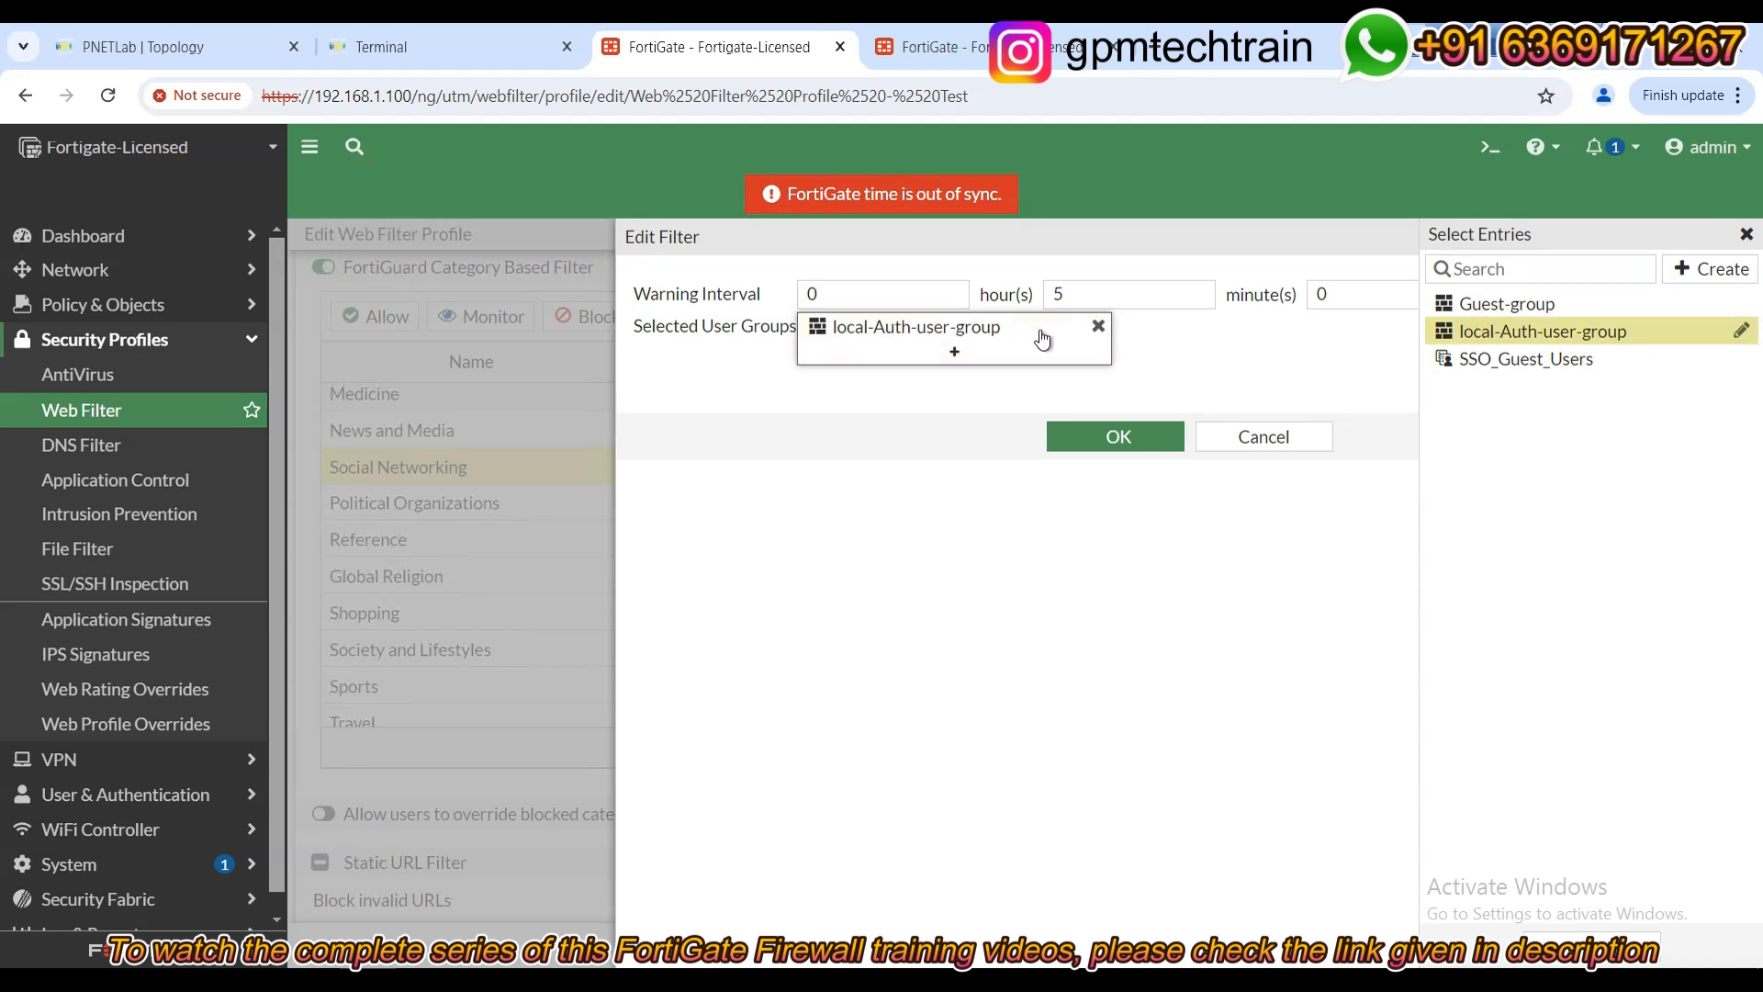
left_click(954, 586)
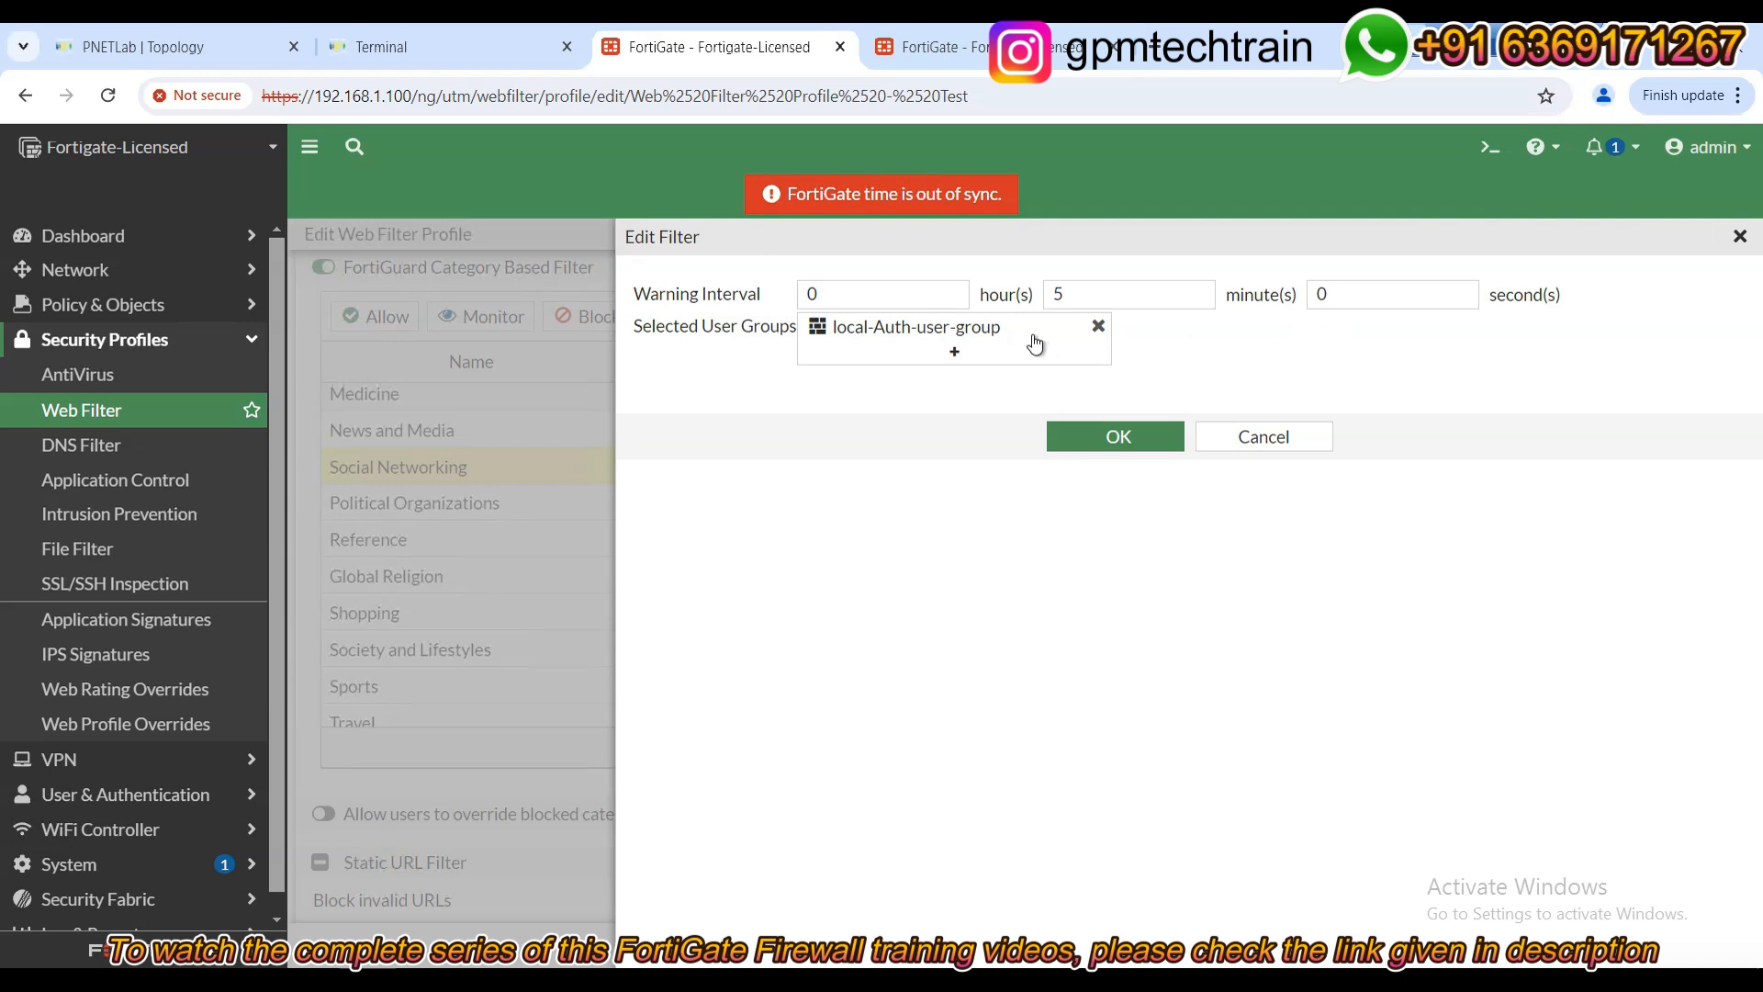
mouse_move(955, 326)
double_click(1082, 292)
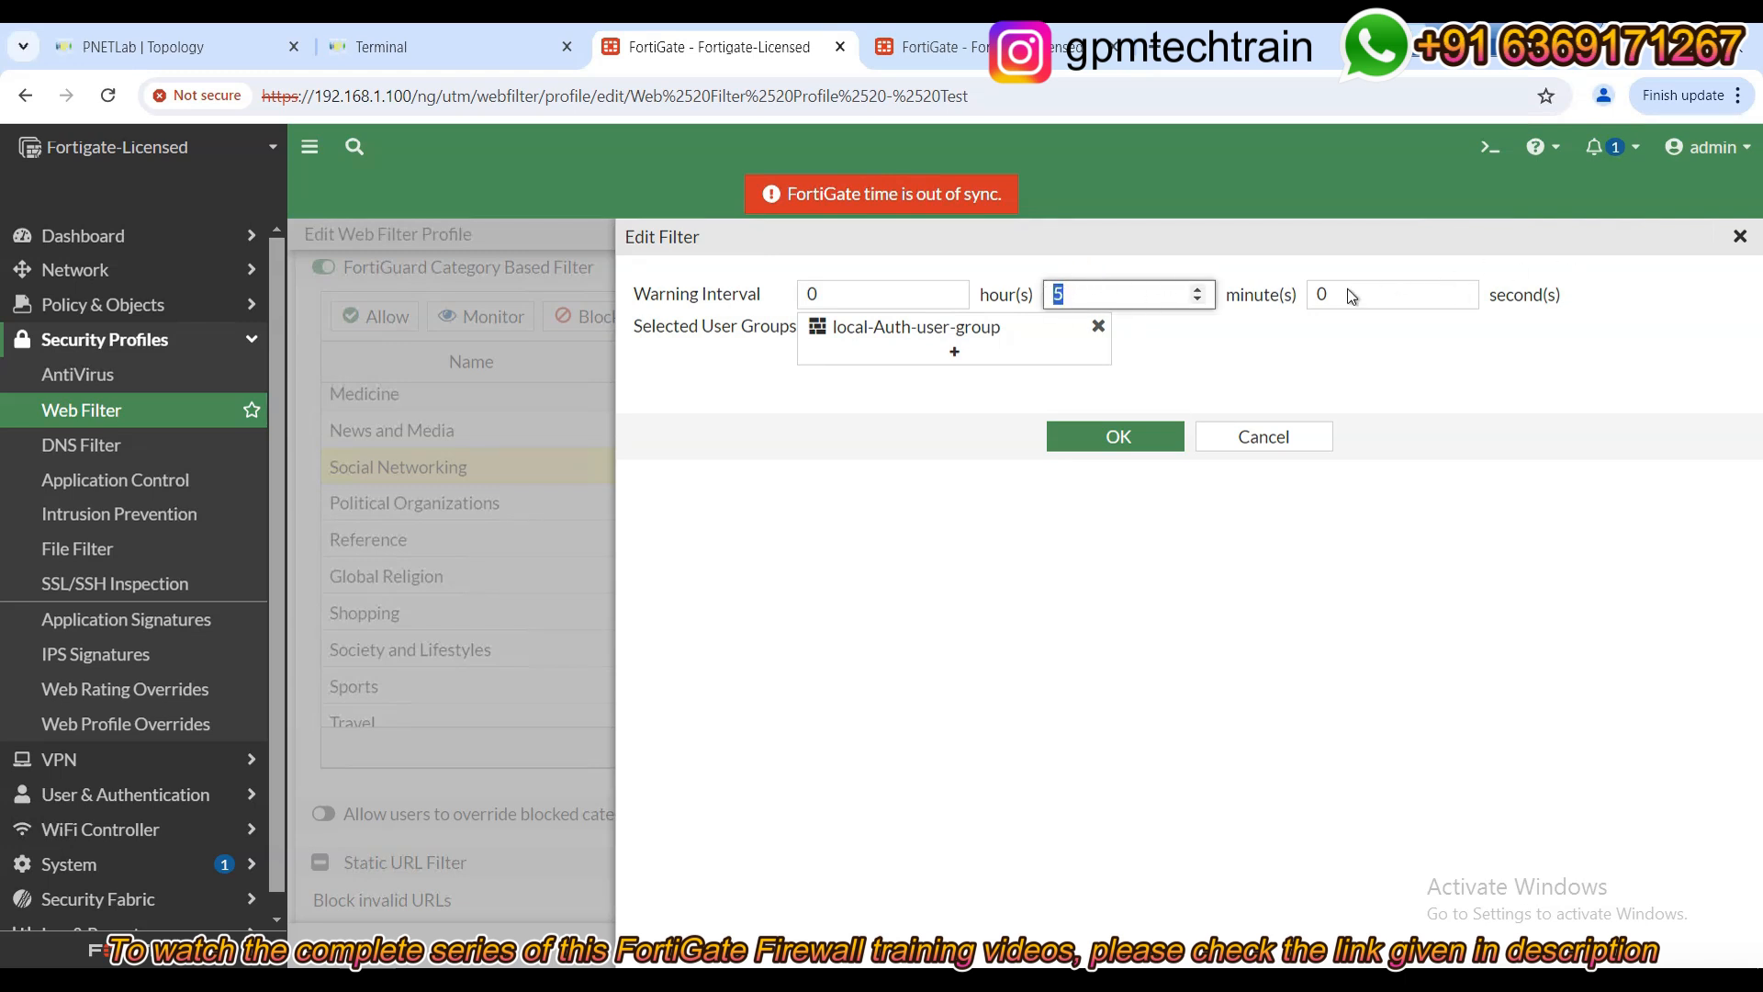
left_click(912, 294)
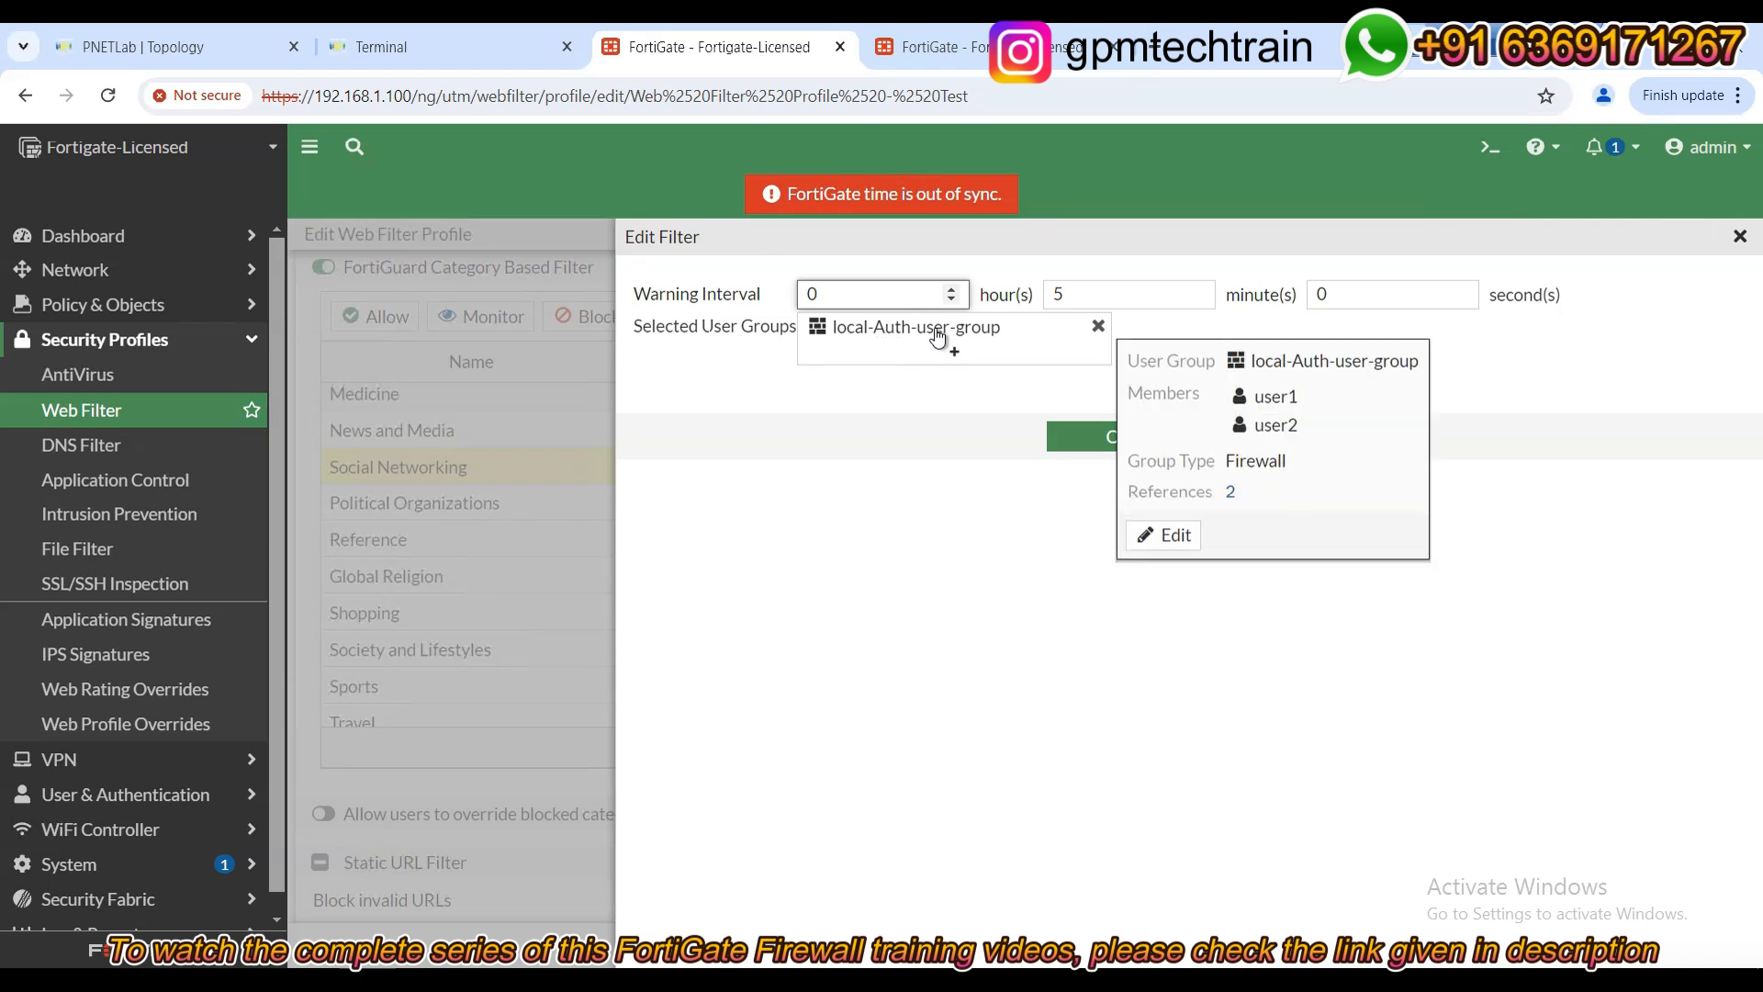
left_click(915, 631)
double_click(1114, 288)
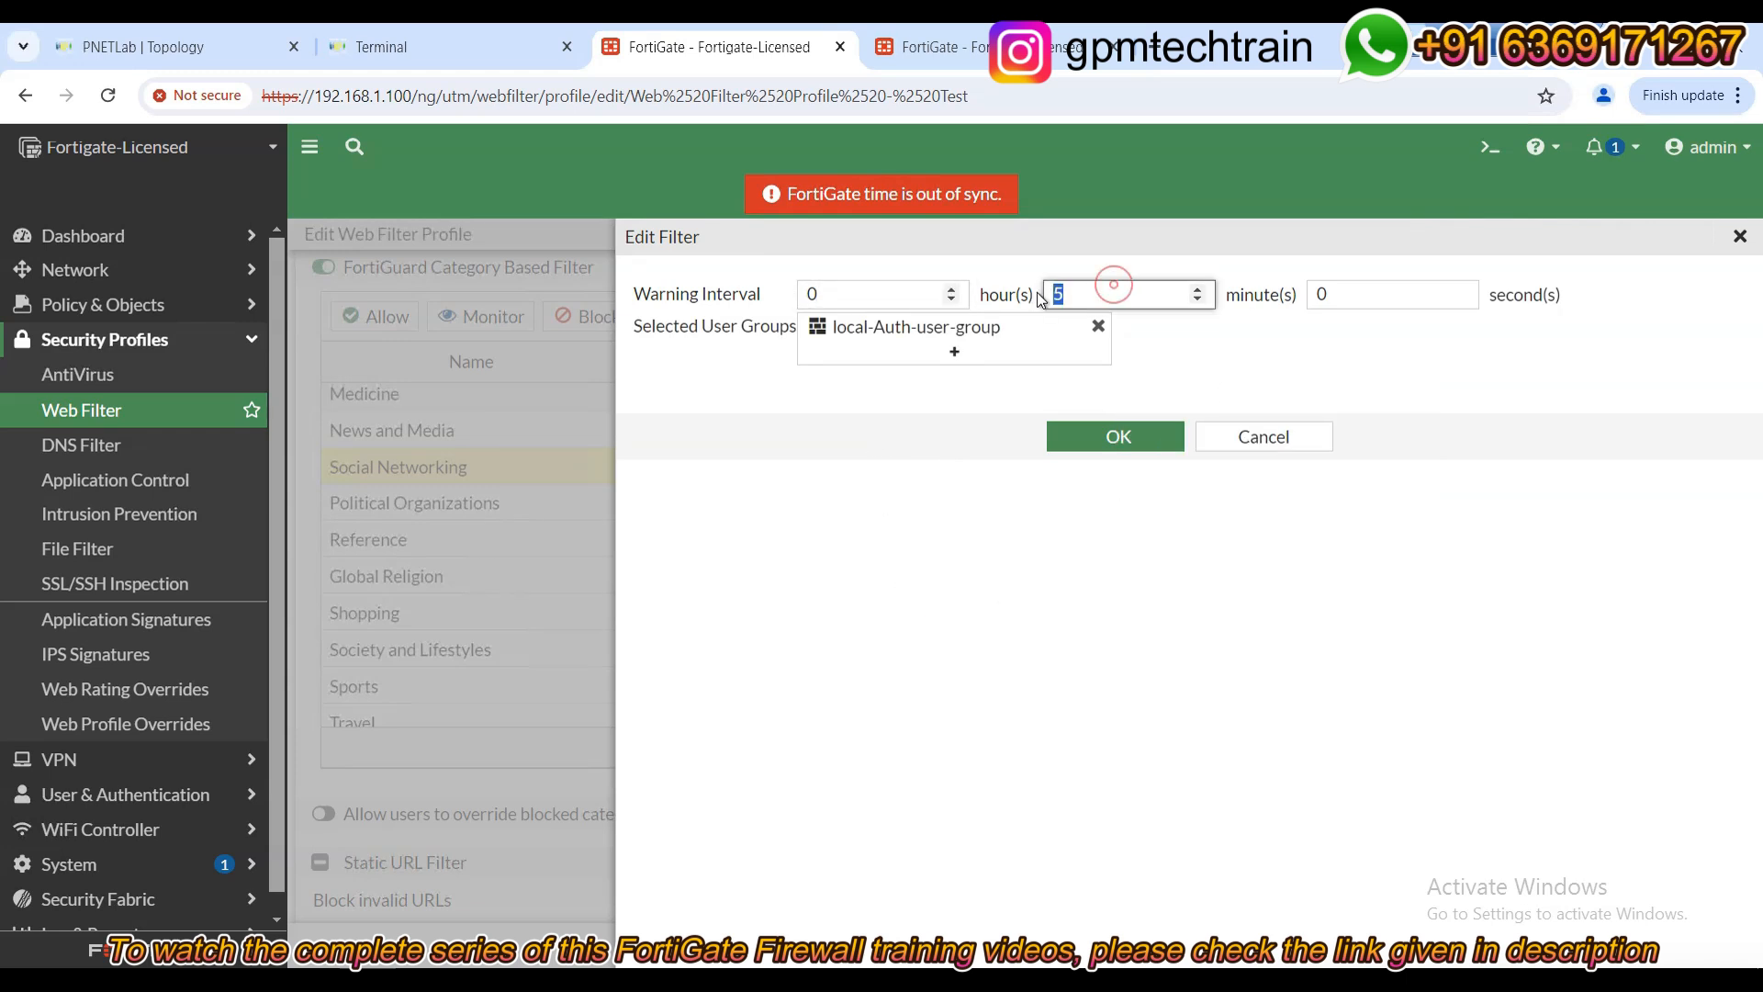
left_click(1101, 294)
left_click(1119, 437)
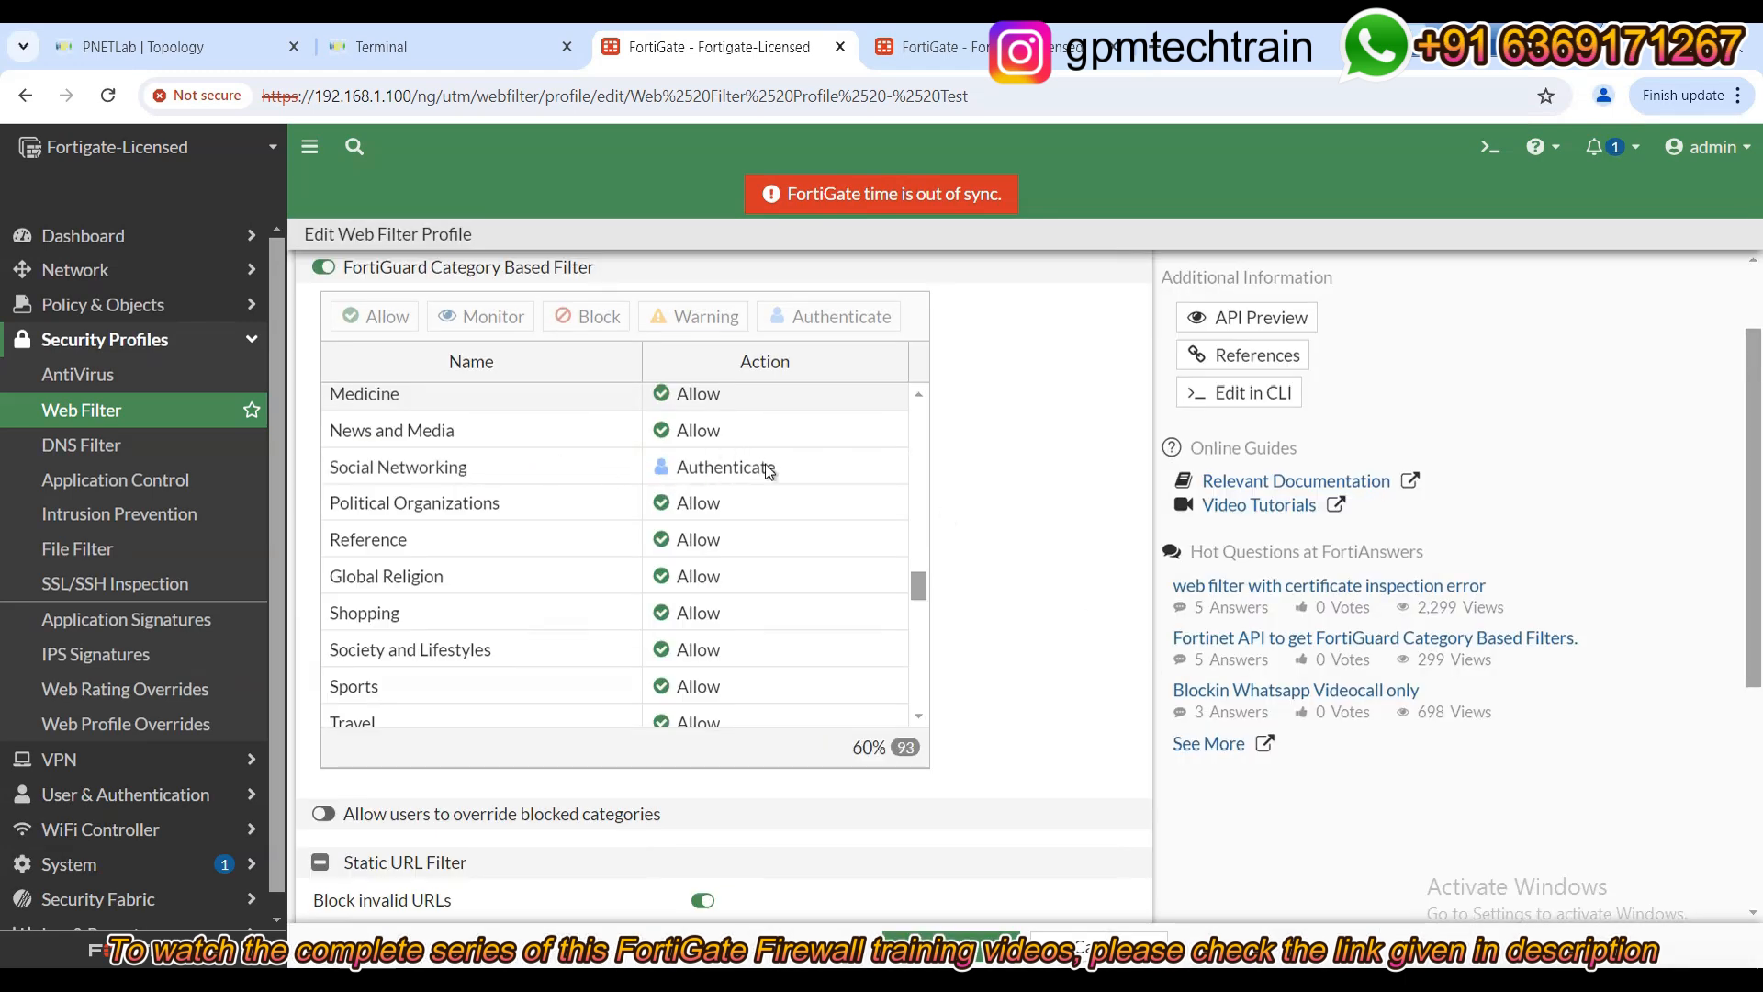
Save the Test profile, then close the Facebook, Instagram and X tabs in Firefox on PC1.
left_click(976, 956)
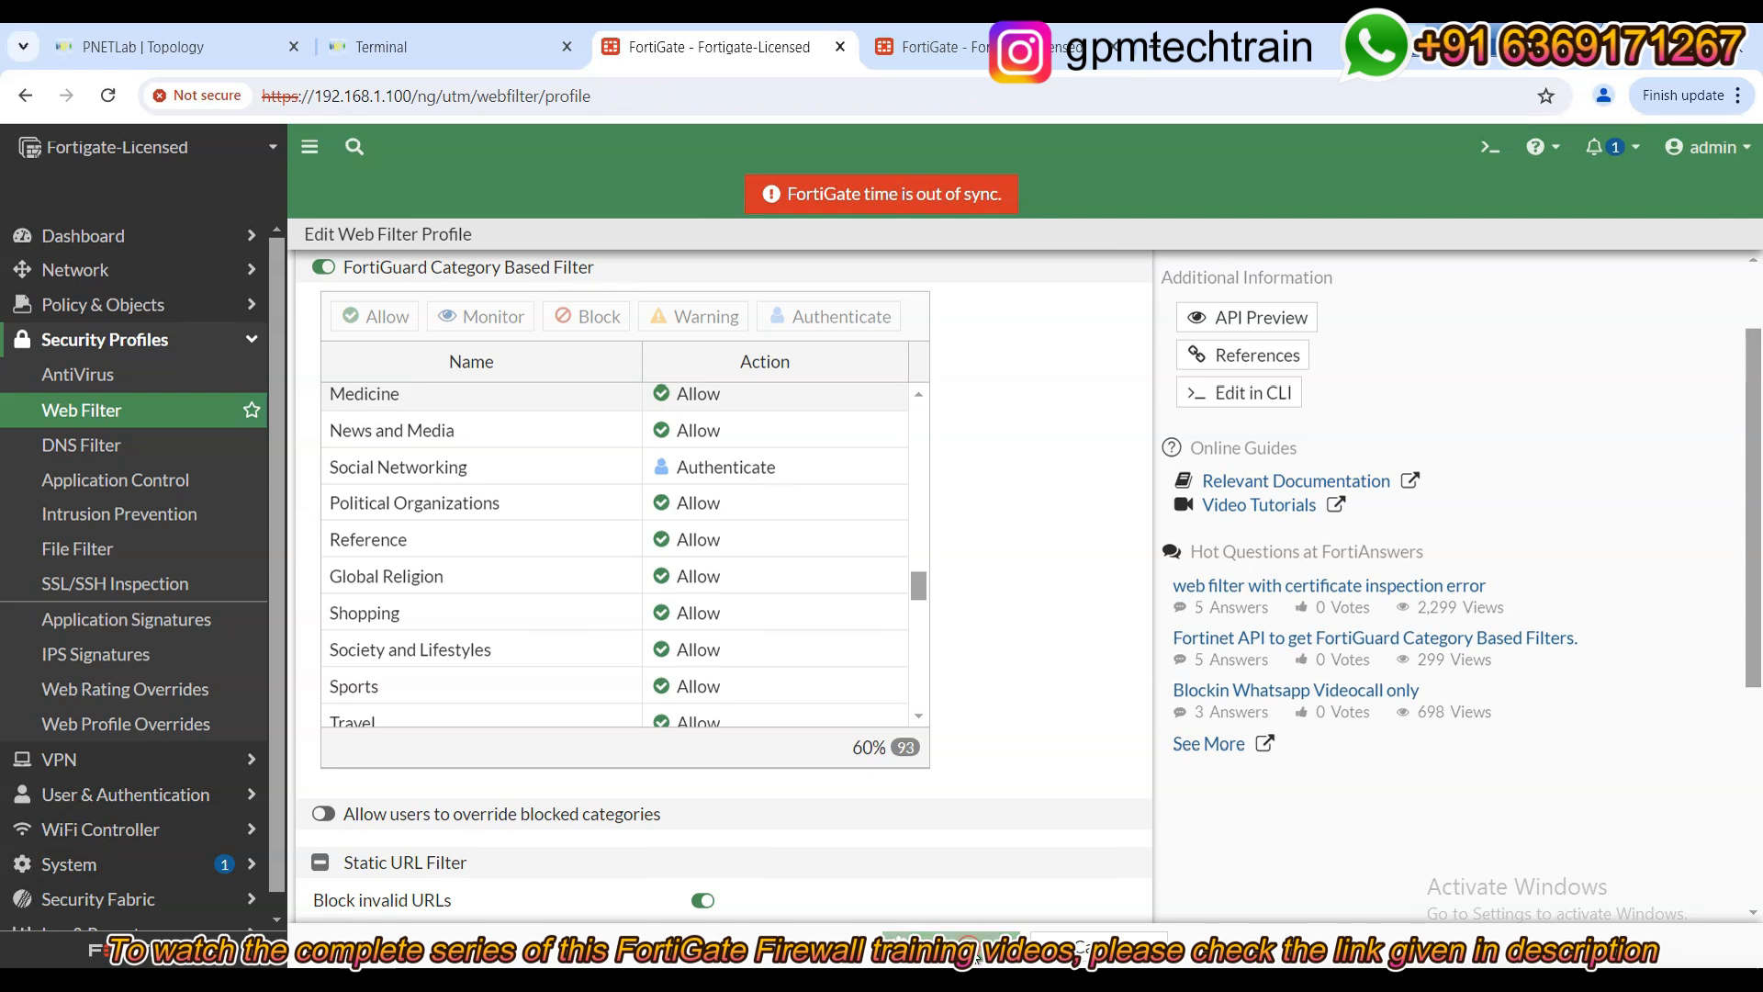
left_click(485, 51)
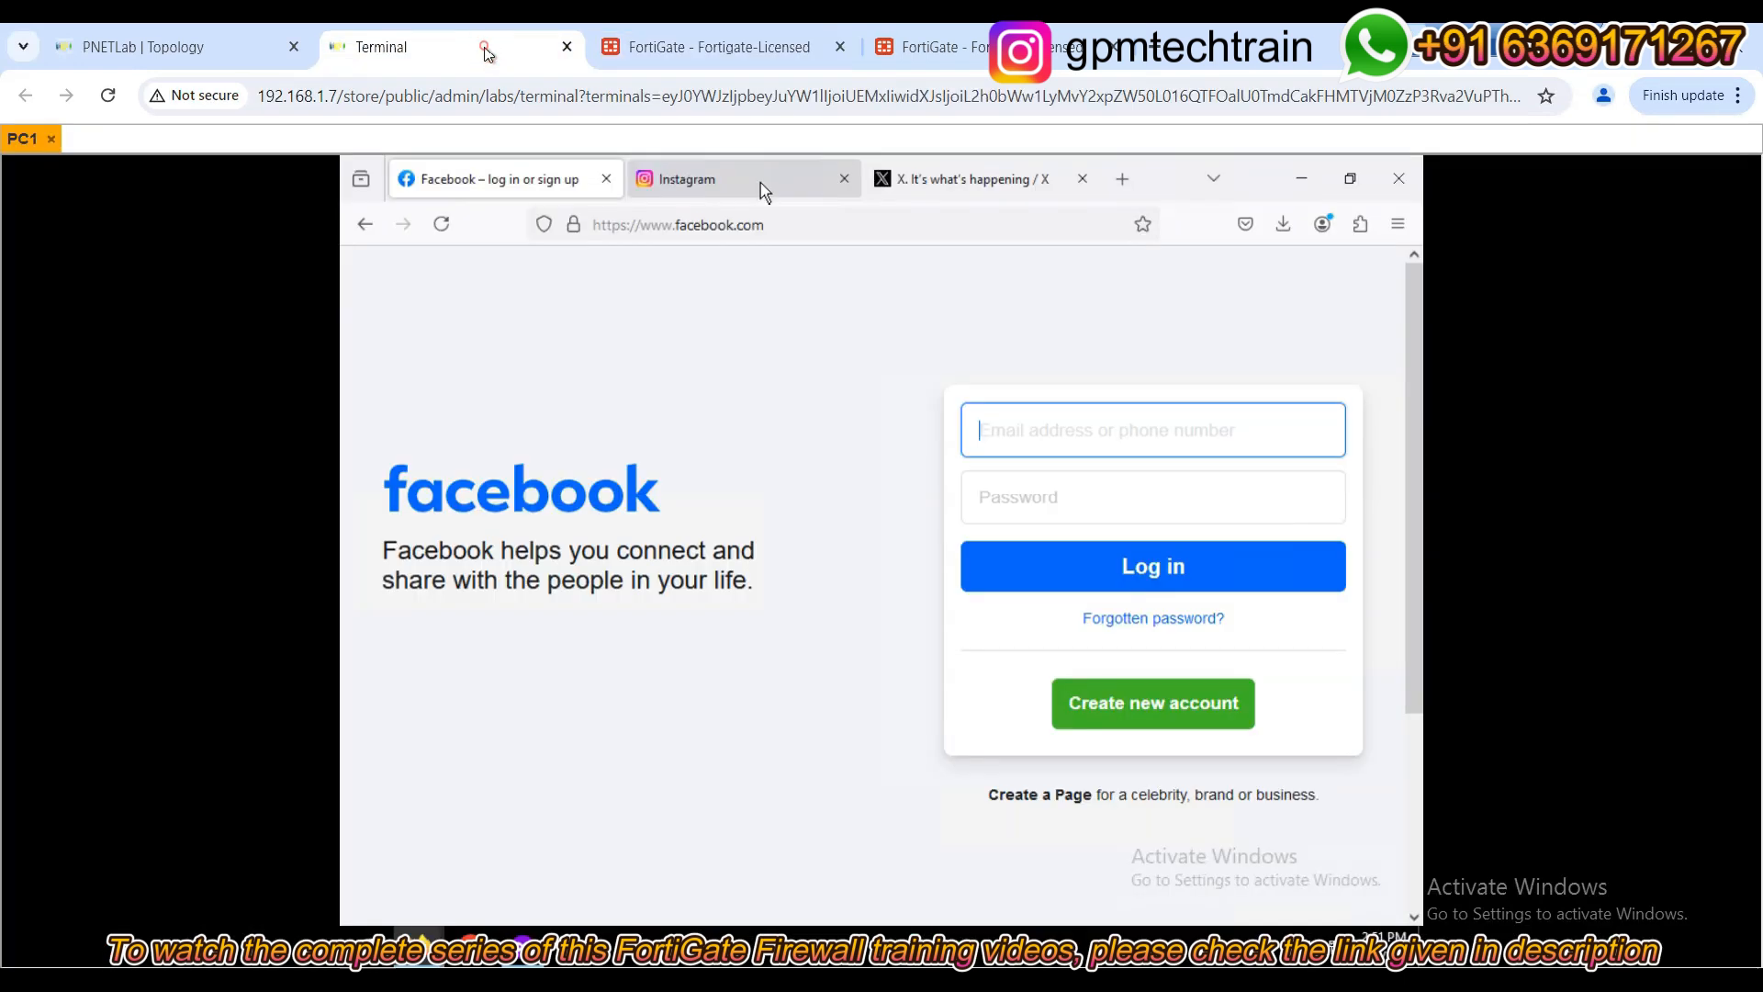
left_click(606, 181)
left_click(606, 181)
left_click(606, 181)
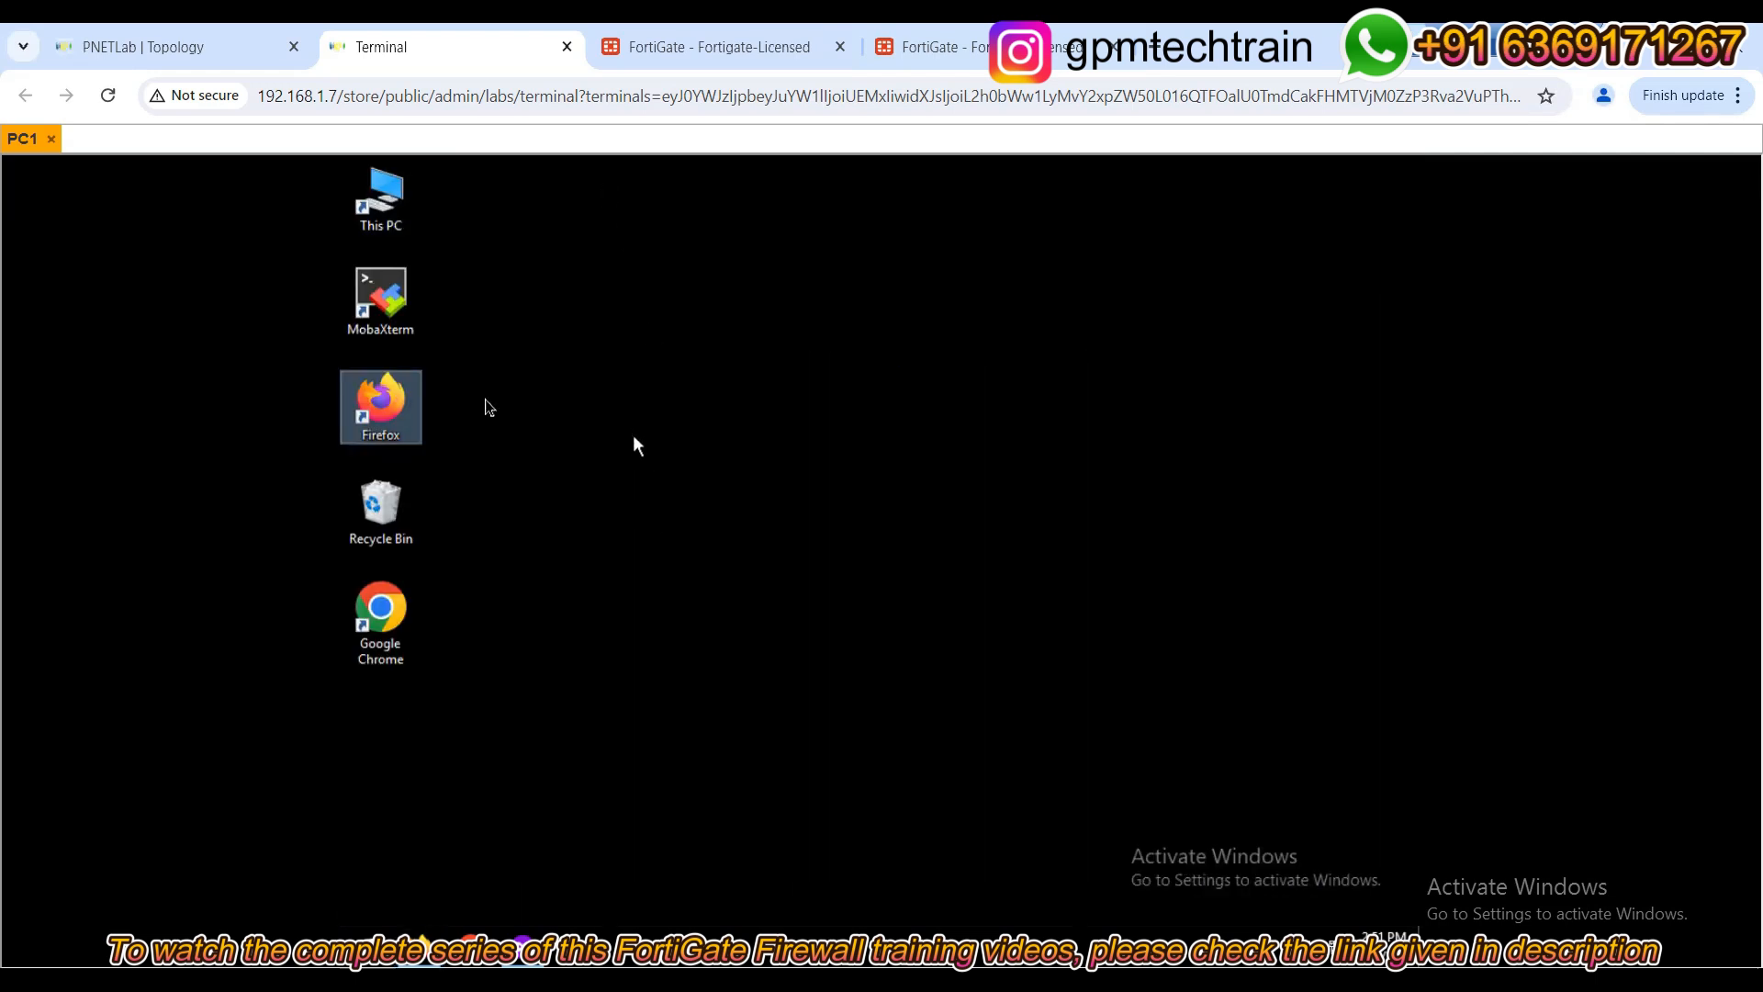
Relaunch Firefox, load facebook.com in a normal window, then close it.
double_click(389, 406)
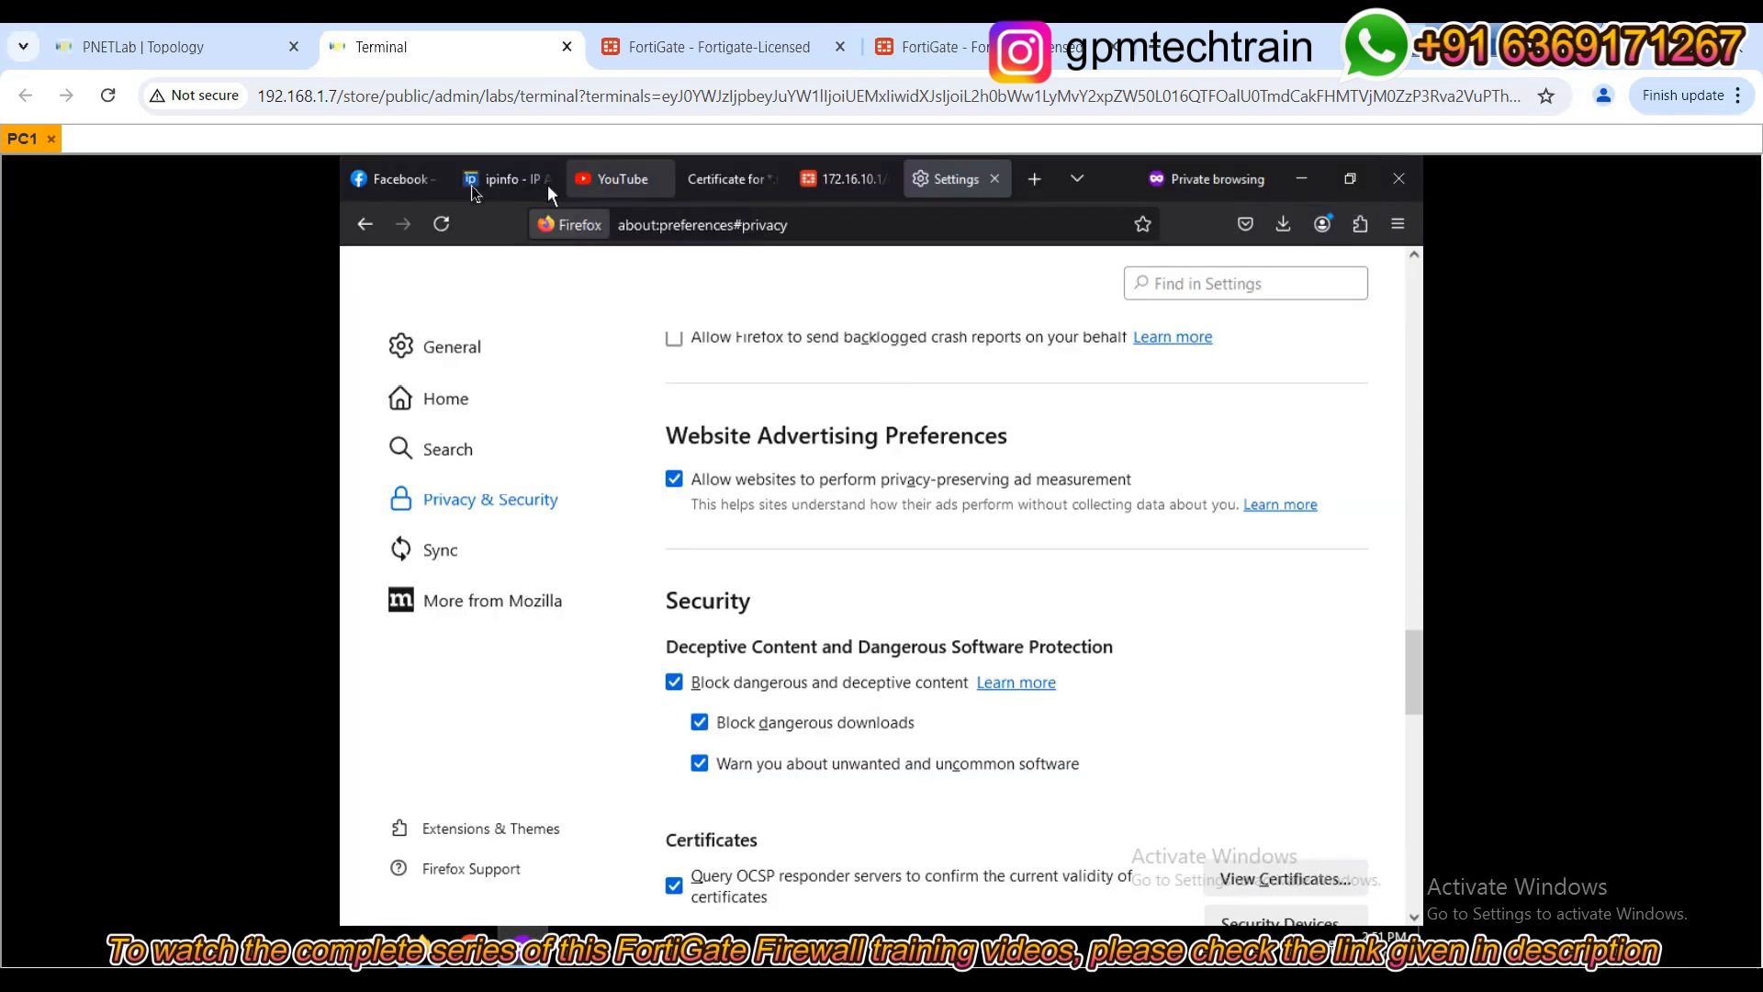
left_click(1401, 180)
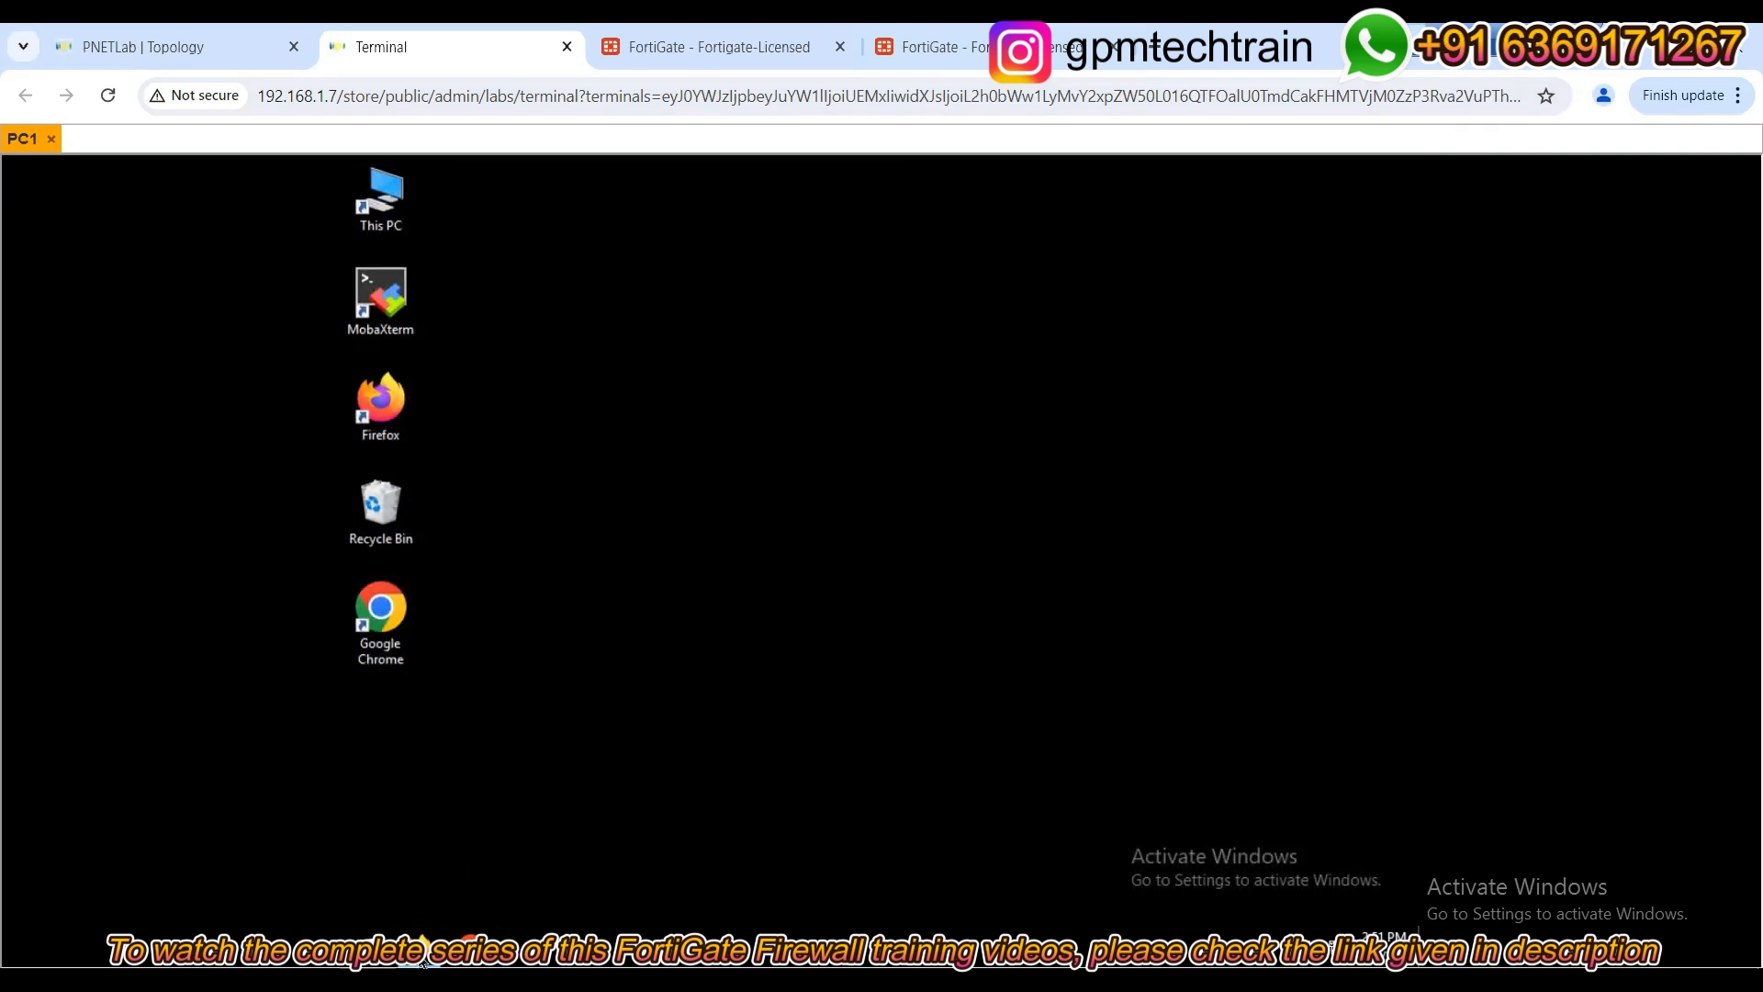
right_click(420, 957)
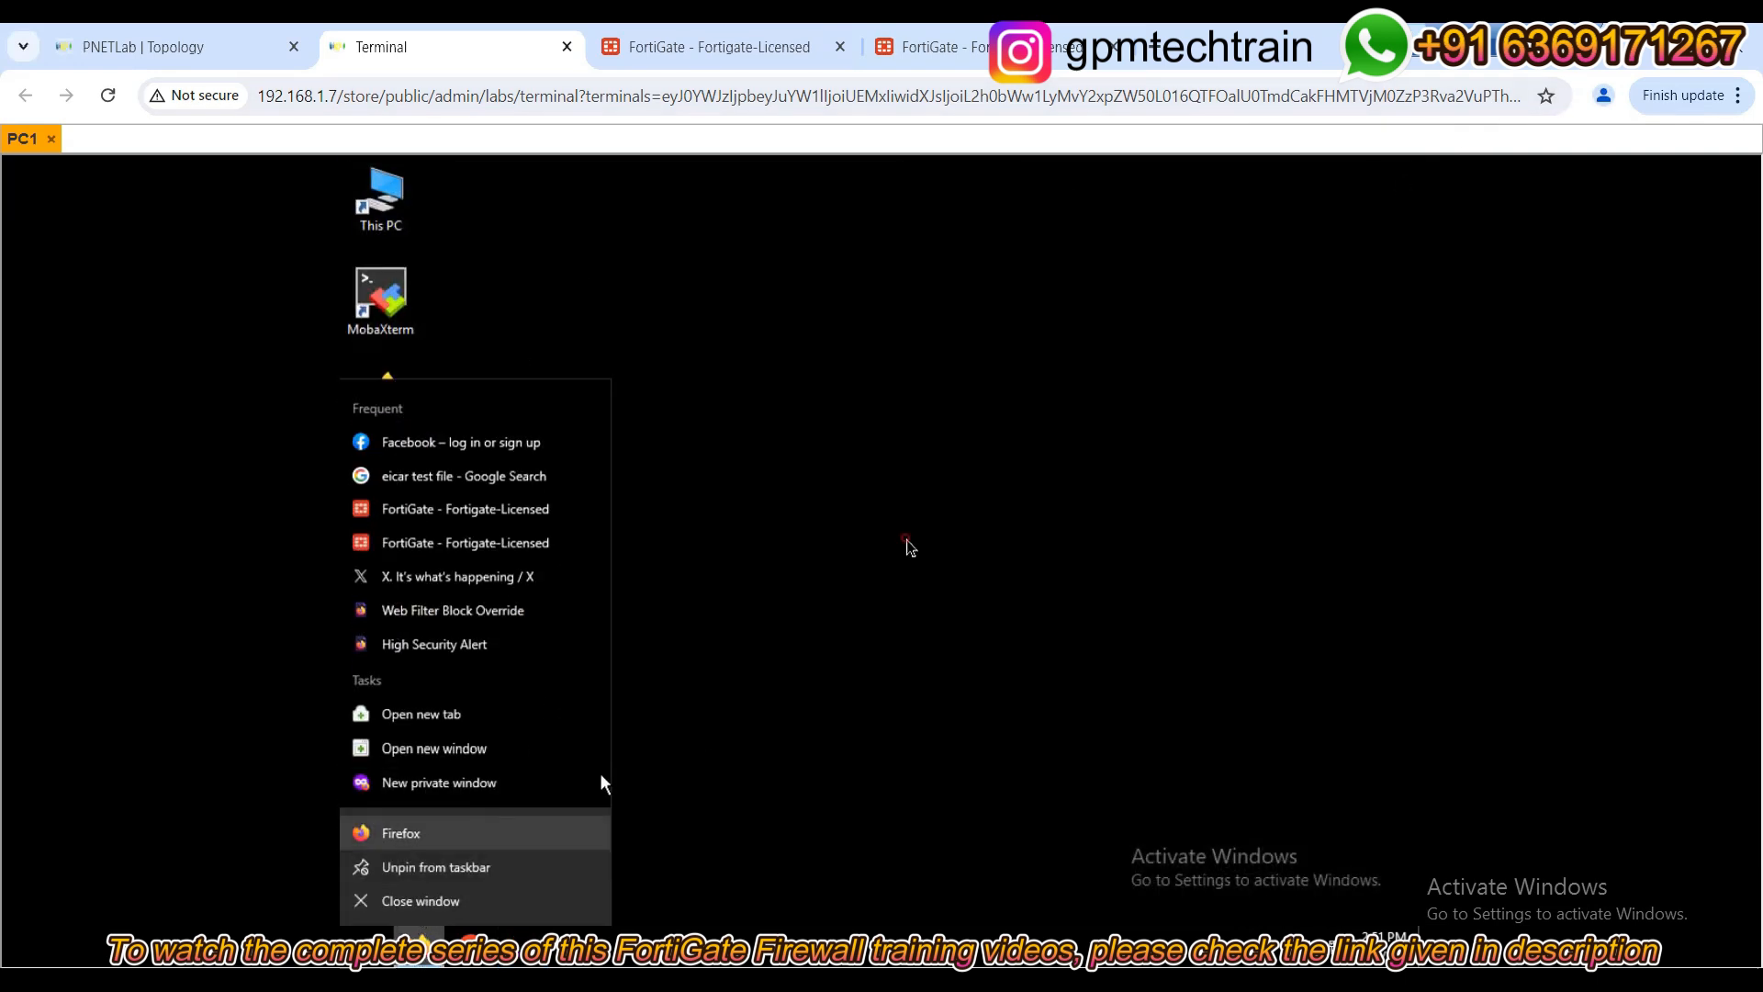
left_click(906, 542)
double_click(398, 395)
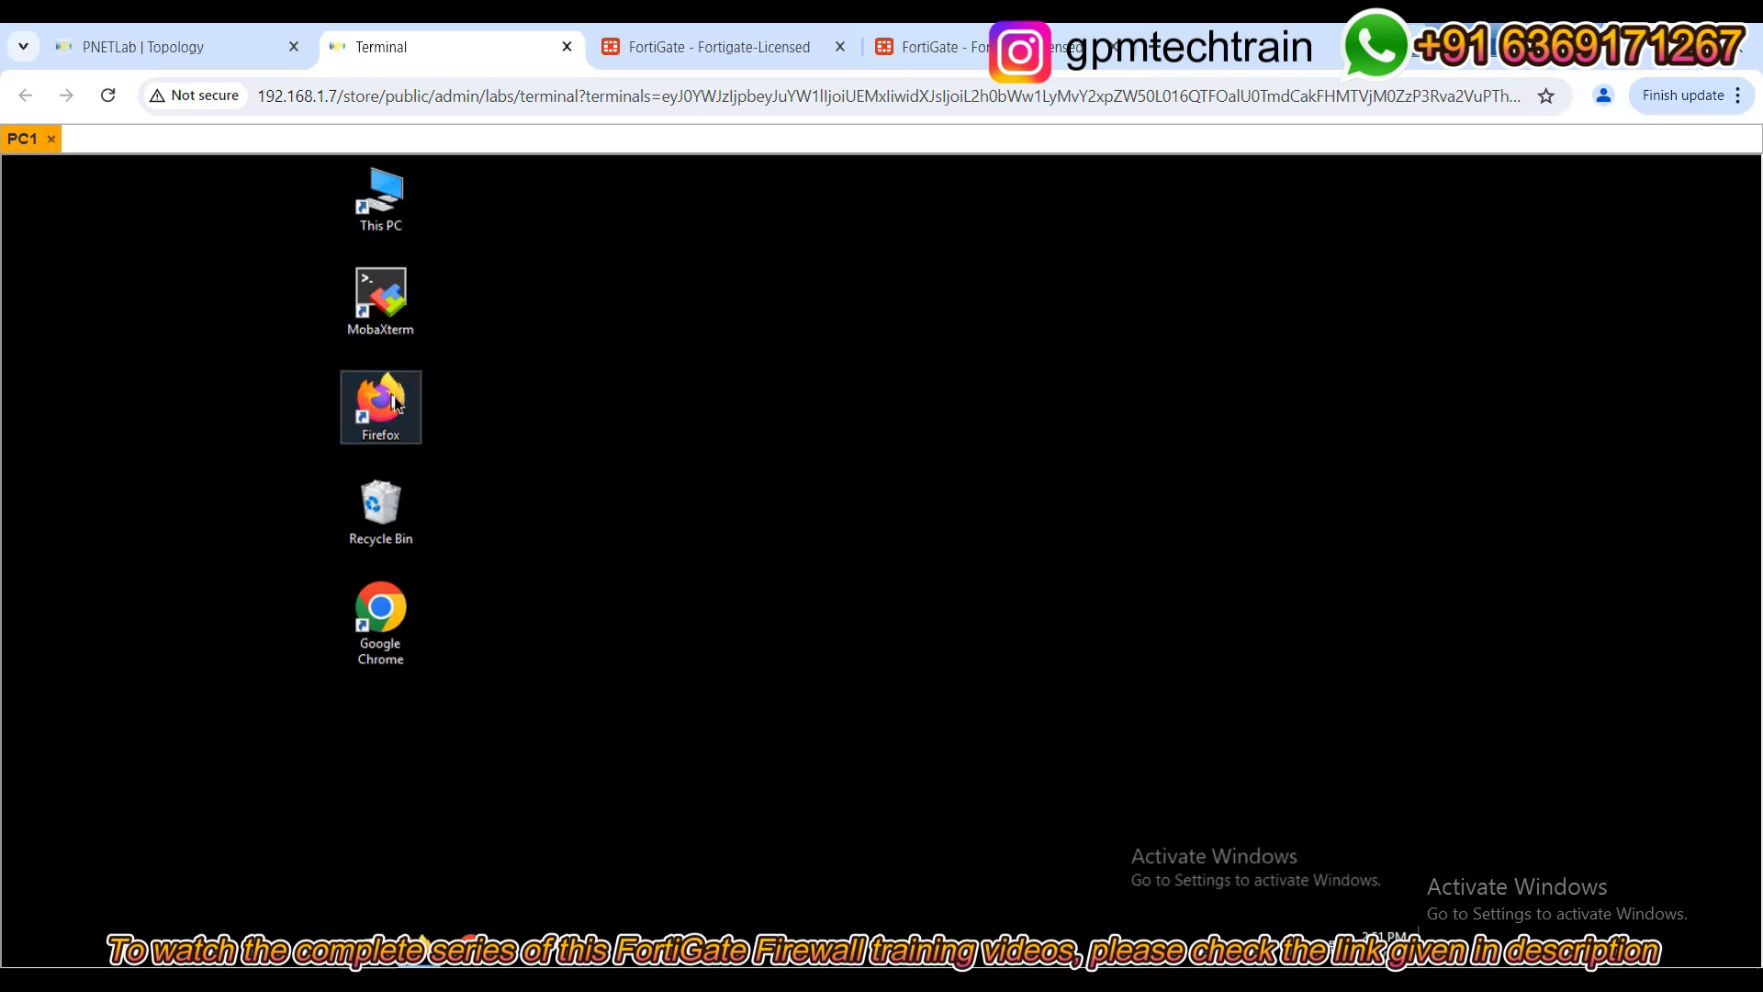
type("fa")
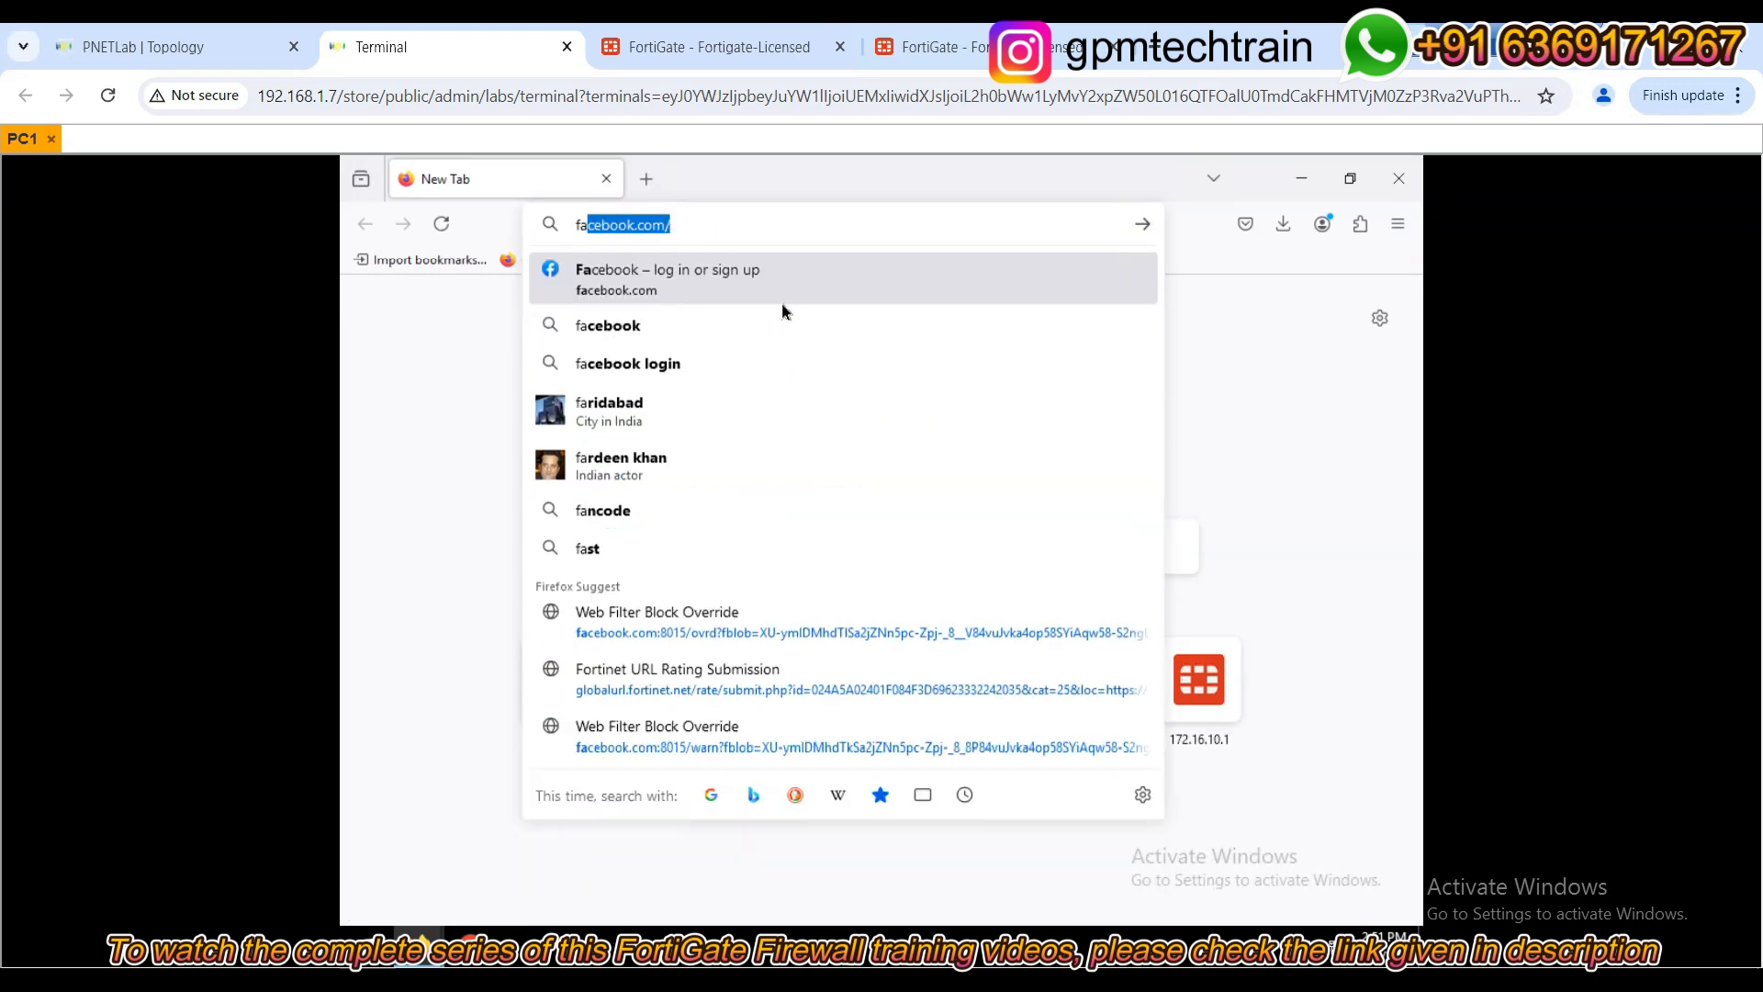
key("Return")
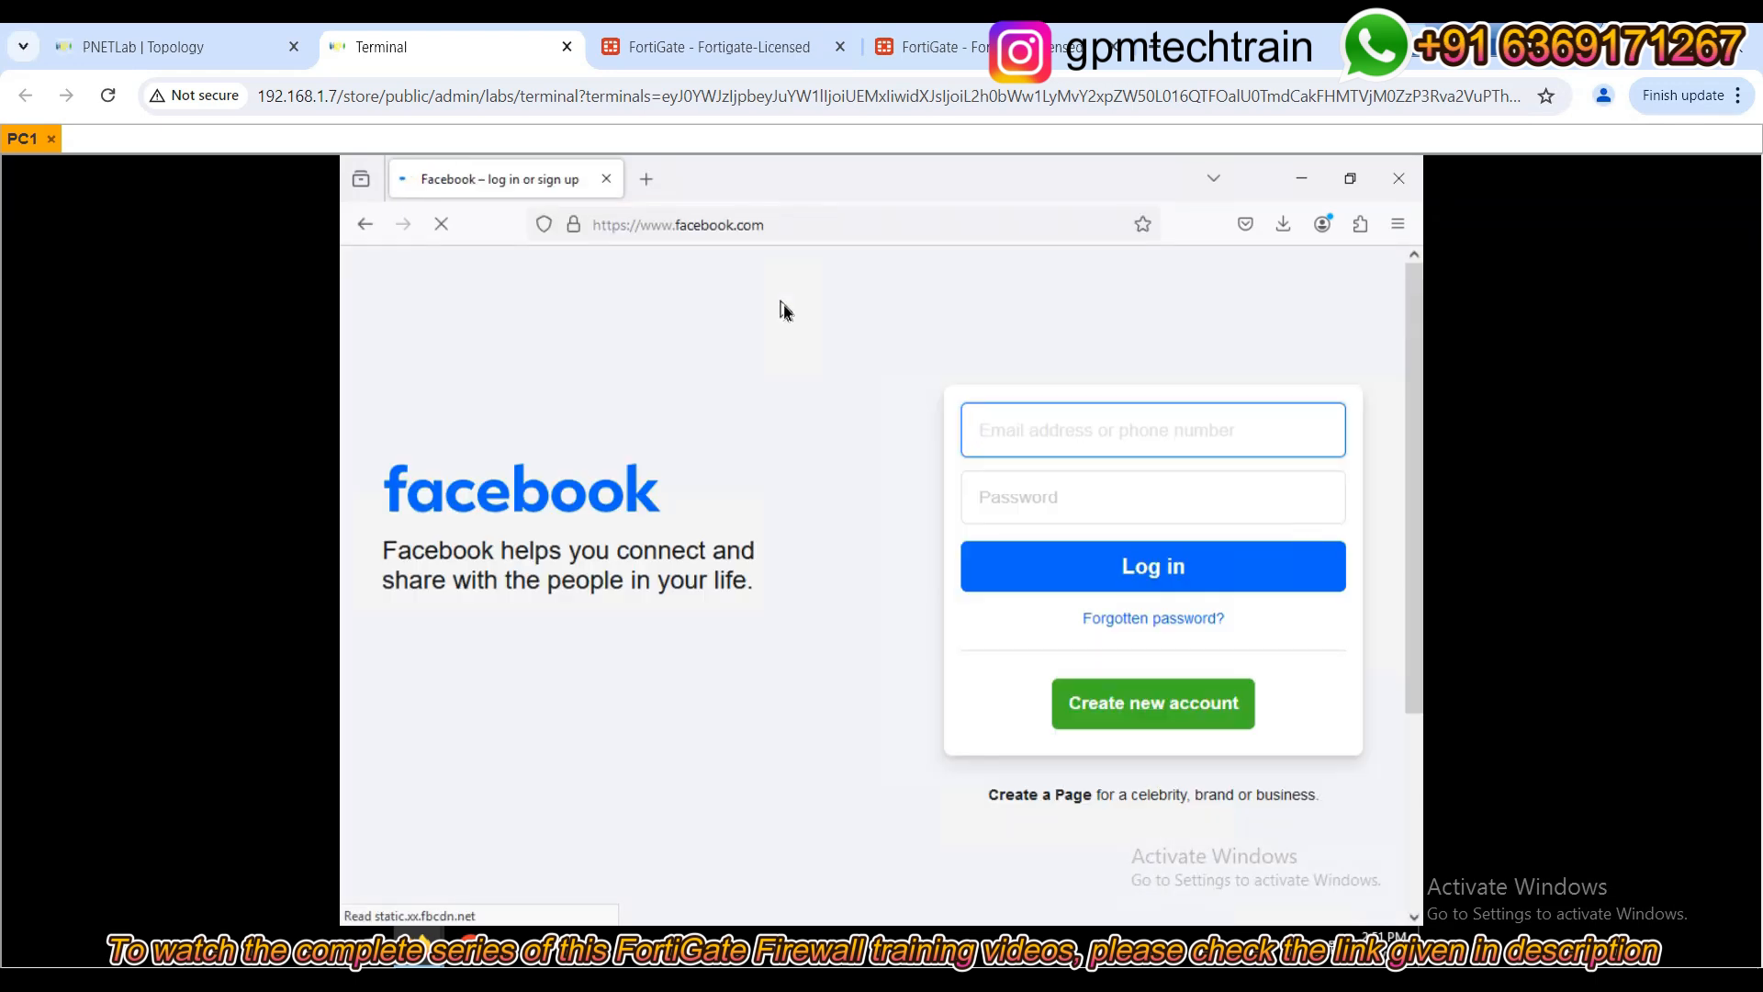
left_click(608, 180)
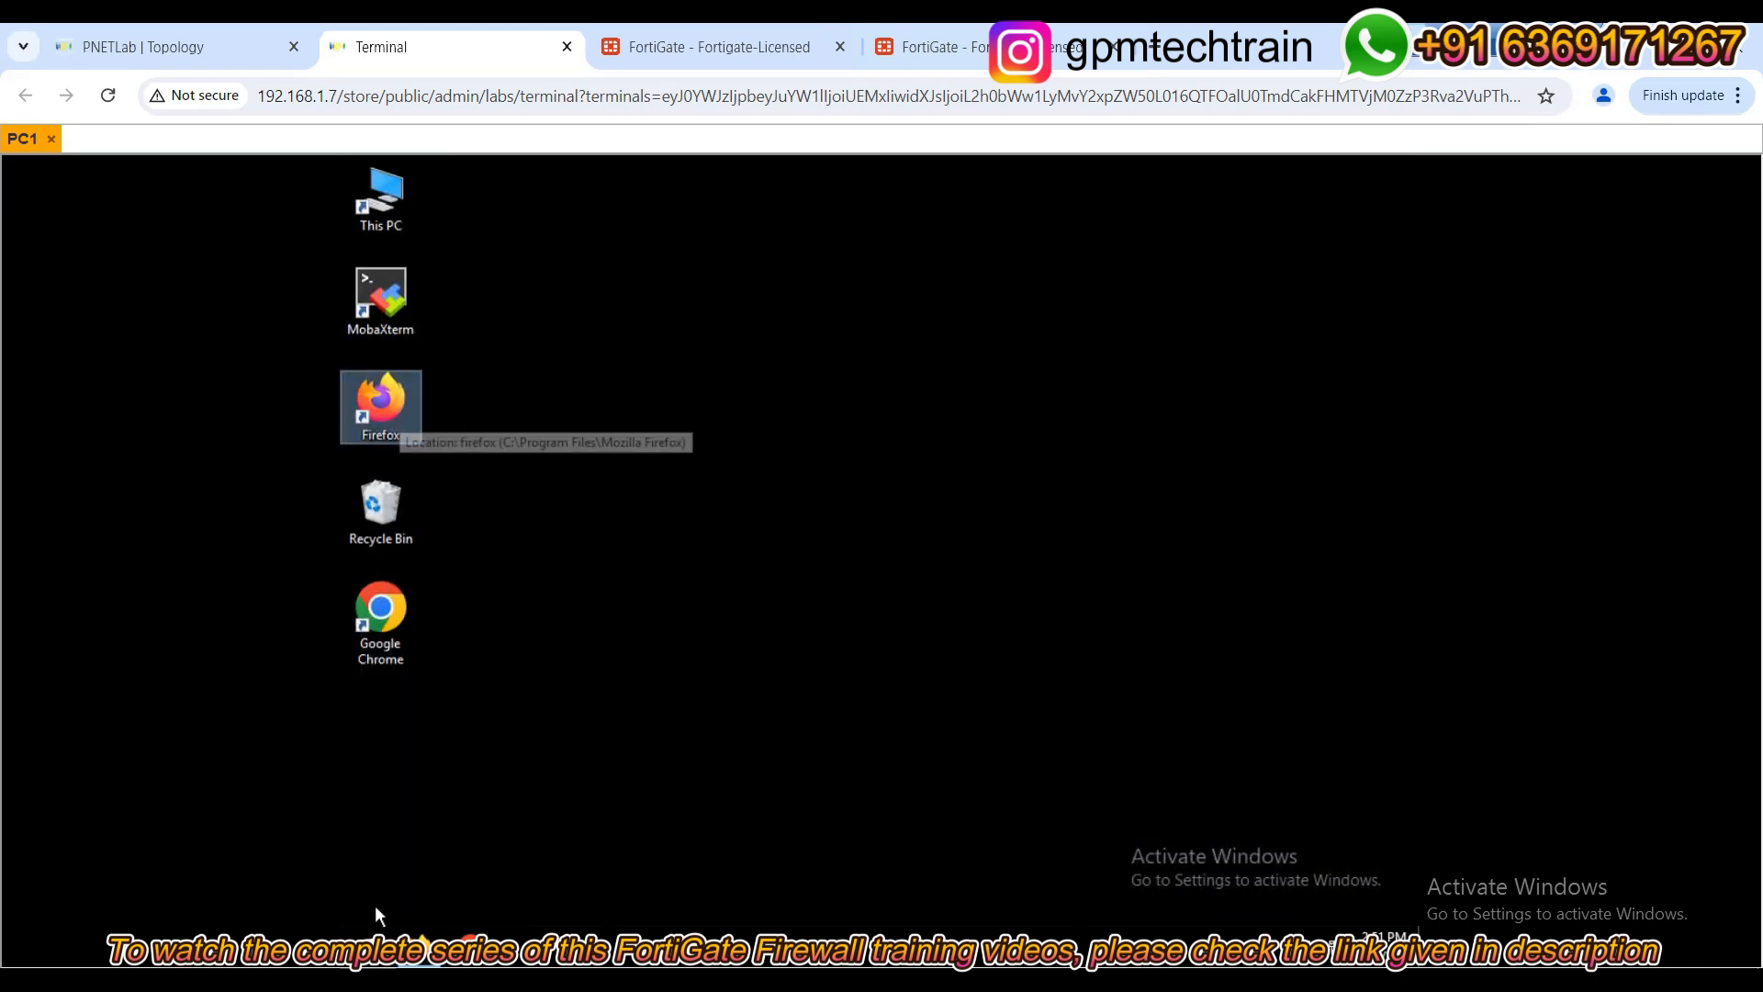
Load facebook.com in a new private browsing window, then close that window.
right_click(420, 951)
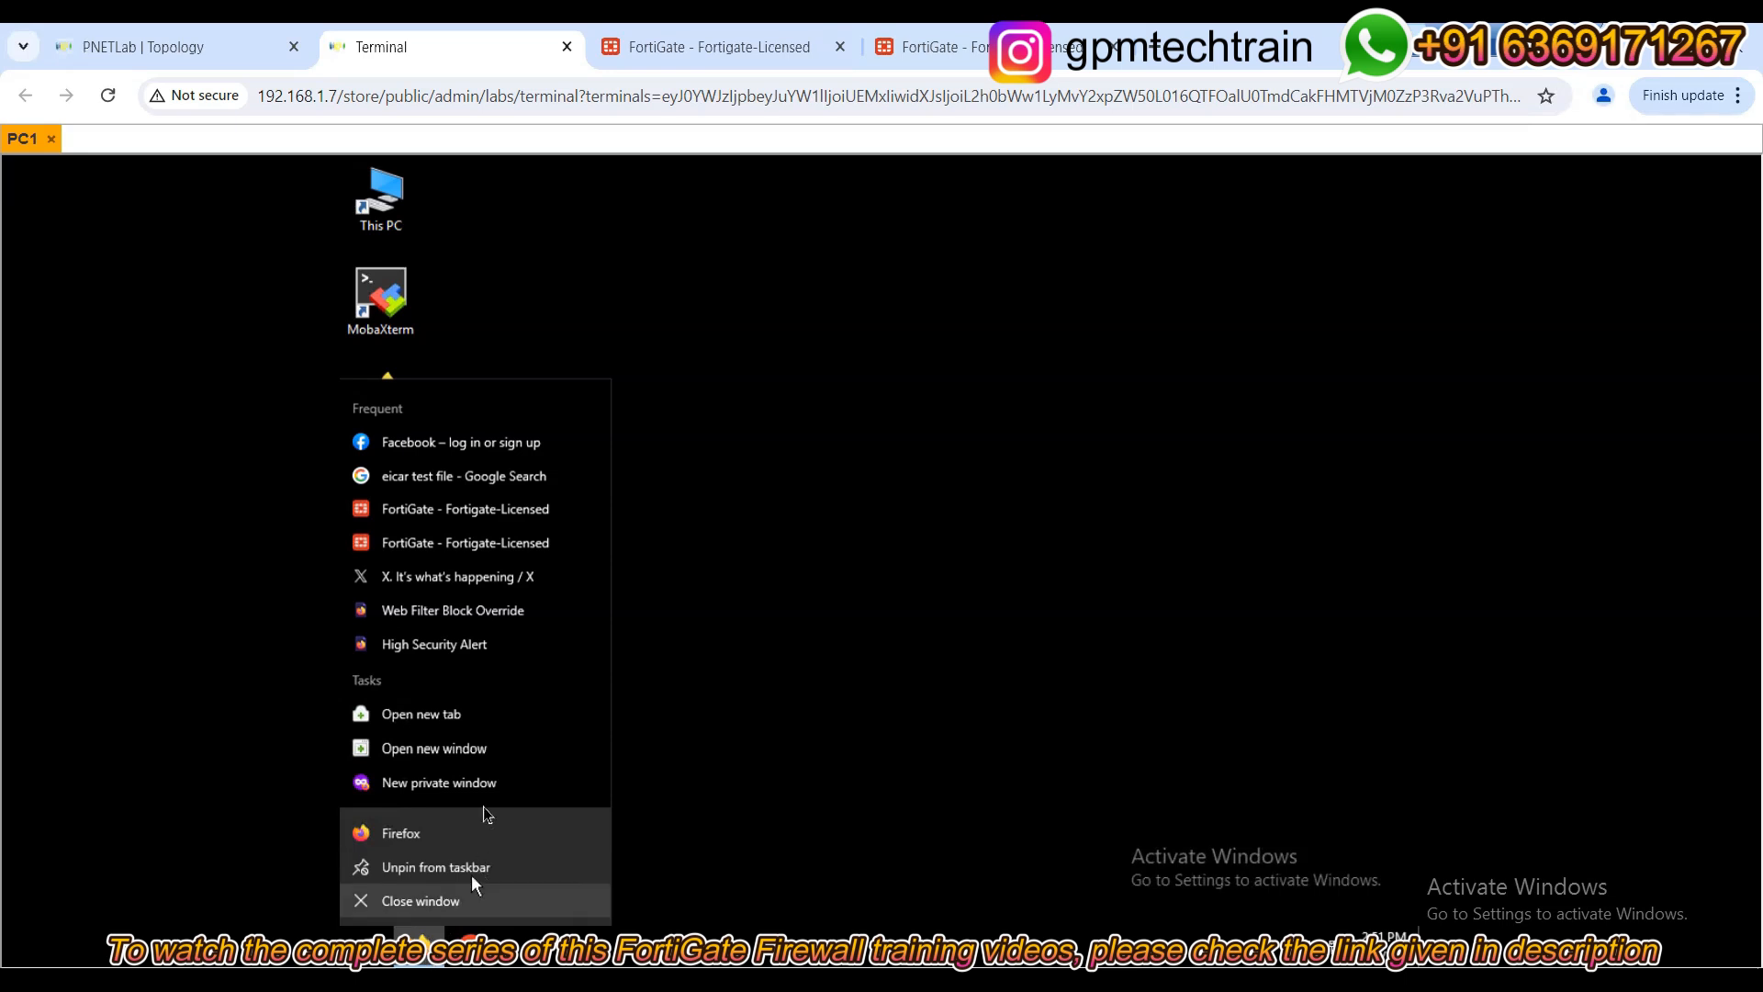
left_click(481, 784)
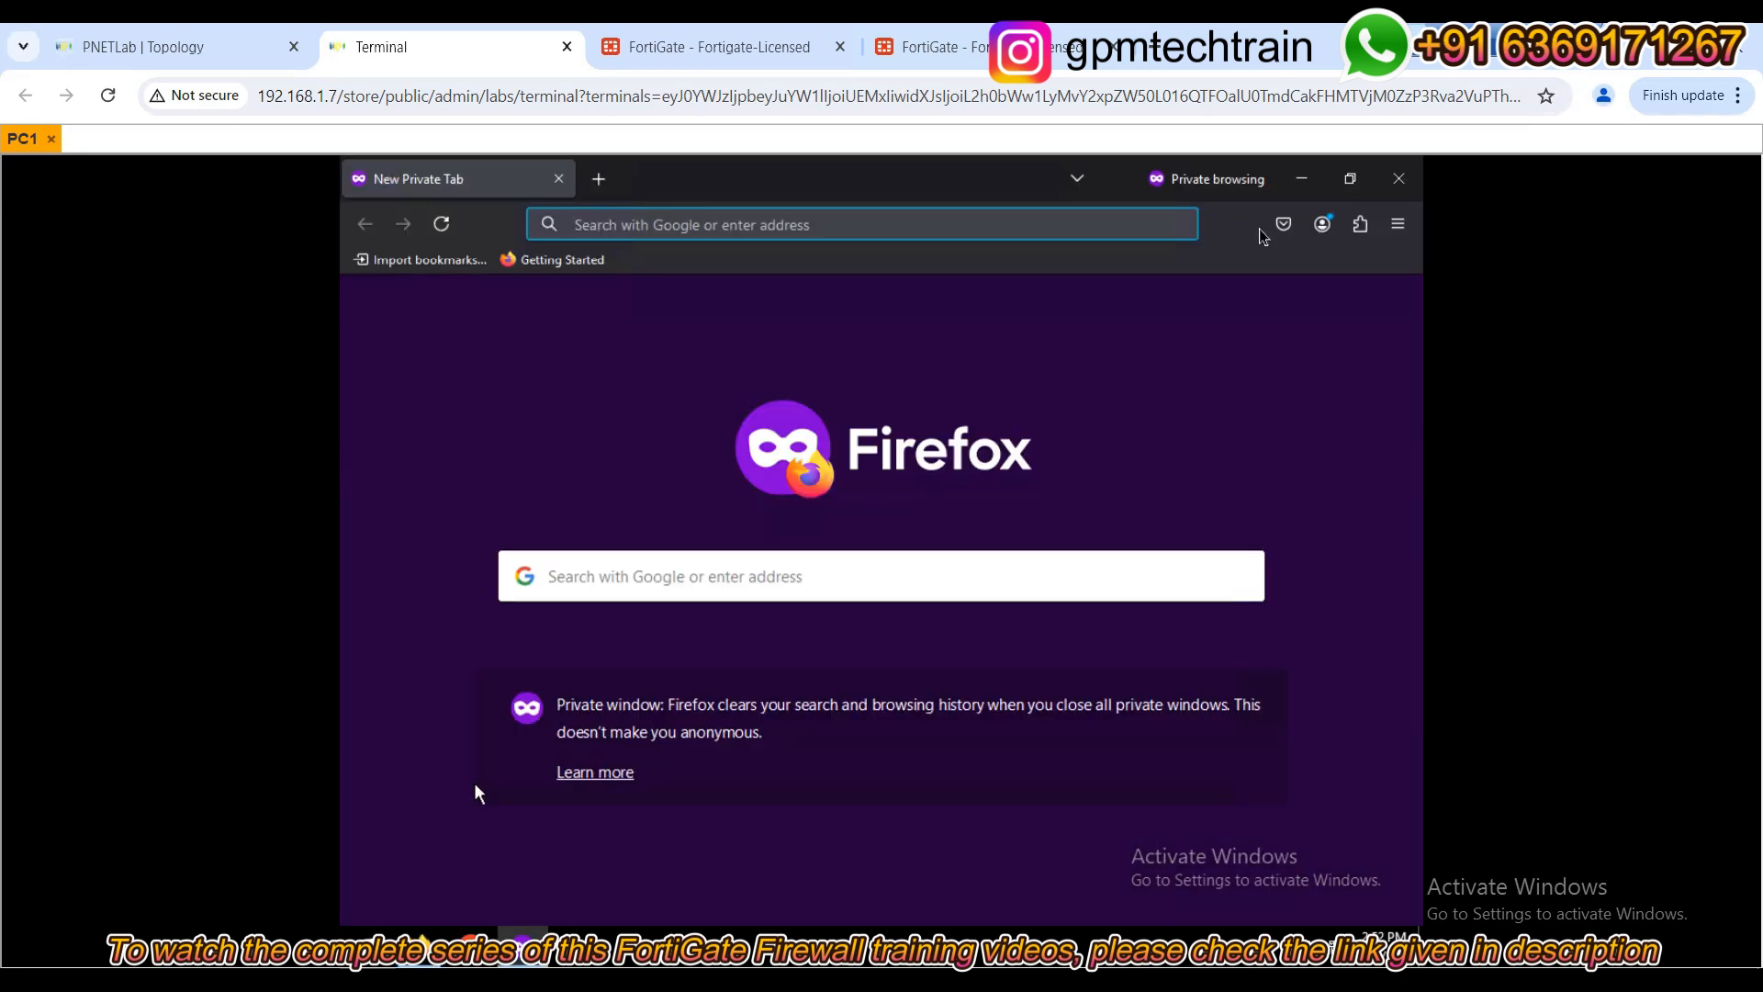
left_click(895, 232)
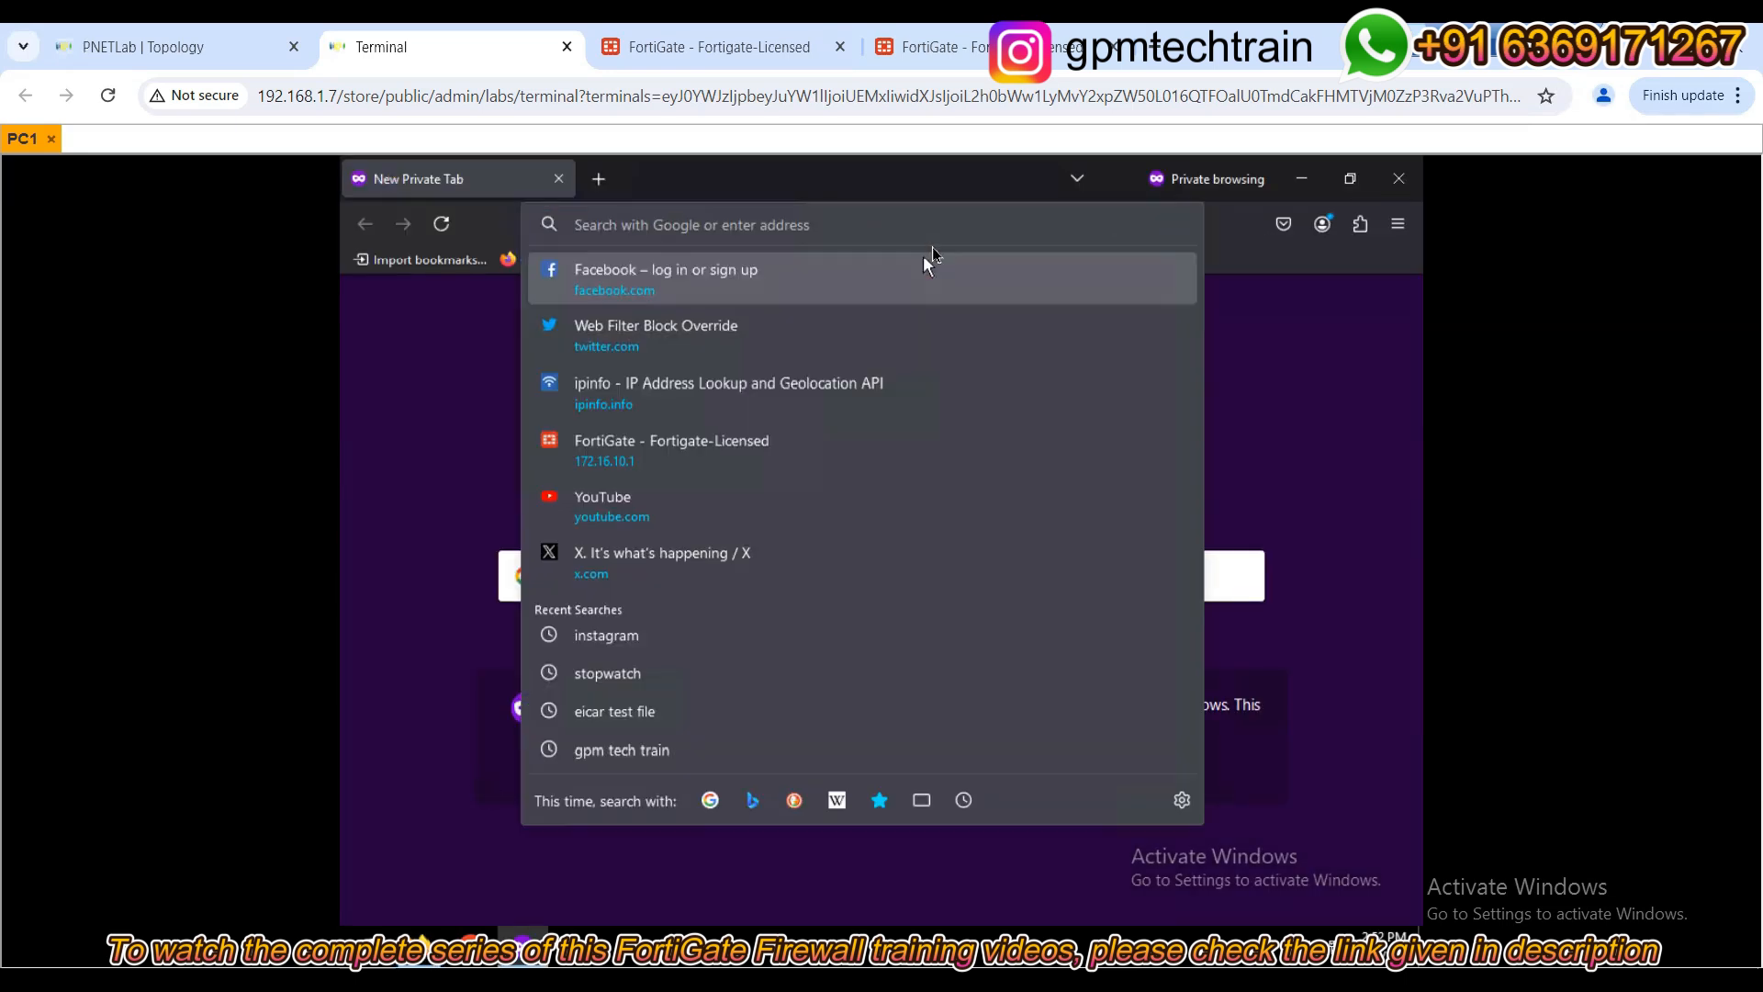
type("facebook.com/")
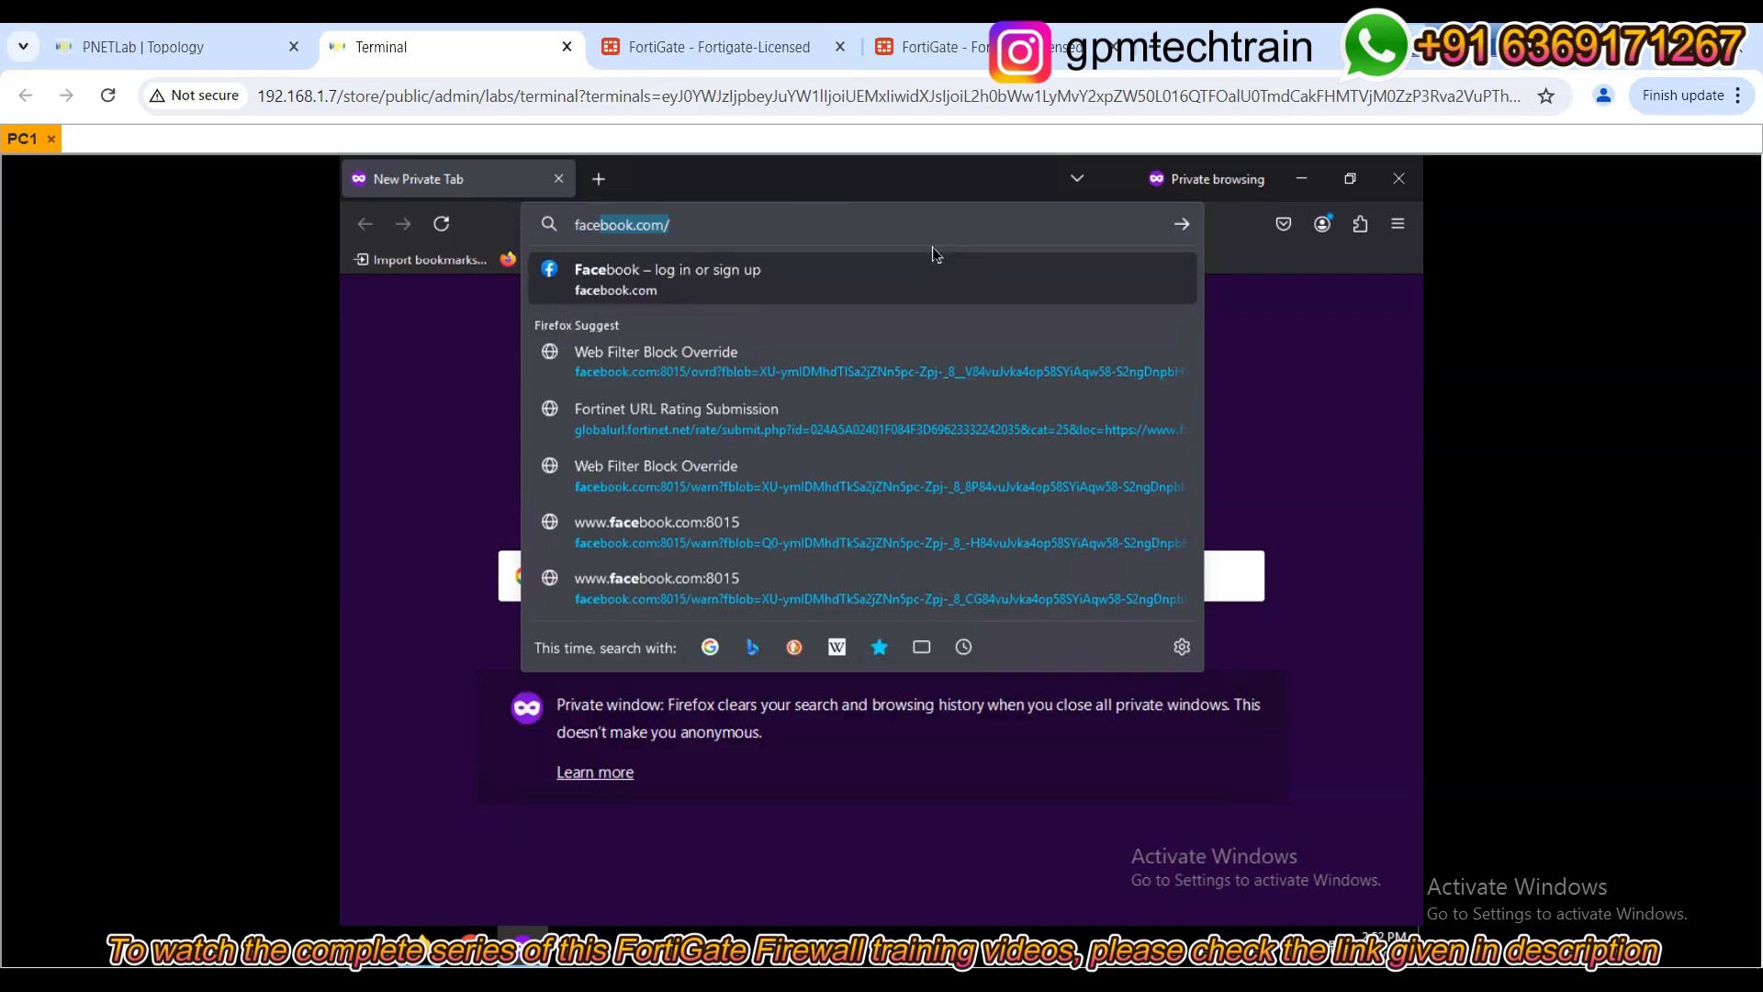
key("Return")
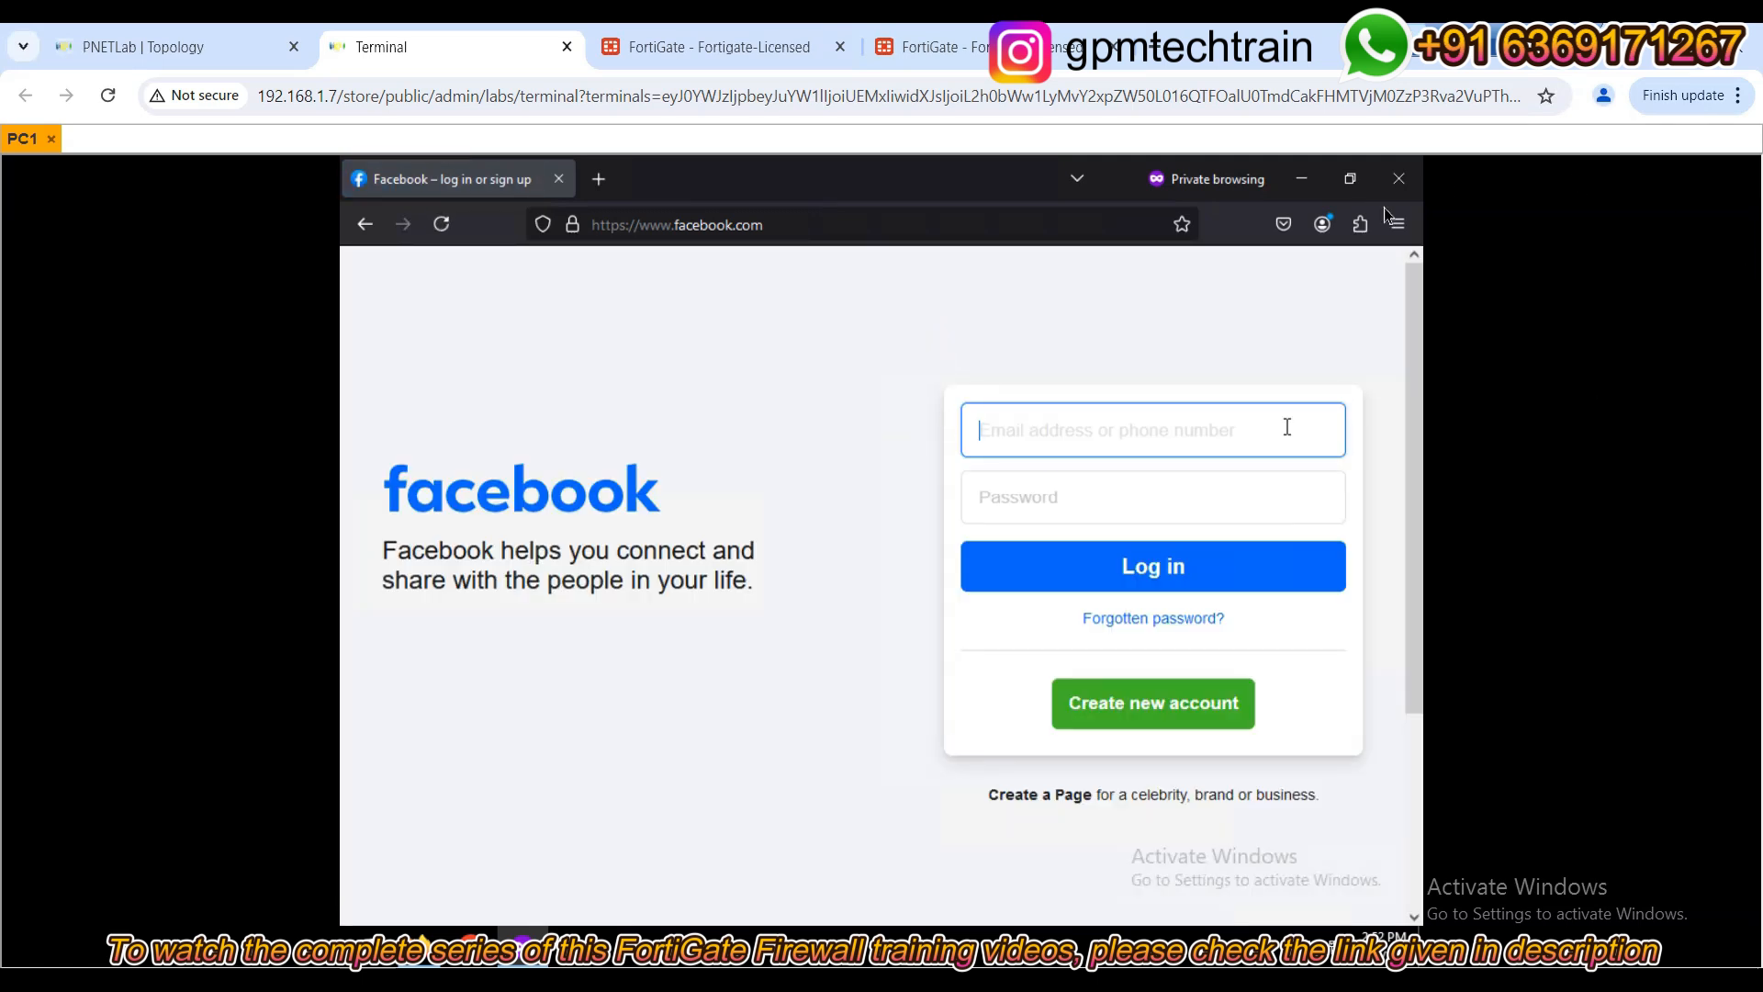
left_click(1399, 178)
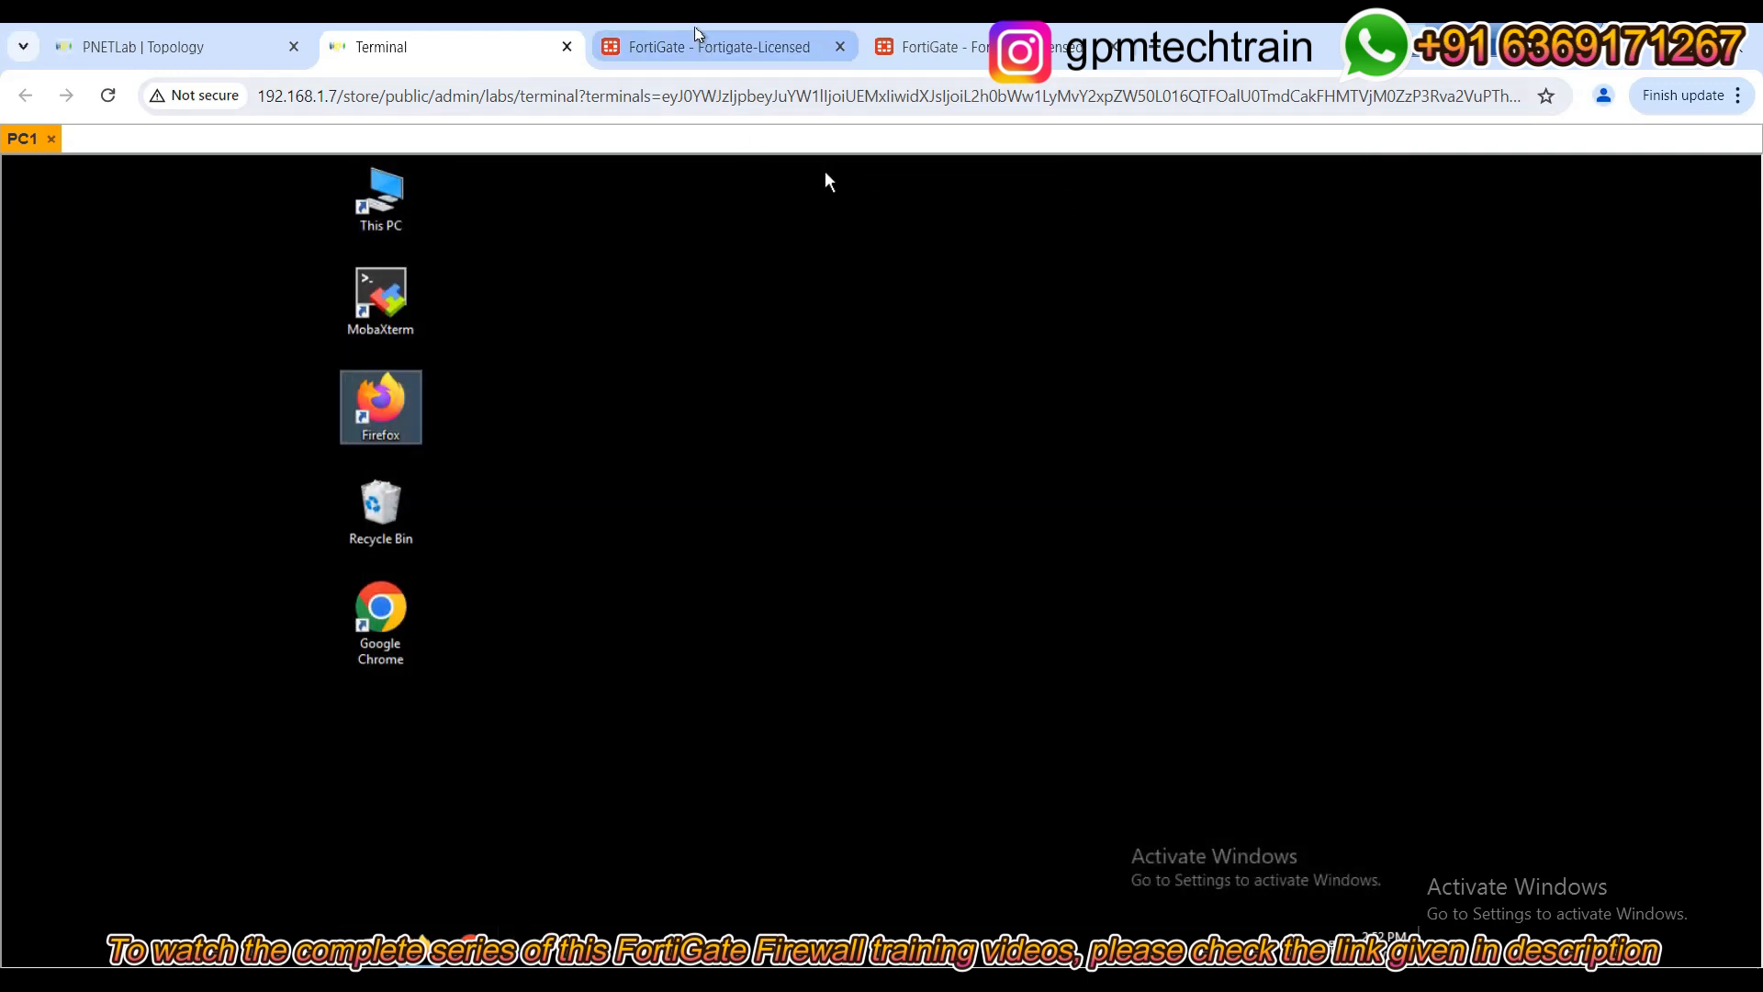
left_click(698, 44)
double_click(425, 333)
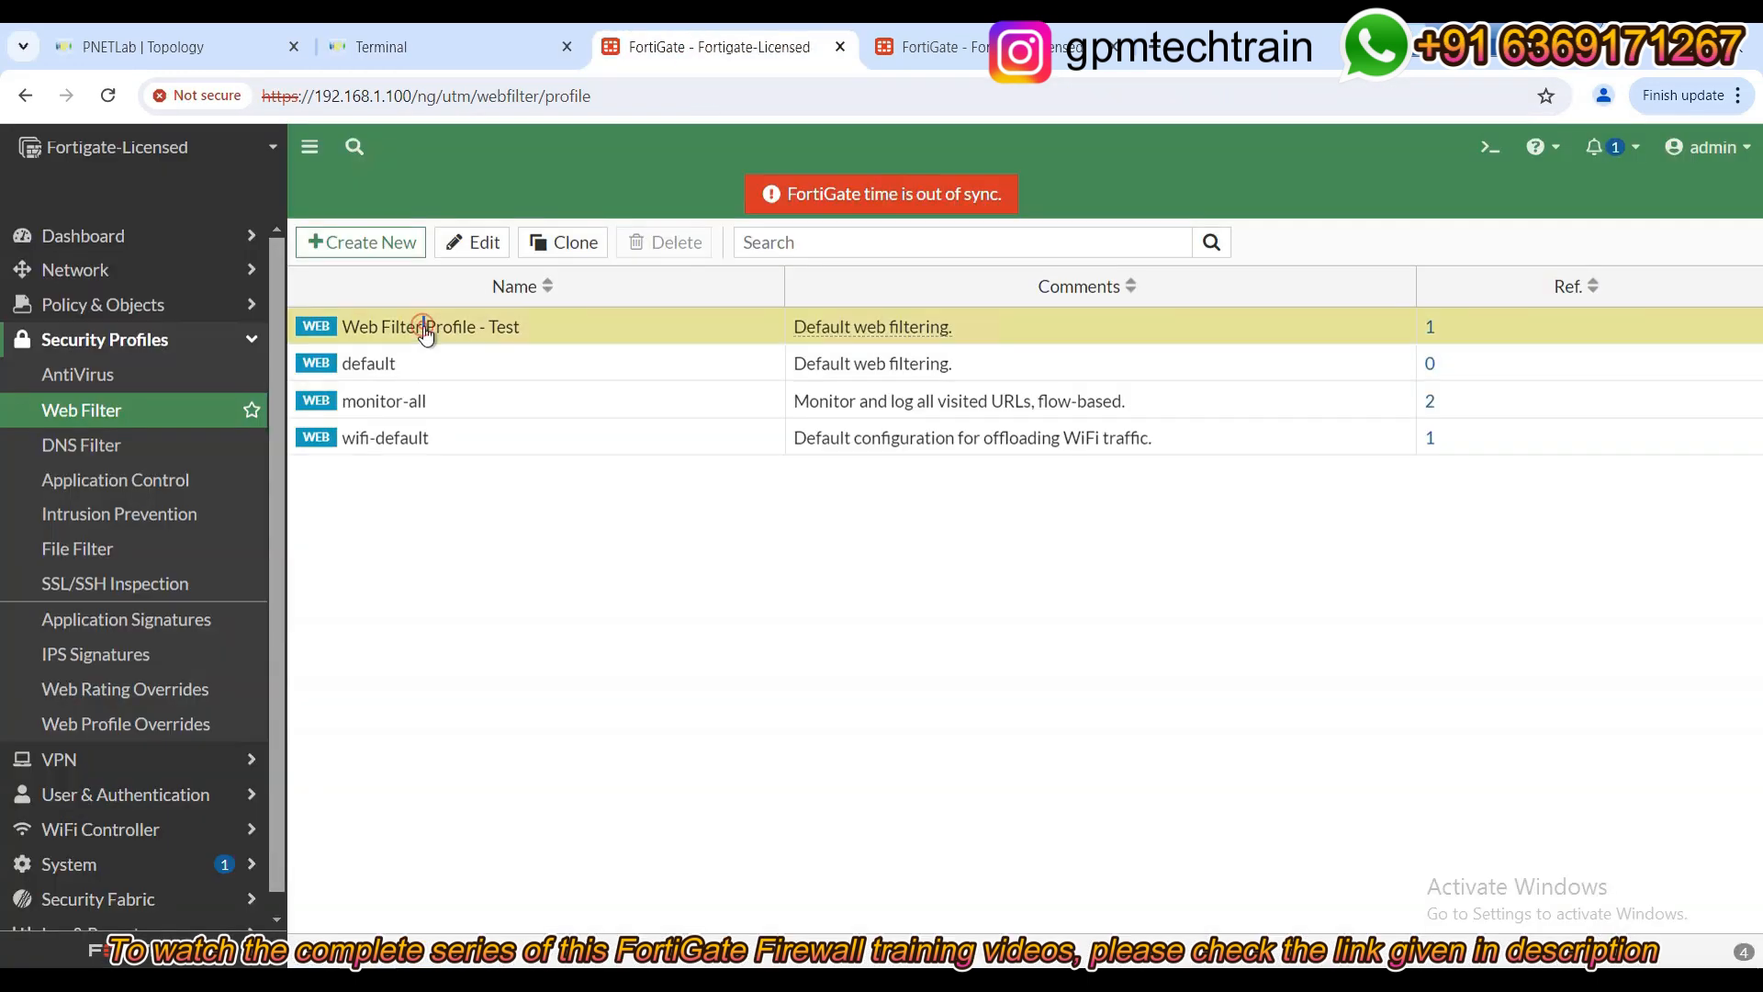
scroll(782, 726, "down", 15)
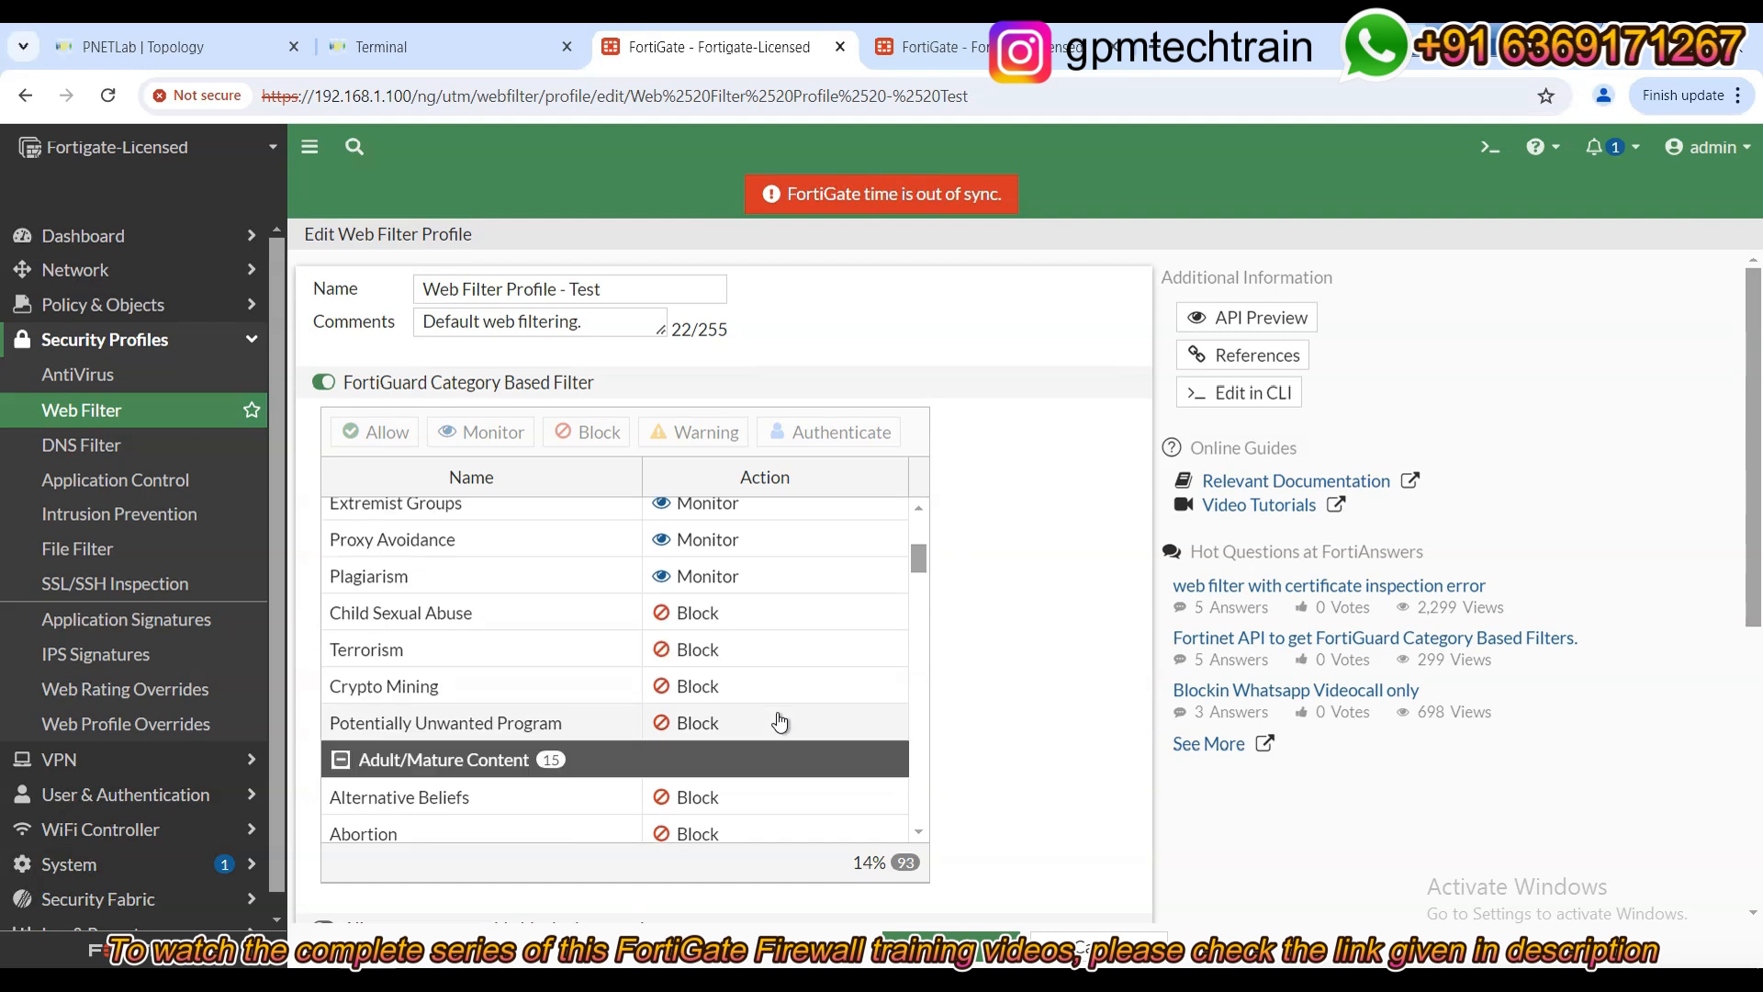
scroll(779, 721, "down", 10)
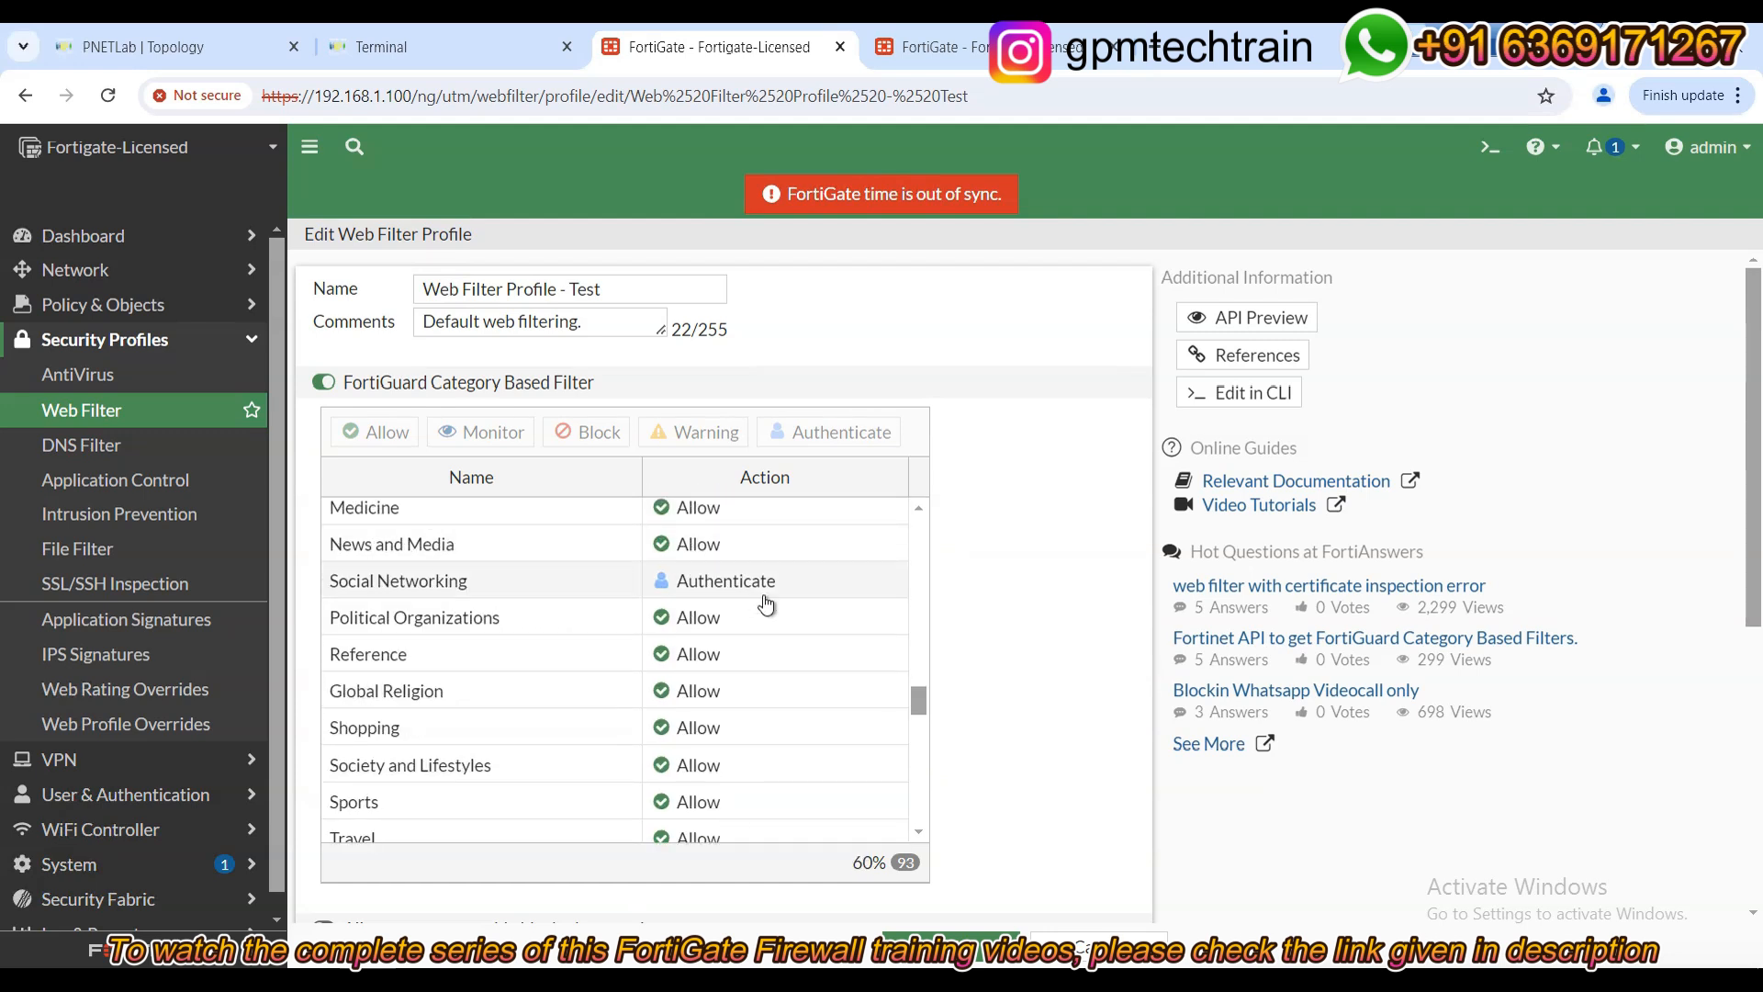
left_click(951, 941)
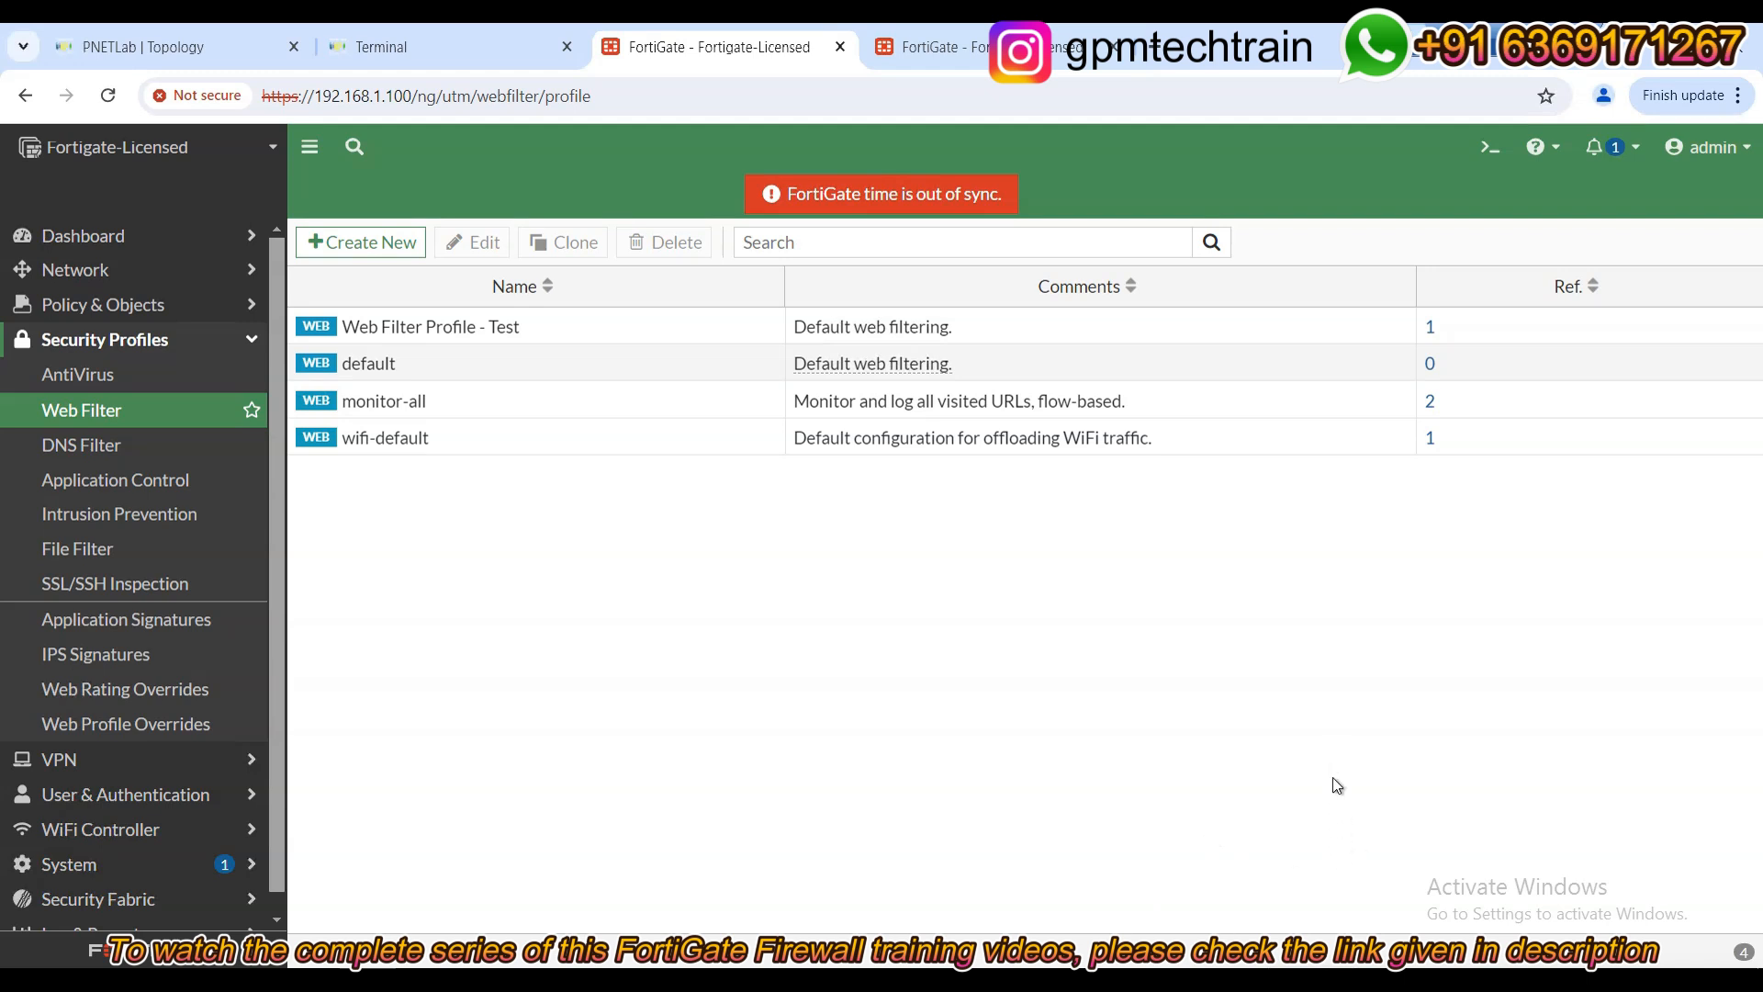
left_click(494, 47)
left_click(154, 51)
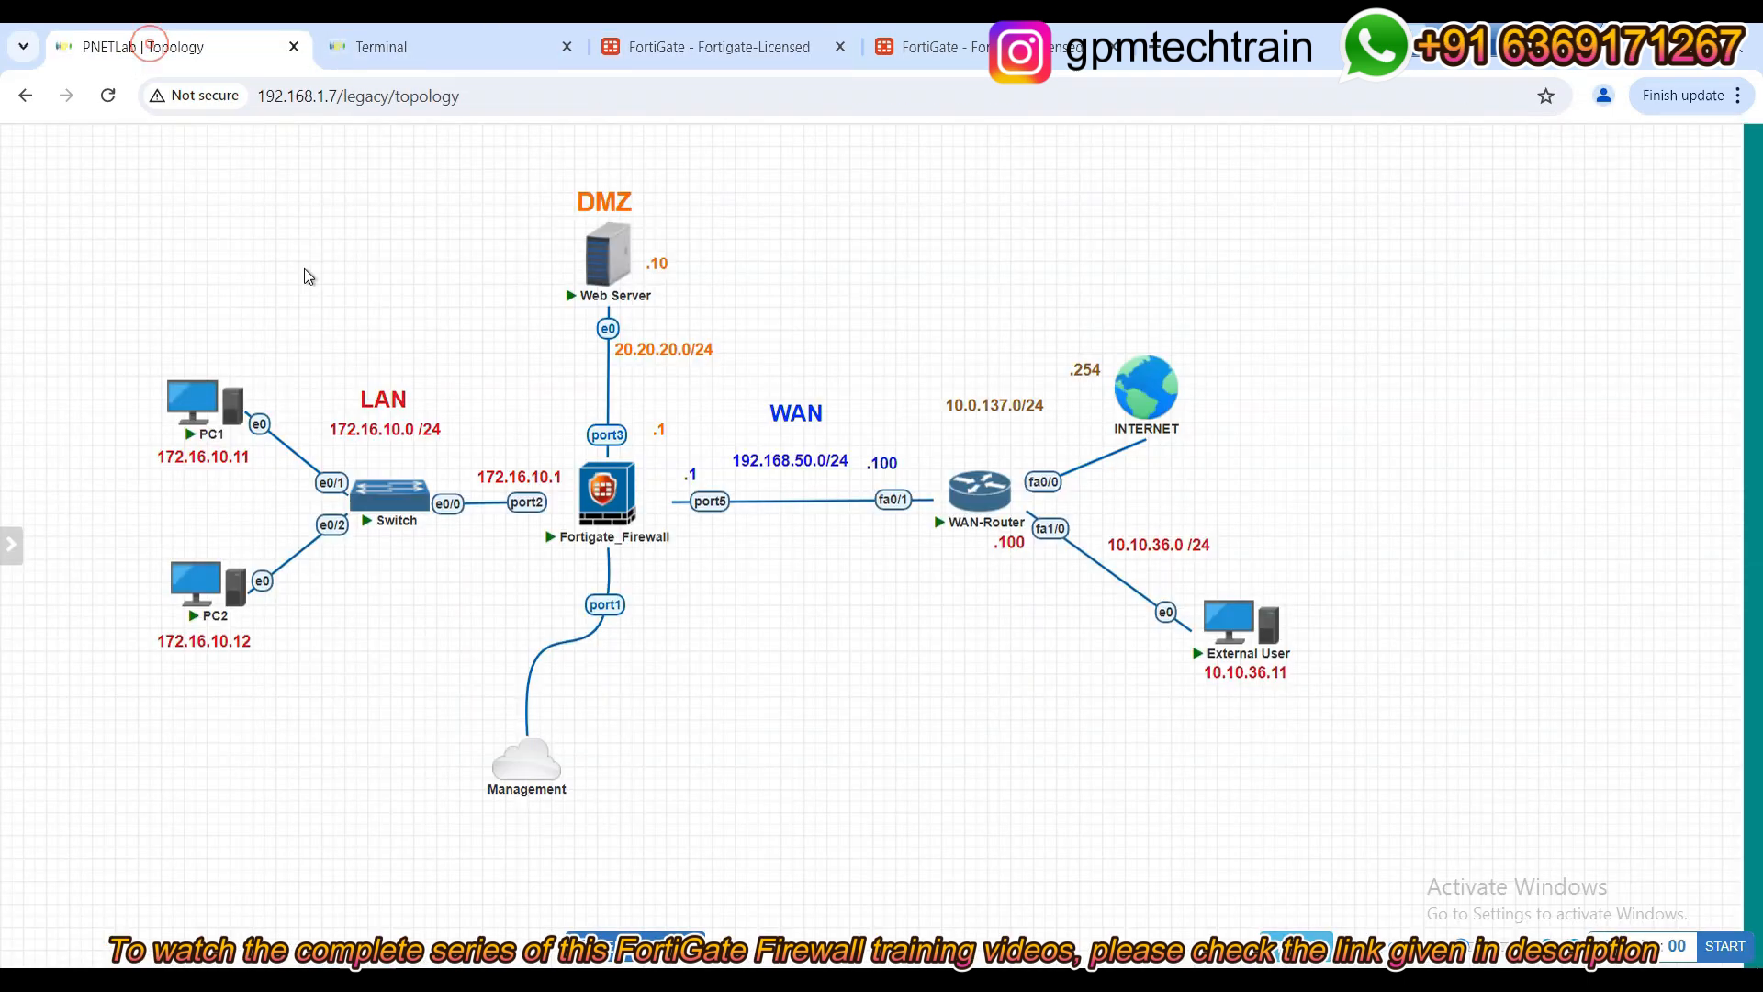
Launch Firefox on PC1 and load facebook.com to test the filter.
left_click(434, 45)
left_click(386, 399)
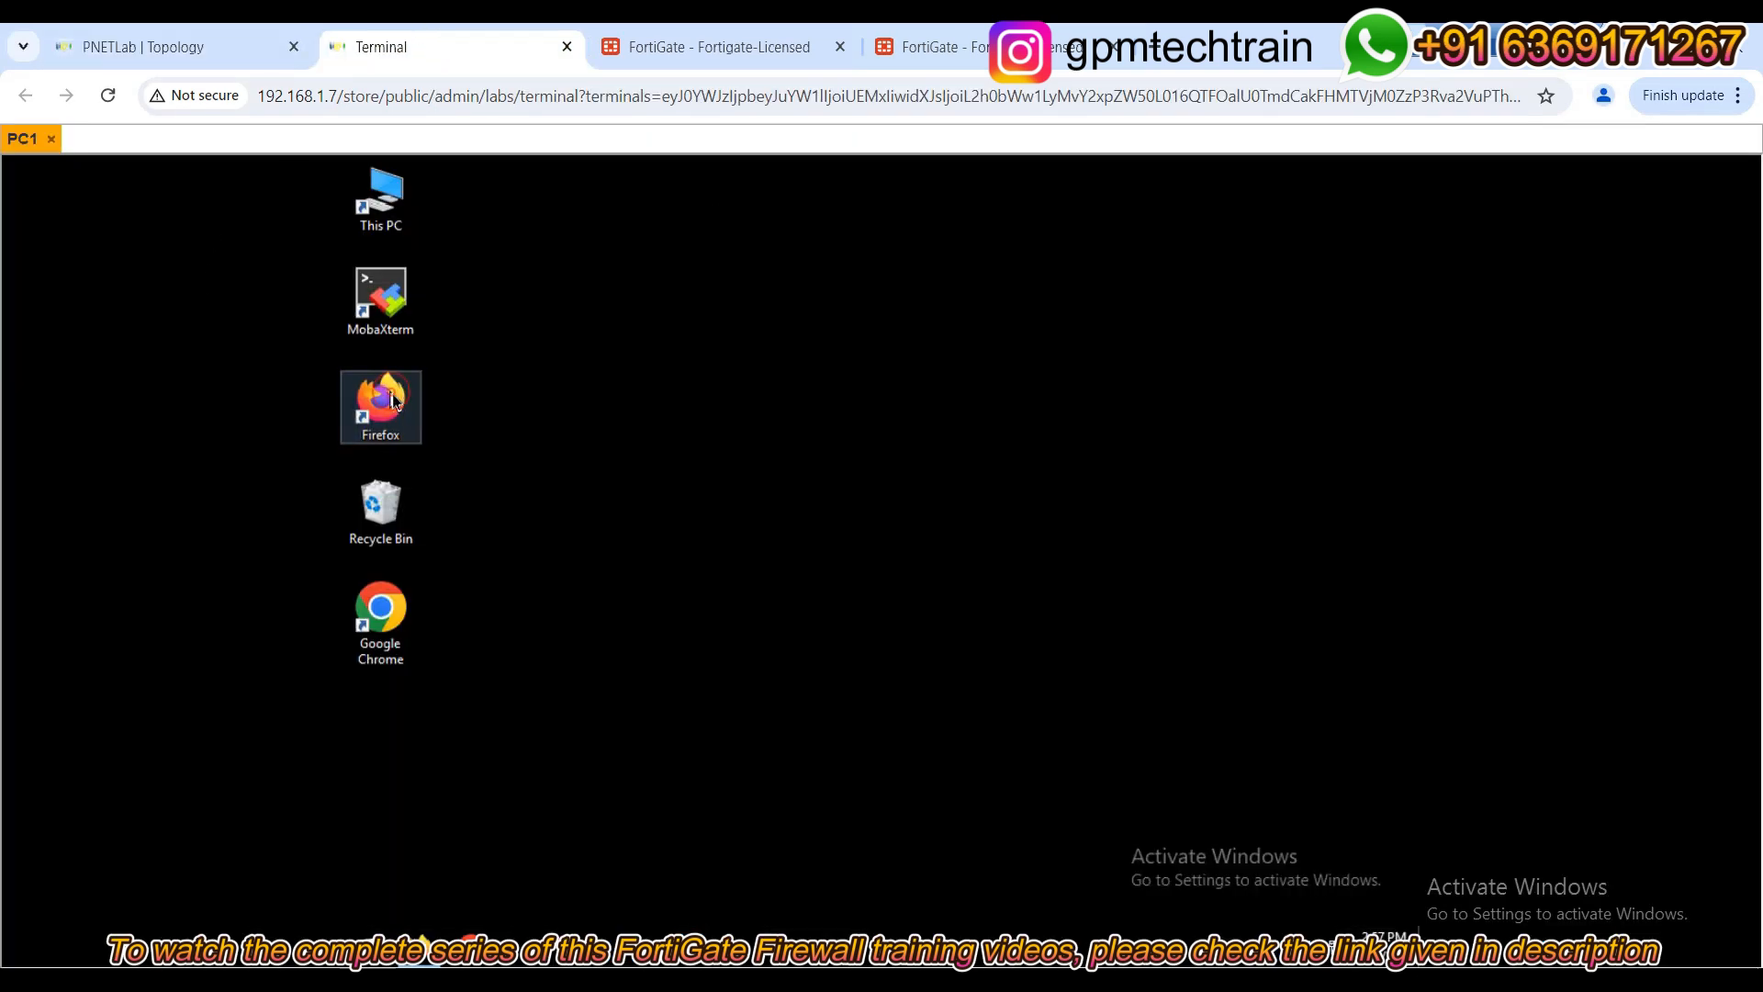
double_click(393, 401)
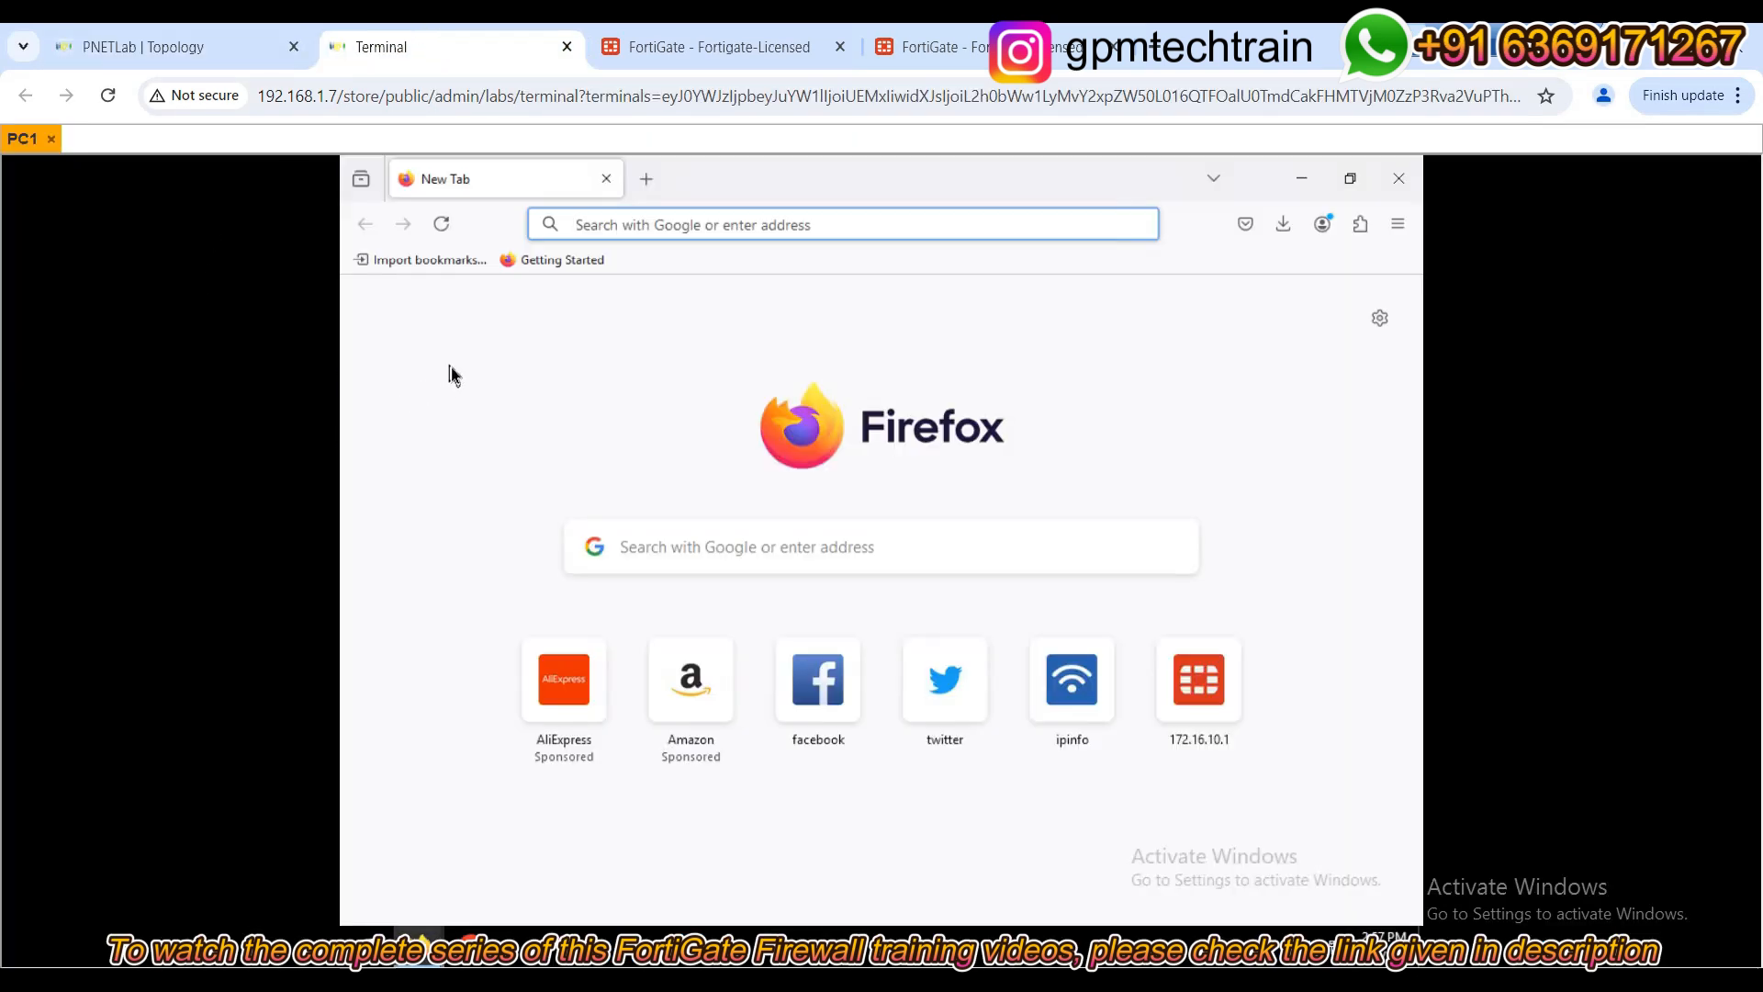
type("facebook.com/")
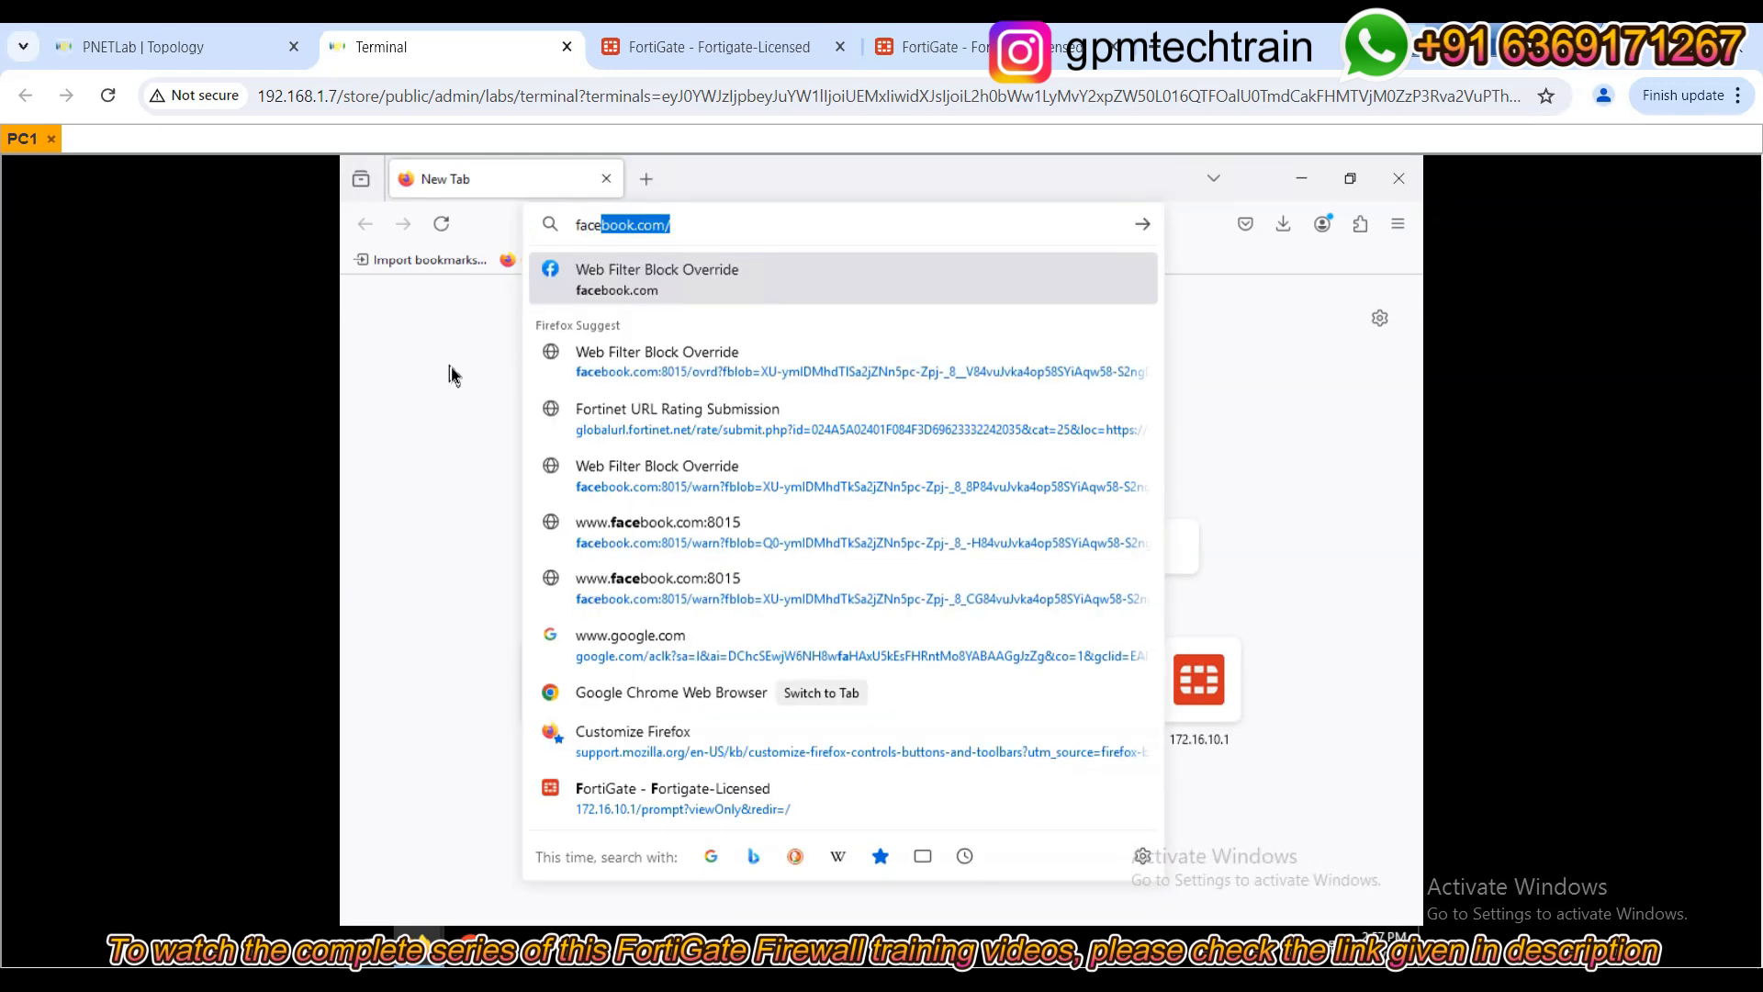
key("Return")
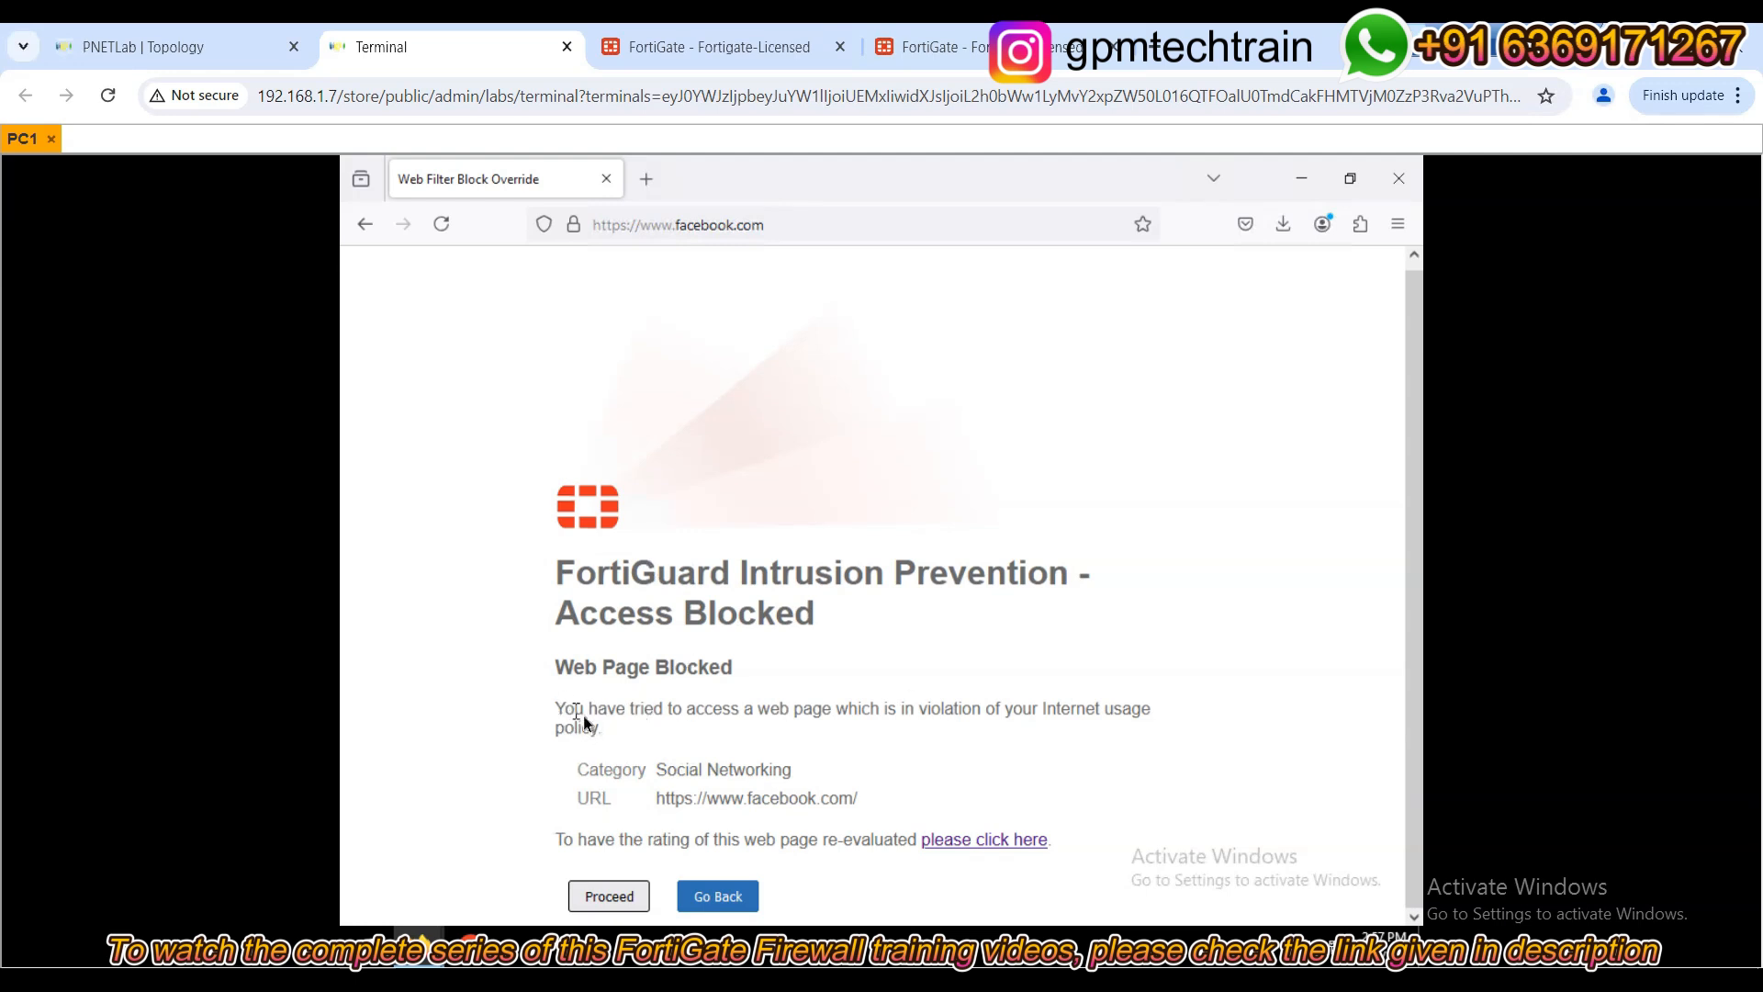
Highlight the Social Networking category on the block page and proceed to the override form.
left_click_drag(556, 709, 1082, 719)
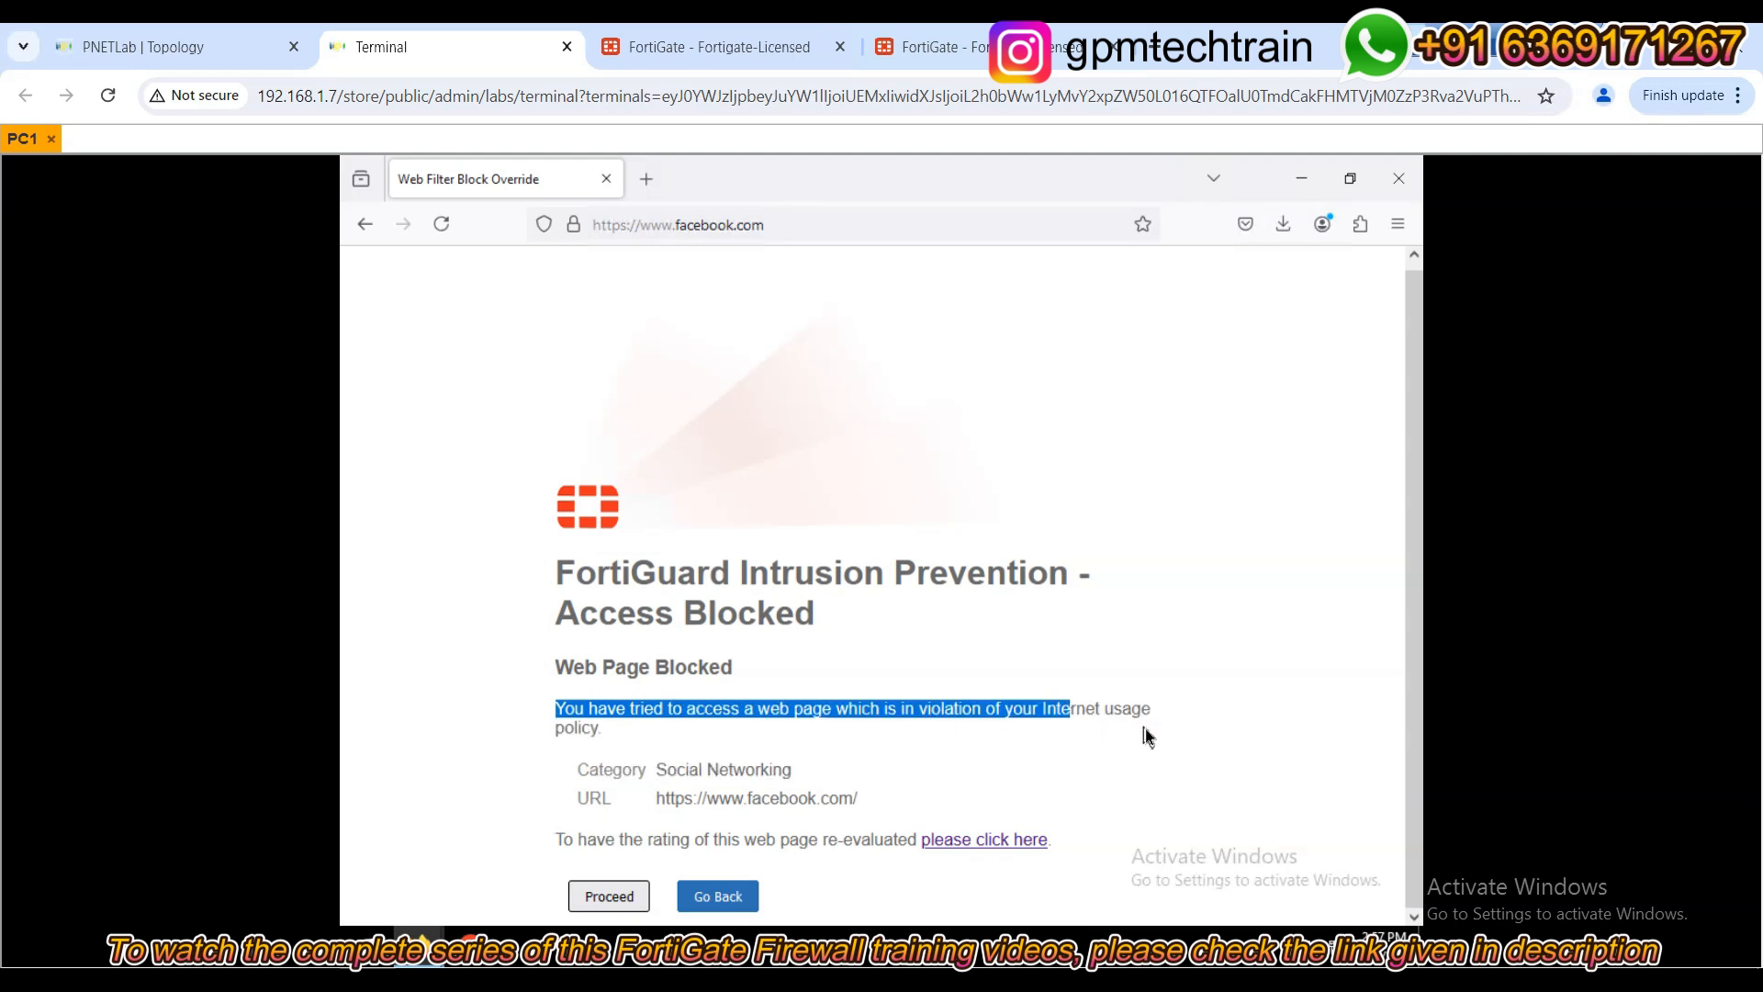
left_click_drag(810, 770, 658, 787)
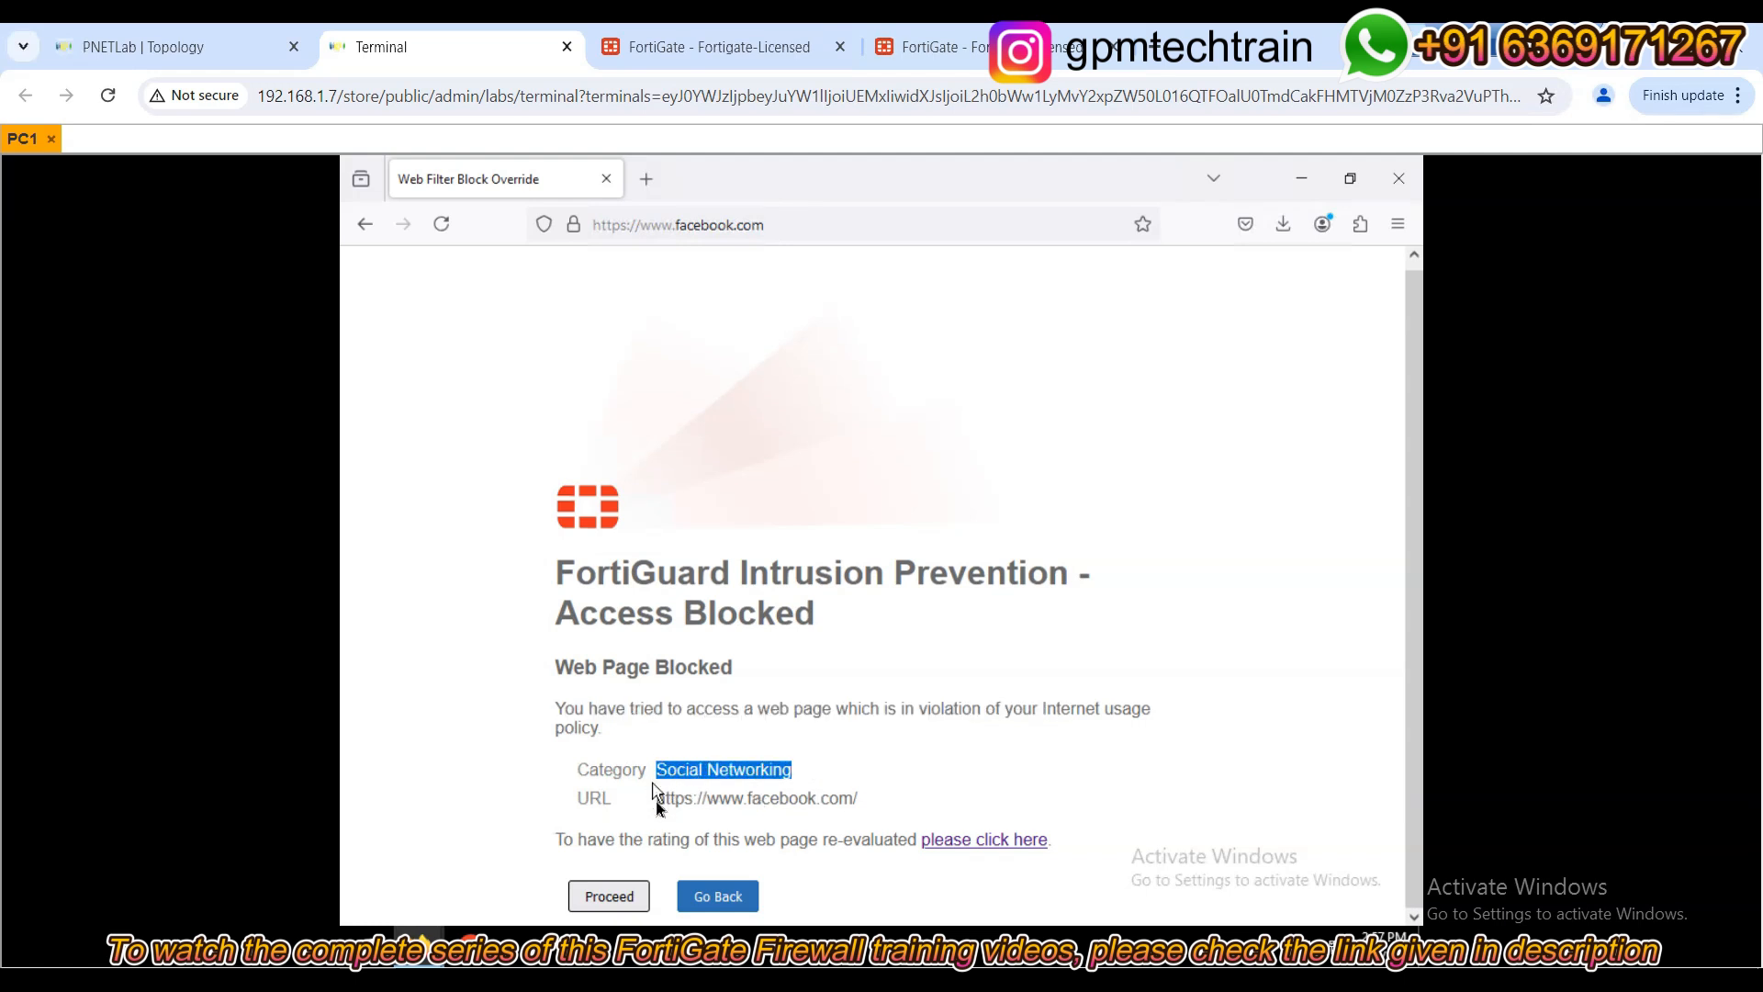
left_click(605, 899)
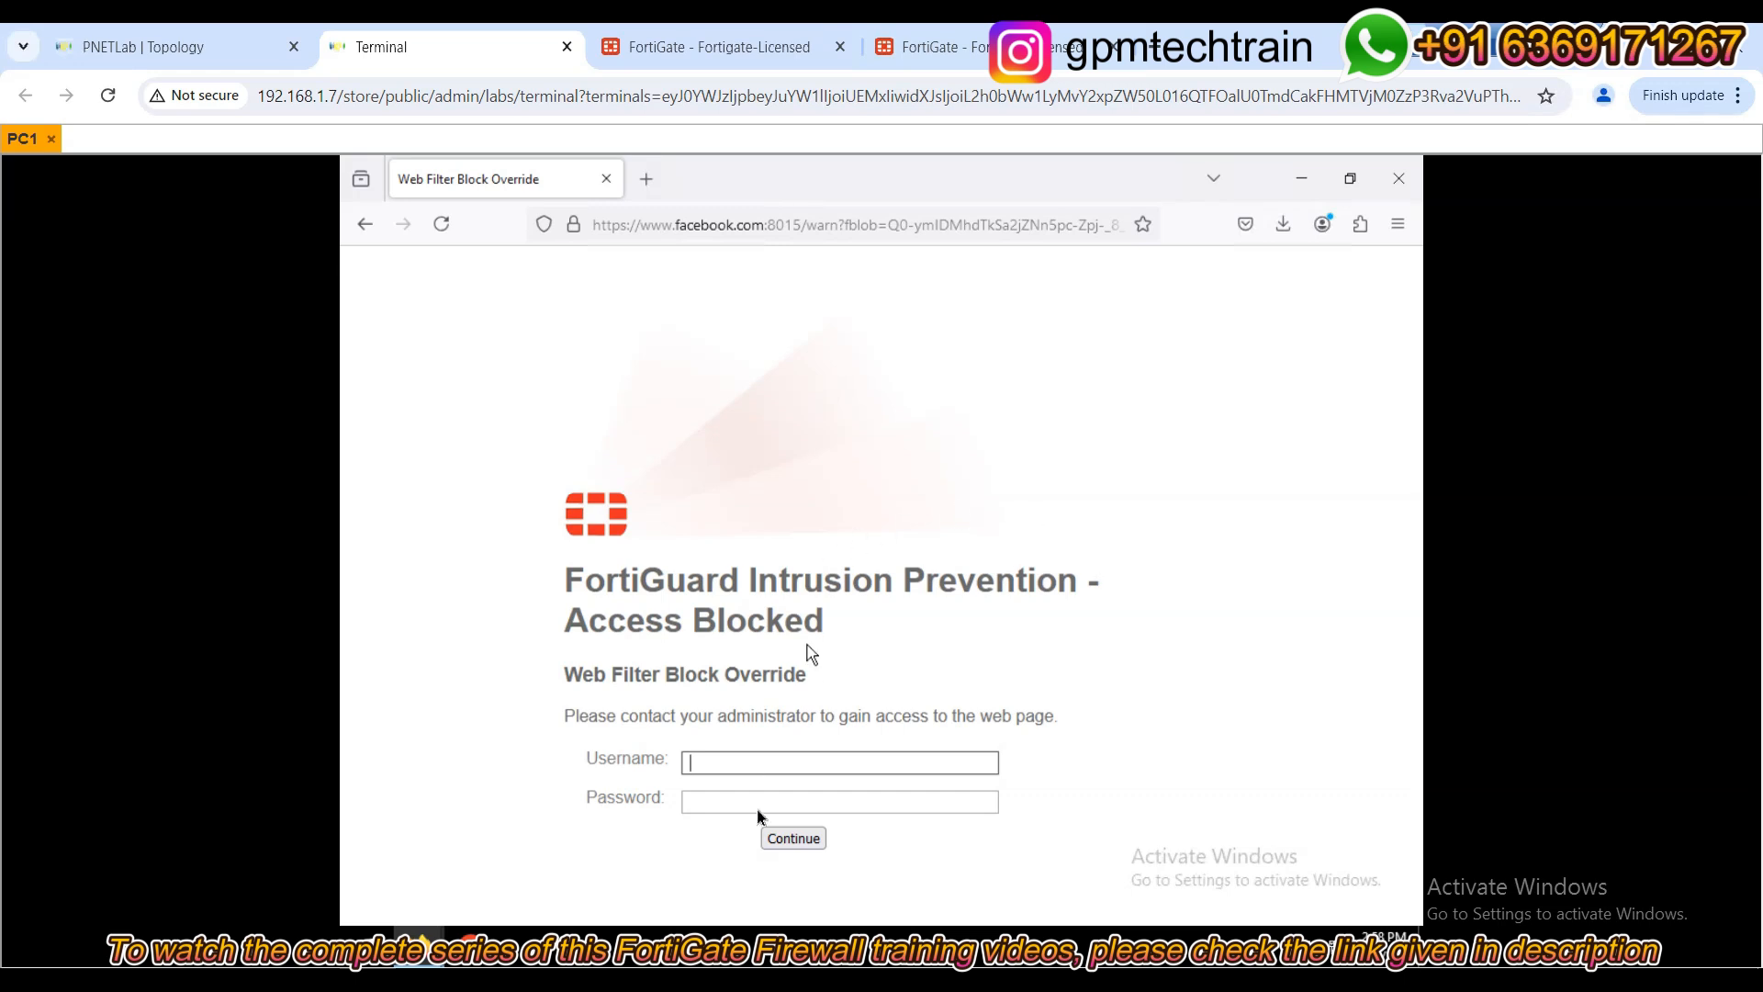
Submit override credentials and note the resulting invalid-credentials error.
type("user")
left_click(731, 799)
type("p")
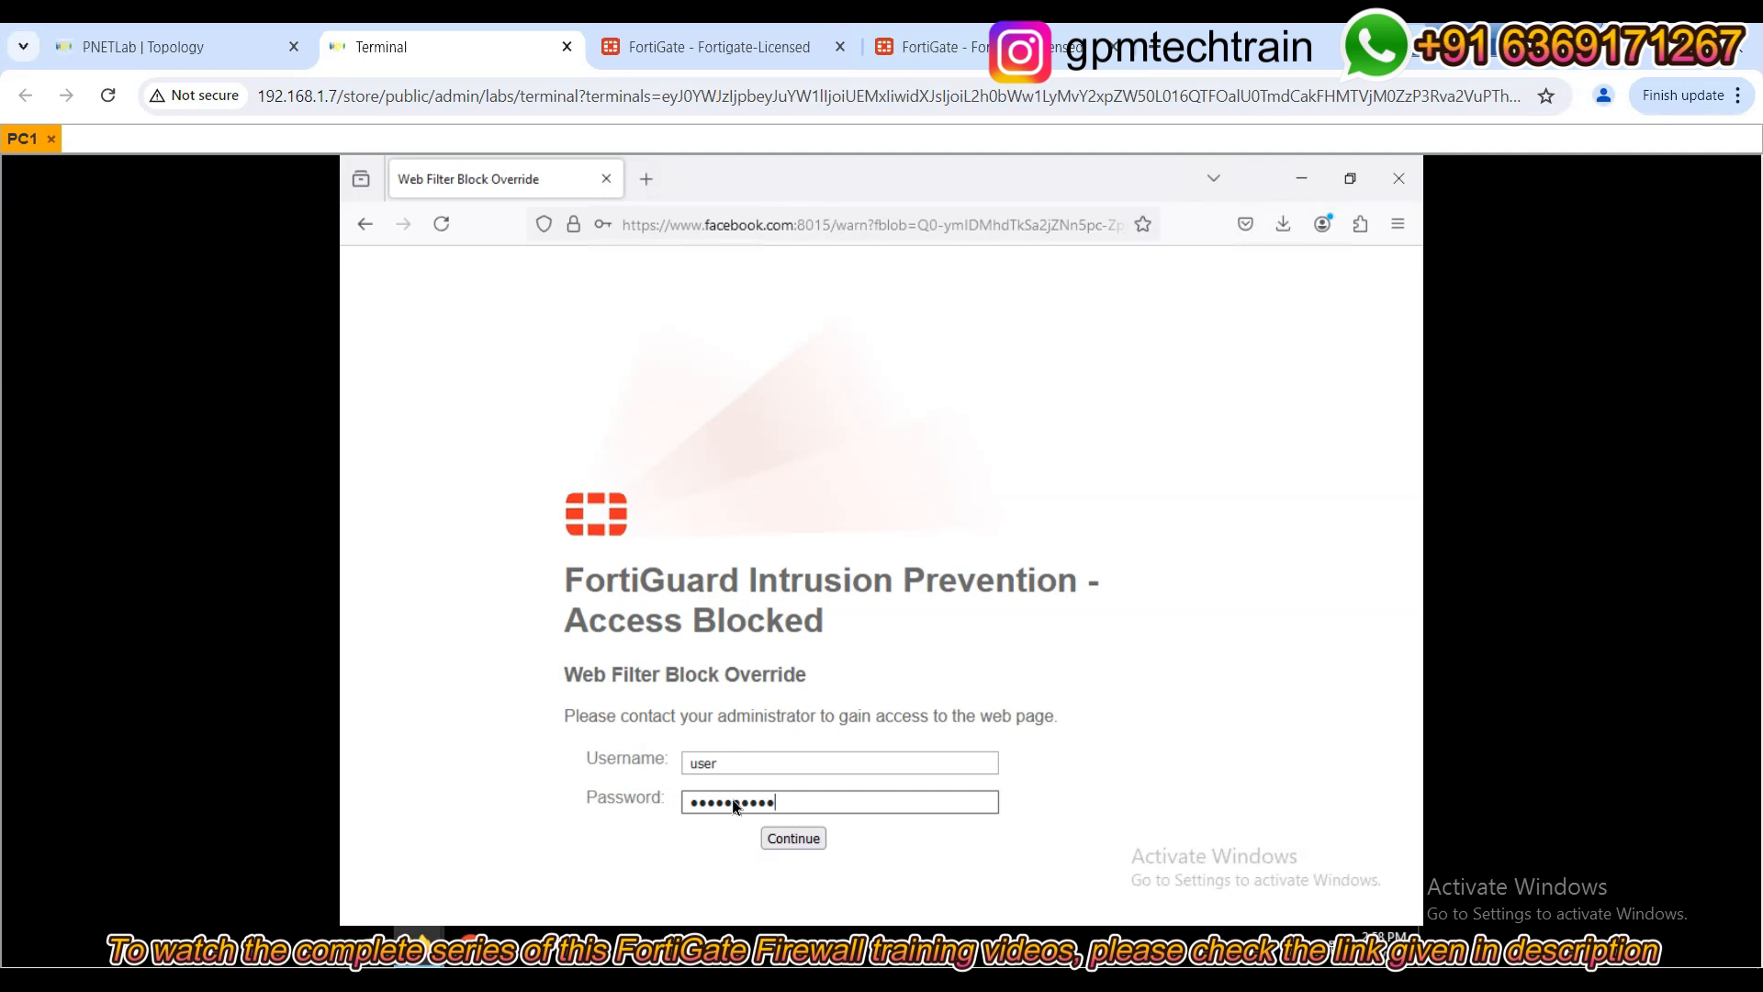
left_click(801, 839)
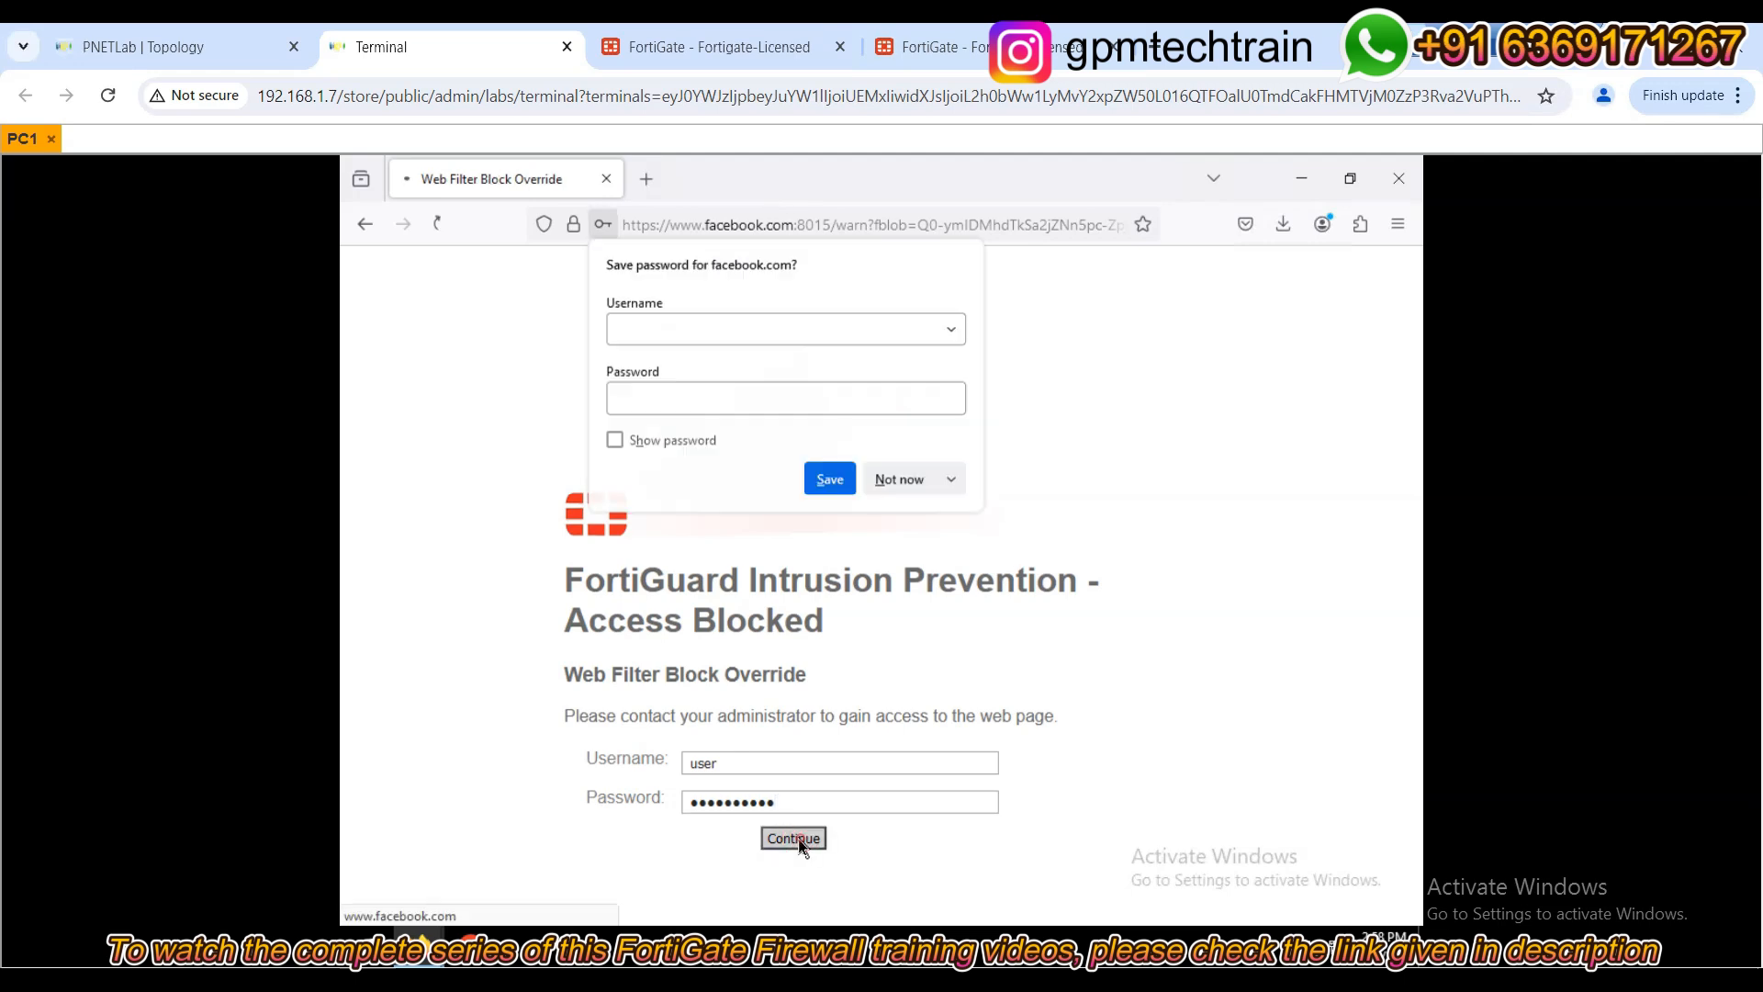
left_click_drag(576, 759, 889, 768)
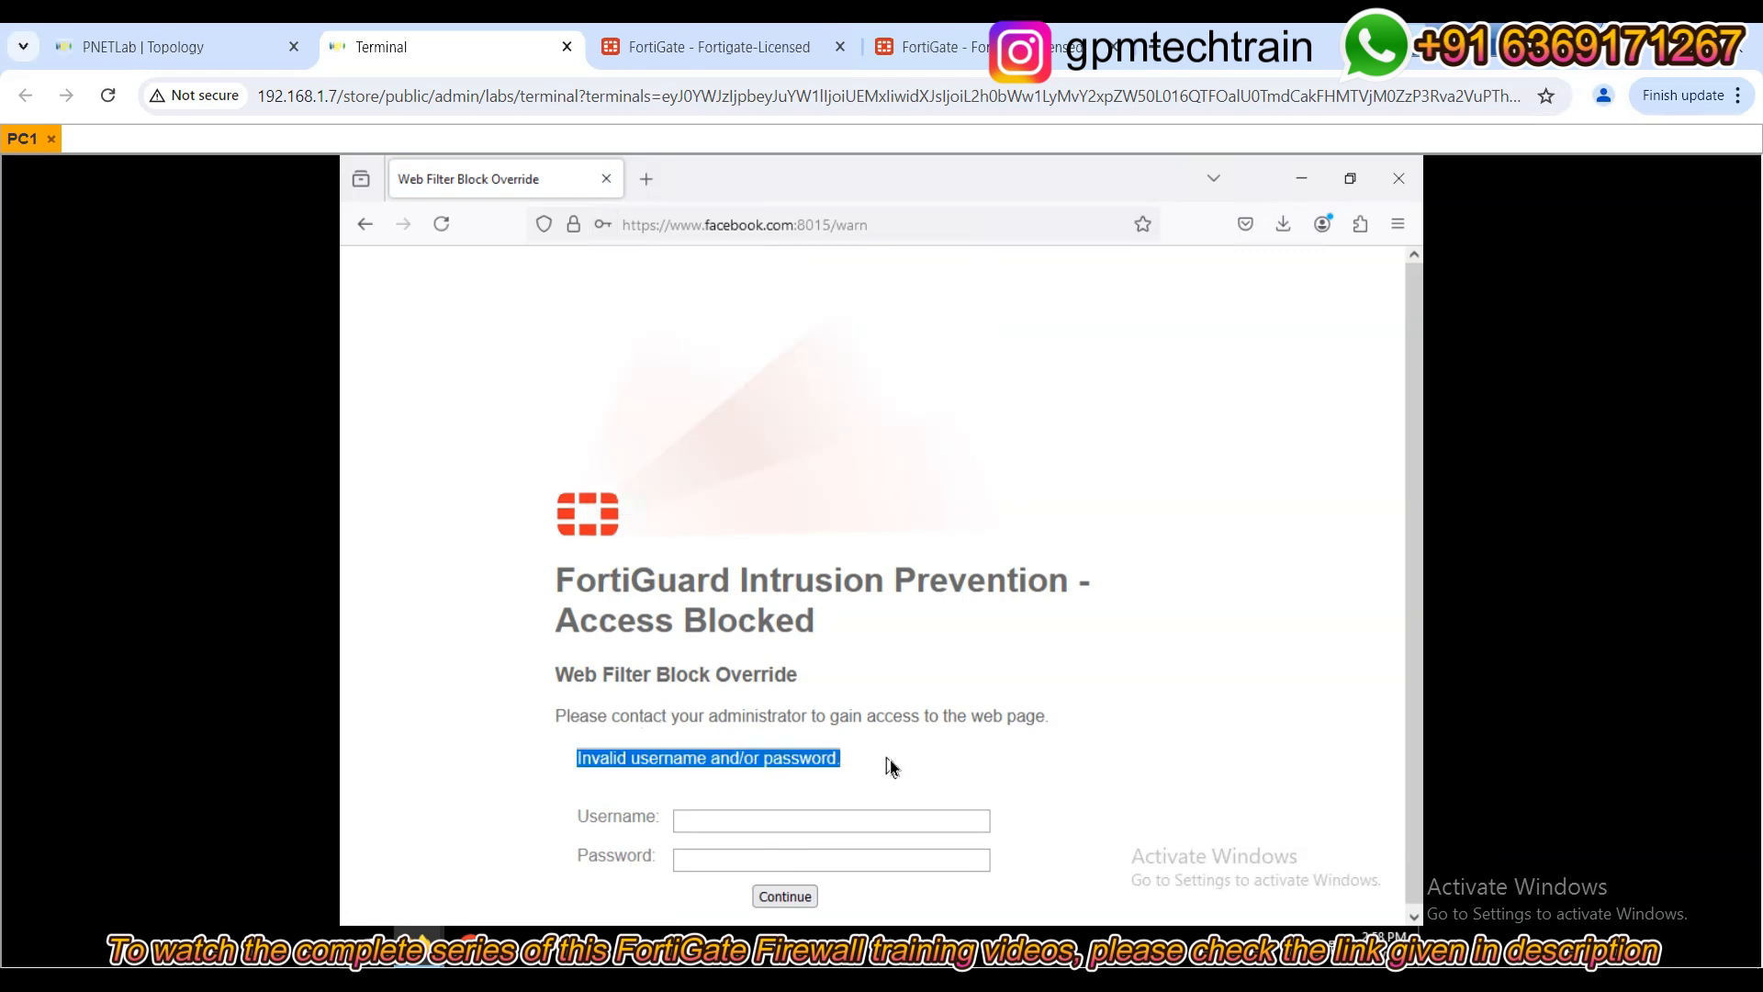
Retry the override as user1 with the account password, skip saving it, and return to FortiGate.
left_click(821, 819)
type("user")
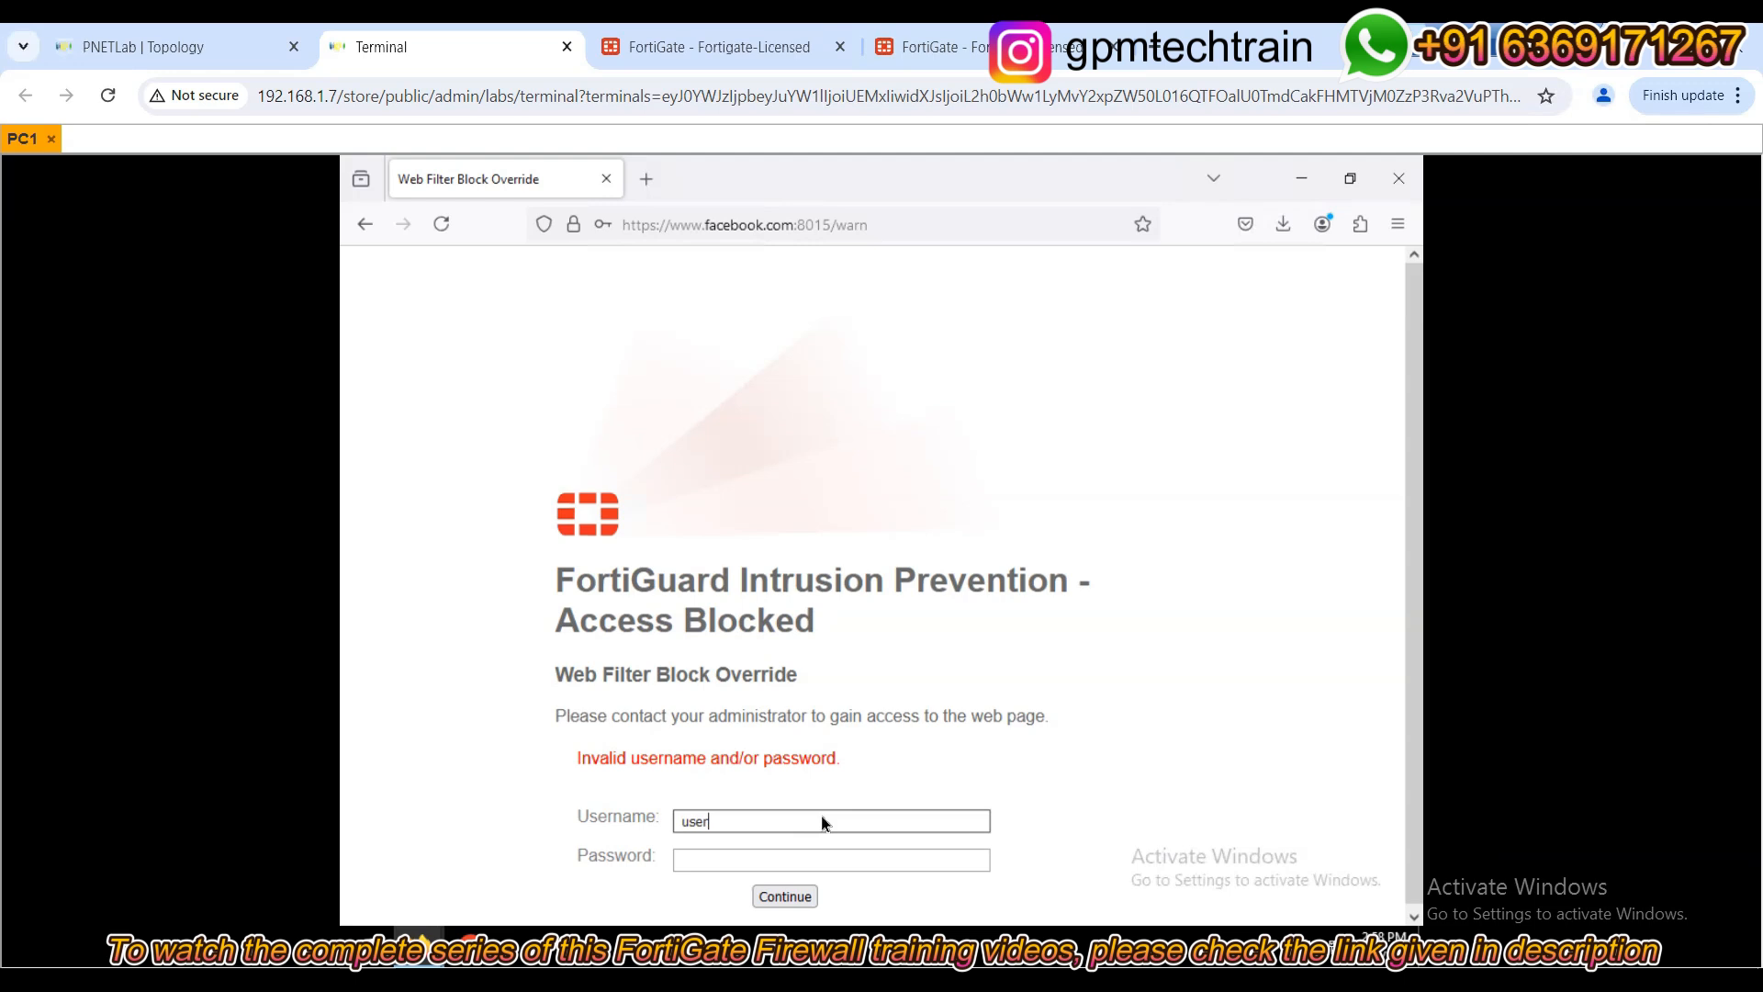
type("1")
key("Tab")
type("password")
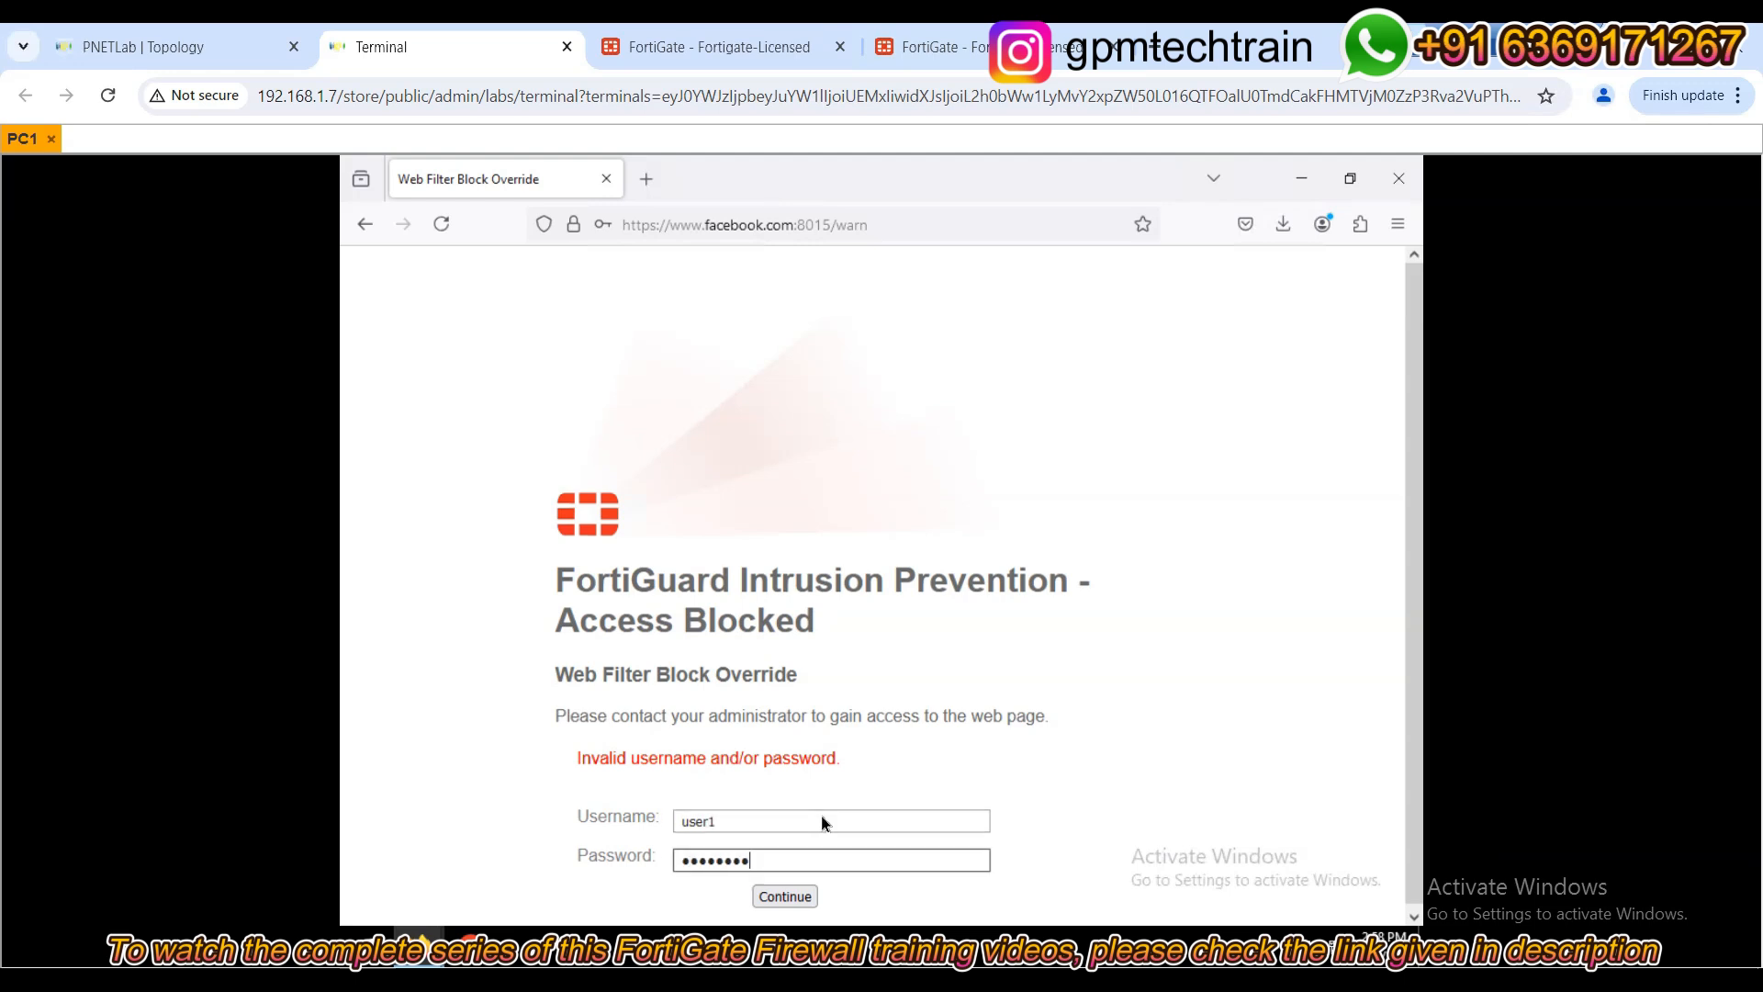
key("Return")
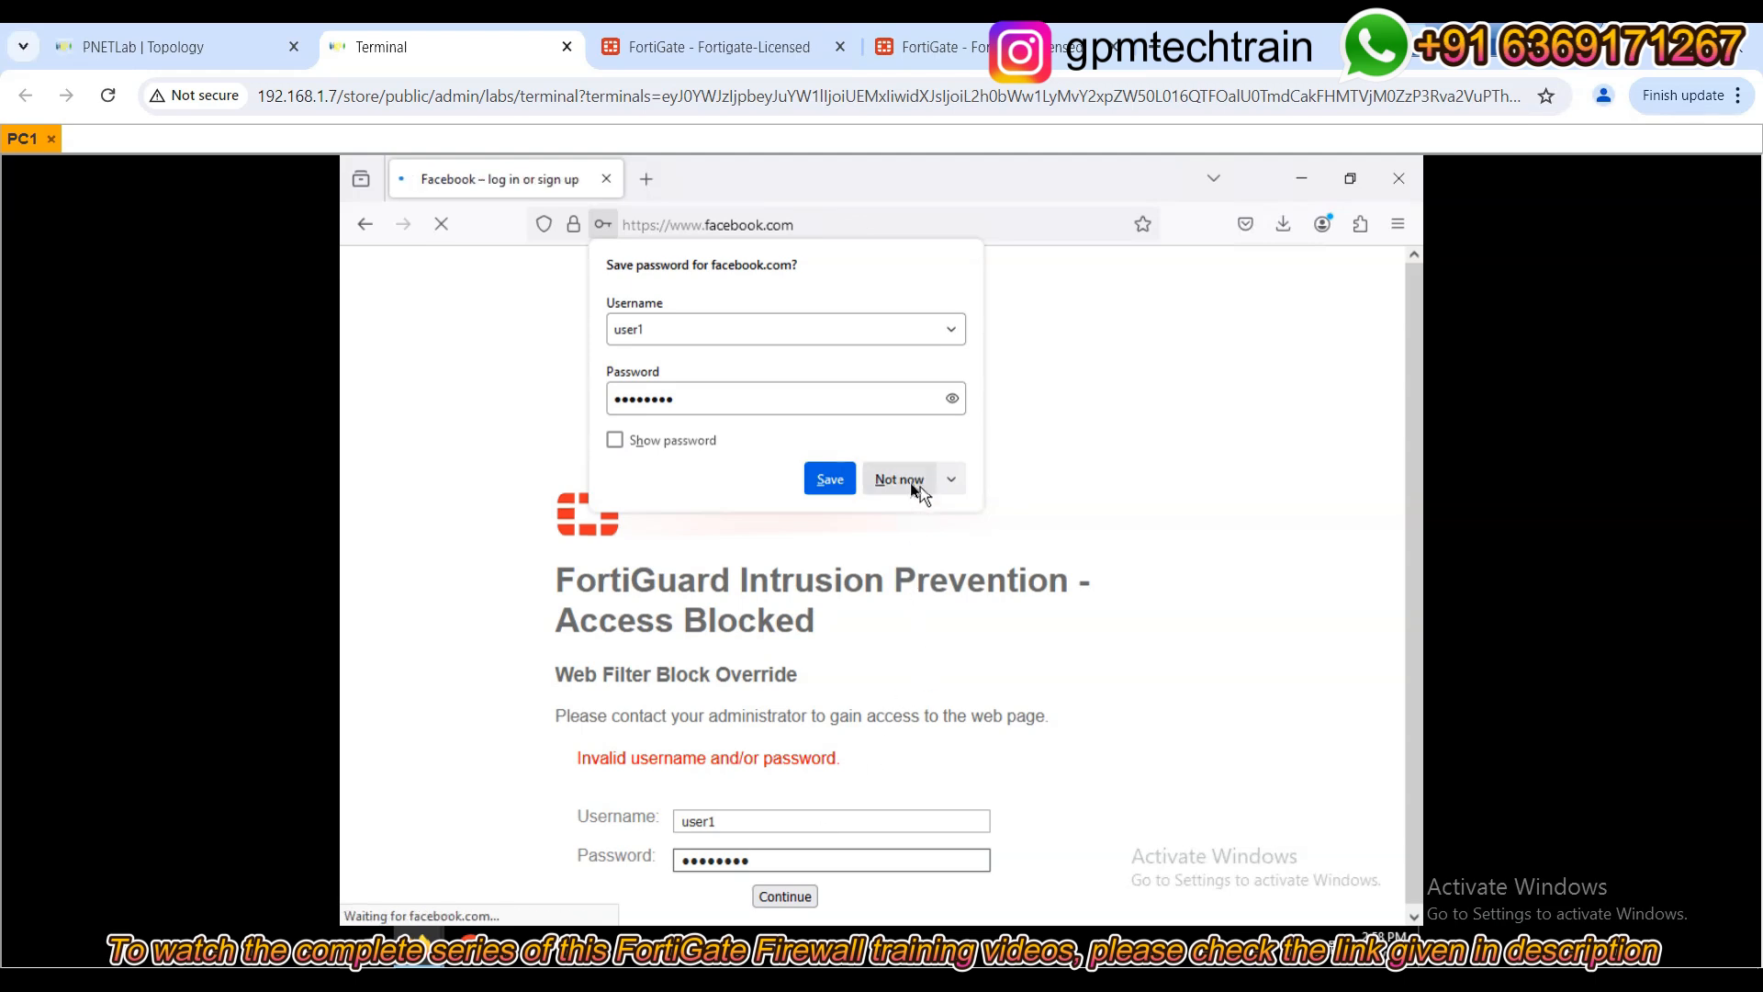
left_click(904, 480)
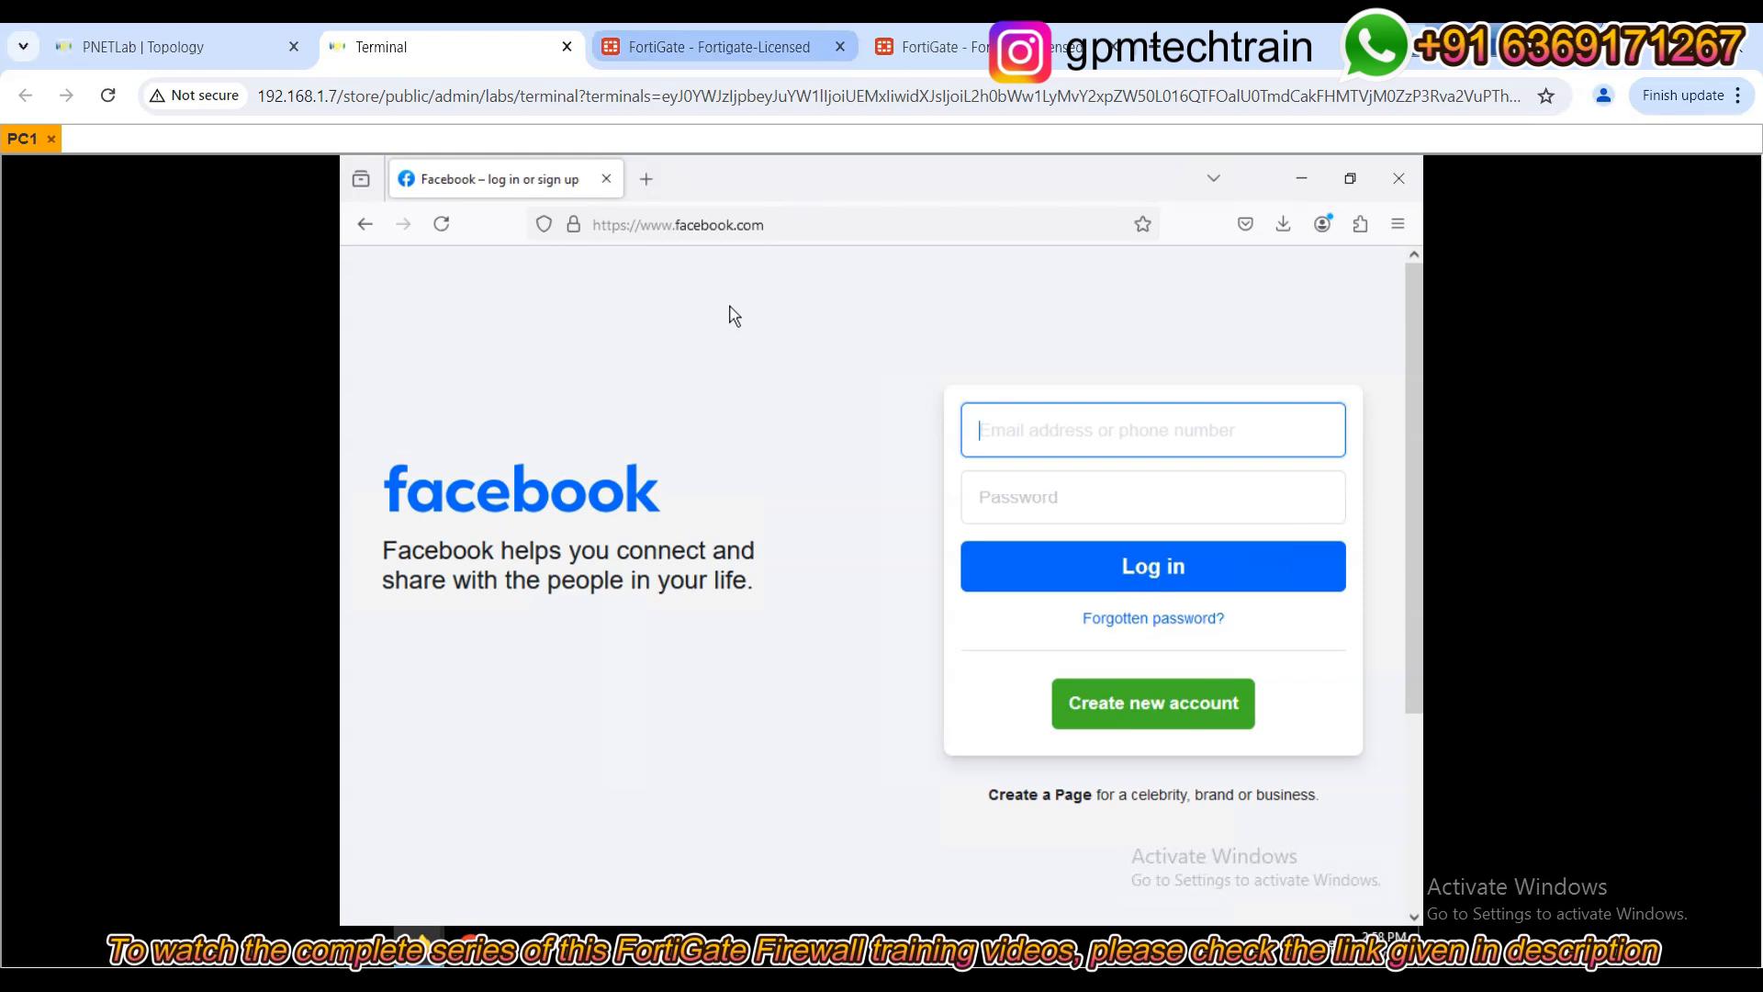
left_click(751, 46)
left_click(440, 338)
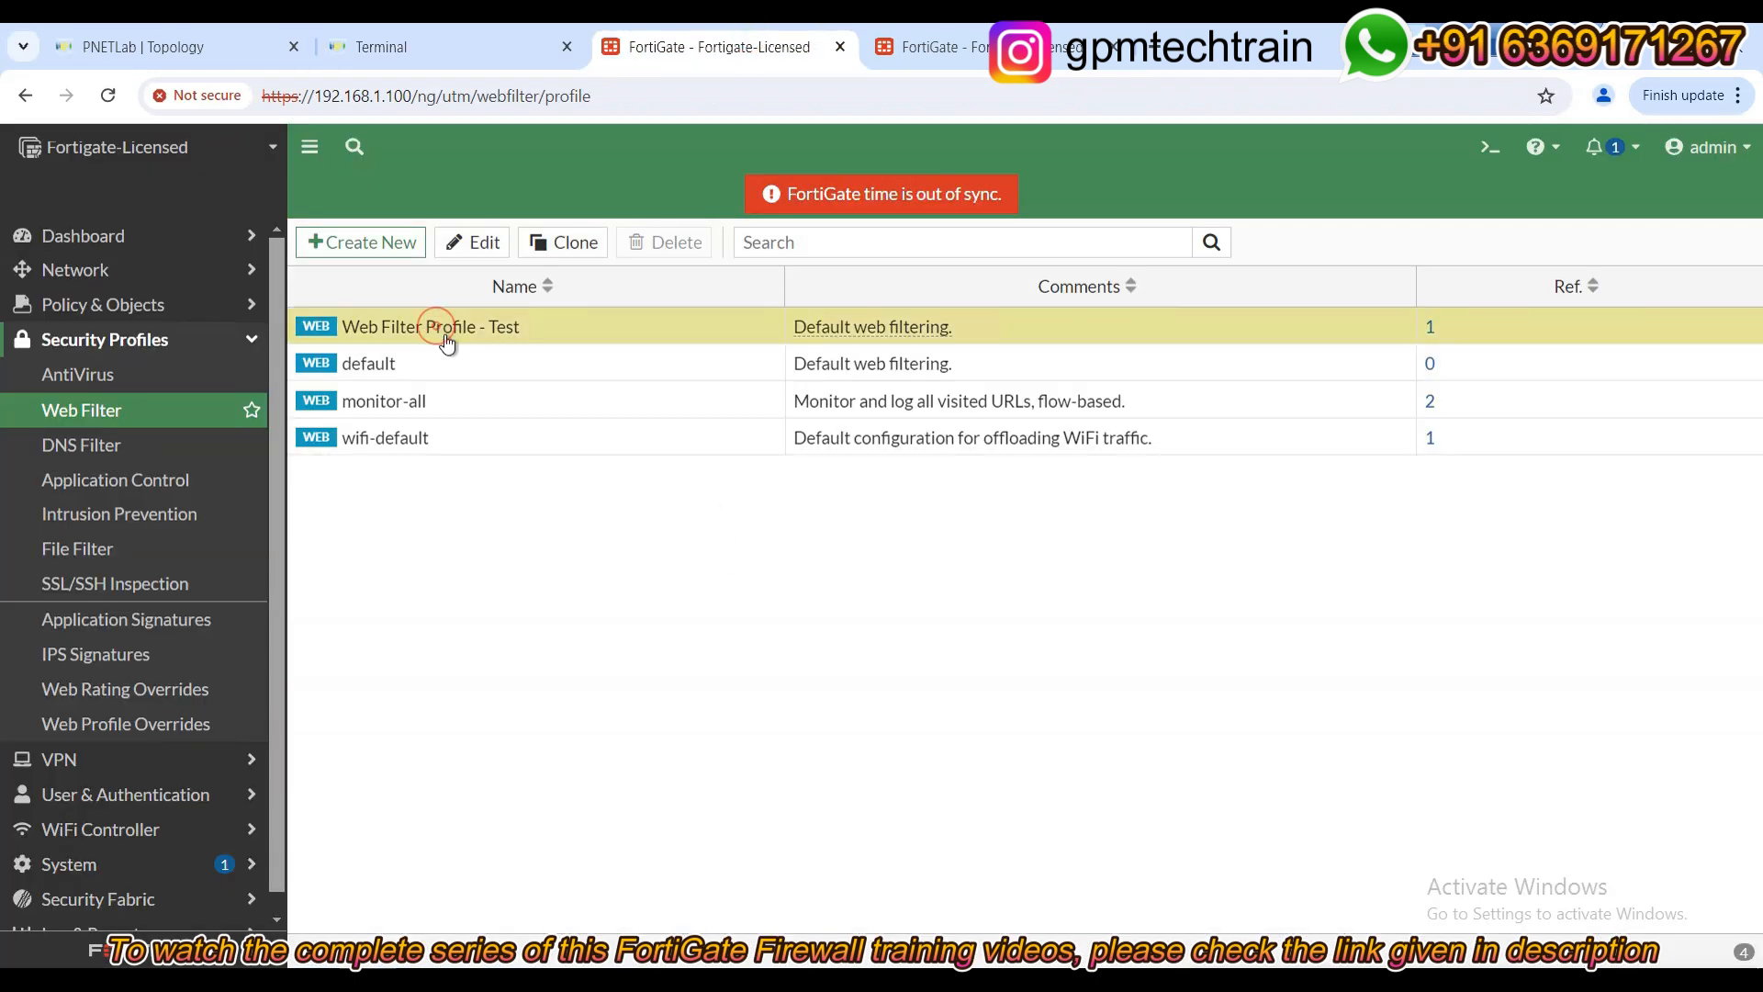
Open Web Filter Profile - Test, confirm Social Networking shows Authenticate, then return to PC1.
double_click(411, 329)
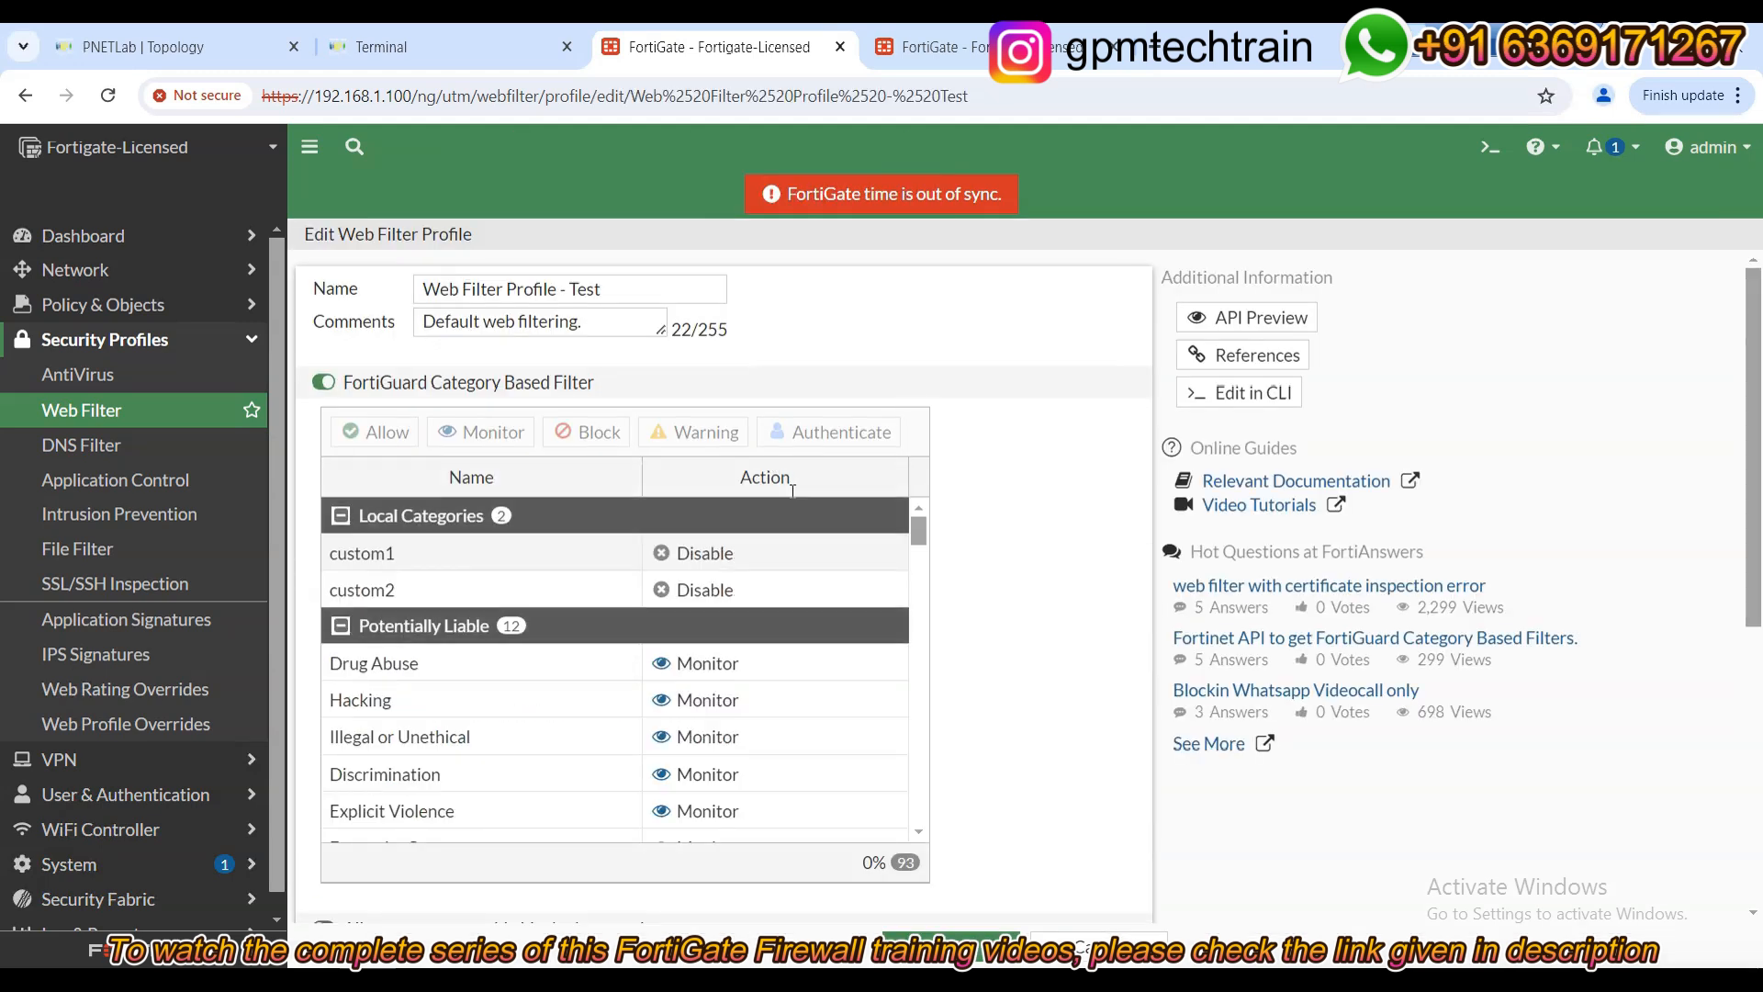
scroll(749, 771, "down", 10)
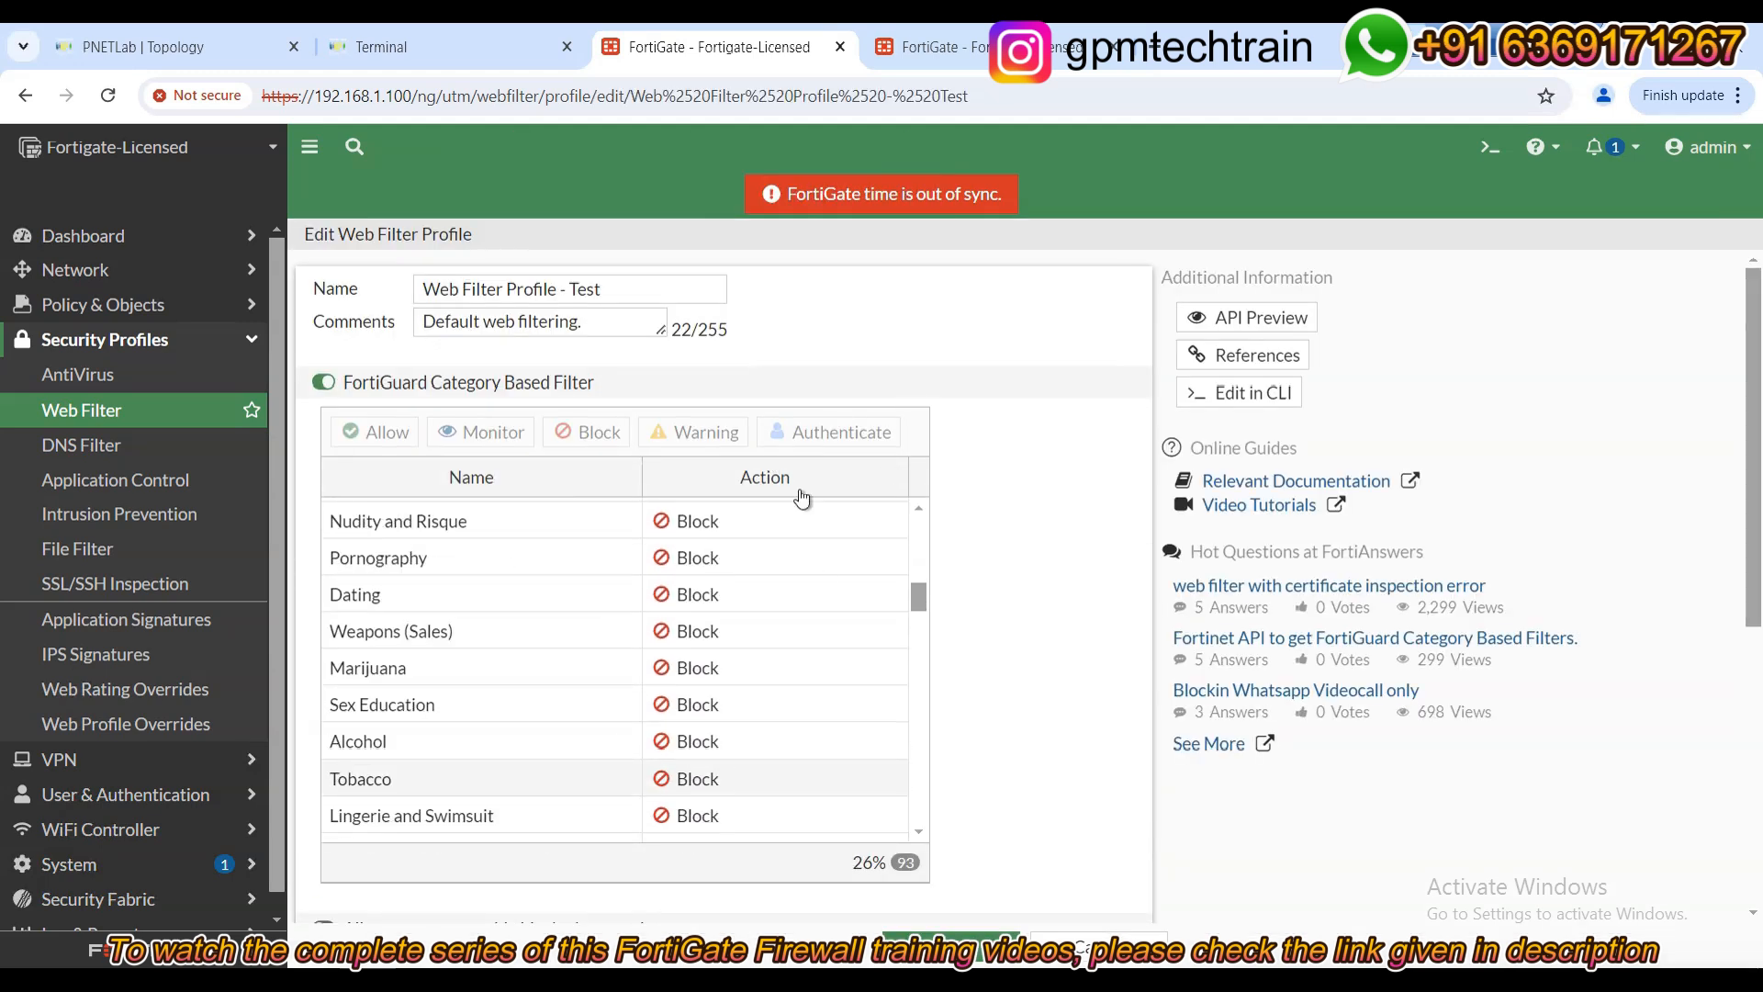
scroll(708, 777, "down", 5)
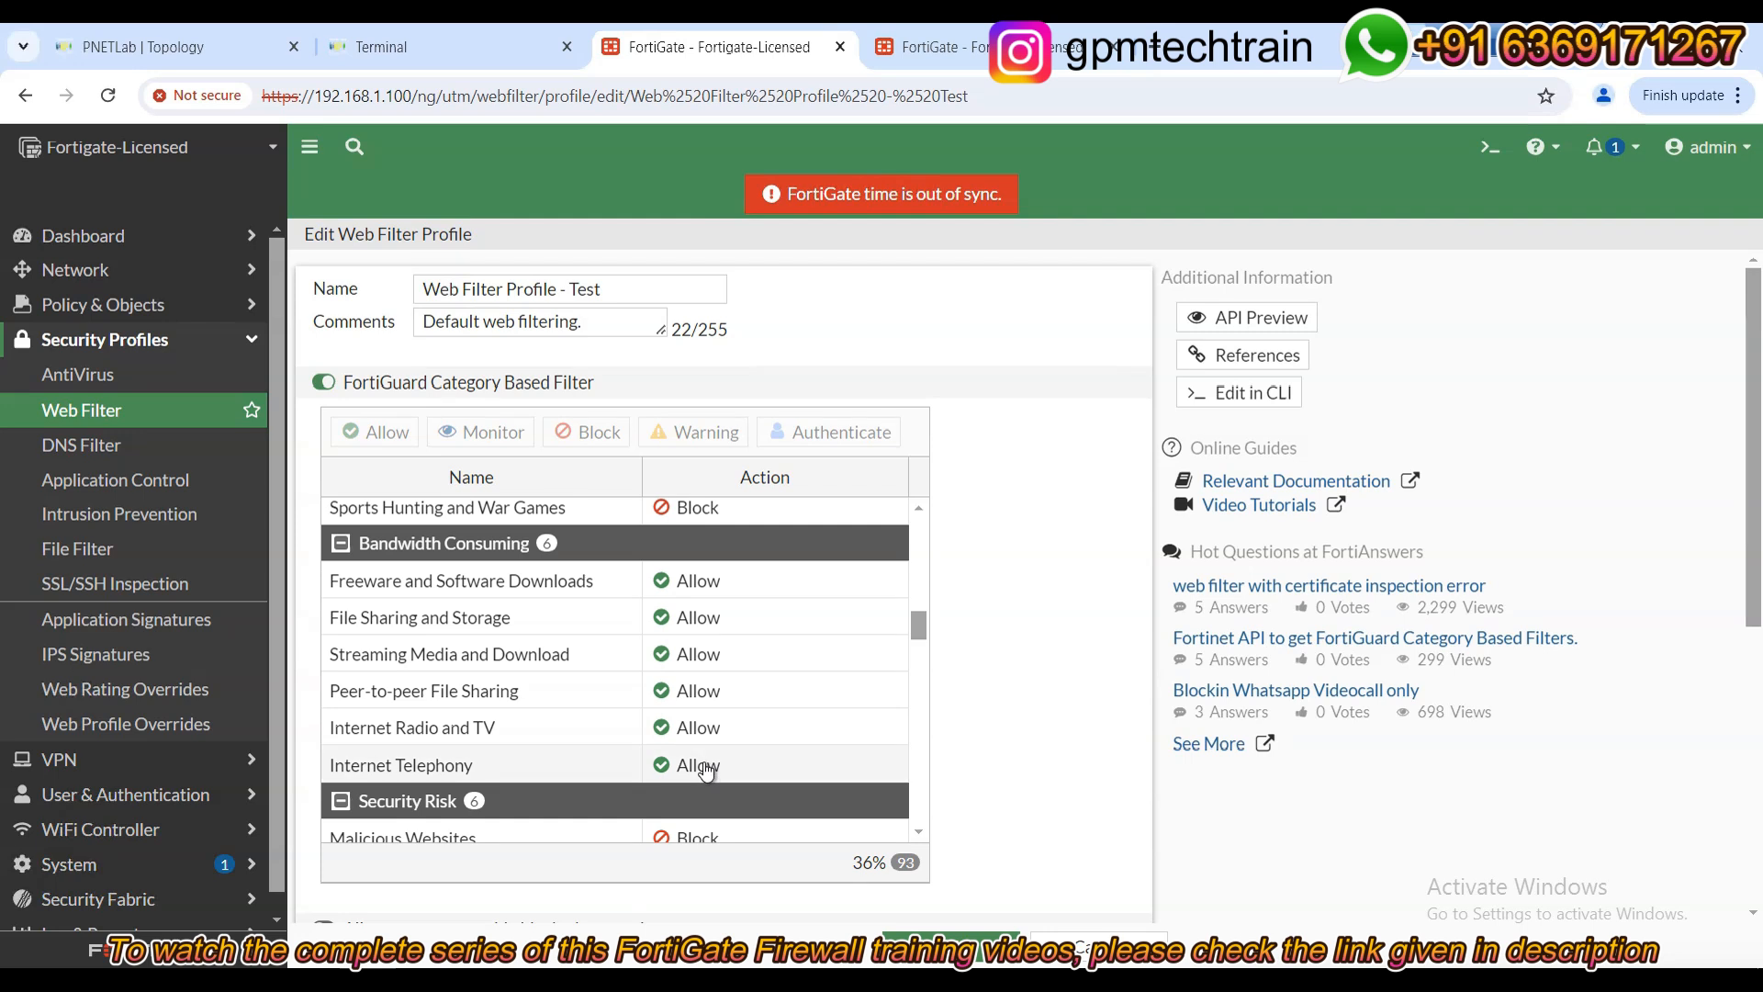
scroll(708, 777, "down", 9)
double_click(722, 599)
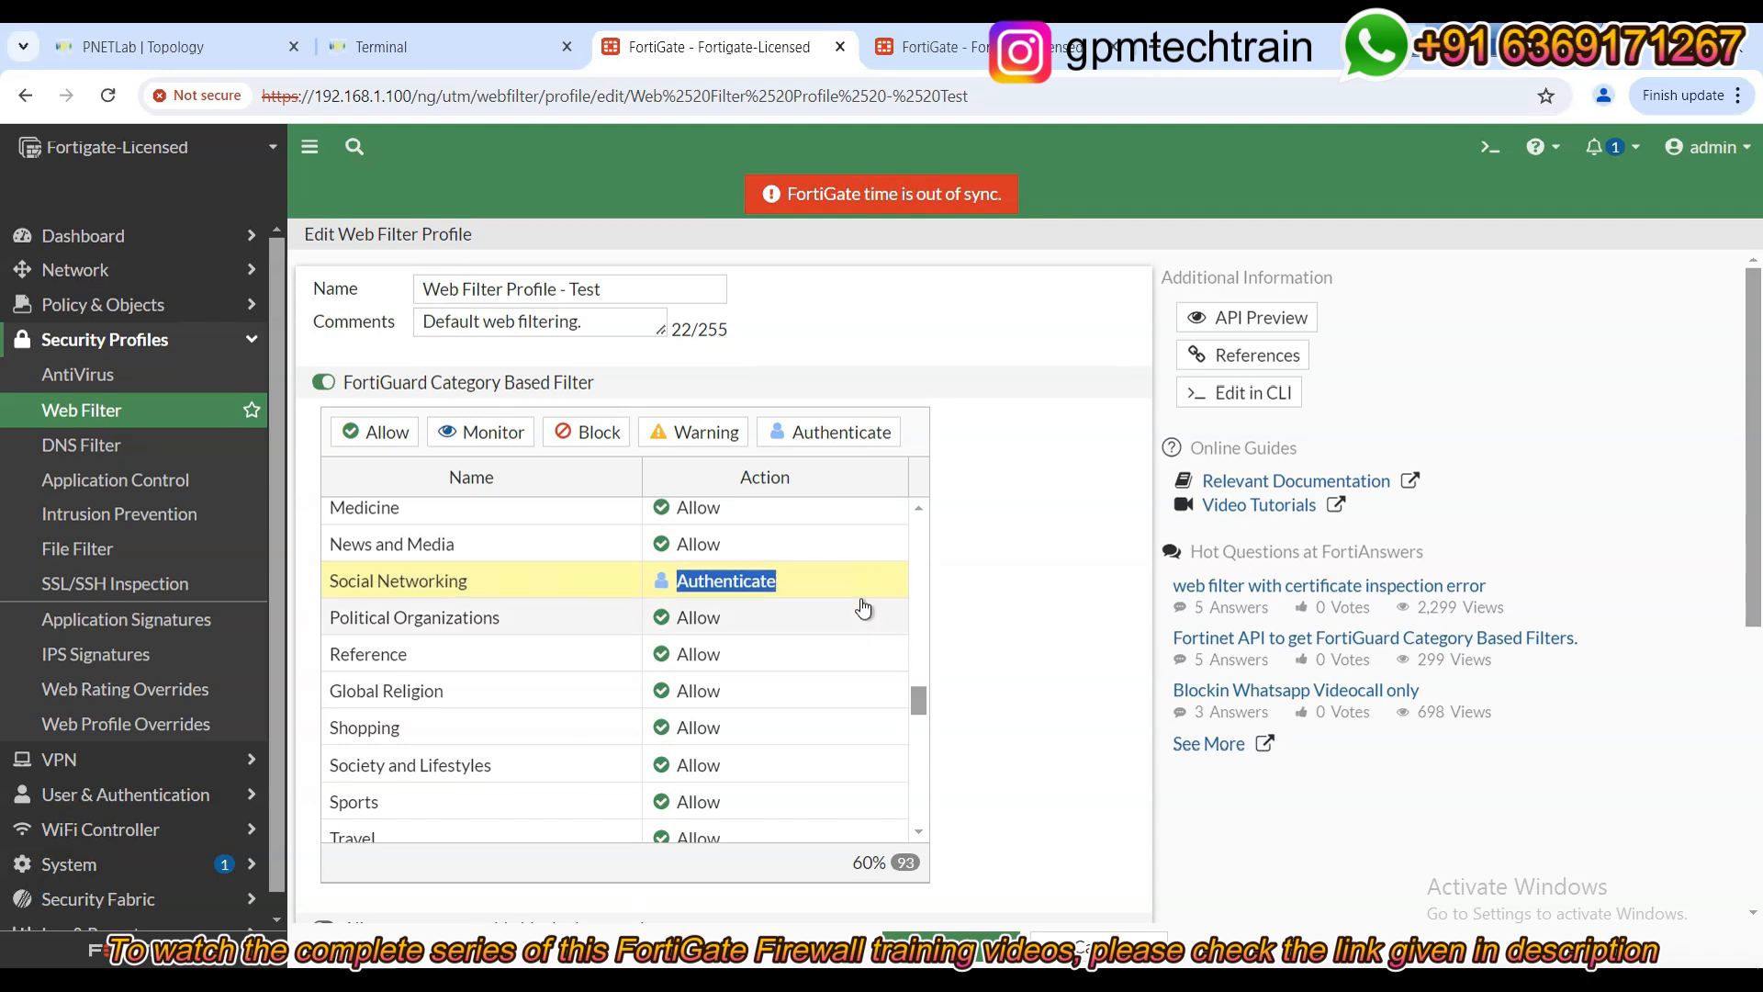
left_click(381, 47)
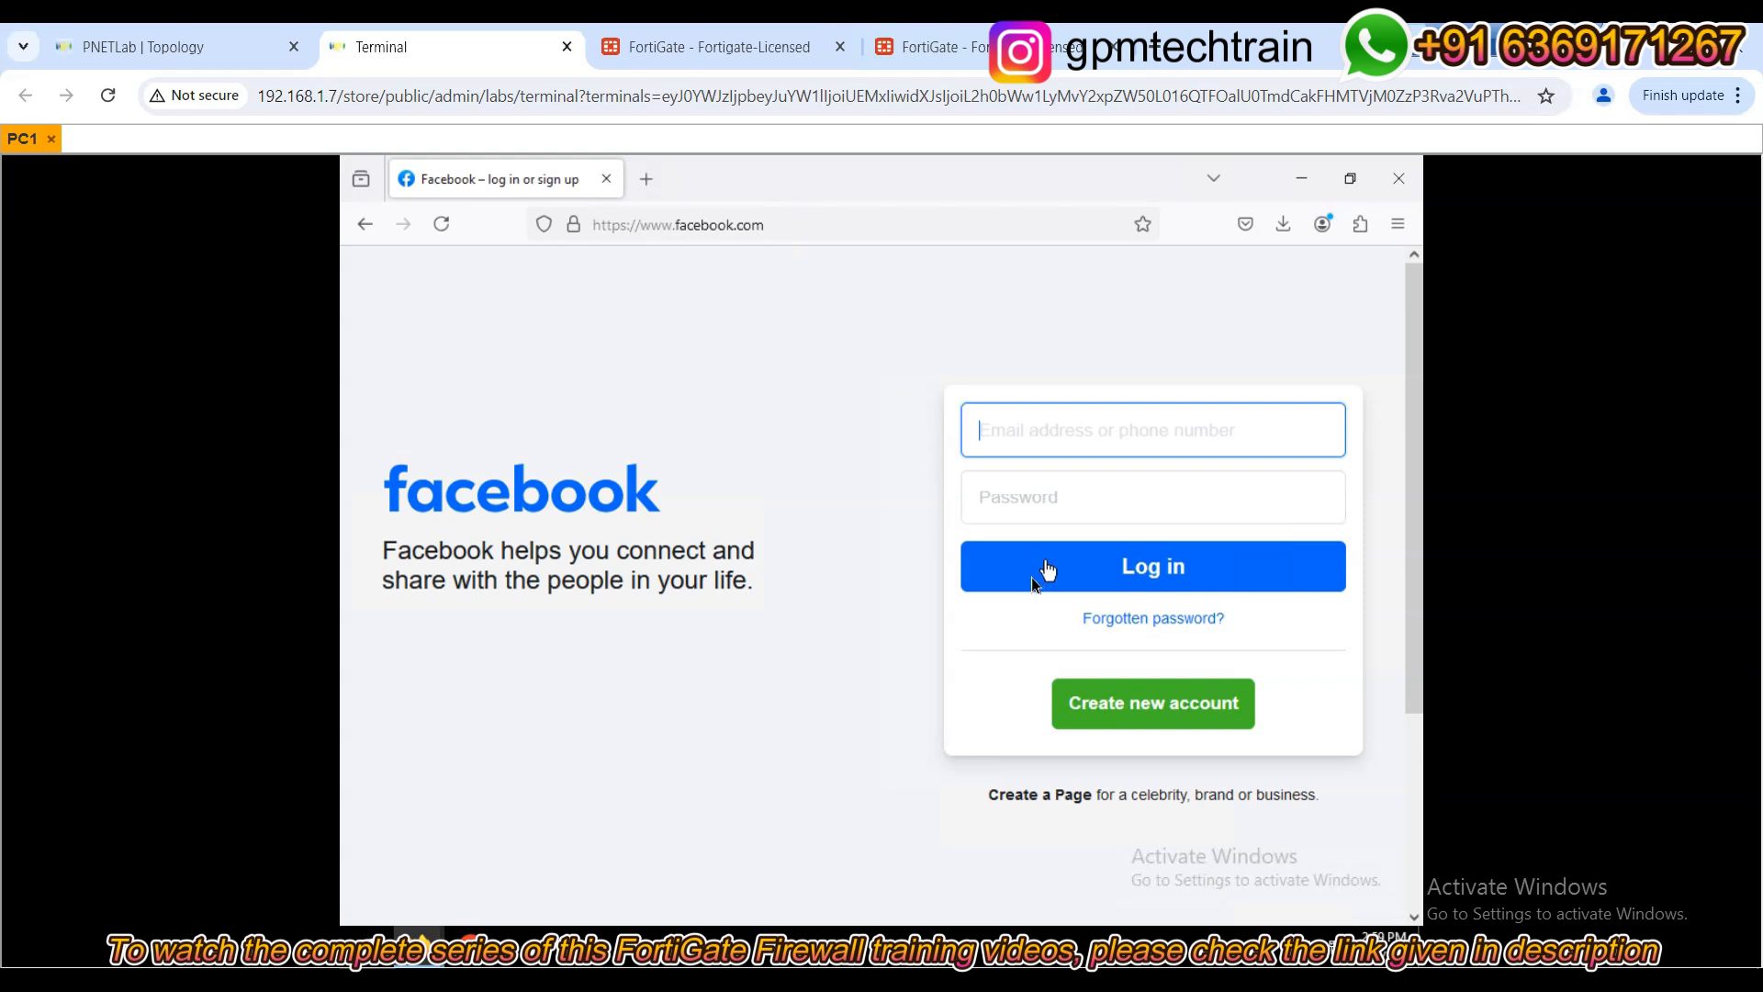
Load instagram.com in a new tab, then go back to the Facebook page.
left_click(648, 179)
type("insta")
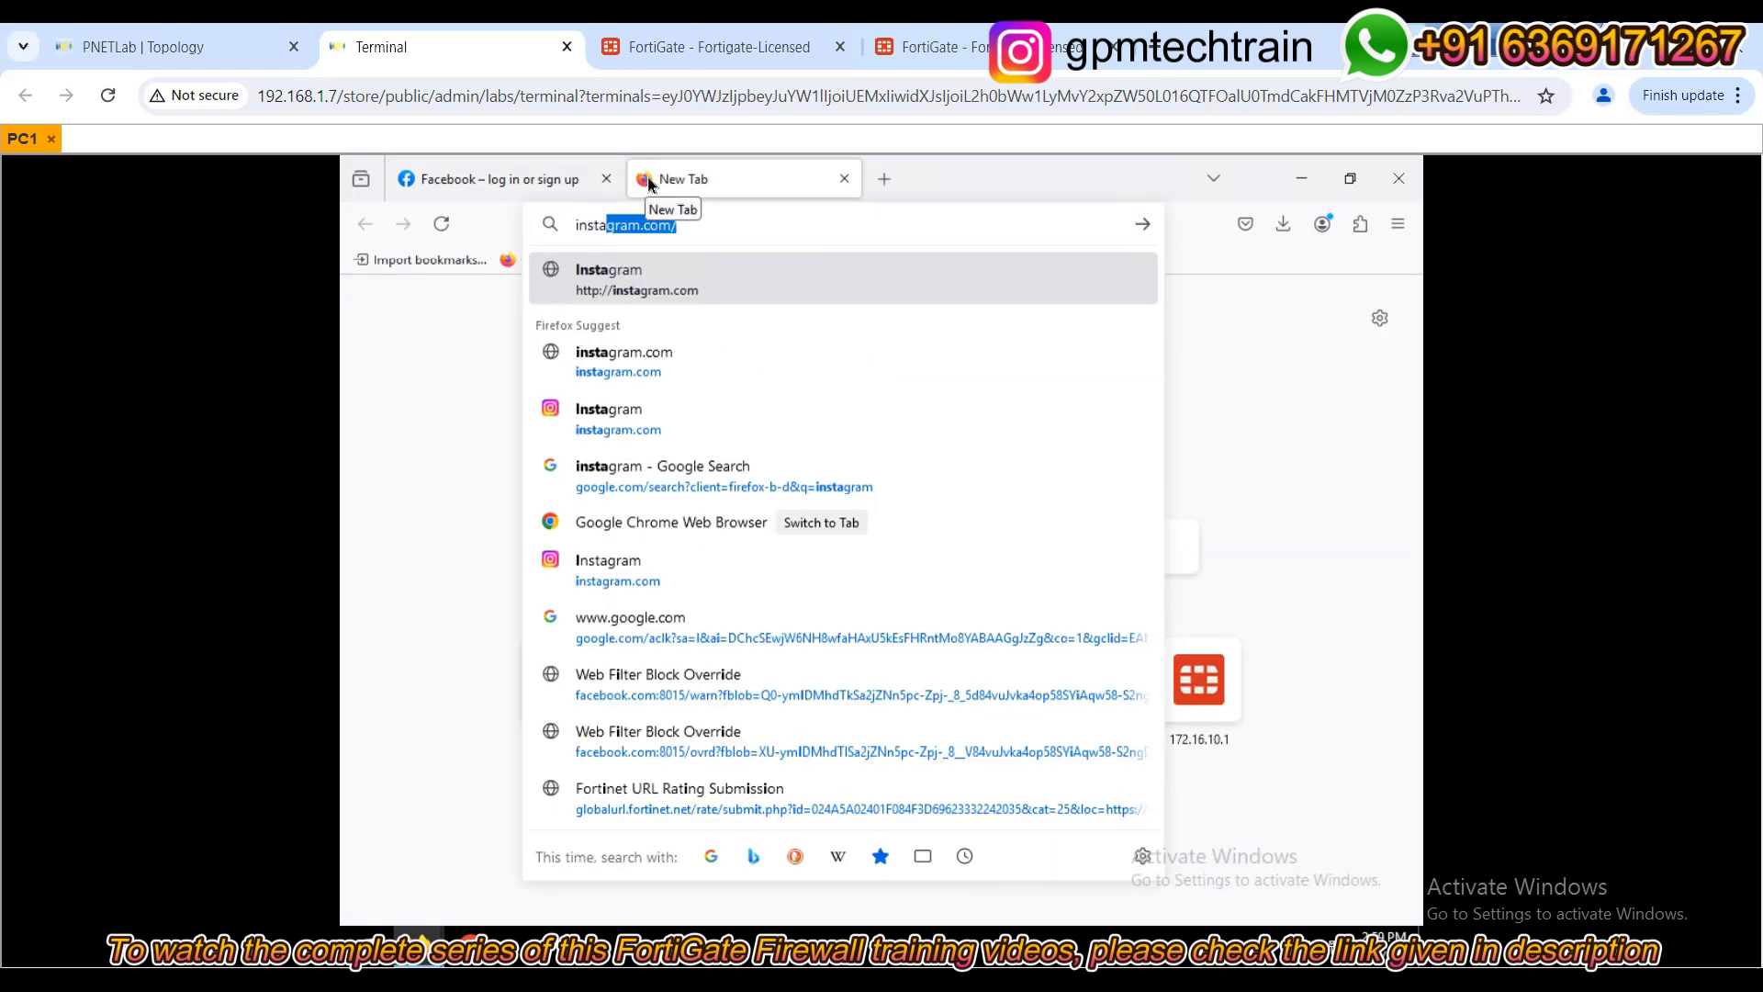
key("Return")
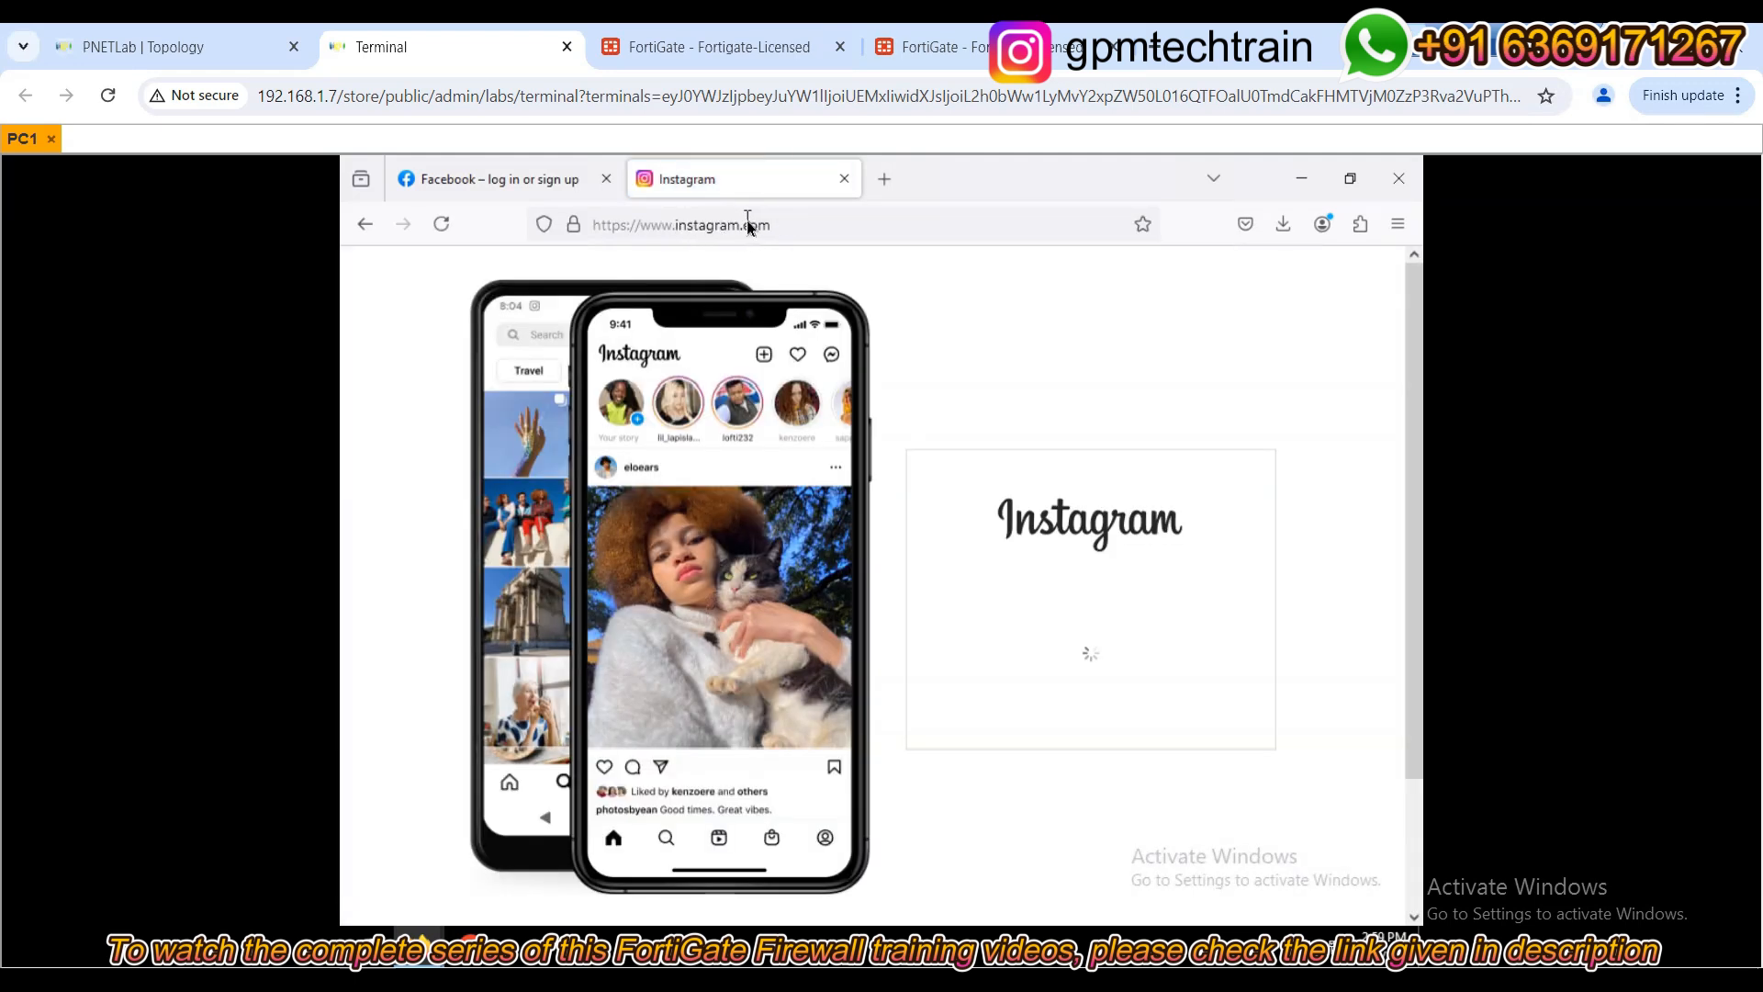
left_click(885, 178)
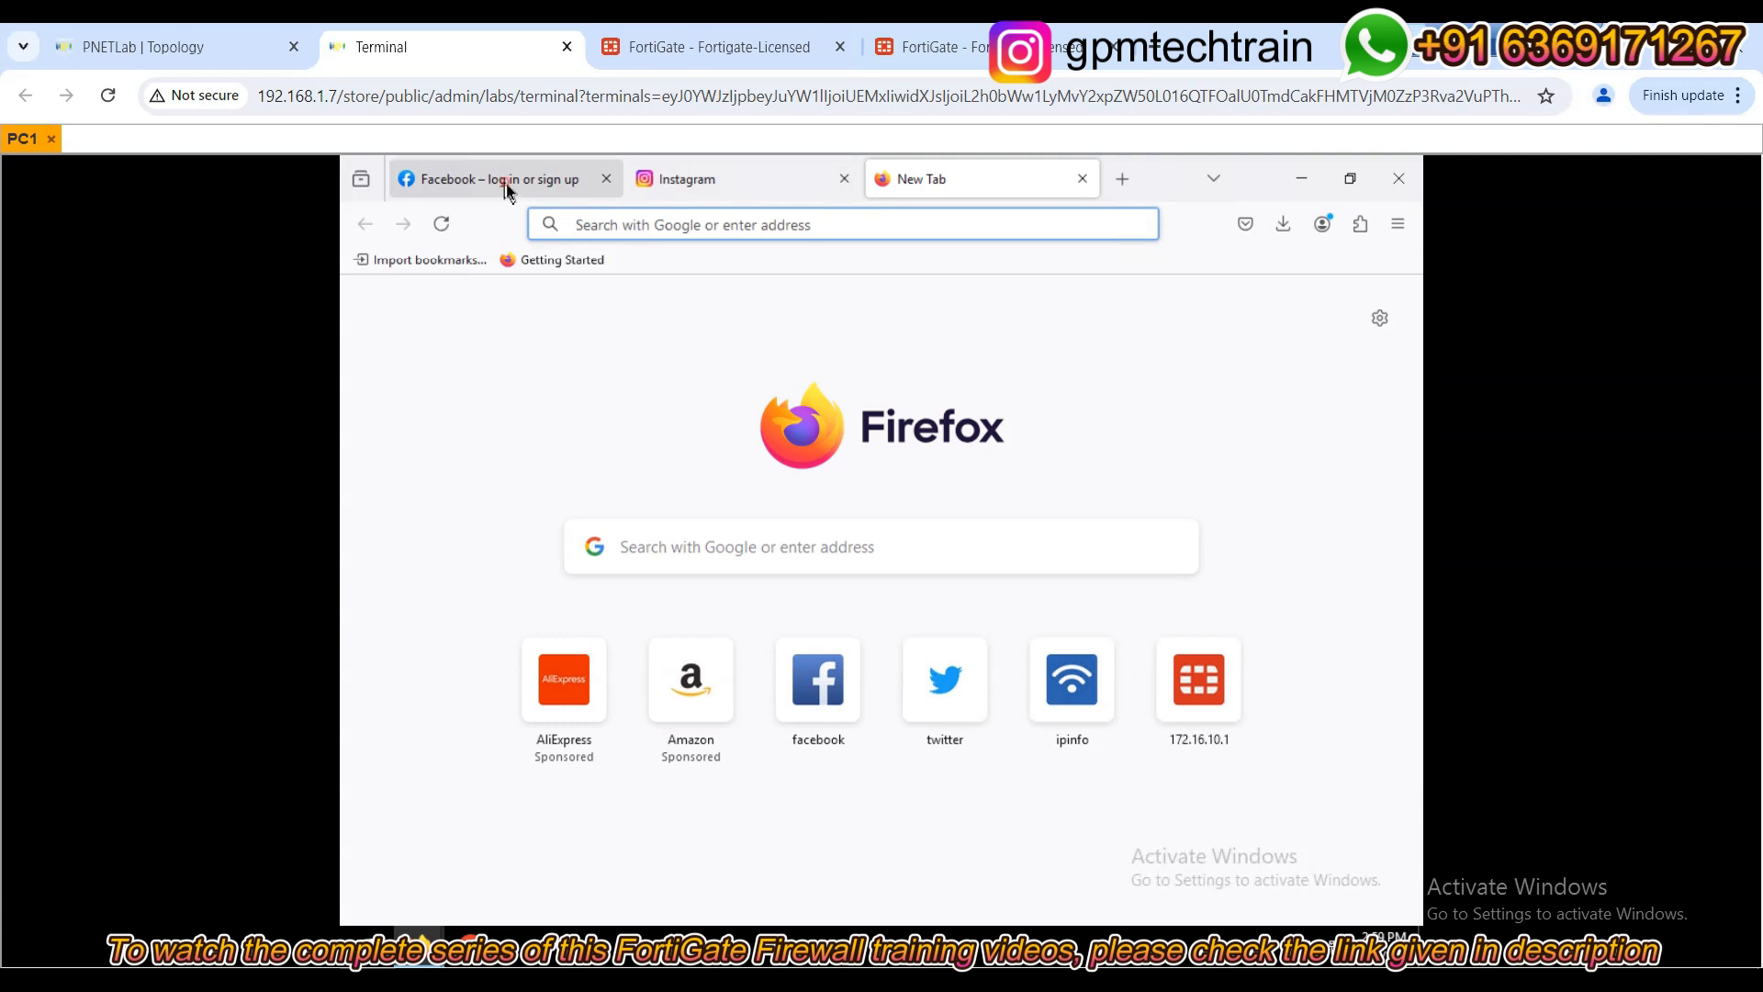
left_click(506, 179)
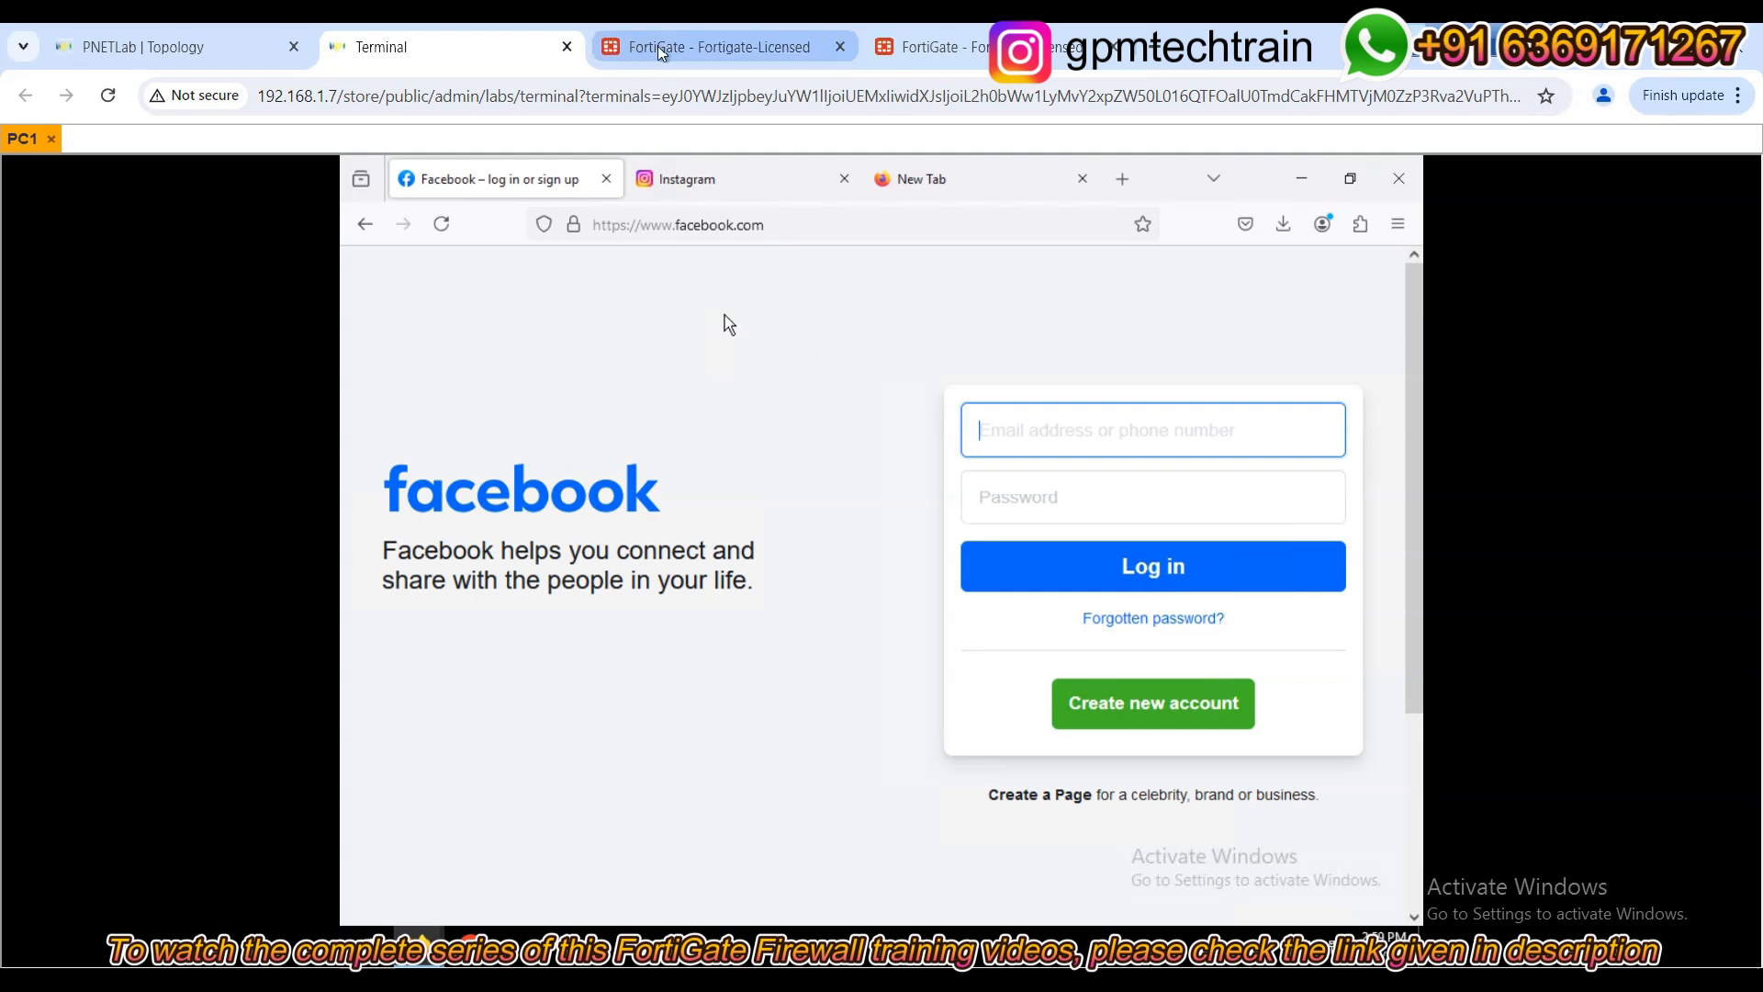
Close the Instagram and Facebook tabs and return to the FortiGate profile page.
mouse_move(661, 53)
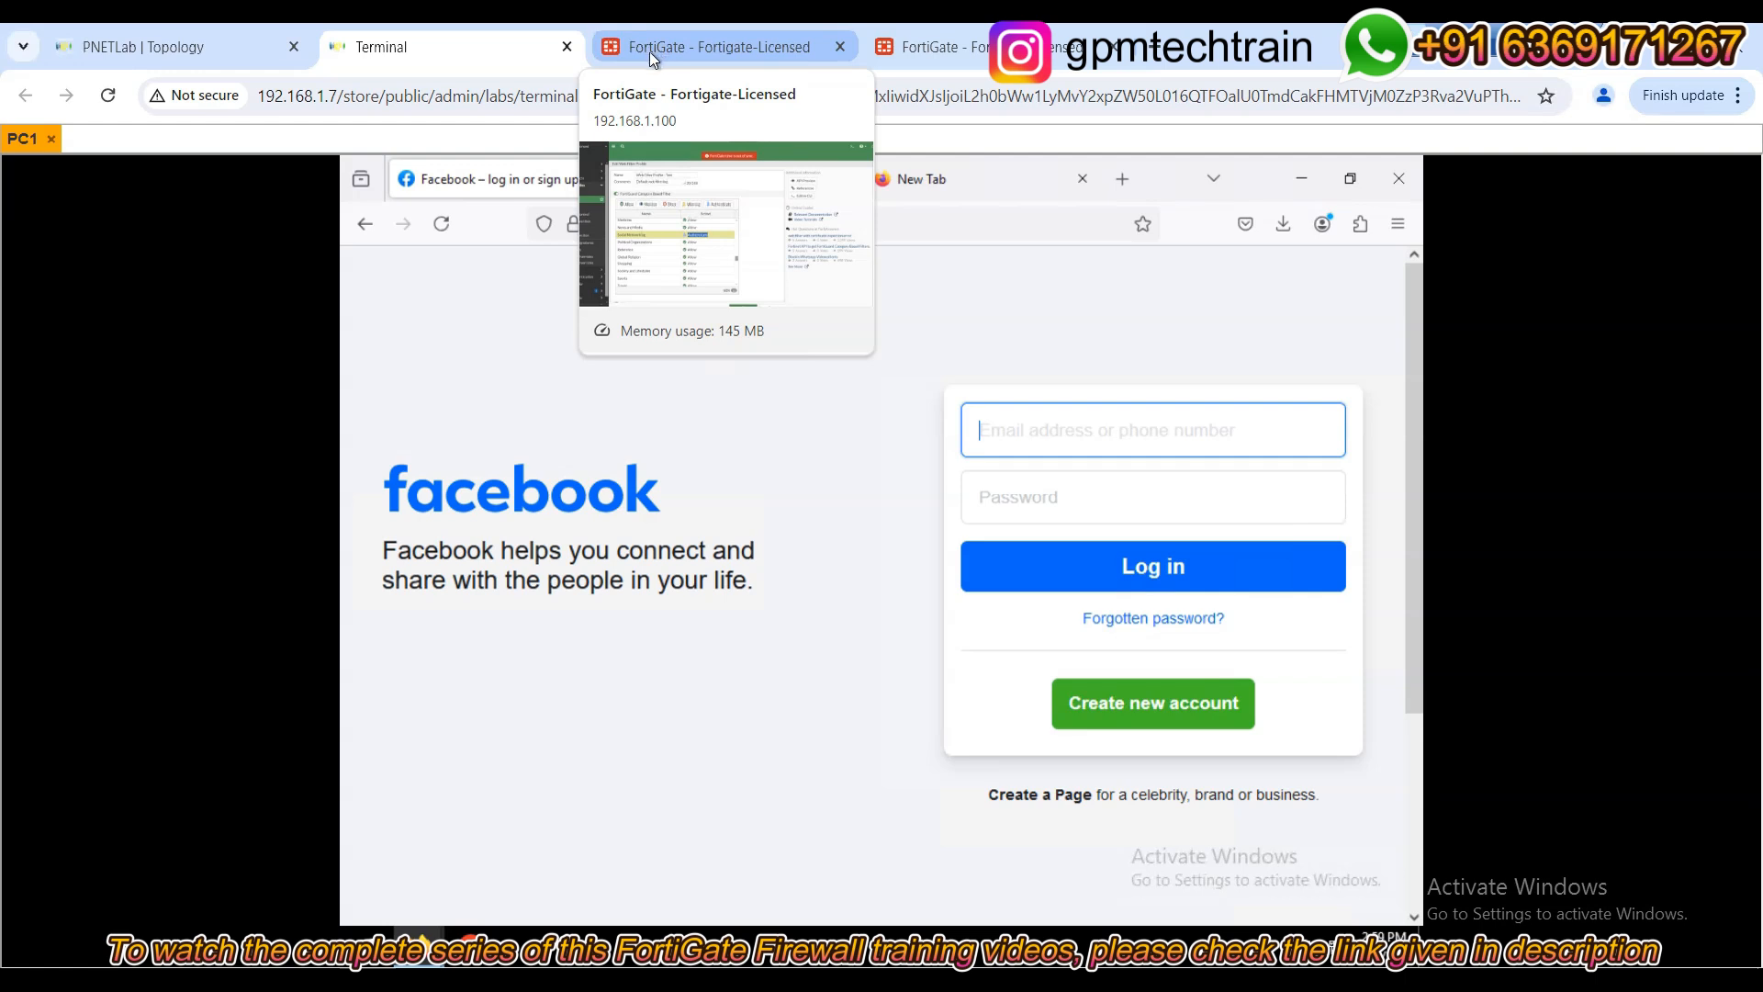
left_click(648, 52)
left_click(432, 48)
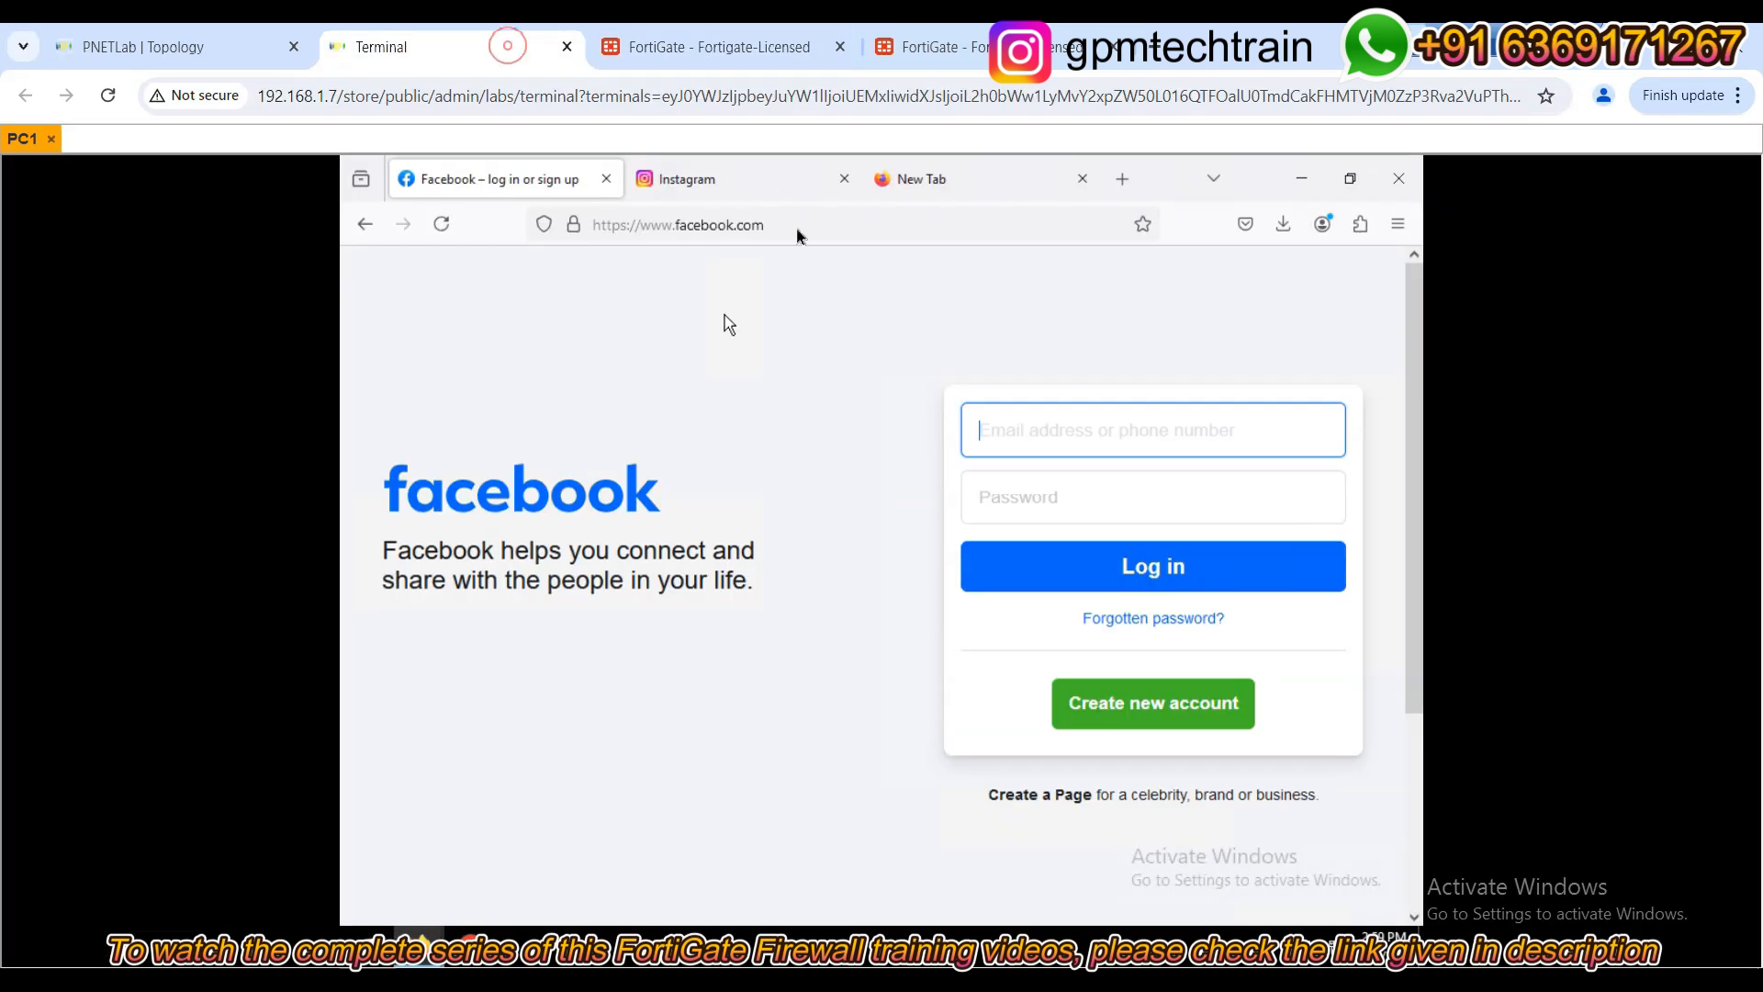
left_click(740, 178)
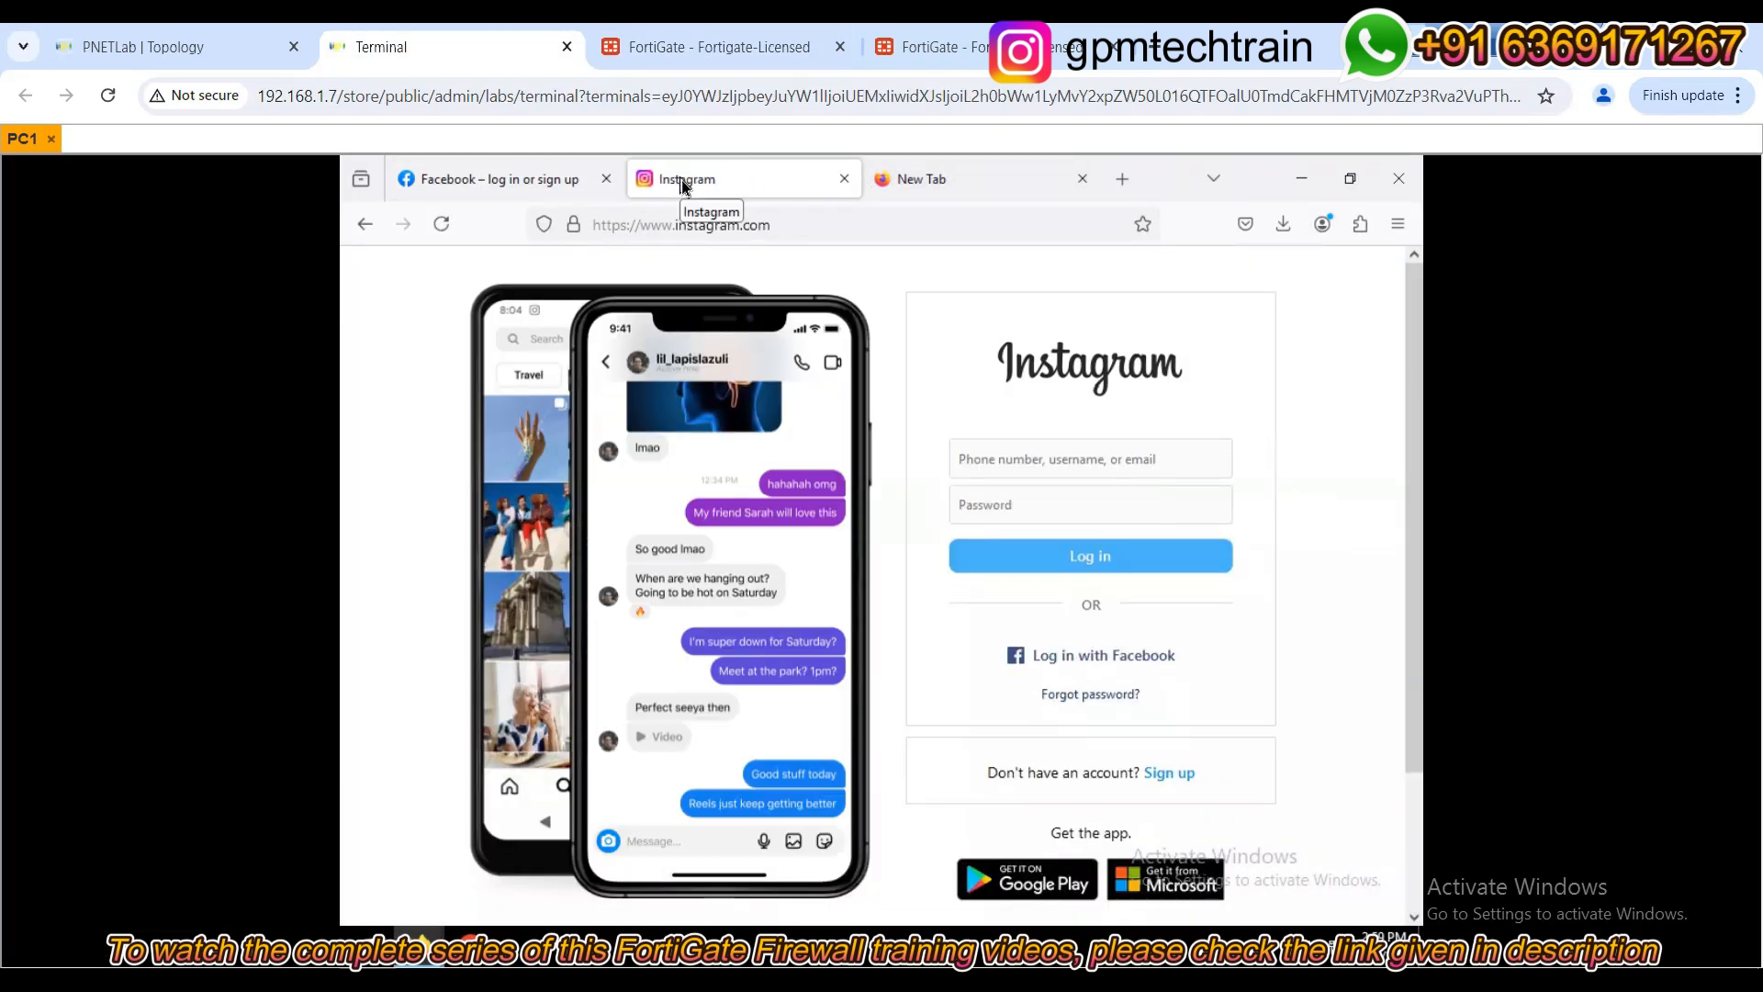
left_click(844, 179)
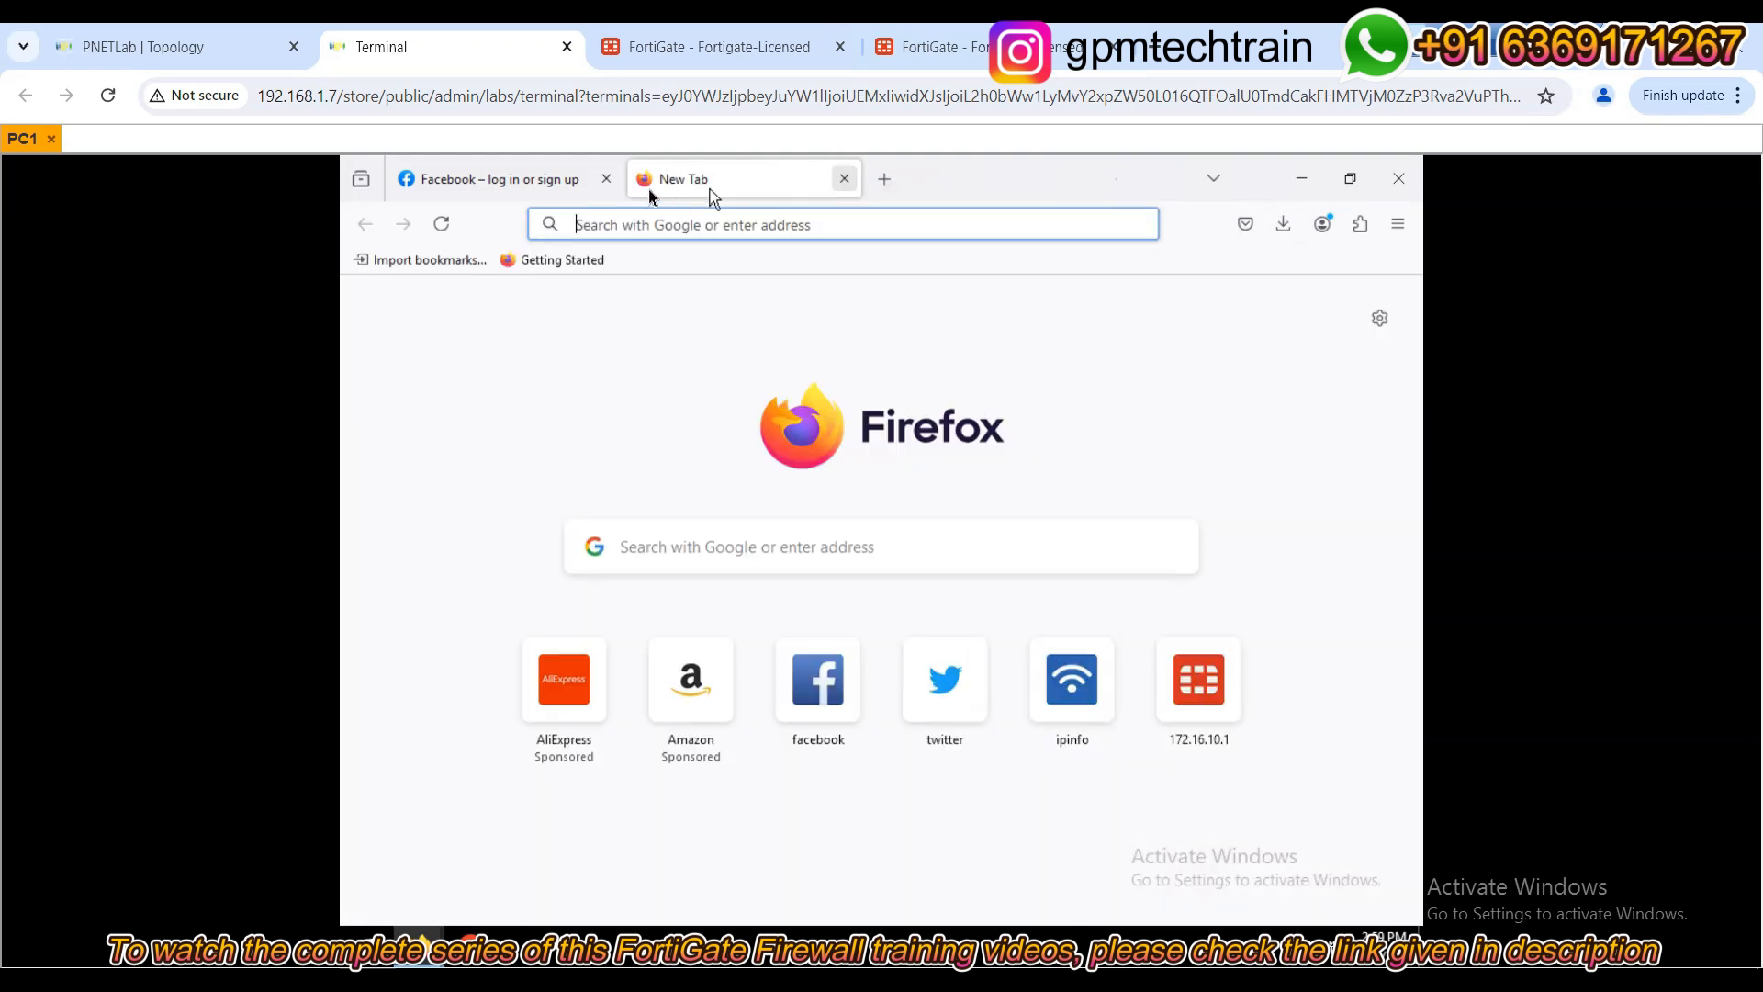
left_click(606, 179)
left_click(700, 44)
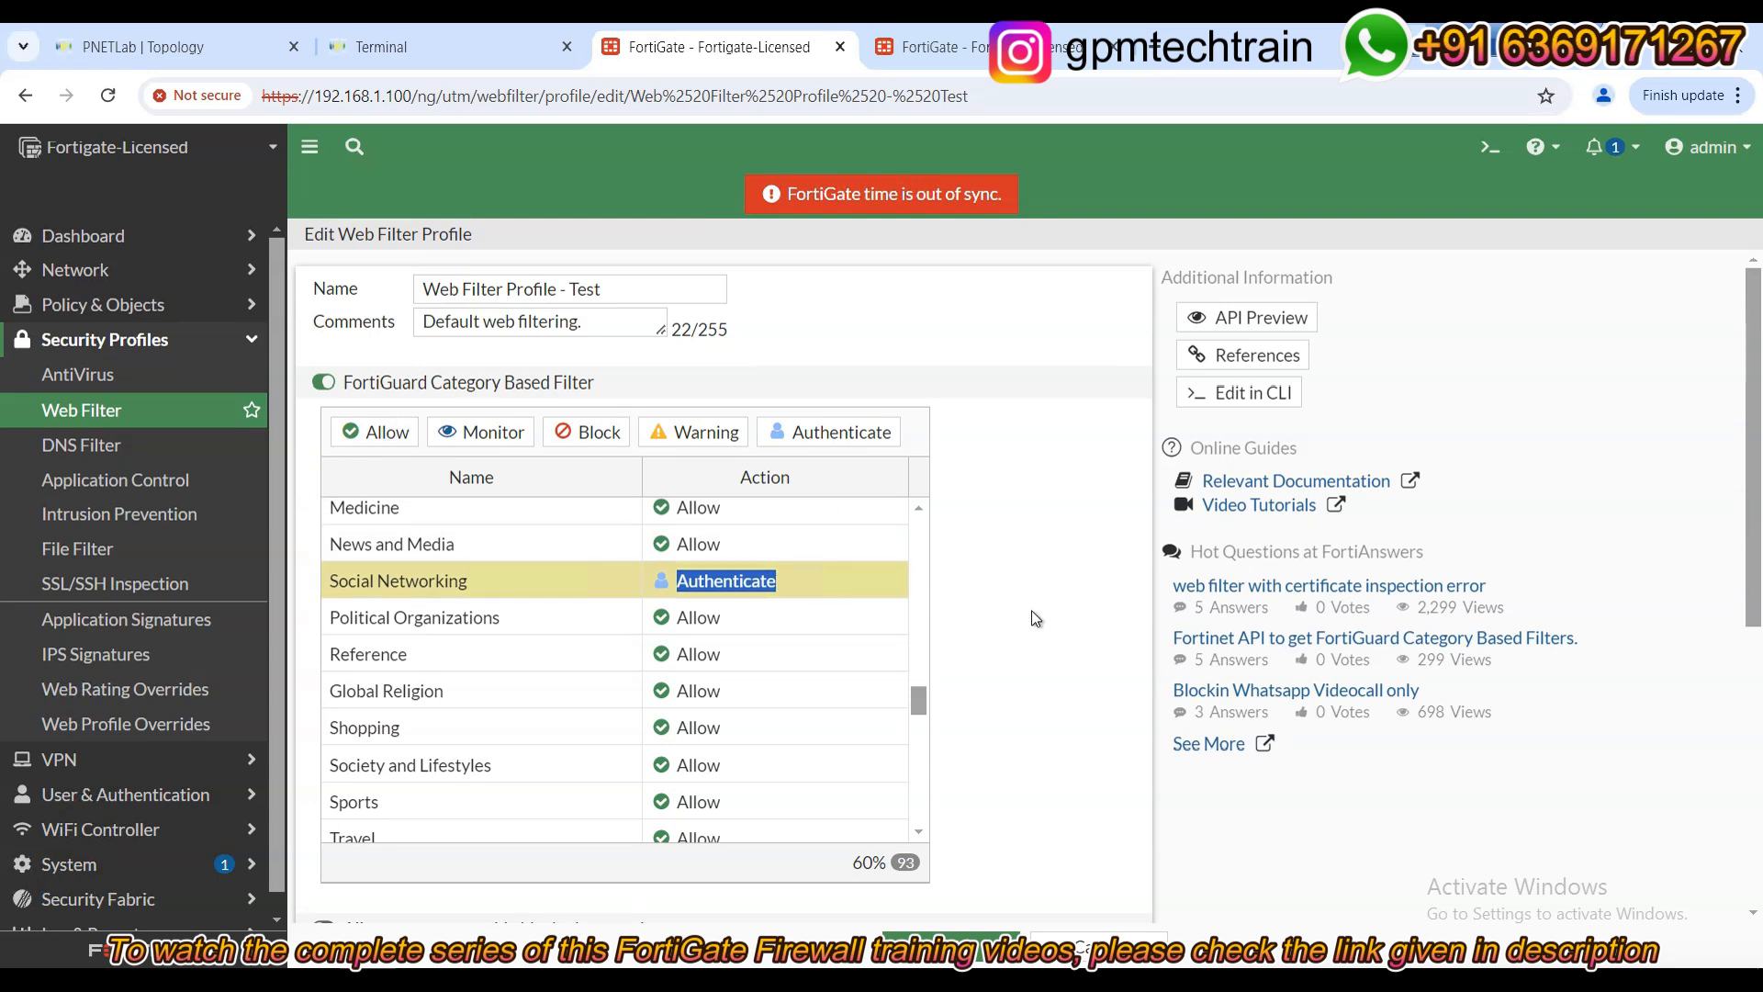
scroll(1032, 610, "down", 2)
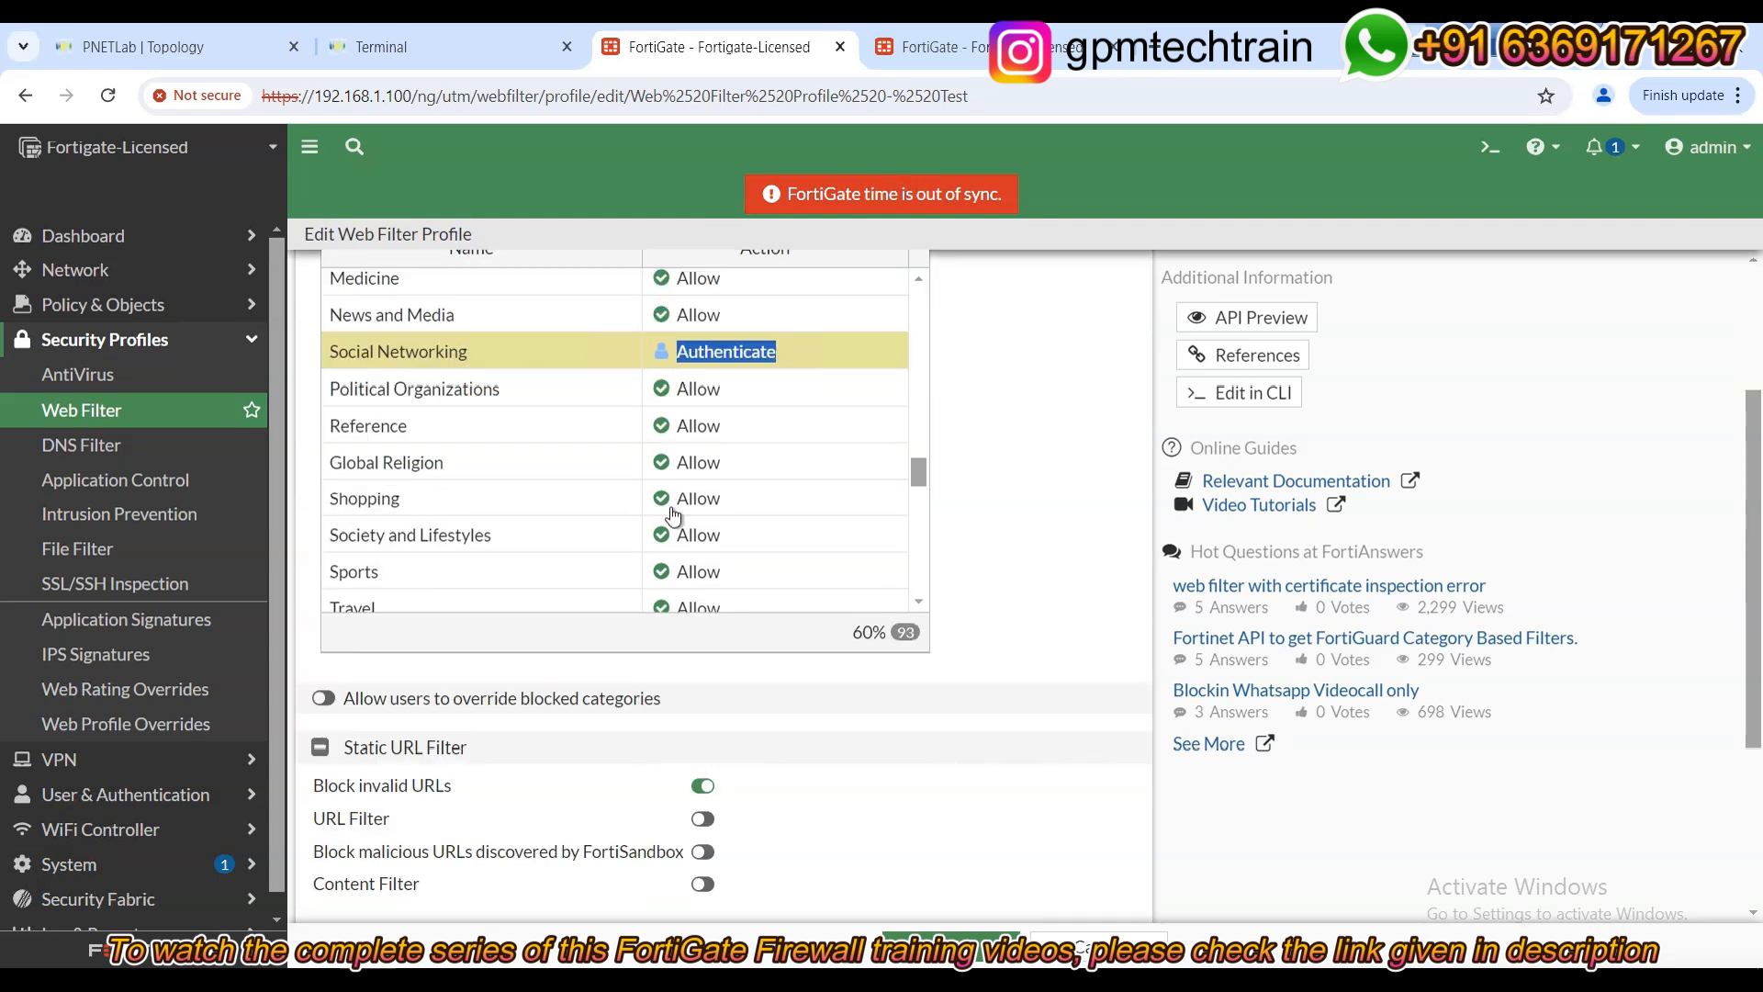
scroll(749, 483, "up", 1)
scroll(1045, 471, "up", 2)
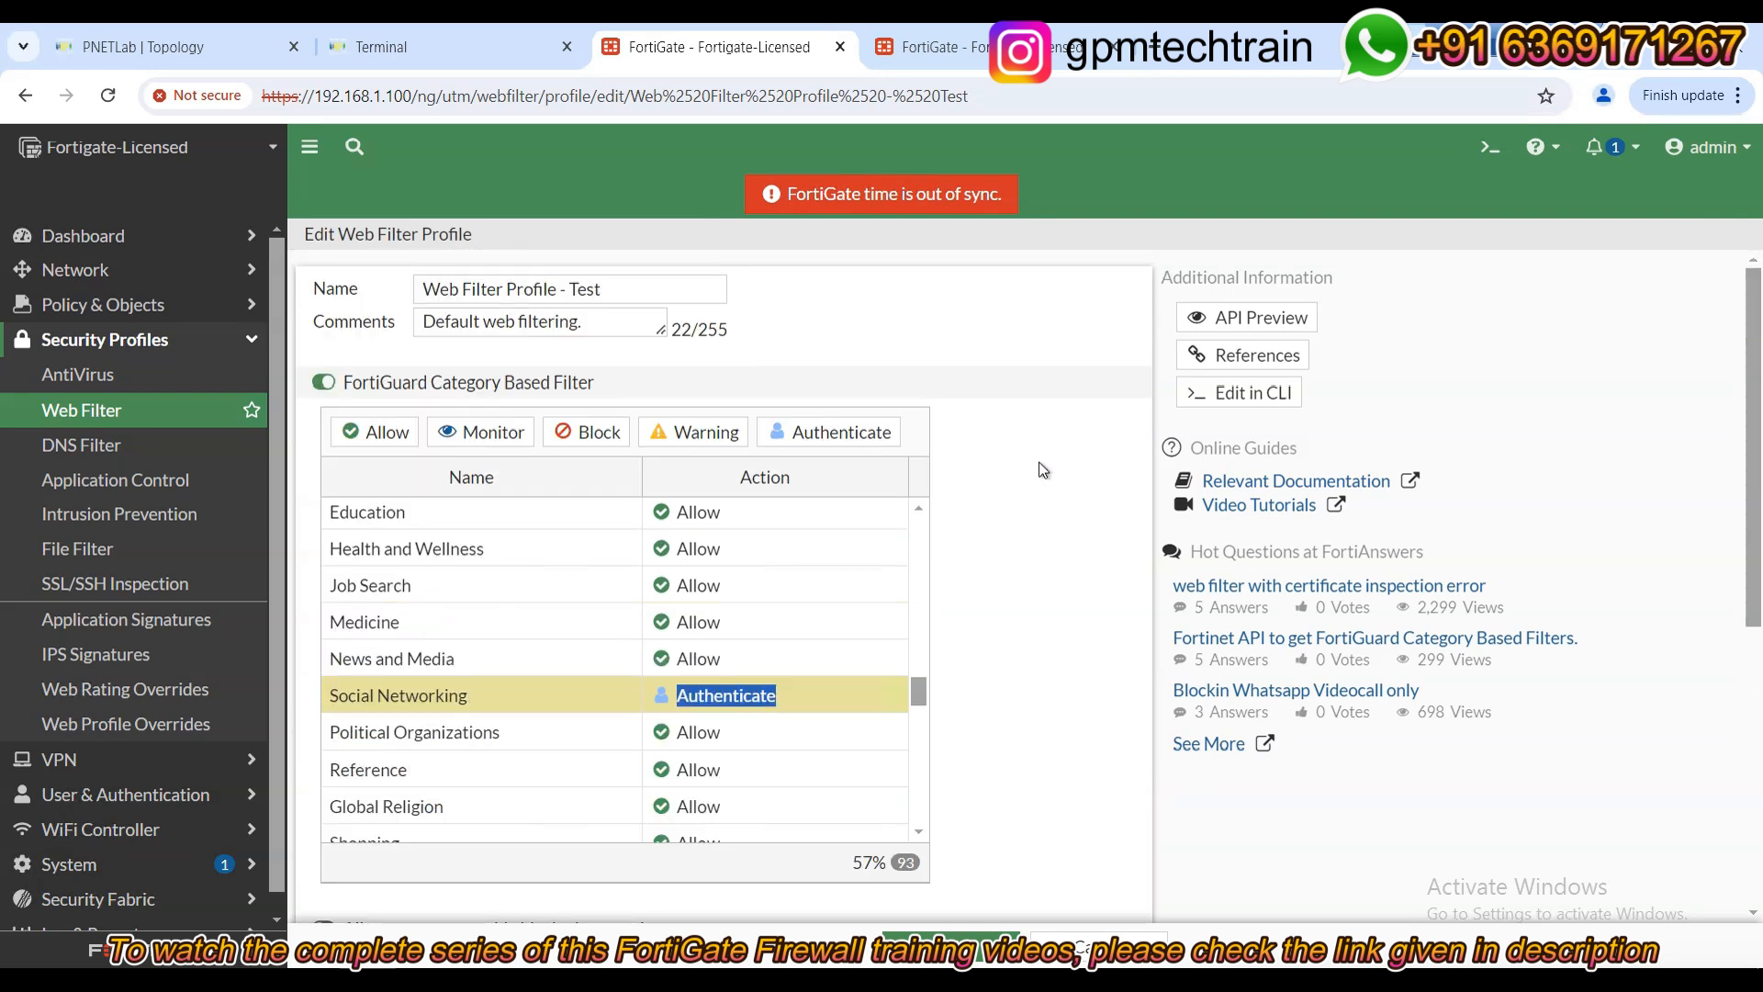
scroll(482, 684, "down", 2)
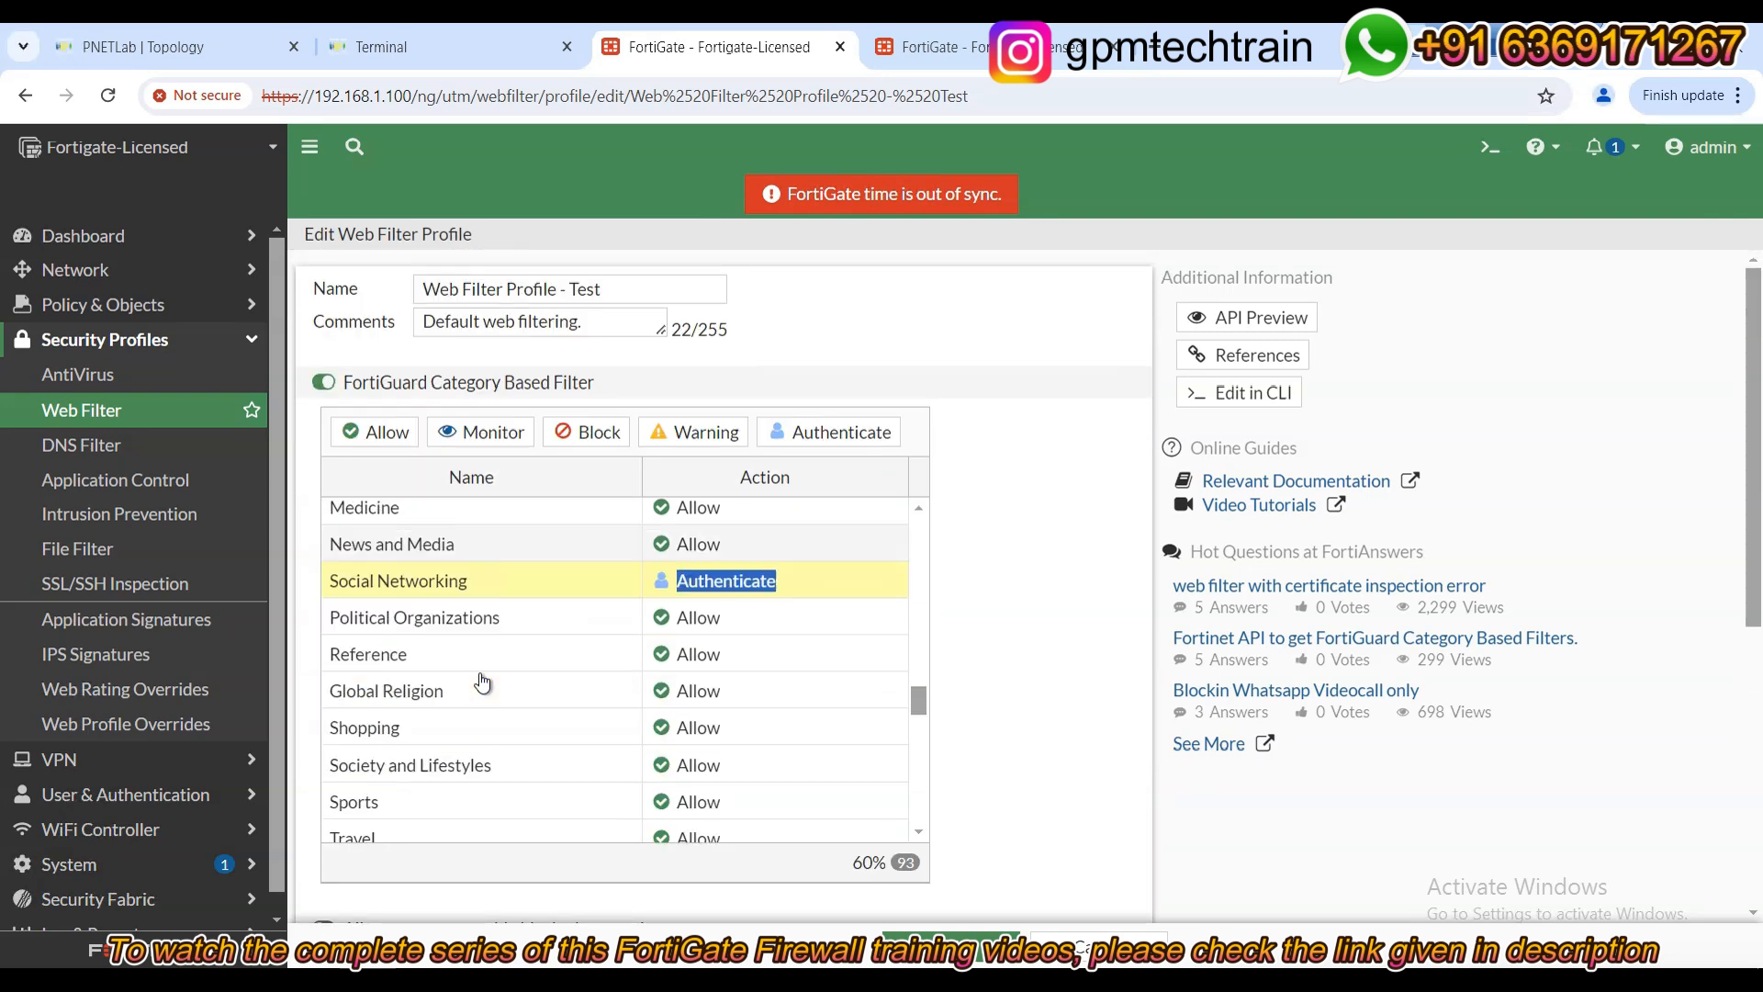
scroll(482, 684, "down", 3)
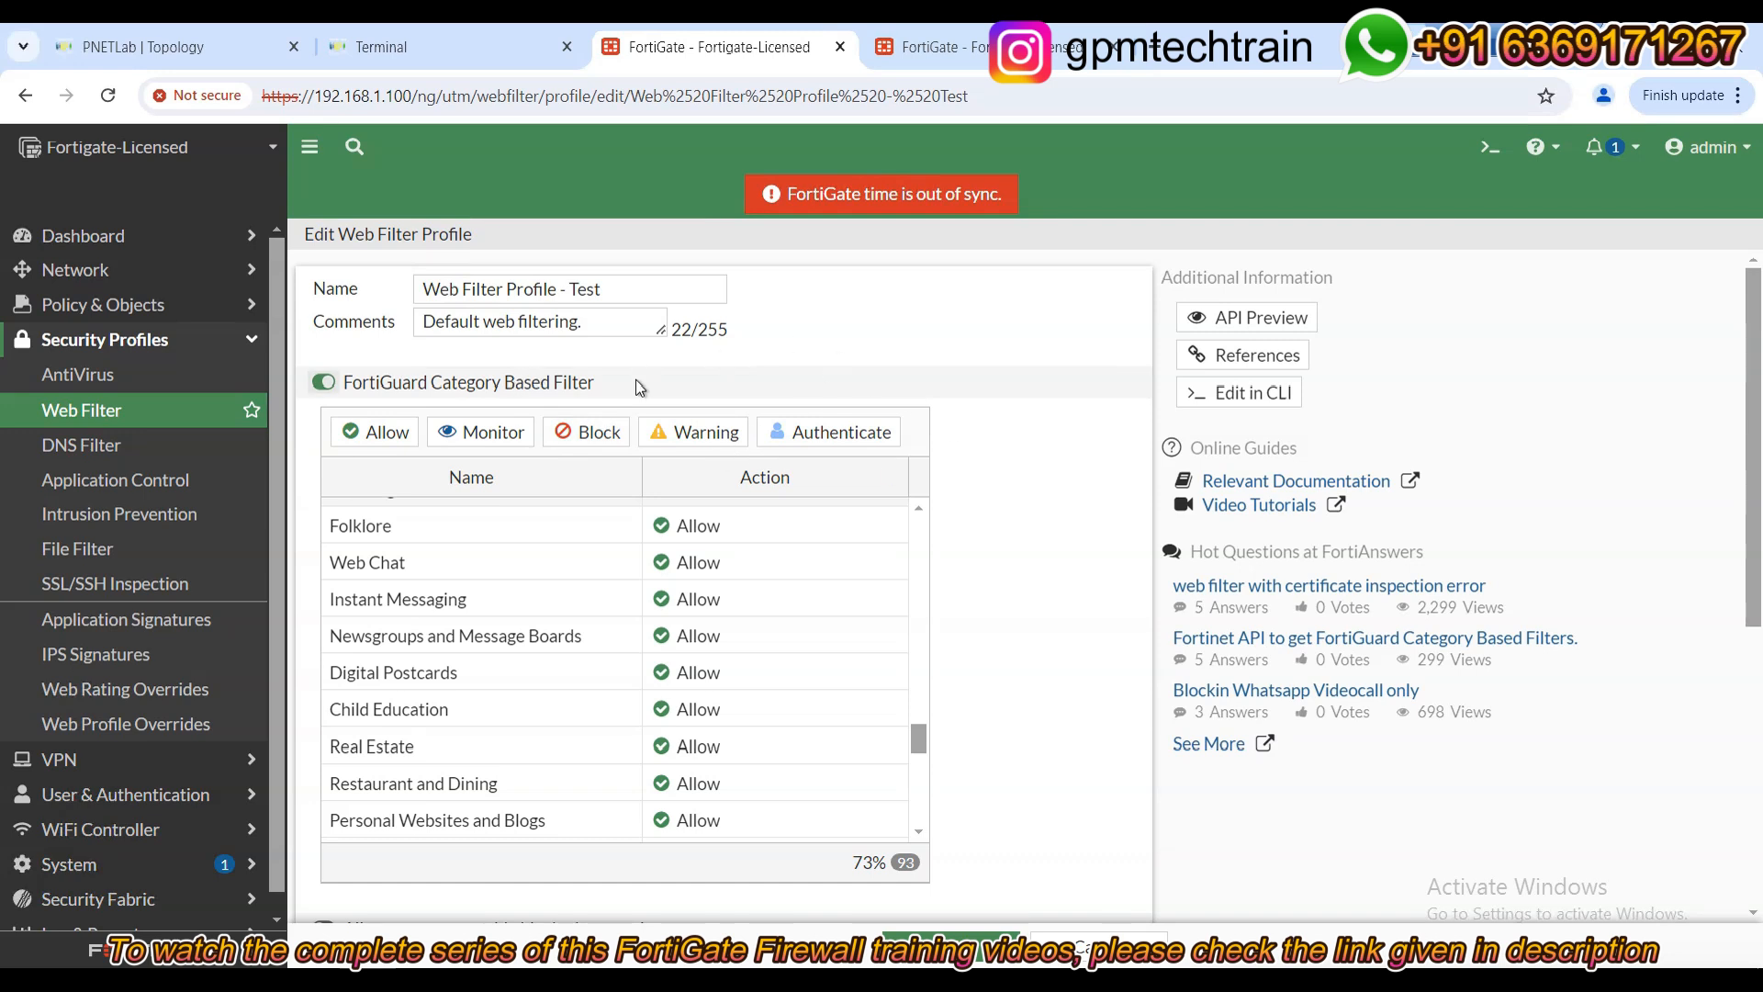
scroll(629, 728, "down", 1)
scroll(628, 728, "down", 2)
scroll(539, 714, "down", 3)
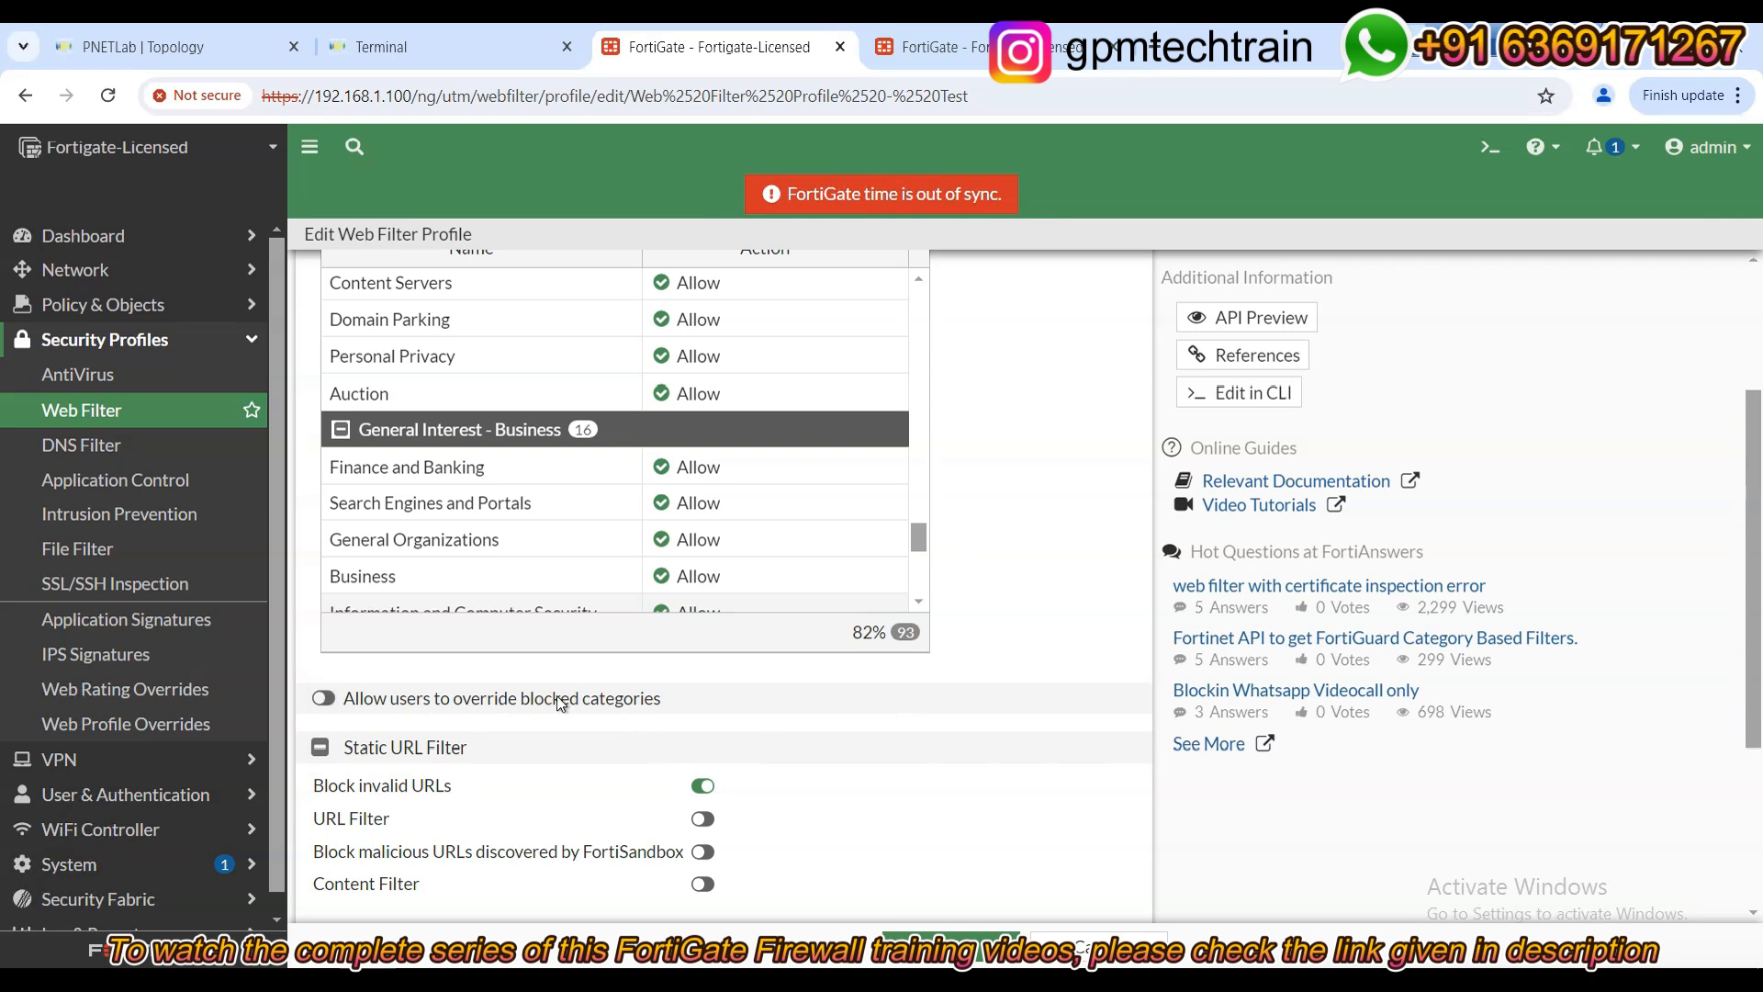
left_click_drag(354, 700, 720, 649)
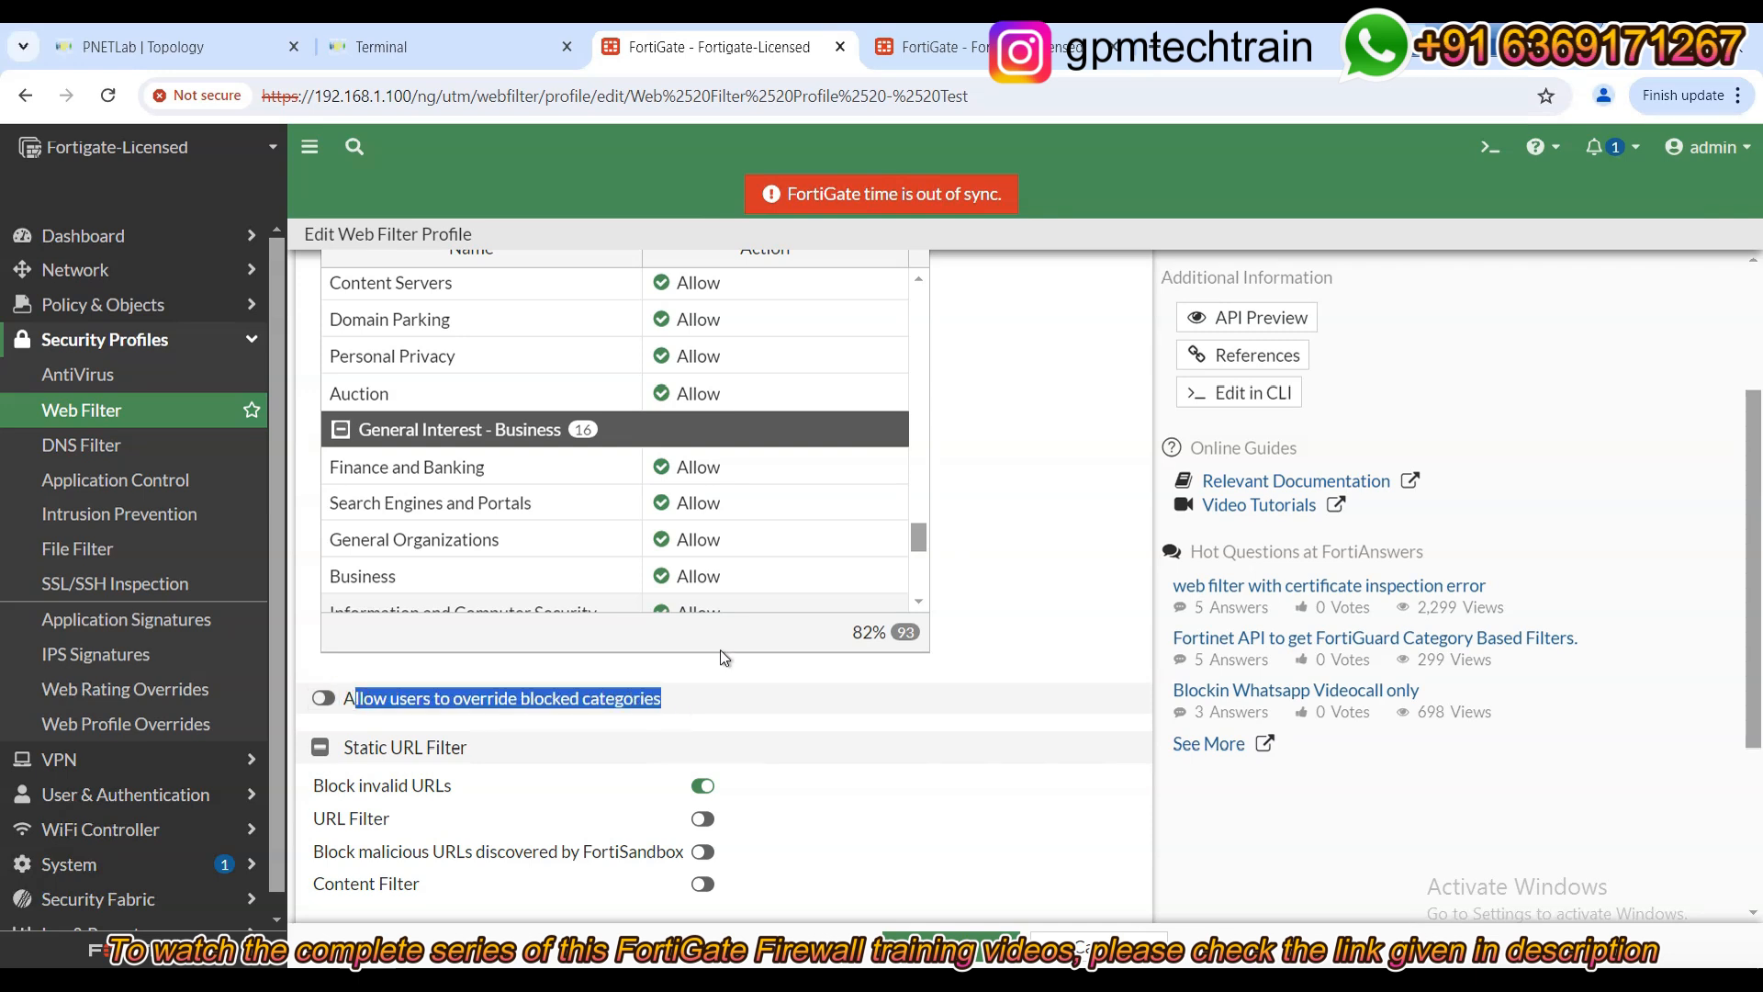
scroll(1128, 475, "up", 3)
scroll(737, 648, "down", 5)
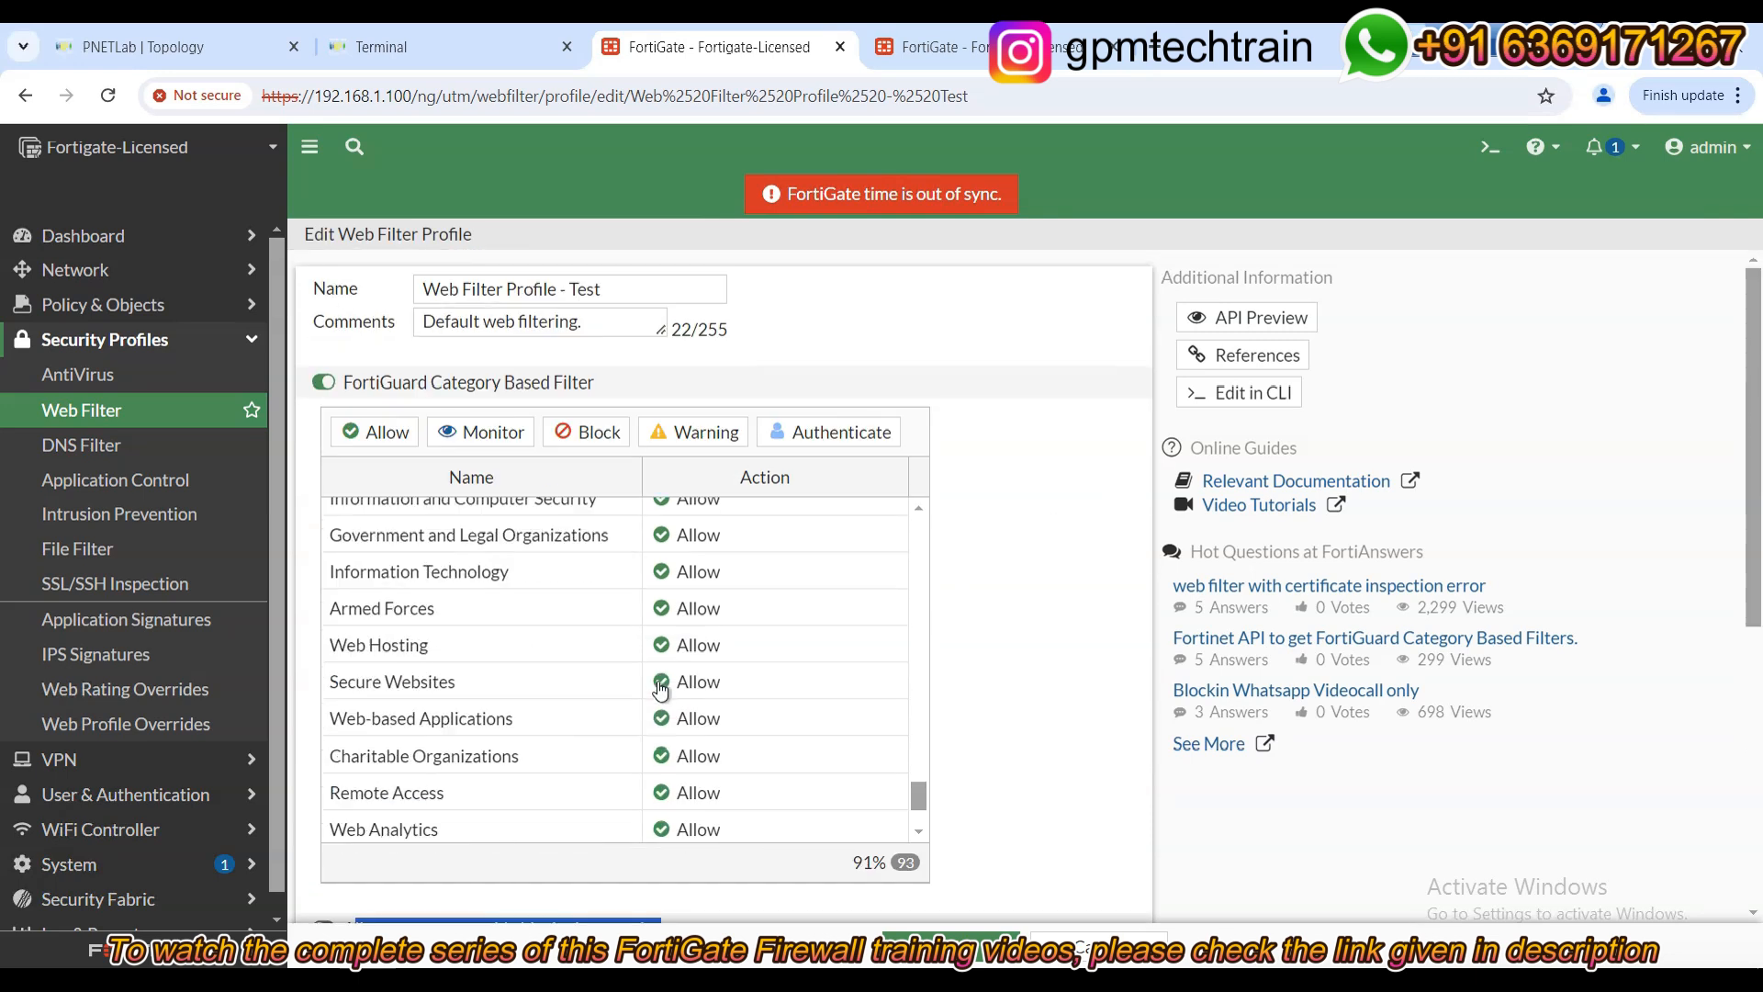
scroll(661, 691, "up", 2)
scroll(661, 690, "up", 10)
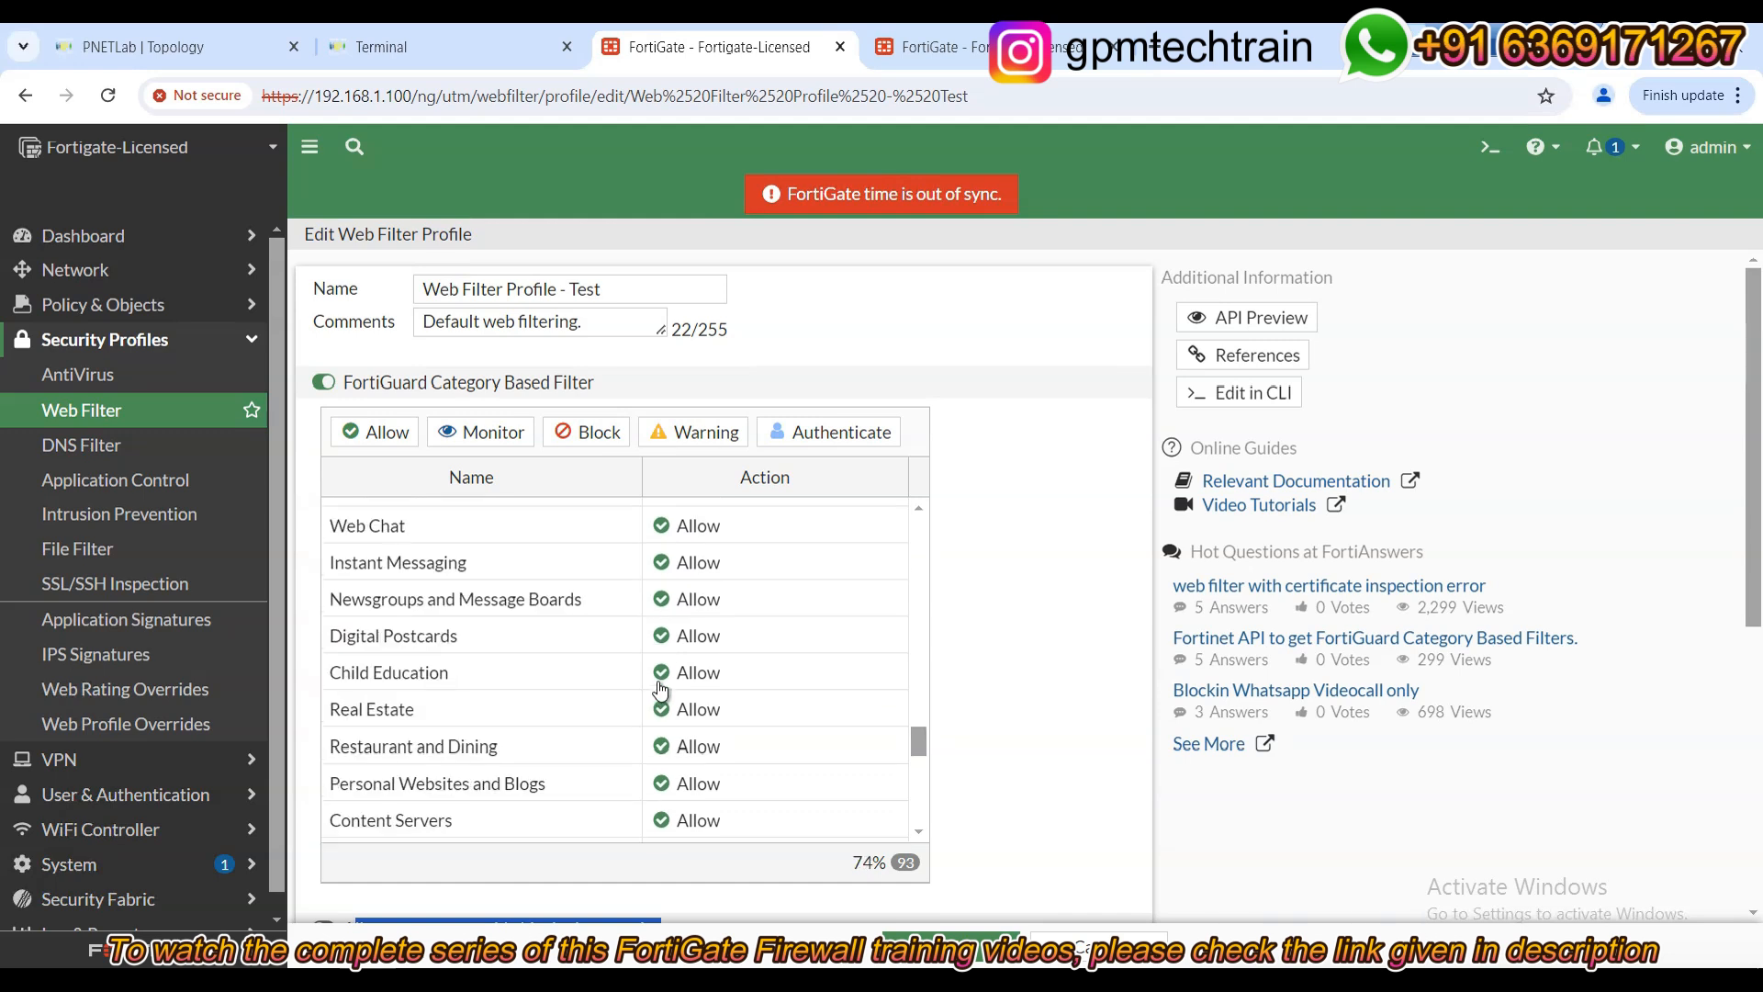
scroll(662, 691, "up", 3)
scroll(689, 675, "down", 3)
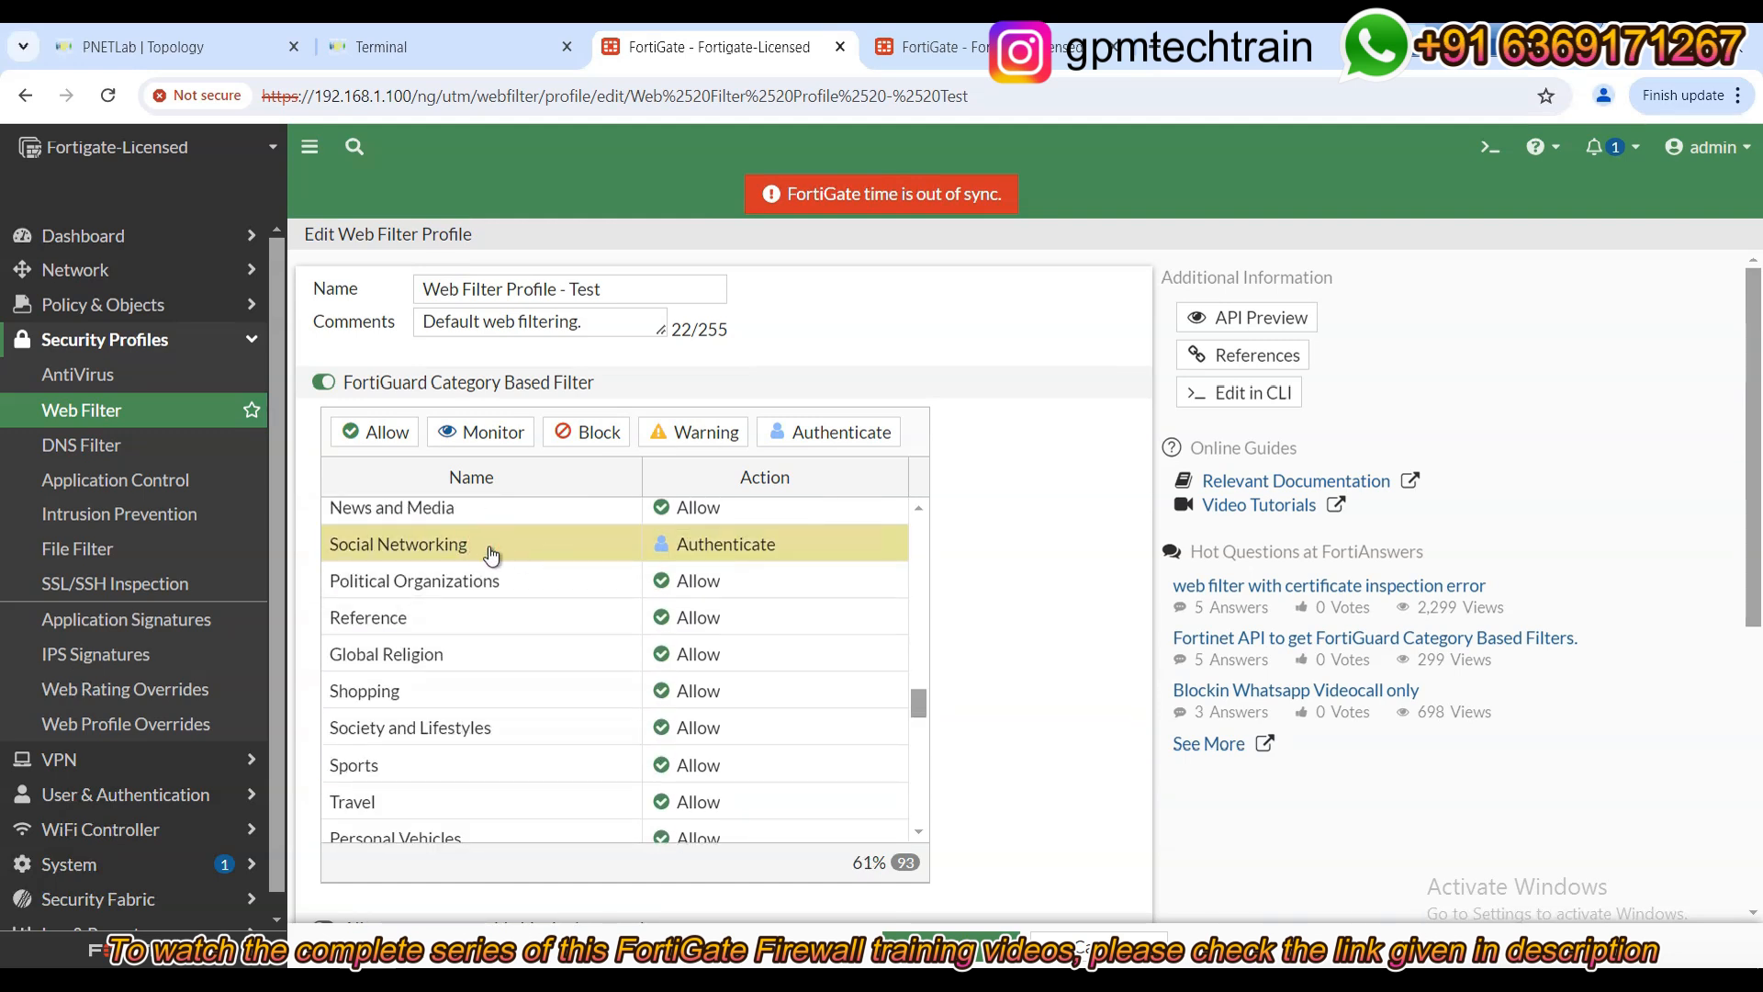
Change Social Networking from Authenticate to Block and review the option to override blocked categories.
left_click(593, 442)
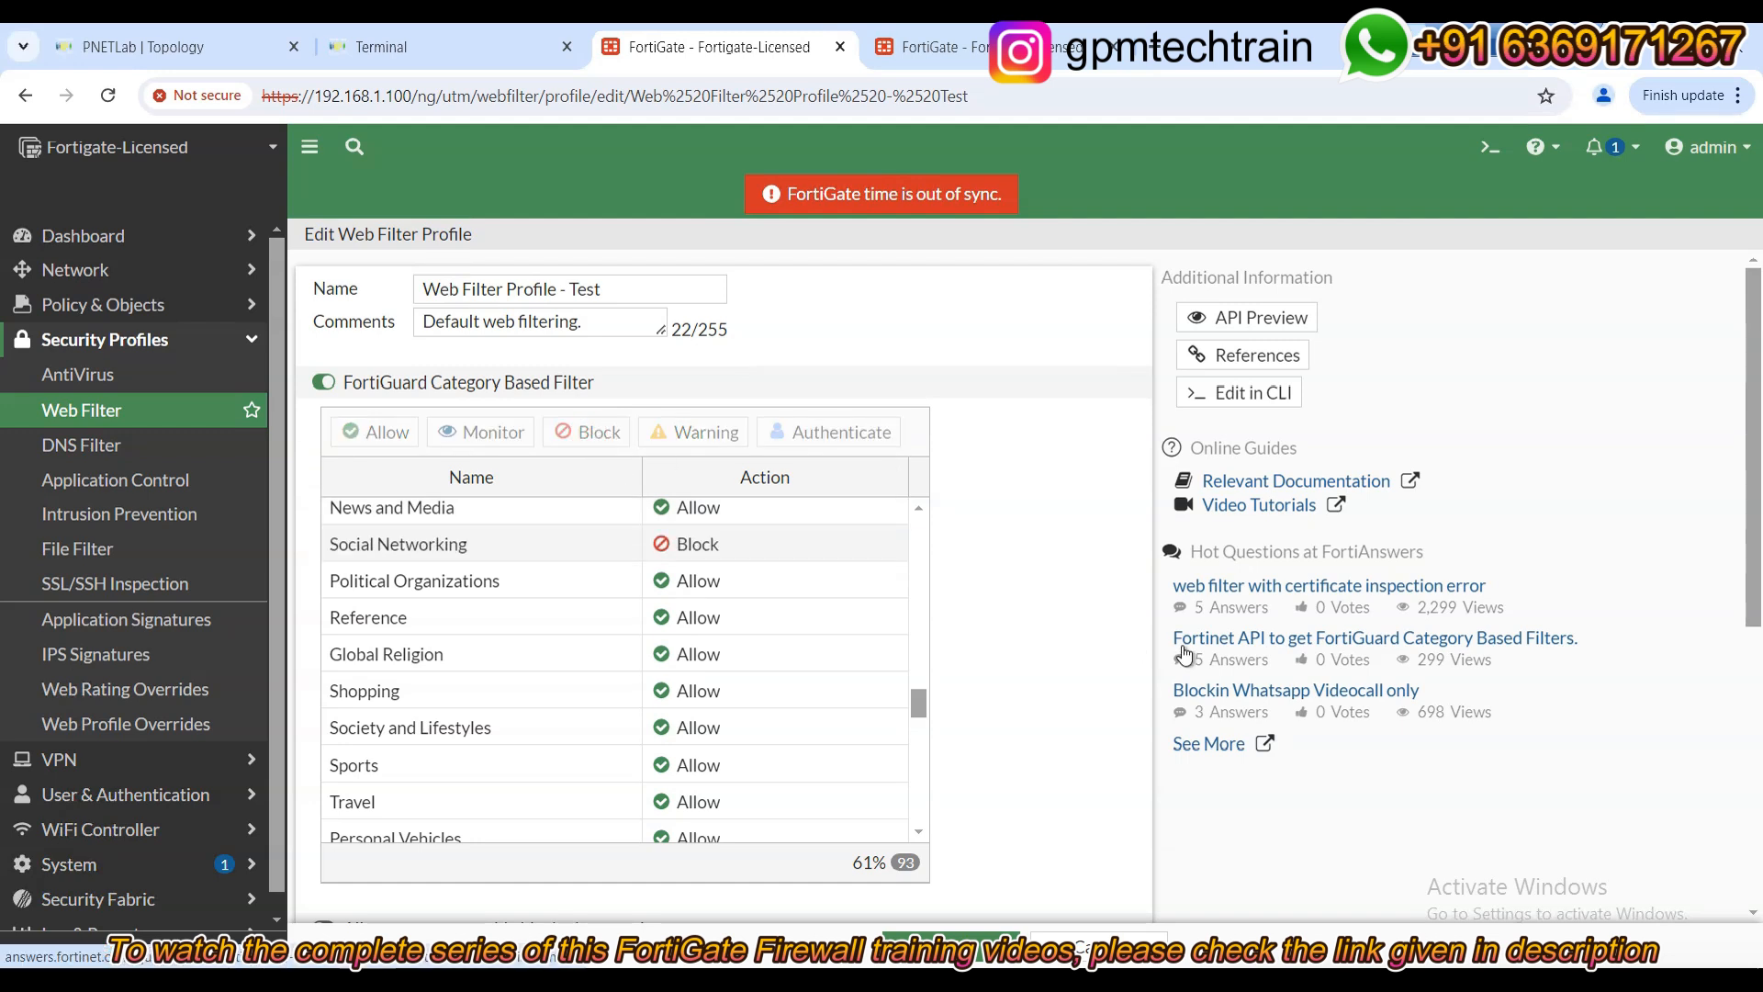
scroll(1010, 679, "down", 1)
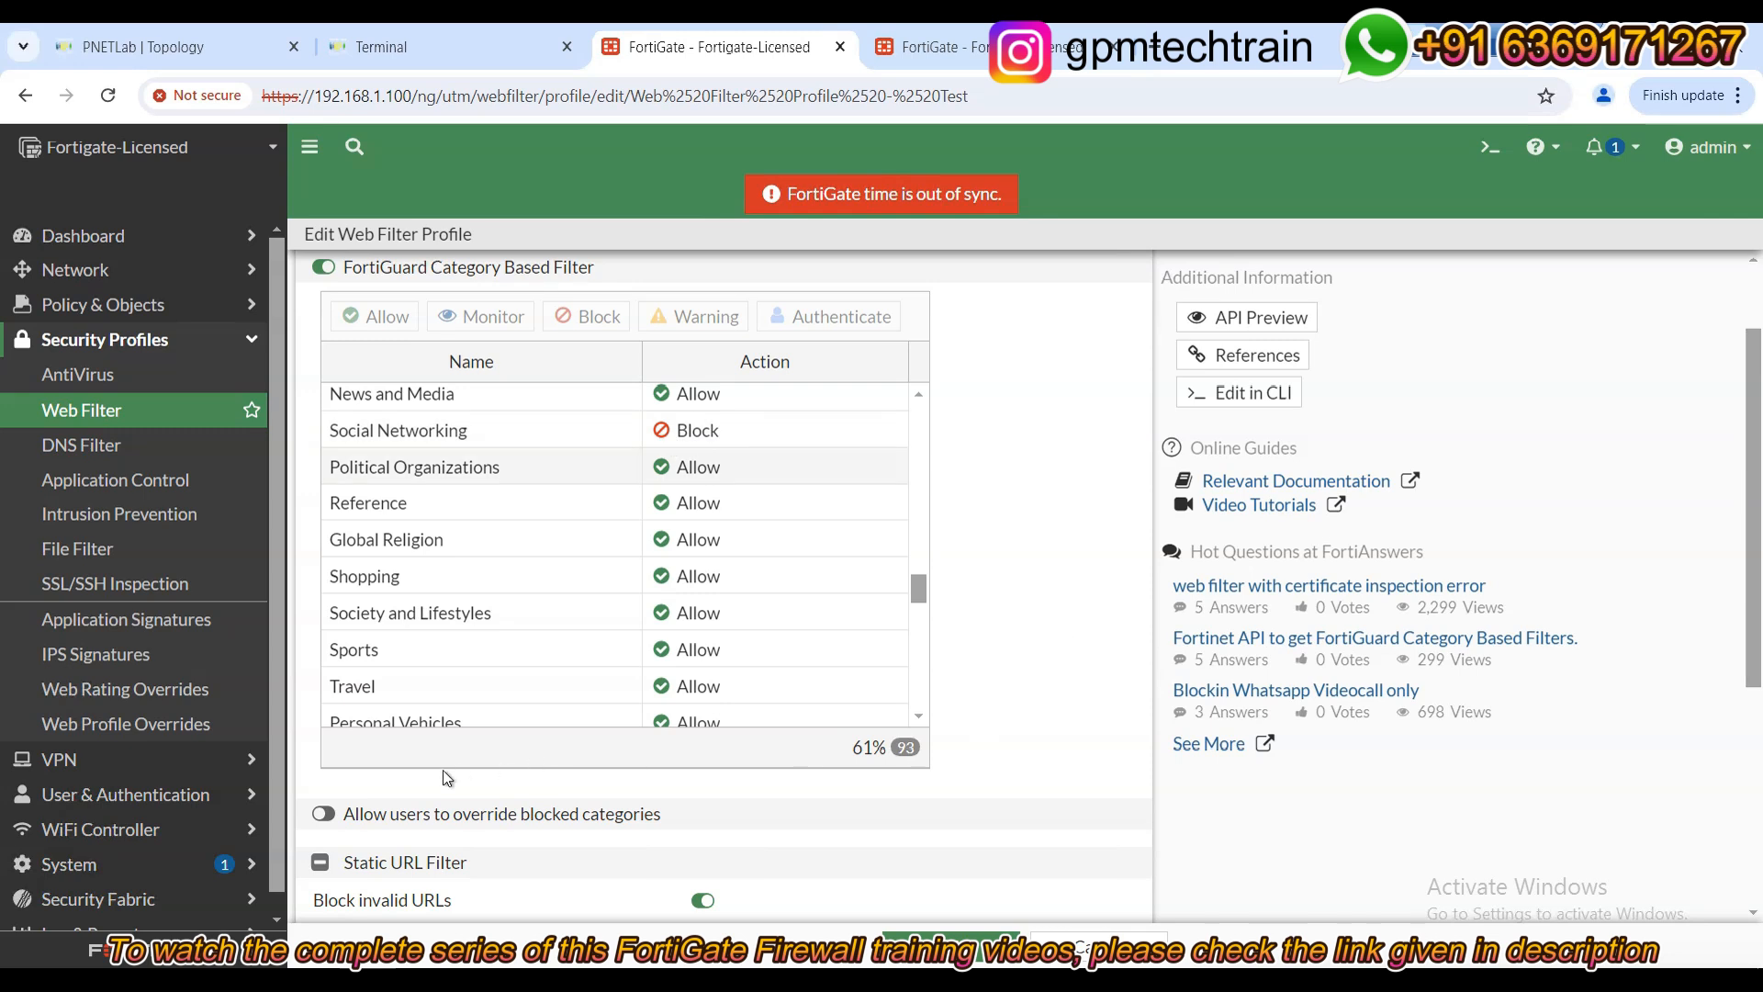
left_click_drag(436, 816, 653, 817)
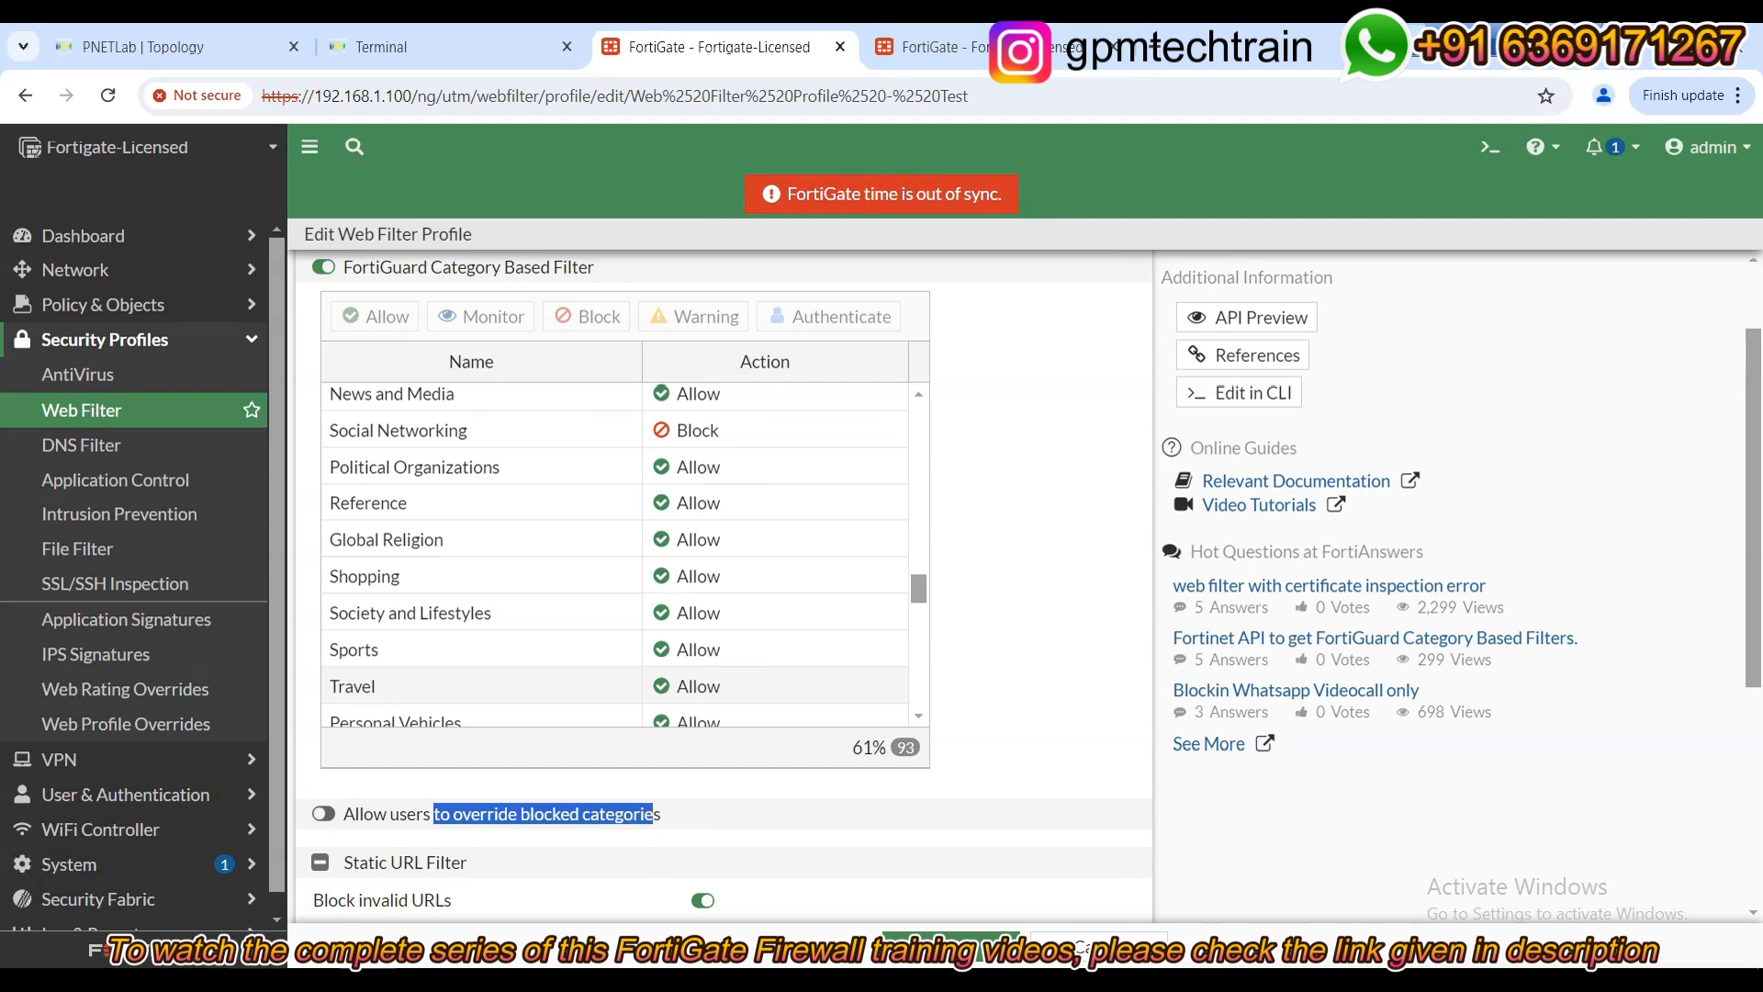
scroll(1148, 528, "up", 2)
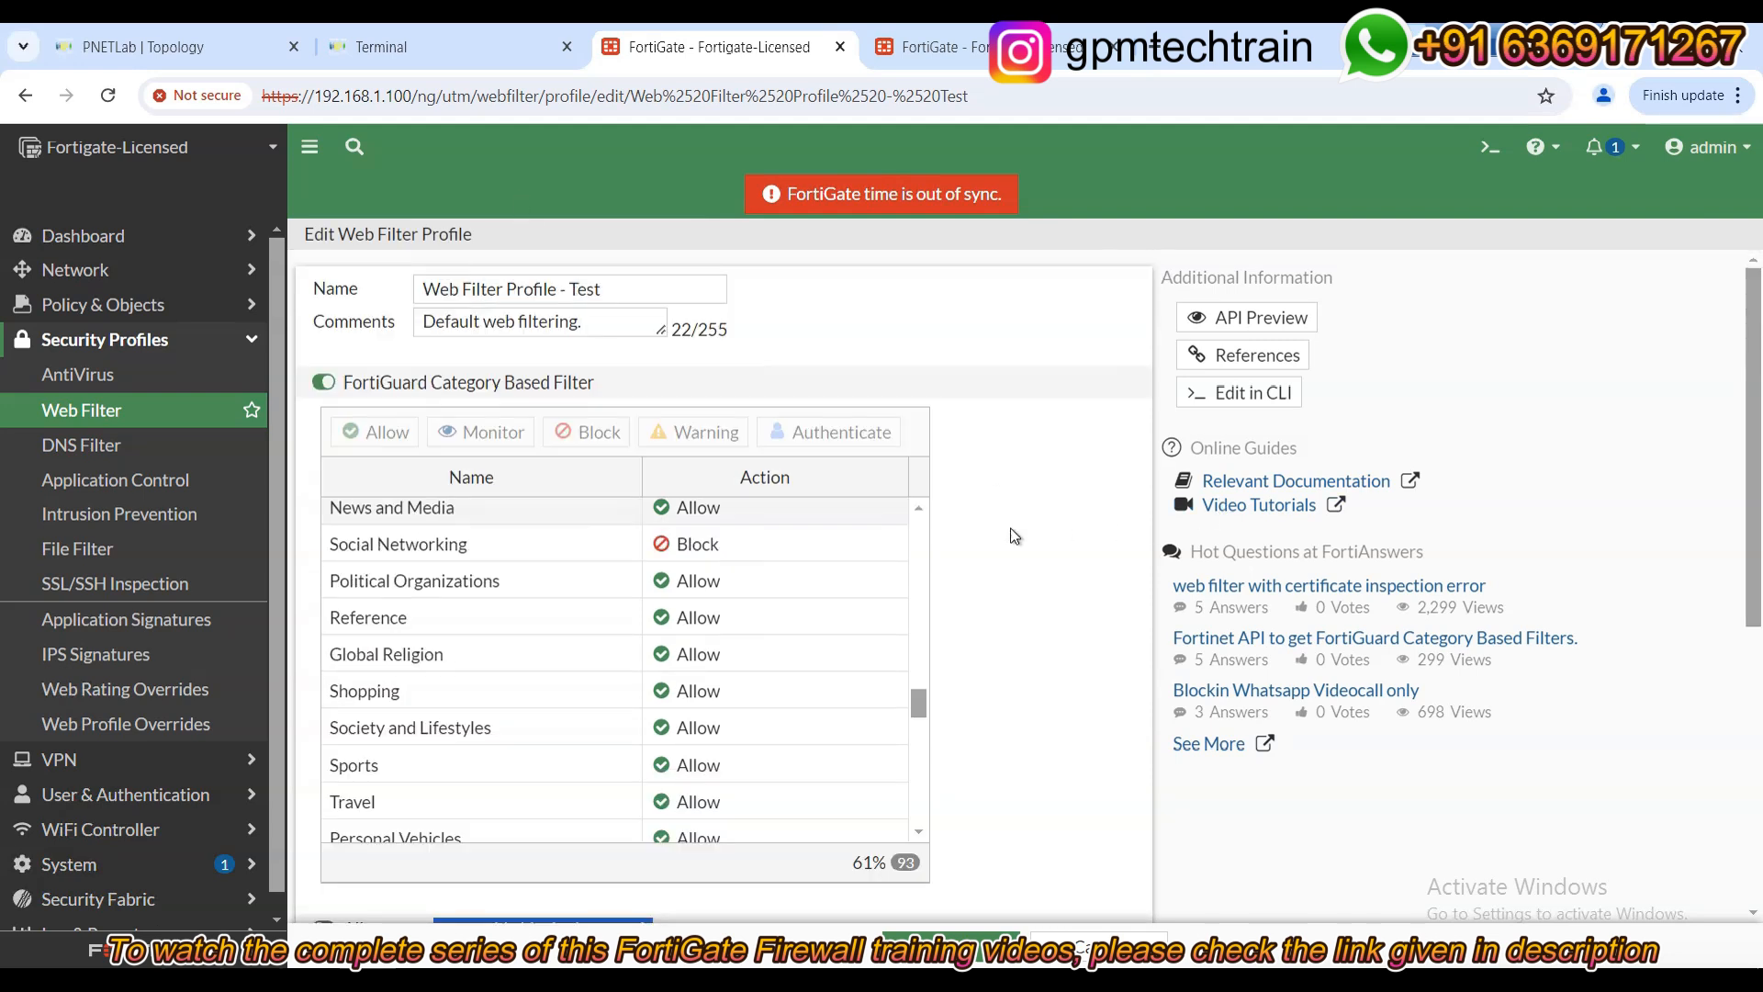
left_click_drag(603, 296, 356, 291)
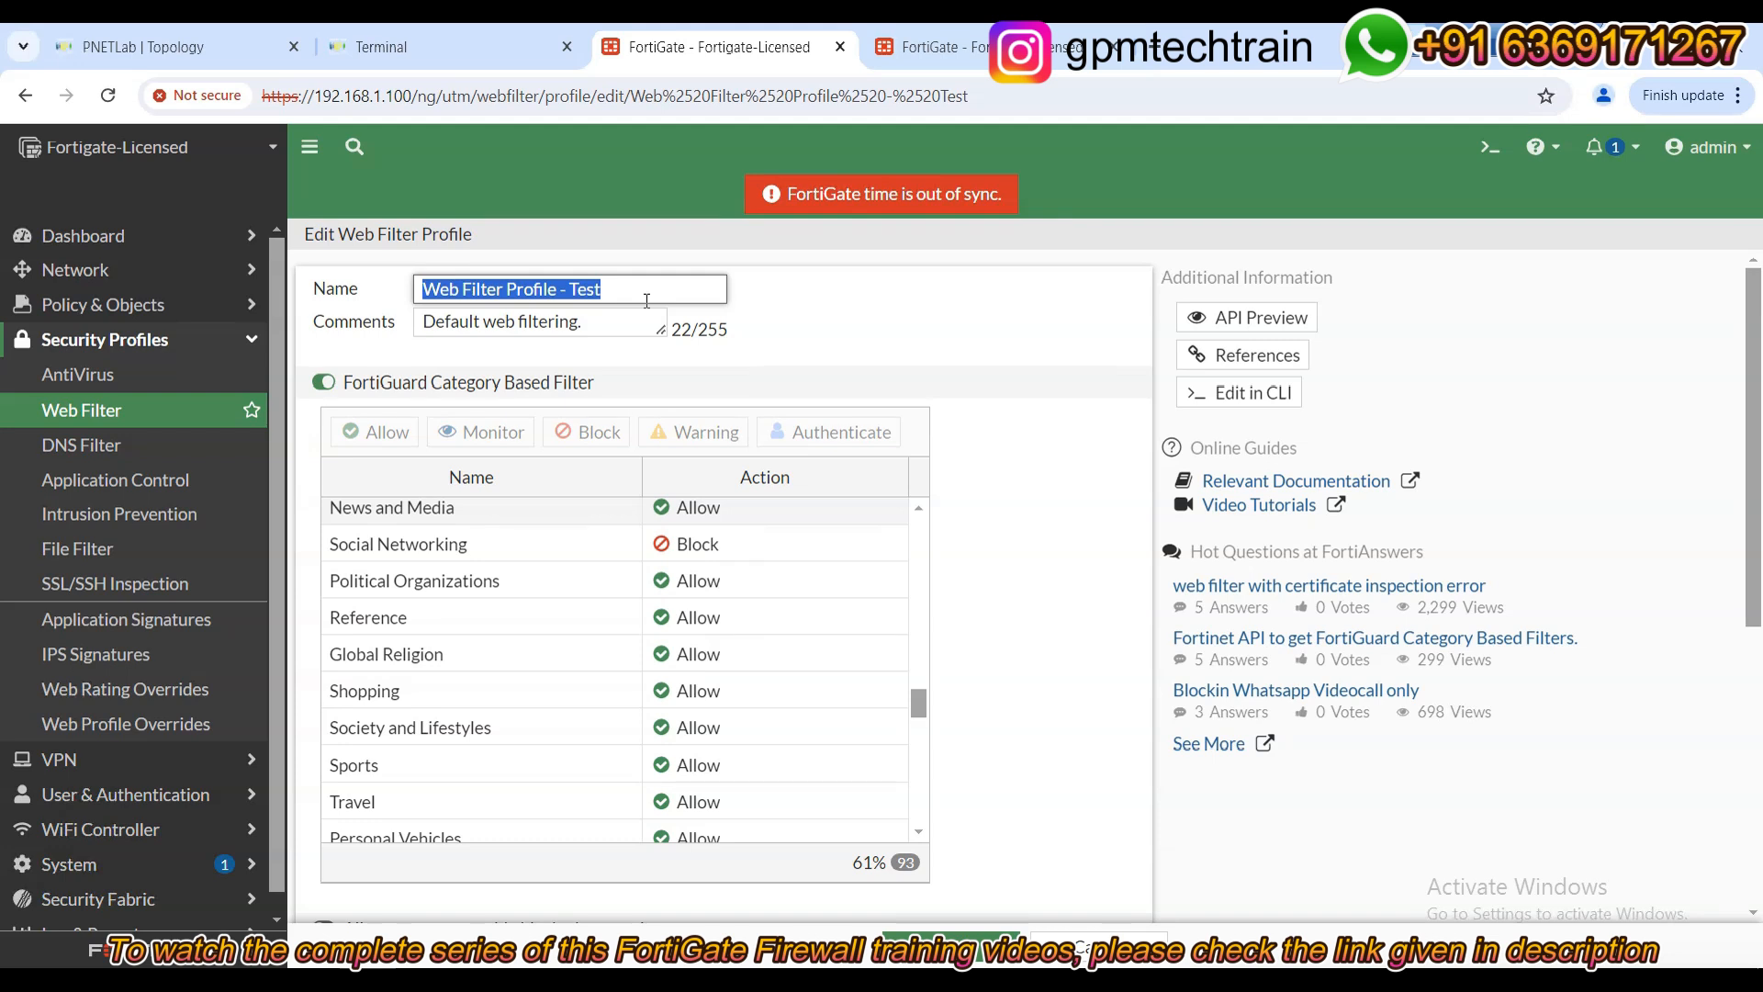
right_click(725, 42)
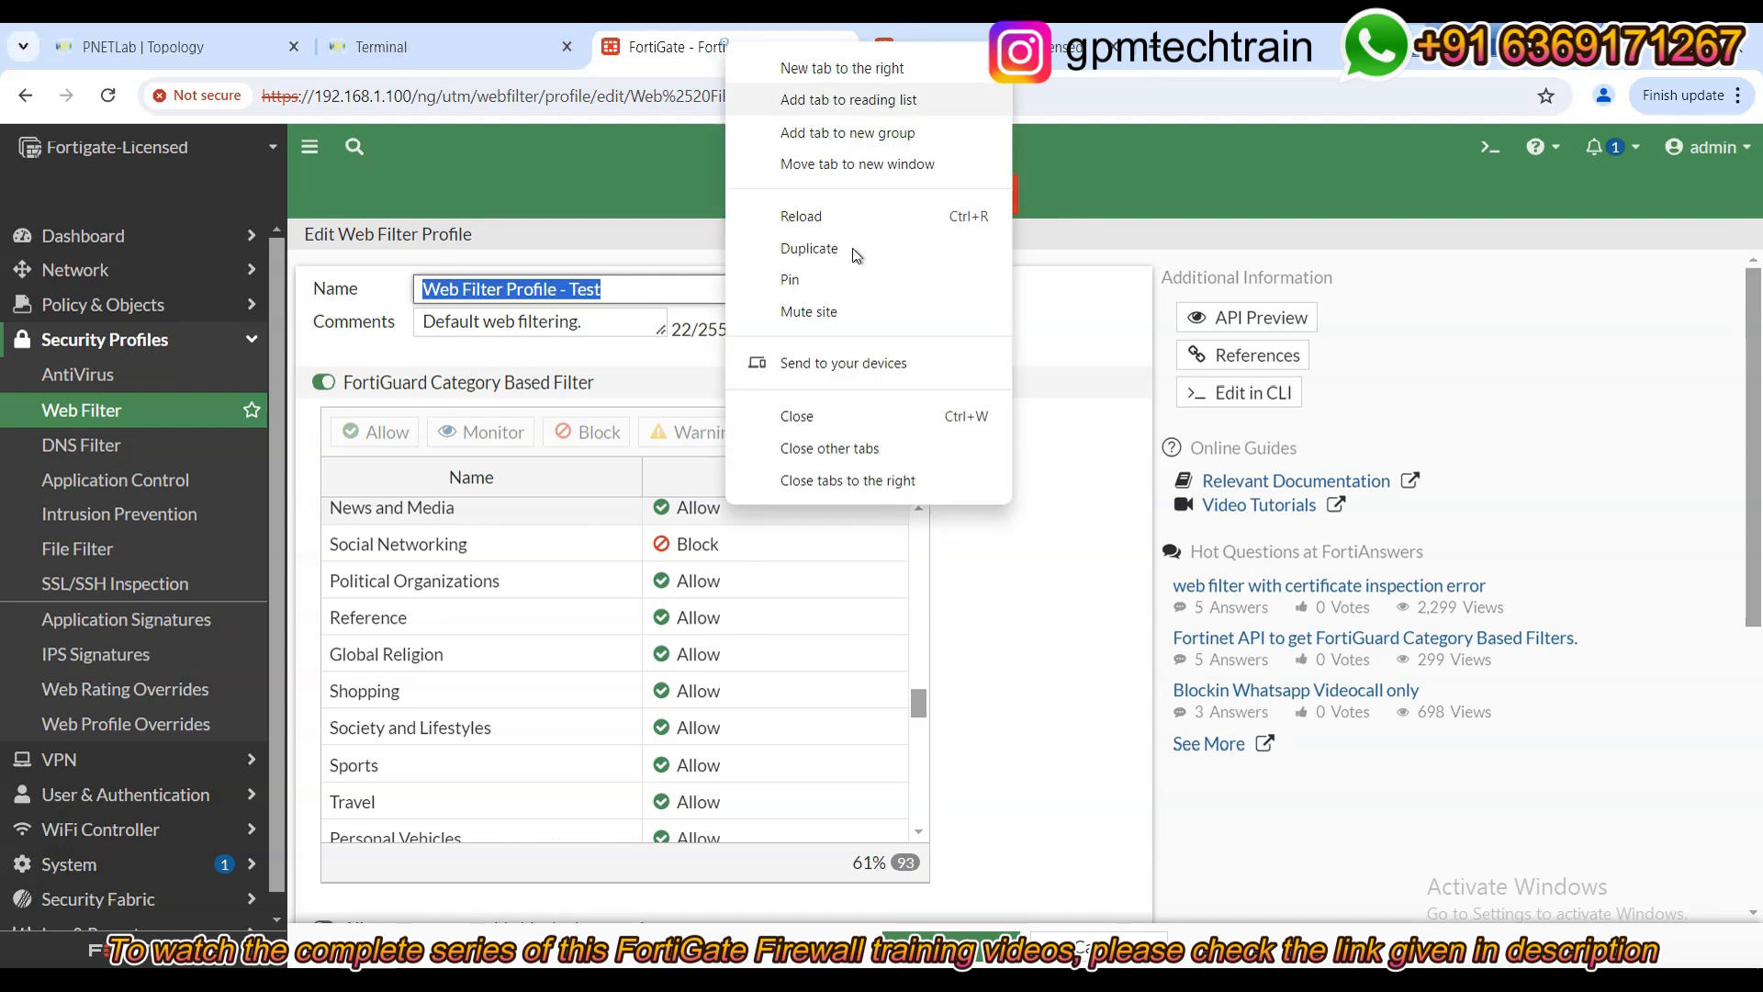
Duplicate the FortiGate tab, open the monitor-all profile to view its Monitor categories, then return to Test.
left_click(846, 257)
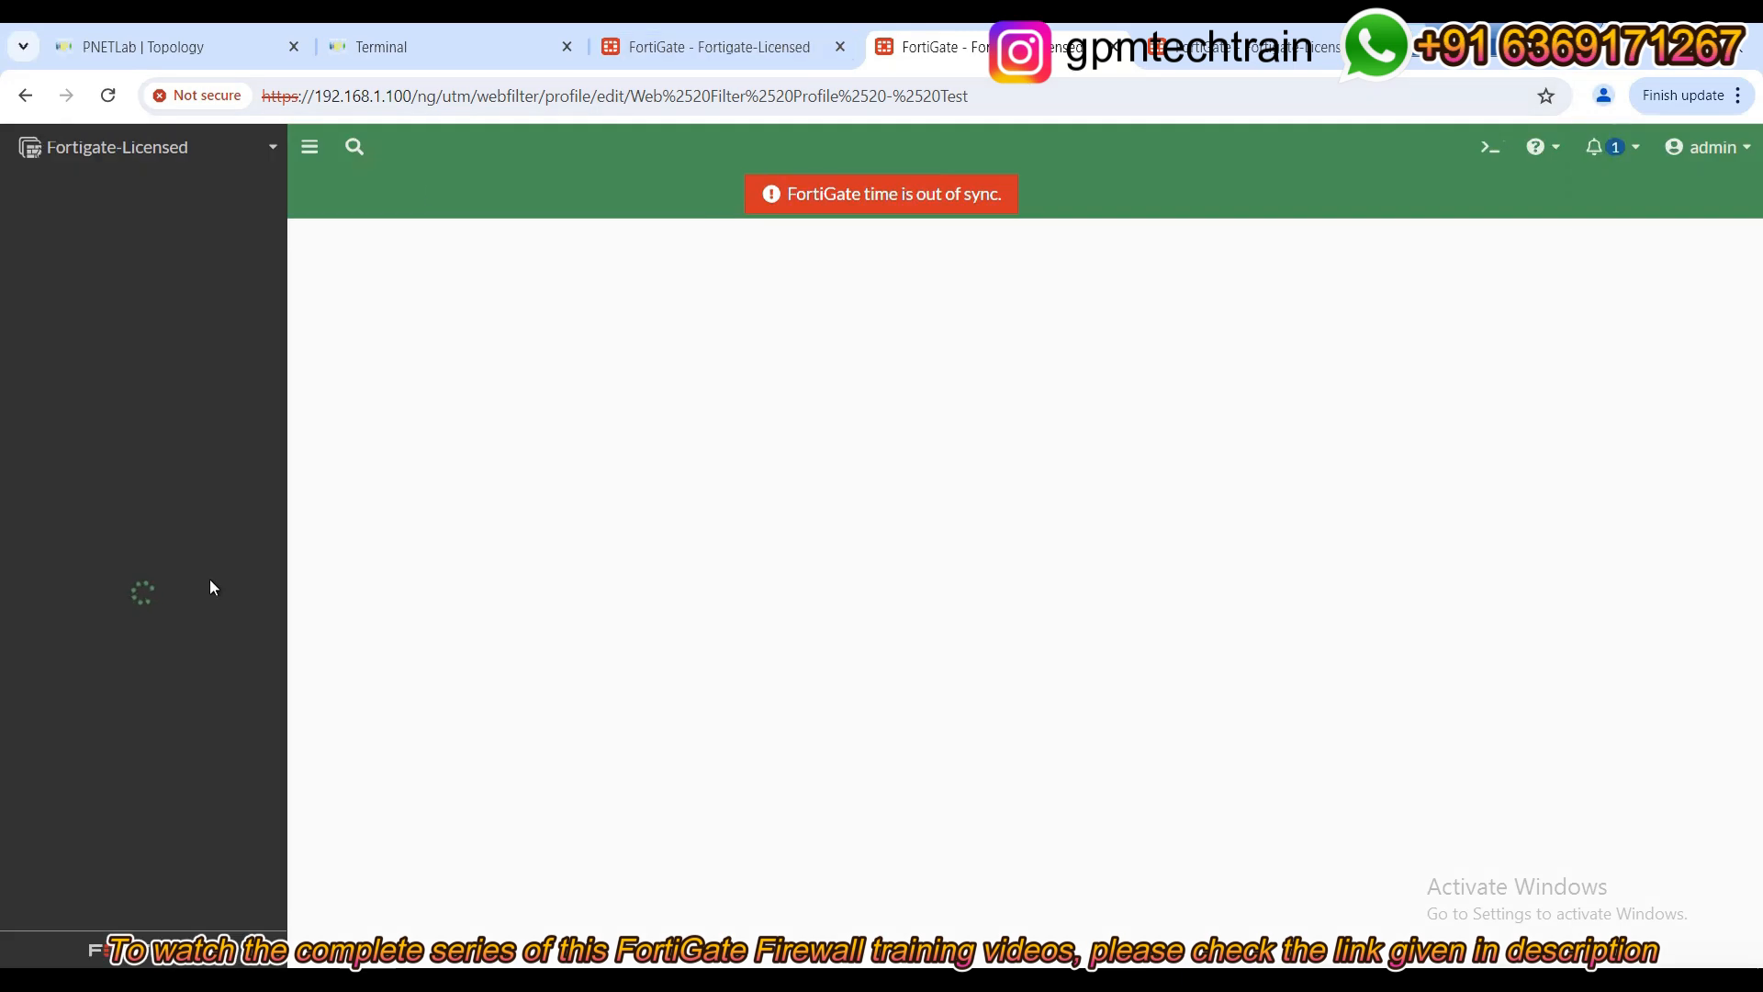
left_click(85, 412)
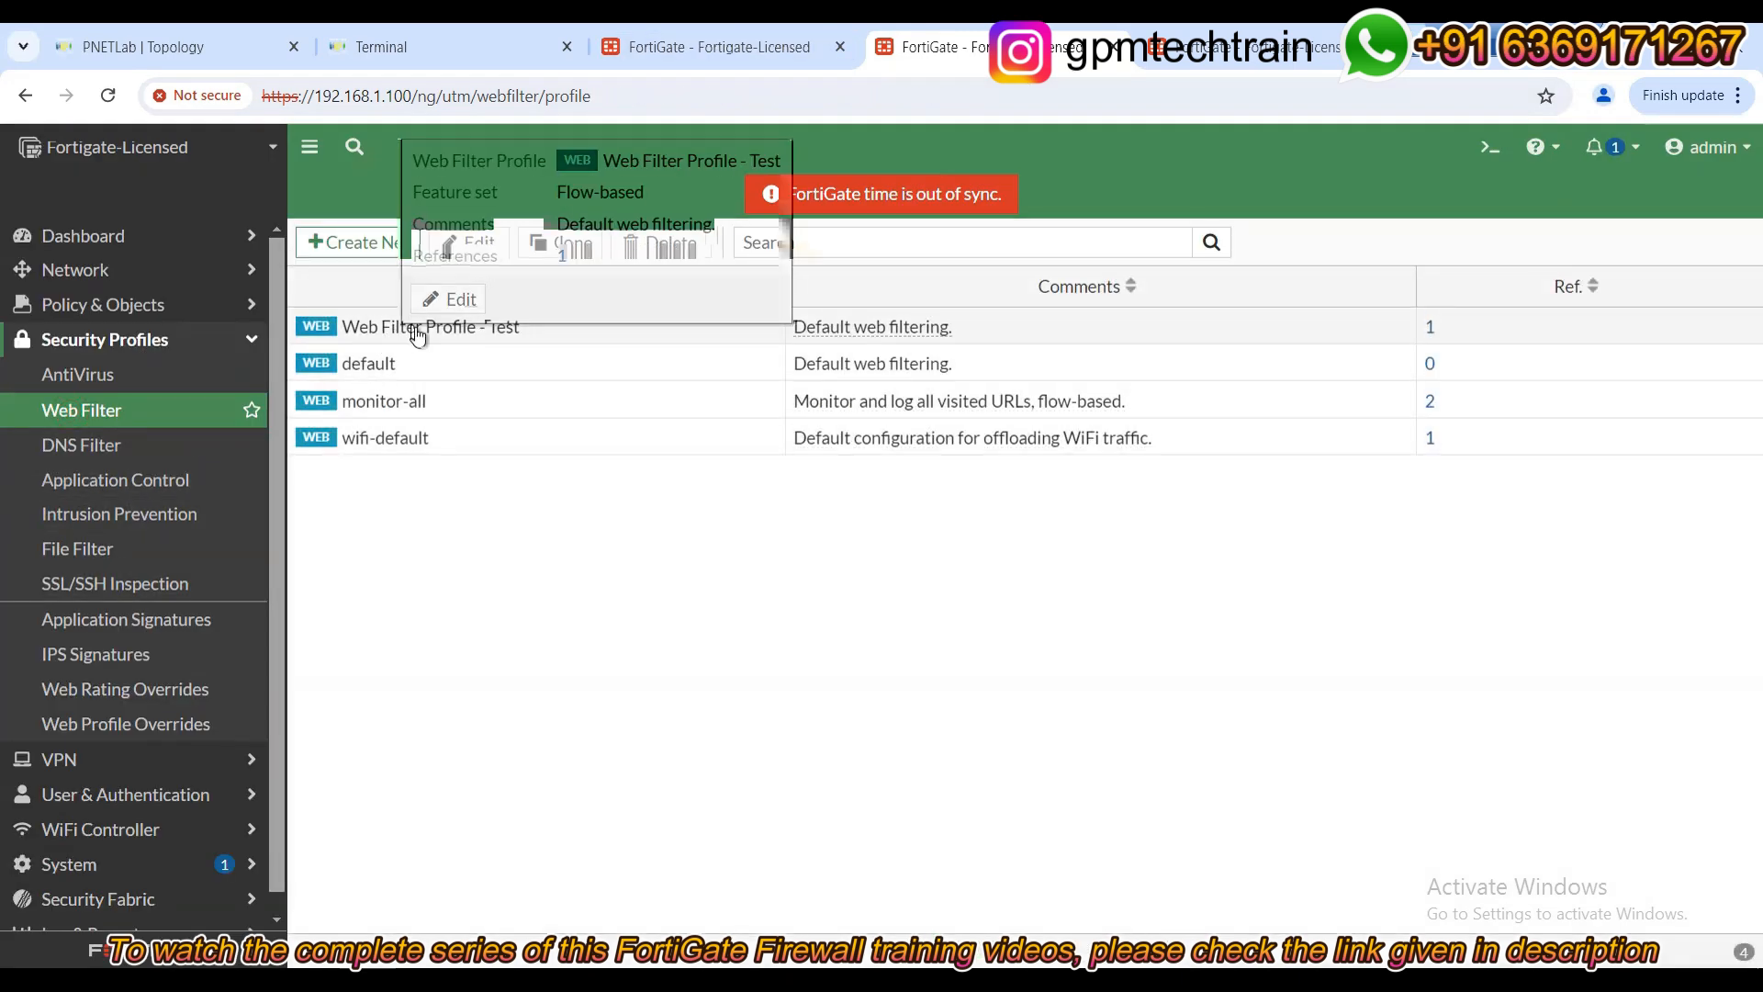
double_click(373, 397)
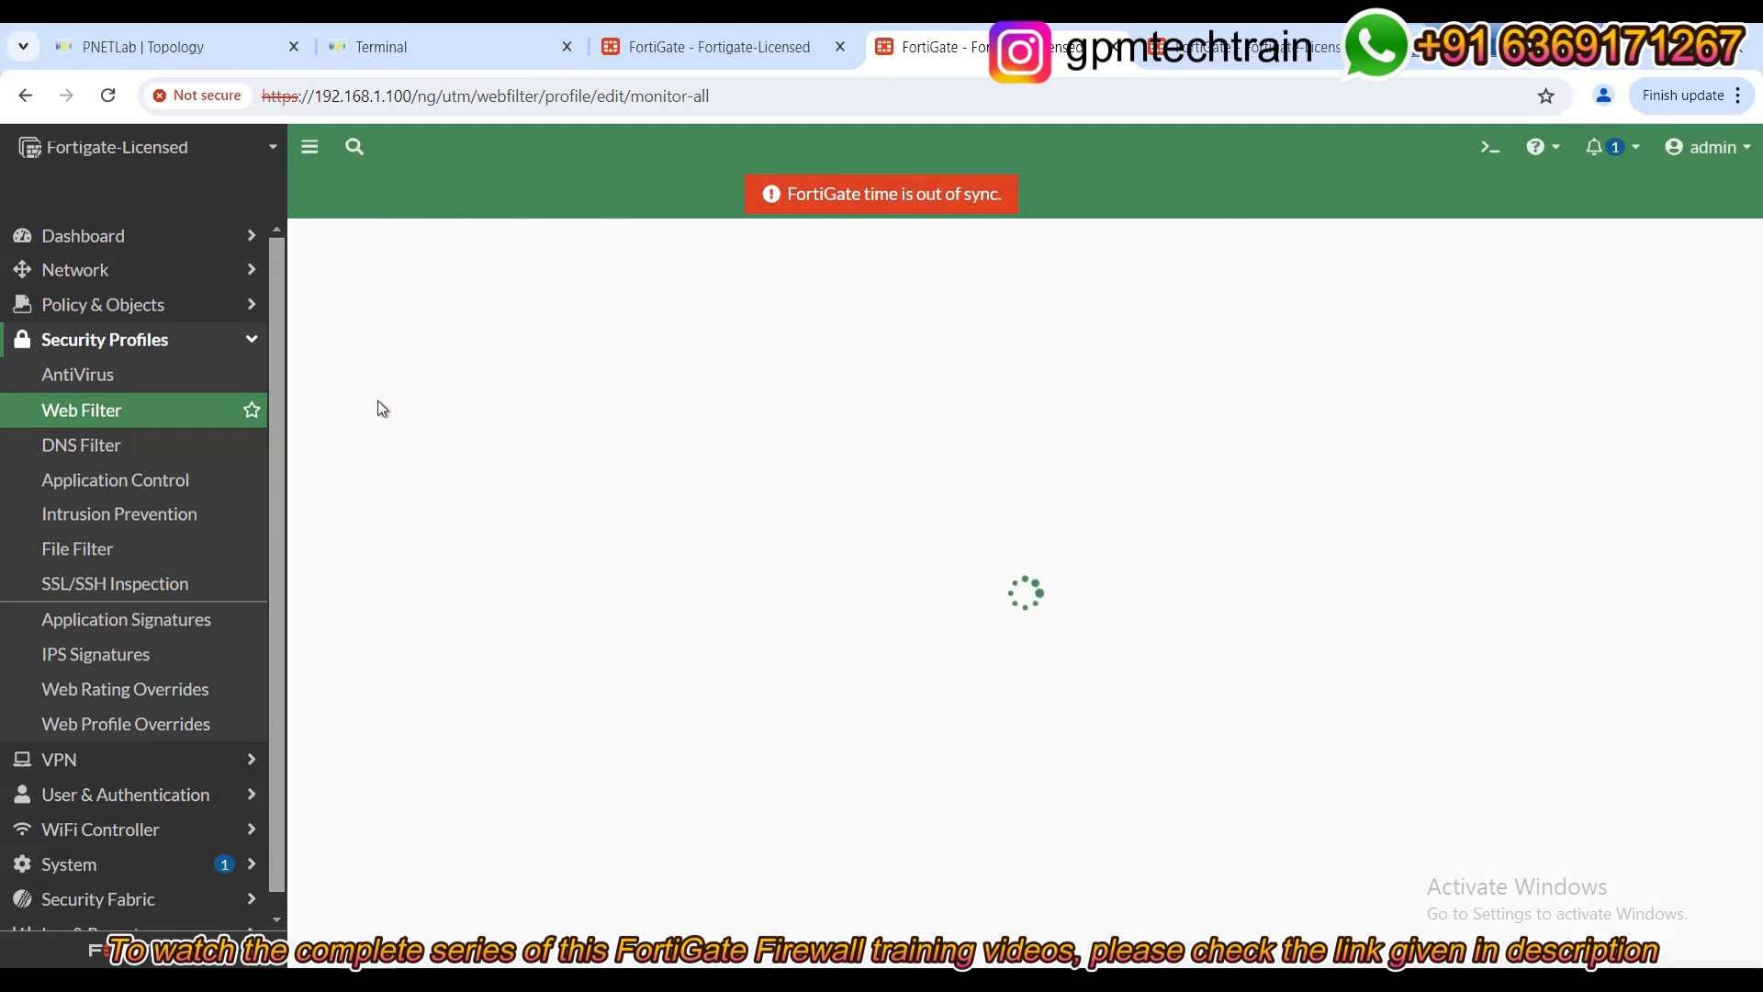
scroll(707, 661, "down", 10)
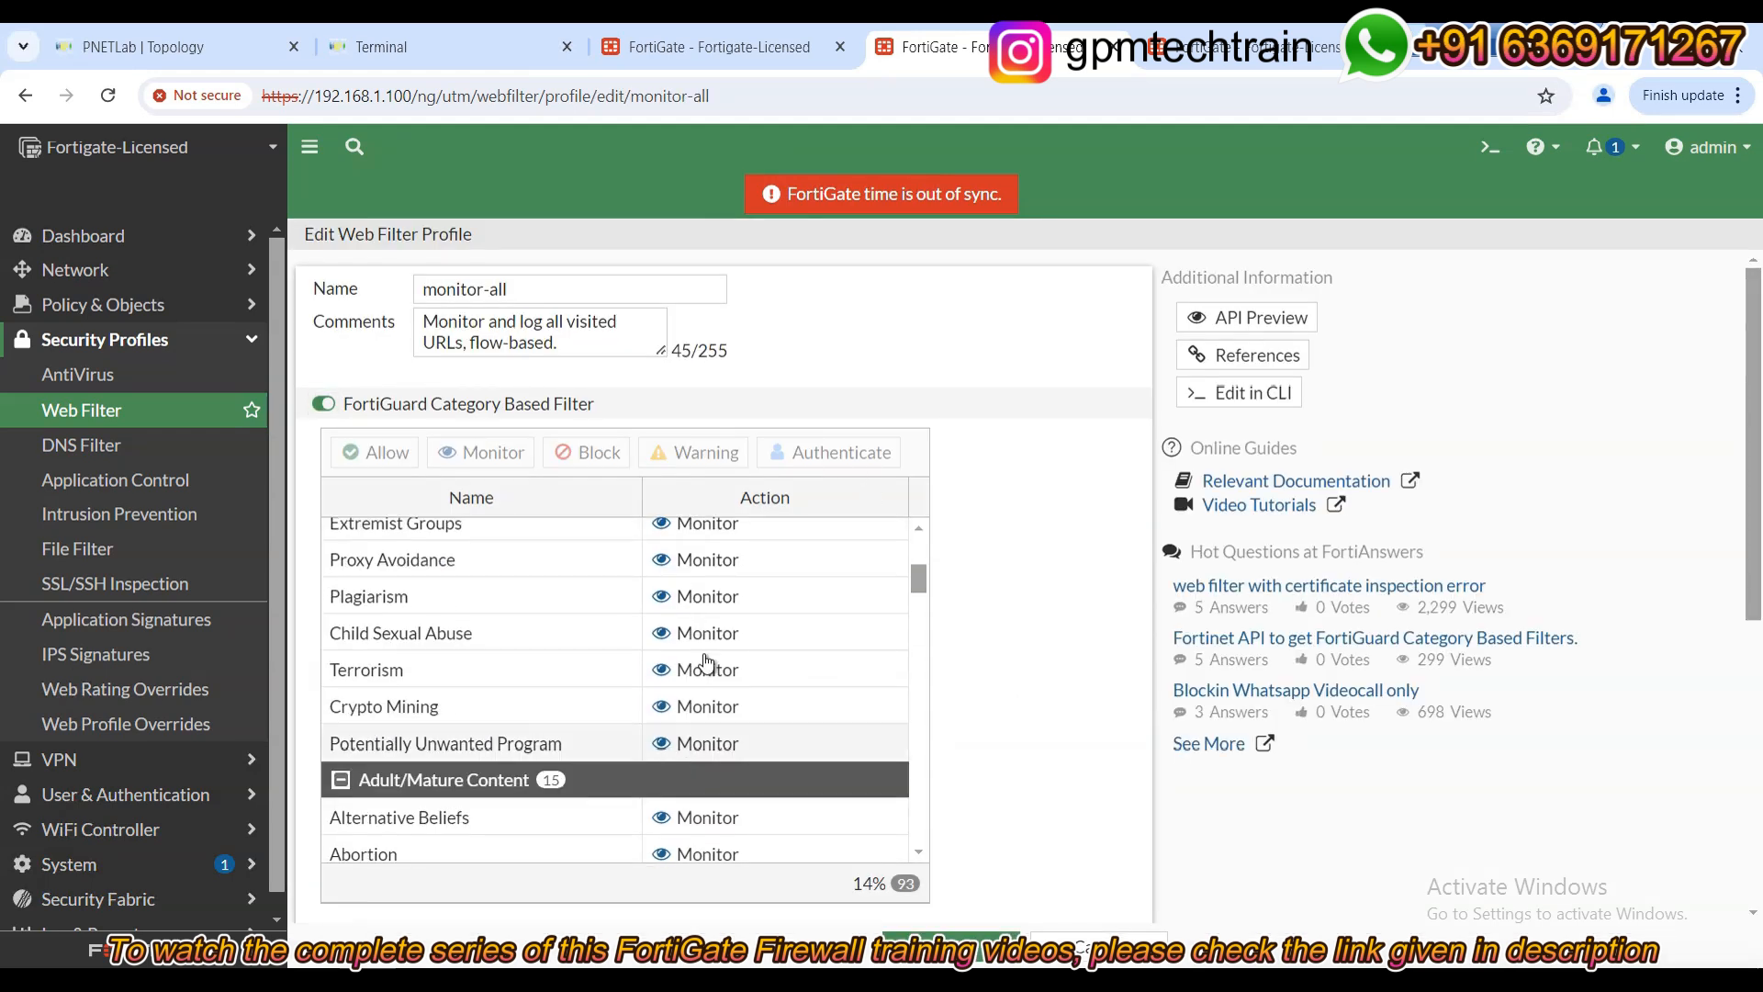
scroll(708, 636, "down", 10)
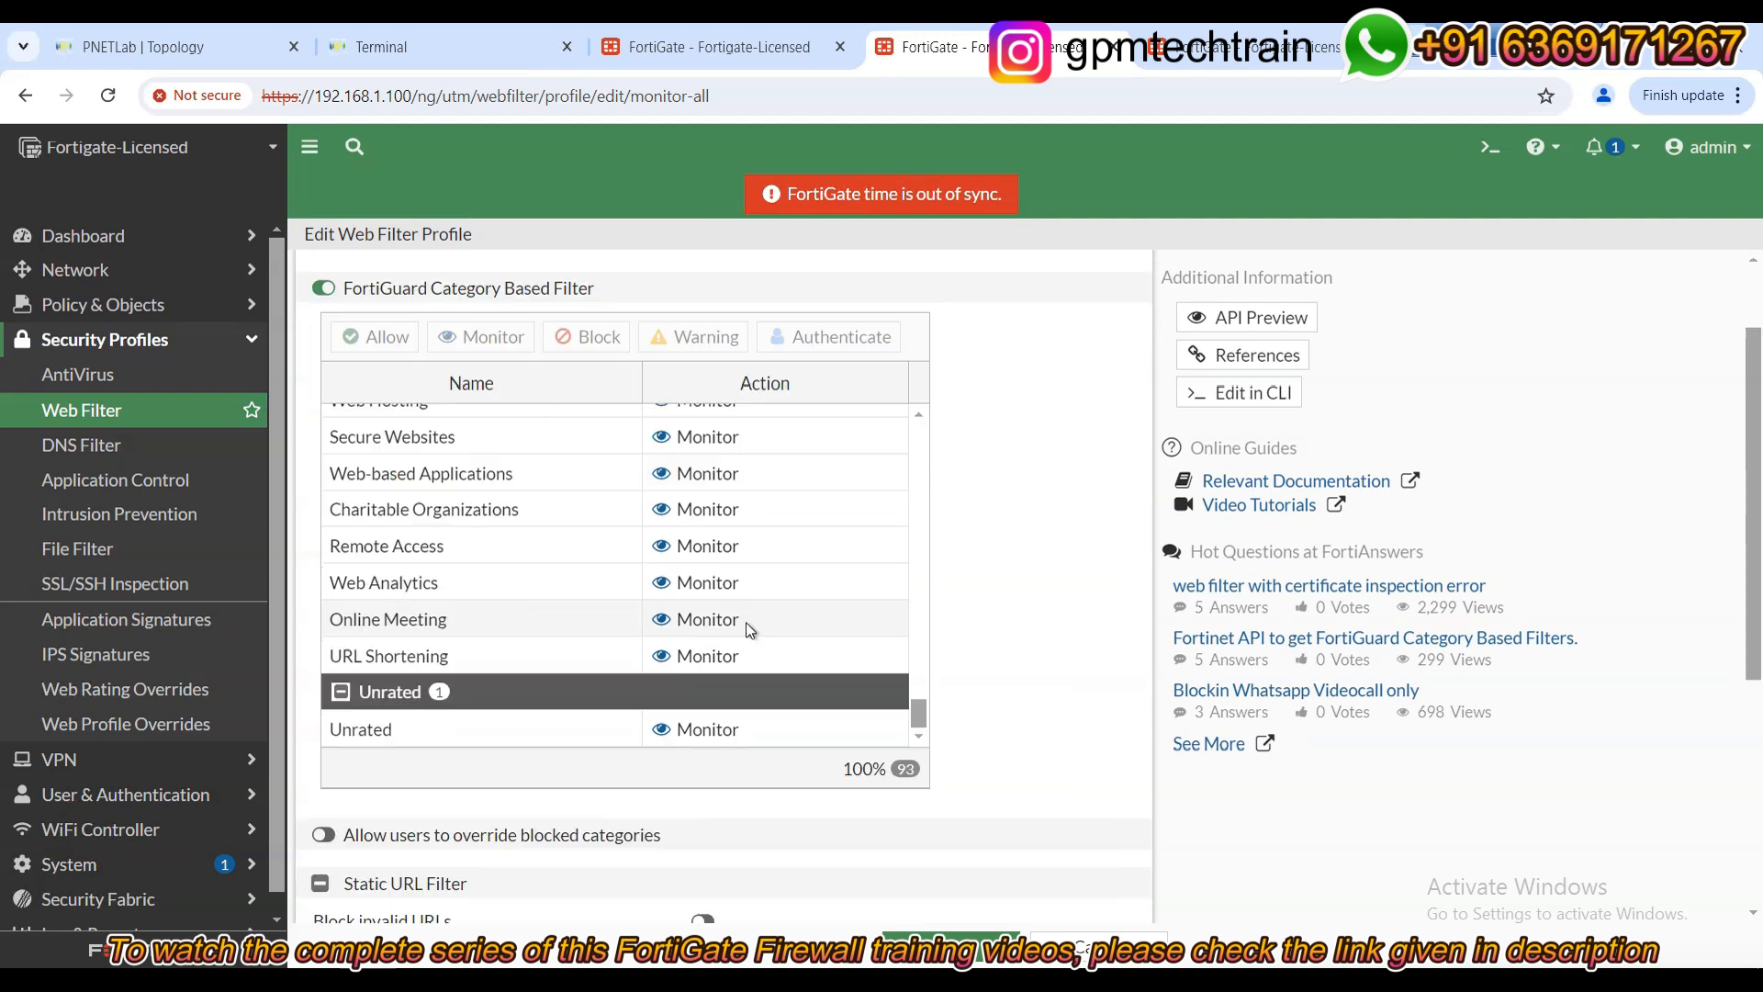
scroll(955, 652, "up", 5)
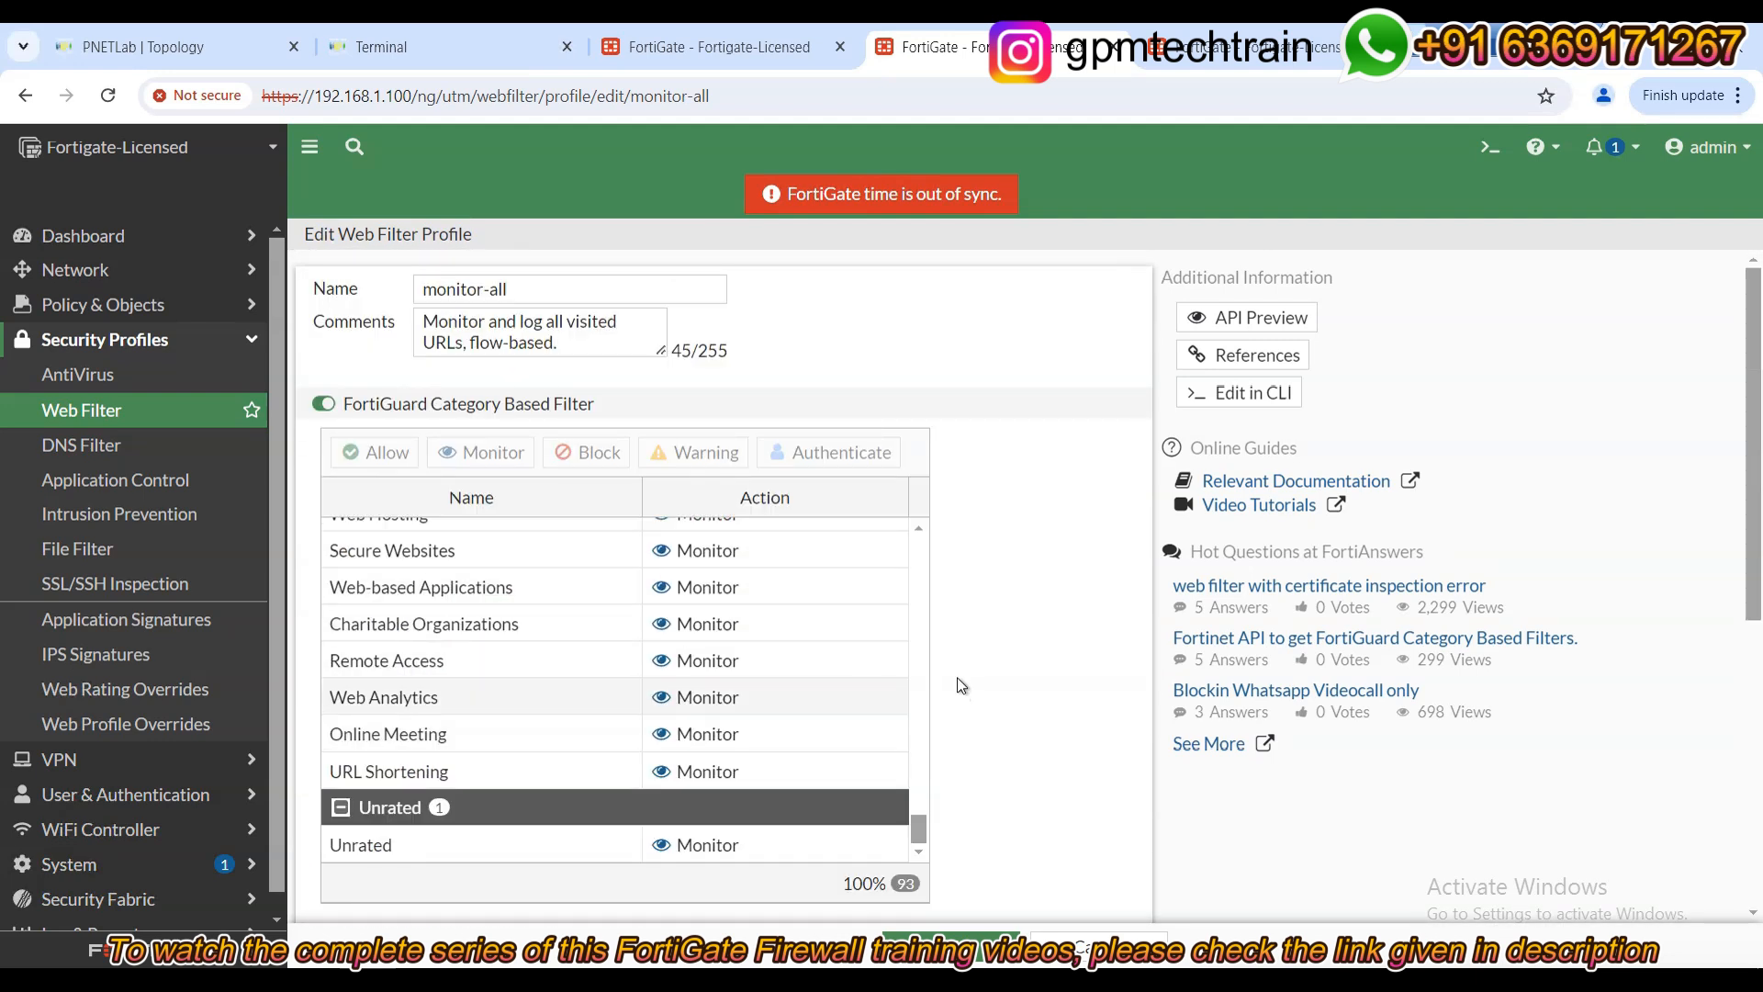
left_click(630, 52)
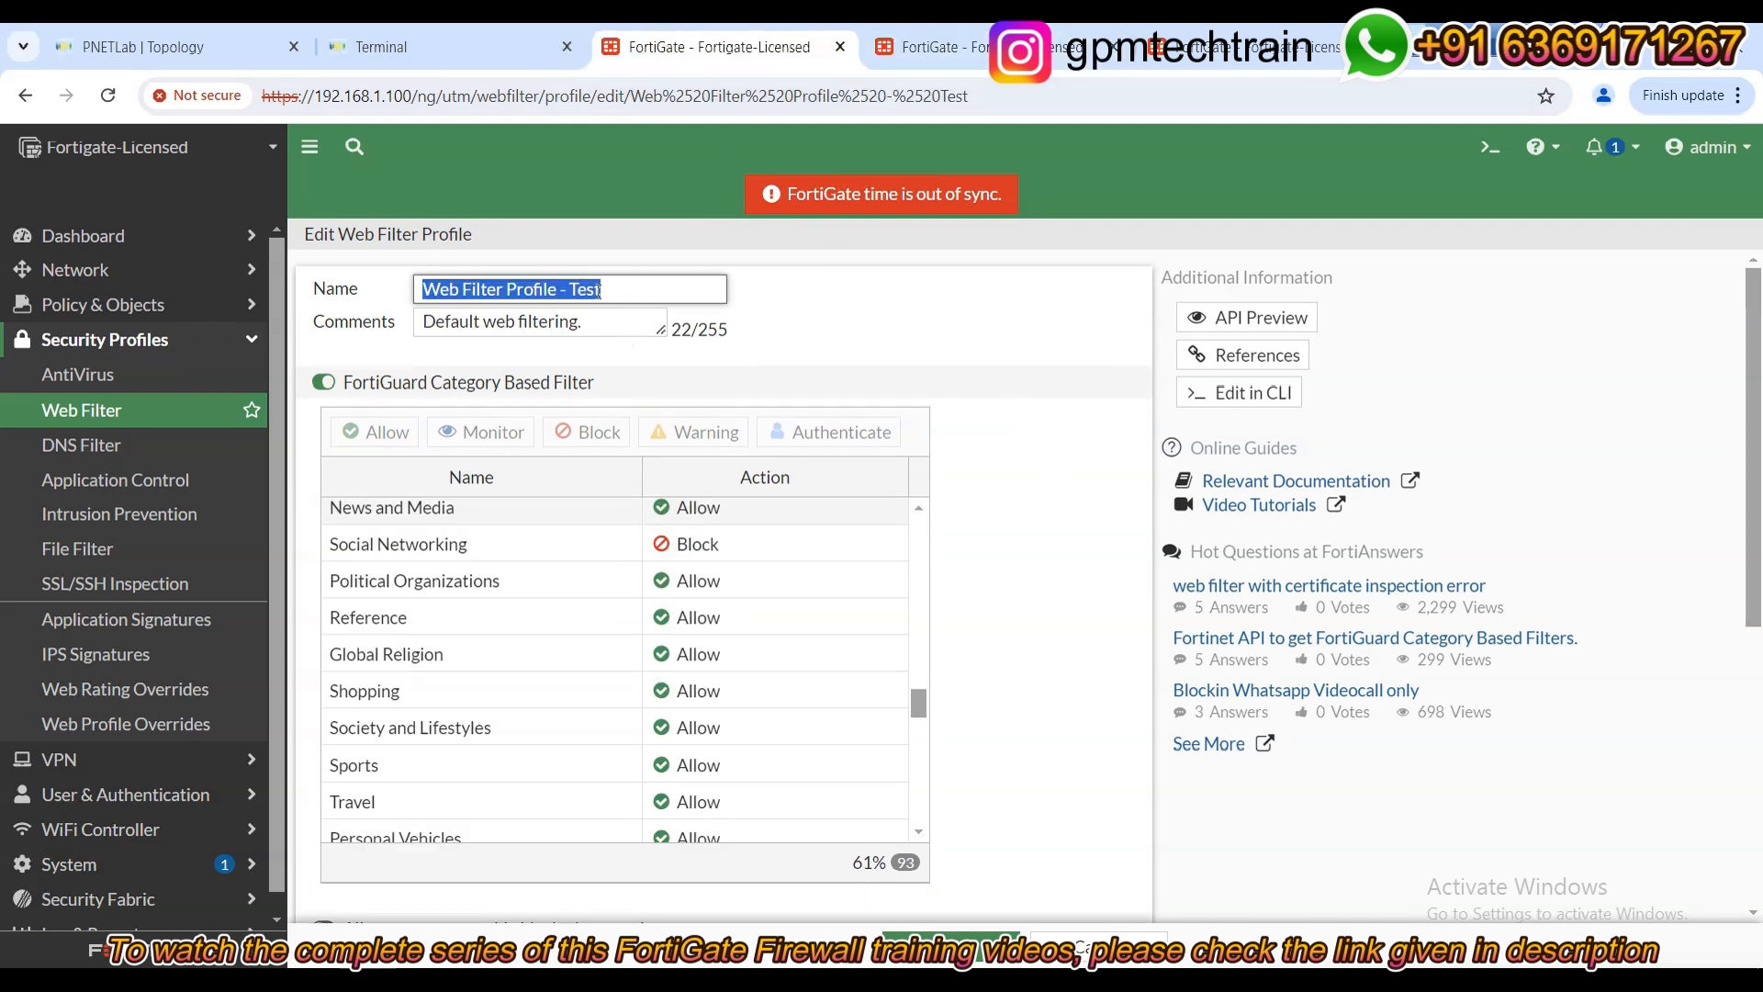
Switch back to the monitor-all profile tab to compare its all-Monitor categories.
left_click(1064, 567)
scroll(1065, 569, "down", 3)
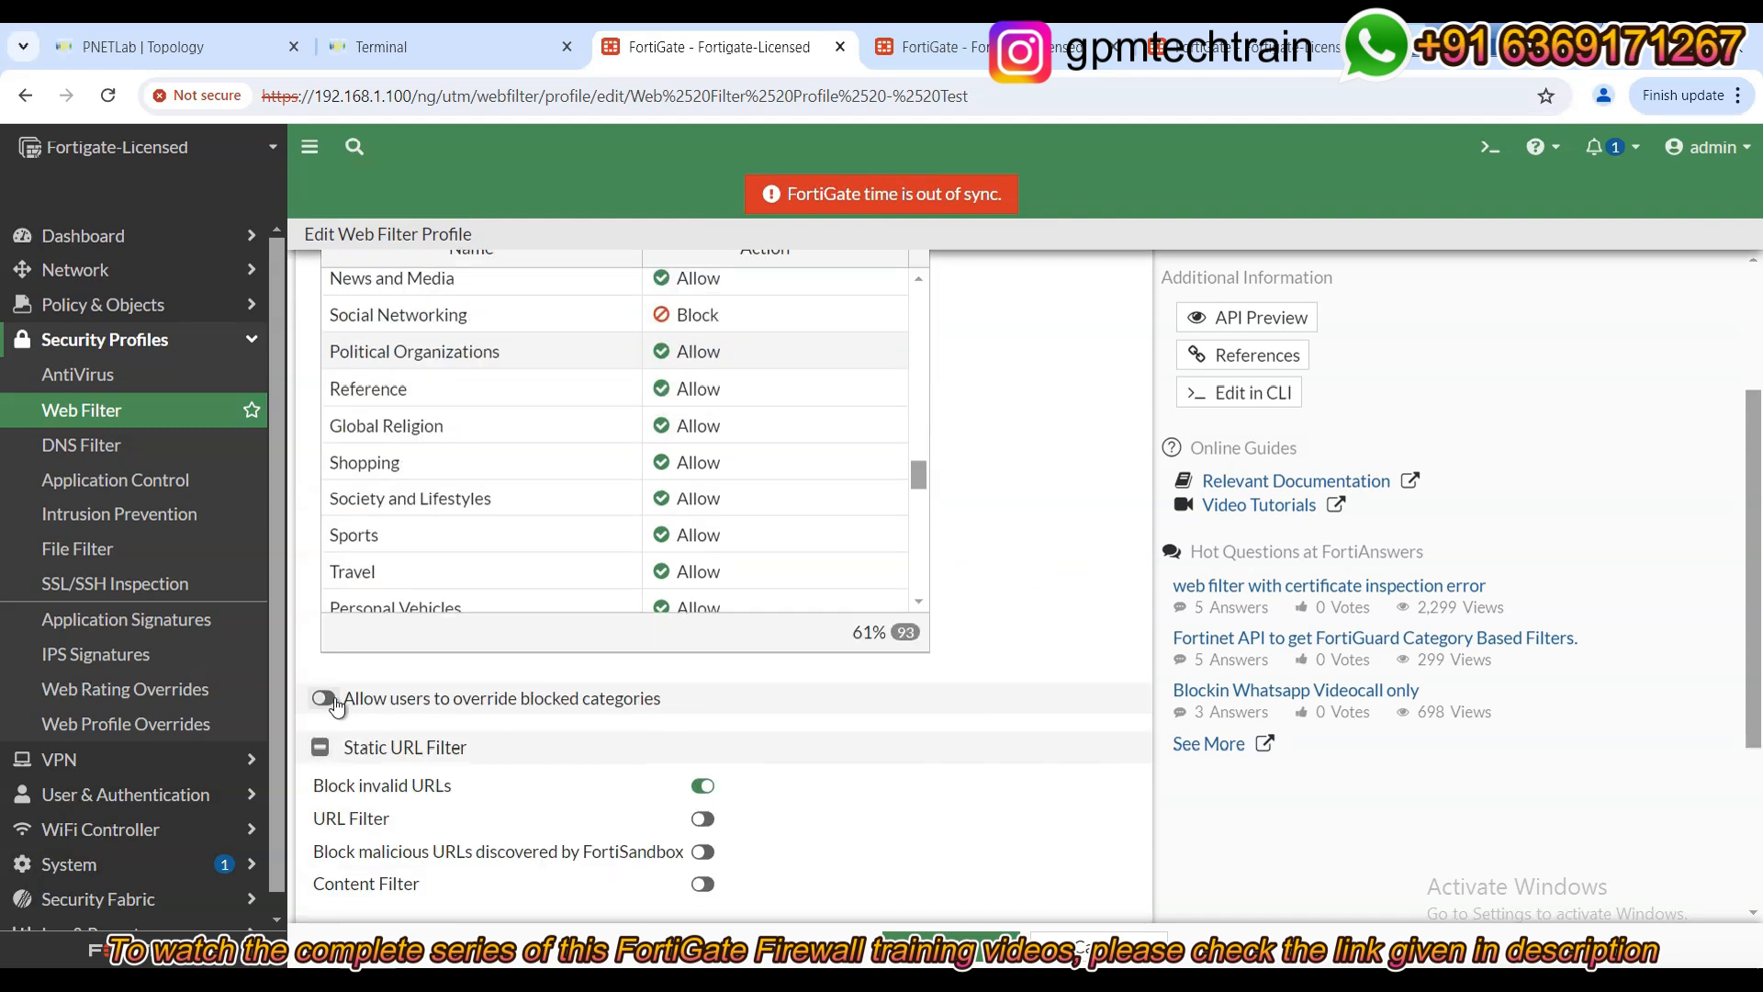
left_click(961, 40)
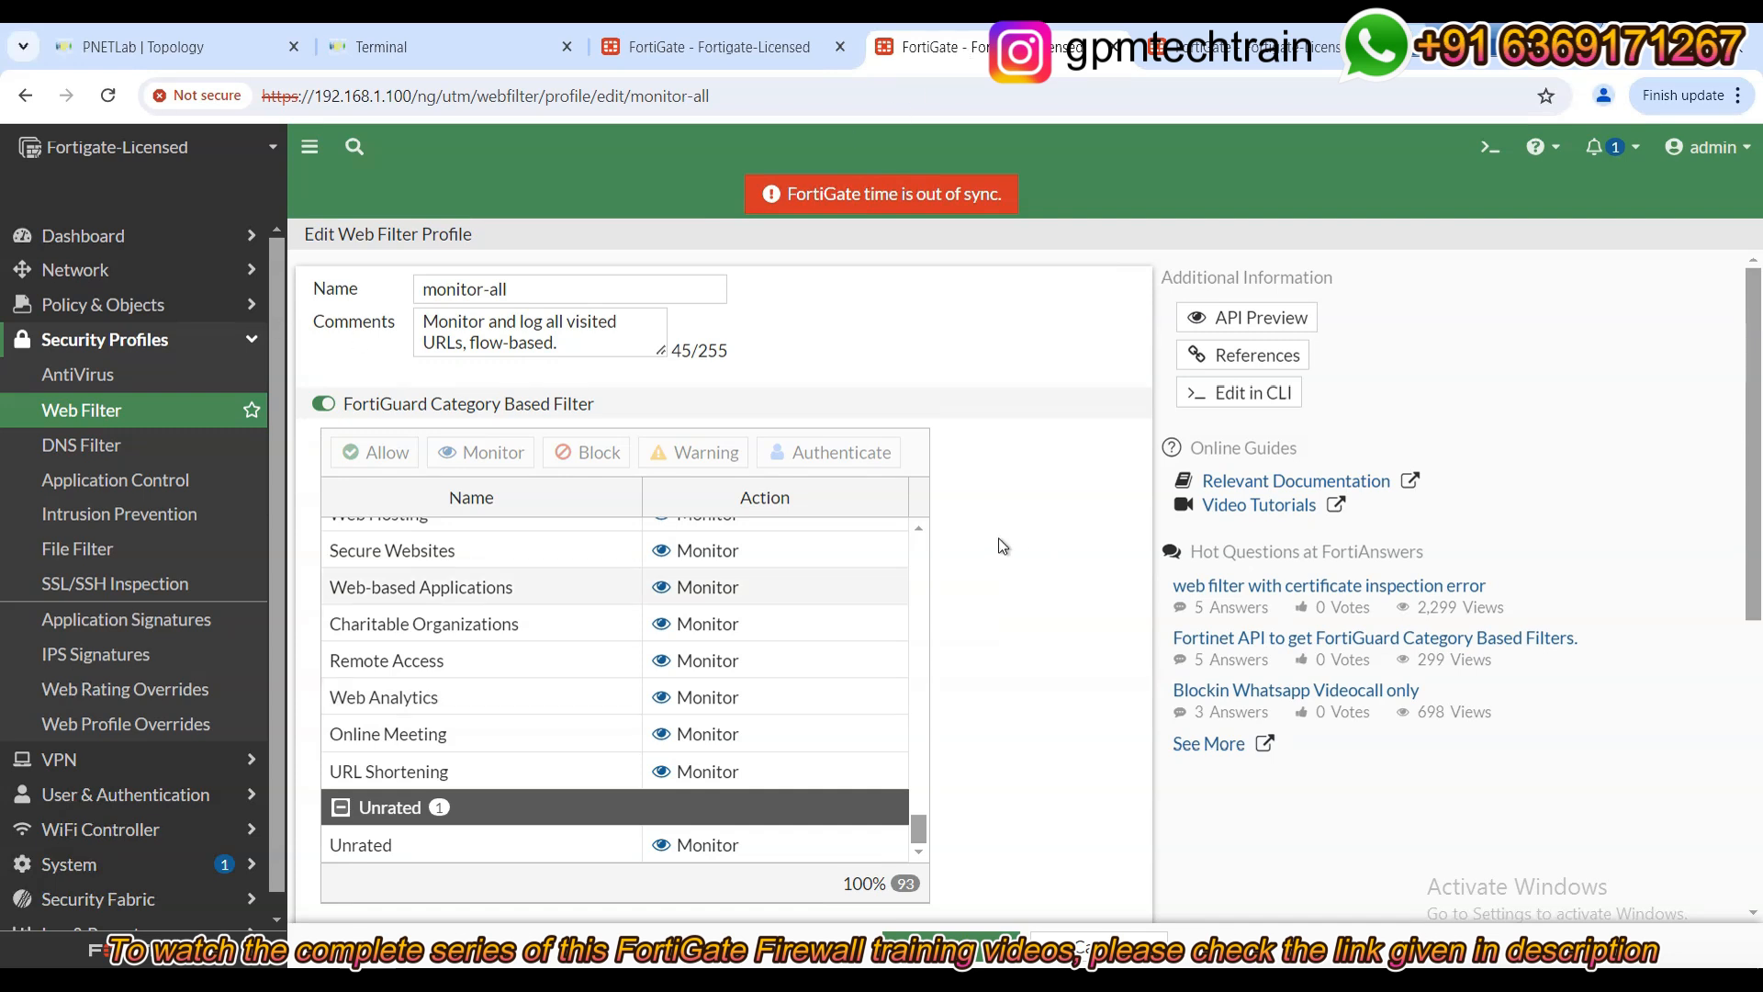
In Web Filter Profile - Test, turn on 'Allow users to override blocked categories'.
left_click(778, 53)
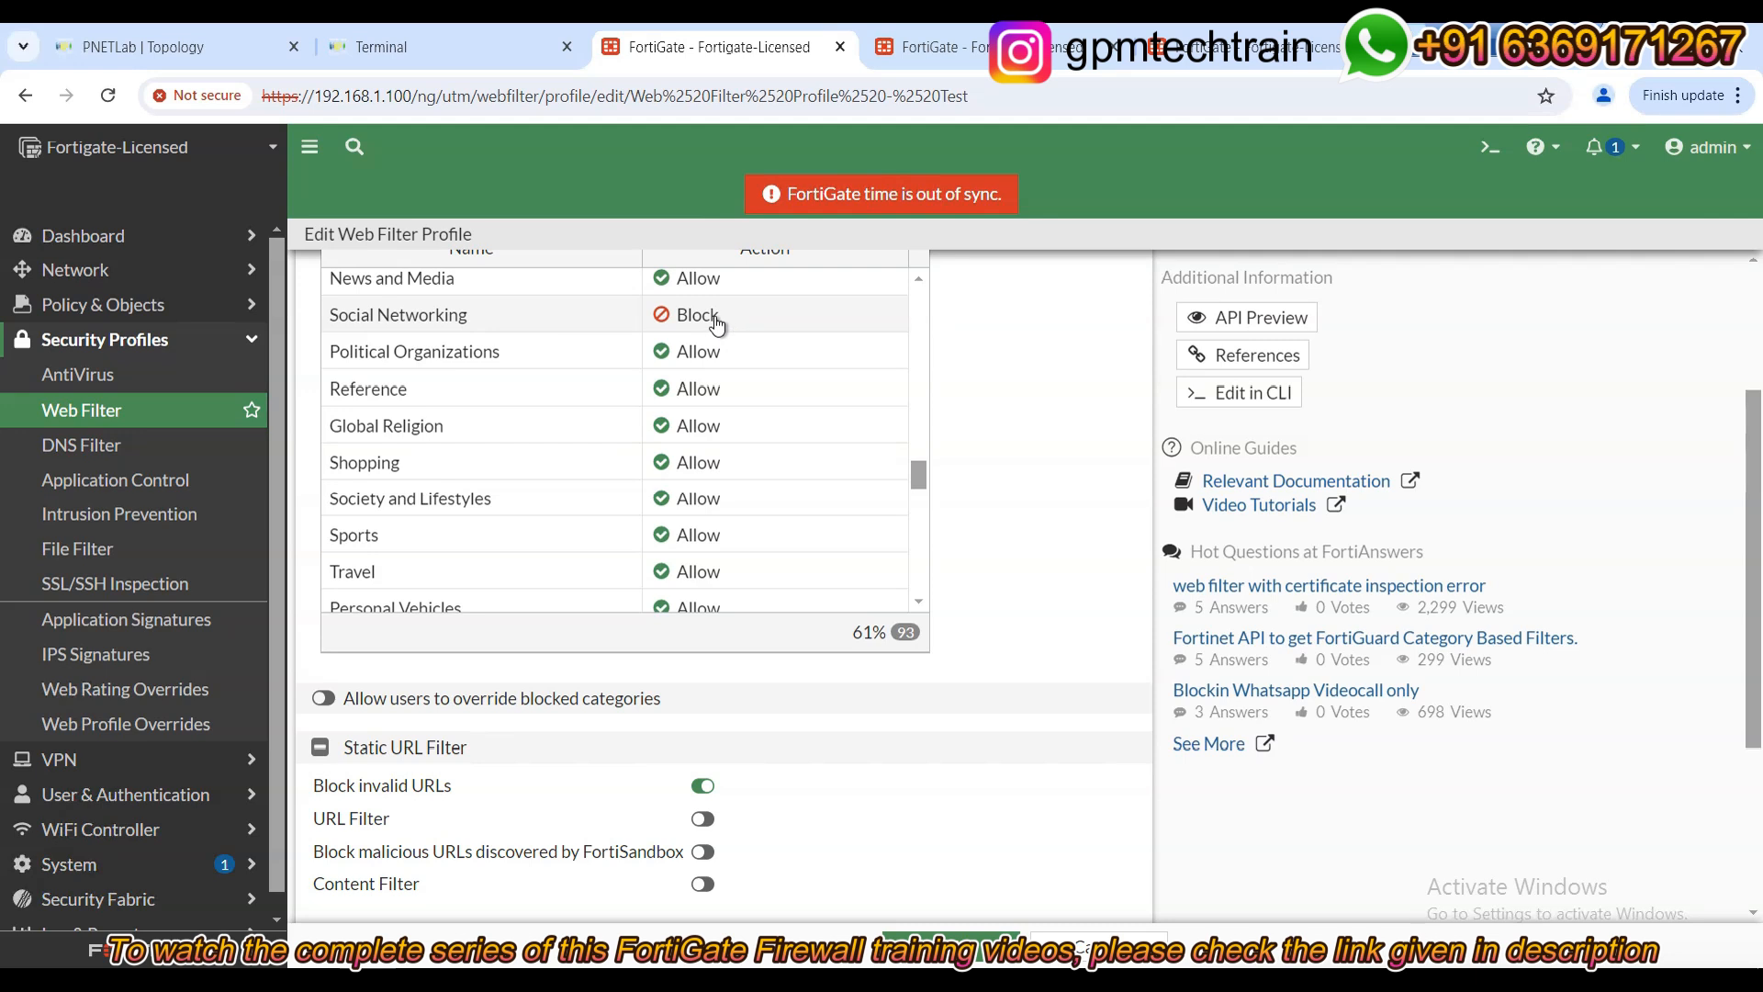
scroll(1010, 501, "down", 1)
left_click(323, 584)
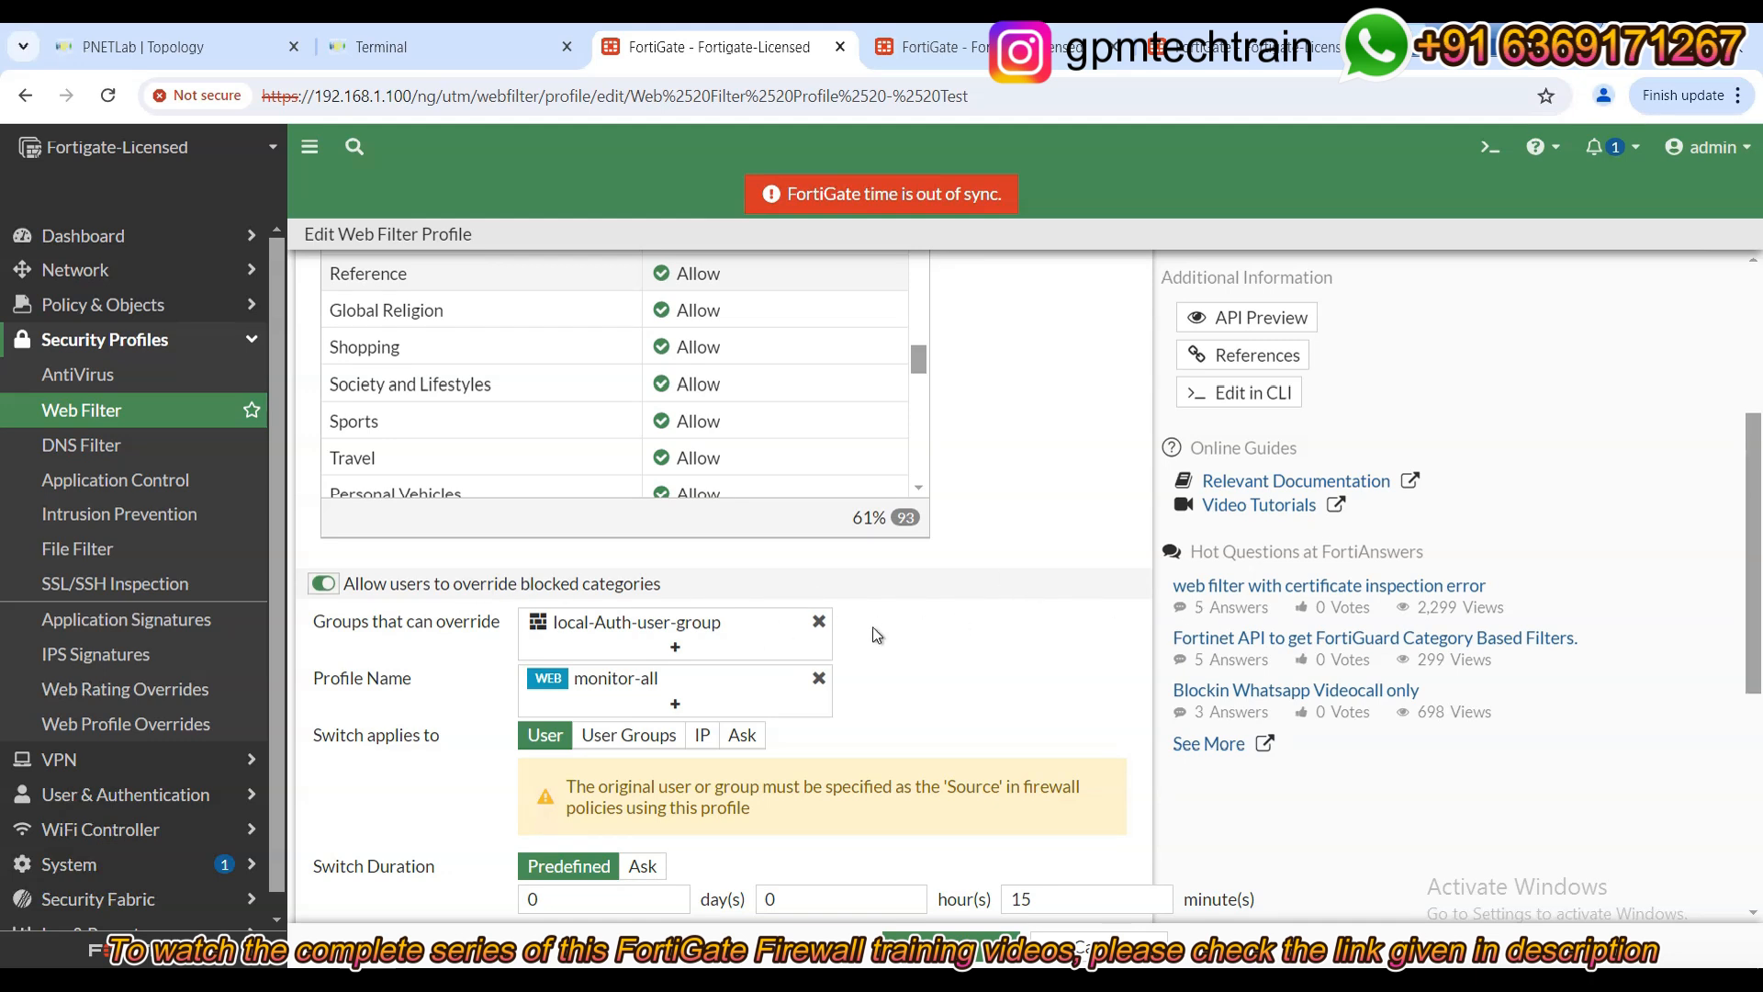
Clear the override group and profile, then re-add local-Auth-user-group as the override group.
left_click(820, 622)
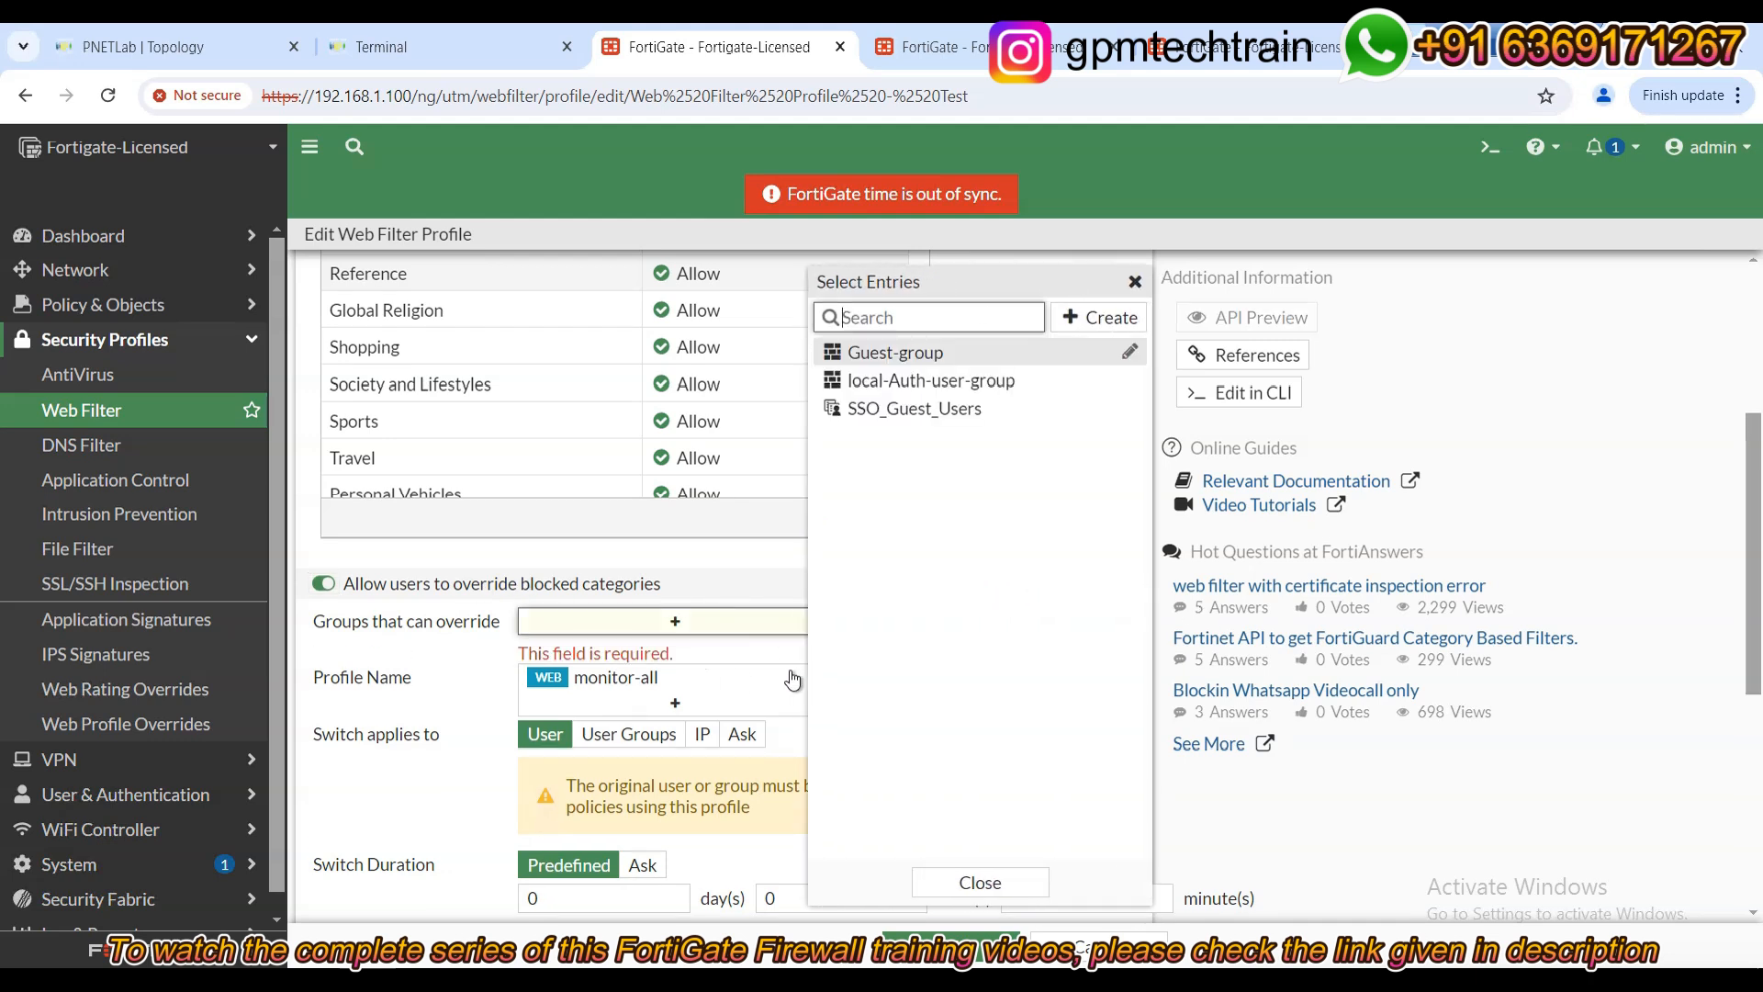
left_click(414, 693)
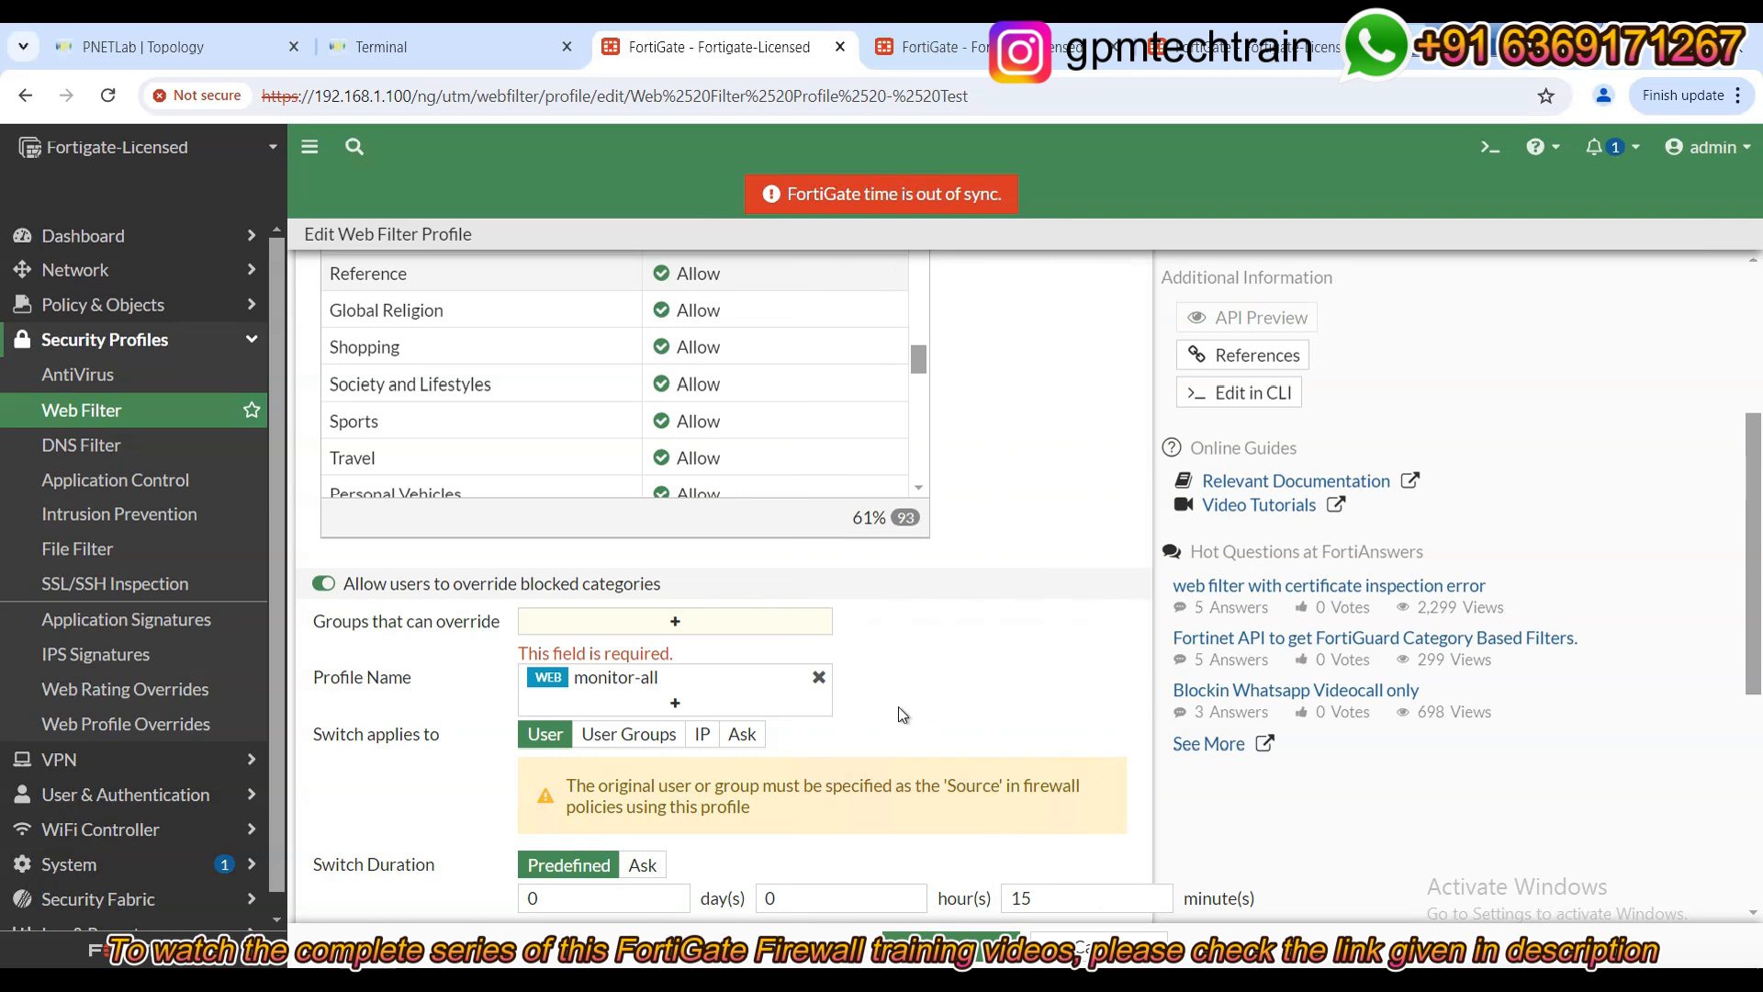
left_click(819, 676)
scroll(459, 698, "down", 1)
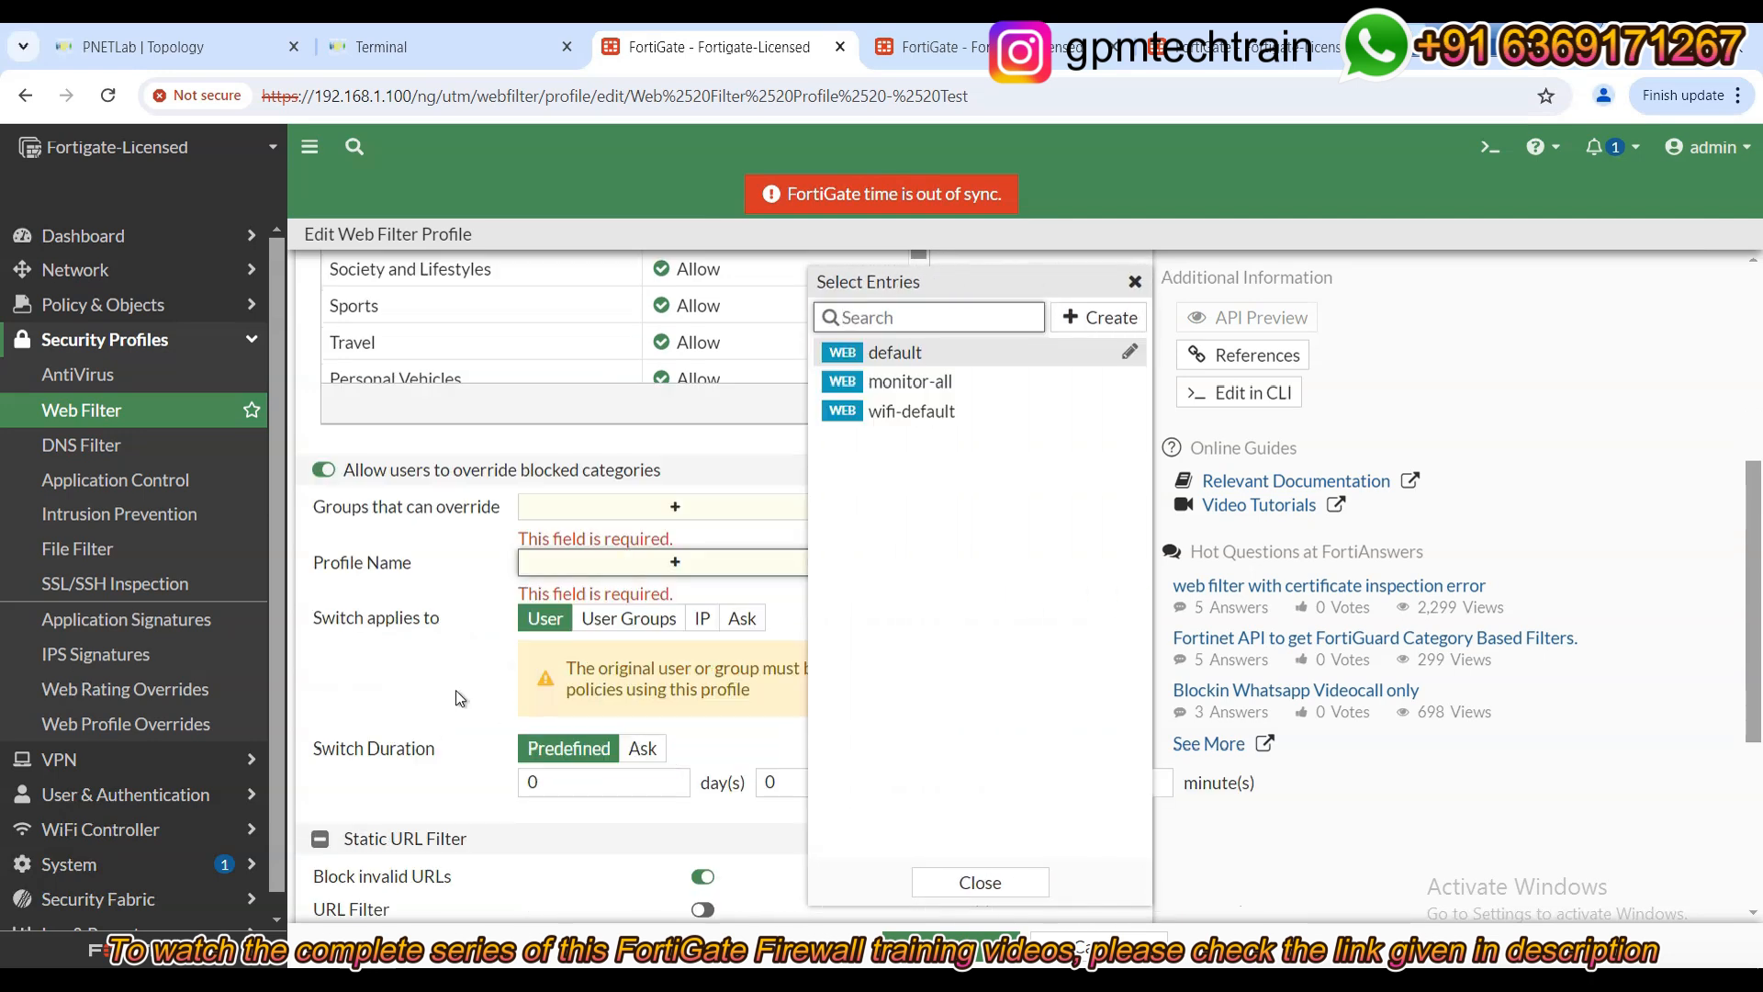
left_click(1024, 887)
left_click(963, 555)
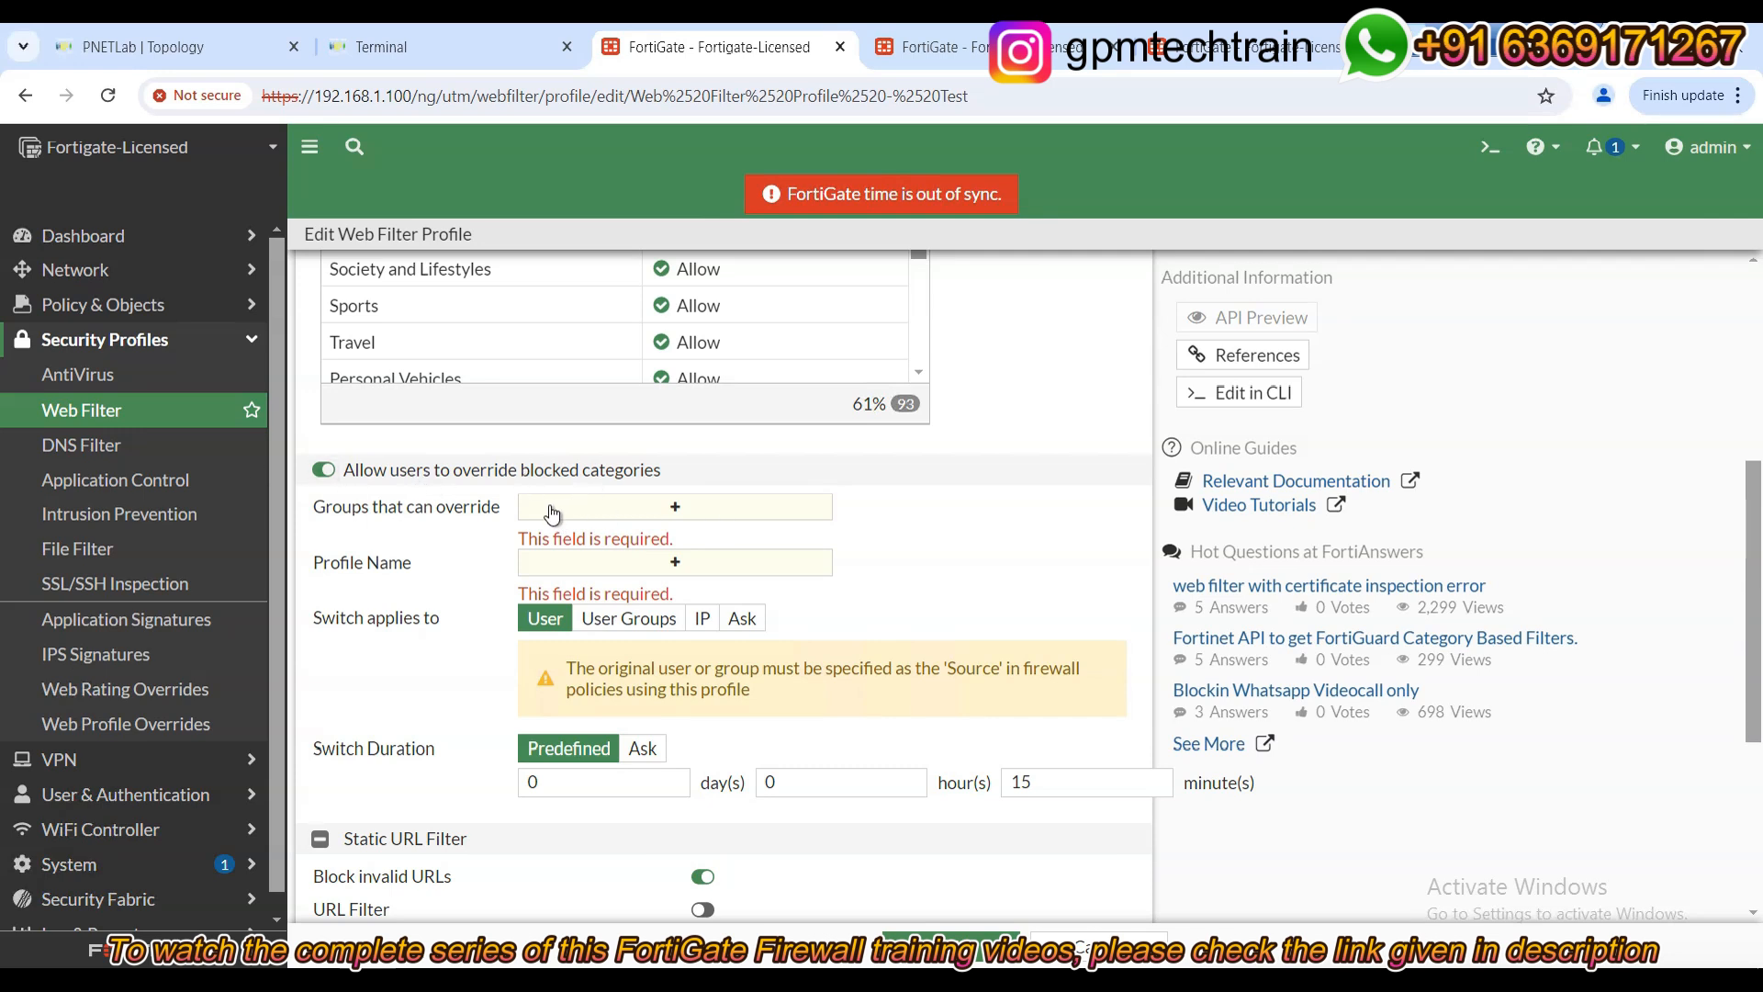
left_click(603, 512)
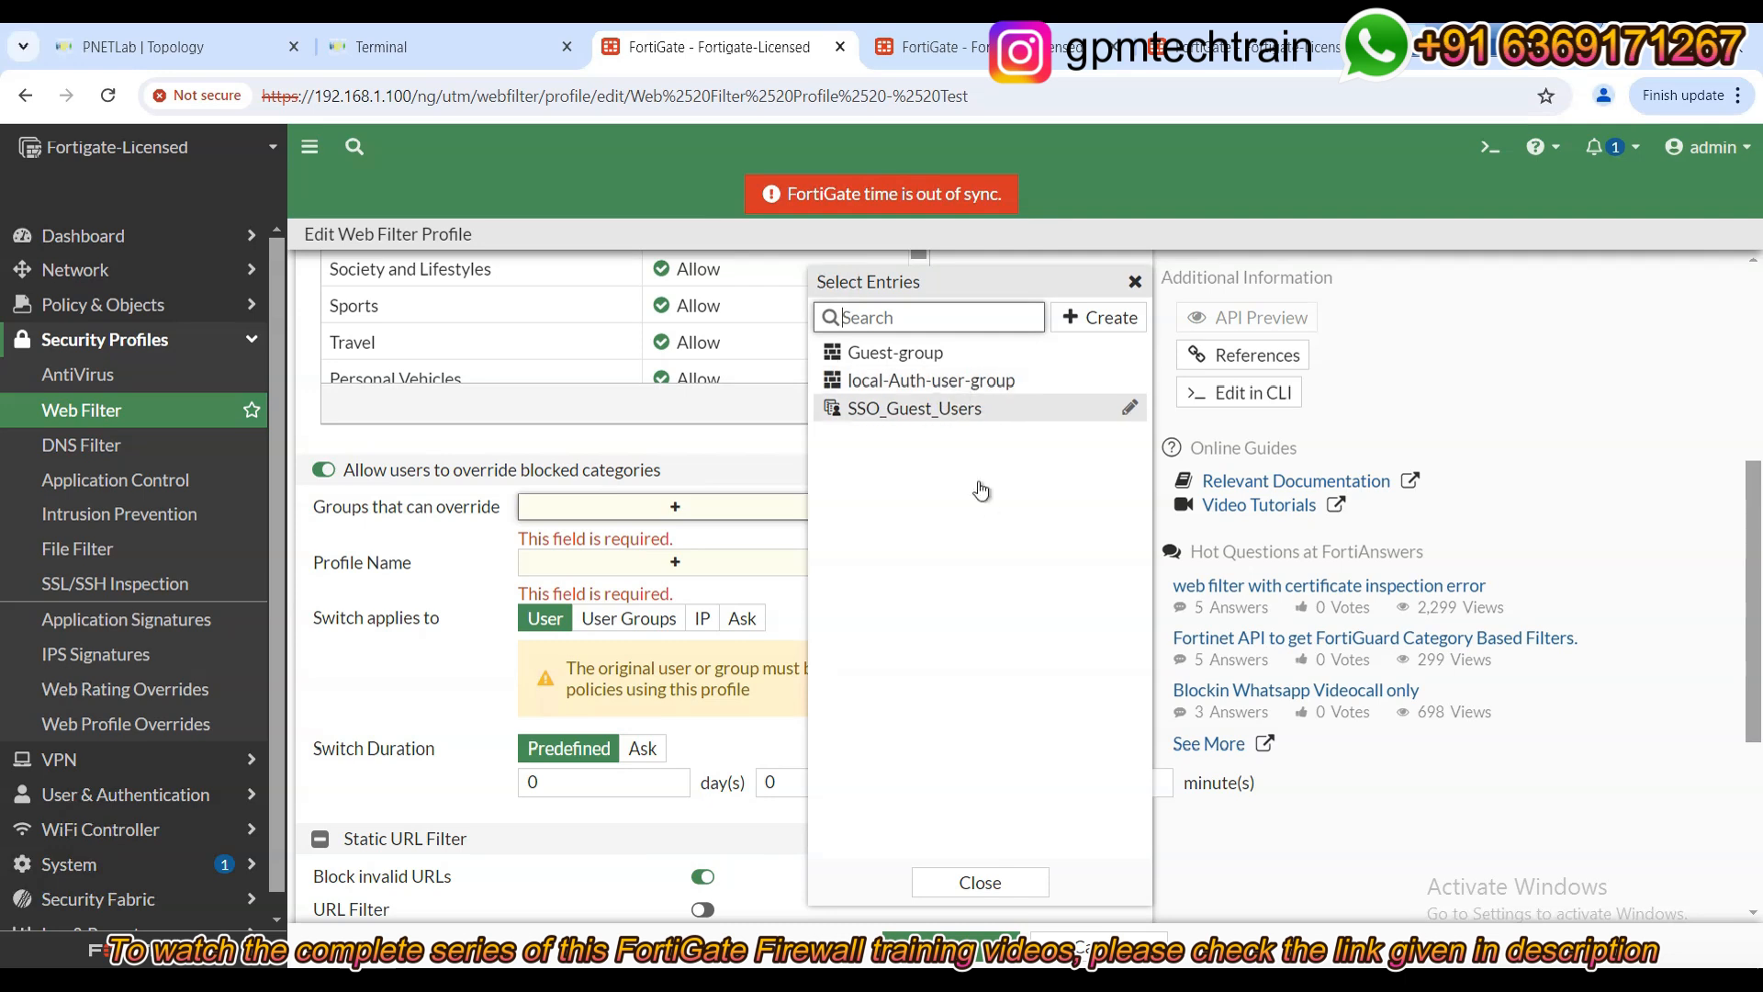
mouse_move(970, 384)
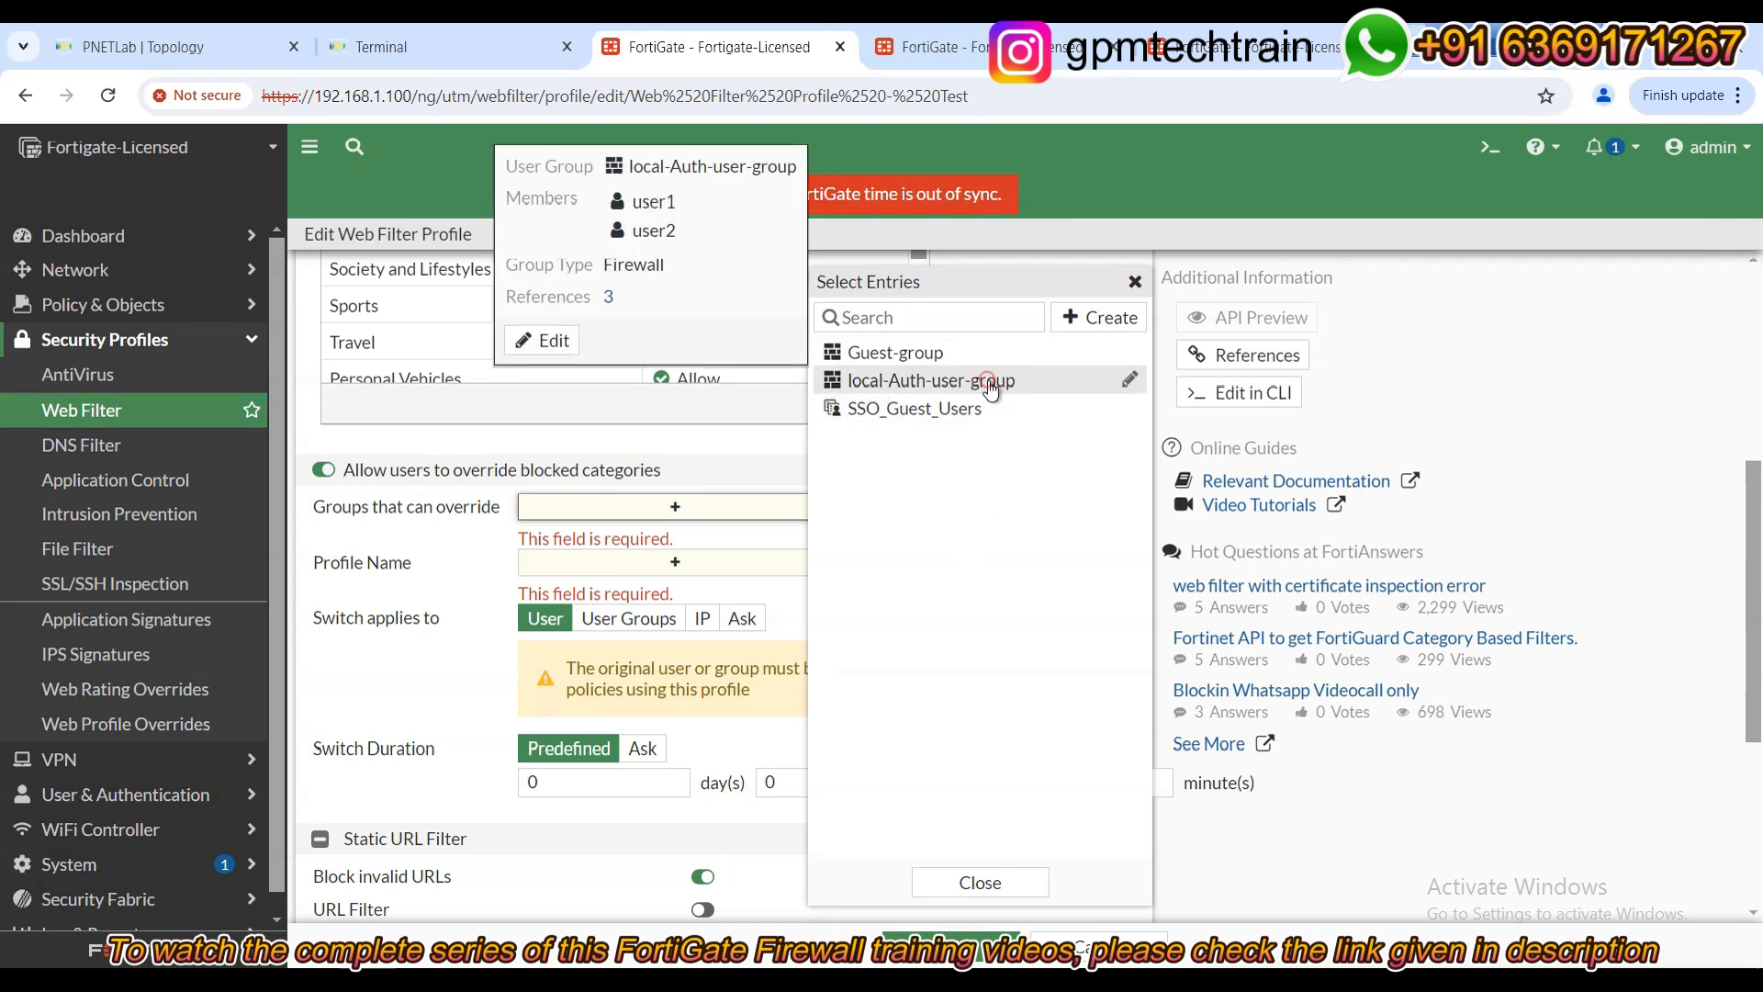
left_click(990, 386)
left_click(444, 528)
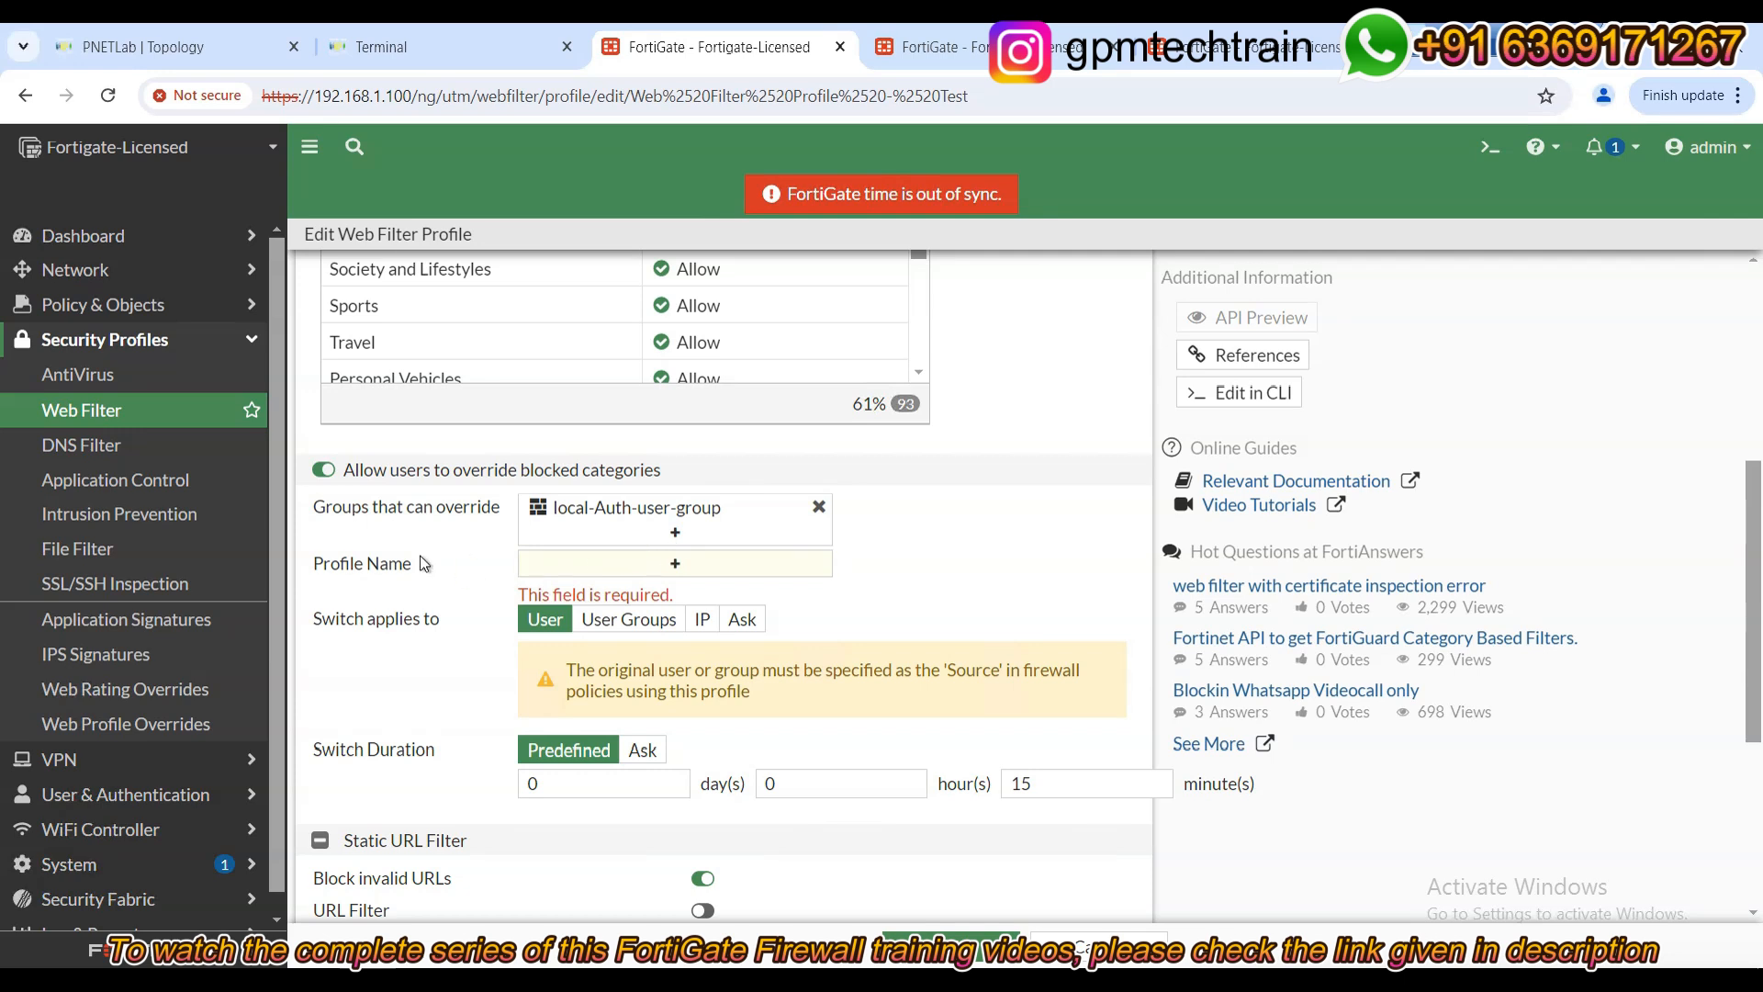
Set monitor-all as the profile users may switch to.
left_click(1002, 585)
scroll(1002, 598, "up", 5)
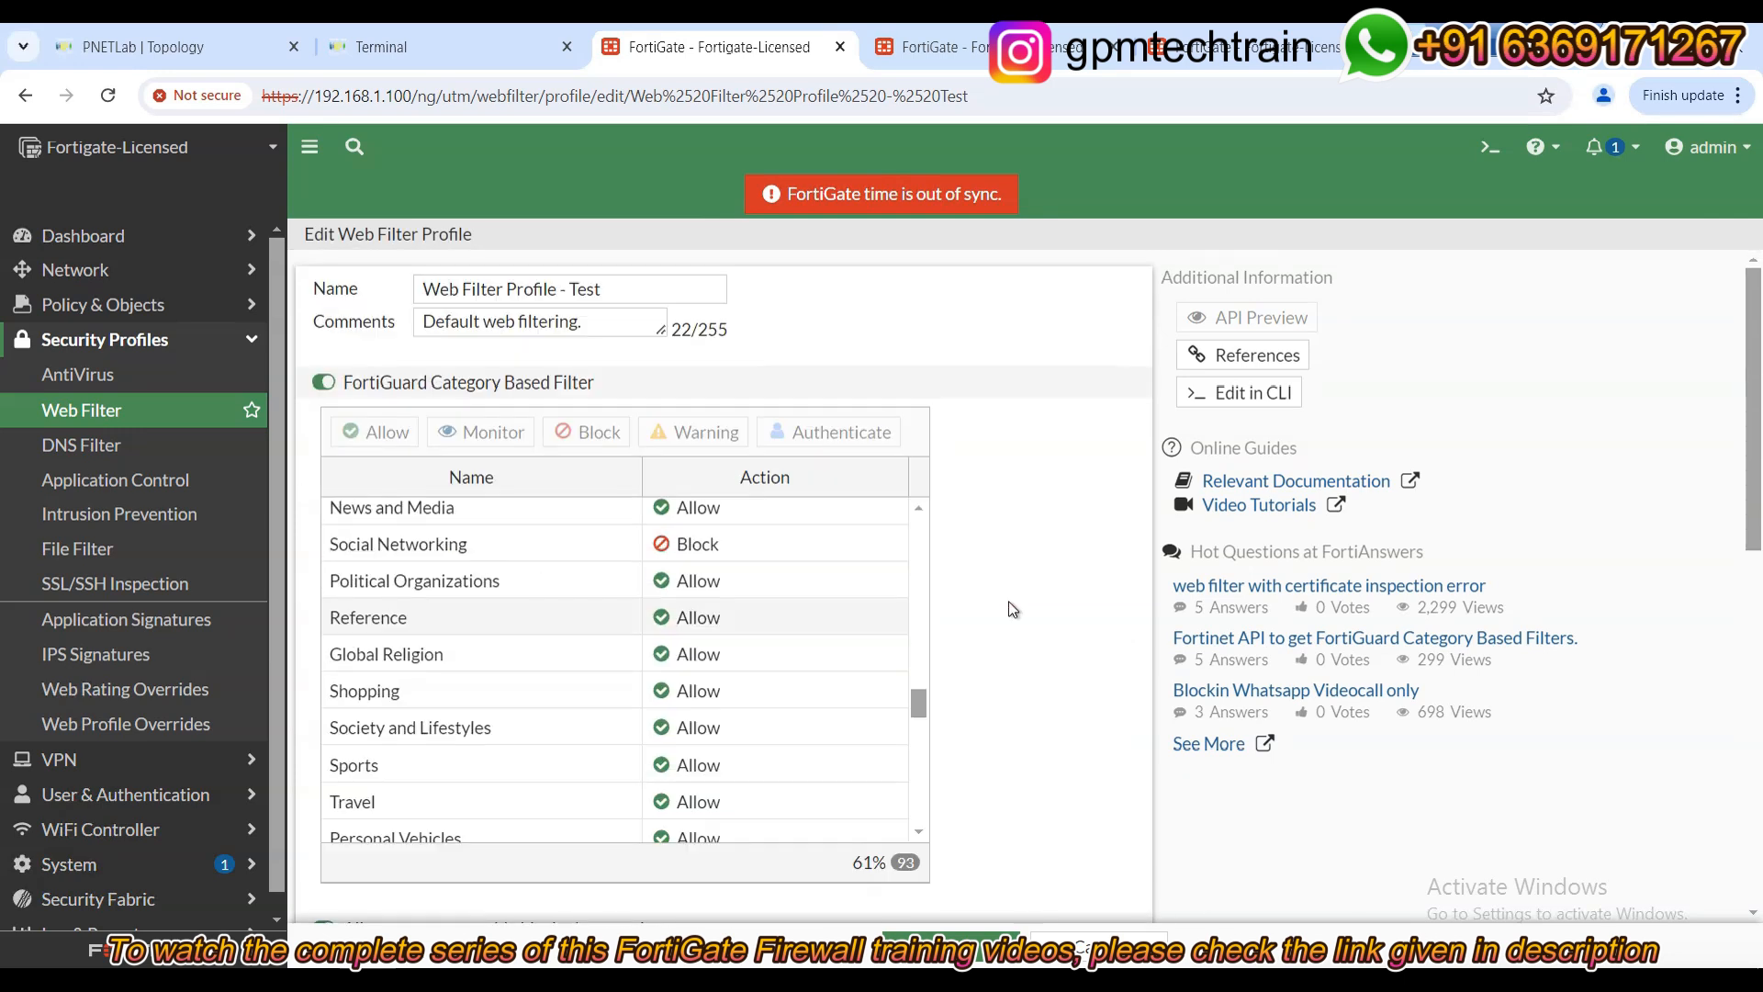
scroll(807, 742, "down", 3)
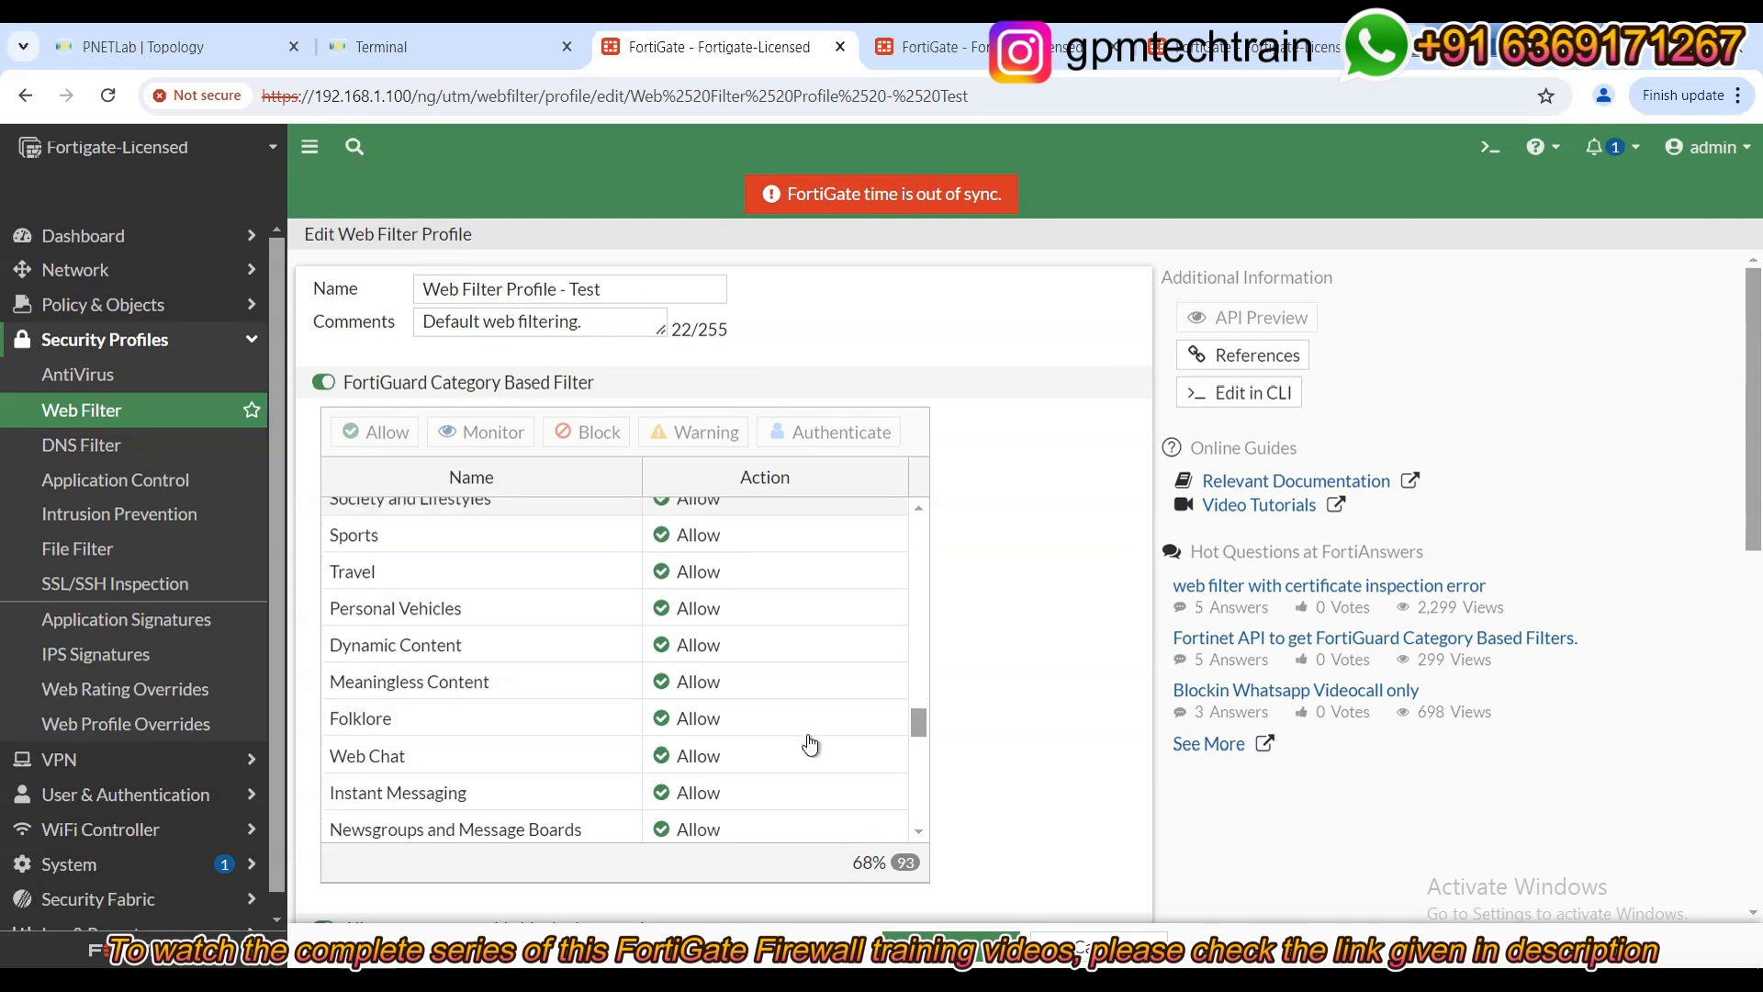
scroll(807, 744, "up", 4)
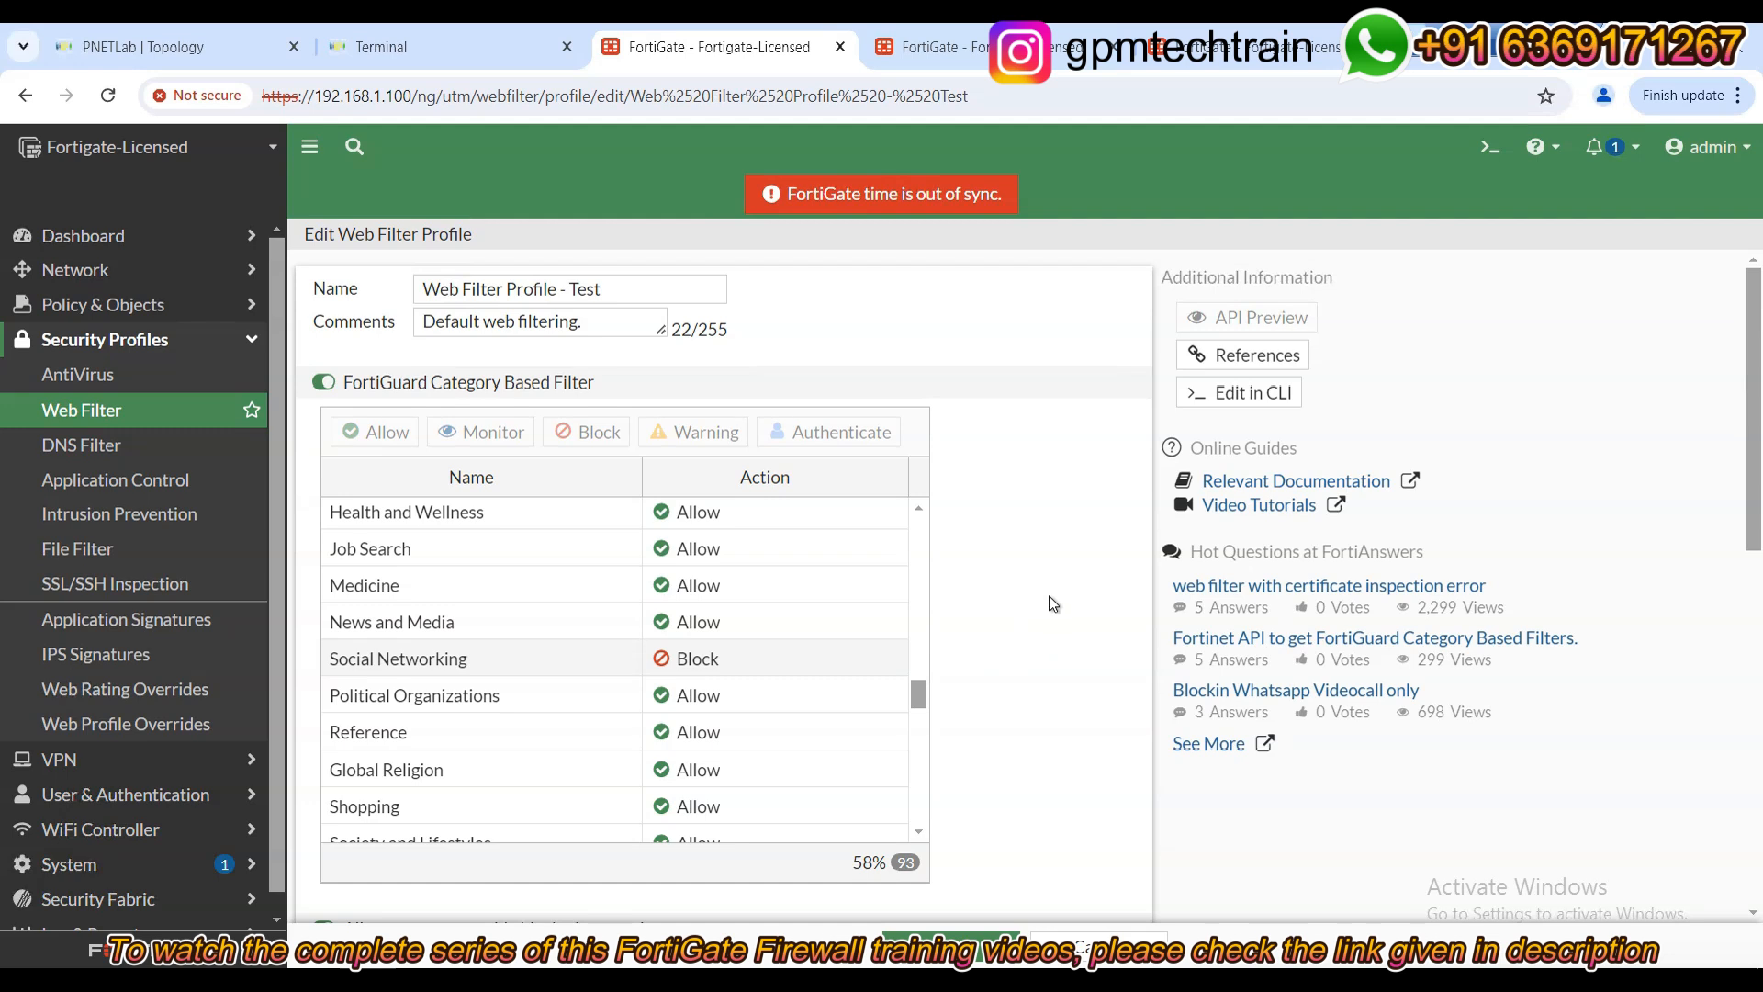
scroll(1047, 598, "down", 3)
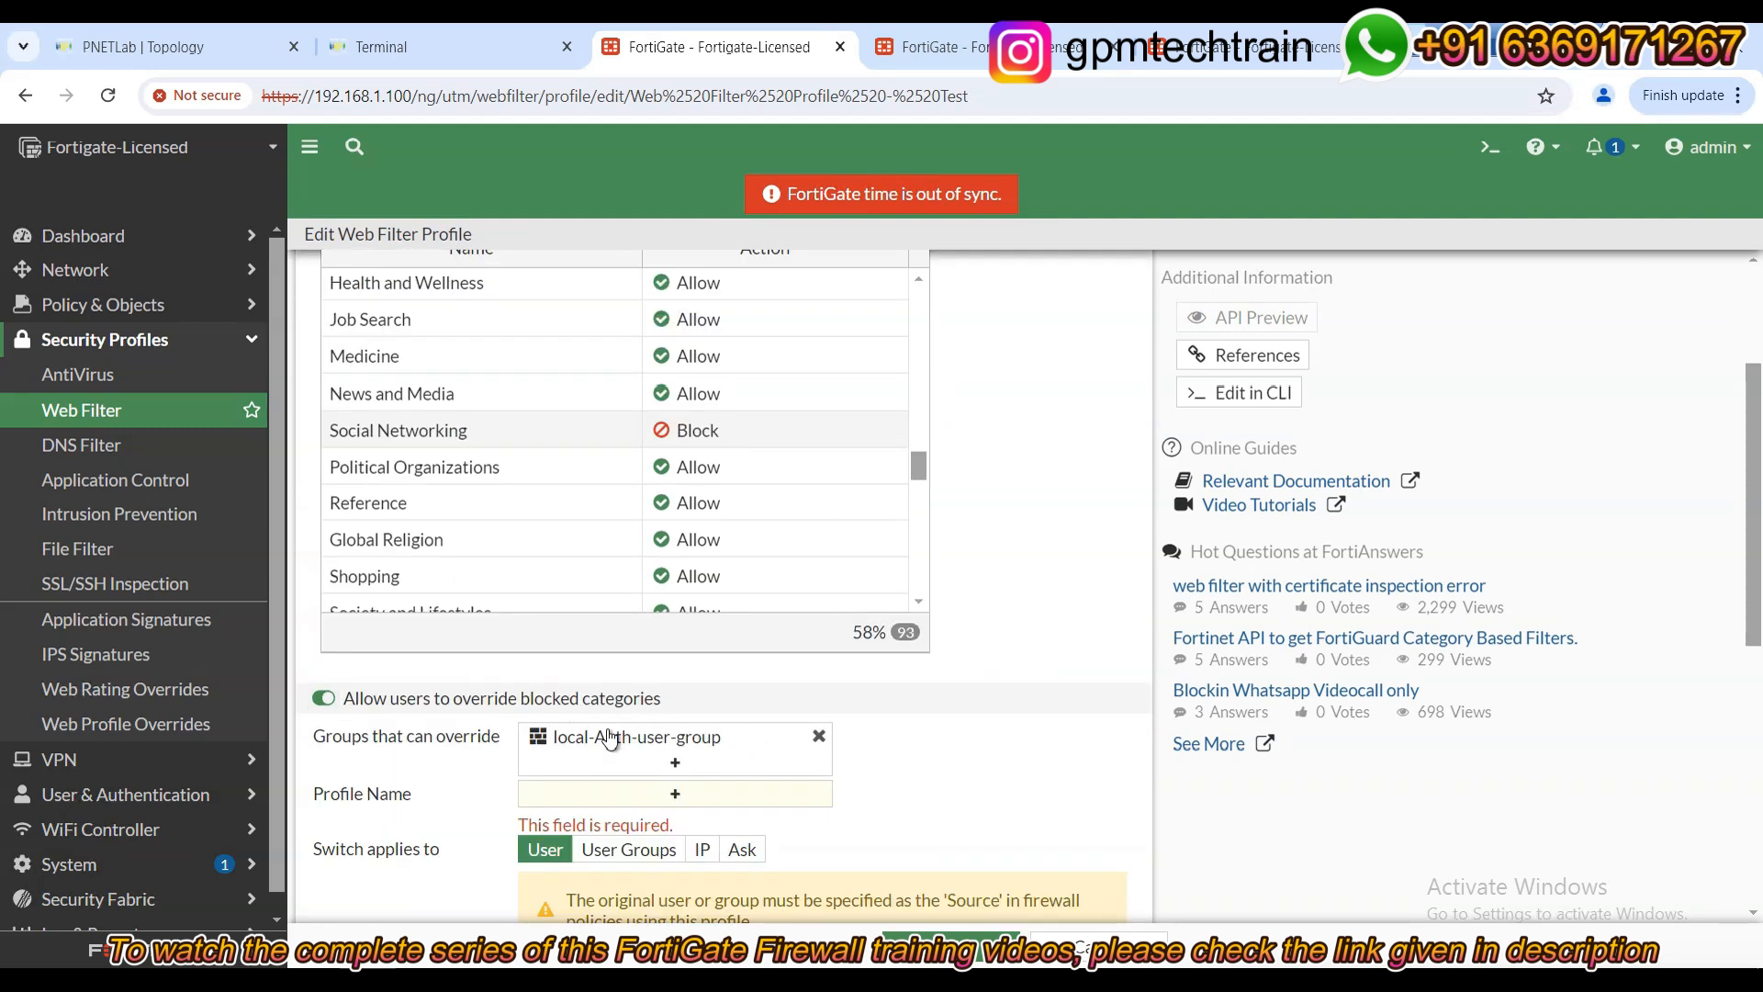
mouse_move(632, 755)
left_click(715, 805)
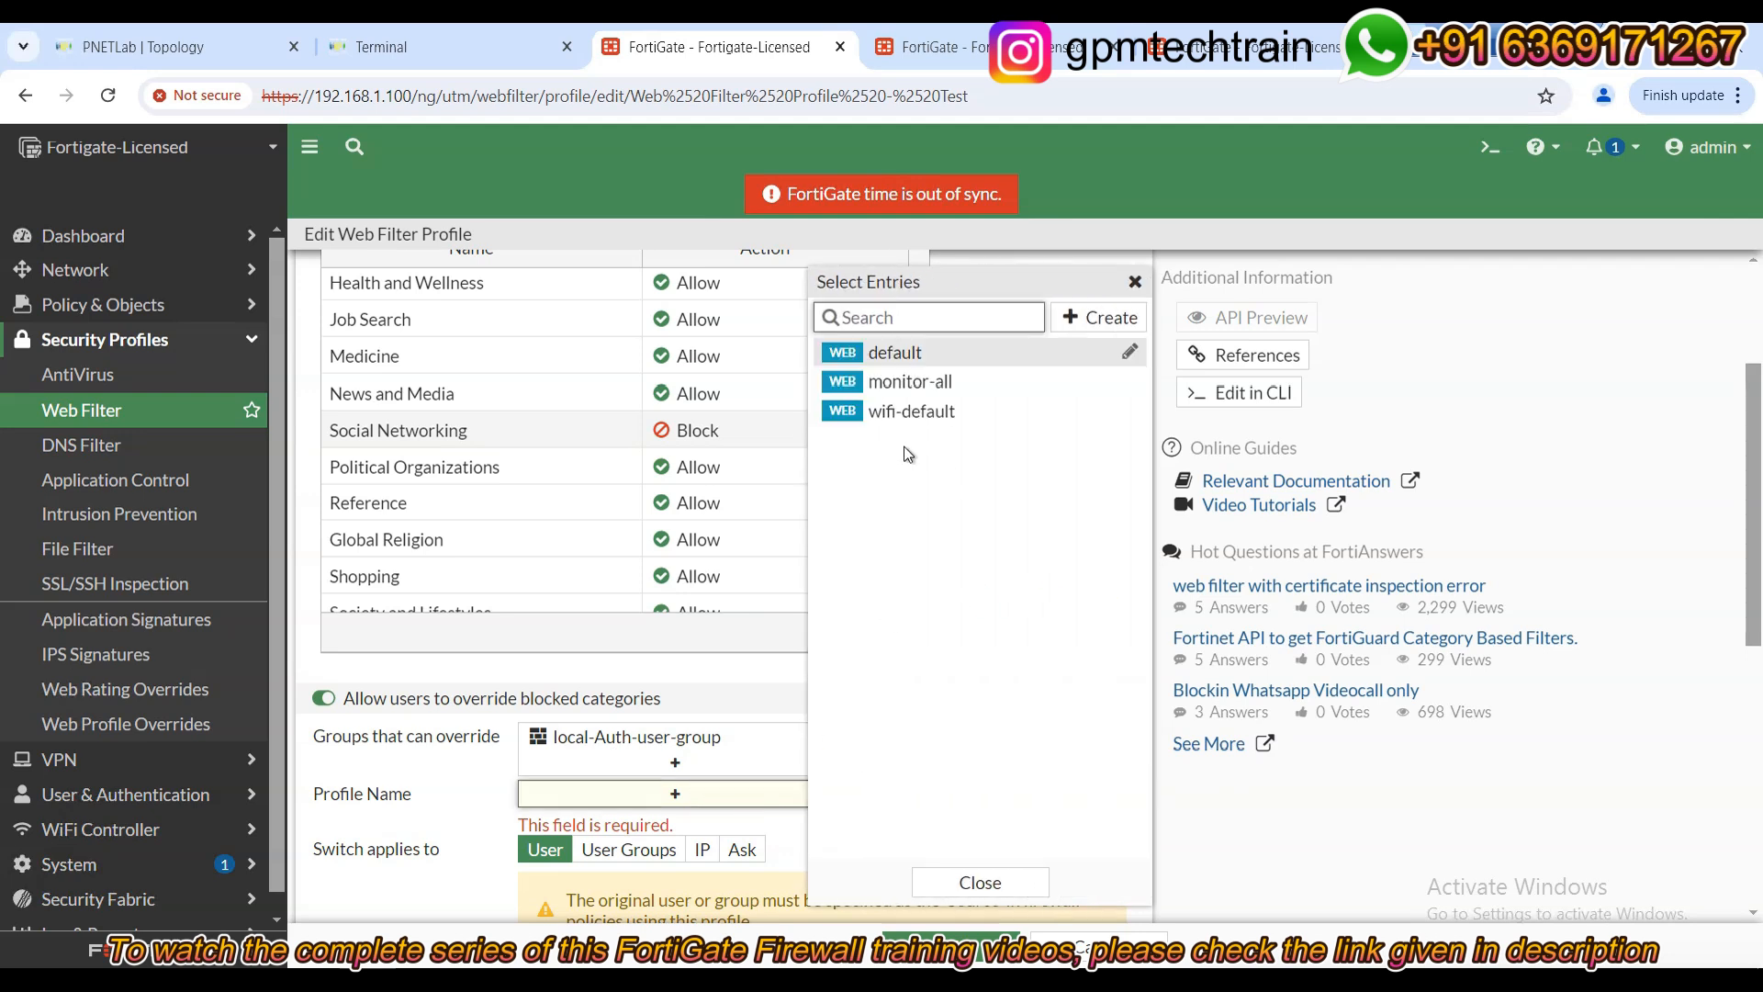
left_click(909, 381)
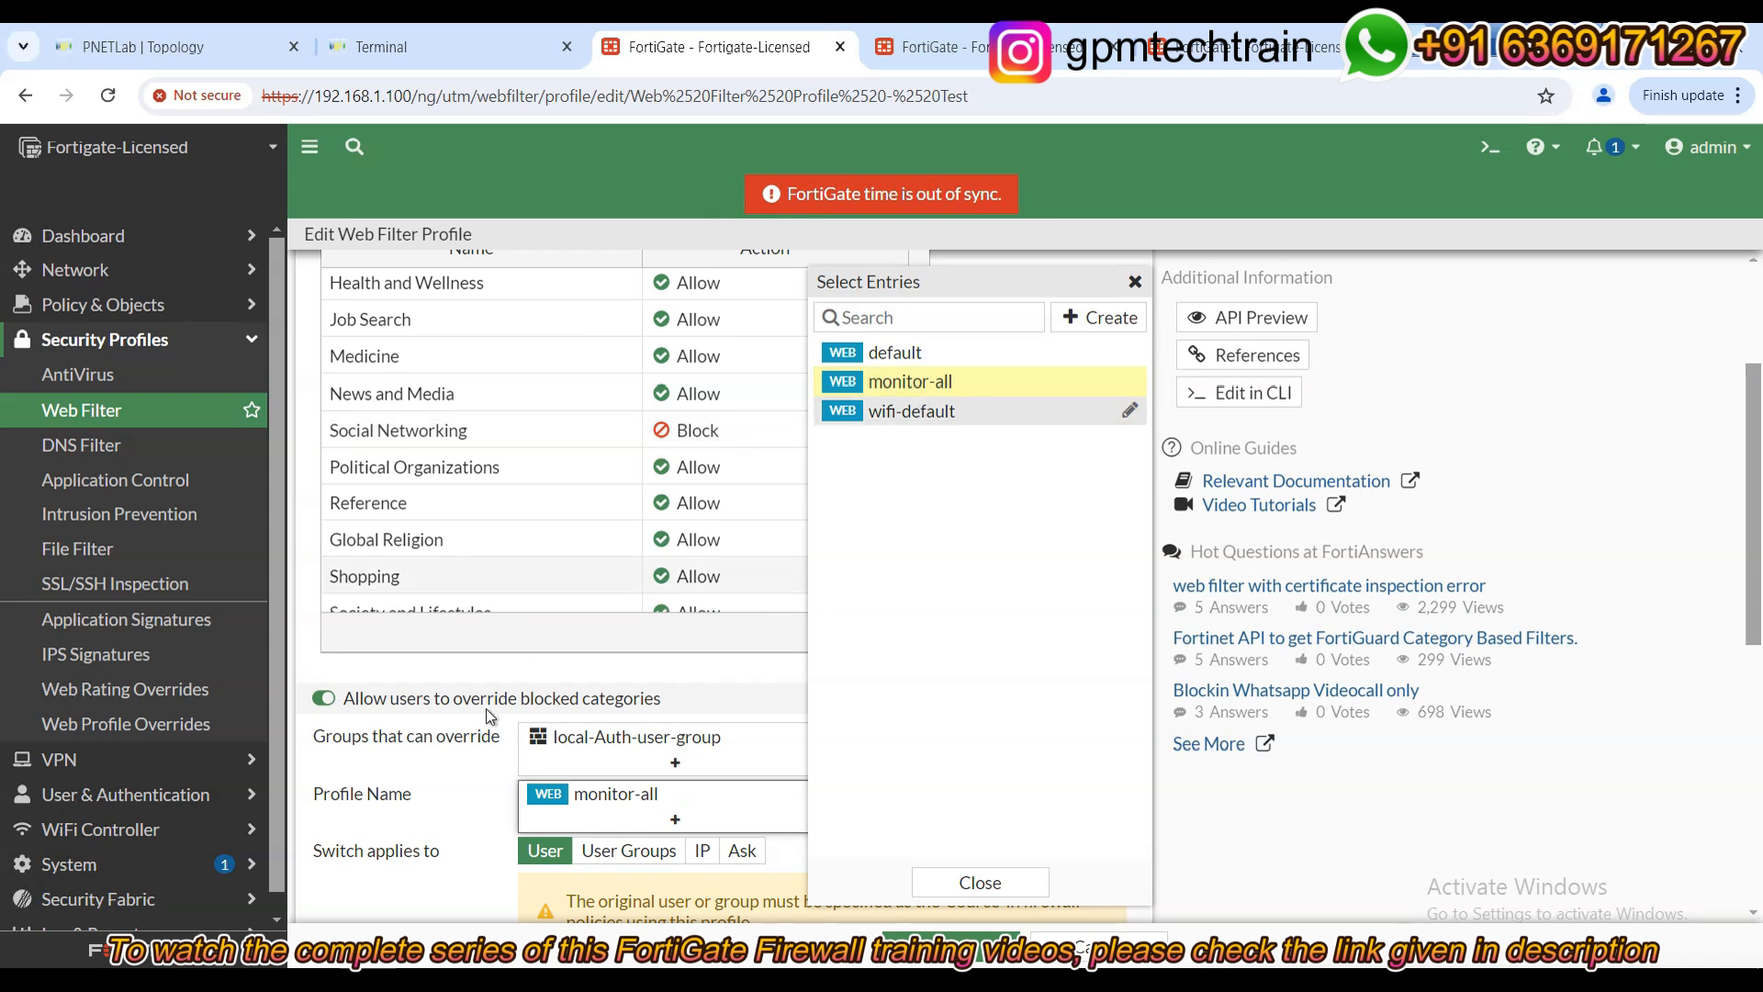
left_click(411, 817)
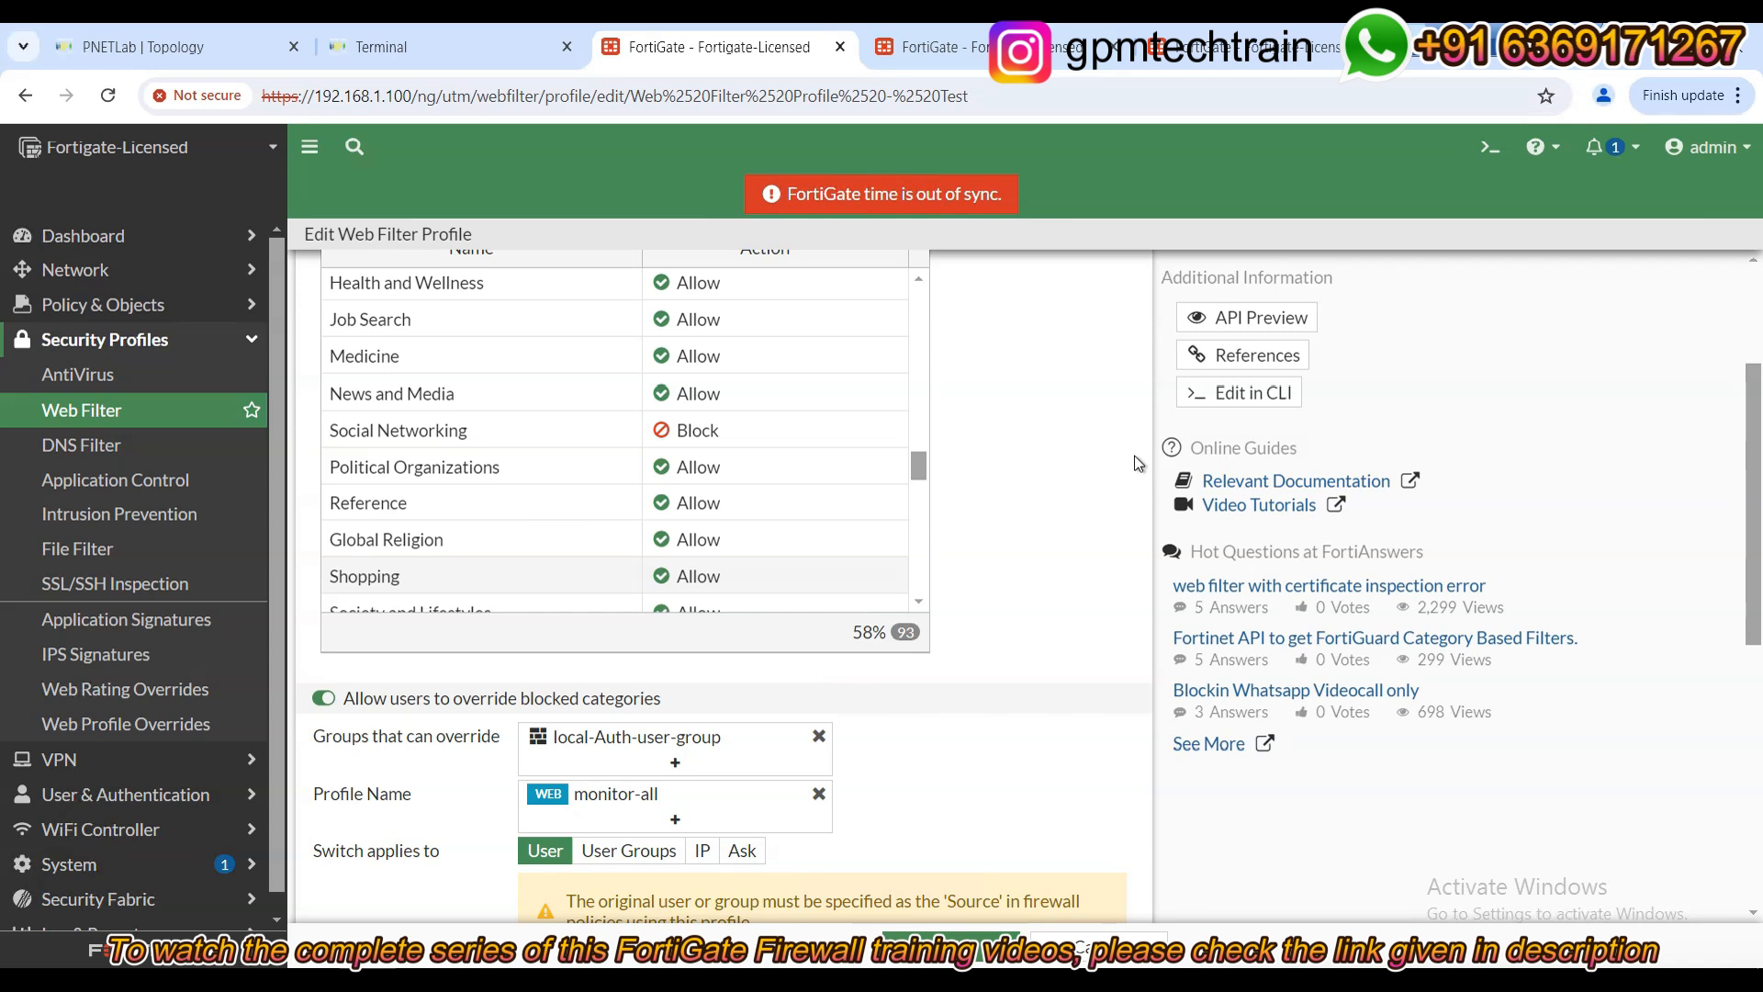
Confirm the 15-minute override duration and save the profile.
scroll(942, 781, "down", 1)
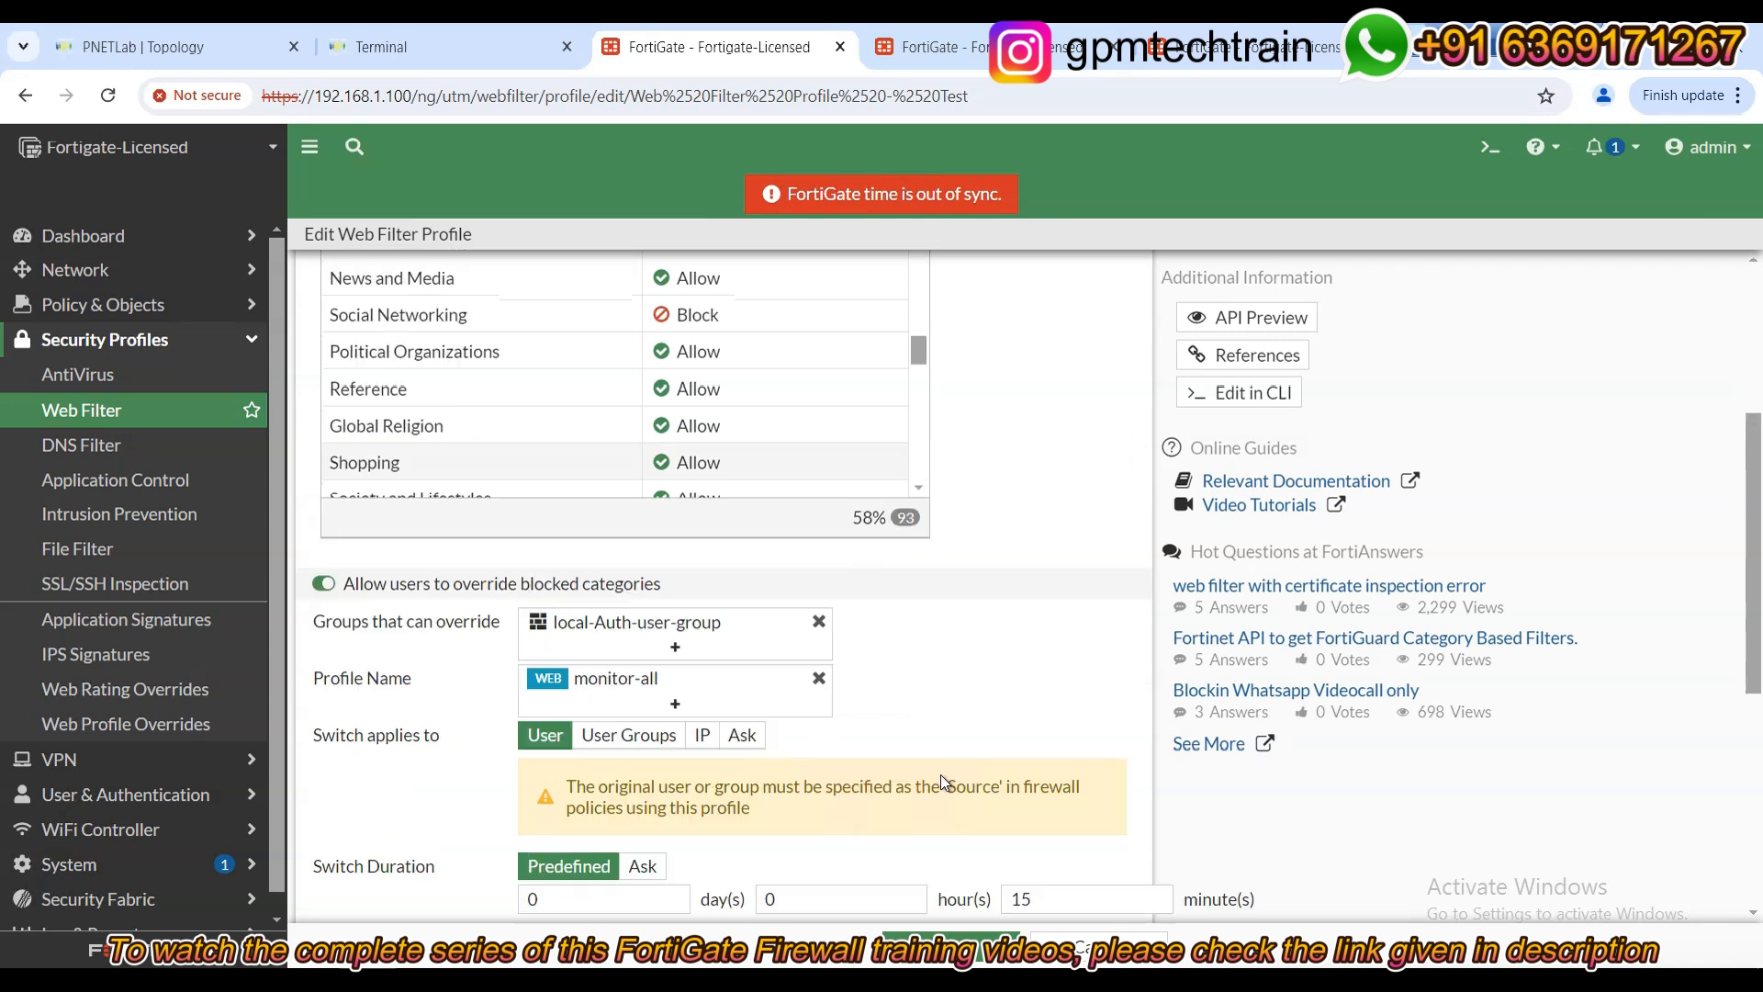
scroll(946, 777, "down", 2)
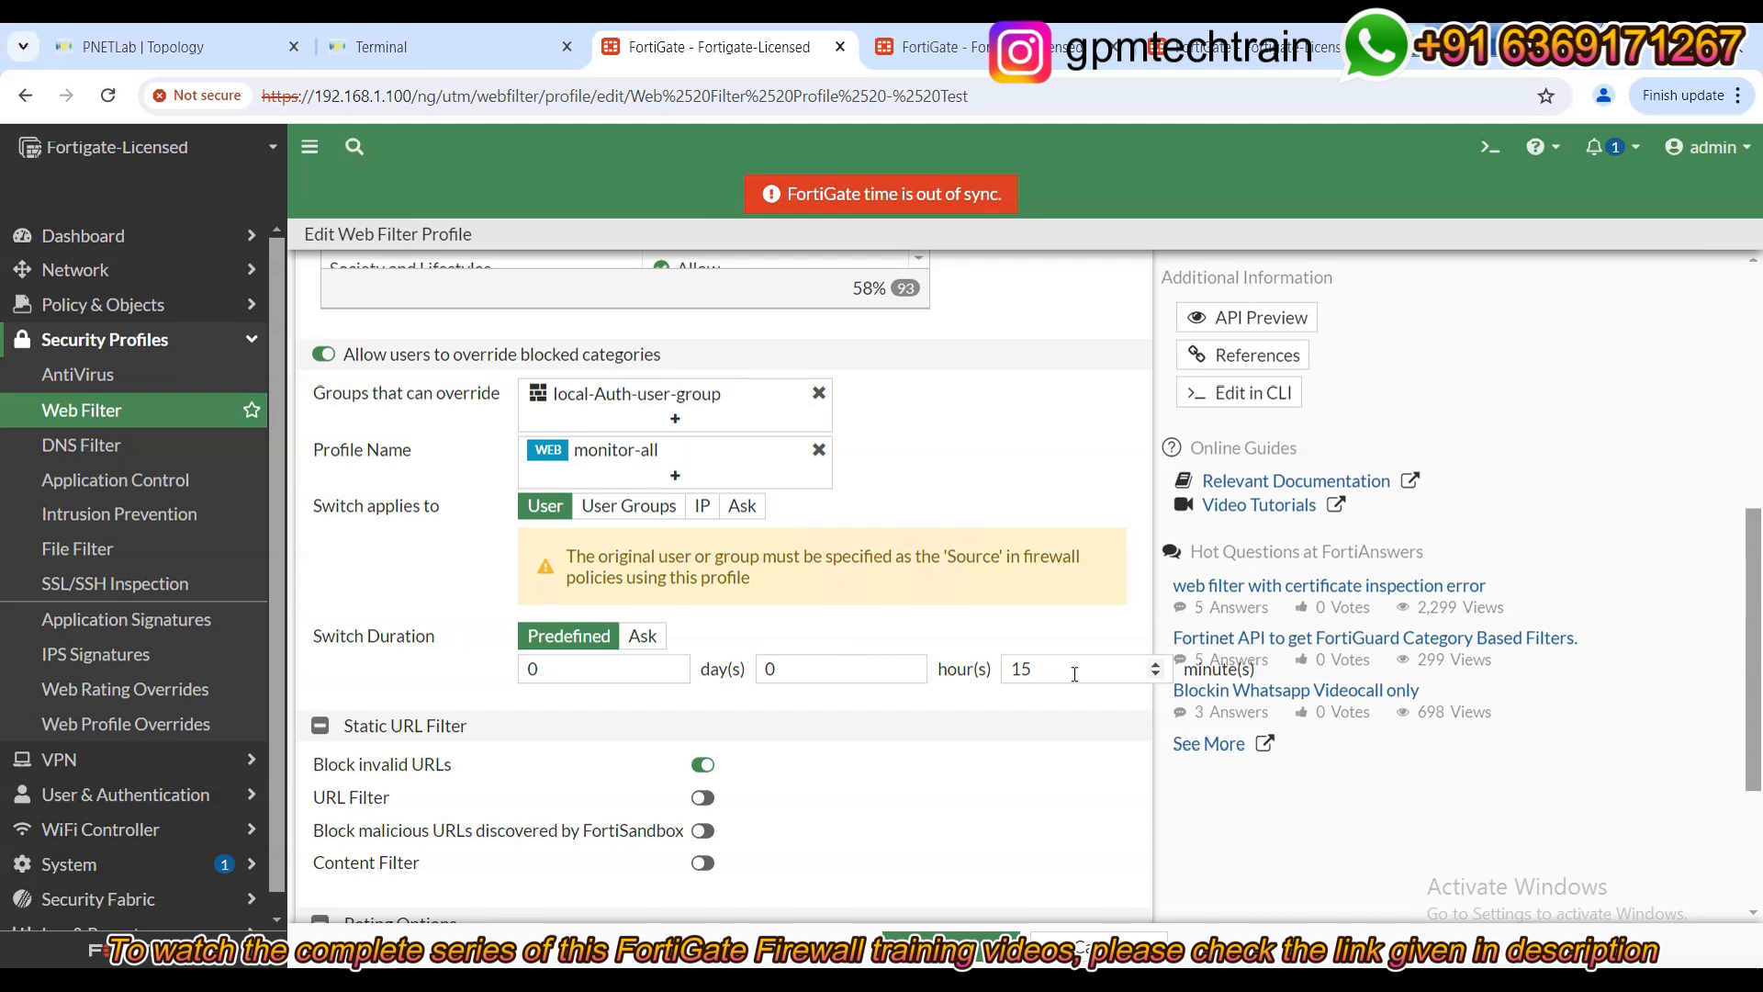
left_click_drag(1058, 670, 1013, 669)
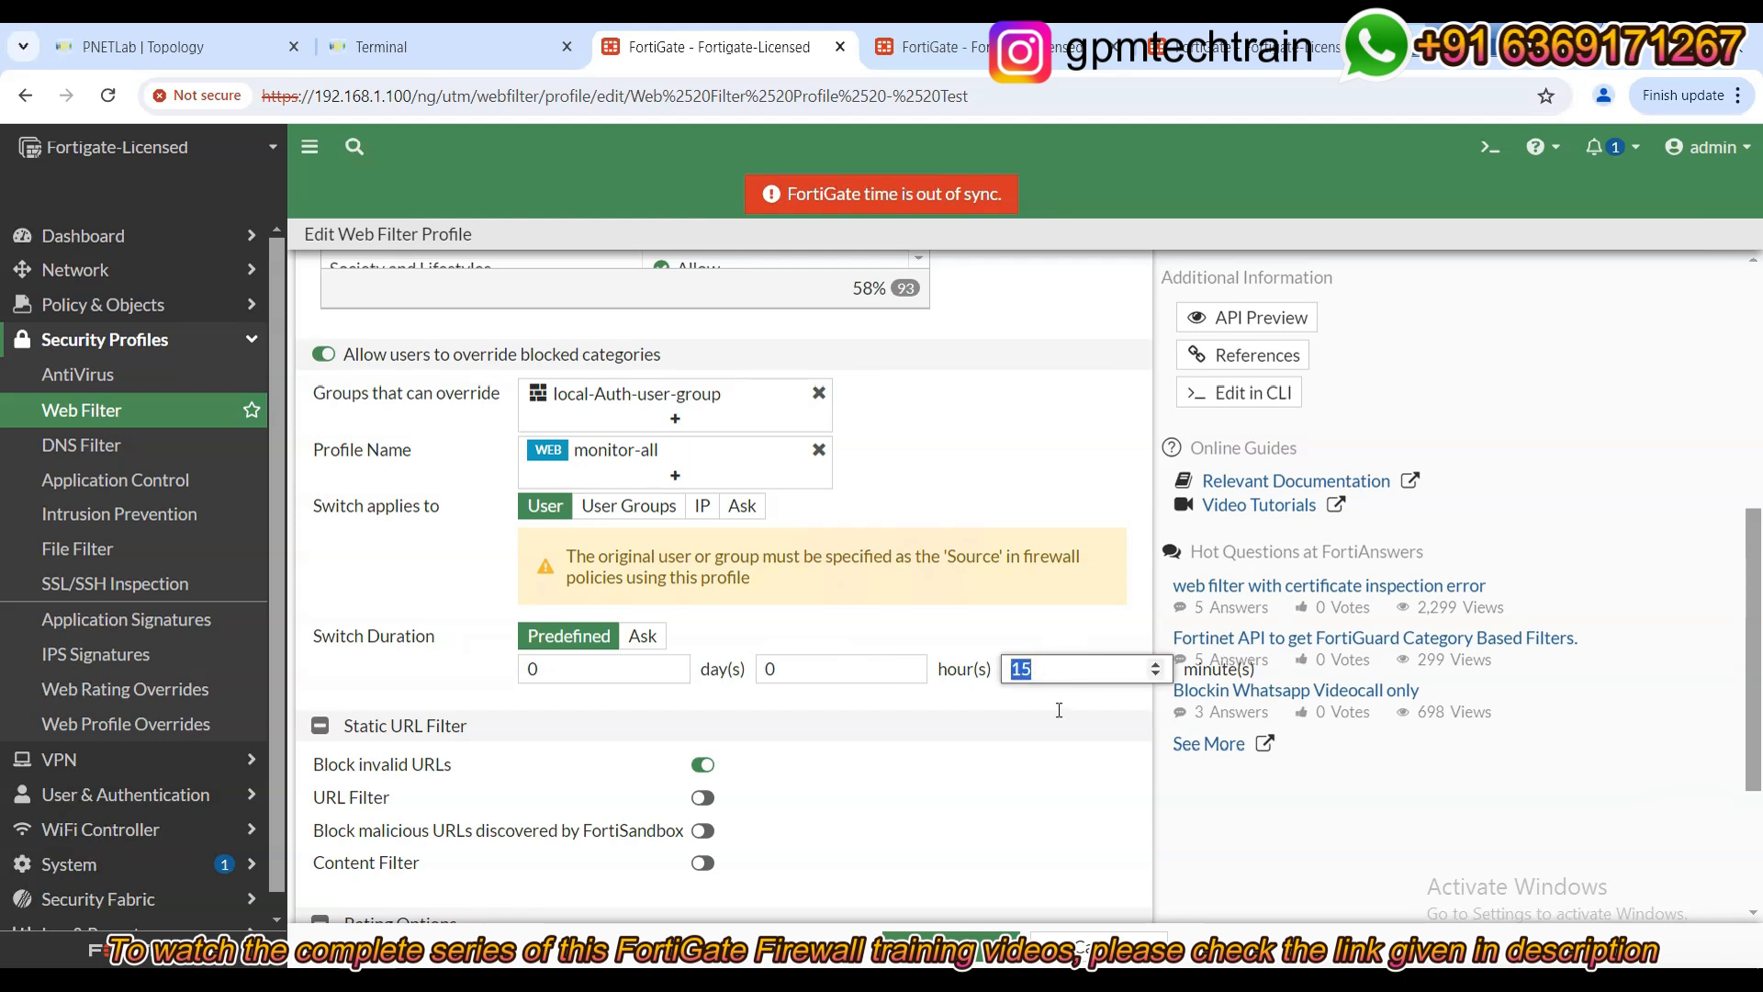
left_click(976, 953)
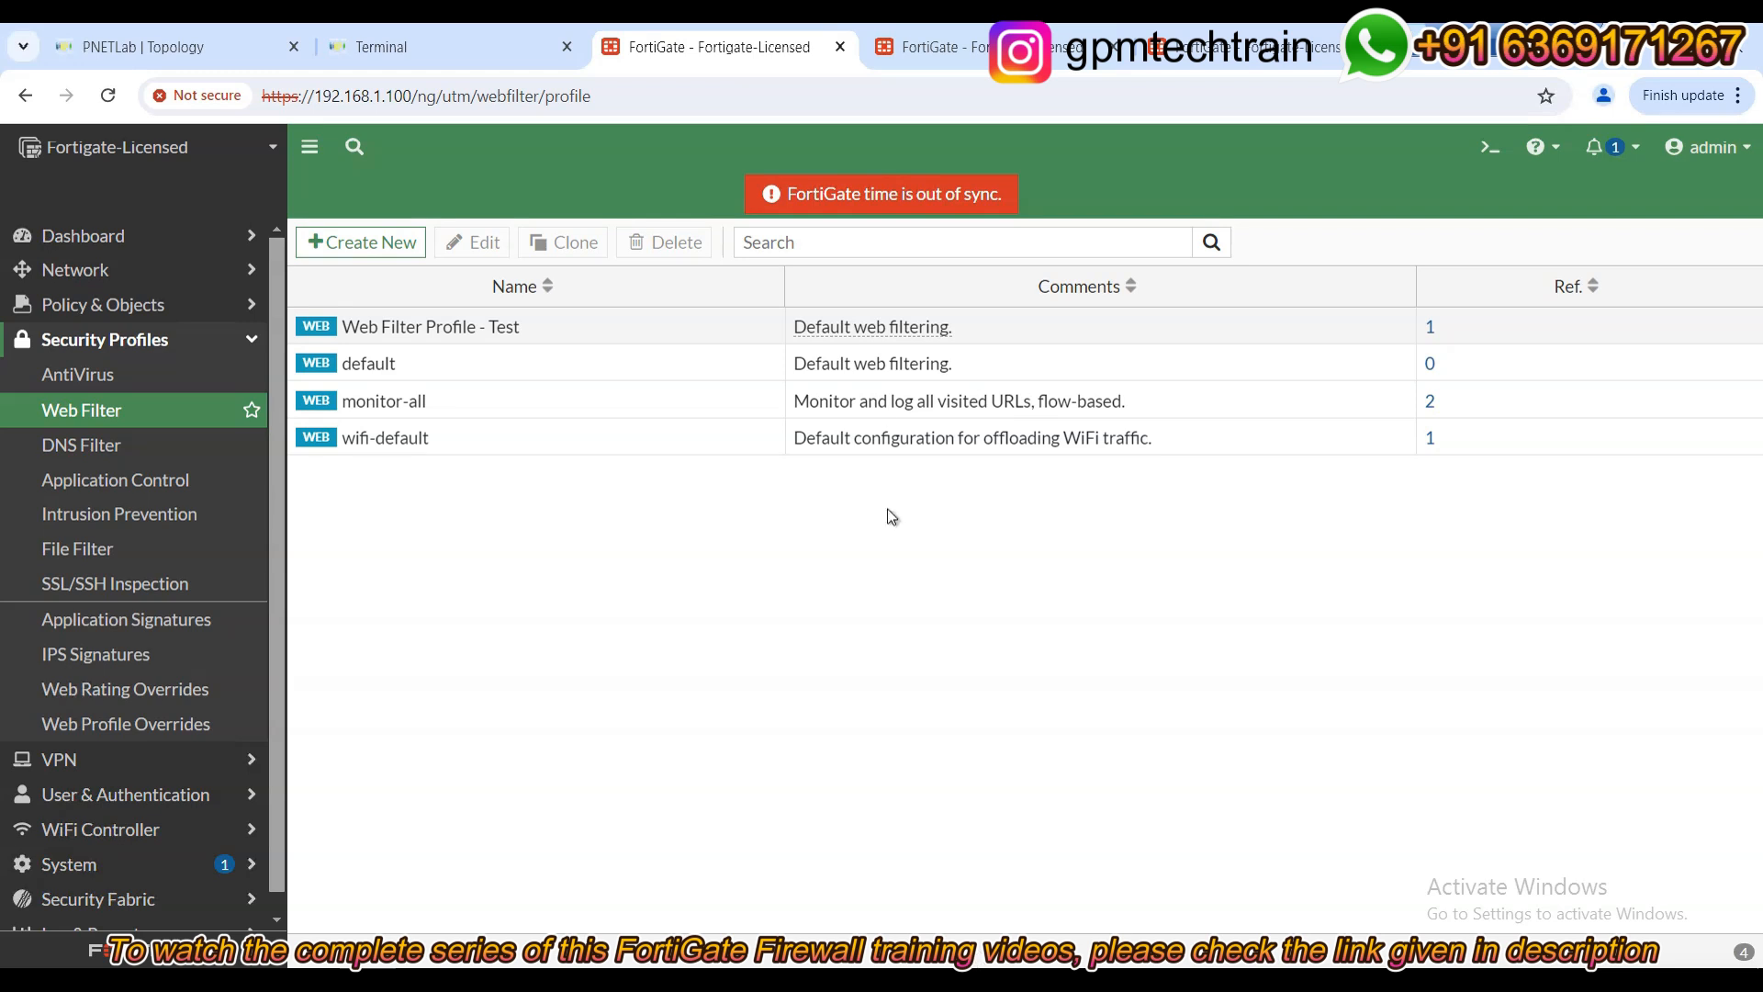
Browse to facebook.com in PC1's Firefox to reach the Social Networking block page.
left_click(413, 47)
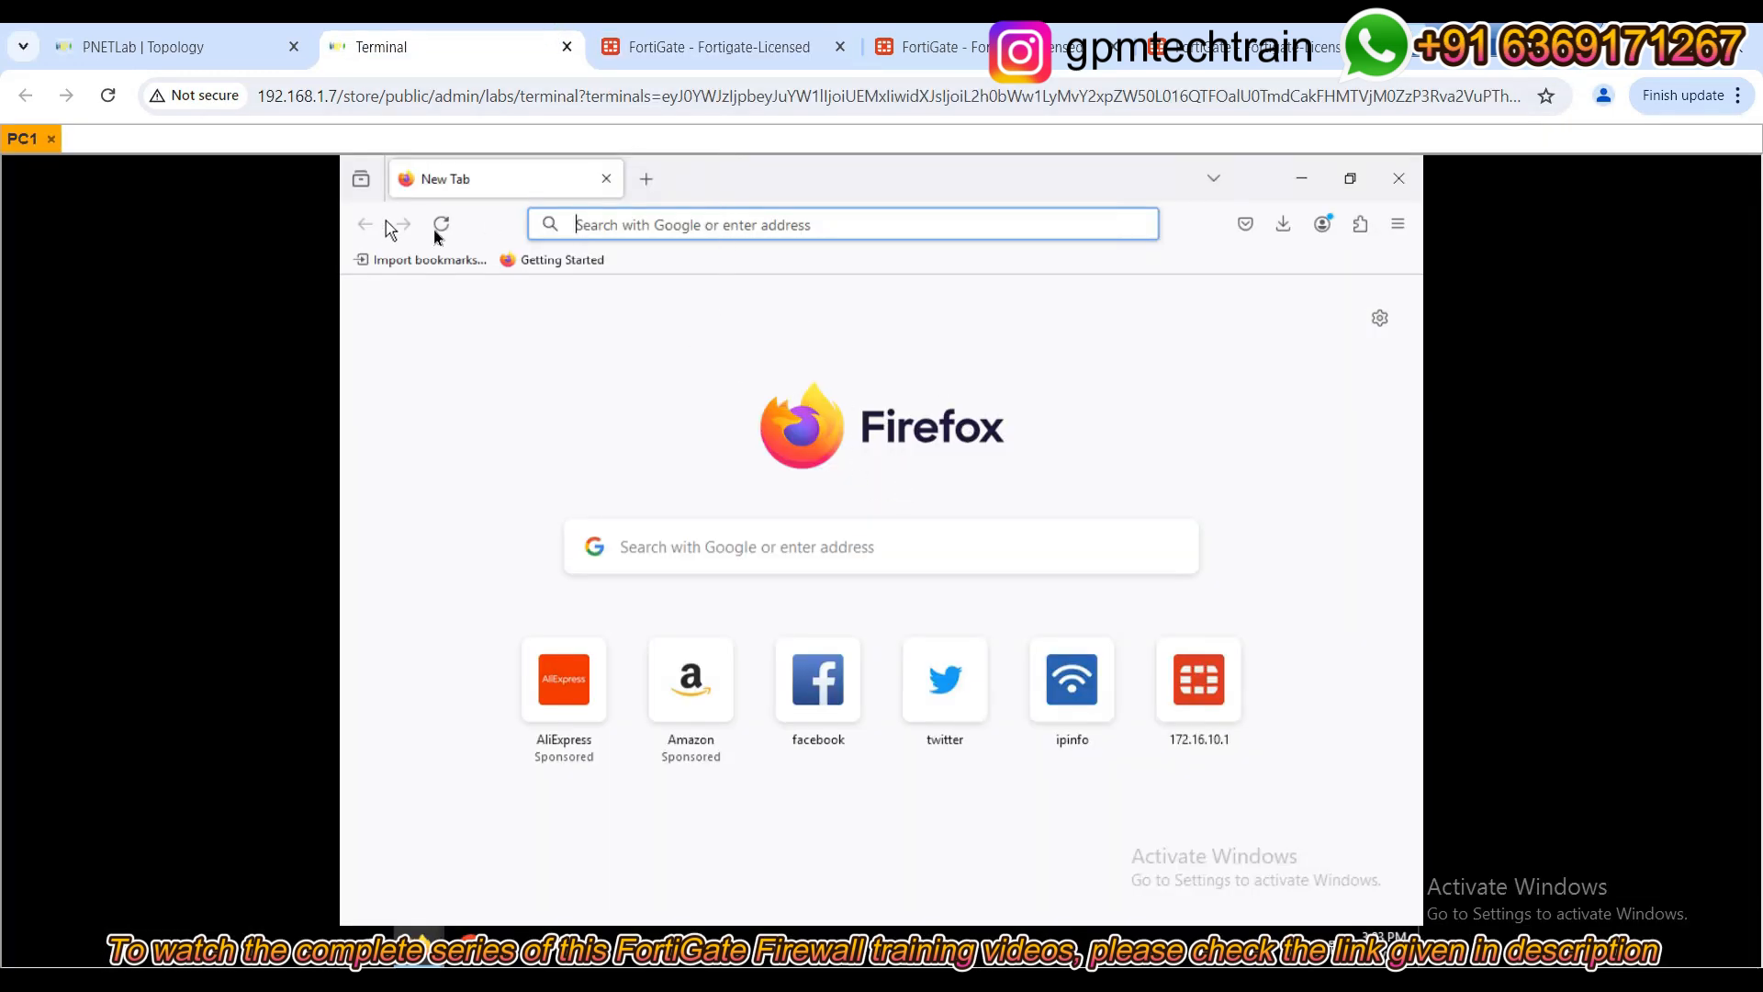
left_click(630, 223)
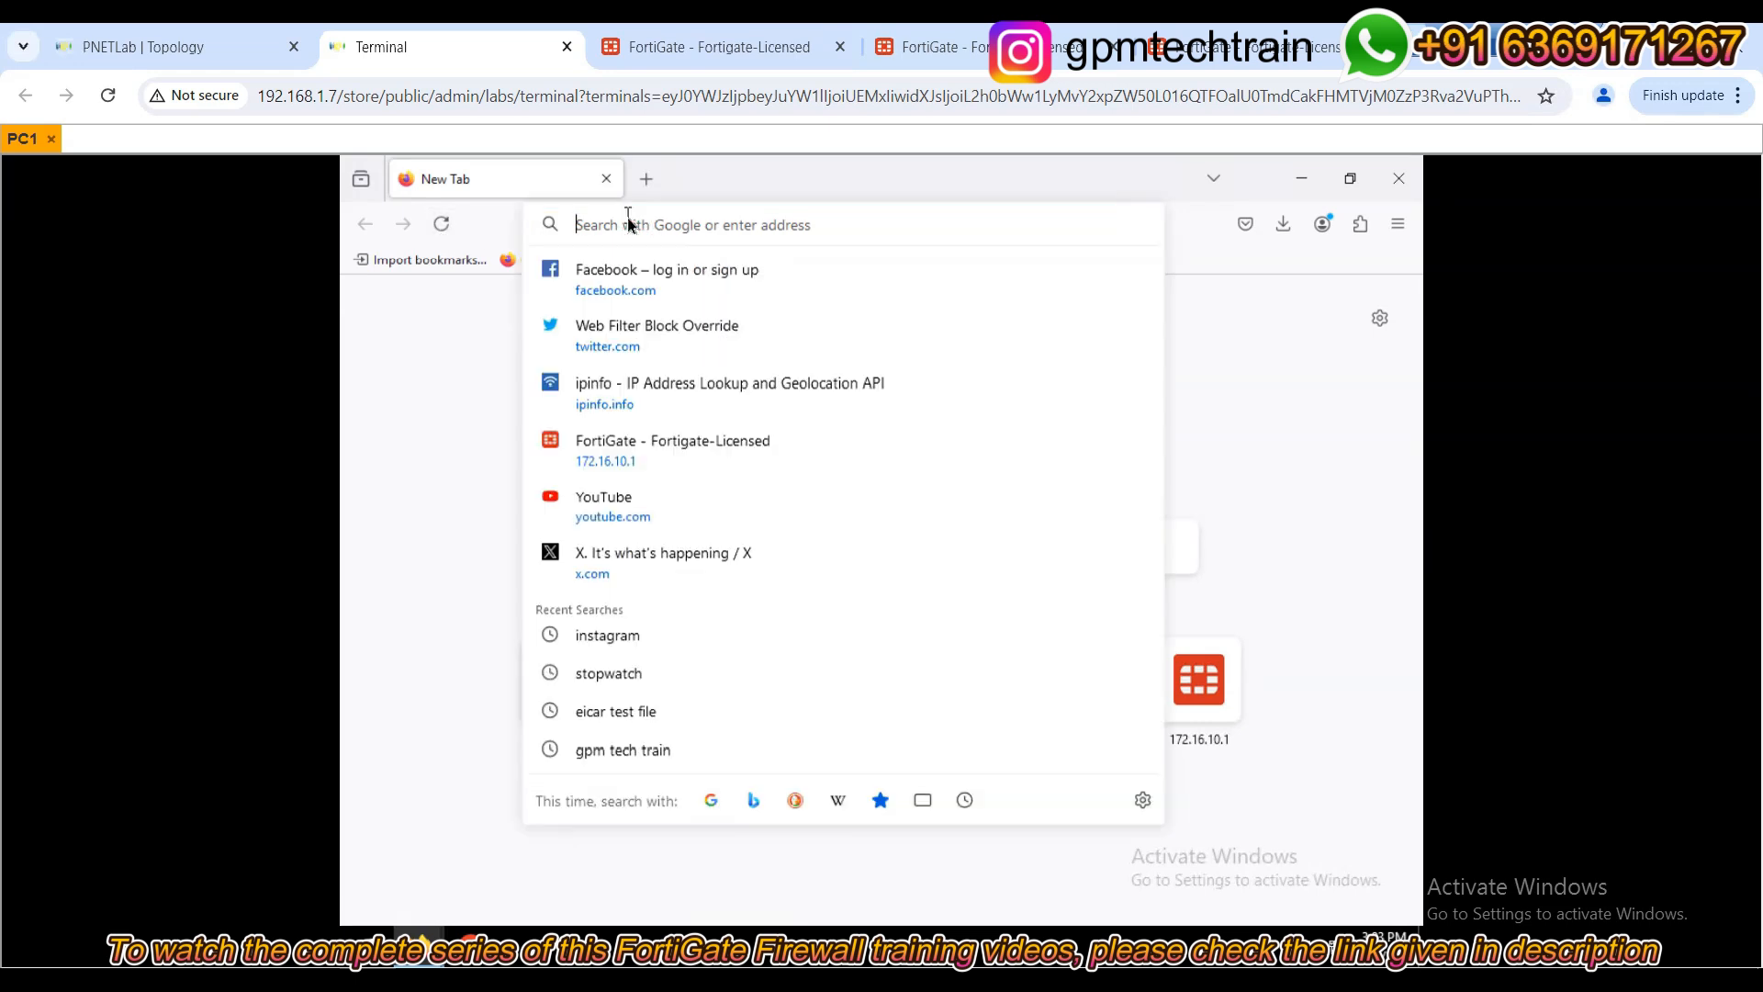
type("facebook.com/")
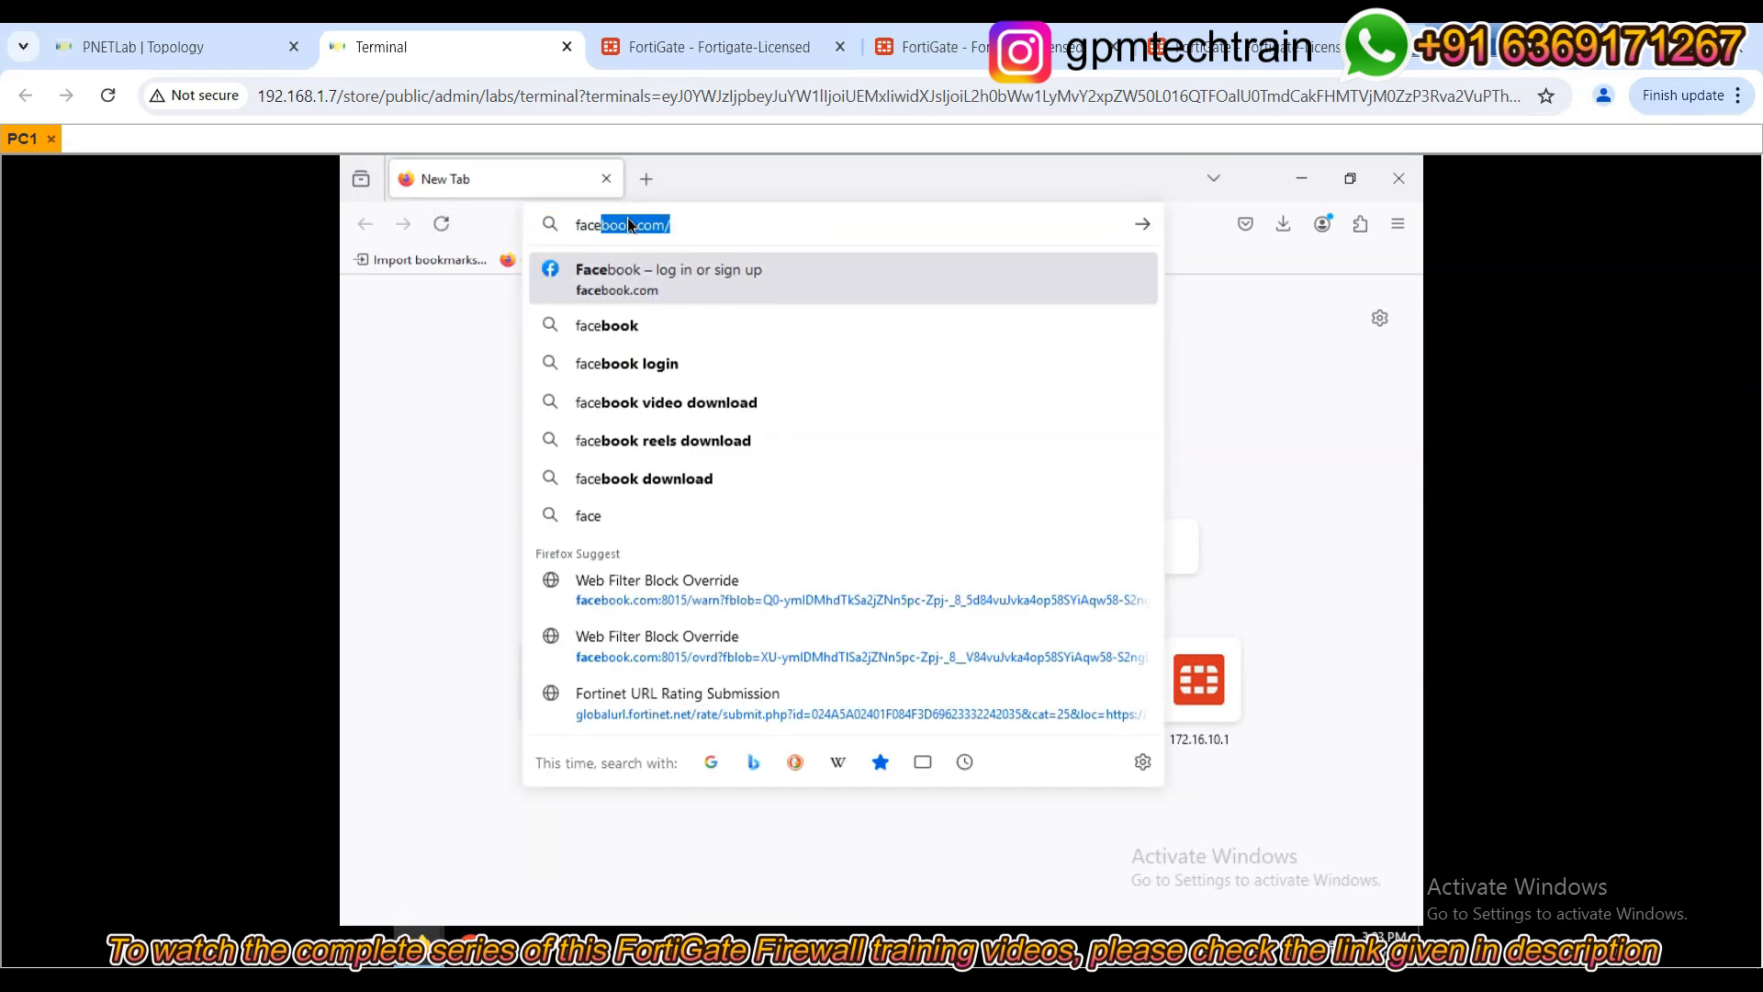
key("Return")
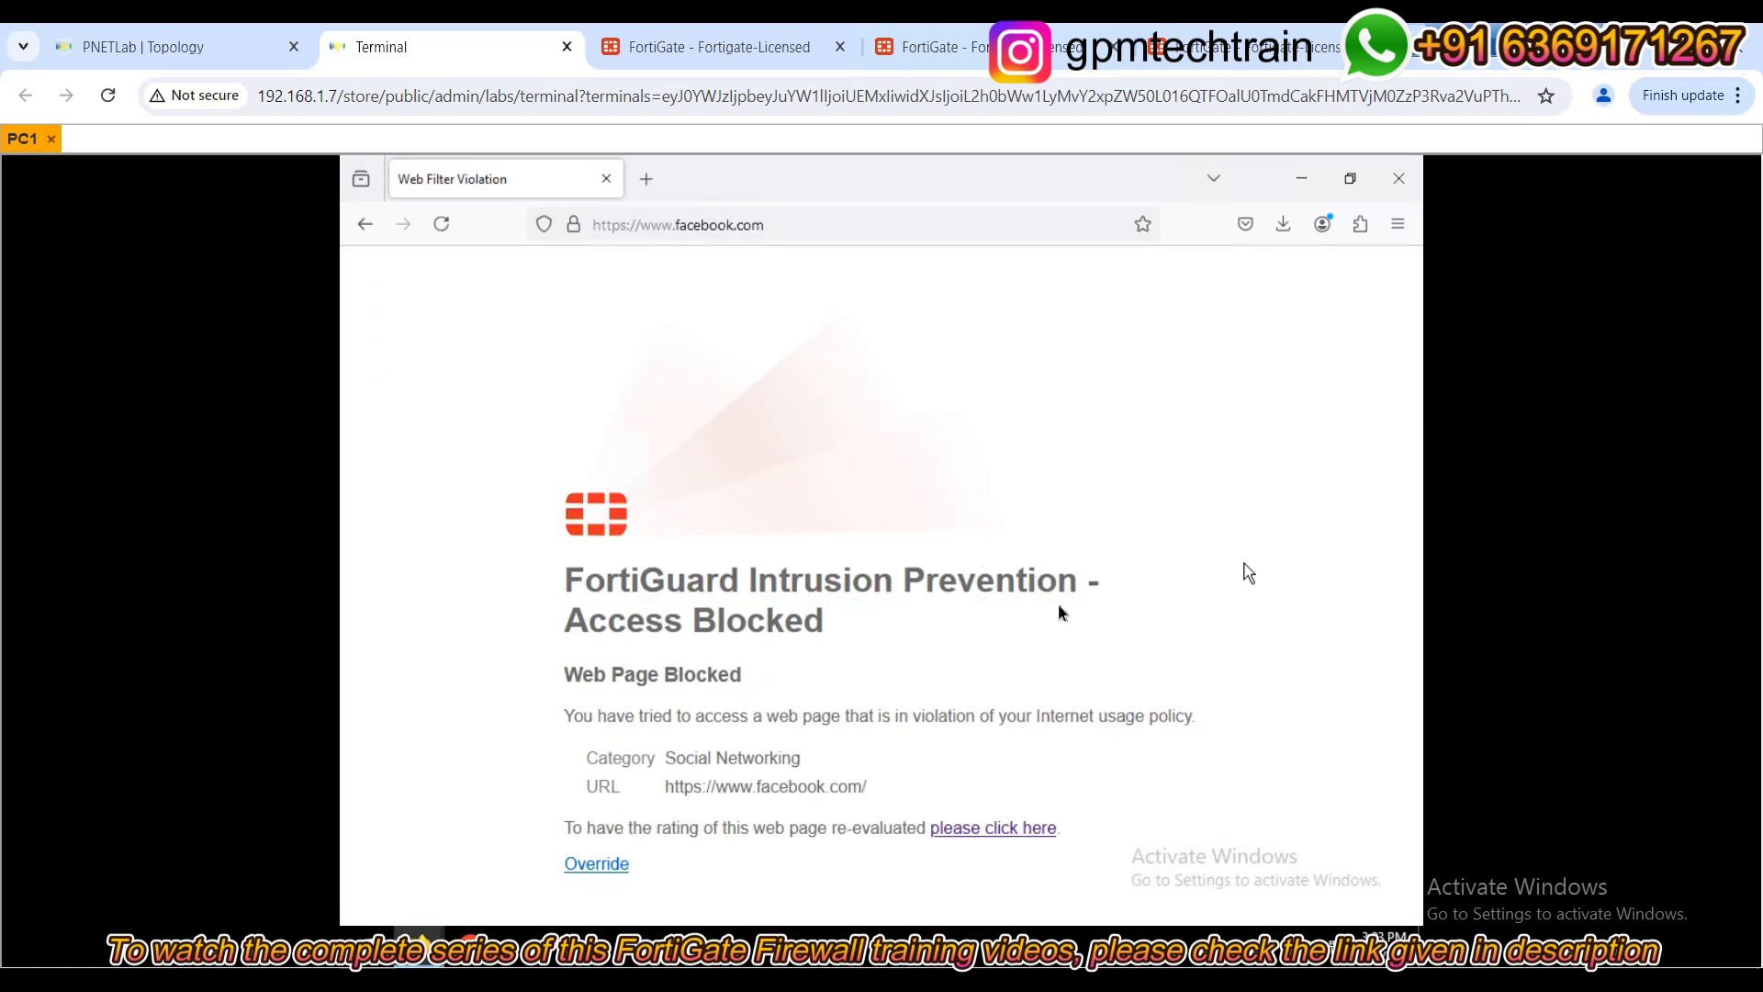
Open the Web Filter Block Override form and enter the override user's username and password.
left_click(588, 868)
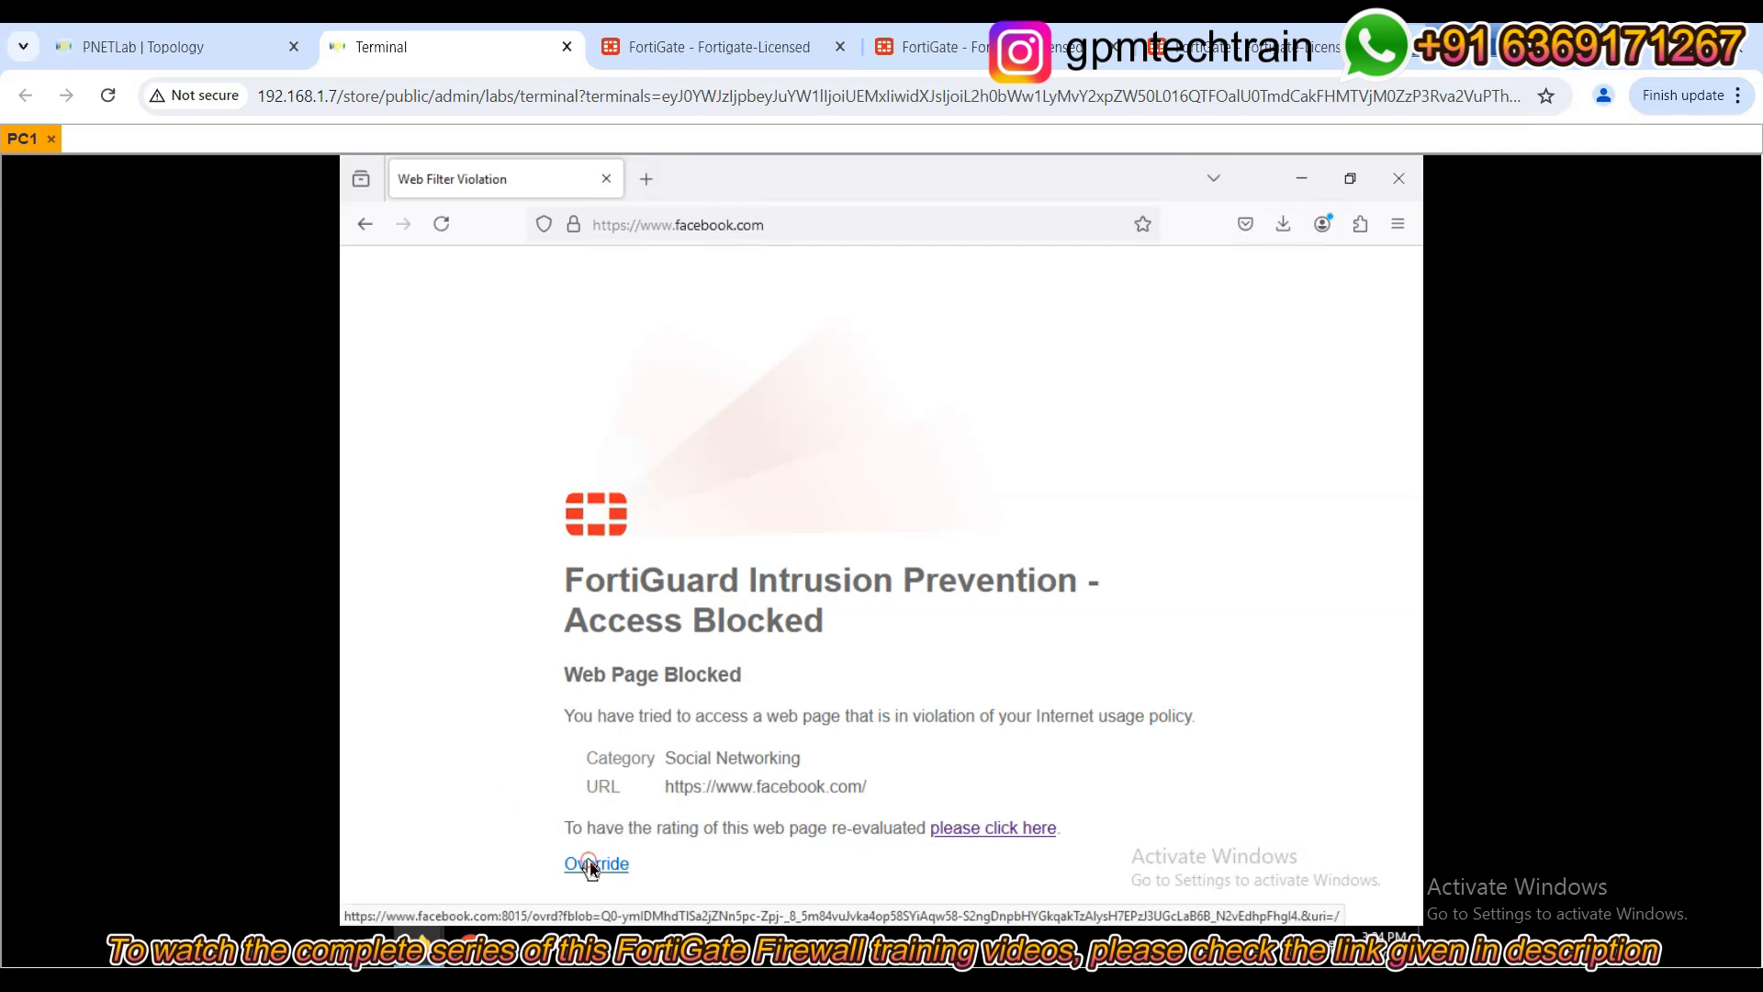
scroll(722, 680, "down", 2)
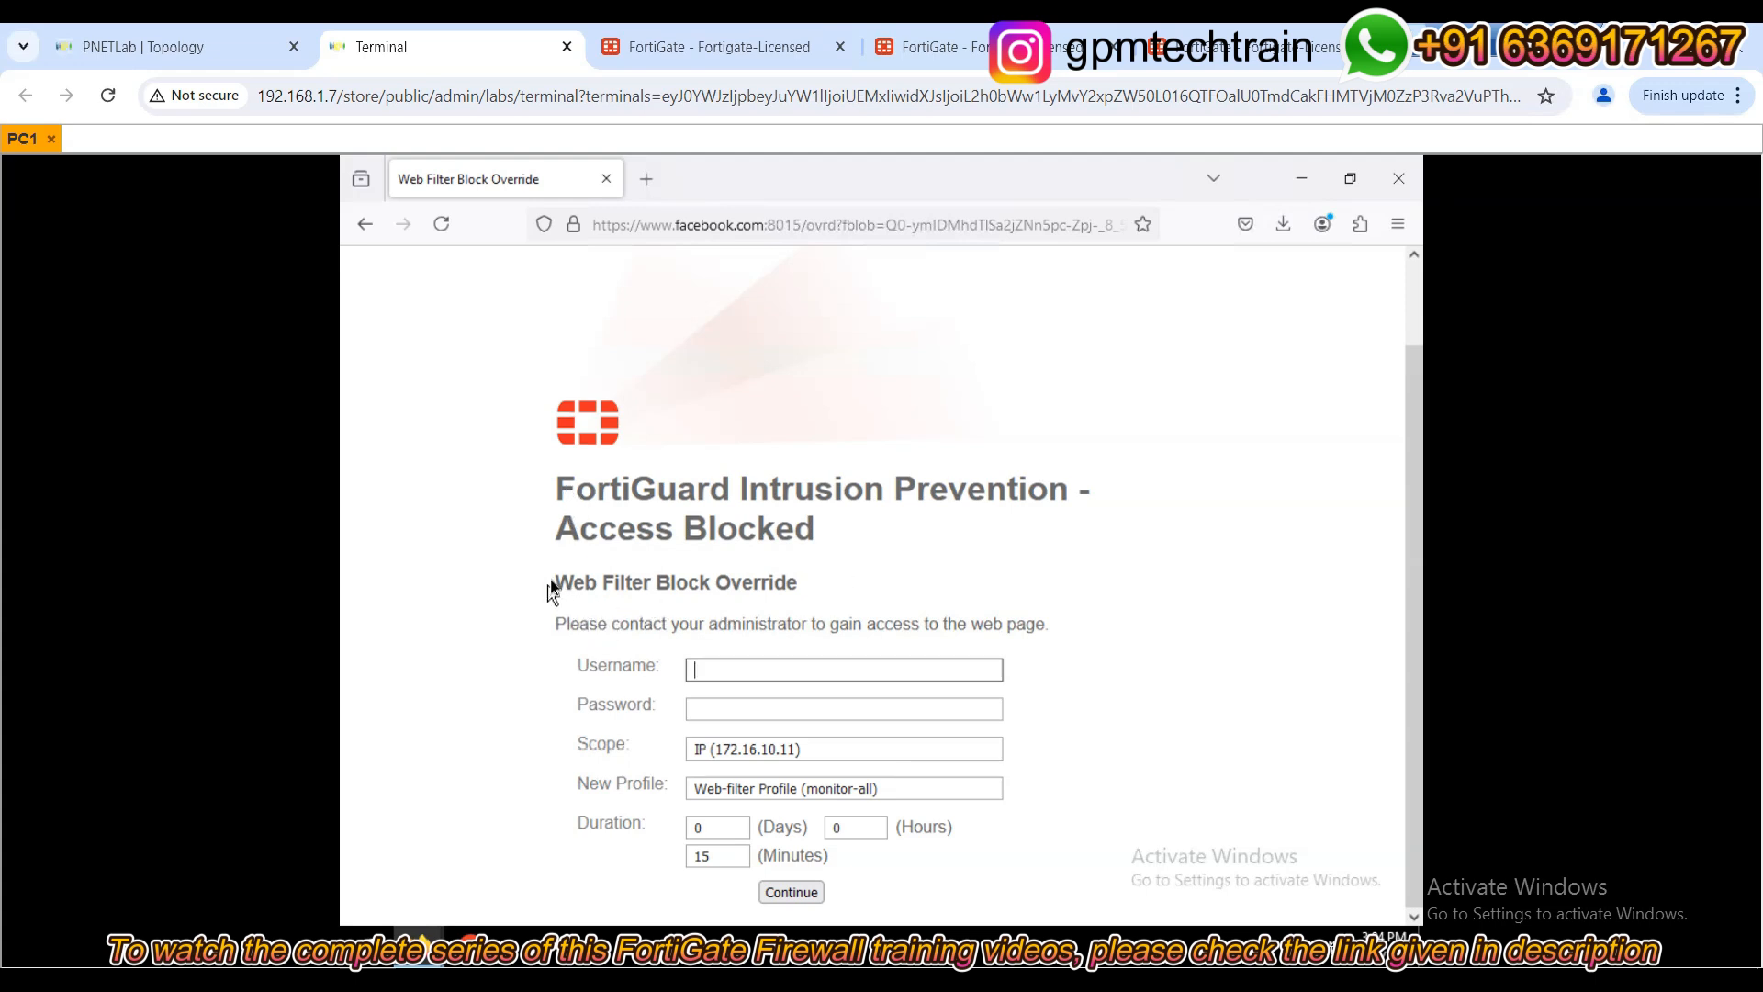
left_click_drag(551, 593, 812, 603)
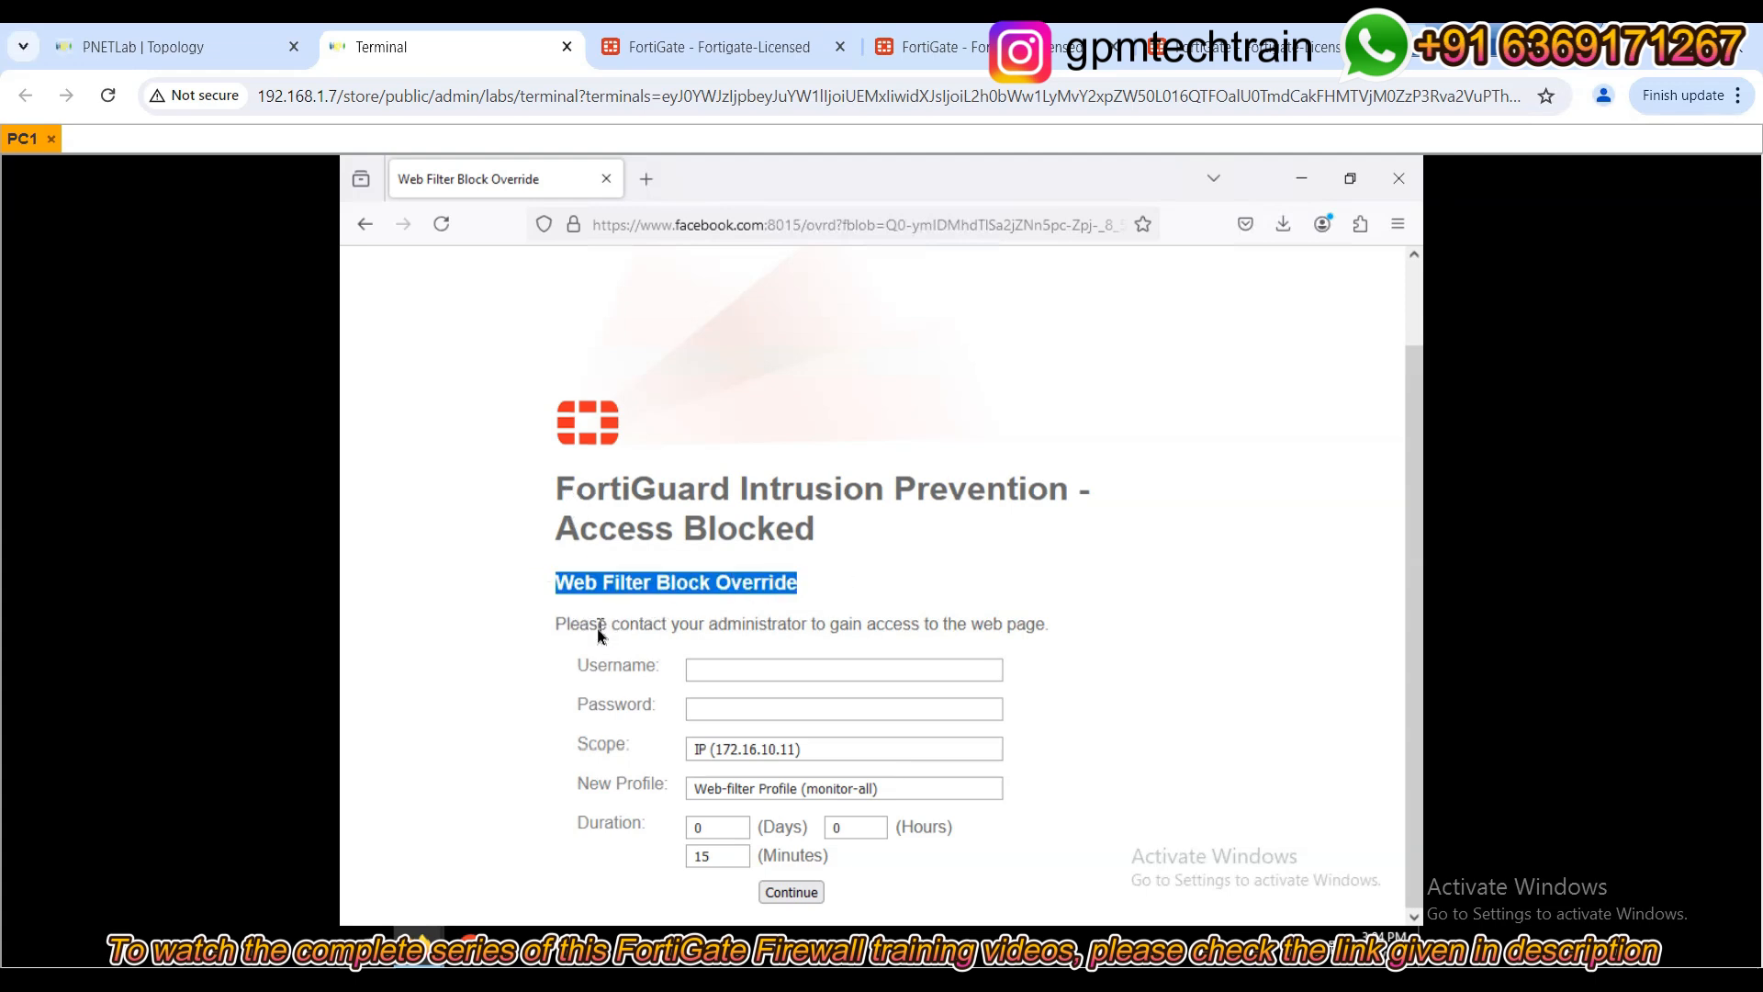
left_click(733, 671)
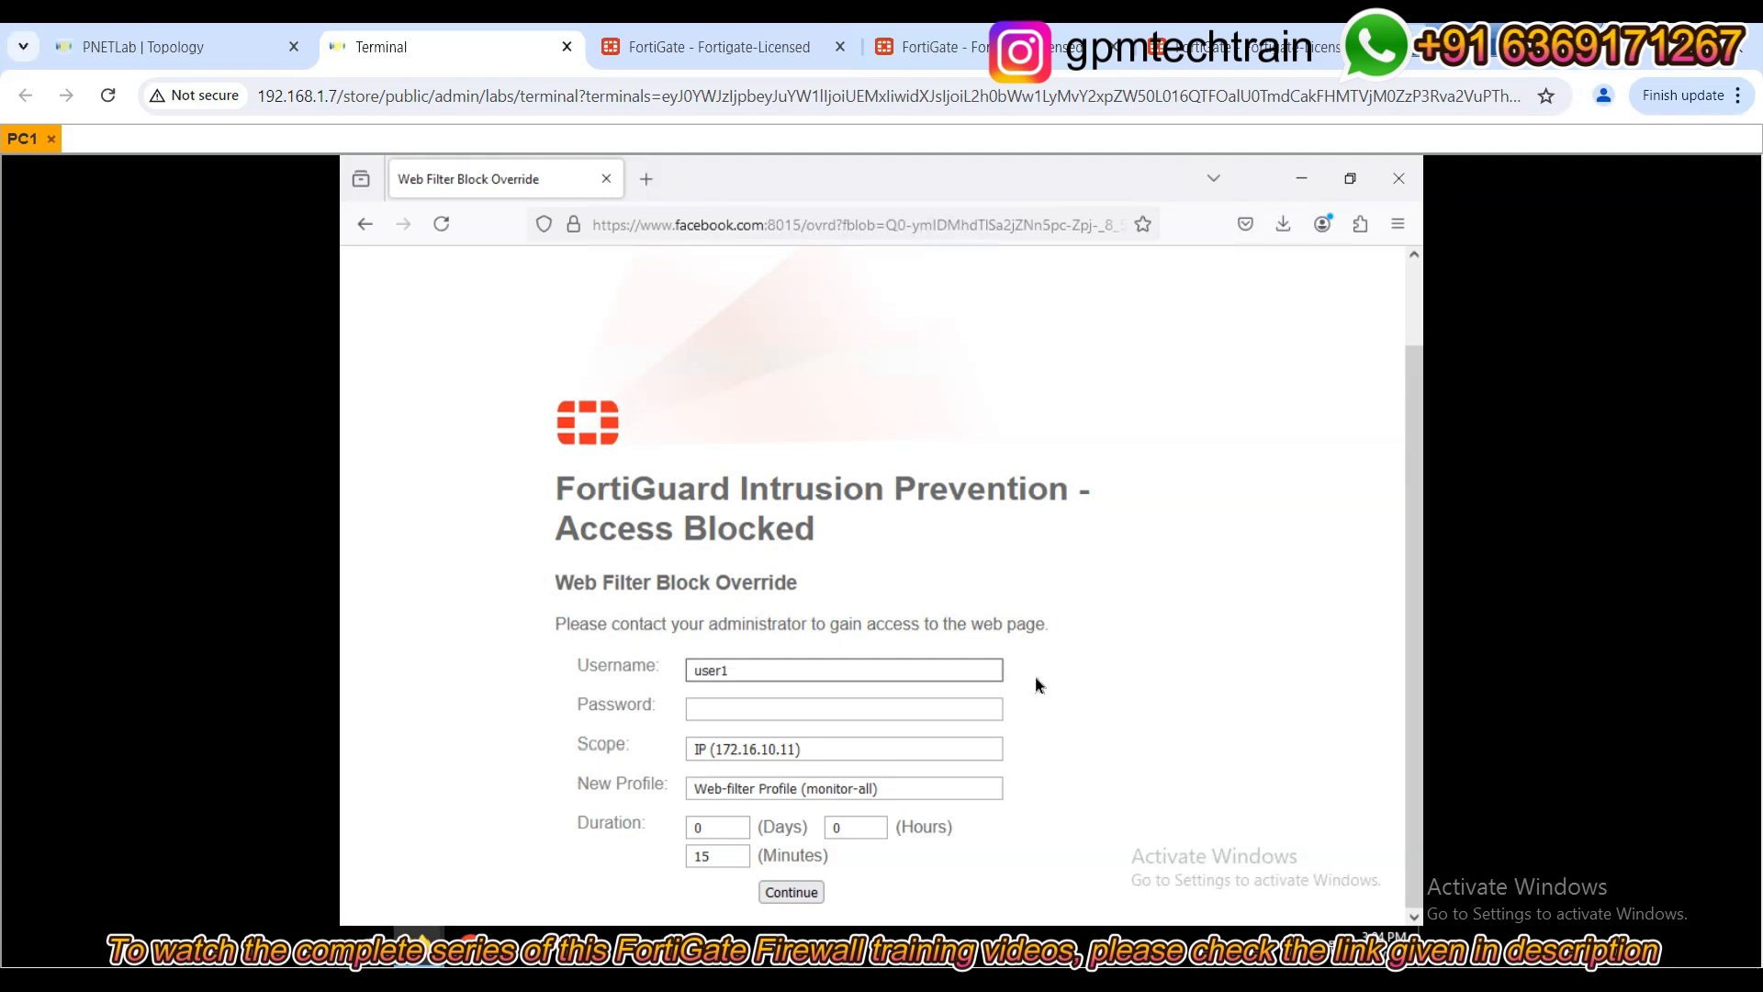
key("Tab")
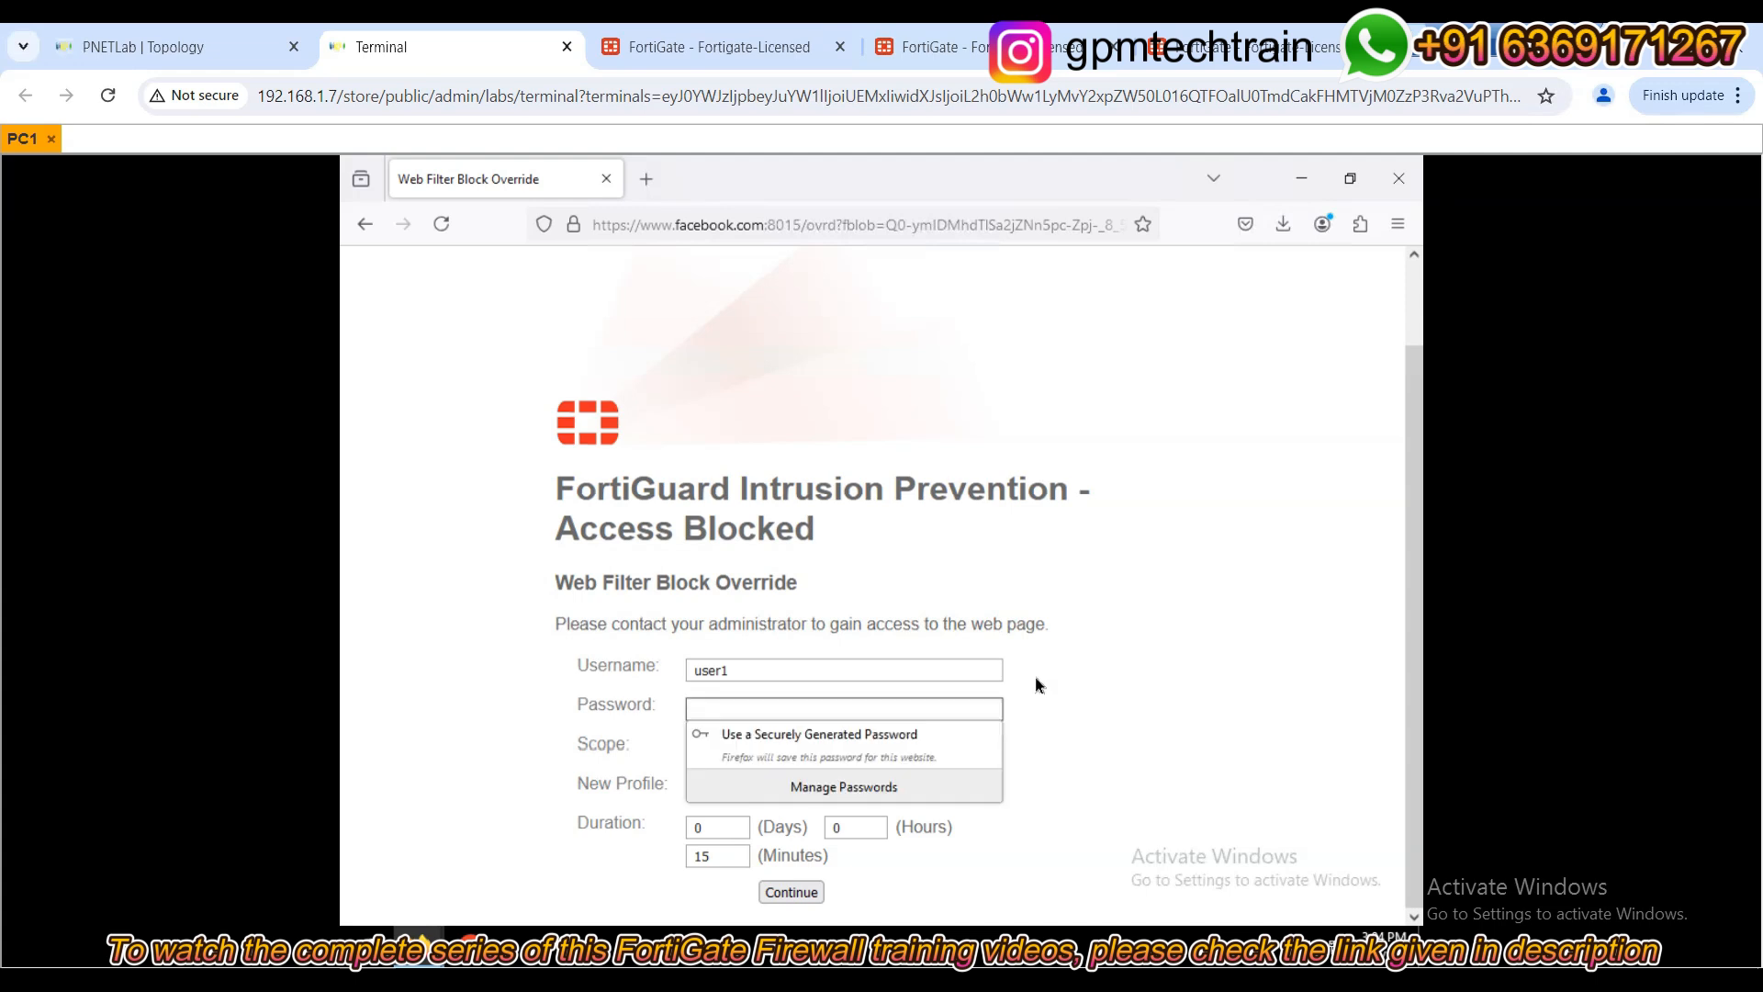
type("fortinet")
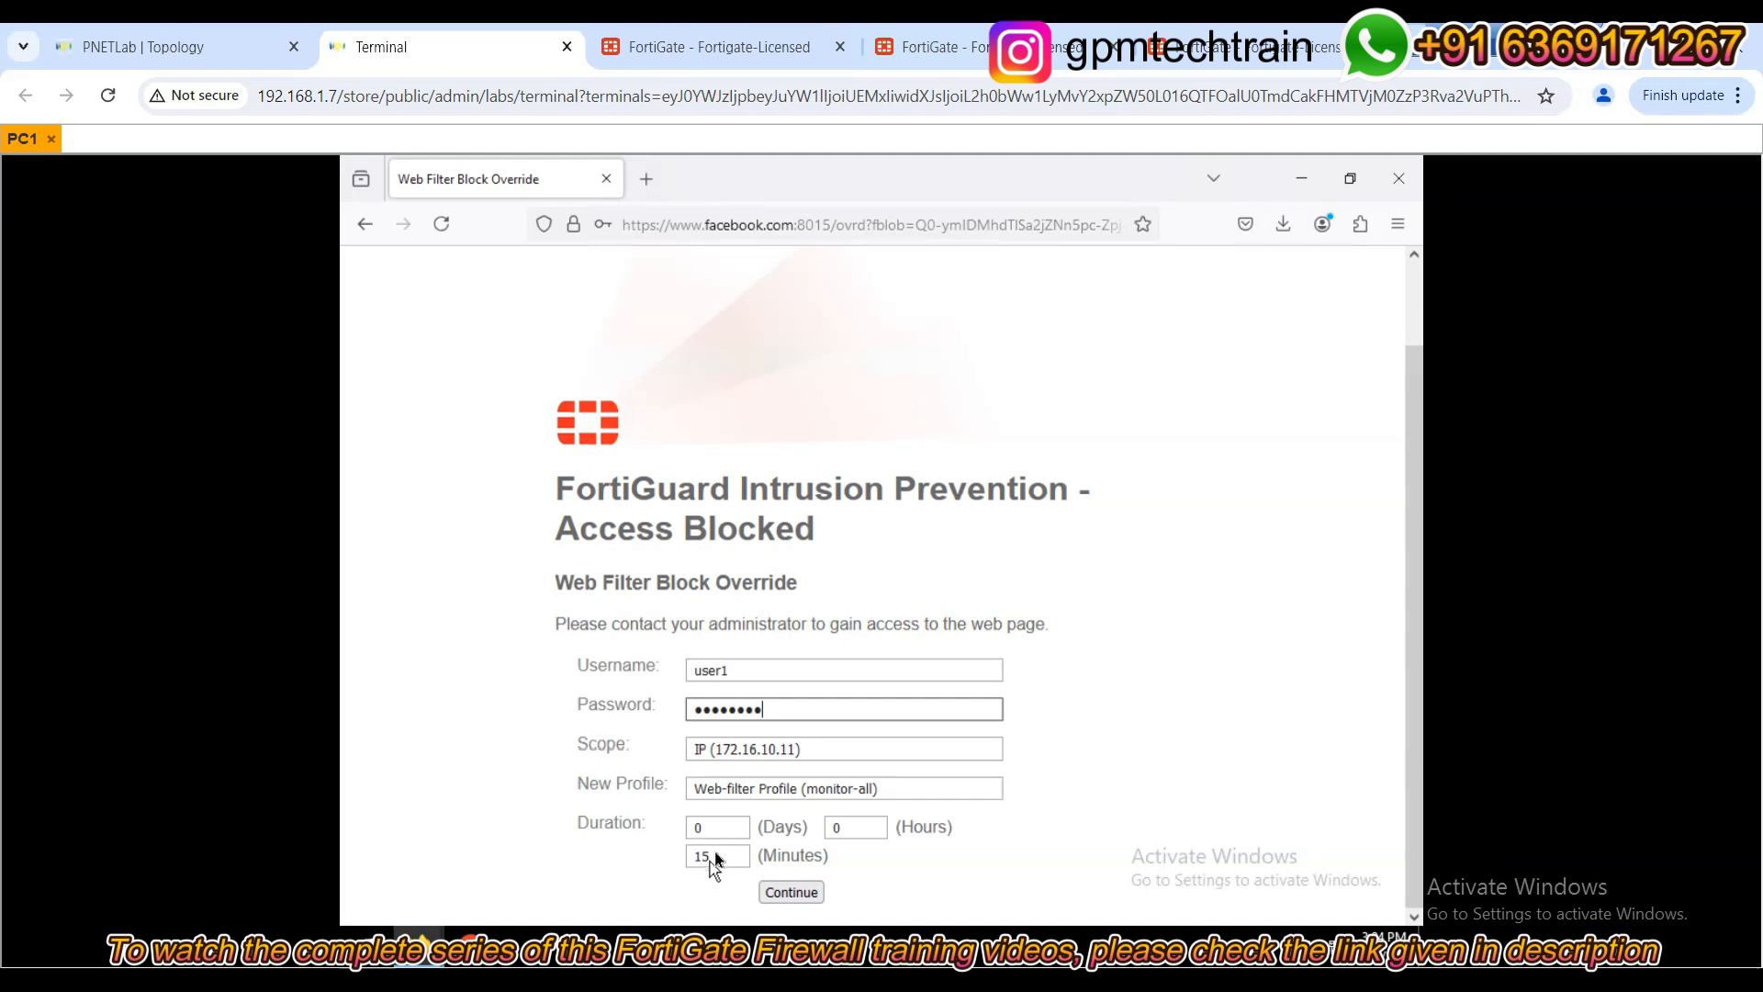
left_click(720, 47)
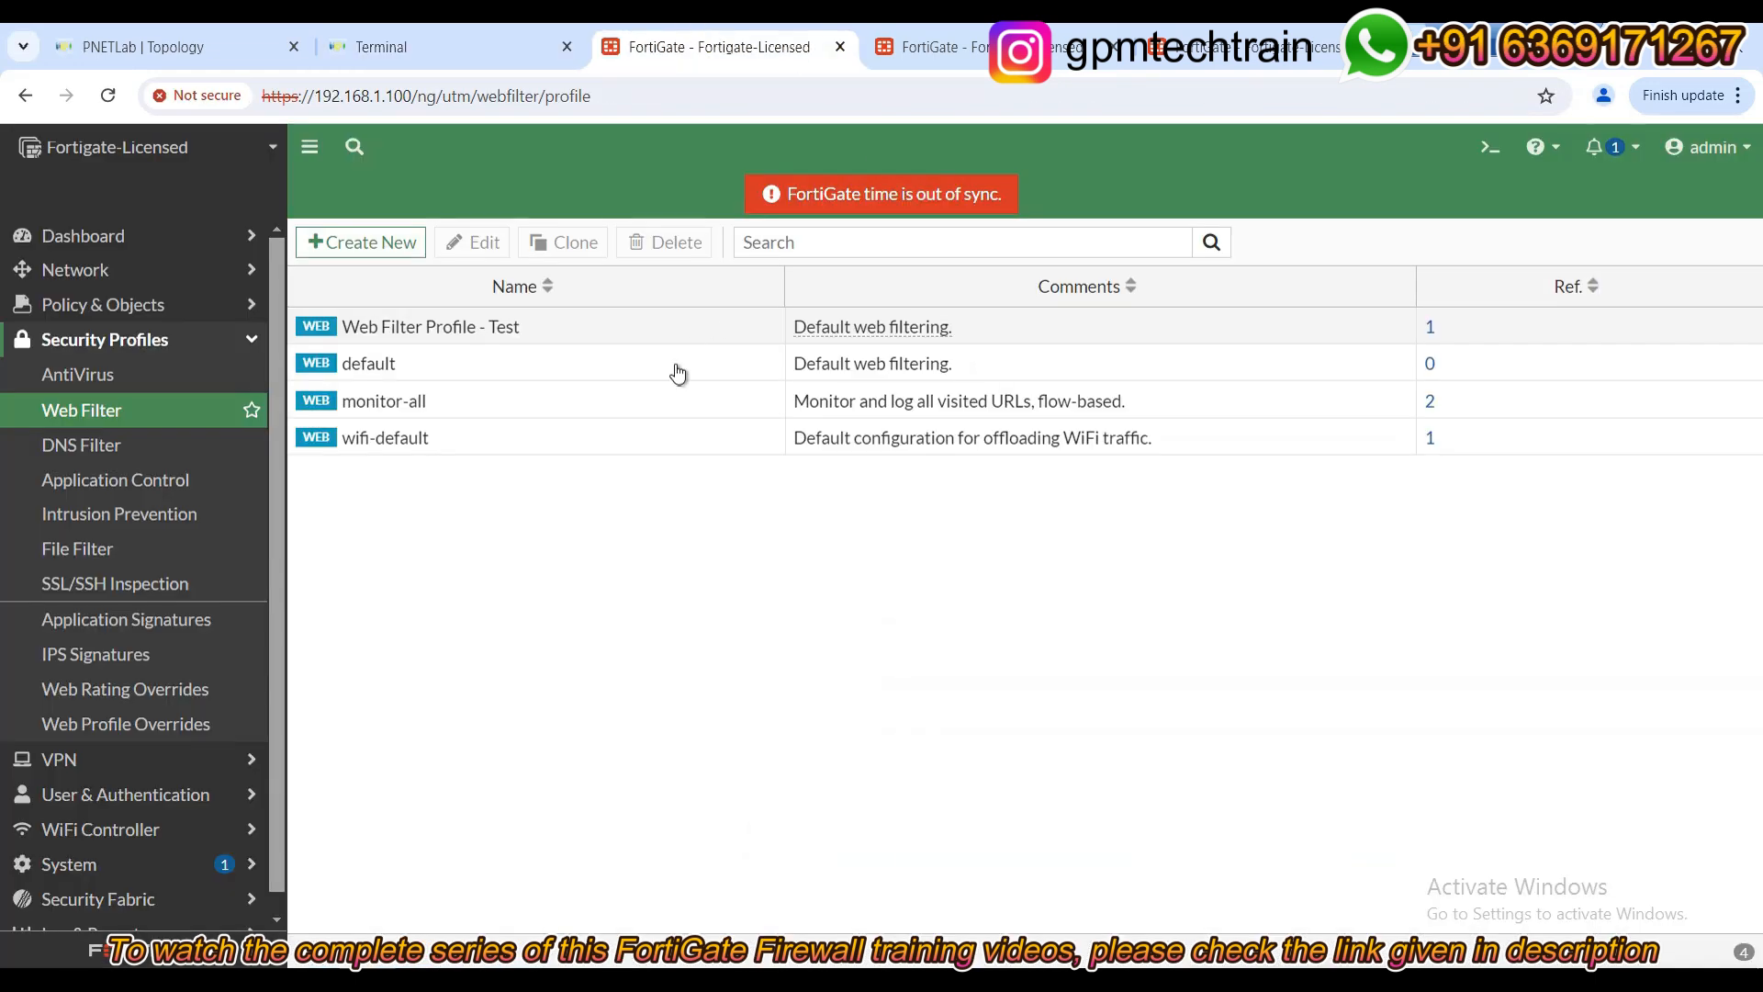
Open Web Filter Profile - Test in the profile editor.
left_click(452, 340)
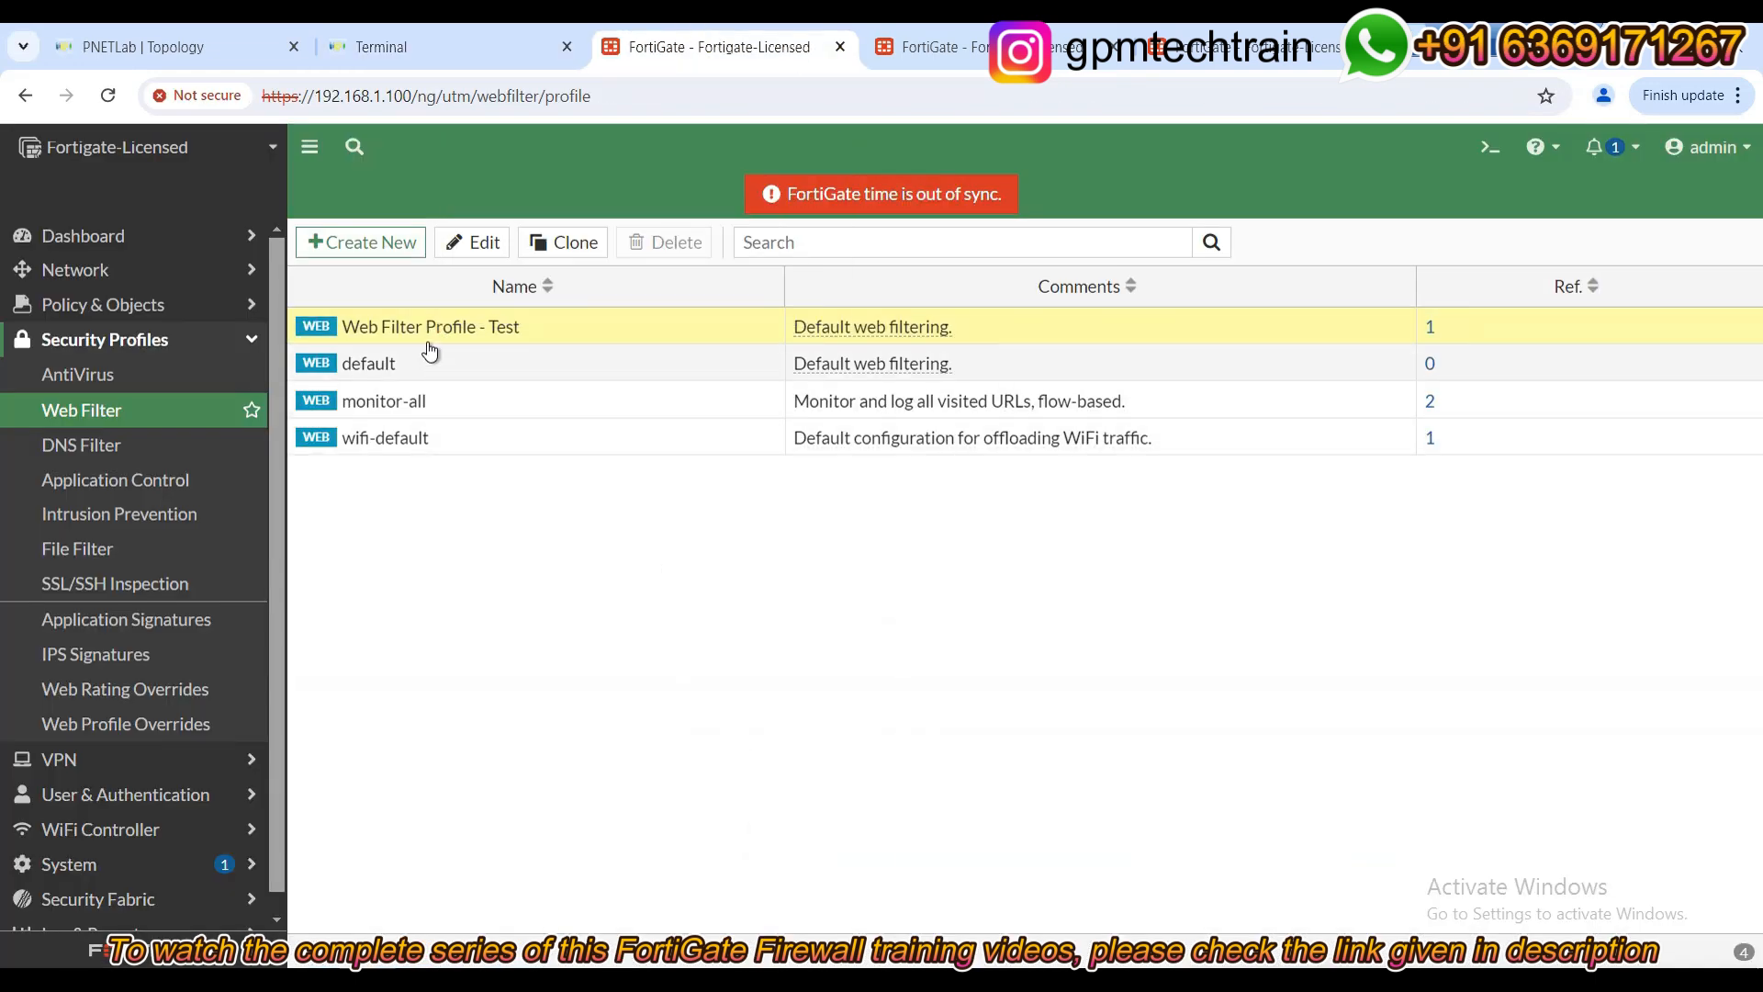
double_click(431, 323)
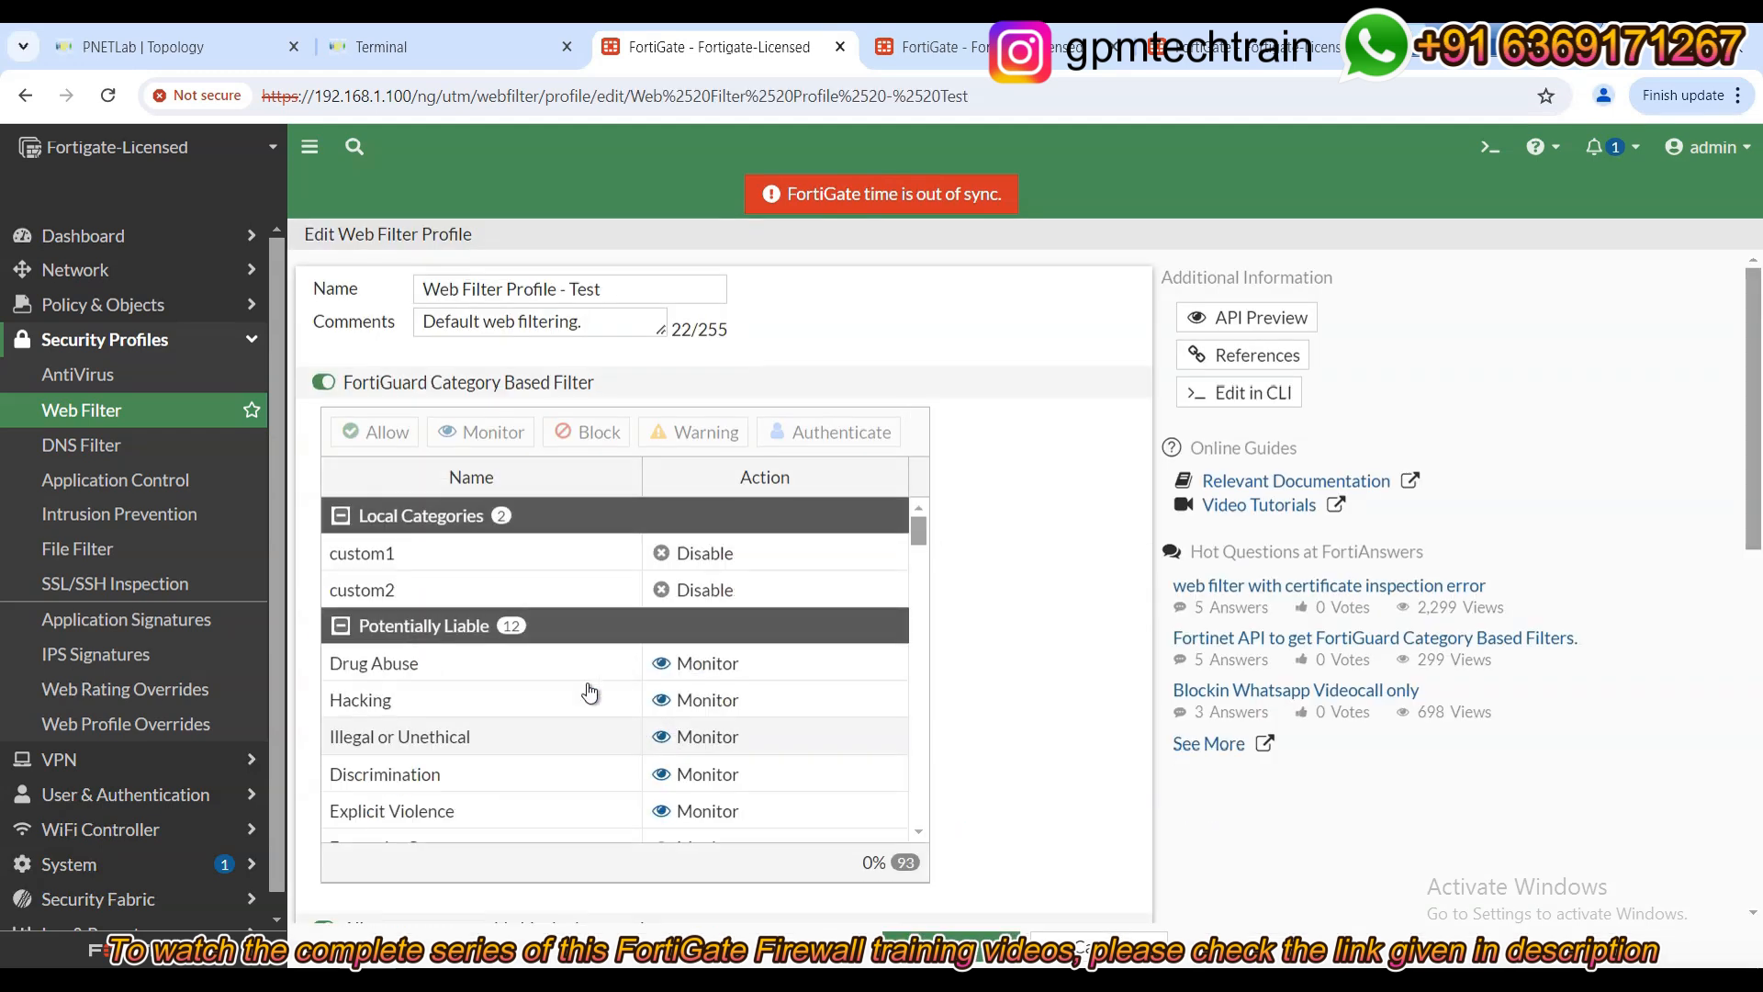
scroll(1073, 607, "down", 2)
scroll(1073, 627, "down", 3)
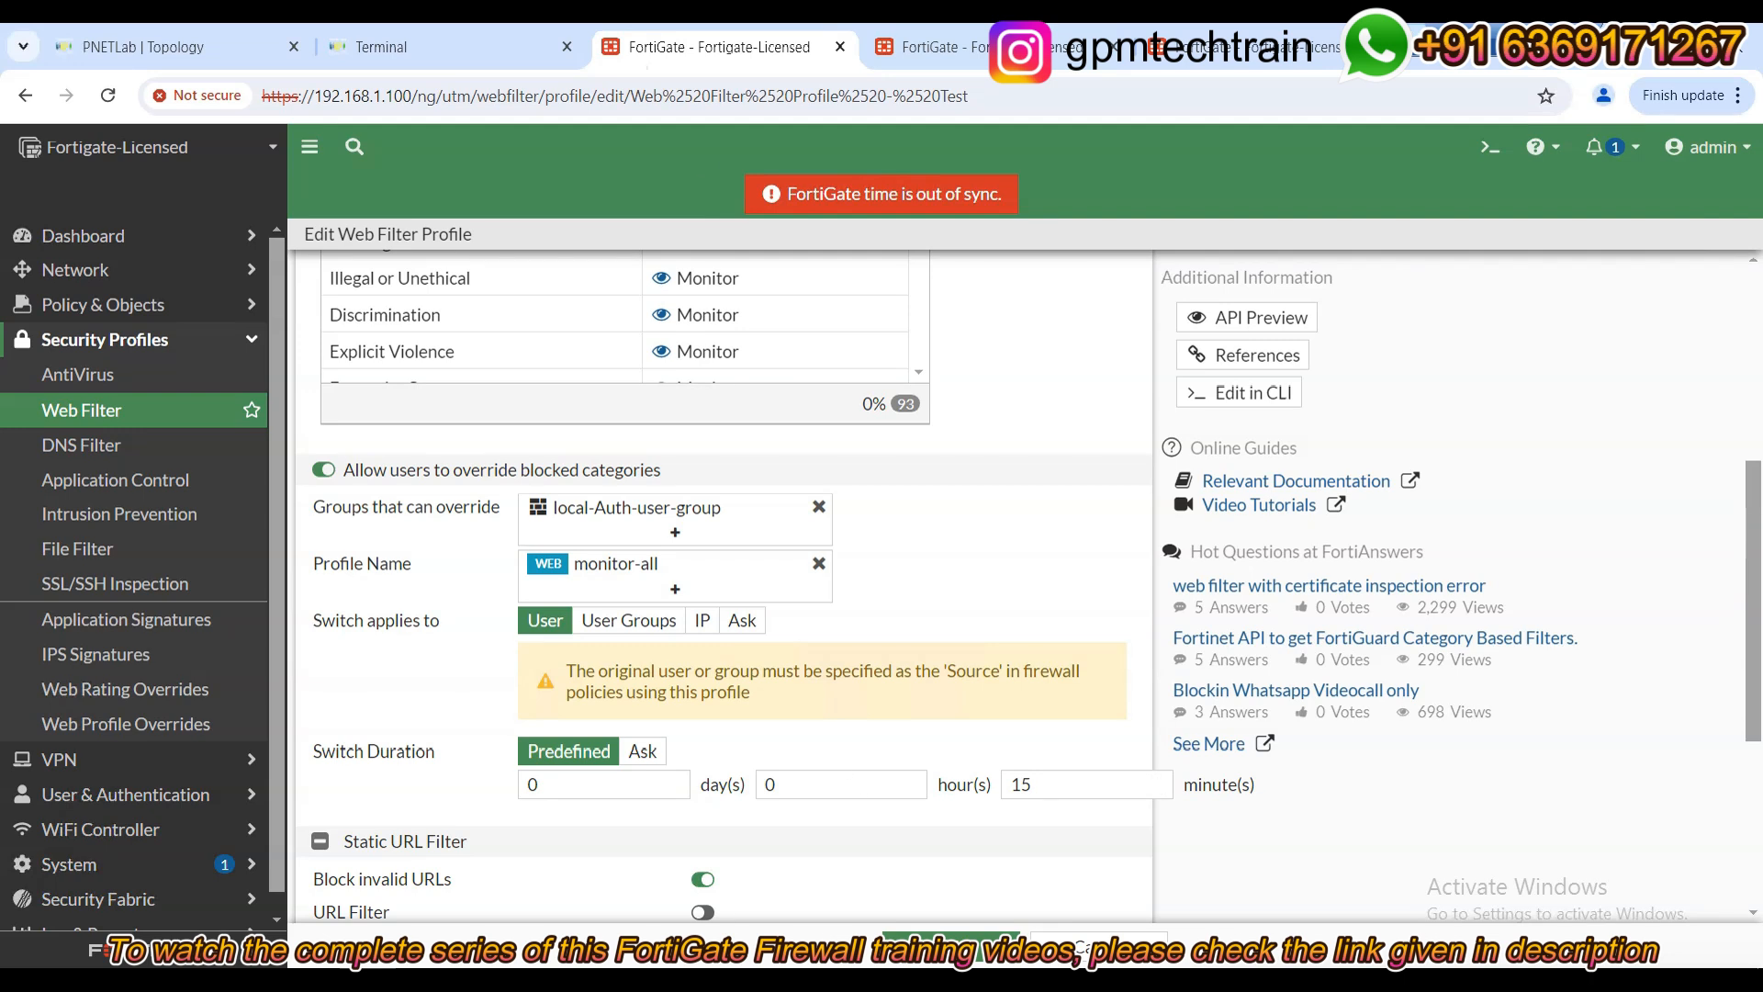
Submit the override credentials on PC1 so Facebook loads, declining the password save.
left_click(405, 47)
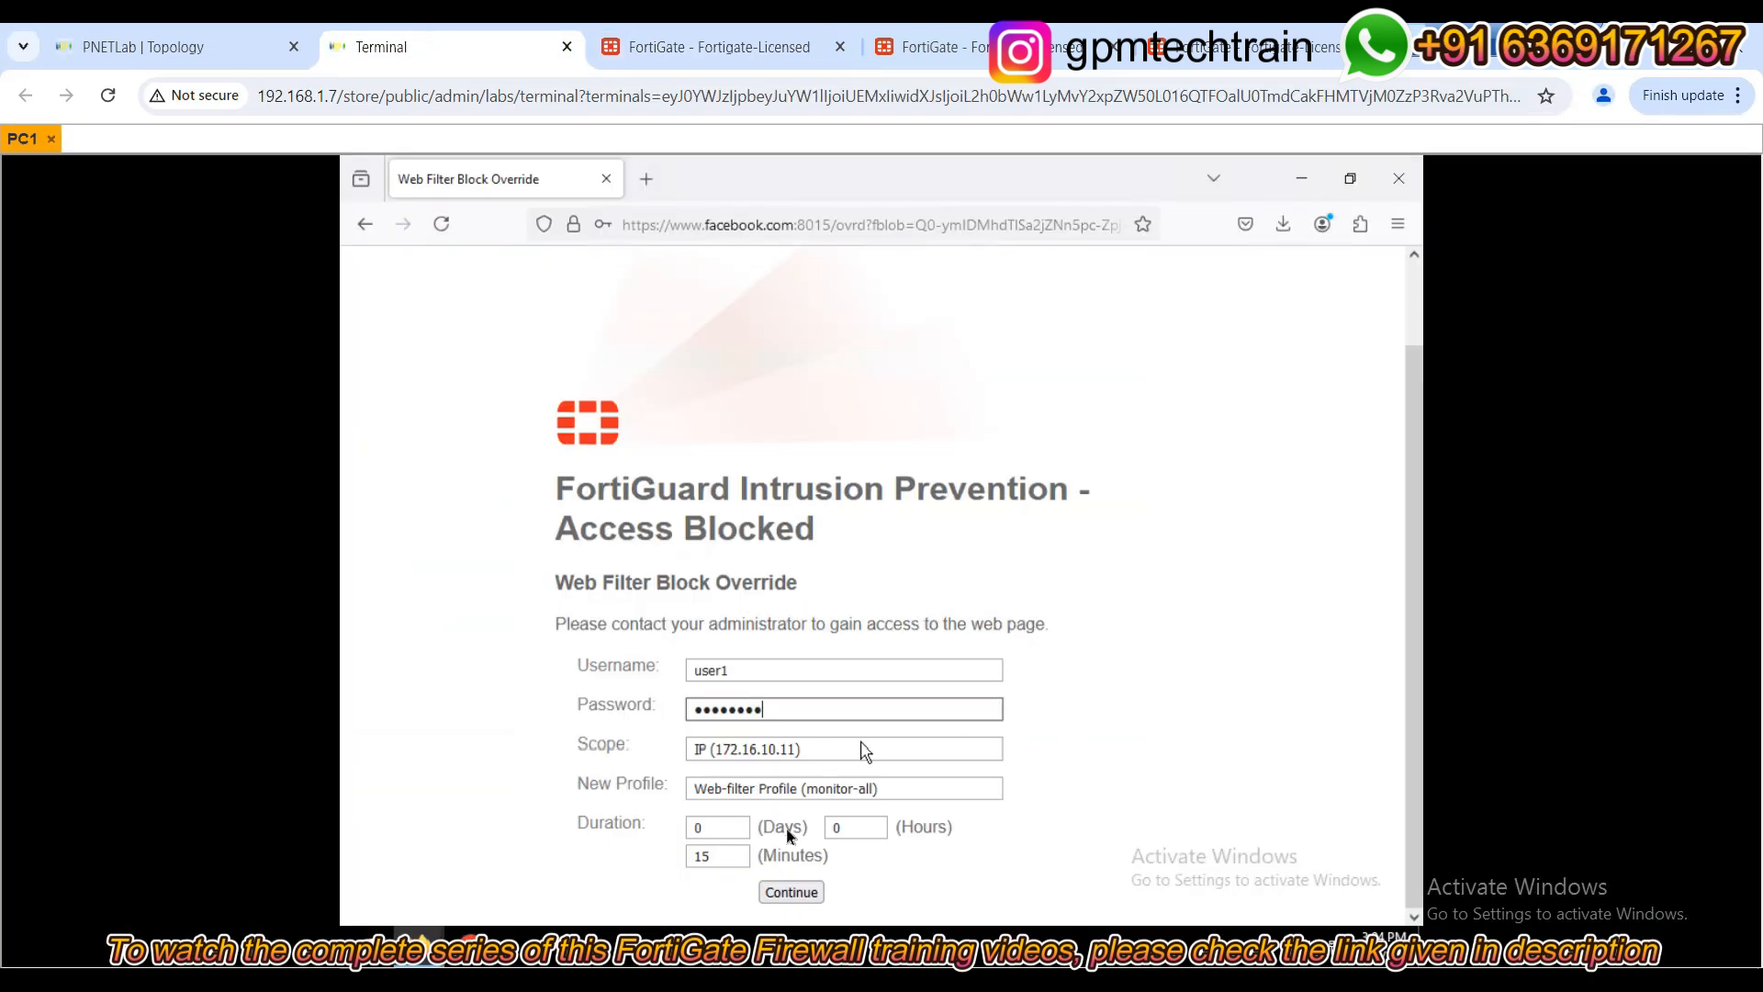
left_click(794, 893)
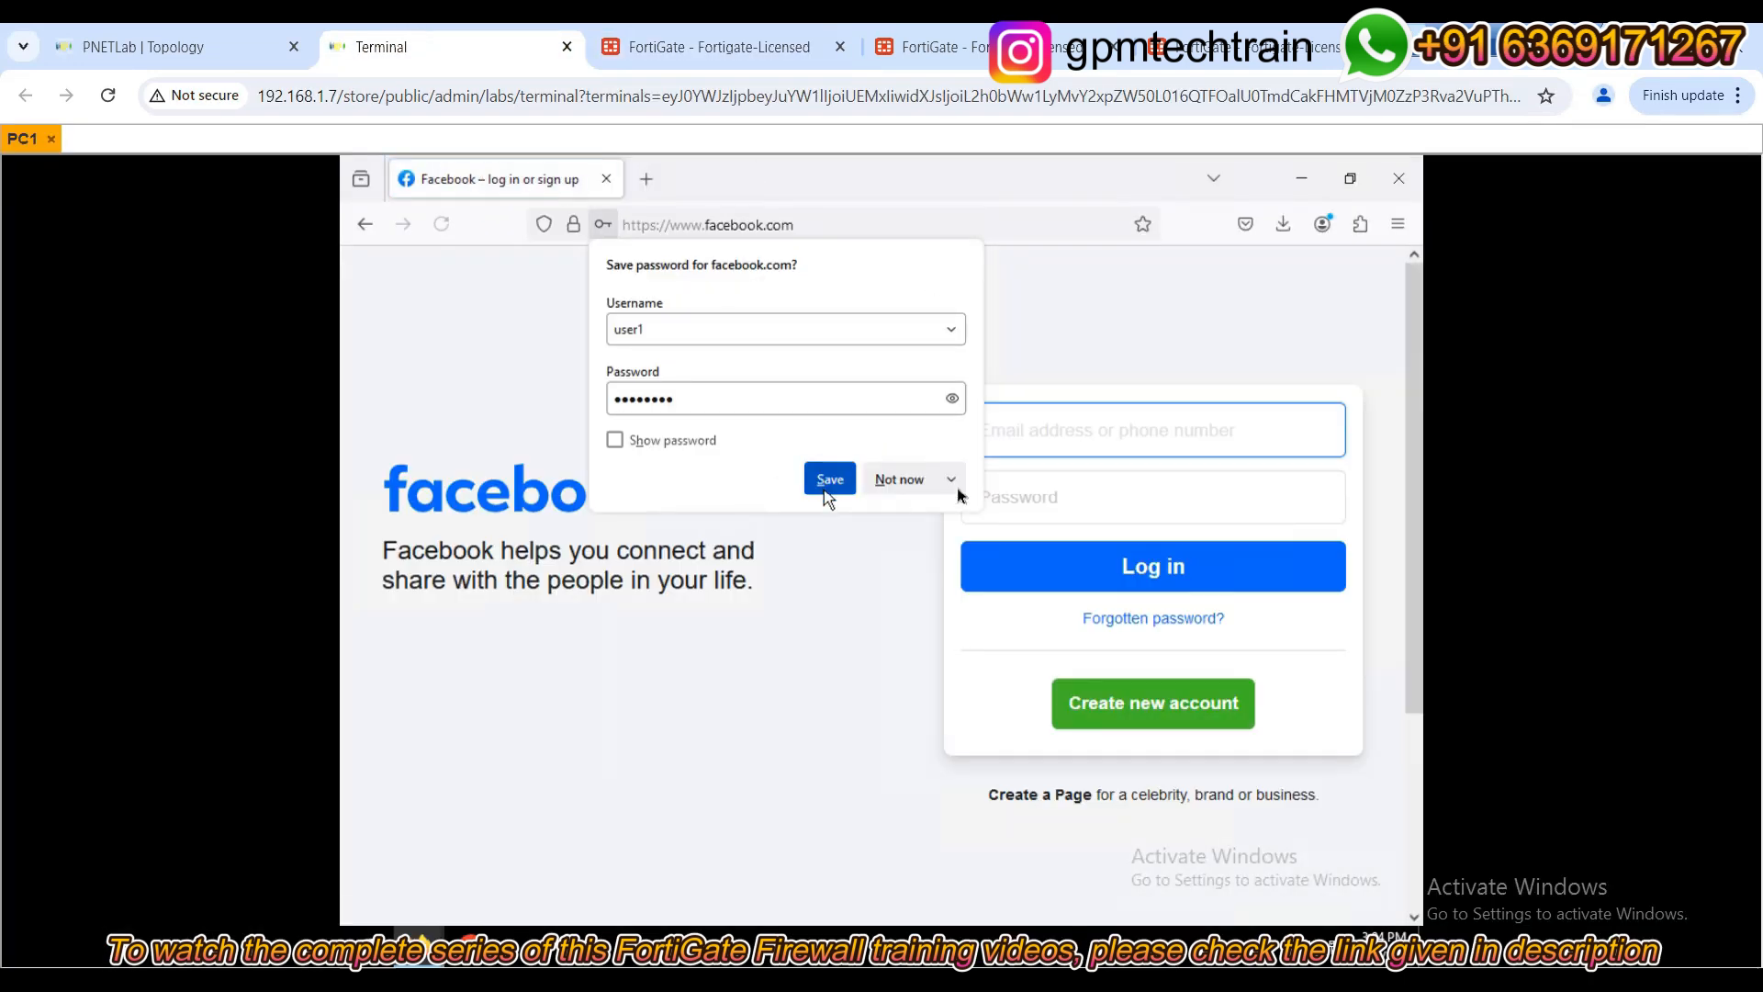
left_click(898, 480)
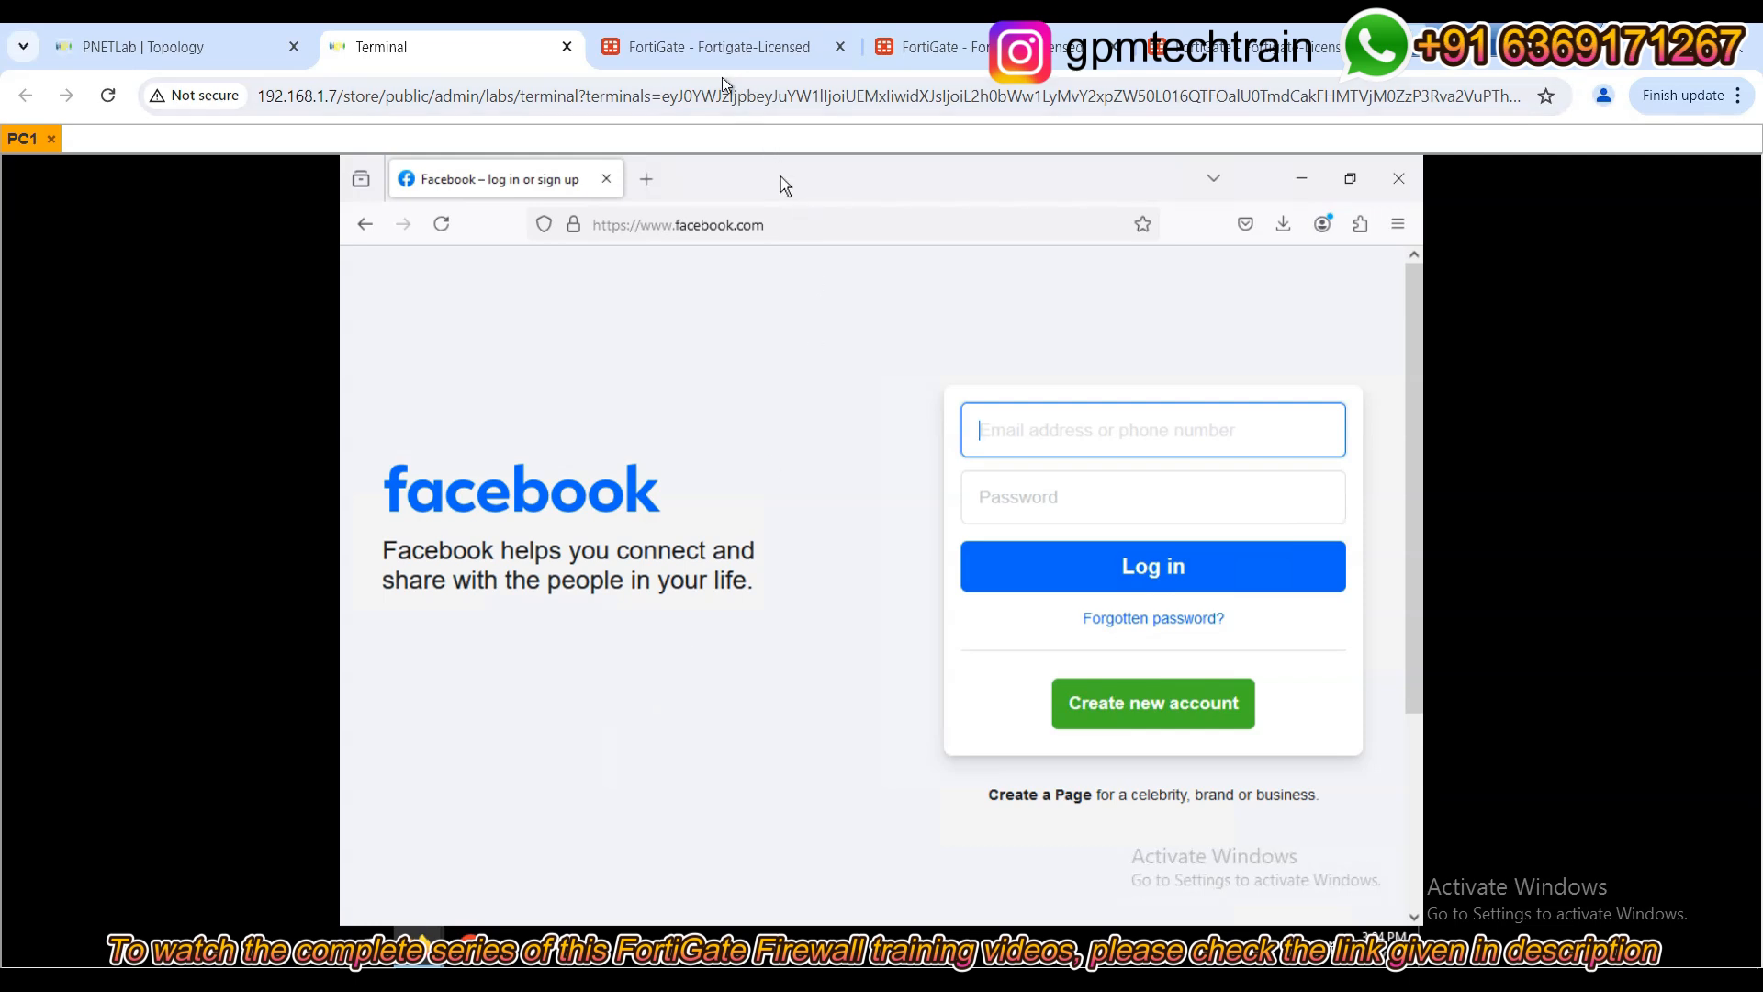
left_click(728, 46)
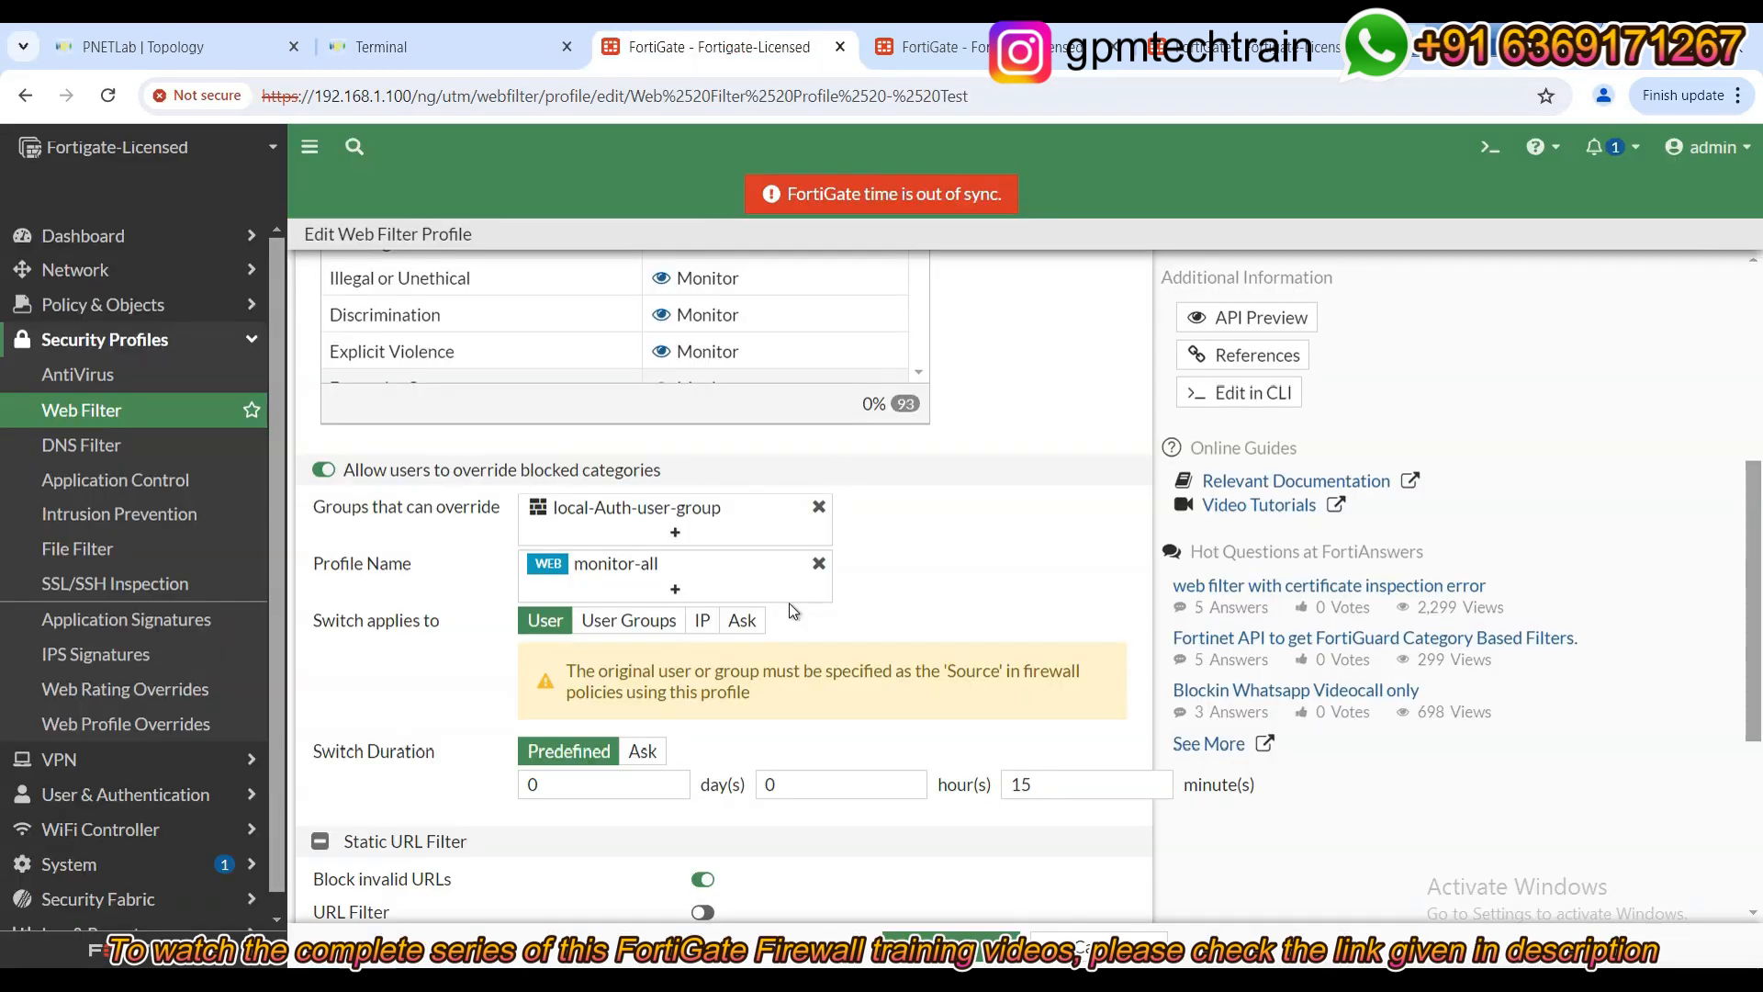
scroll(790, 603, "up", 5)
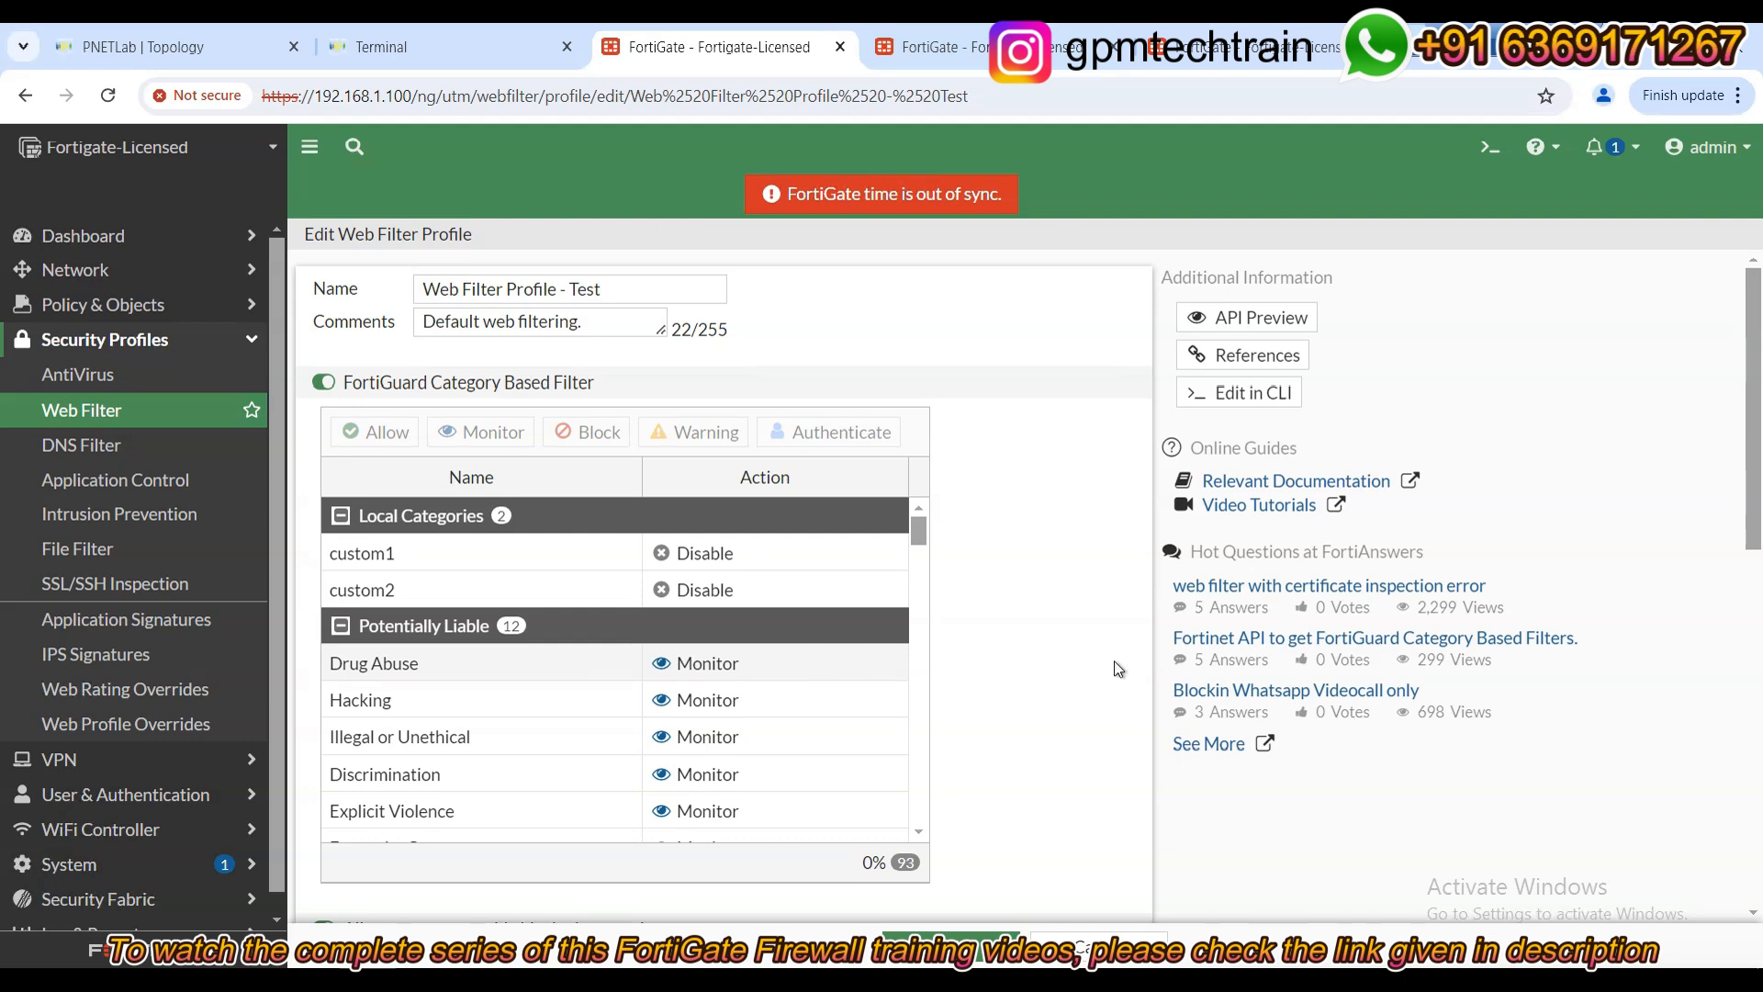
scroll(1113, 659, "down", 5)
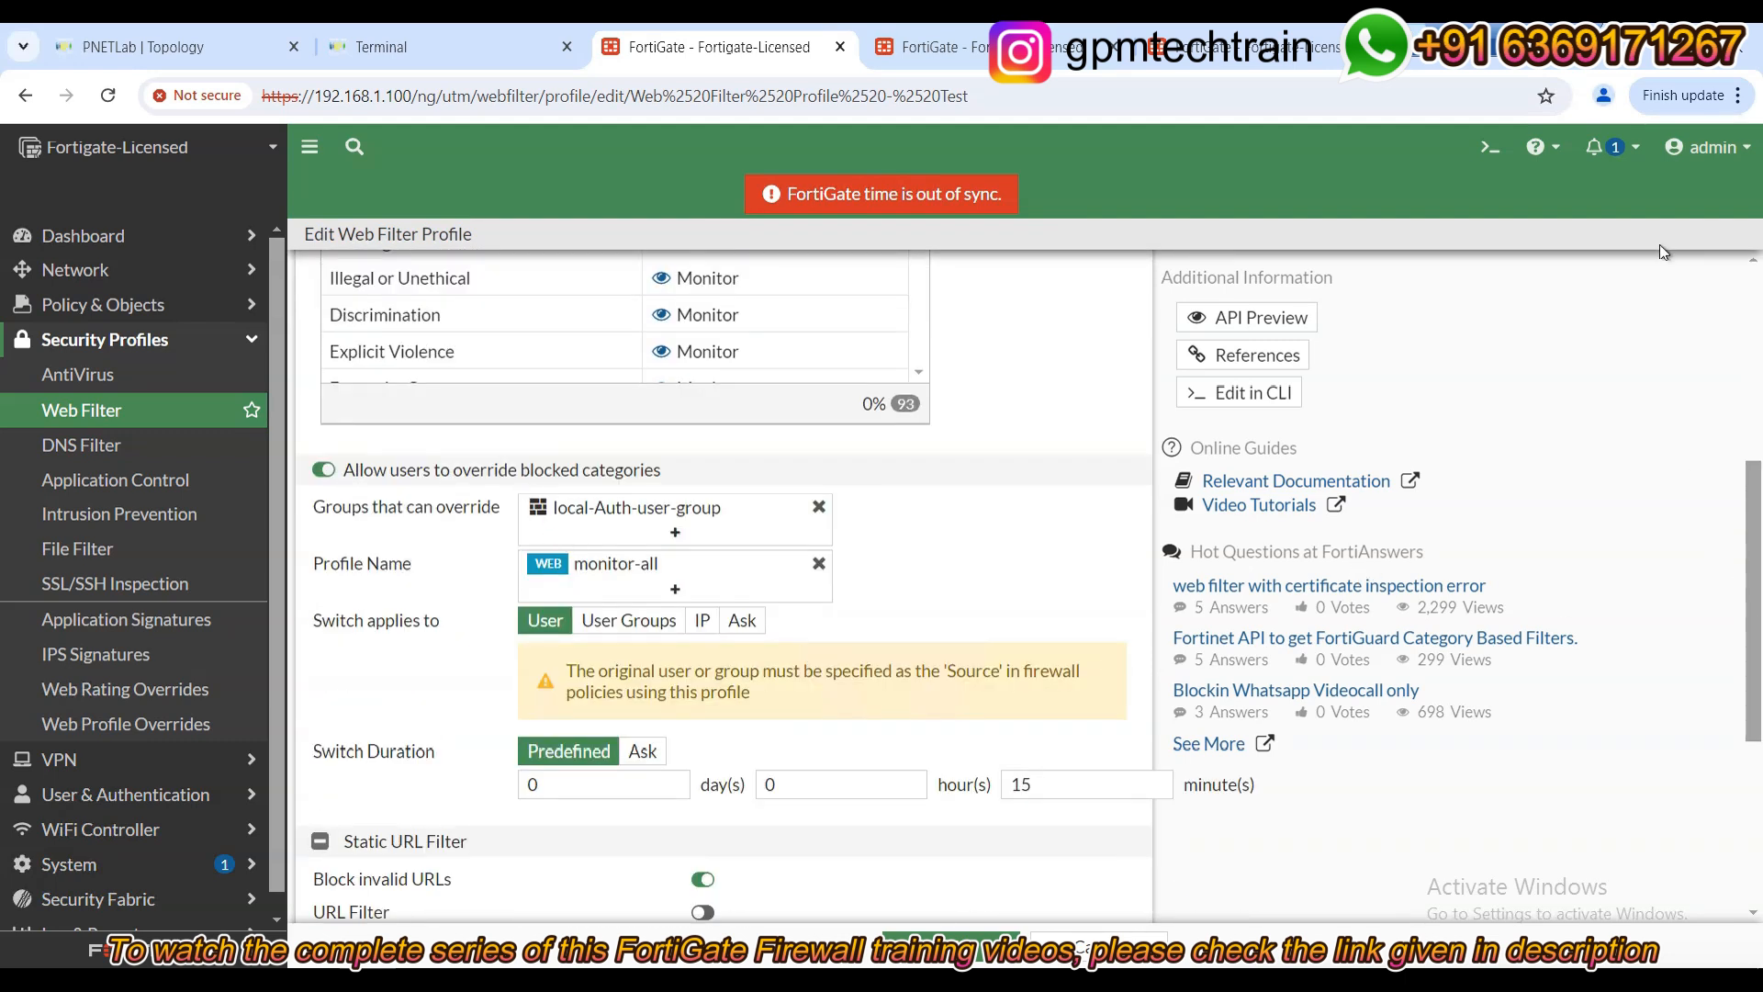
Refresh the web filter security event logs and select the 20:33:24 Blocked facebook.com entry.
left_click(1249, 53)
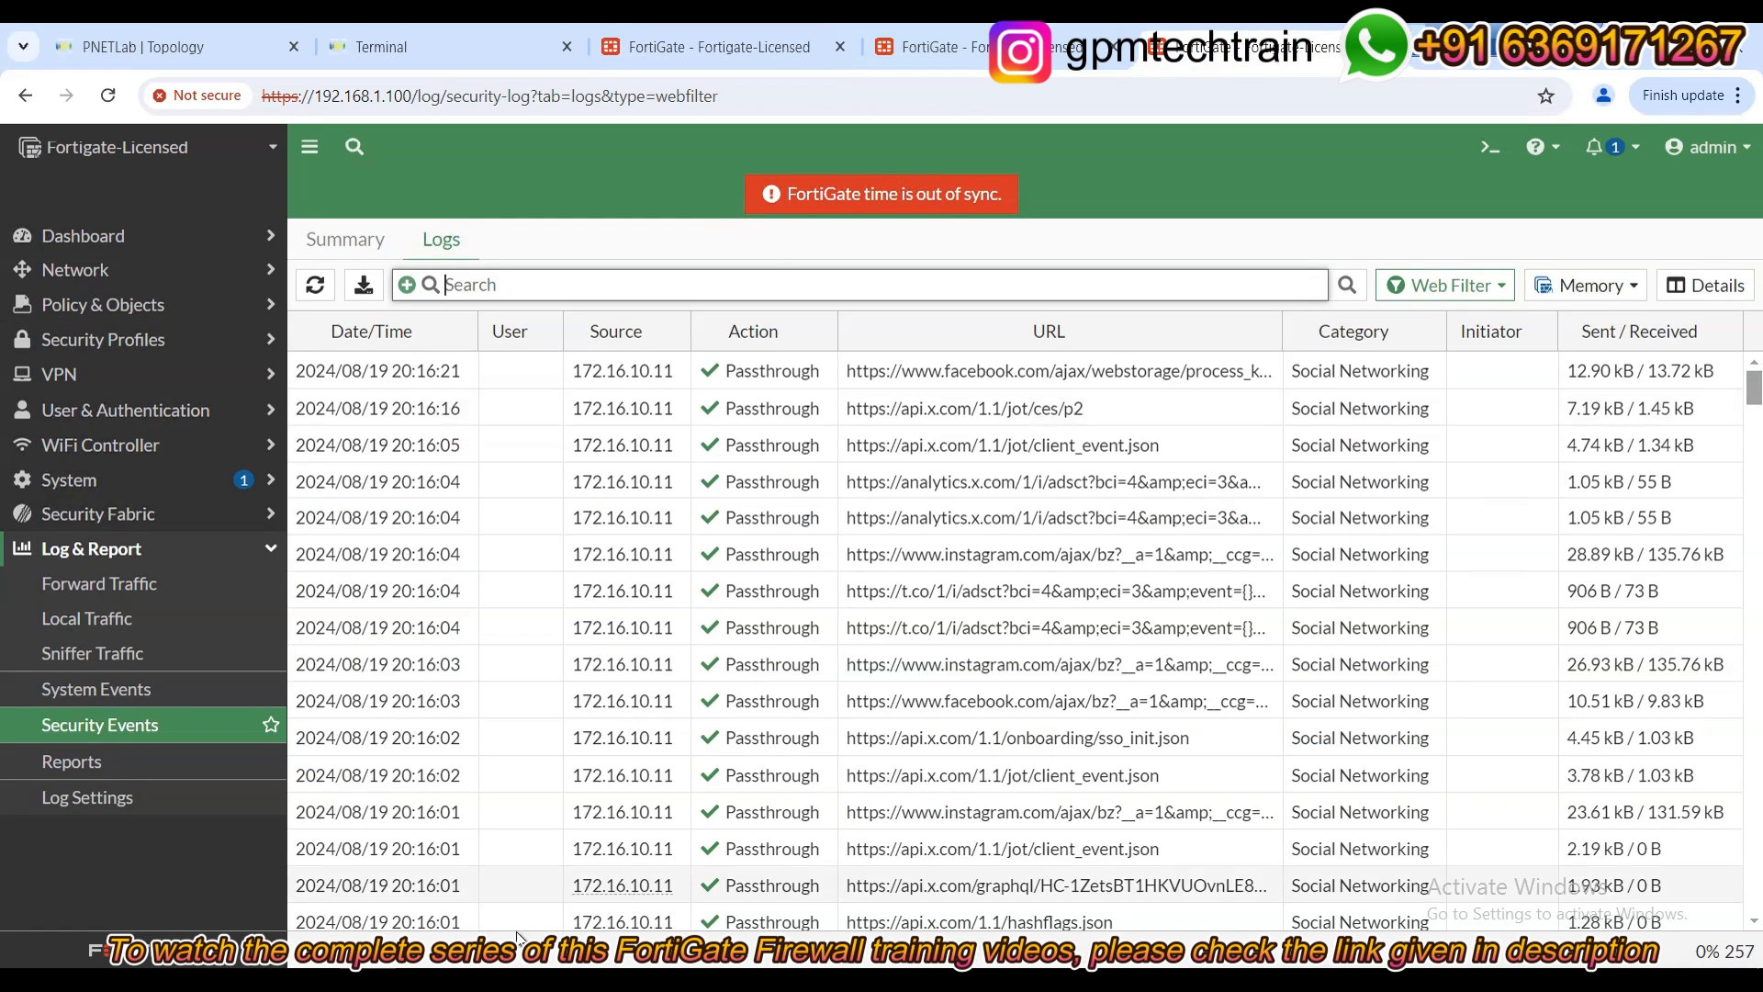
left_click(320, 293)
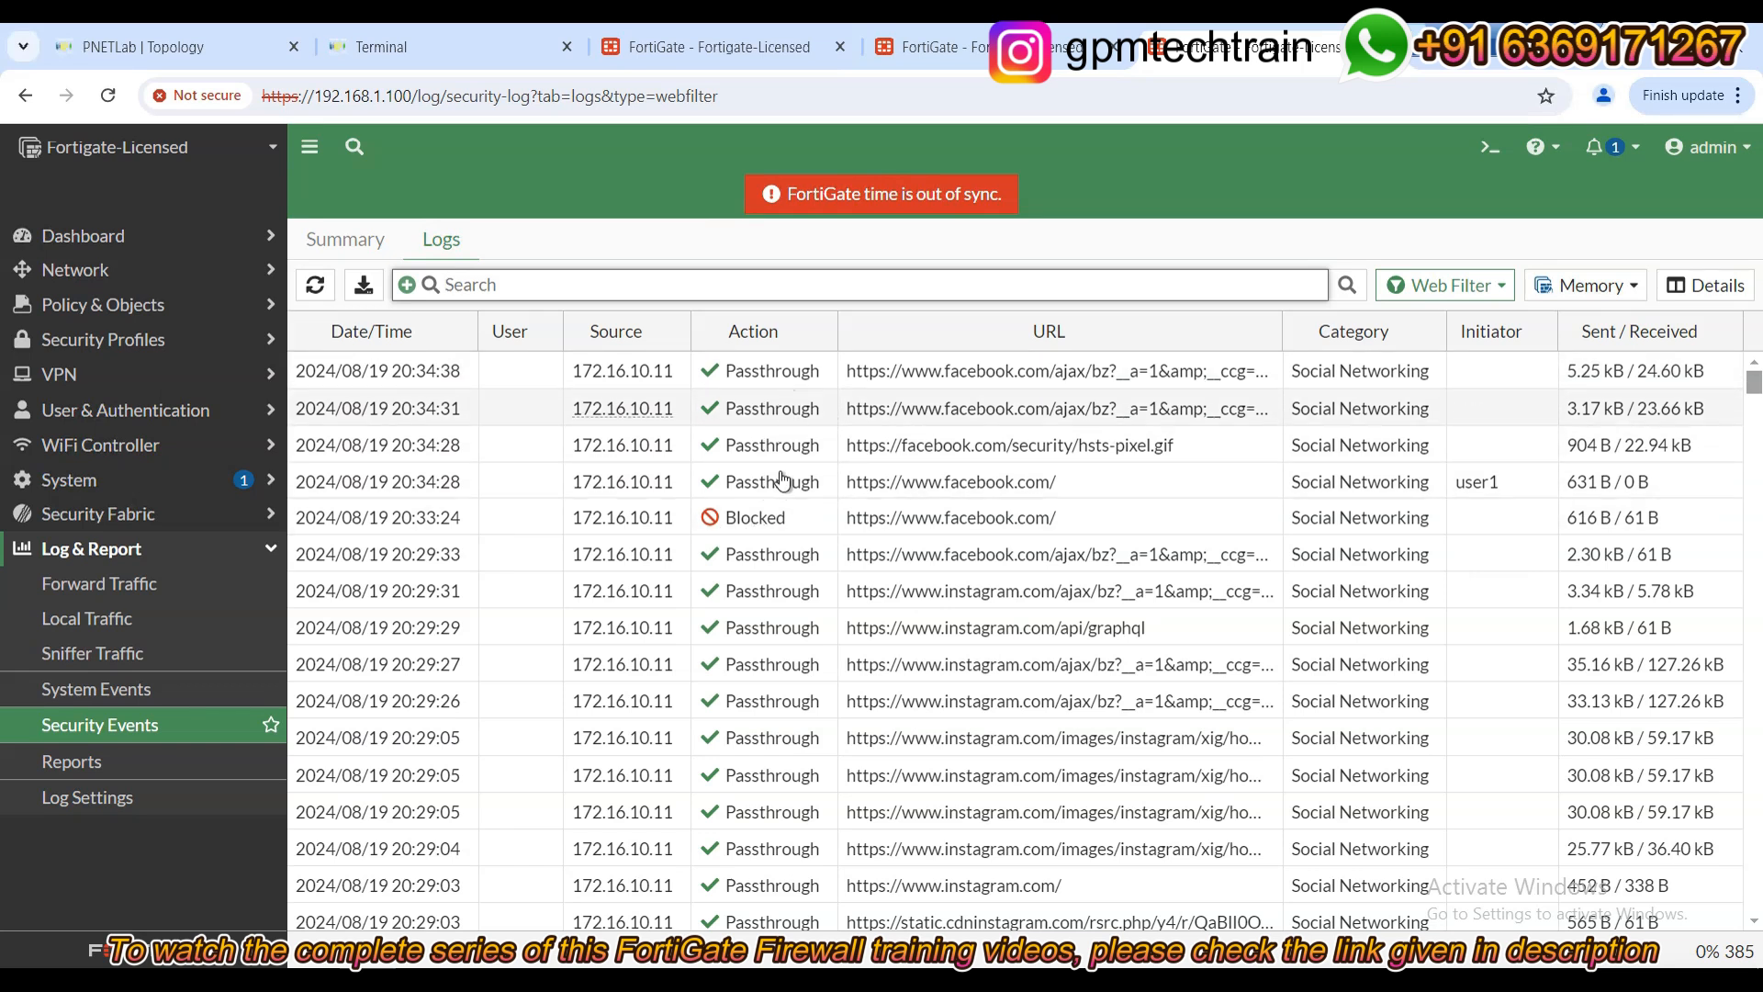
scroll(782, 478, "down", 5)
scroll(783, 524, "down", 6)
scroll(782, 530, "down", 10)
scroll(781, 542, "down", 6)
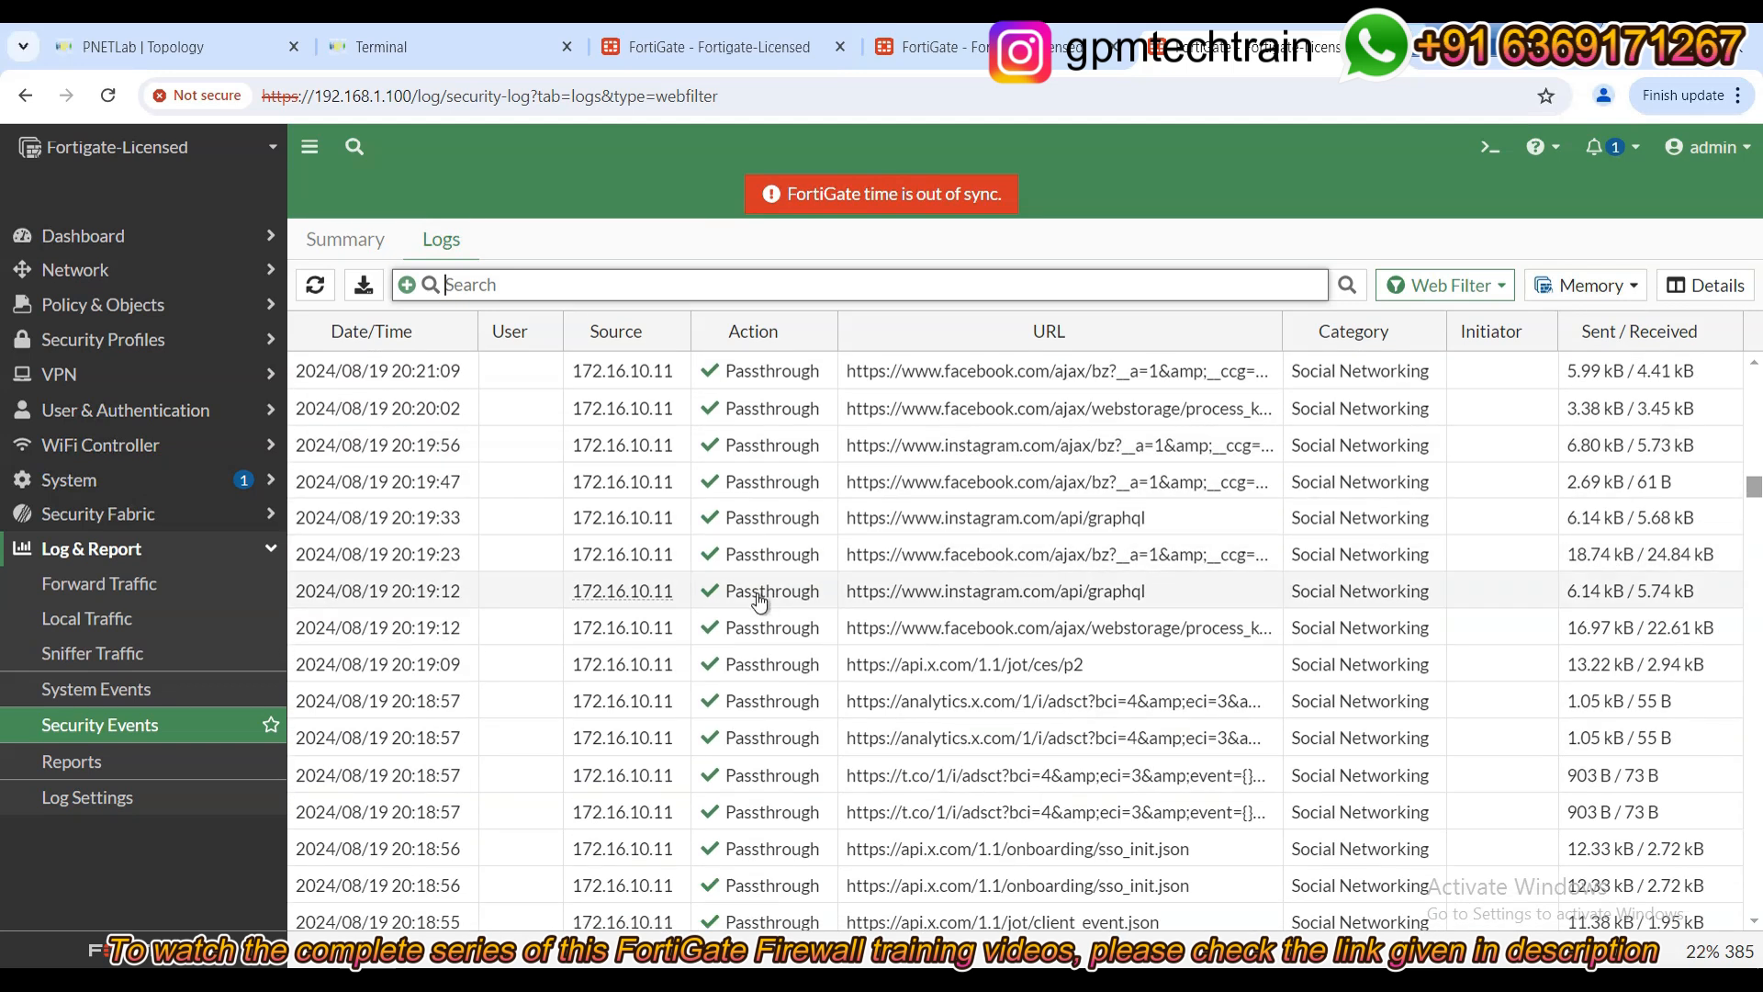
scroll(763, 592, "up", 20)
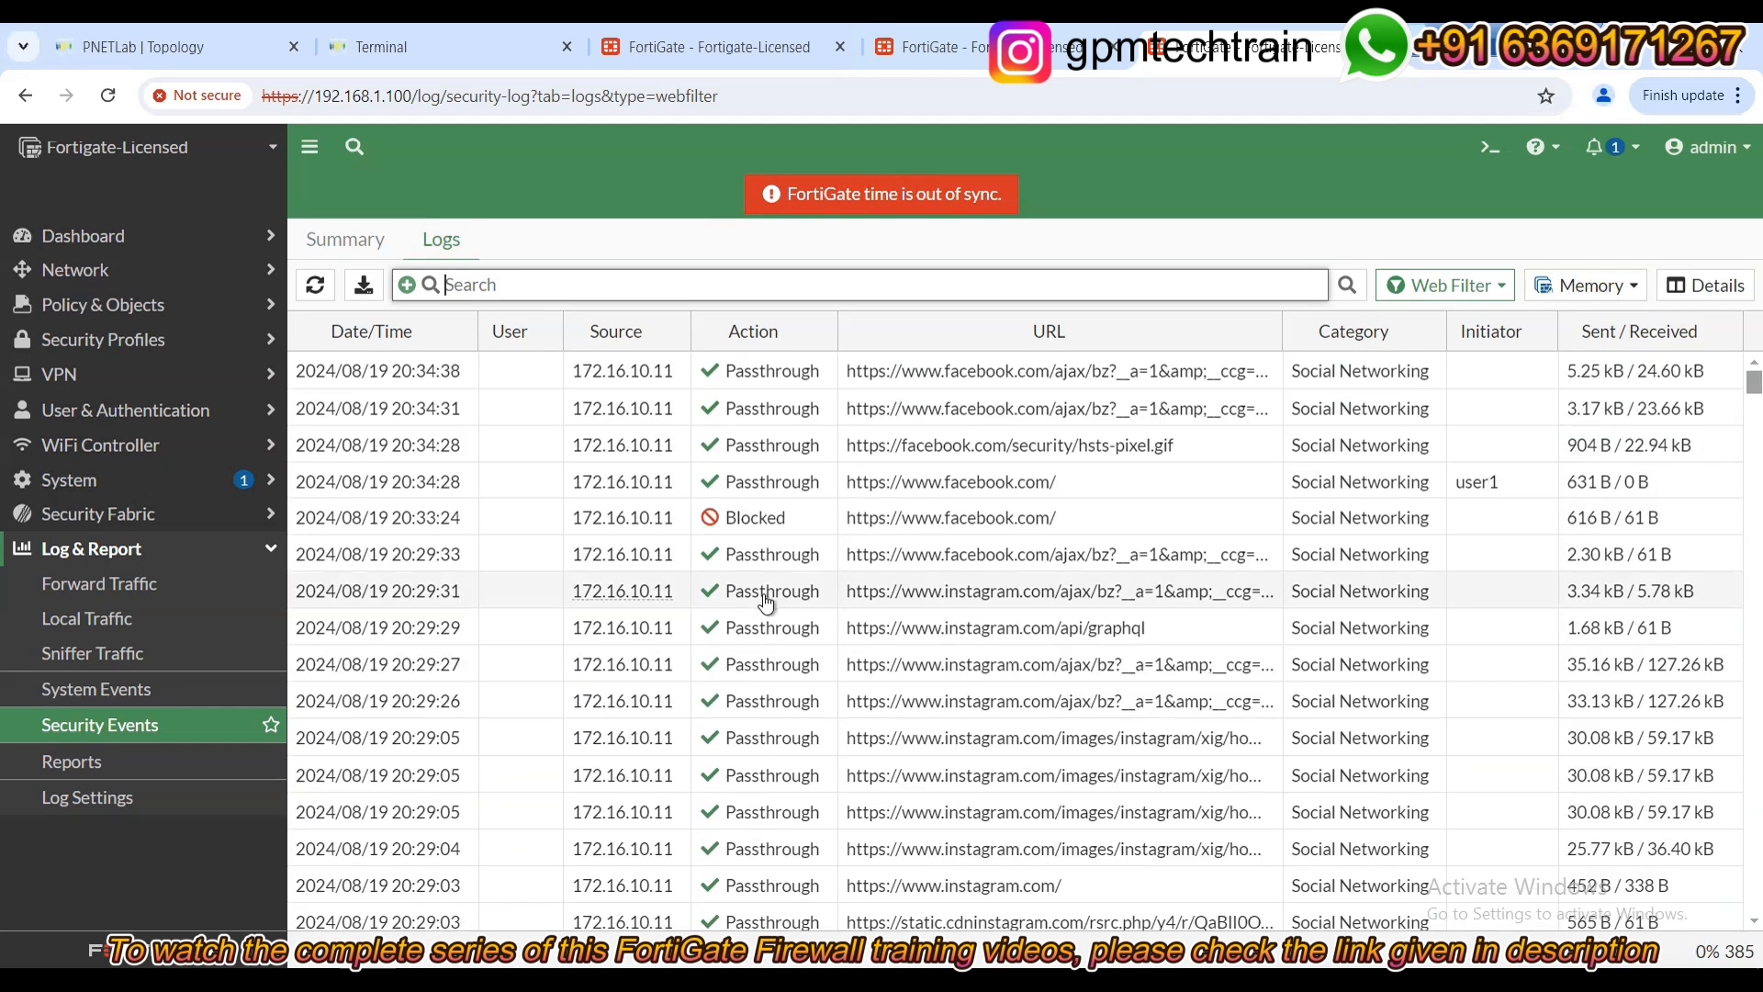
left_click(772, 517)
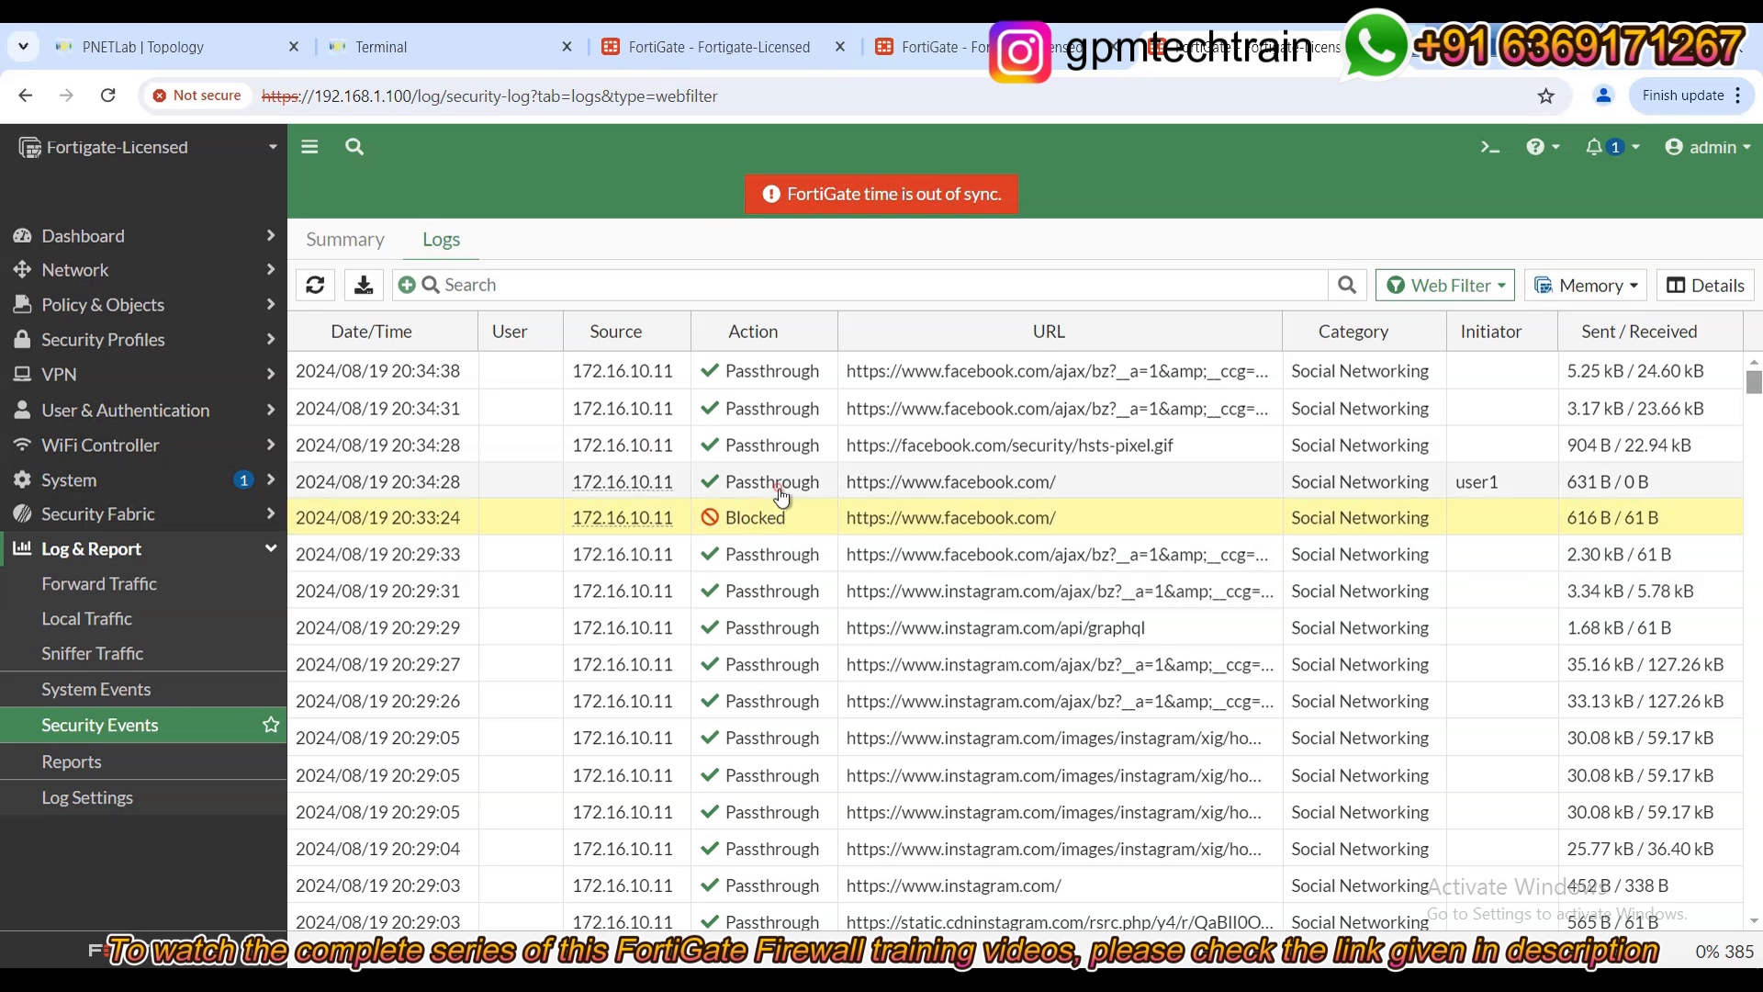
Review the 20:34:28 facebook.com passthrough log details, showing monitor-all and ftgd_allow.
double_click(781, 494)
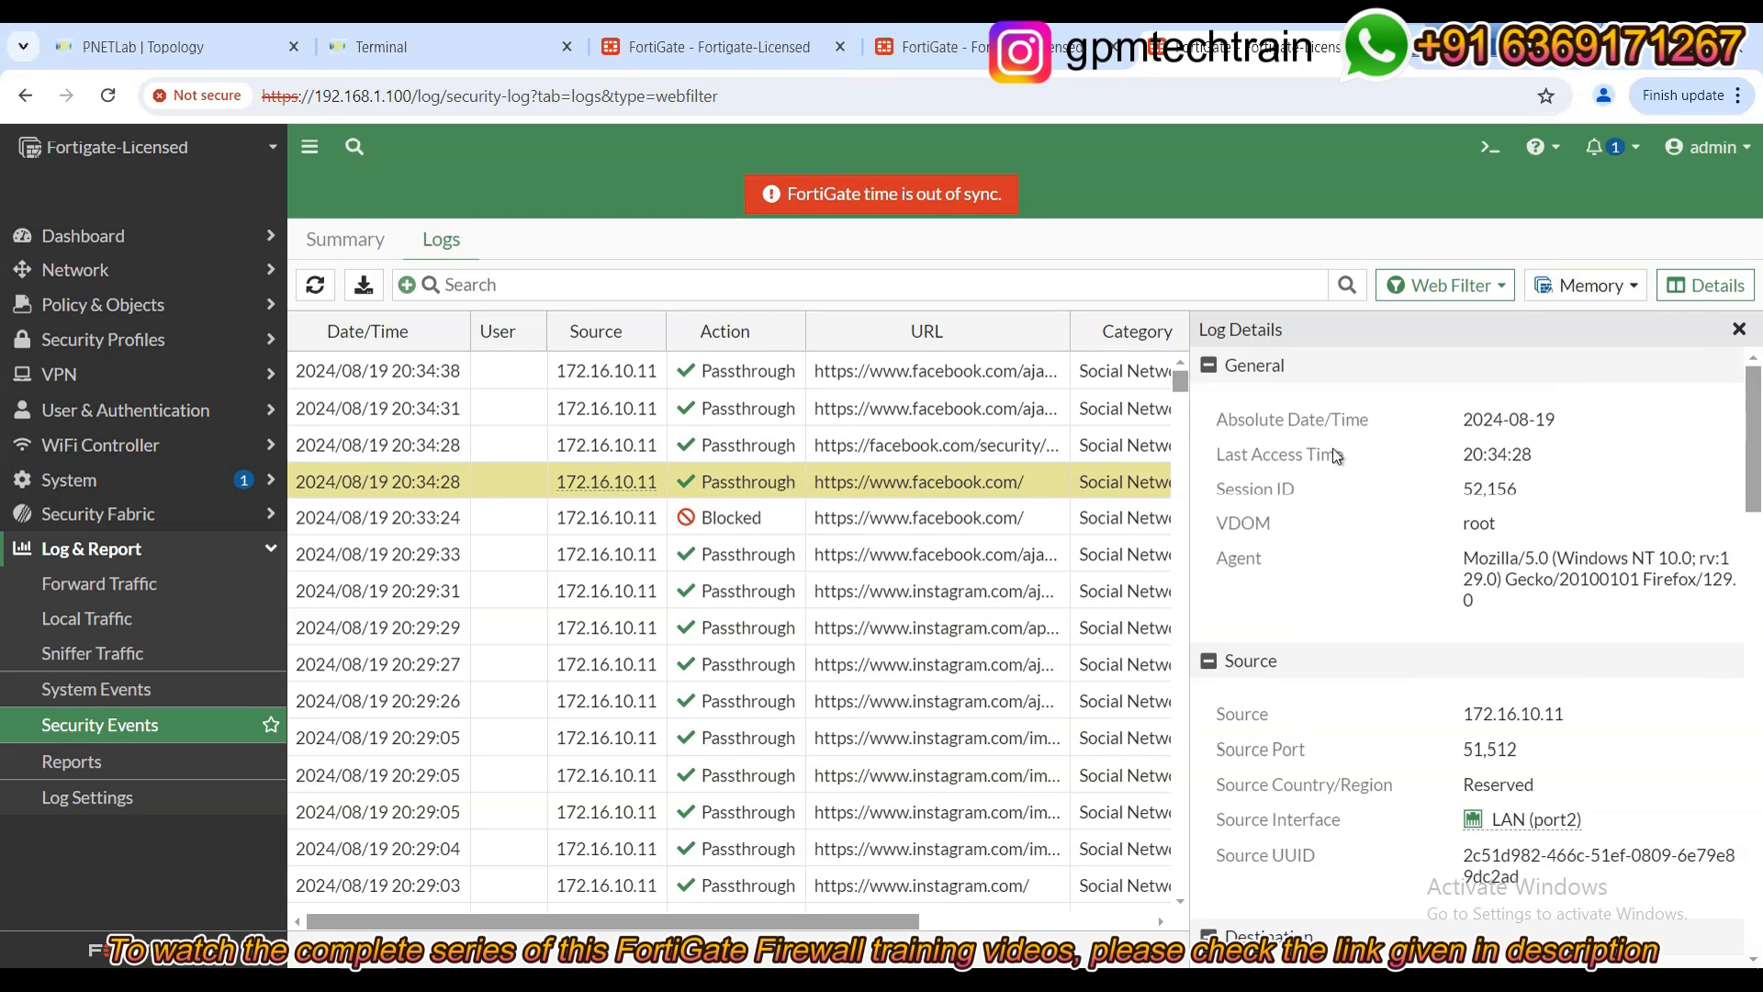
scroll(1340, 493, "down", 2)
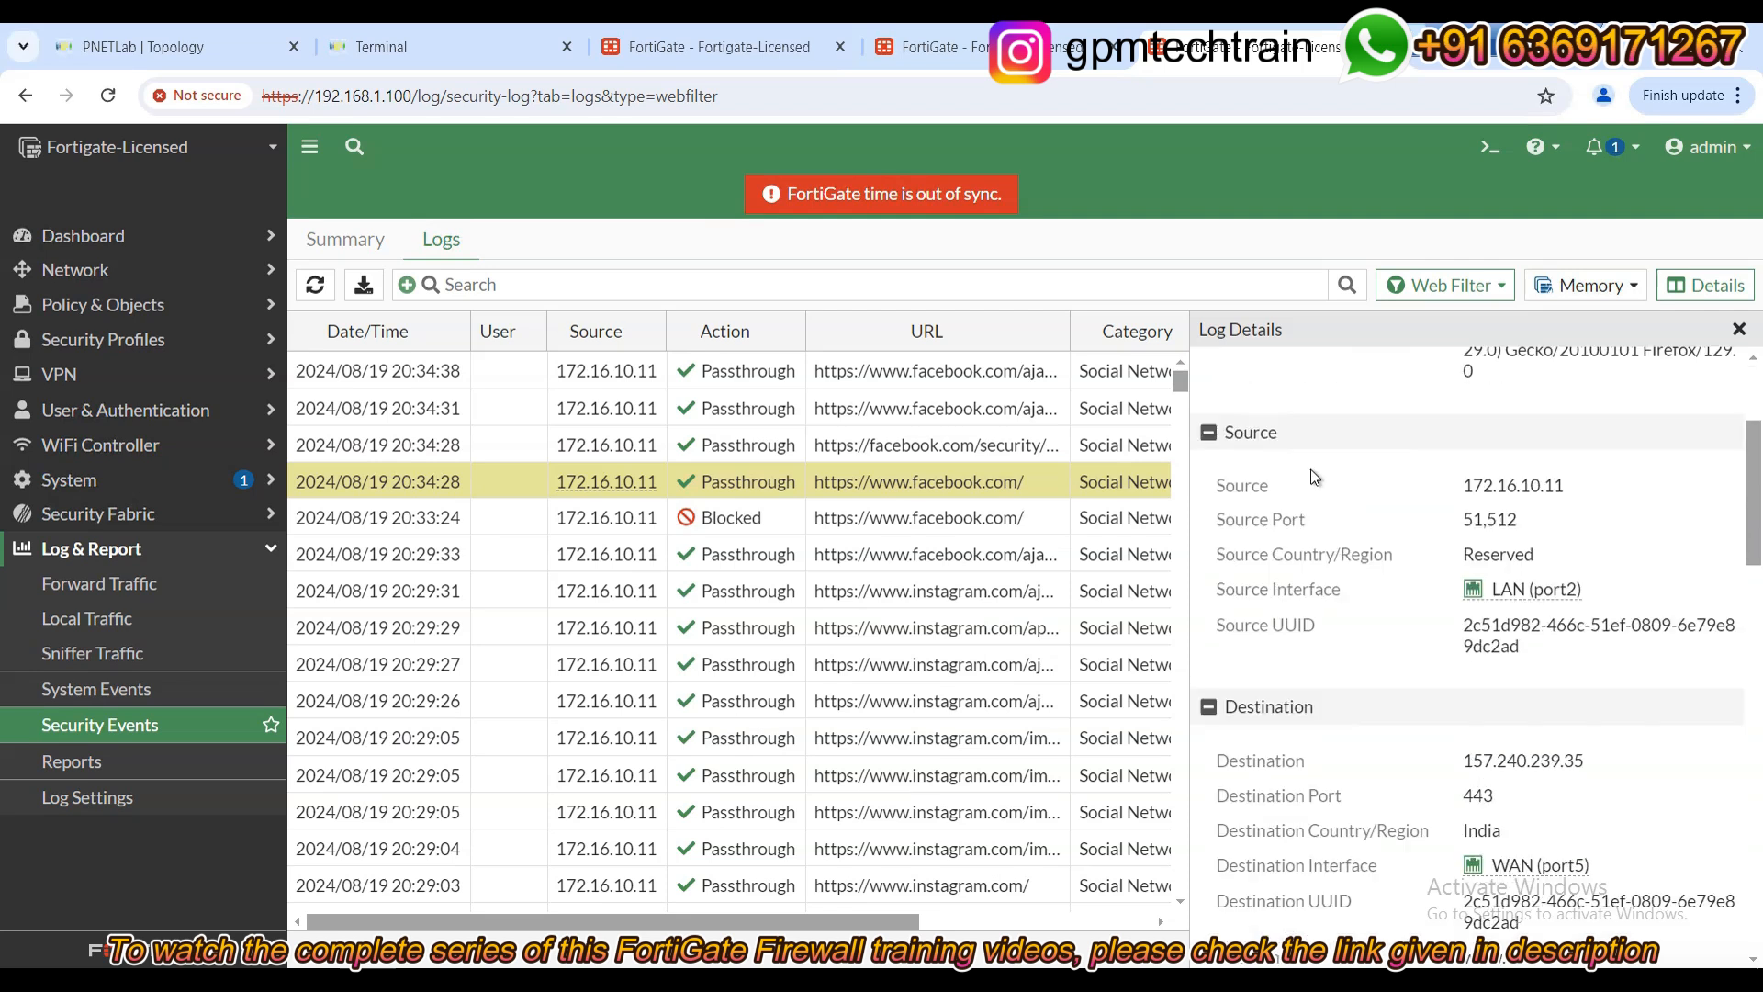
scroll(1410, 482, "down", 1)
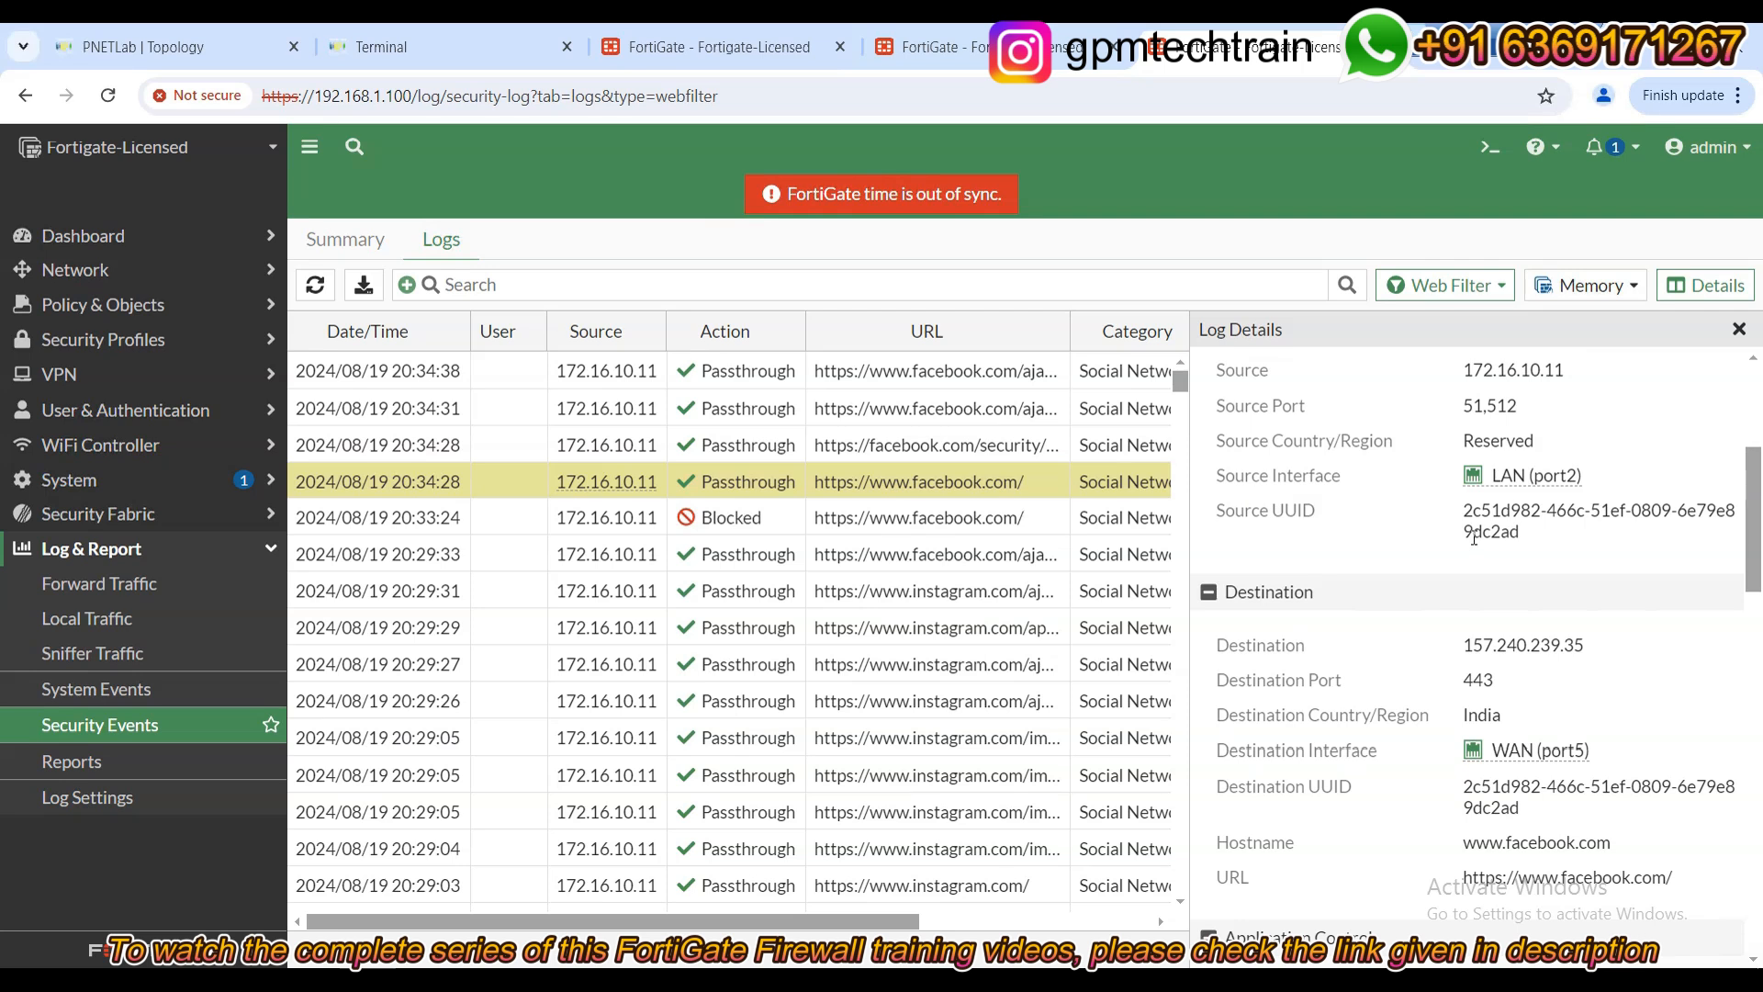
scroll(1469, 549, "down", 1)
scroll(1460, 562, "down", 1)
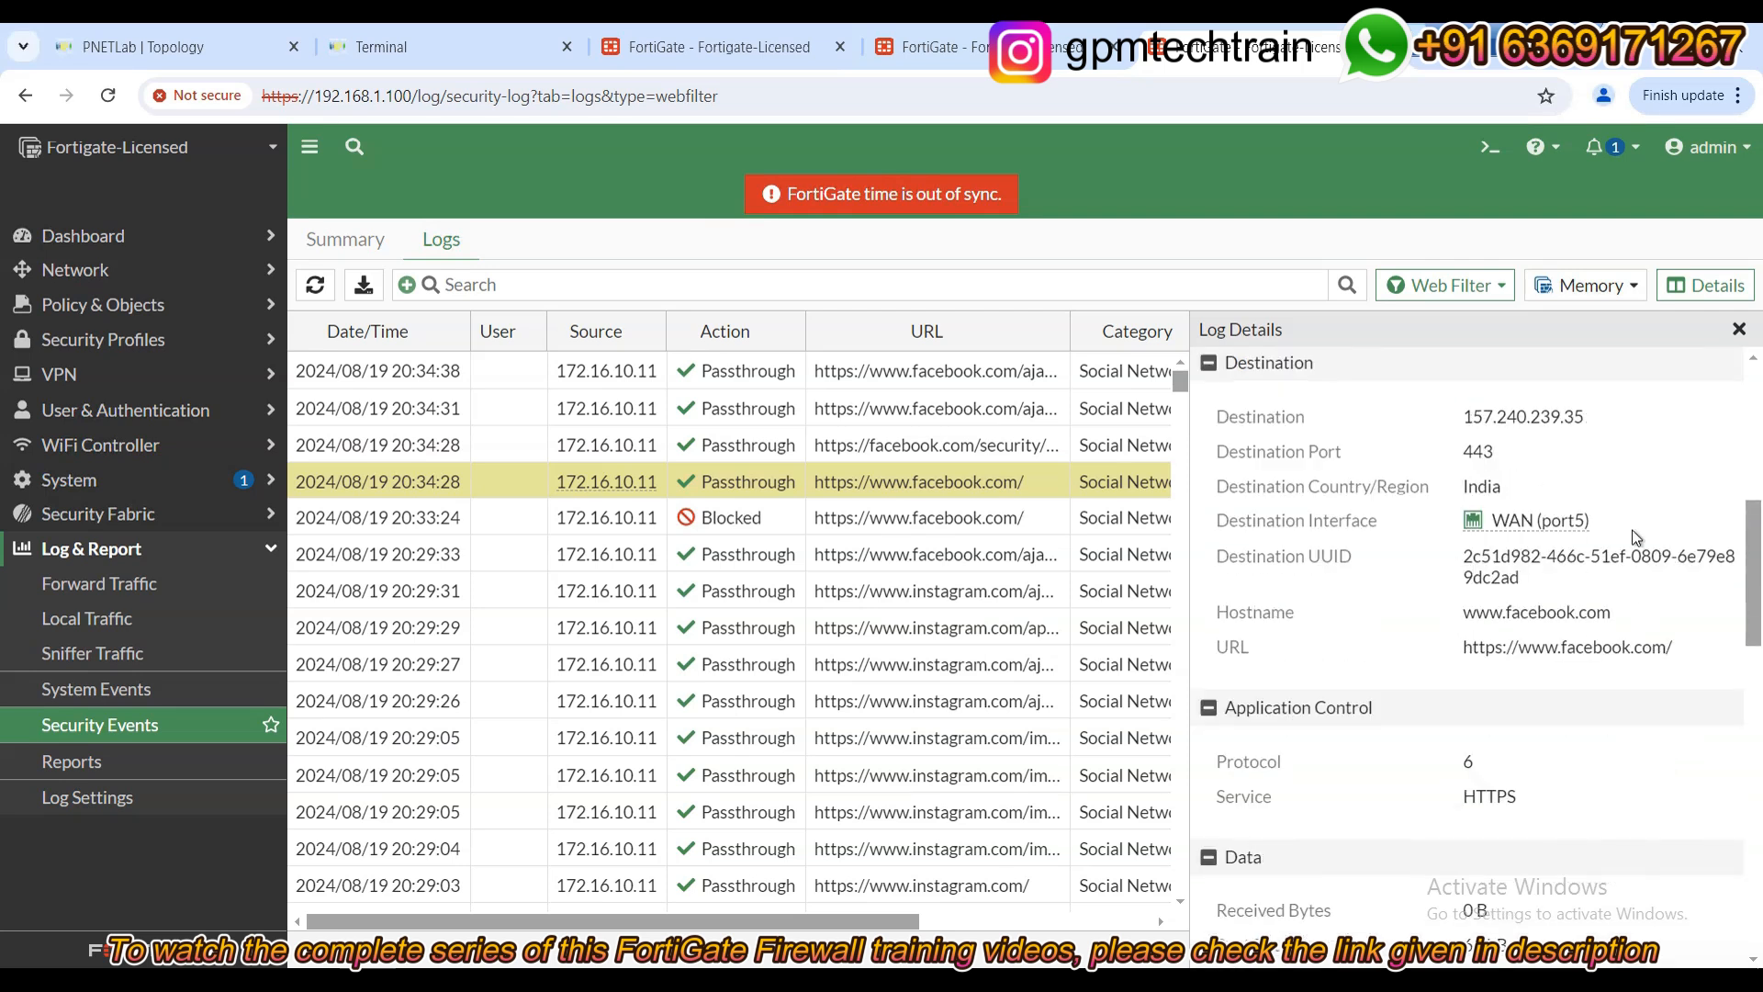
scroll(1552, 574, "down", 1)
scroll(1672, 577, "down", 2)
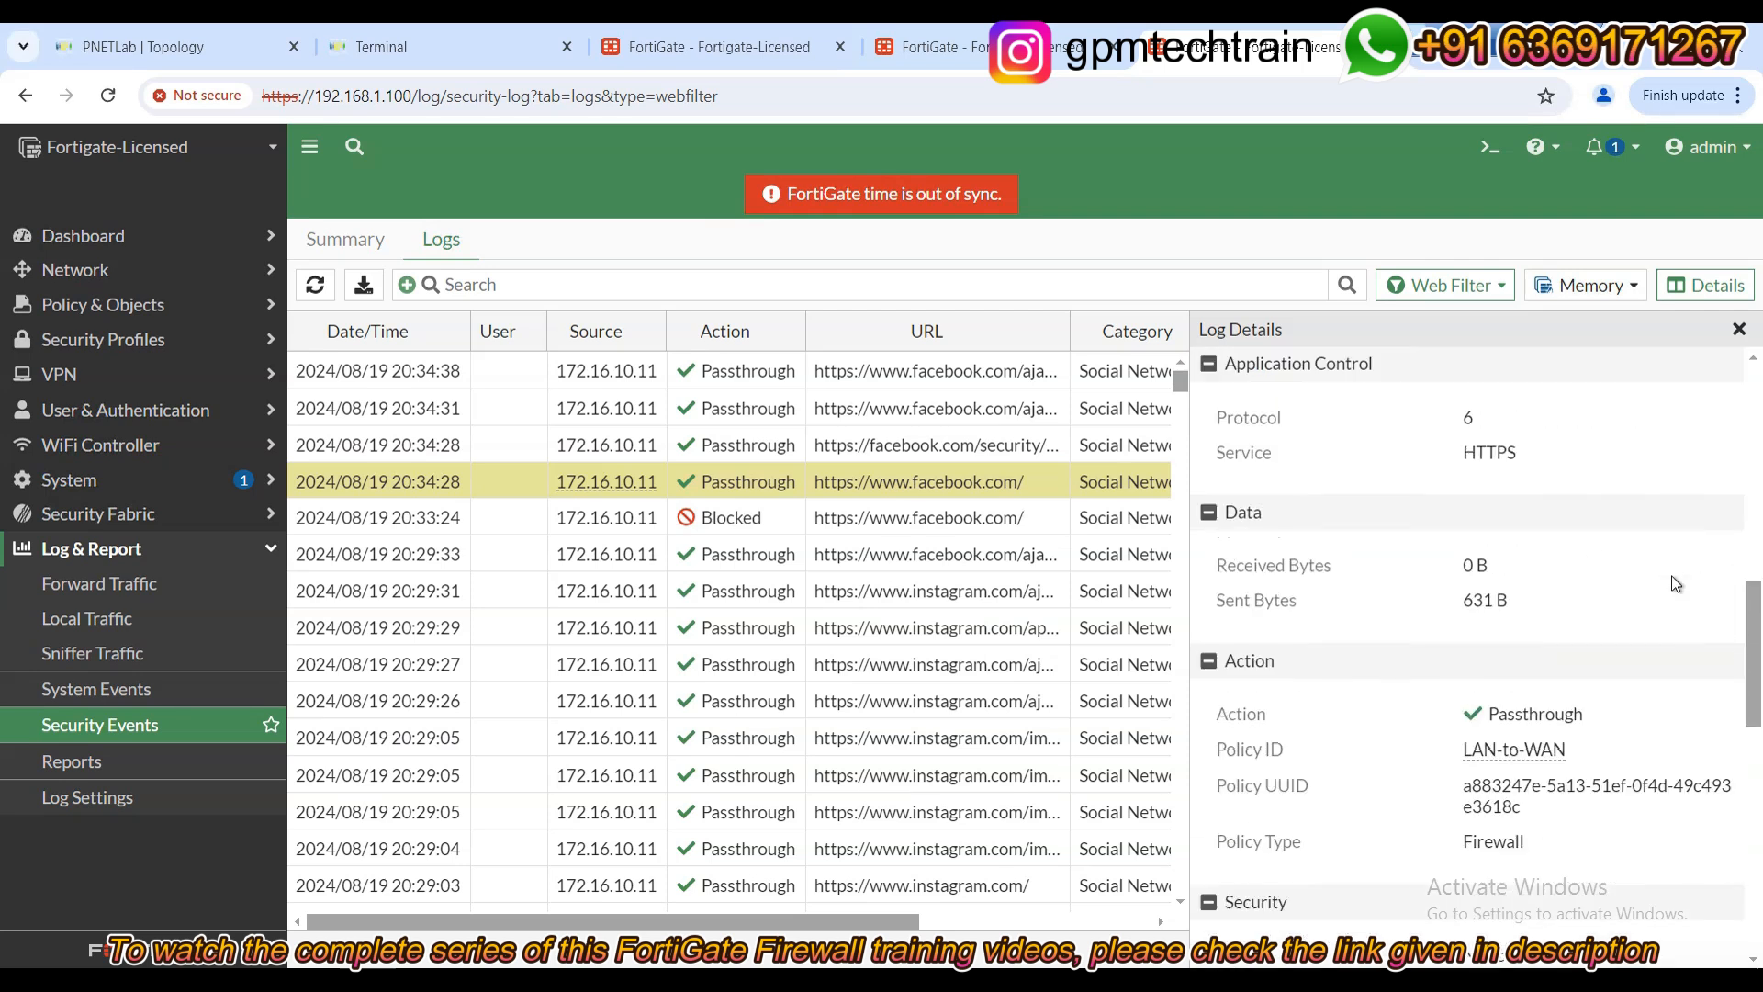
scroll(1672, 576, "down", 4)
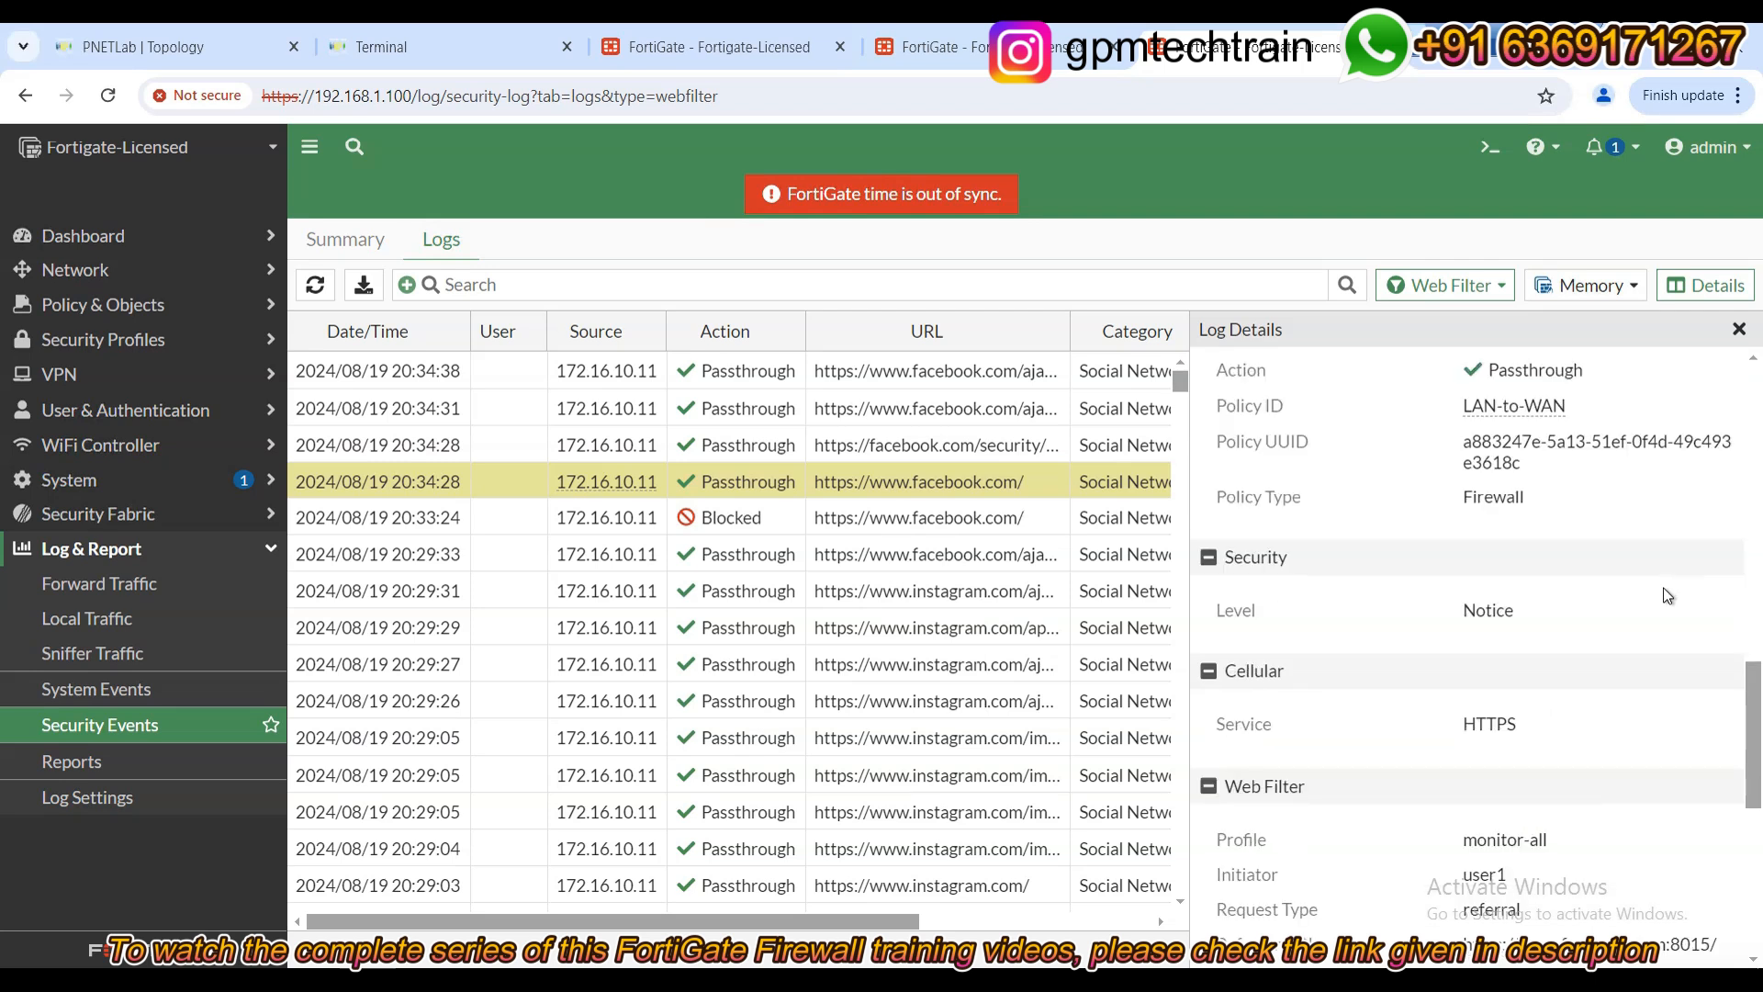
scroll(1664, 588, "down", 4)
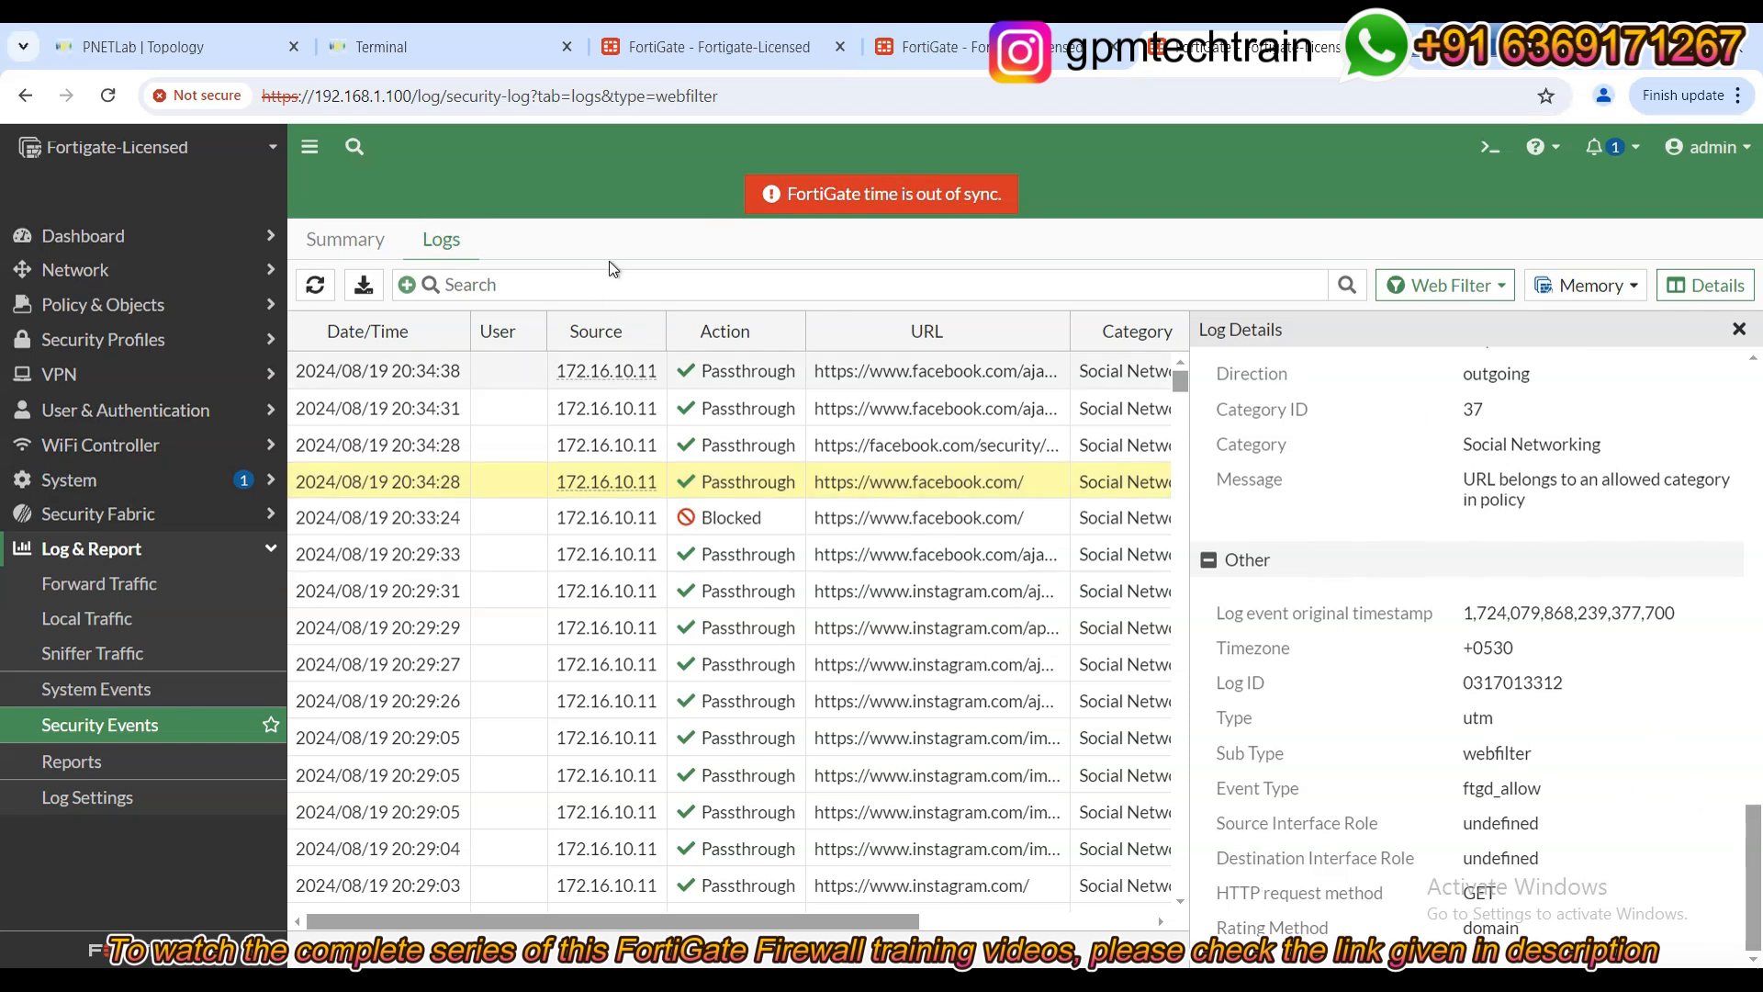
left_click(1739, 329)
Close the Facebook tab on PC1 and scroll the profile editor to Static URL Filter.
left_click(744, 47)
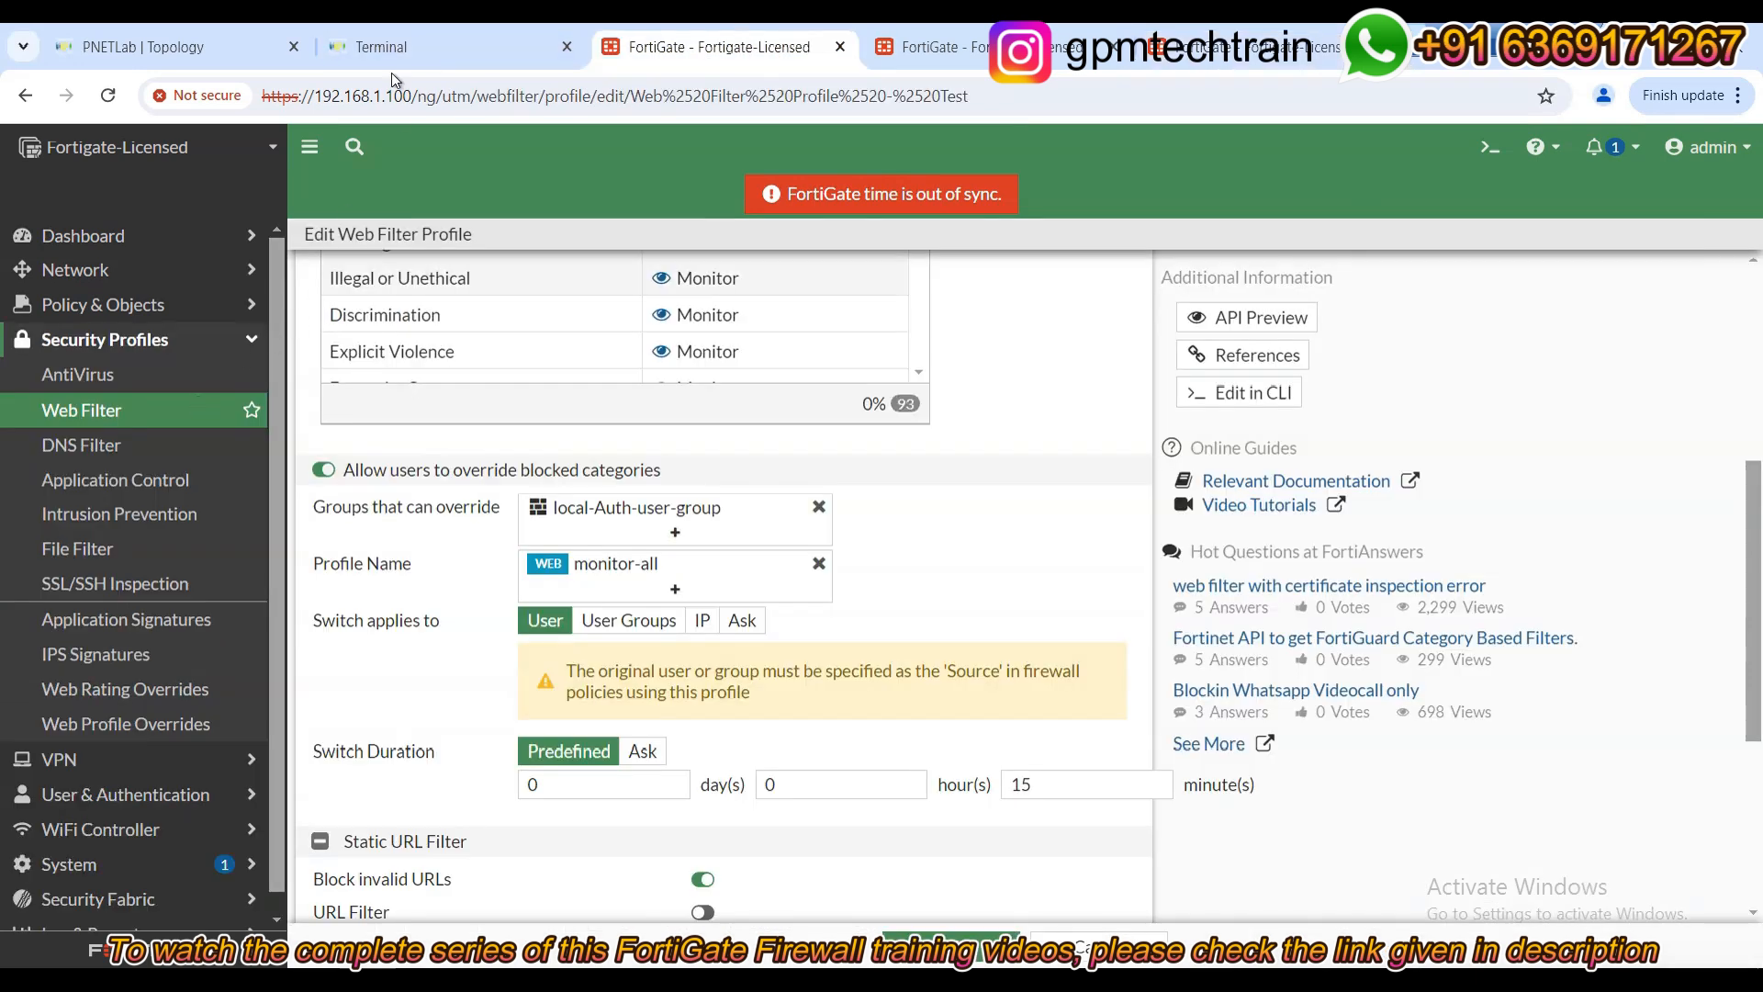
left_click(413, 47)
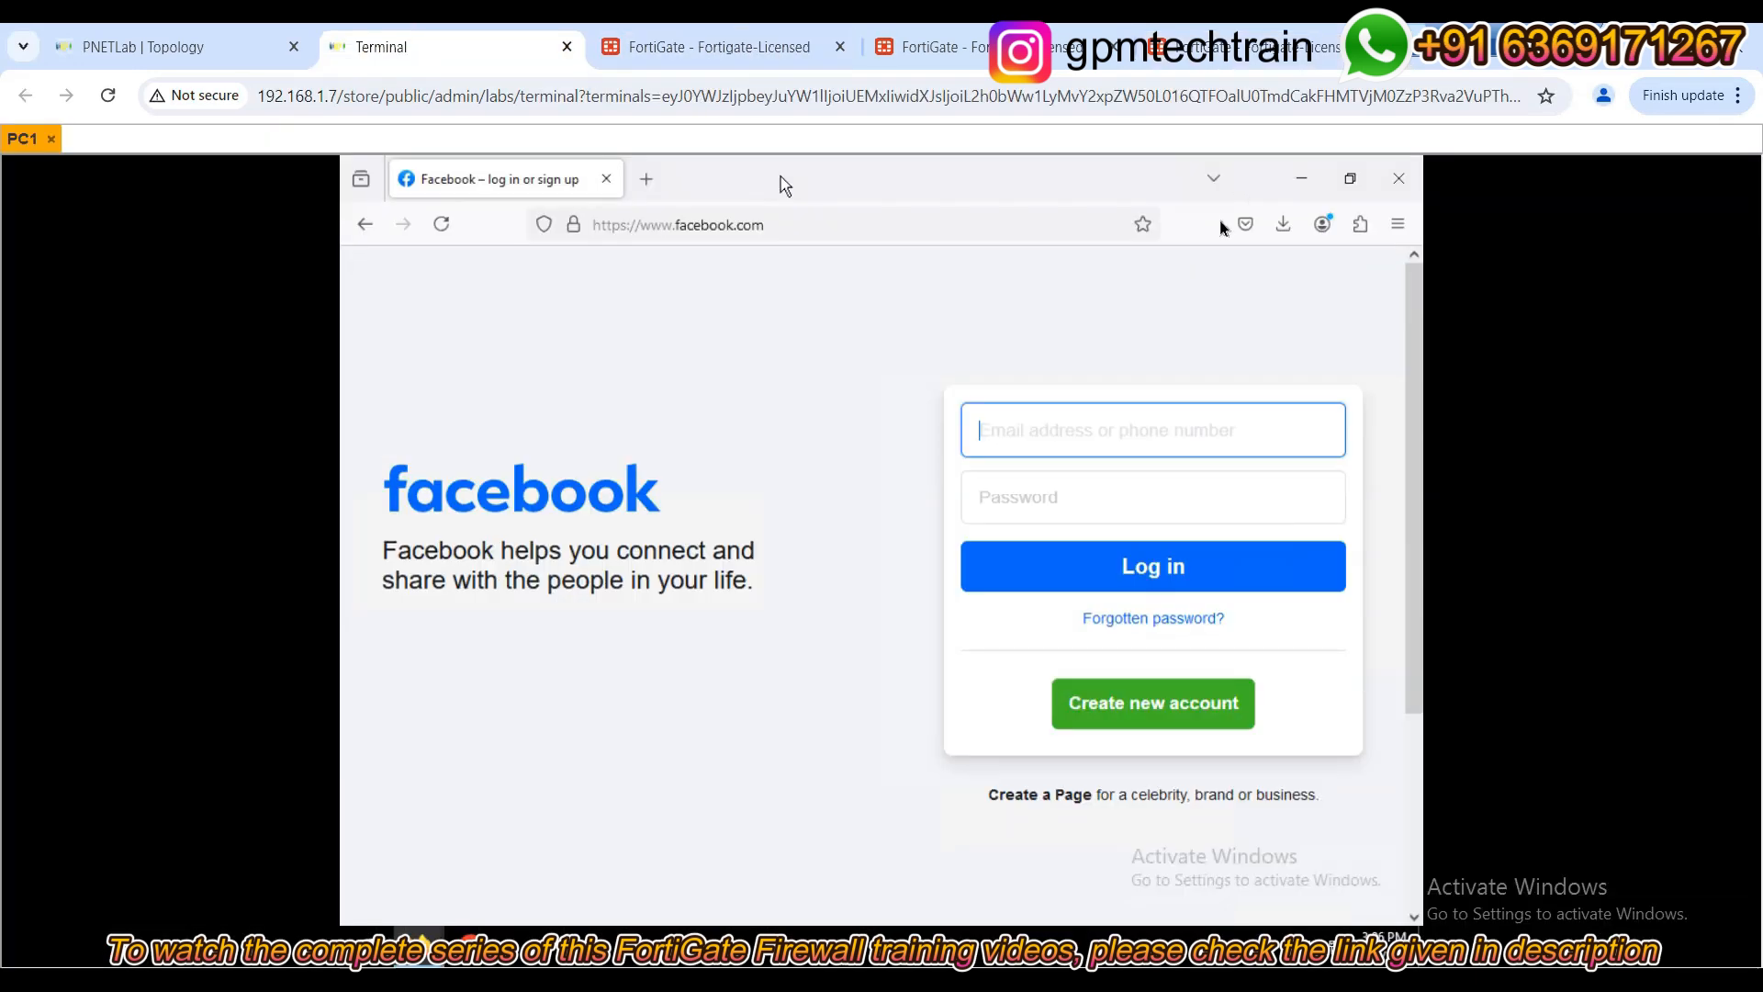
left_click(606, 180)
left_click(676, 42)
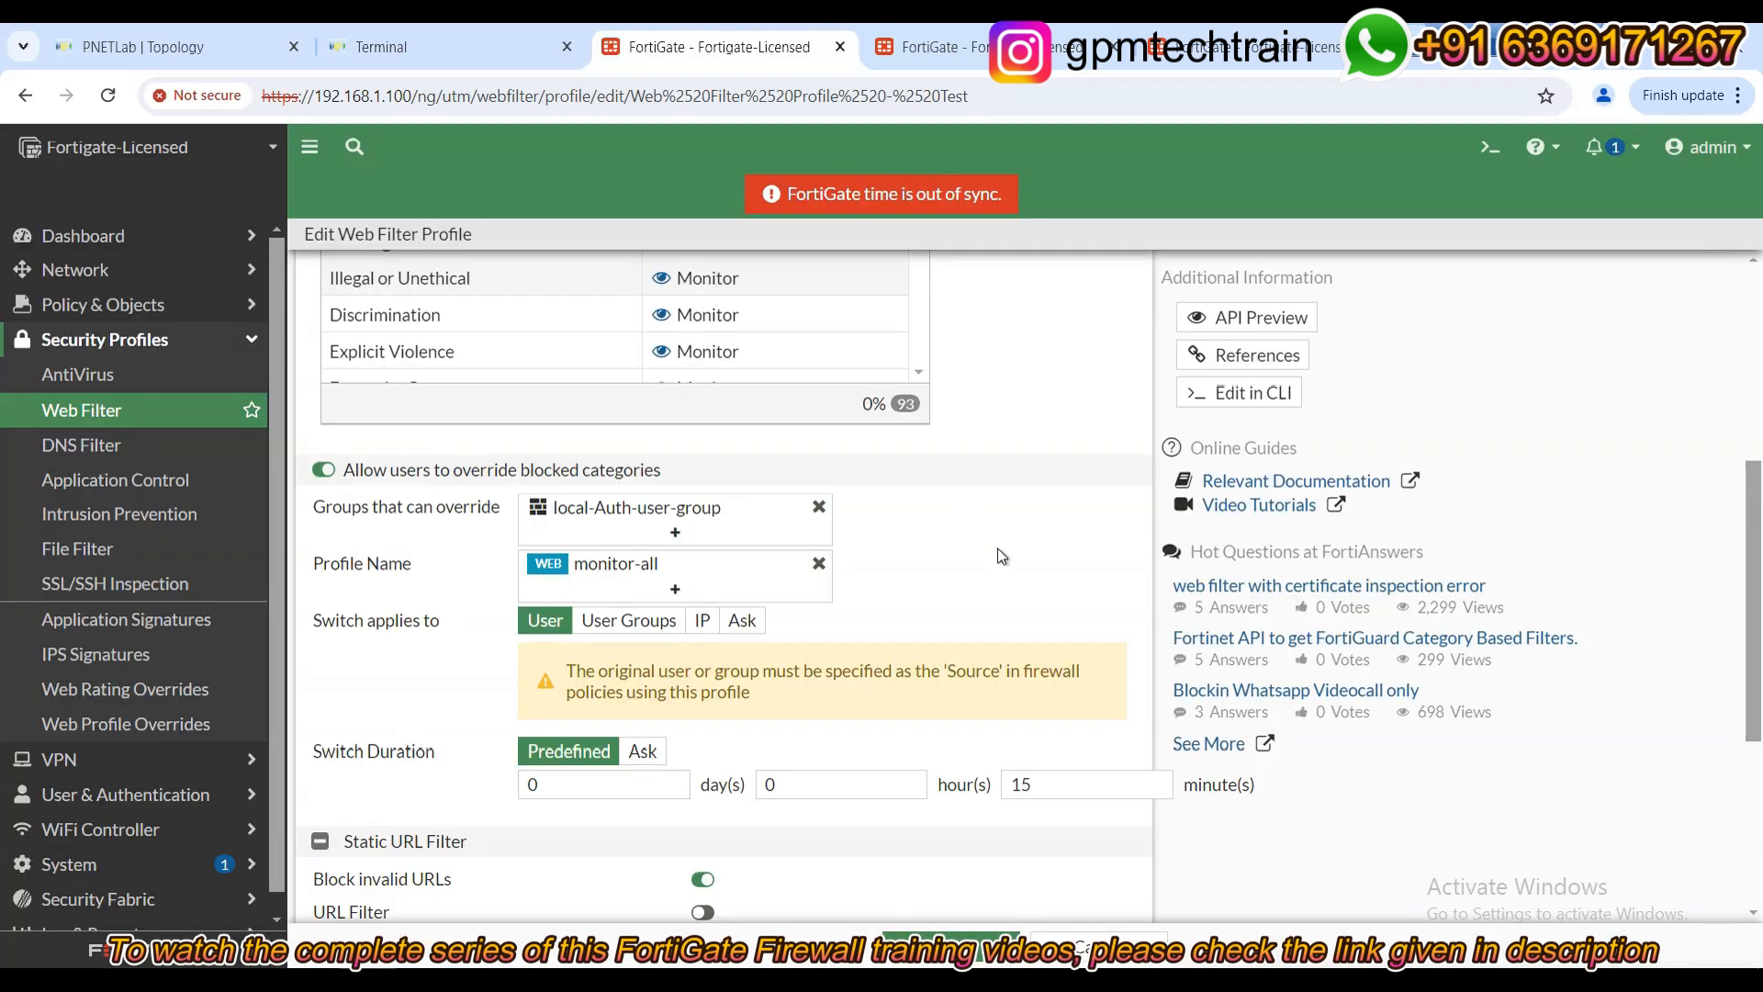
scroll(1001, 555, "down", 3)
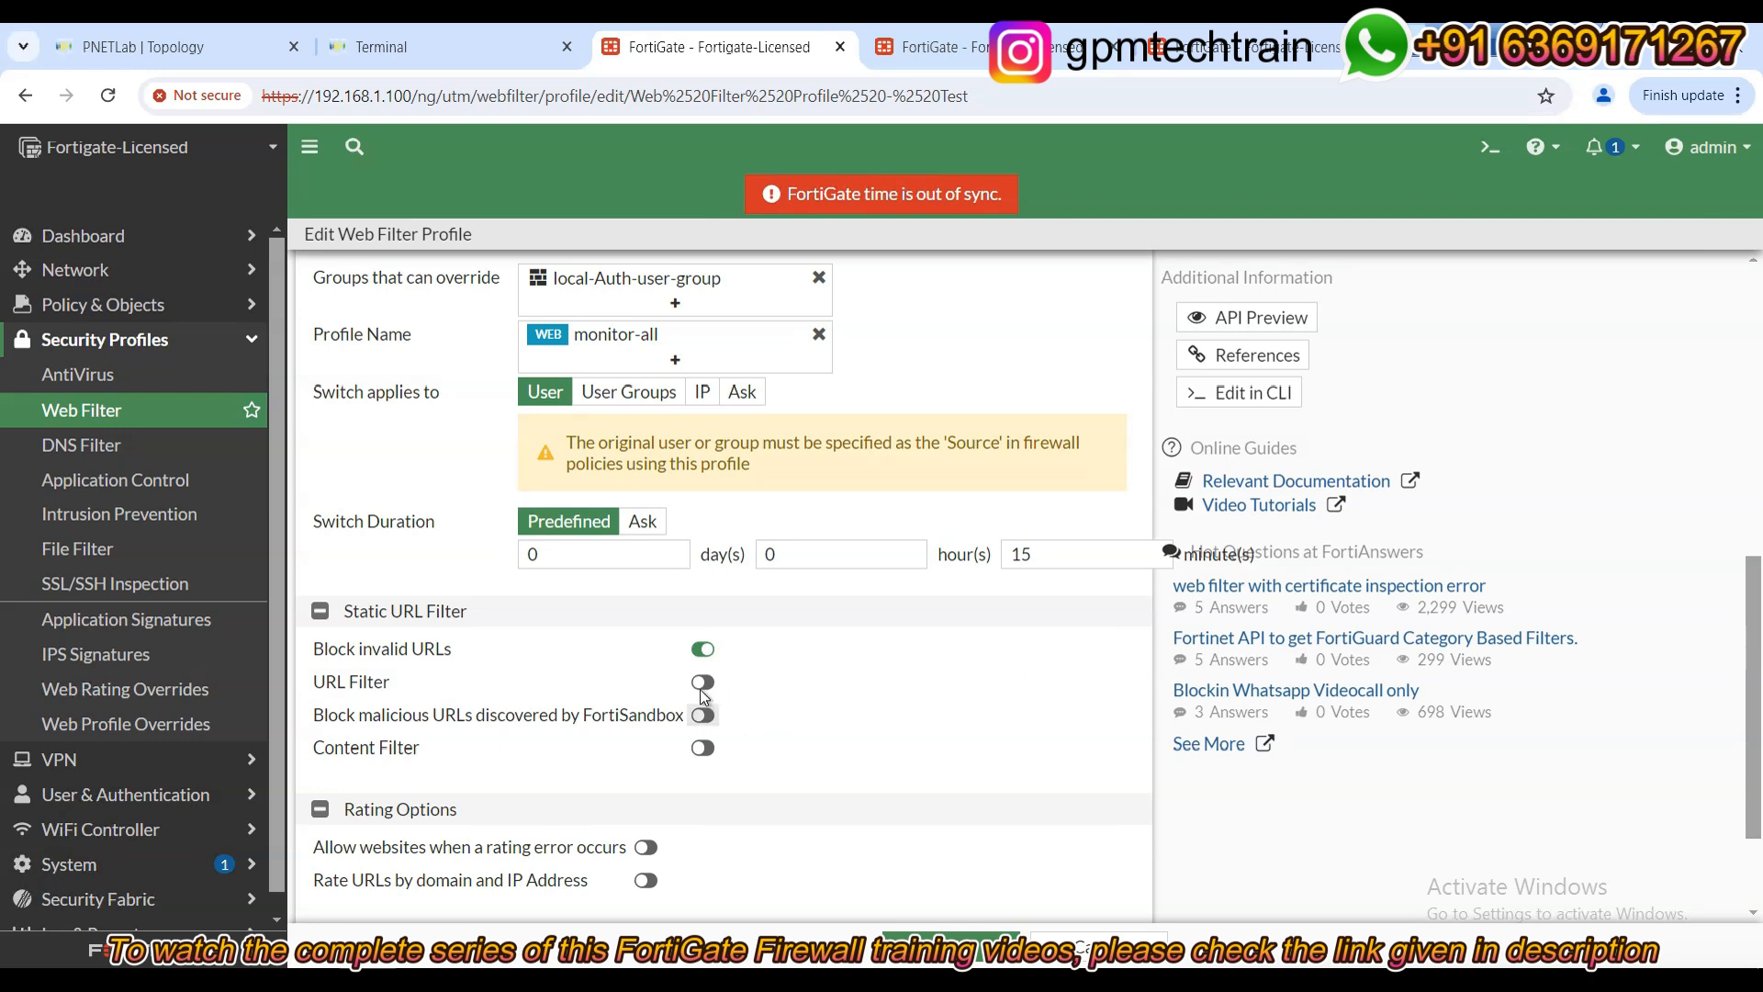
Enable URL Filter and start a new entry with URL example.com.
left_click(704, 682)
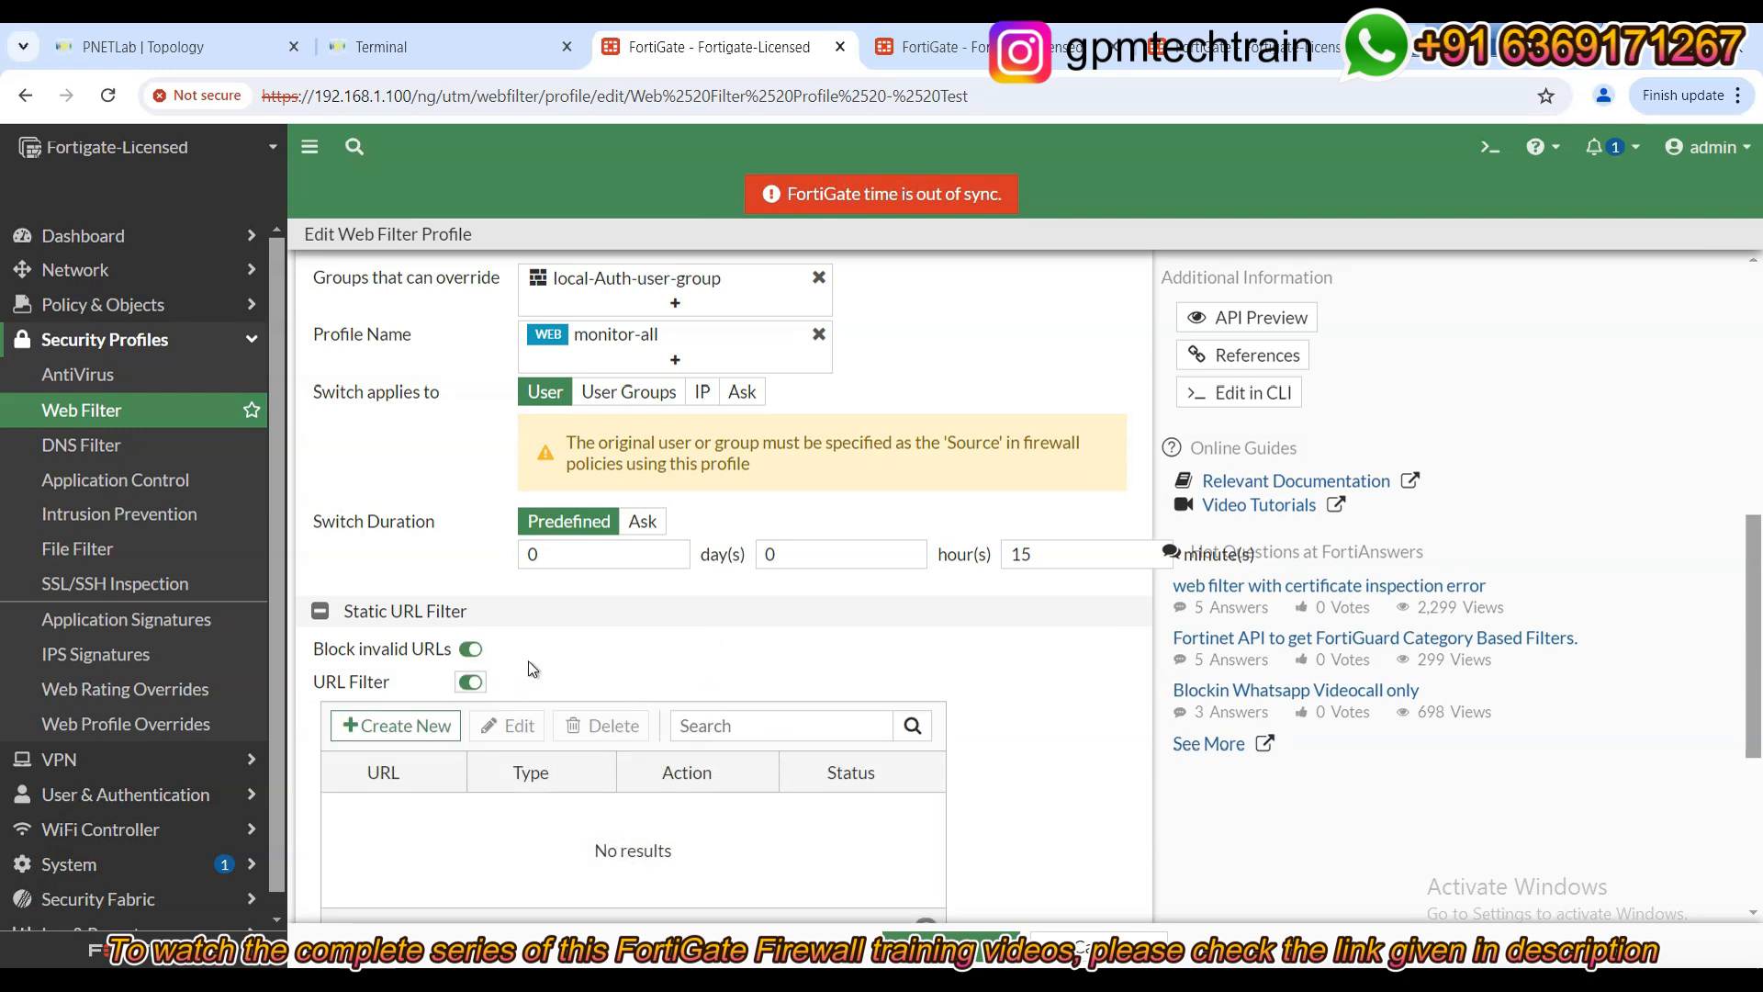
scroll(527, 659, "down", 1)
left_click(401, 611)
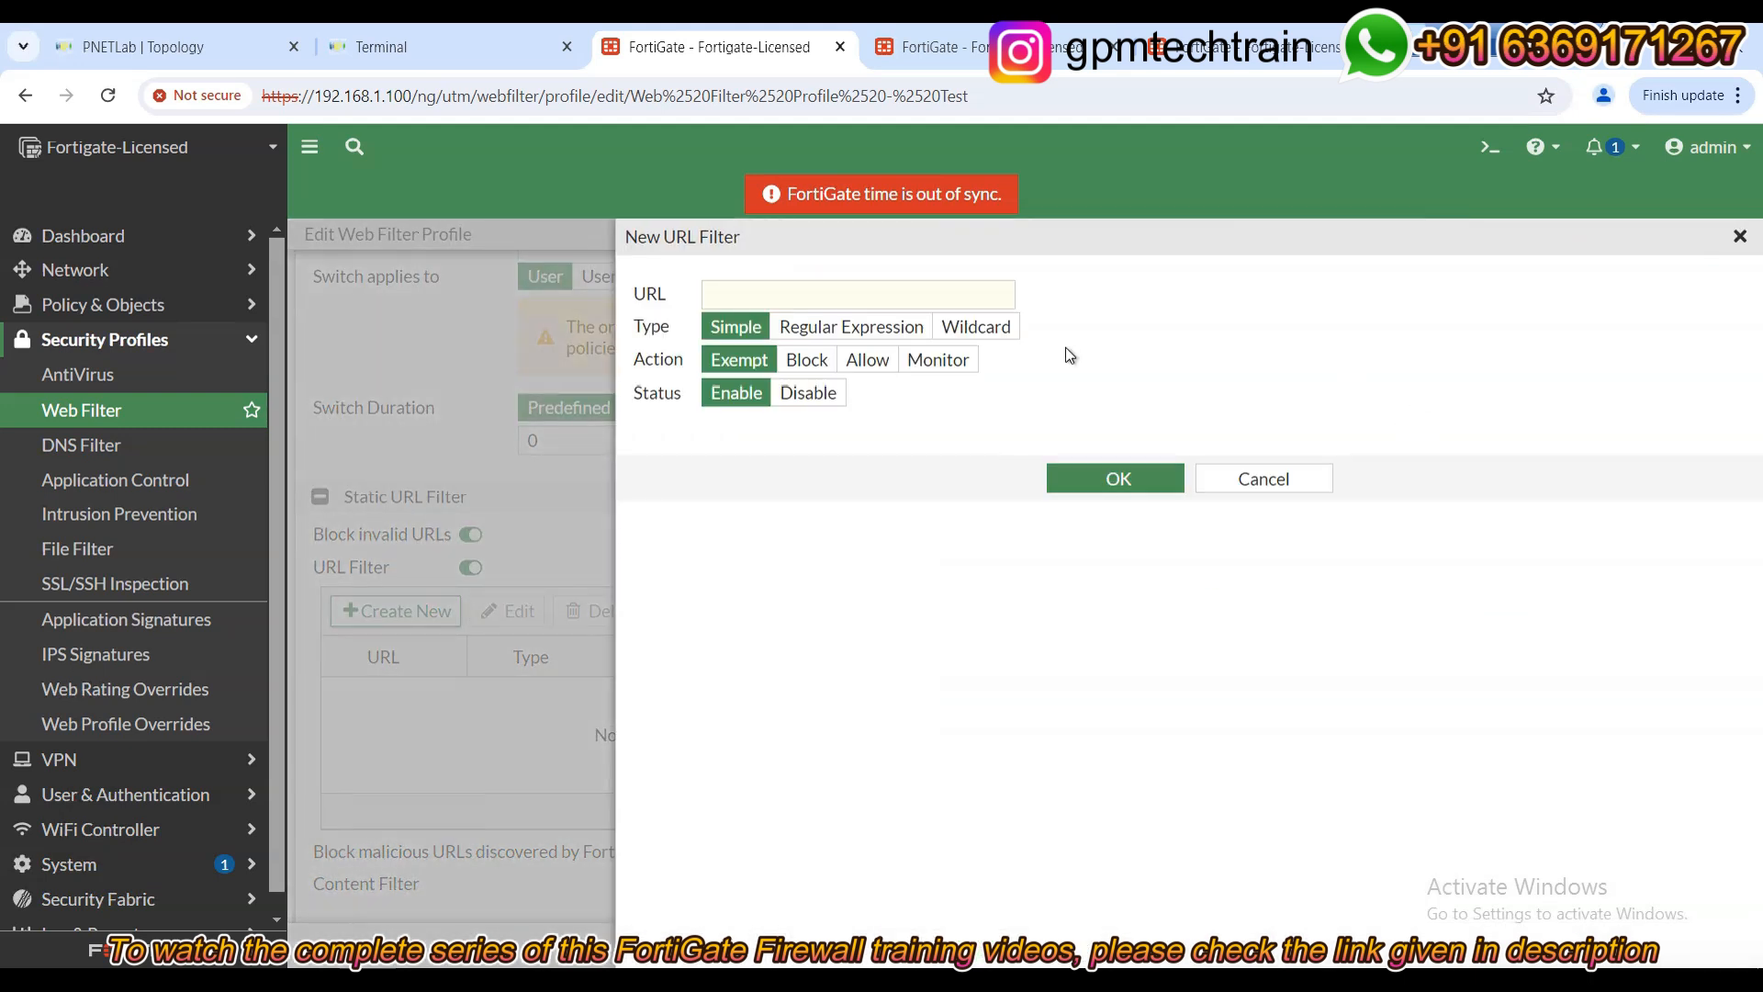
left_click(881, 300)
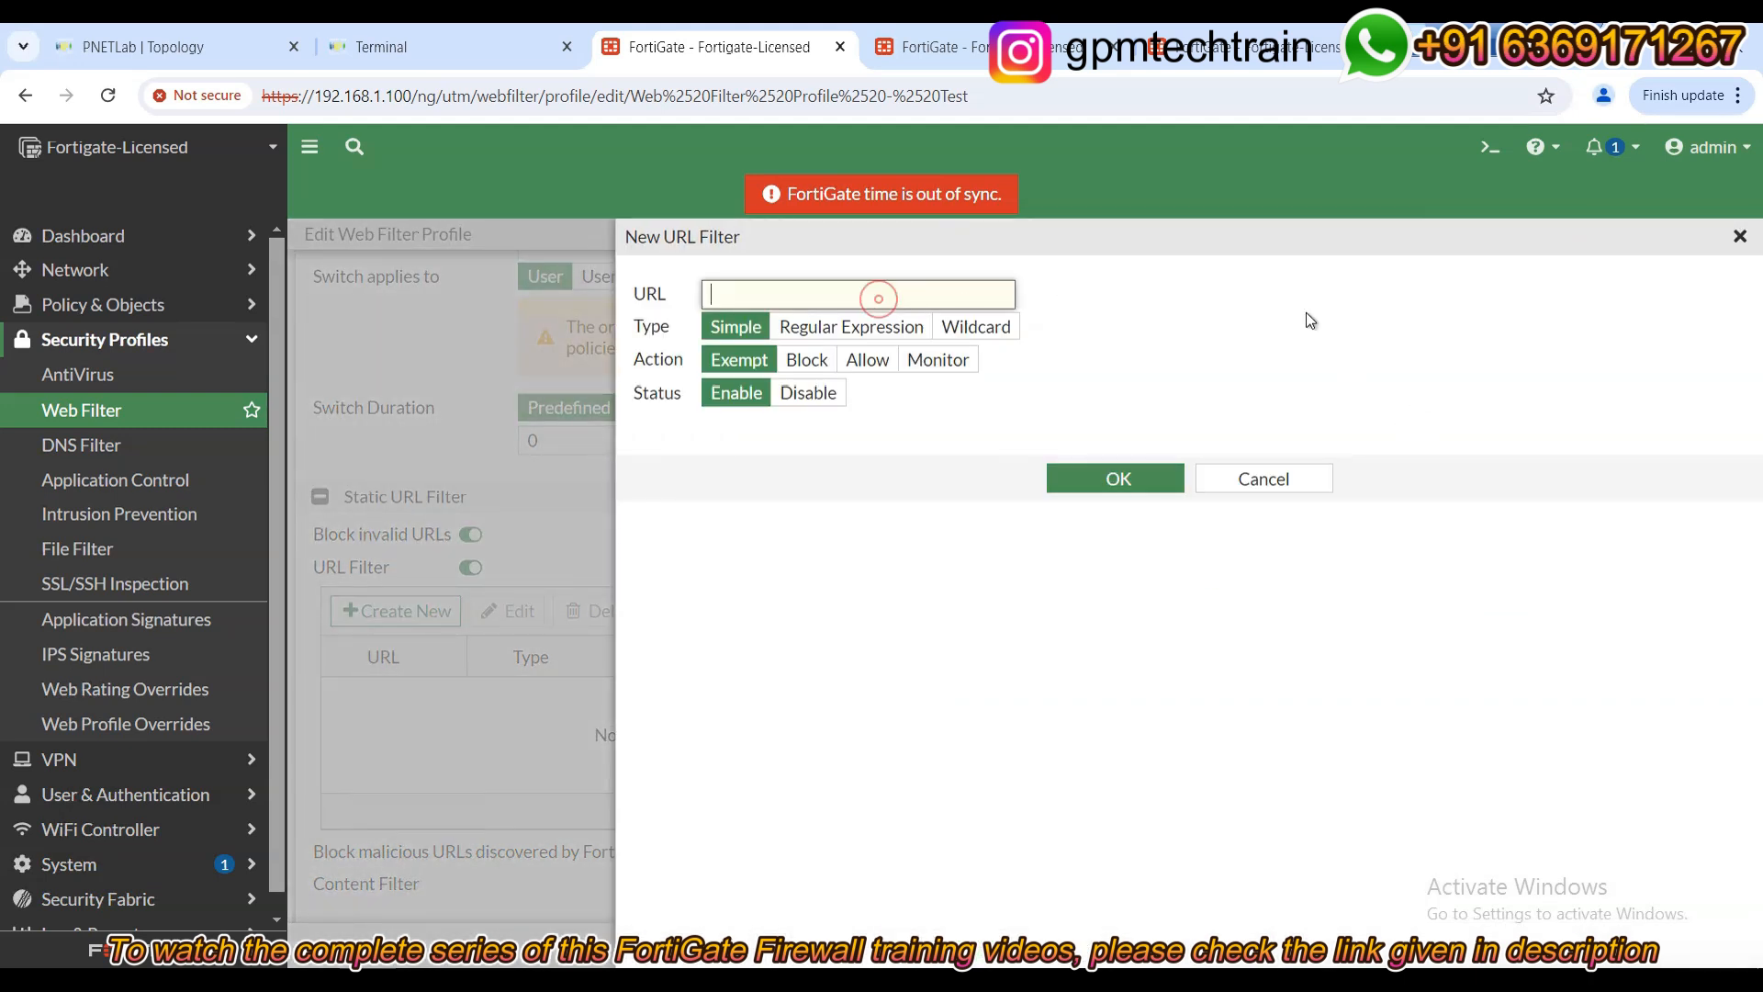
type("ex")
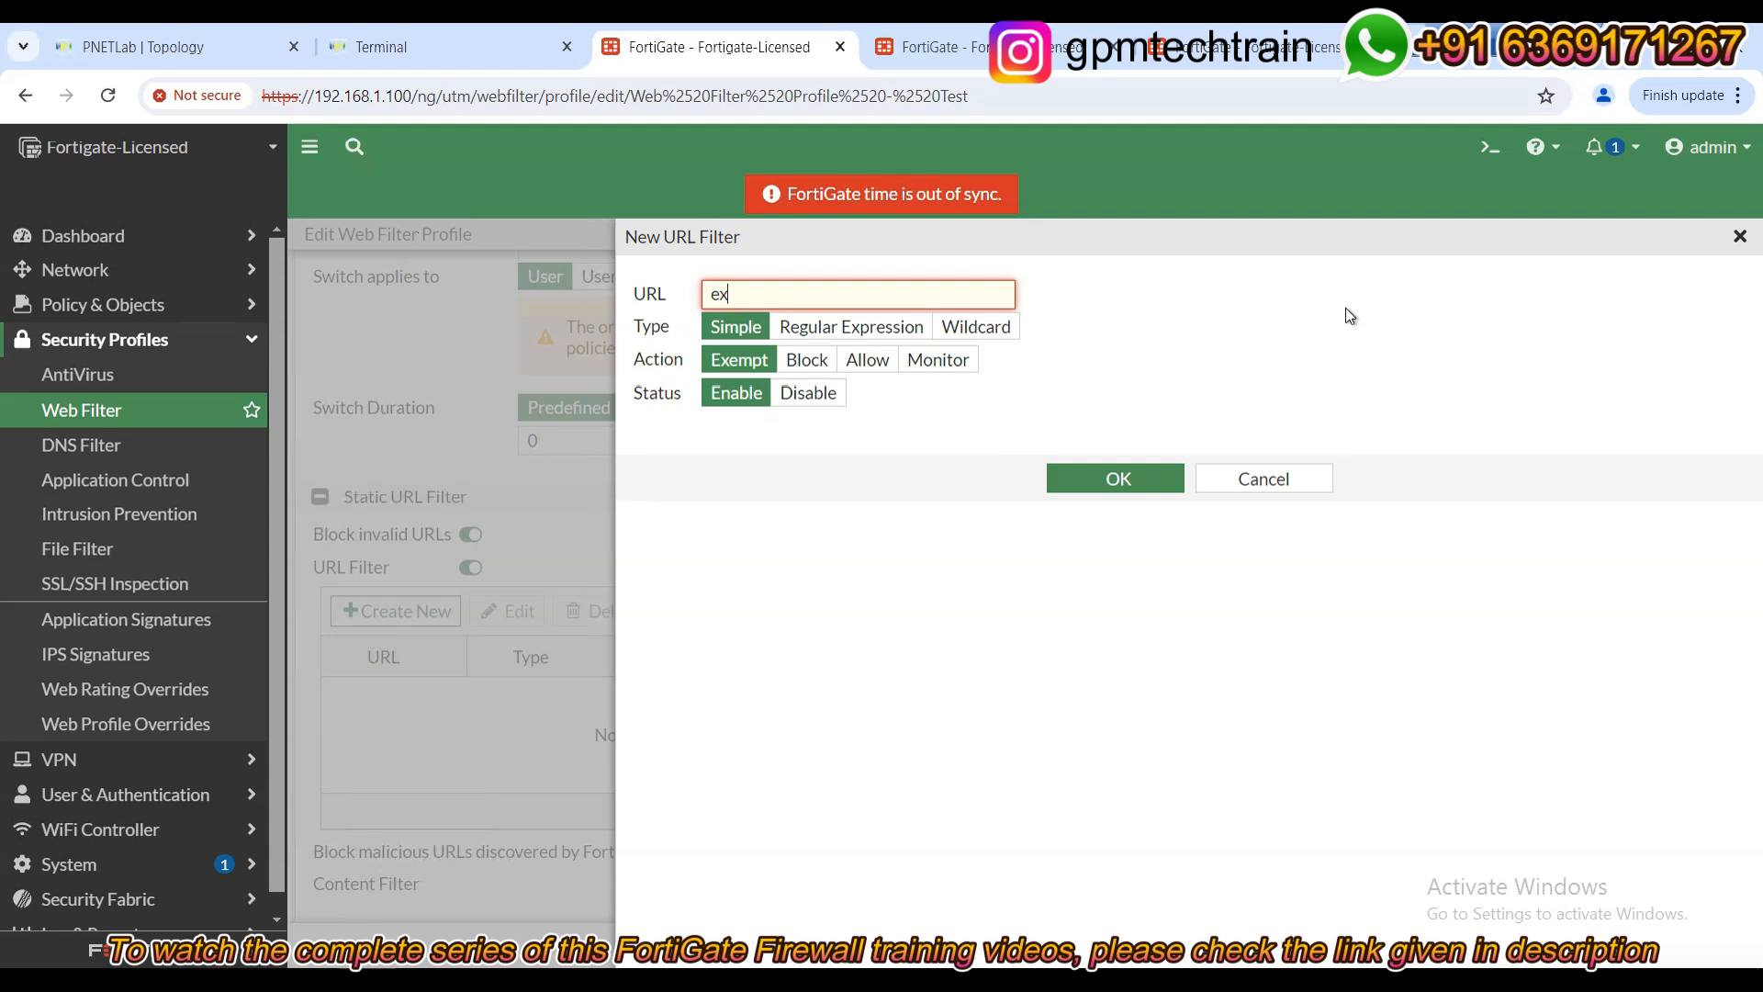
type("ample.com")
left_click_drag(708, 290, 828, 288)
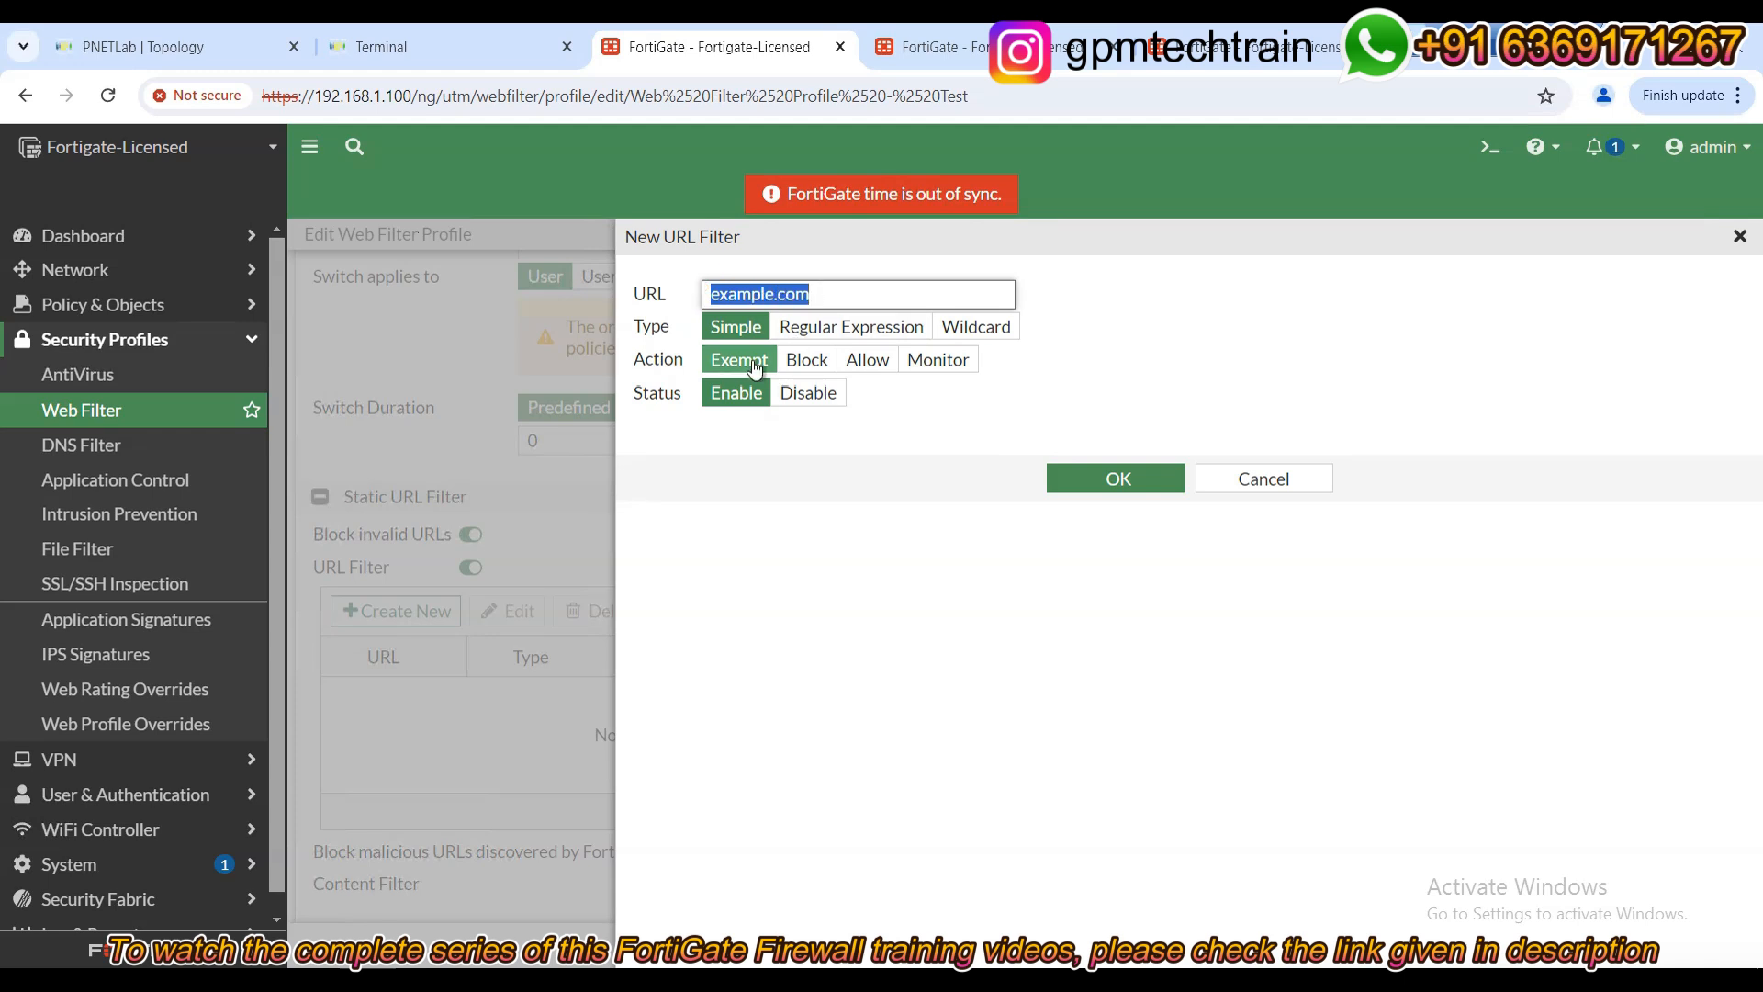
Set the example.com entry's action to Block and save it.
left_click(849, 364)
left_click(806, 360)
left_click(938, 360)
left_click(795, 366)
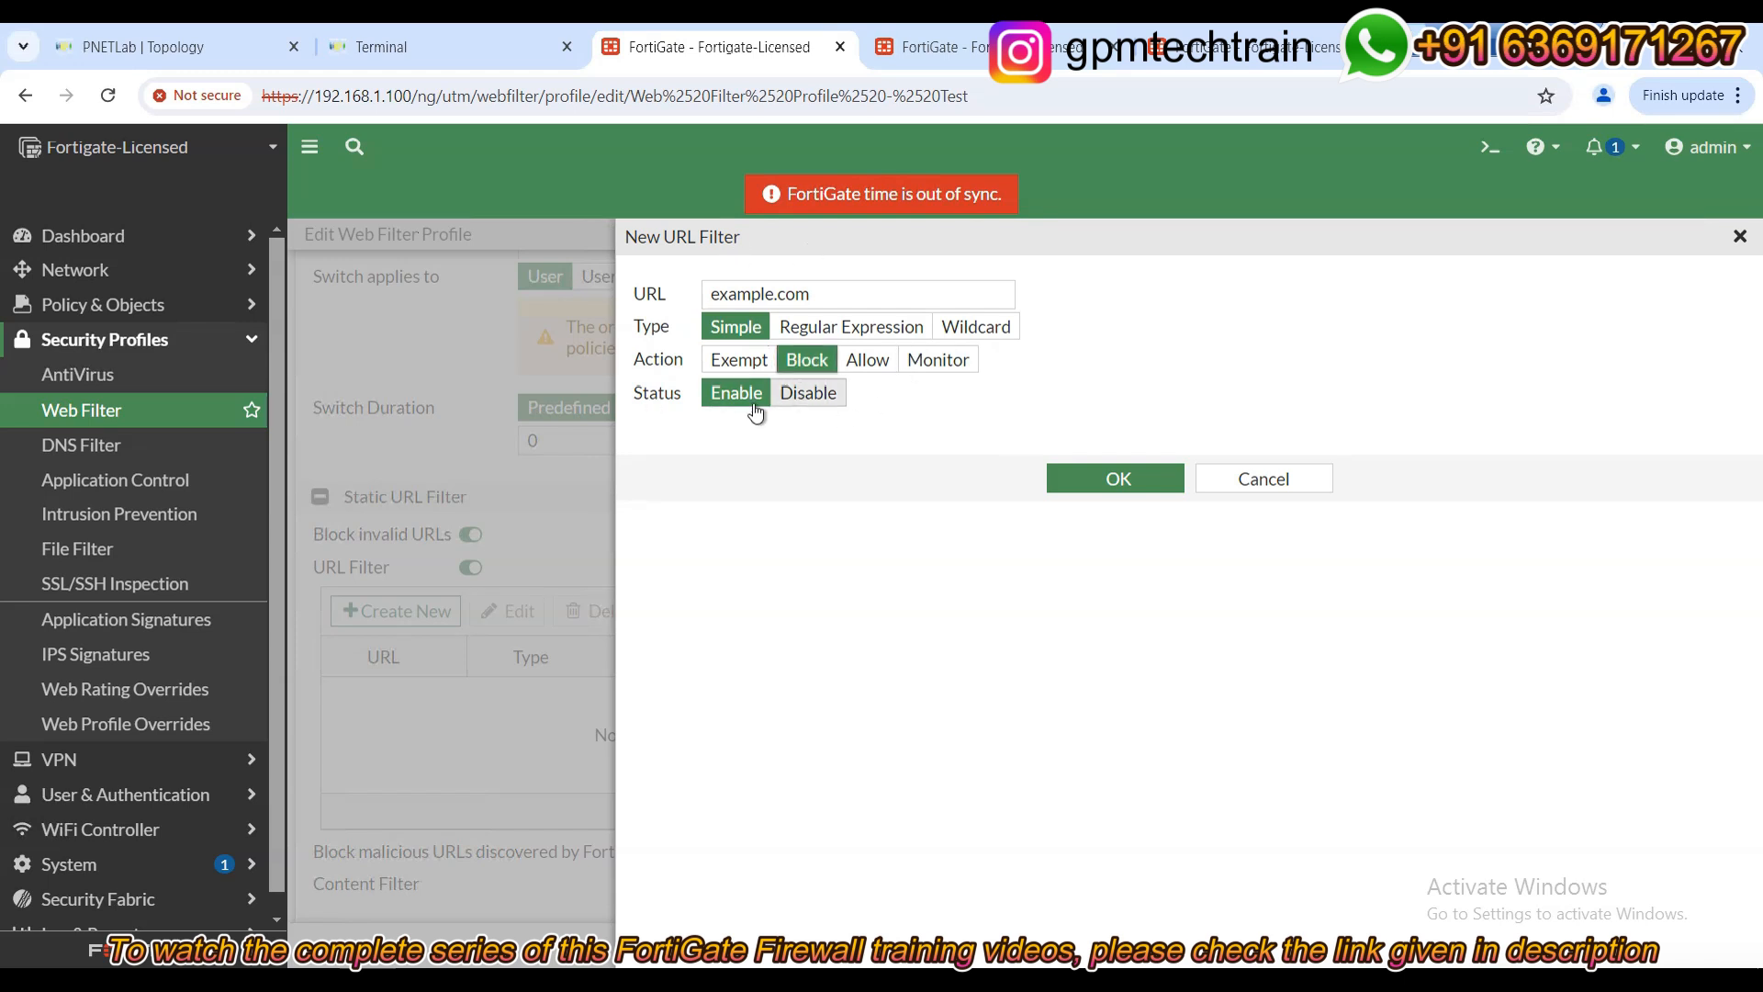
left_click(1115, 477)
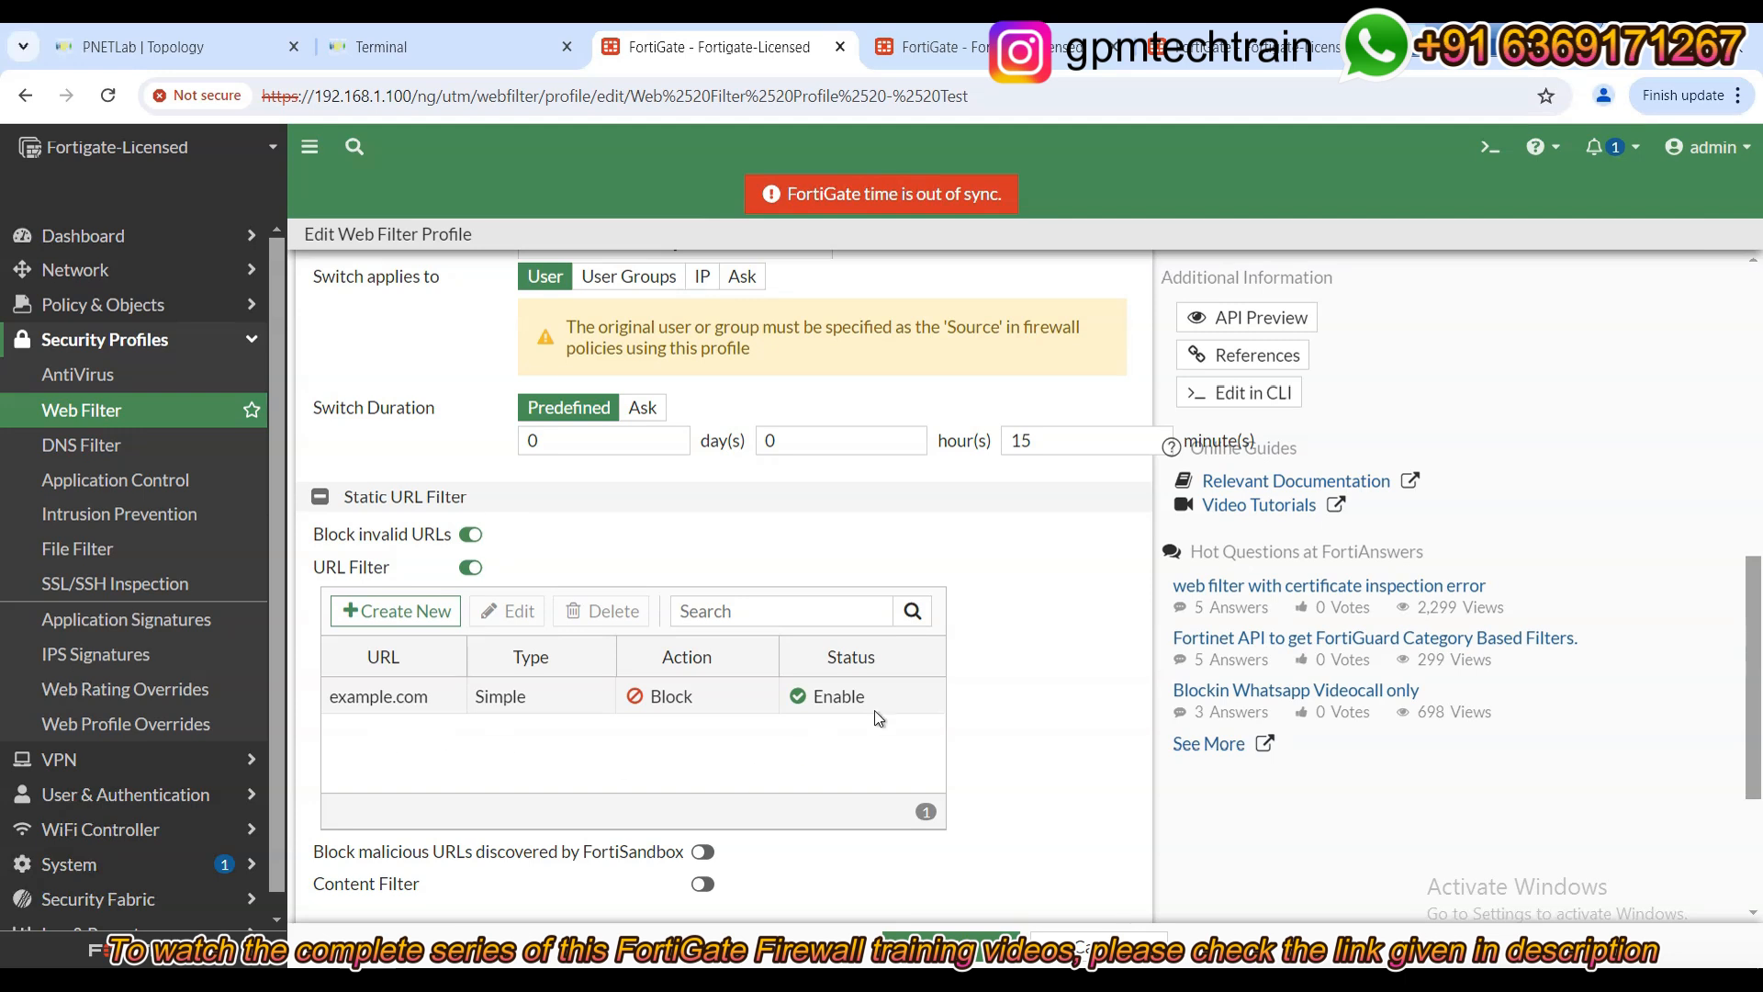
scroll(875, 709, "up", 10)
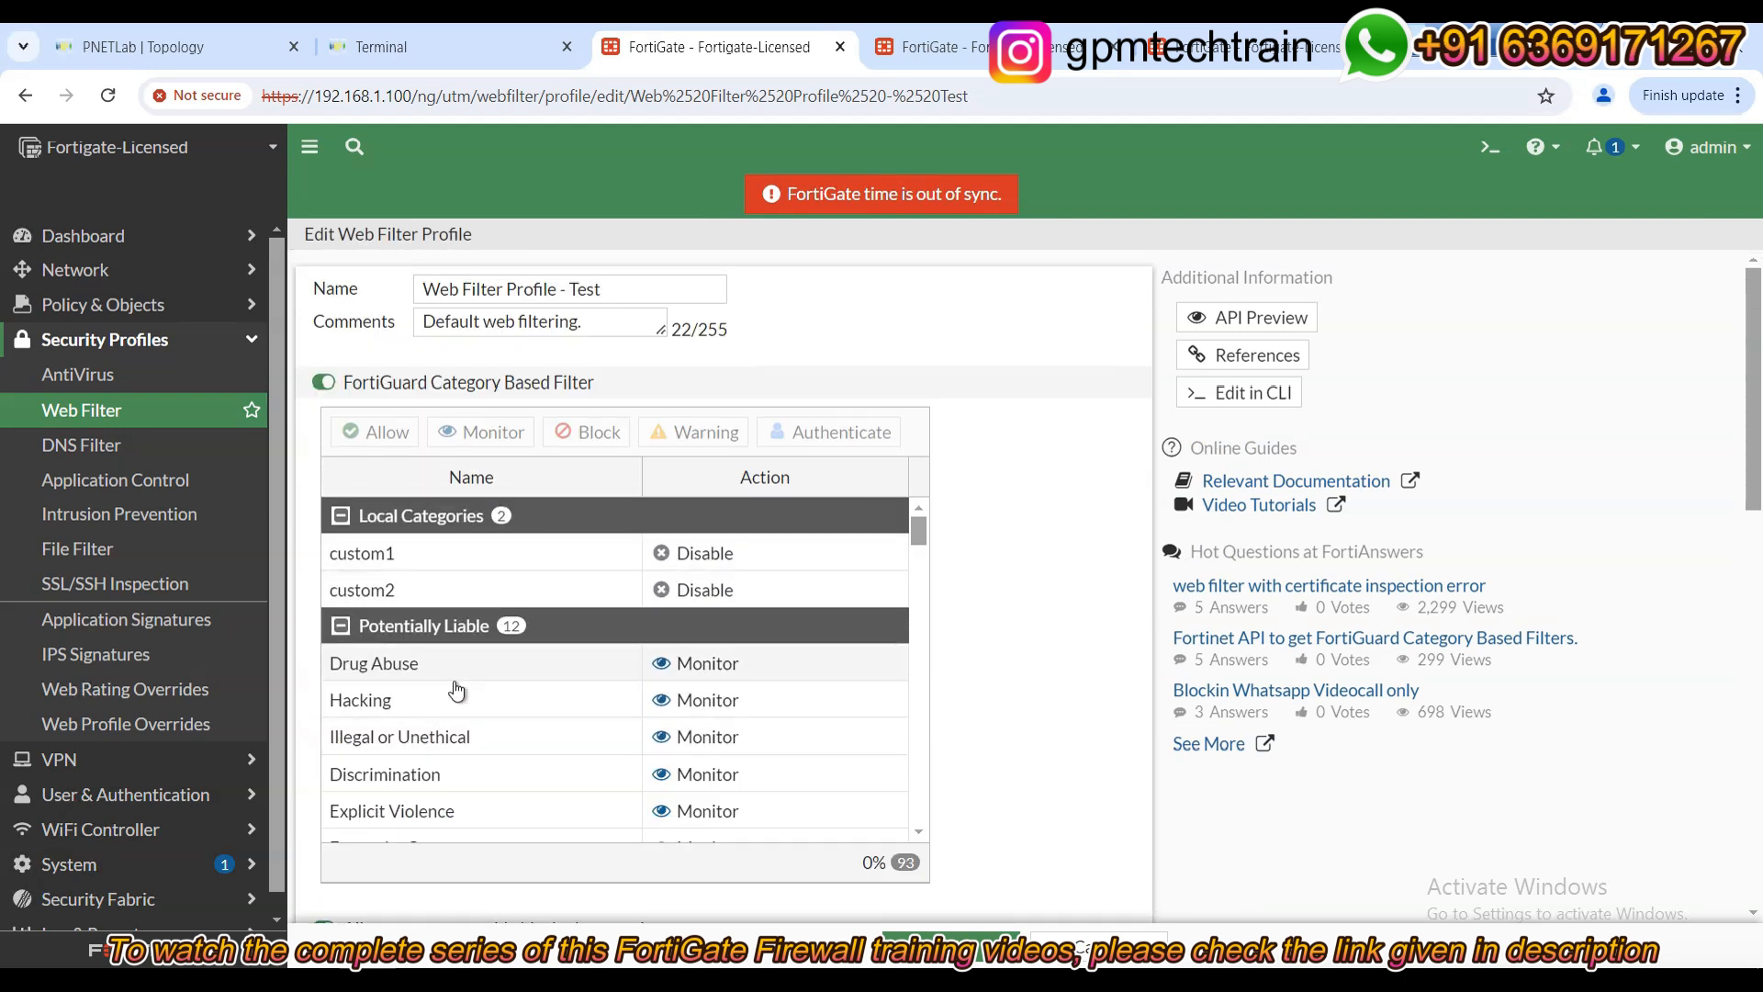
scroll(457, 691, "down", 5)
scroll(996, 698, "down", 8)
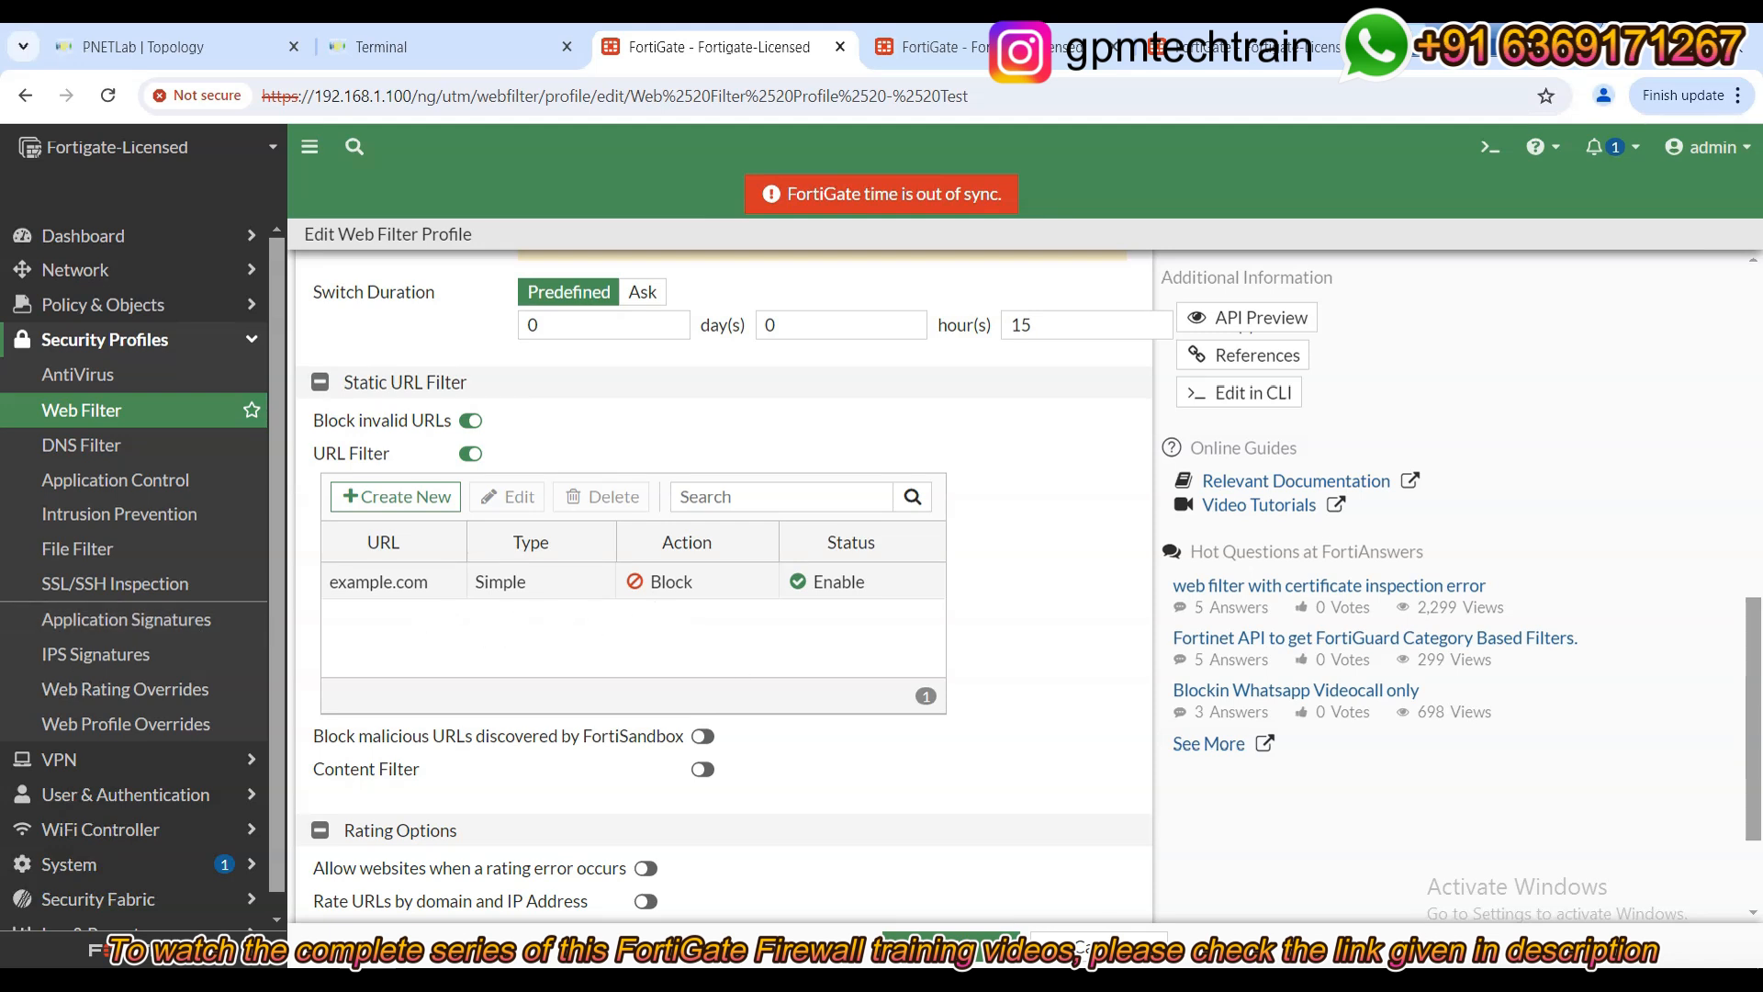
Enable Content Filter, then cancel the new pattern entry so the list stays empty.
left_click(704, 771)
scroll(463, 731, "down", 3)
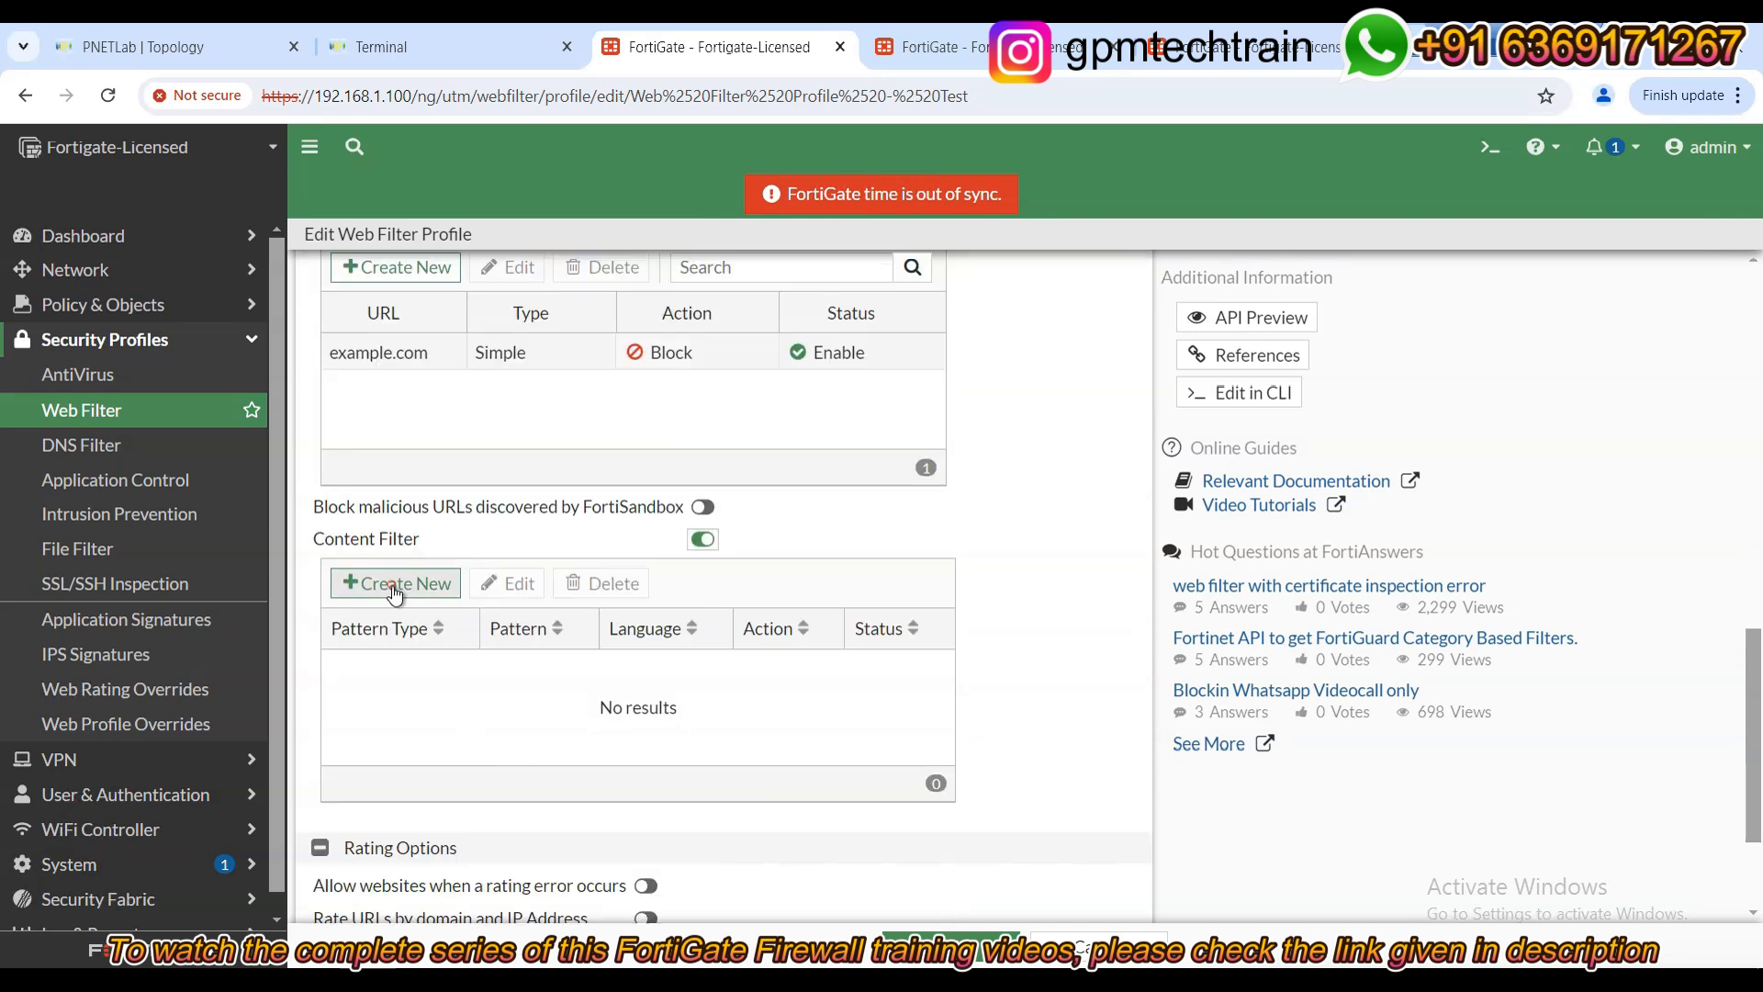
left_click(396, 583)
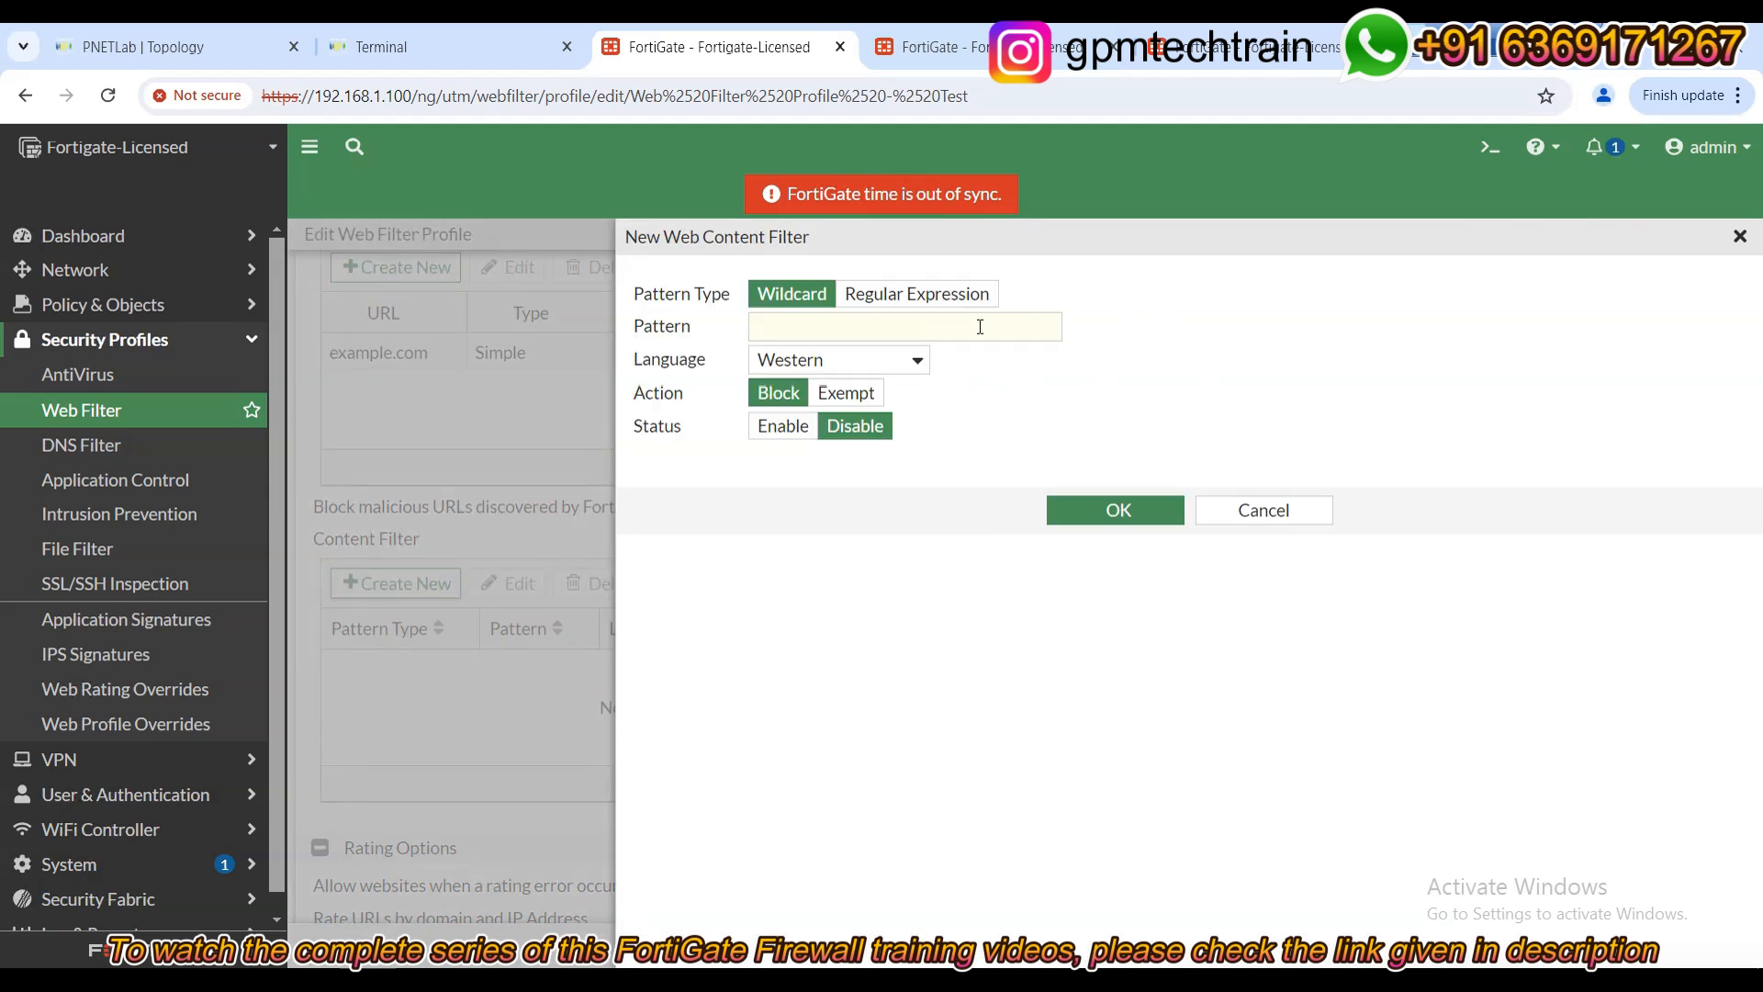
left_click(782, 323)
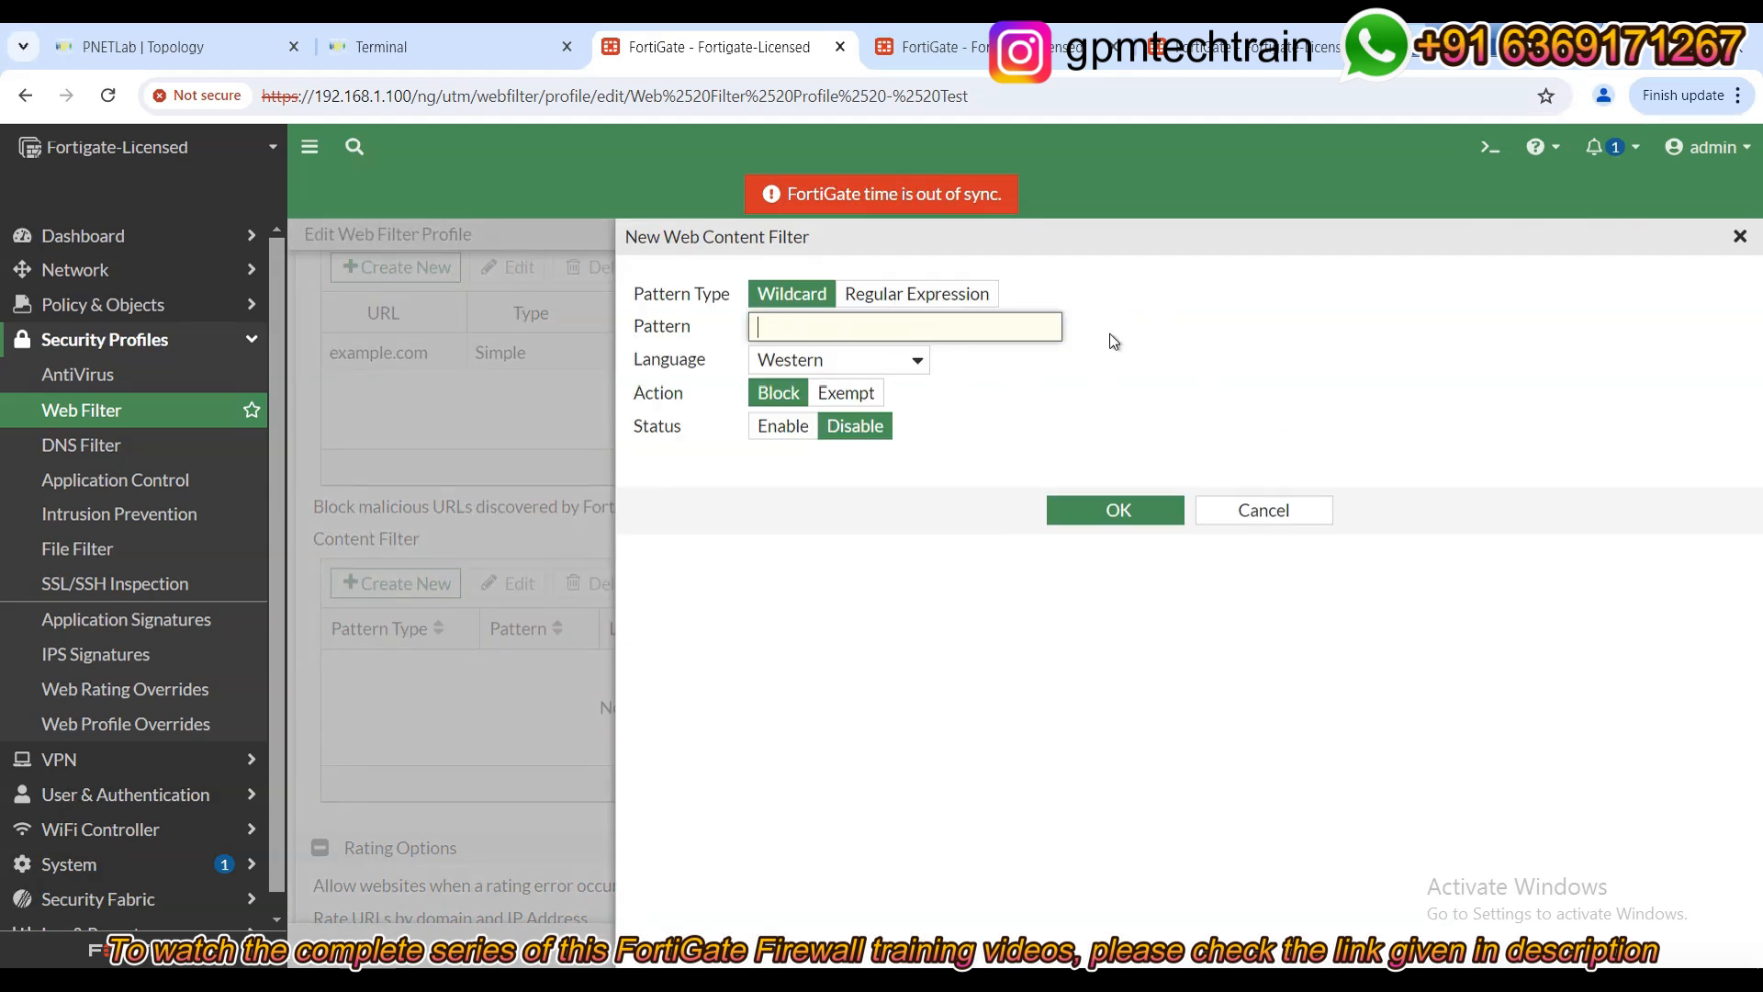
left_click(806, 362)
left_click(1144, 371)
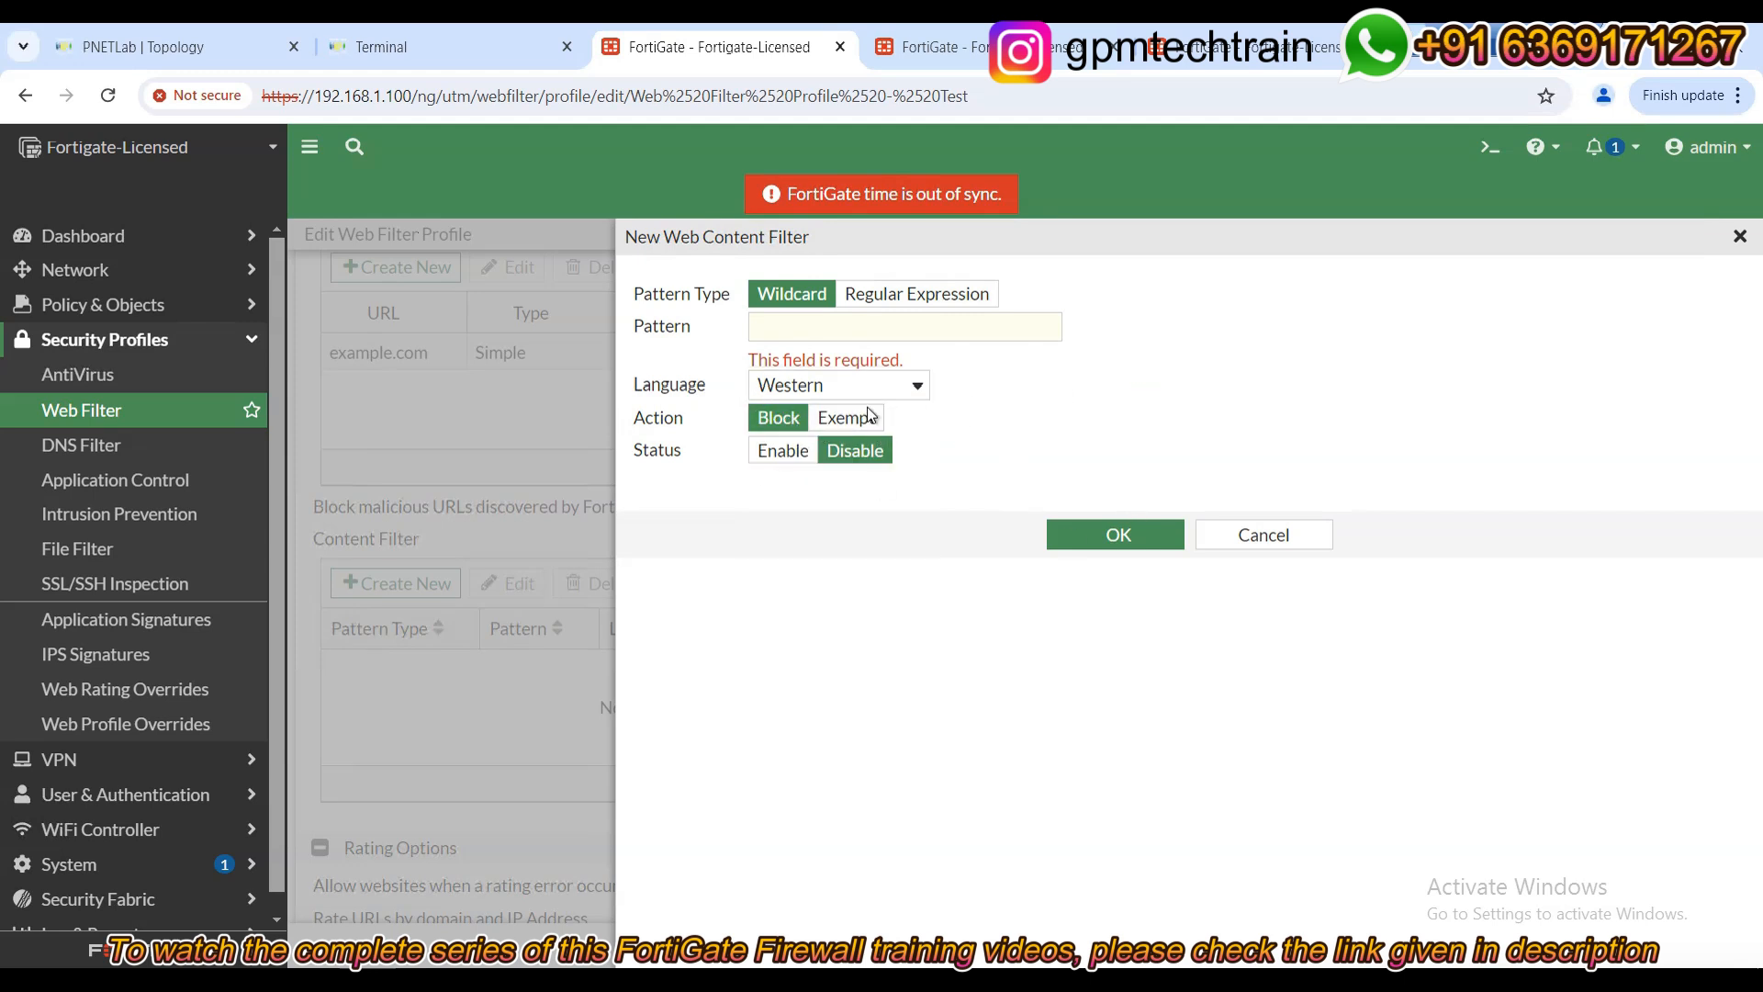
left_click(1315, 542)
scroll(460, 681, "down", 2)
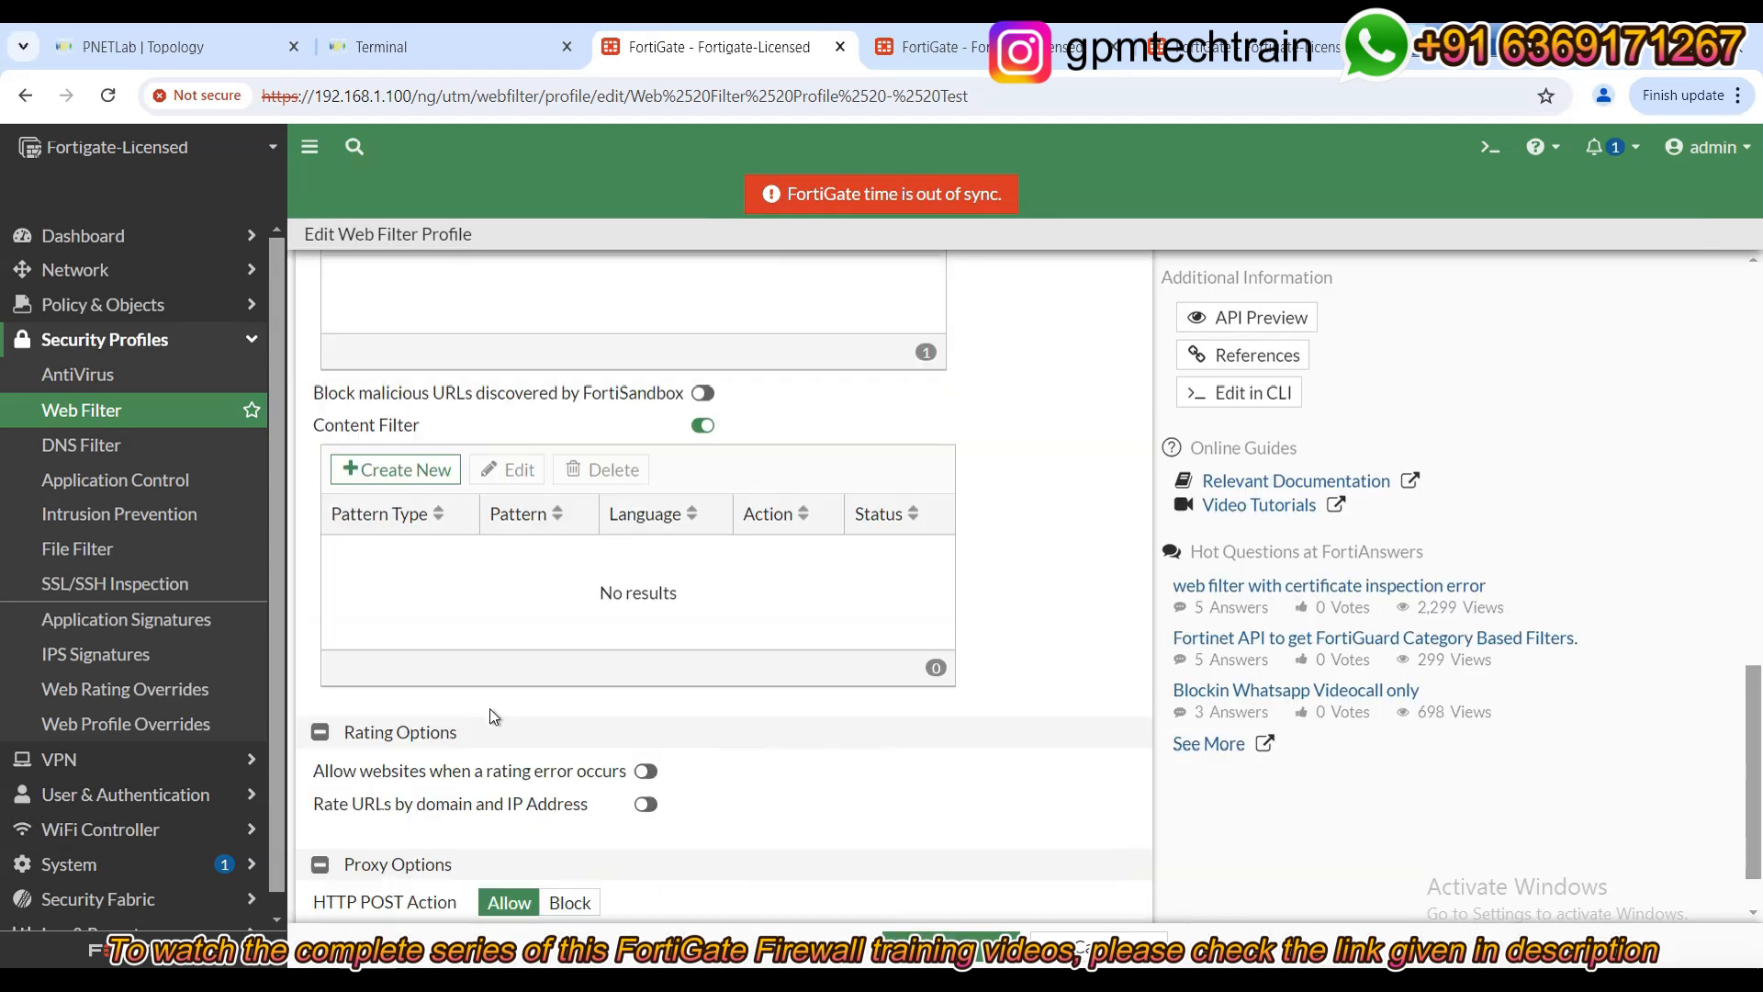
scroll(816, 762, "up", 10)
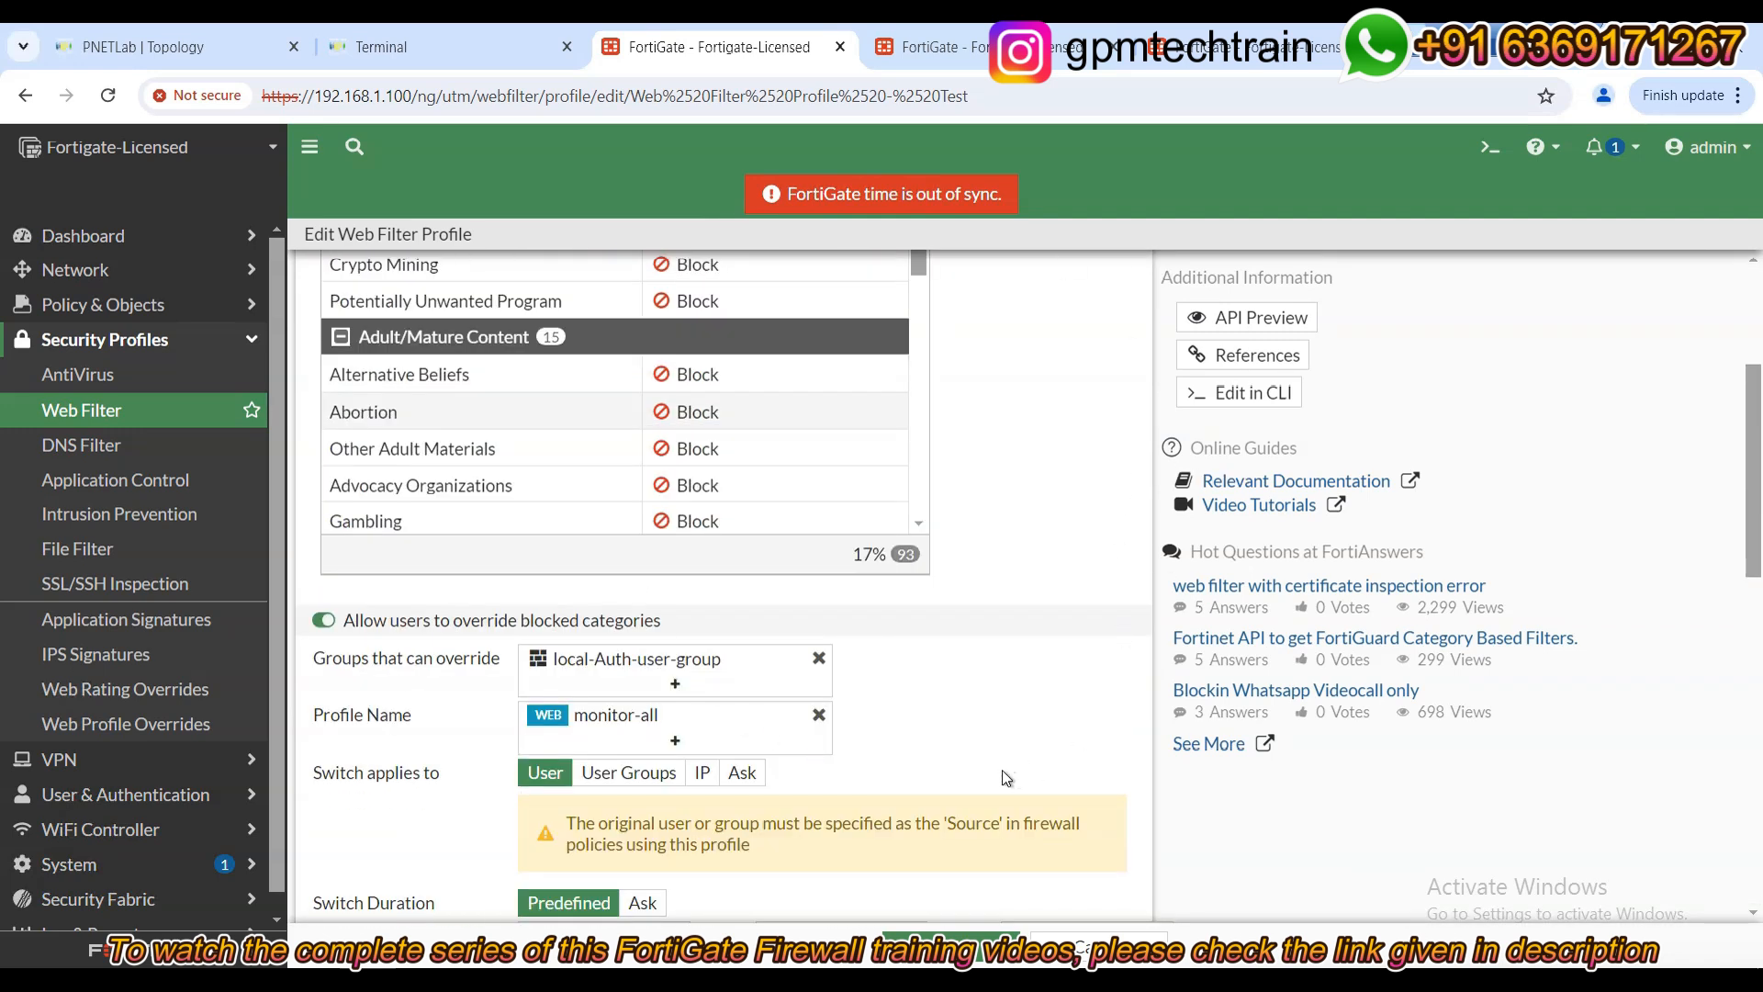
Change the Social Networking category to Allow and save the profile.
scroll(1003, 772, "up", 3)
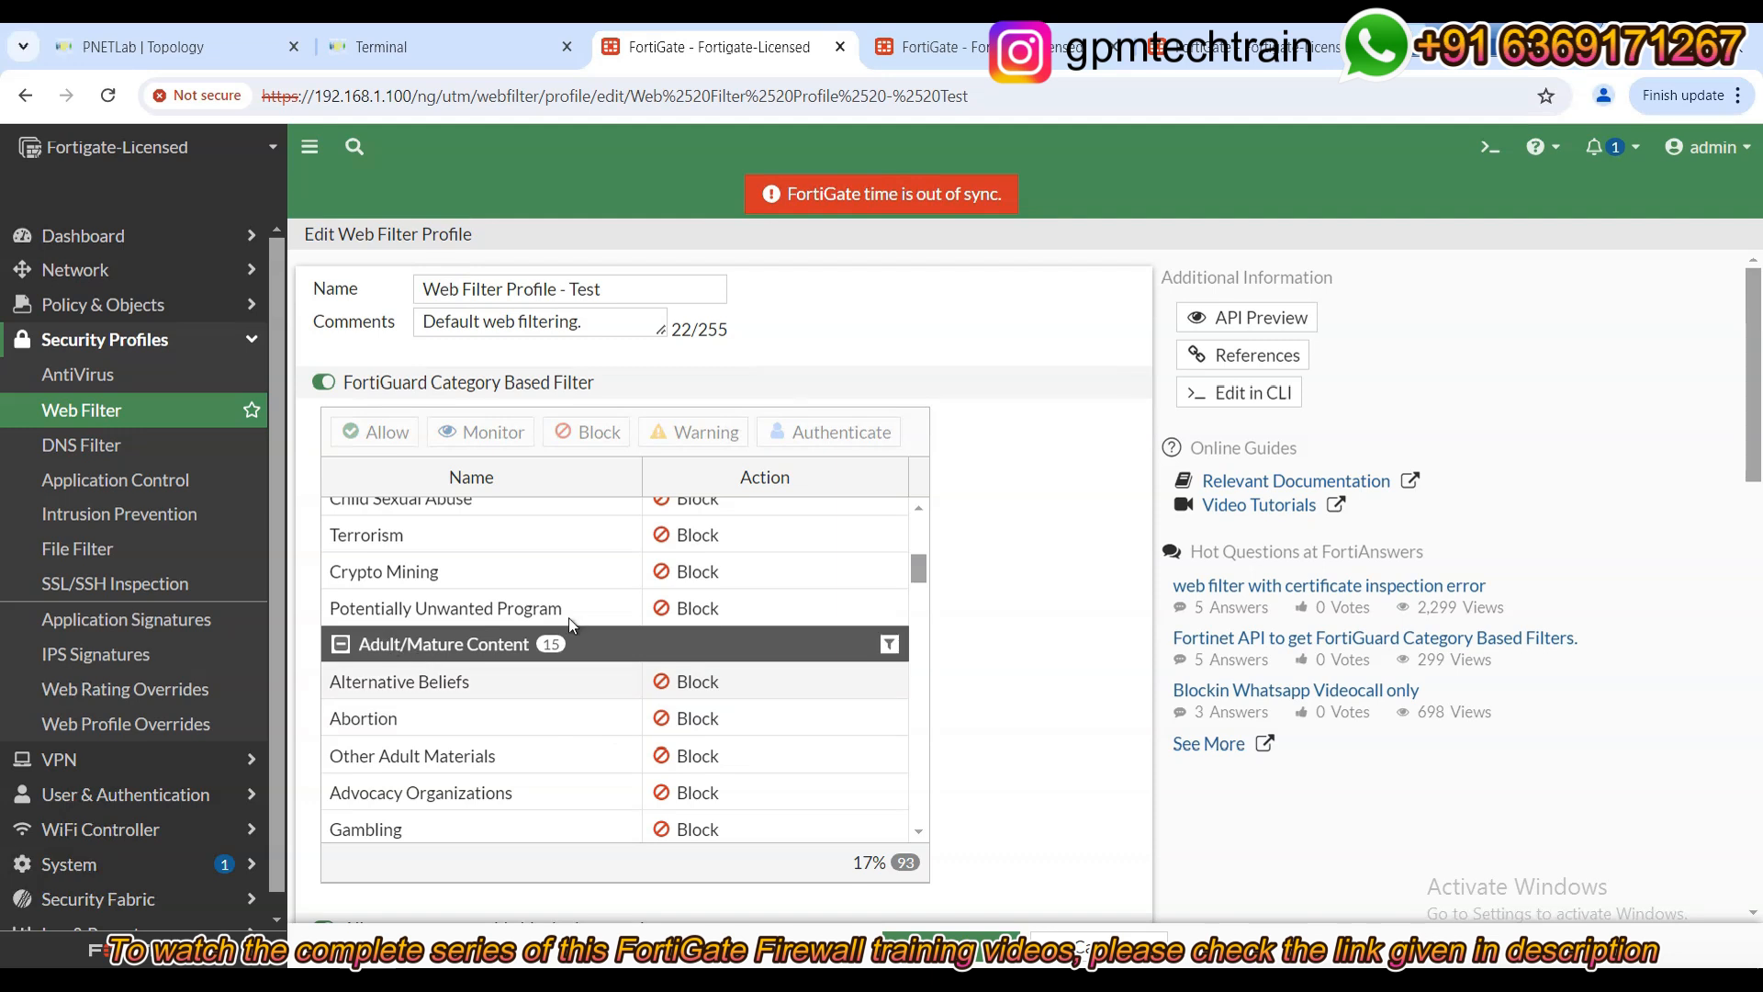
scroll(713, 746, "down", 10)
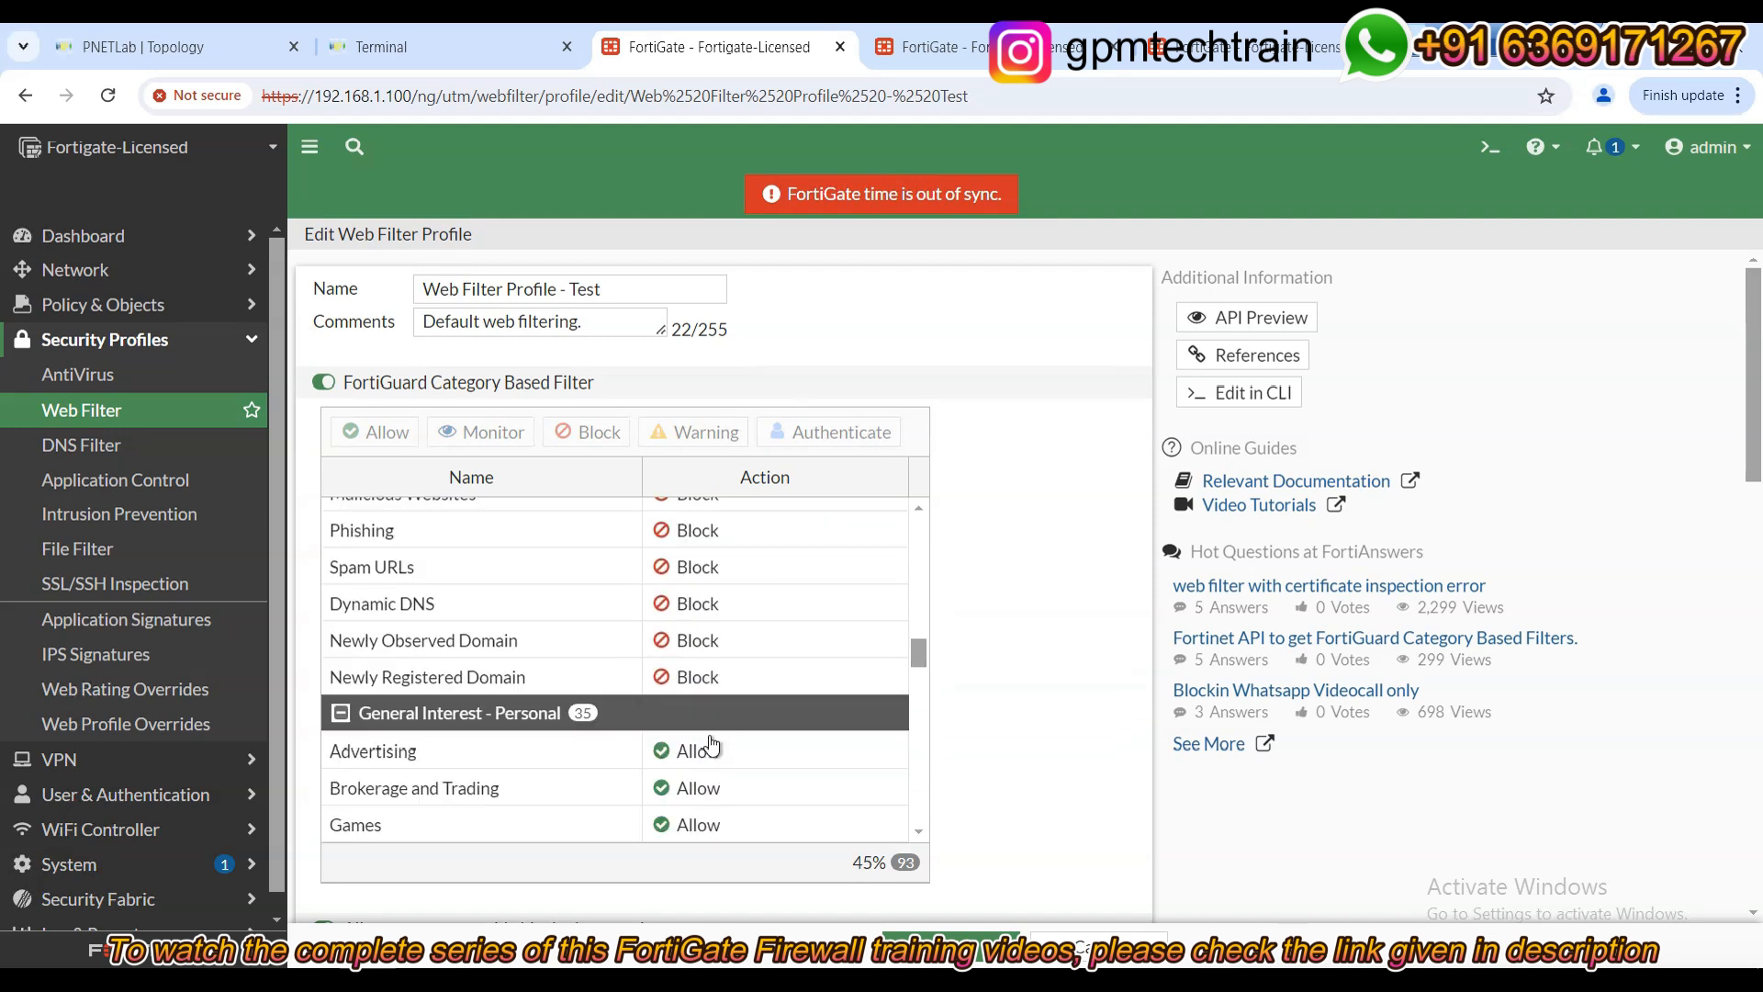
scroll(712, 745, "down", 2)
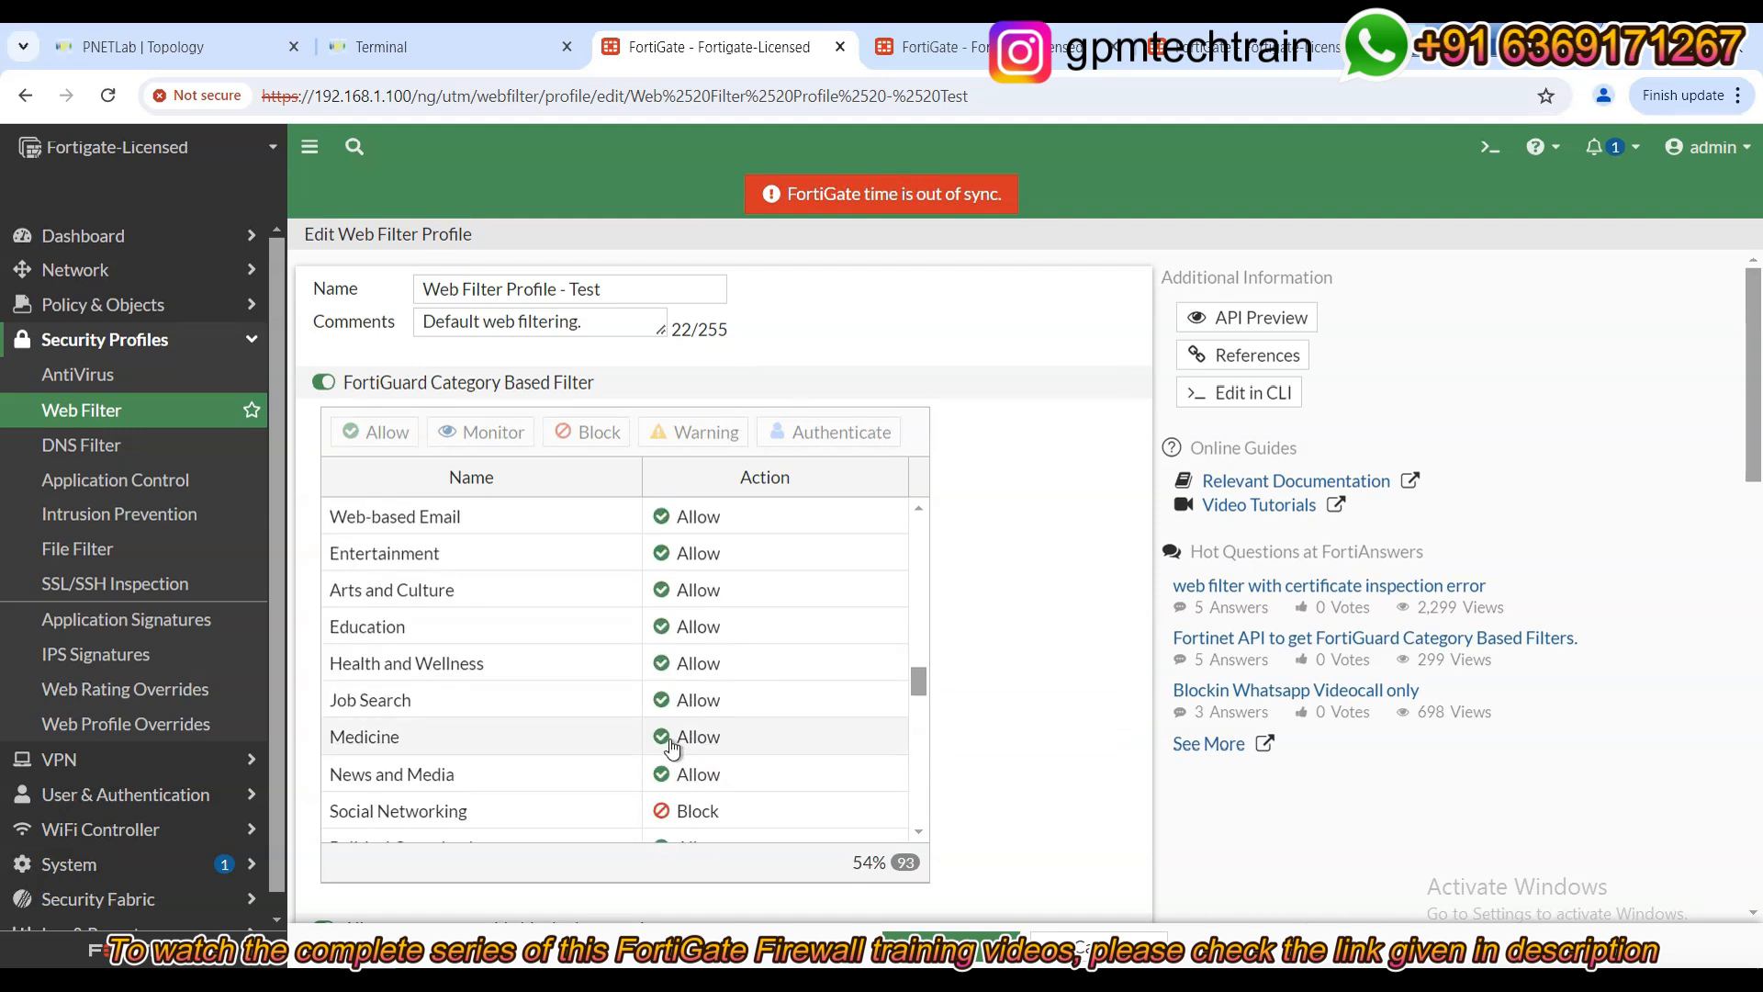
scroll(671, 746, "down", 1)
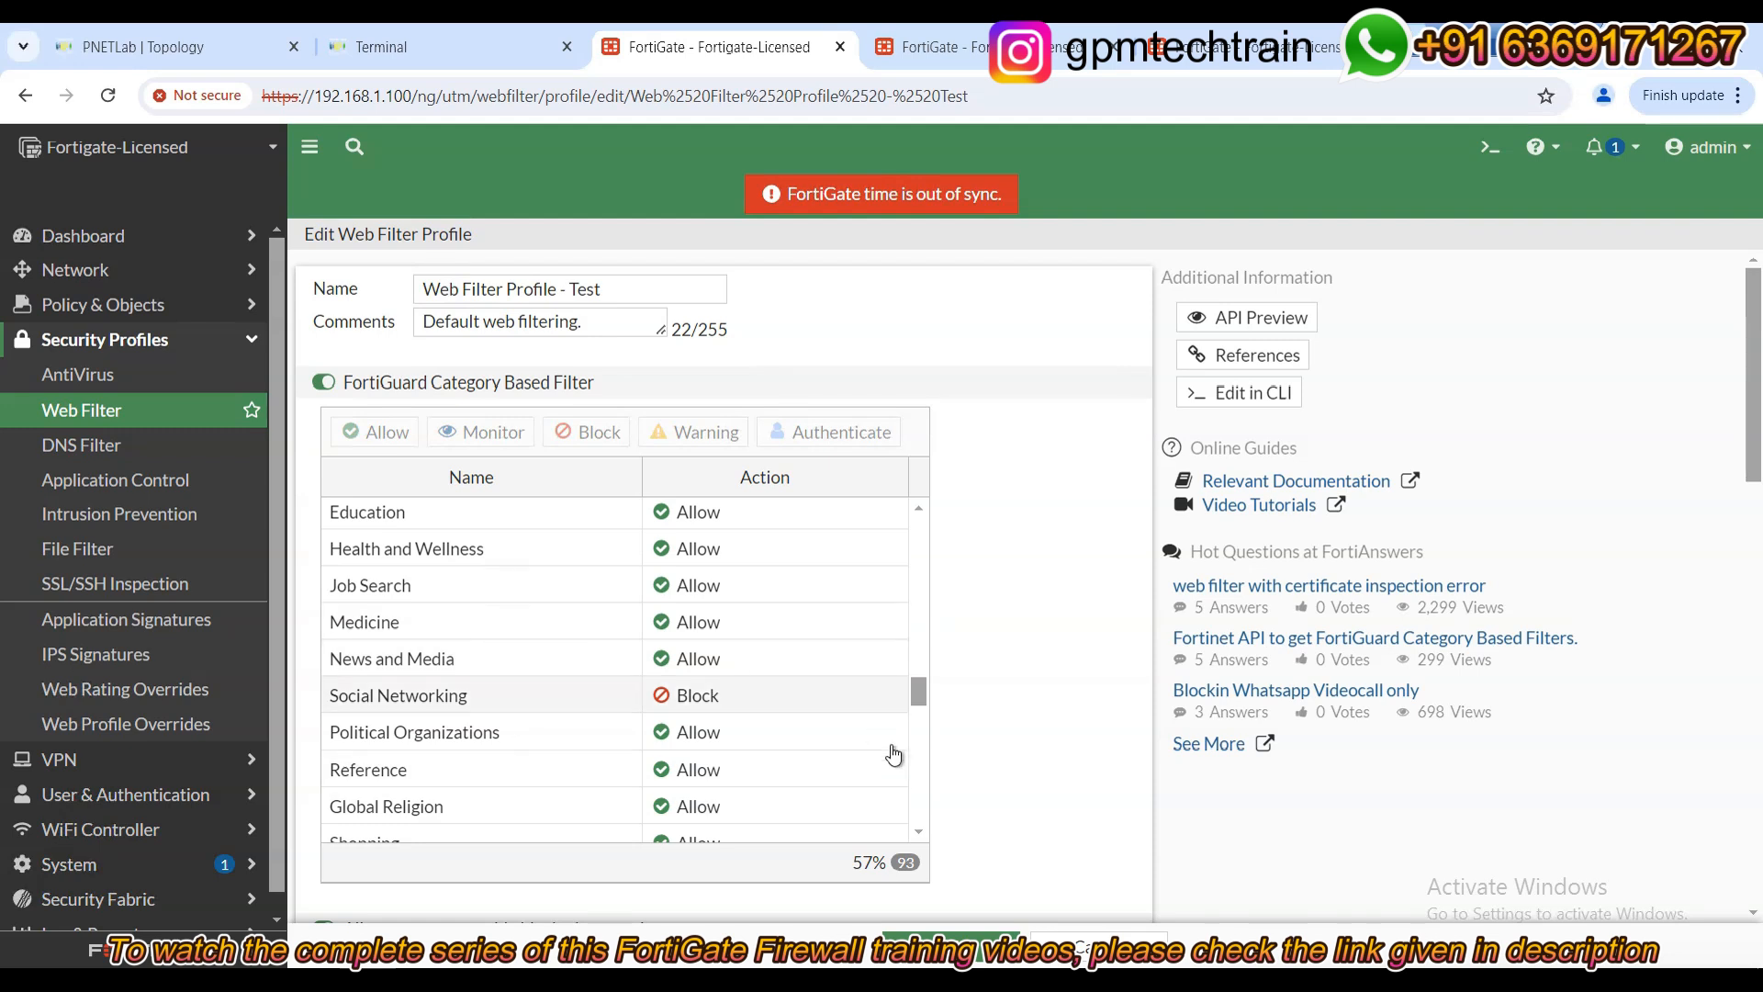
left_click(790, 693)
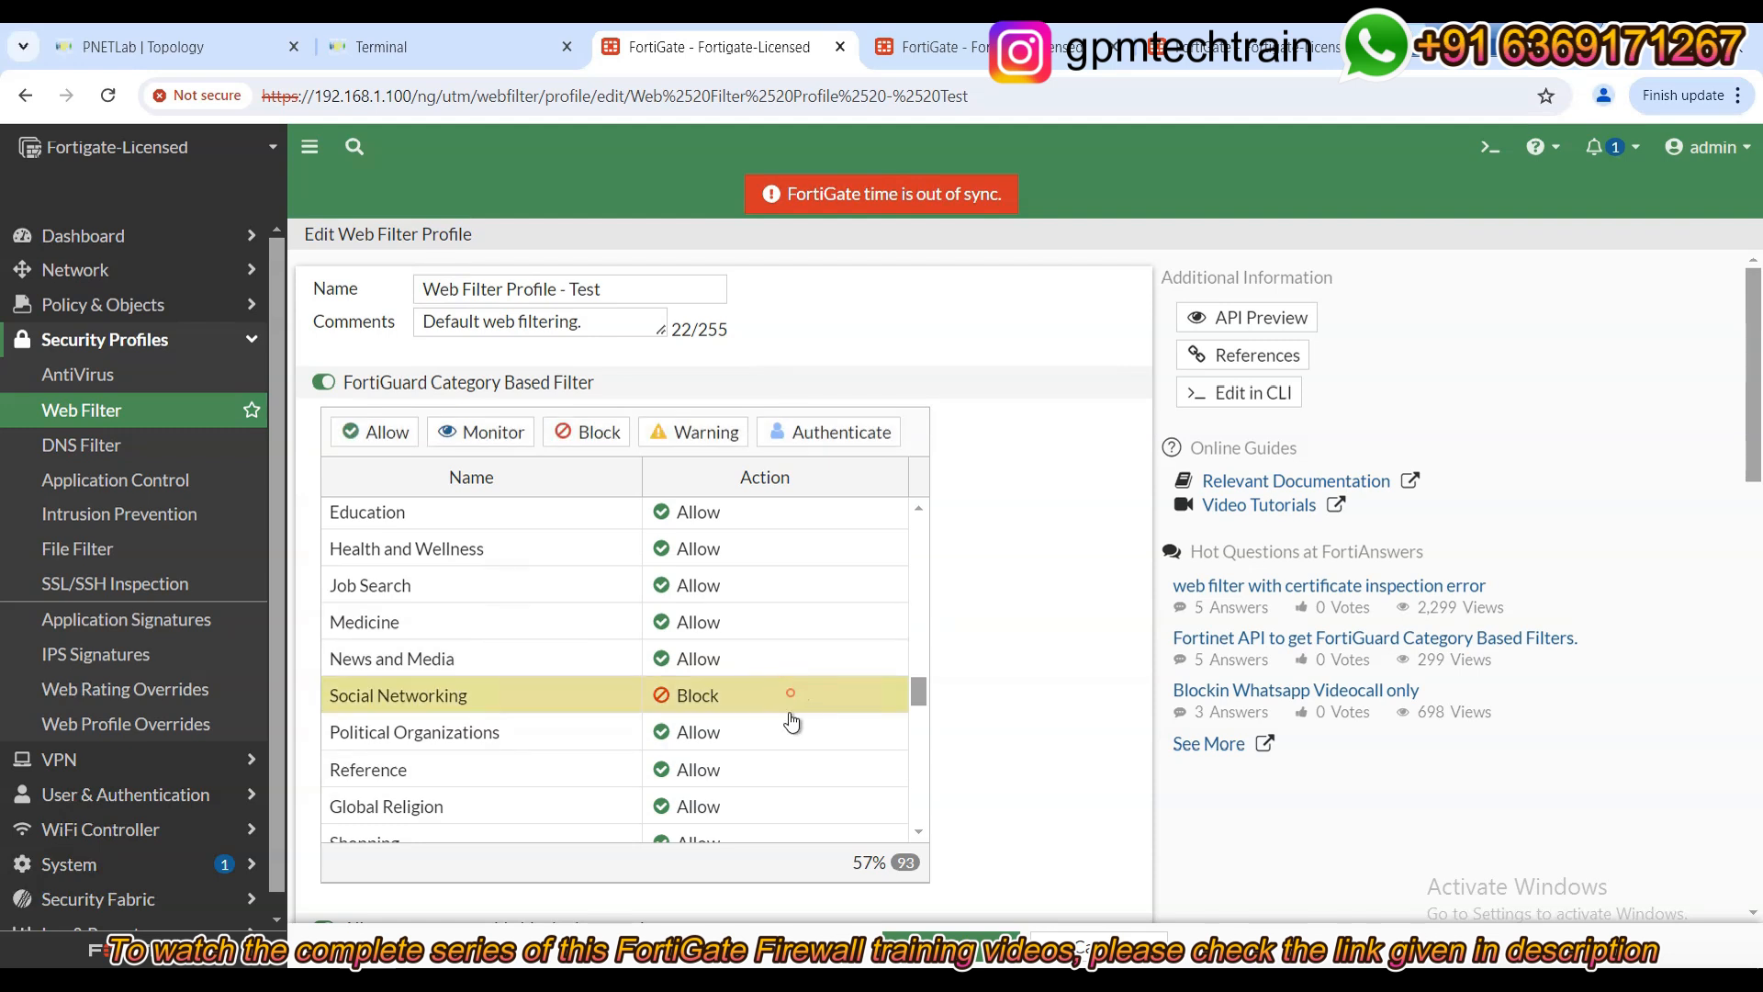
left_click(377, 433)
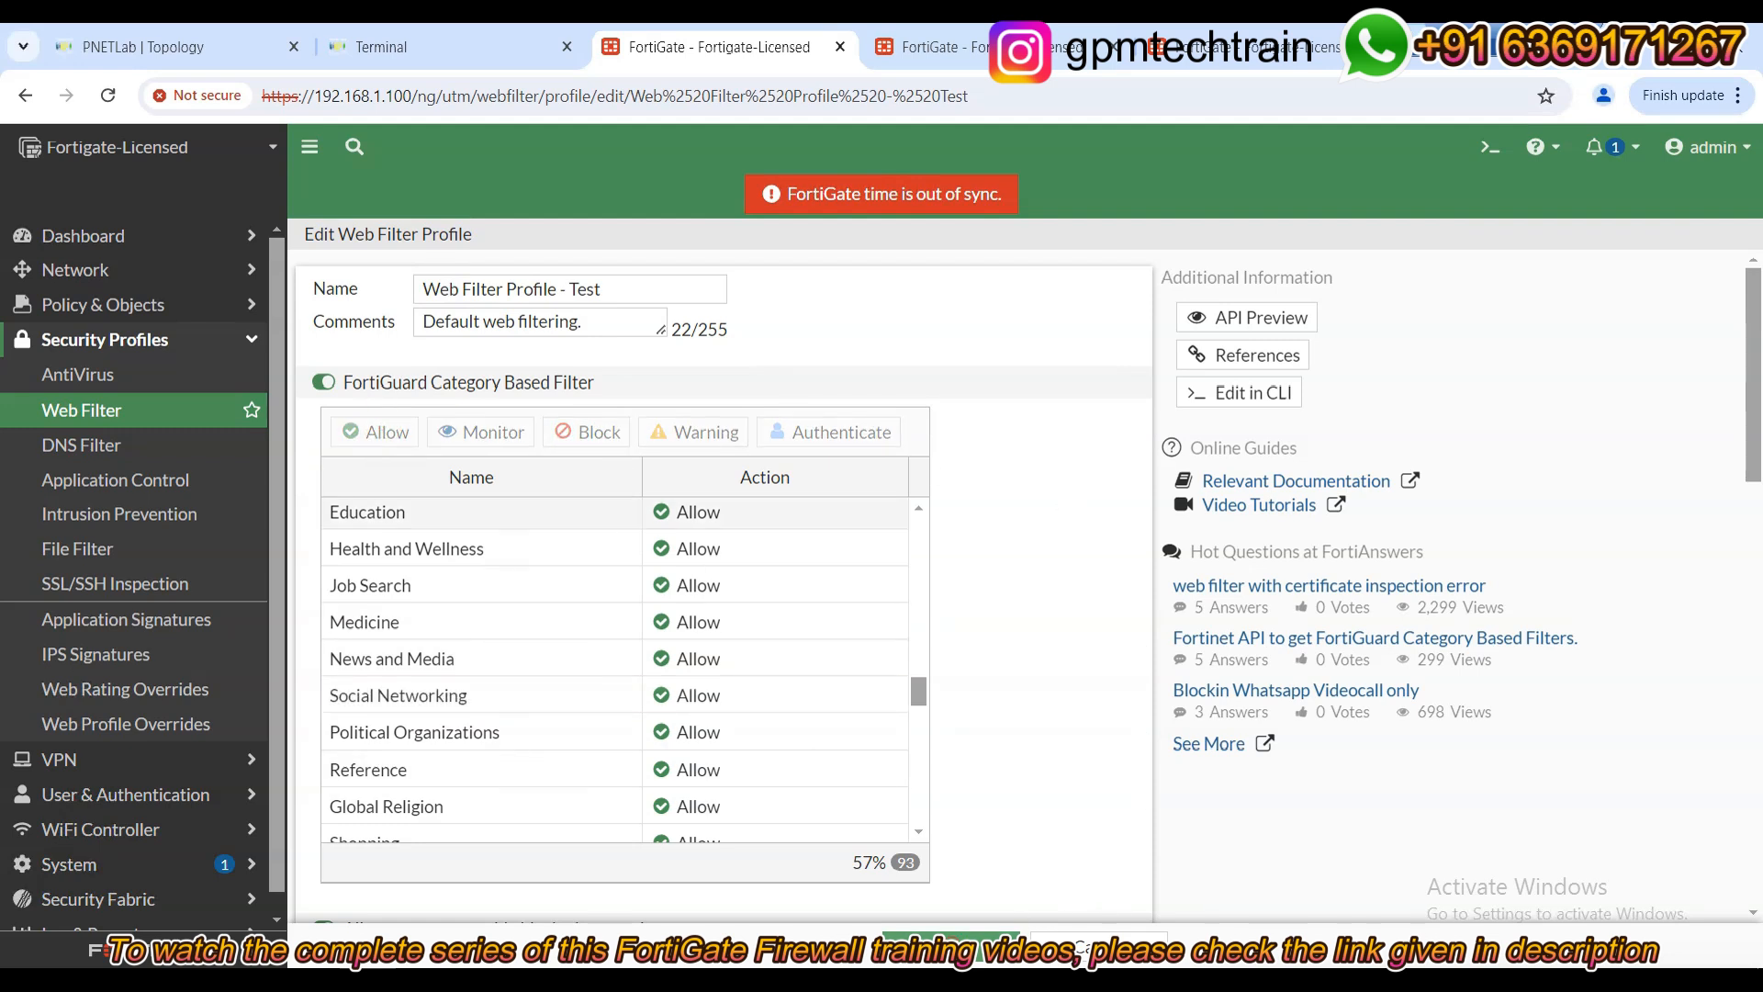
left_click(951, 942)
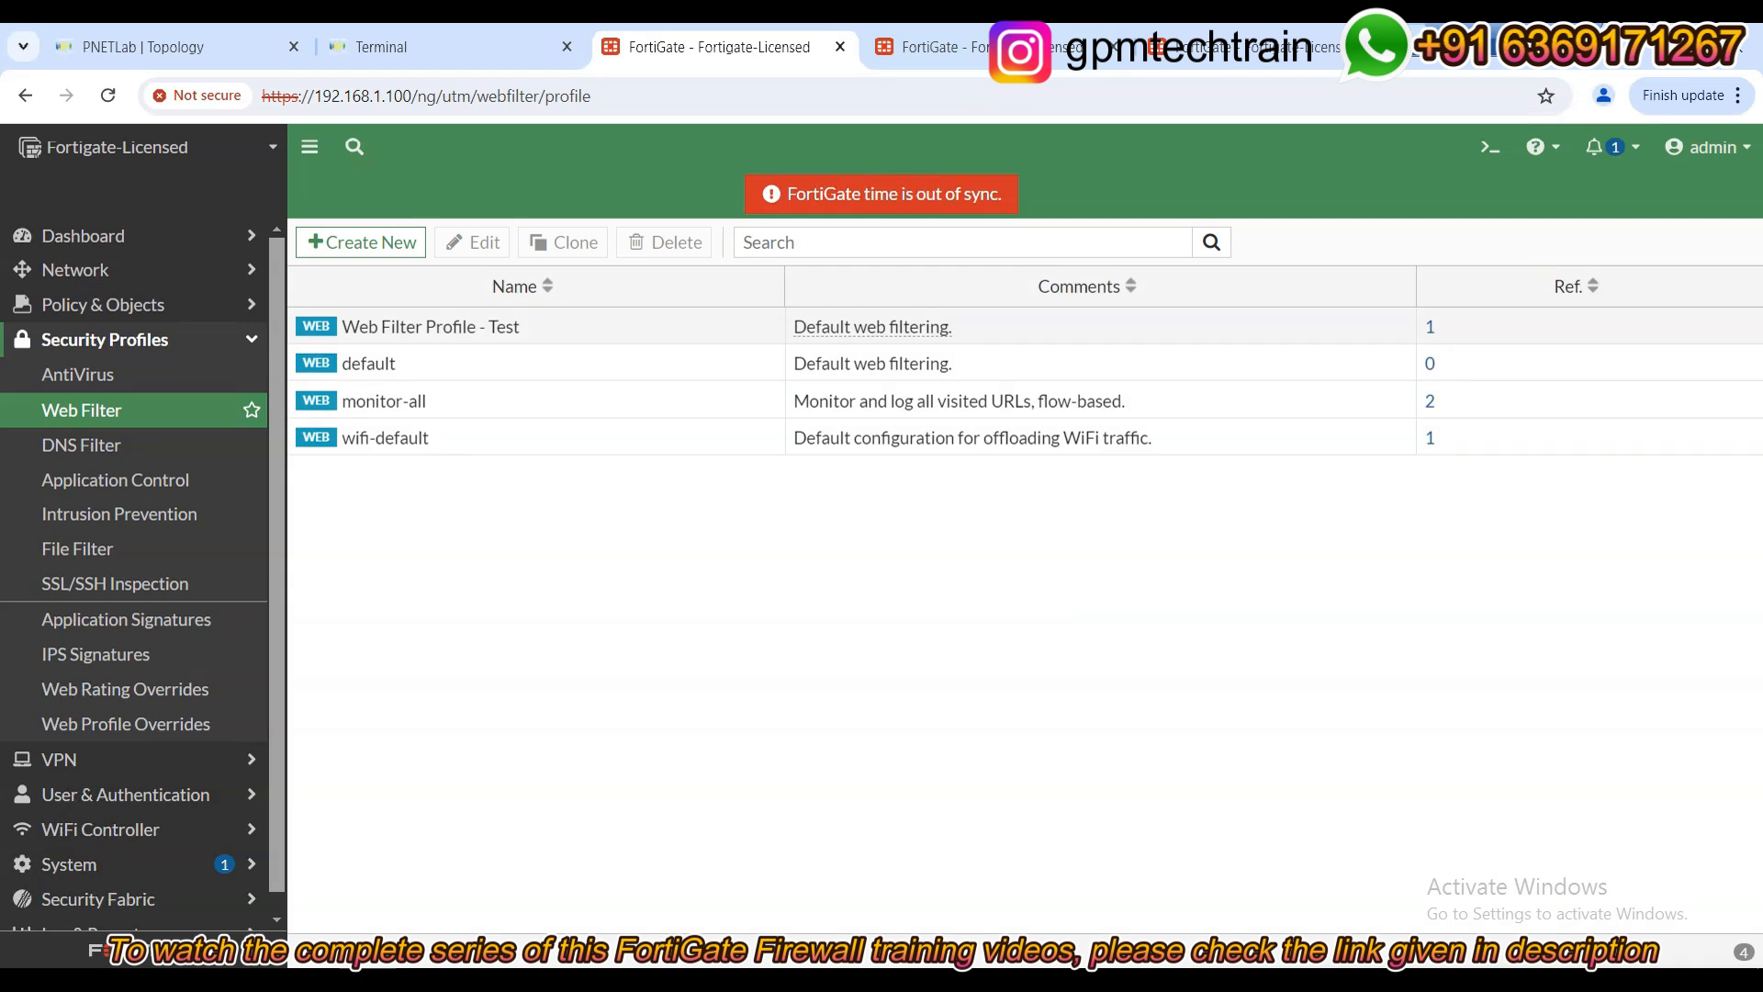